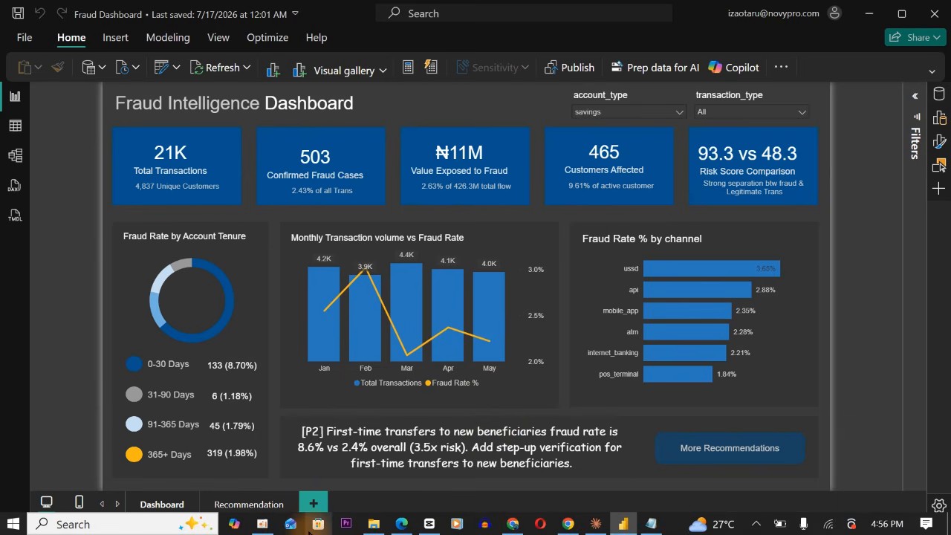
Review the MCP setup guide in Notepad and the manager's fraud dashboard request in Task.pdf
left_click(651, 523)
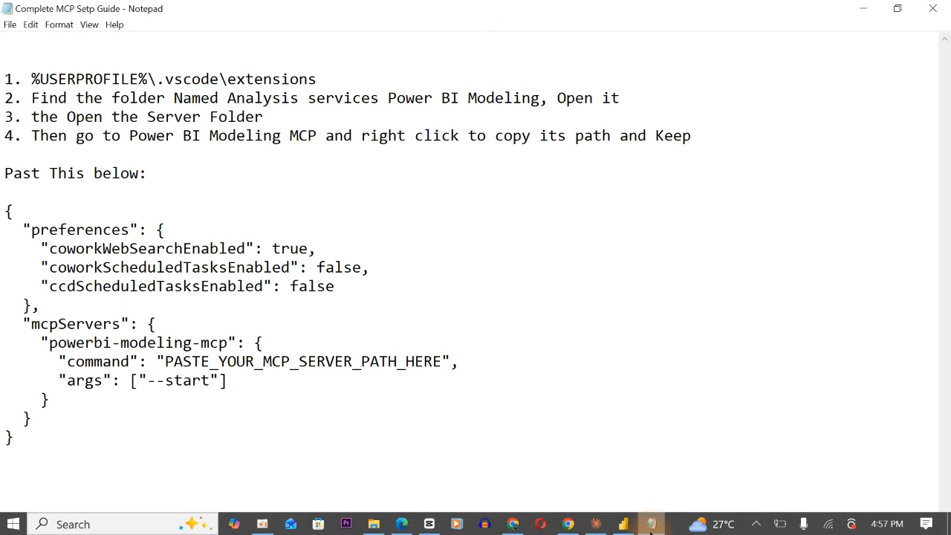
left_click_drag(2, 80, 119, 450)
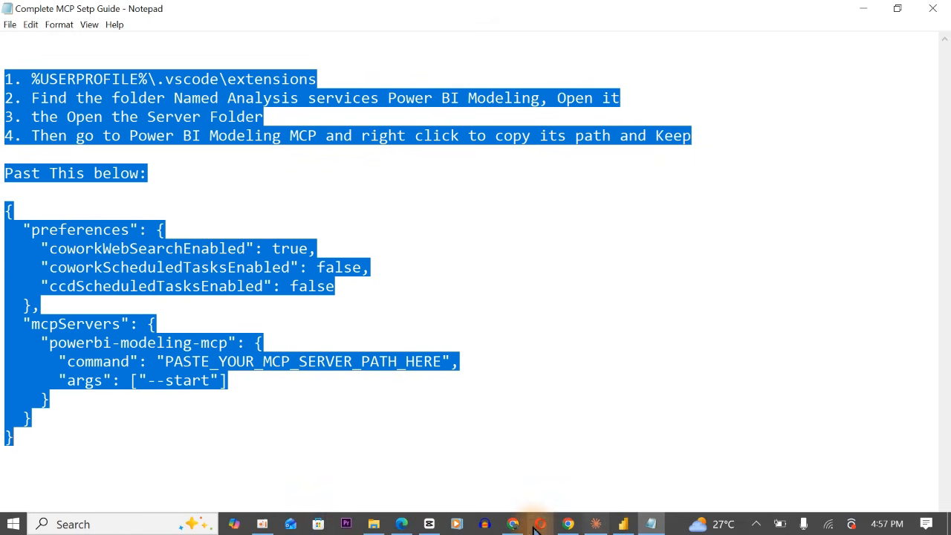
left_click(399, 523)
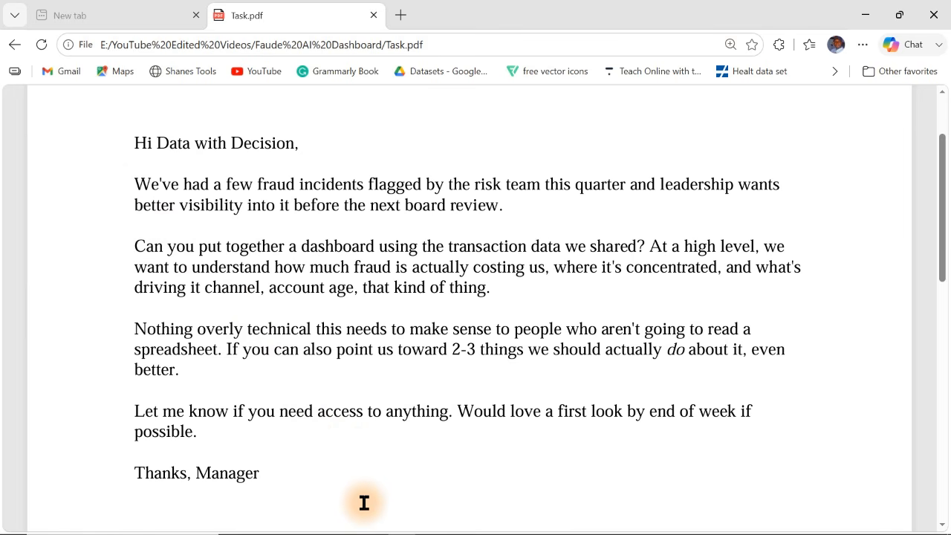
mouse_move(535, 529)
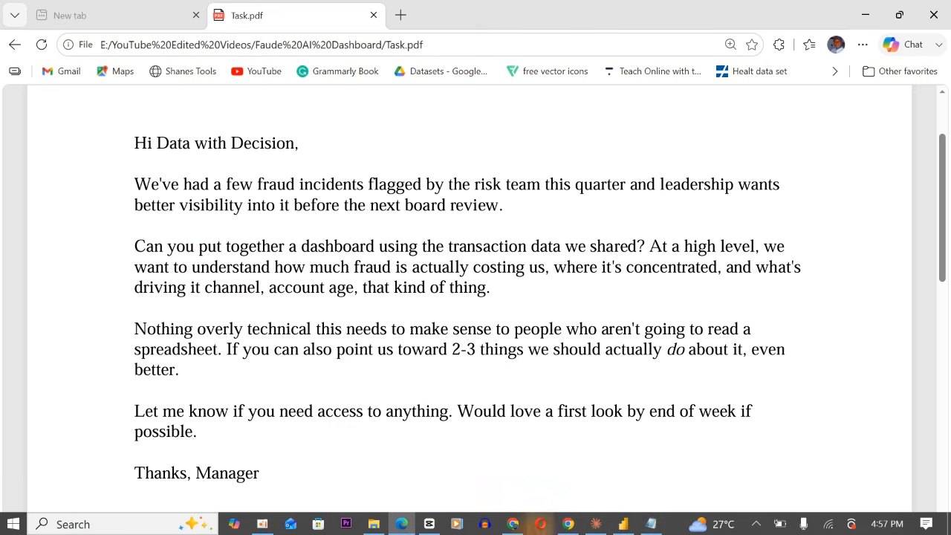
Switch to Power BI and cross-filter the fraud dashboard by May and by the ussd channel, clearing each selection
left_click(630, 526)
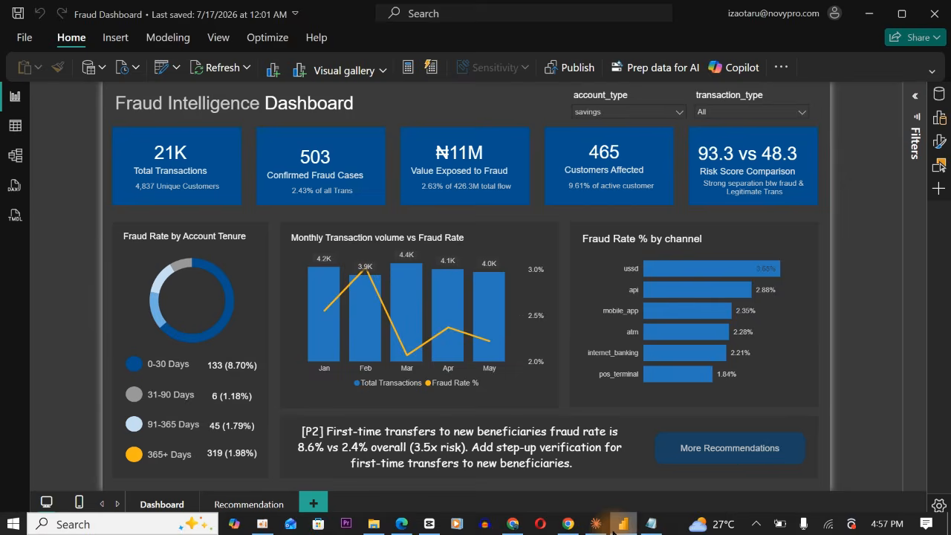
left_click(483, 304)
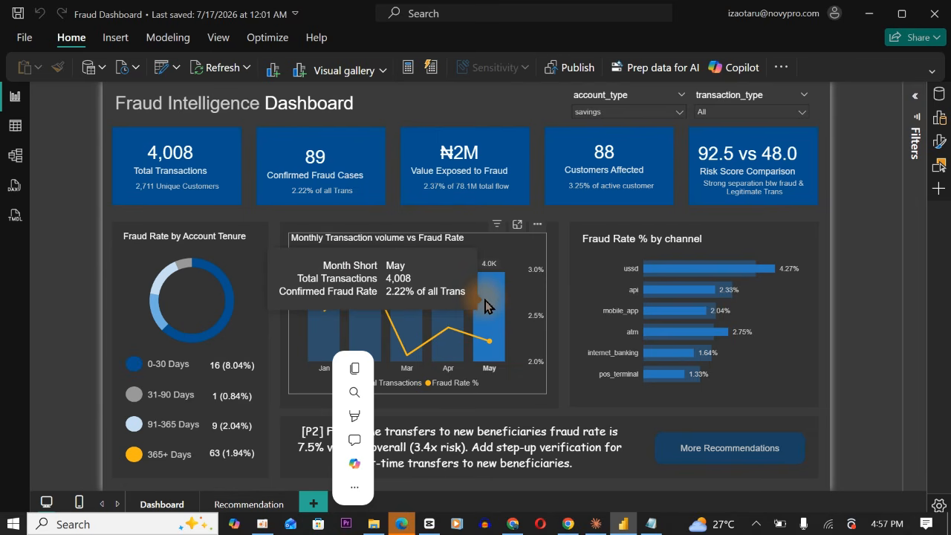
left_click(484, 305)
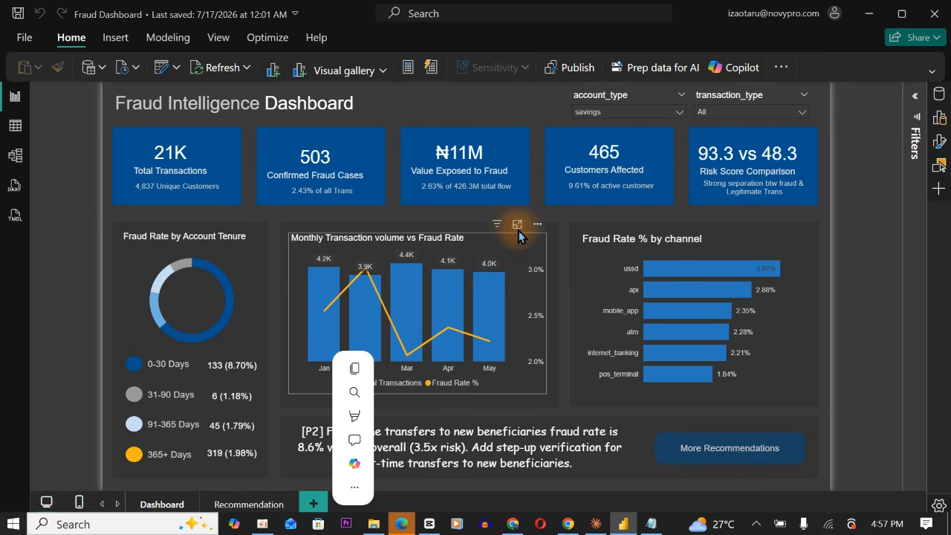
left_click(690, 274)
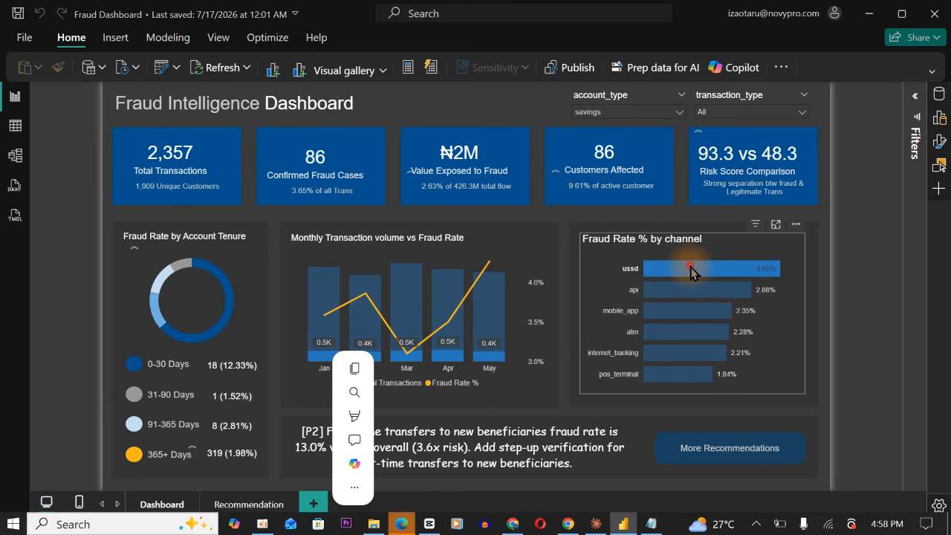
left_click(690, 272)
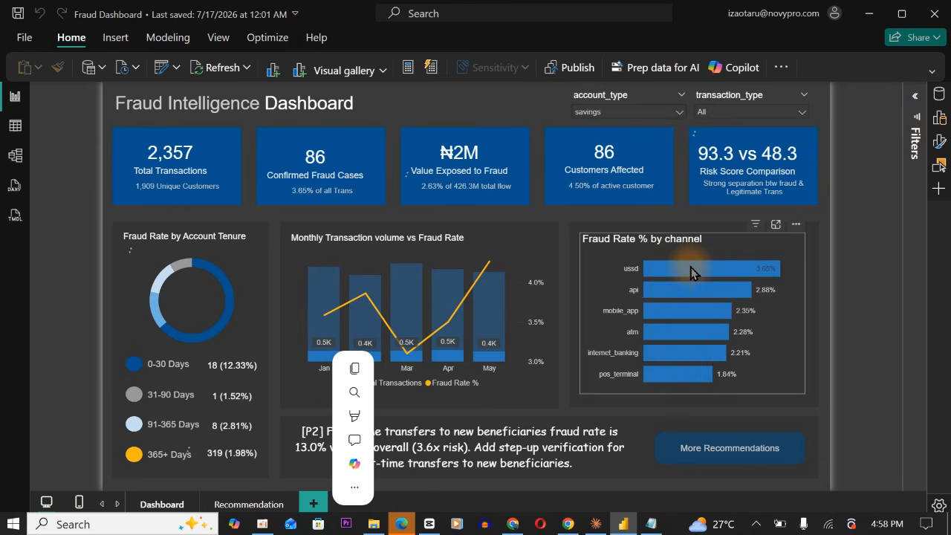
left_click(658, 526)
left_click(566, 295)
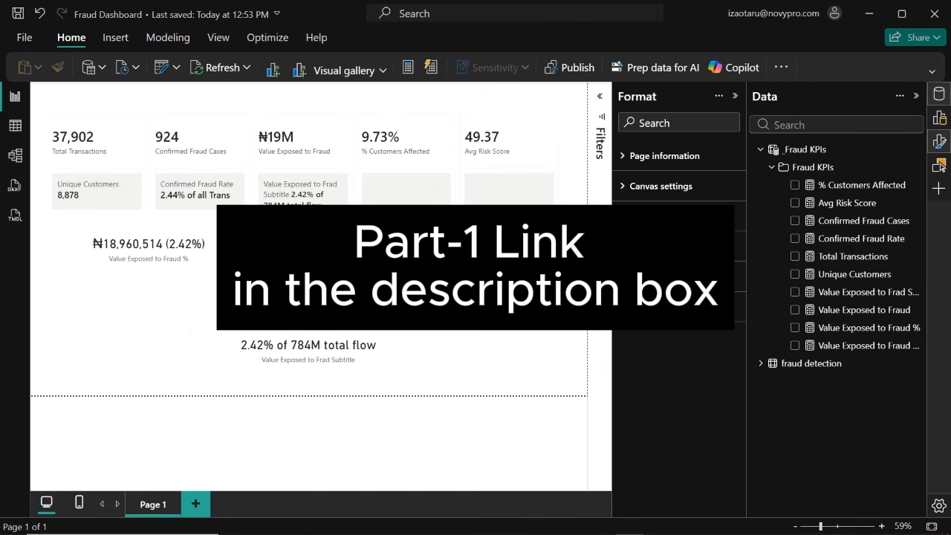
Open the formula of the % Customers Affected measure and move its DIVIDE expression onto a second line
left_click(385, 173)
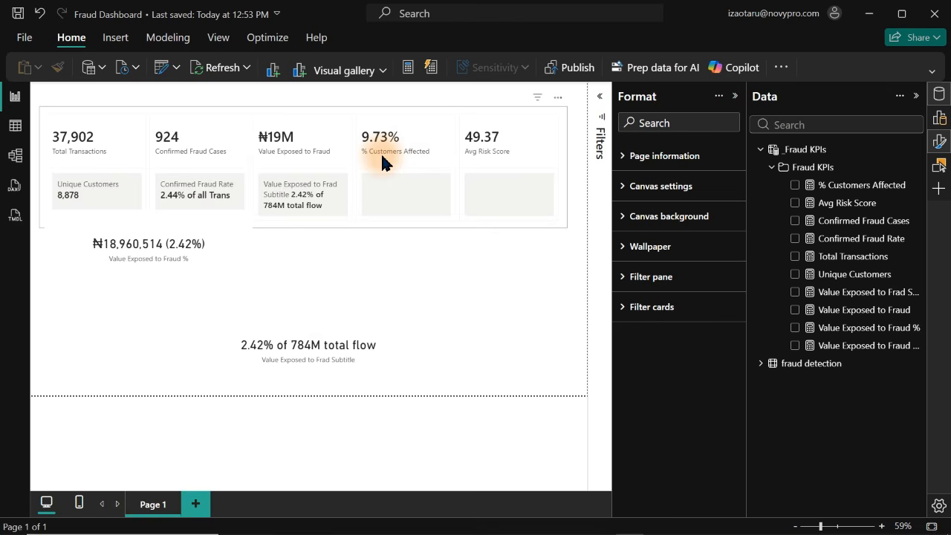
left_click(381, 162)
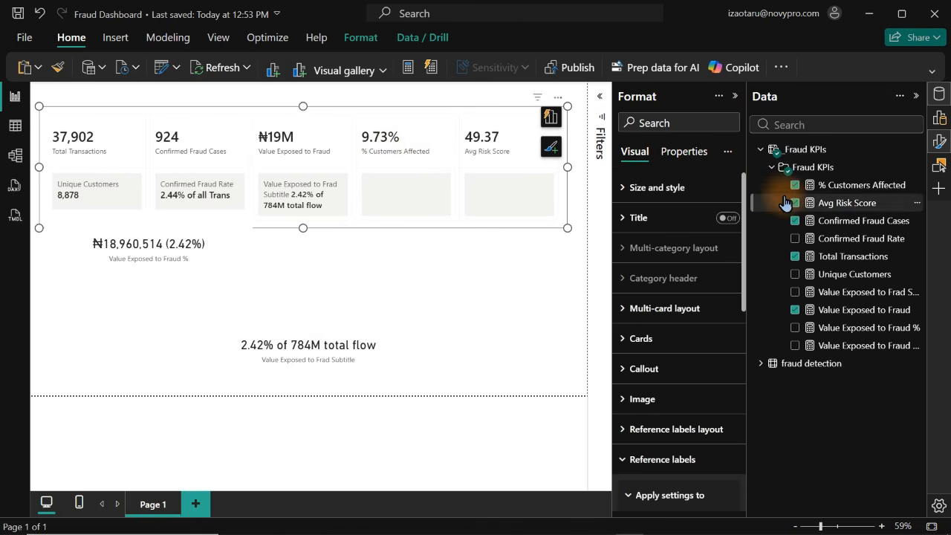
left_click(864, 190)
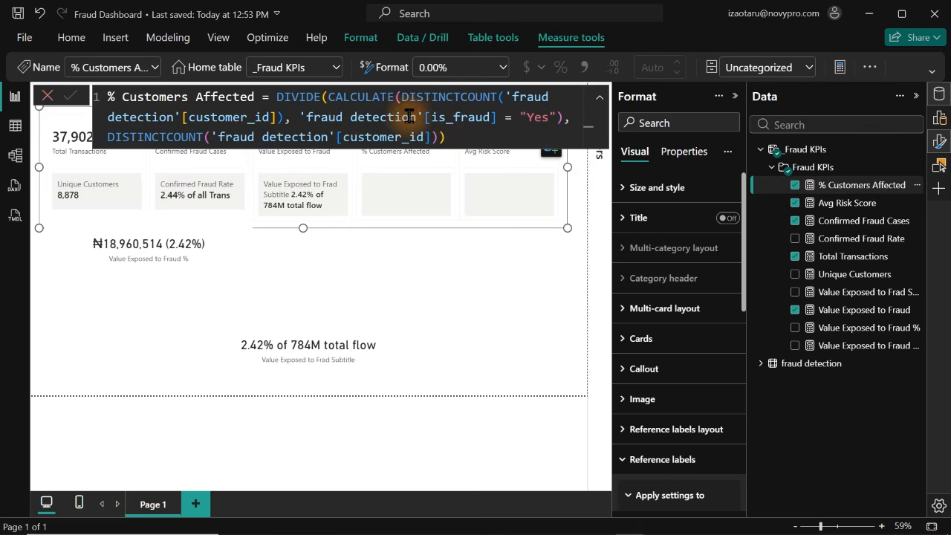
left_click(281, 119)
type(")")
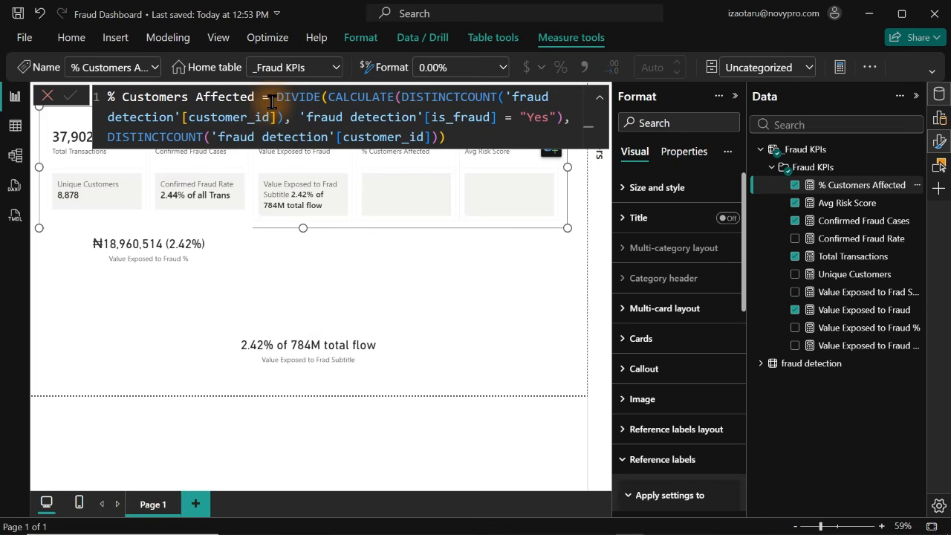
left_click(276, 99)
key("shift+Return")
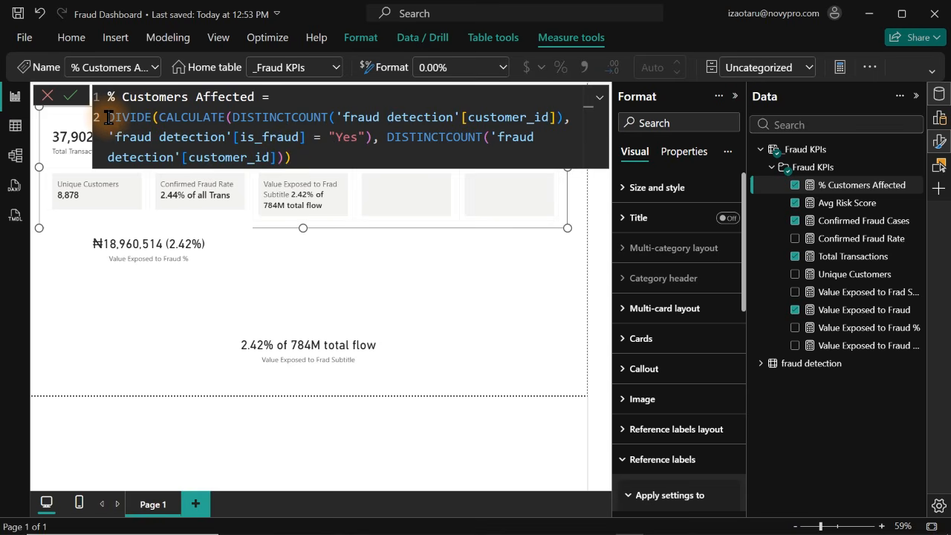
Rename the measure to Customers Affected in its formula and delete the whole DIVIDE expression
key("ctrl+a")
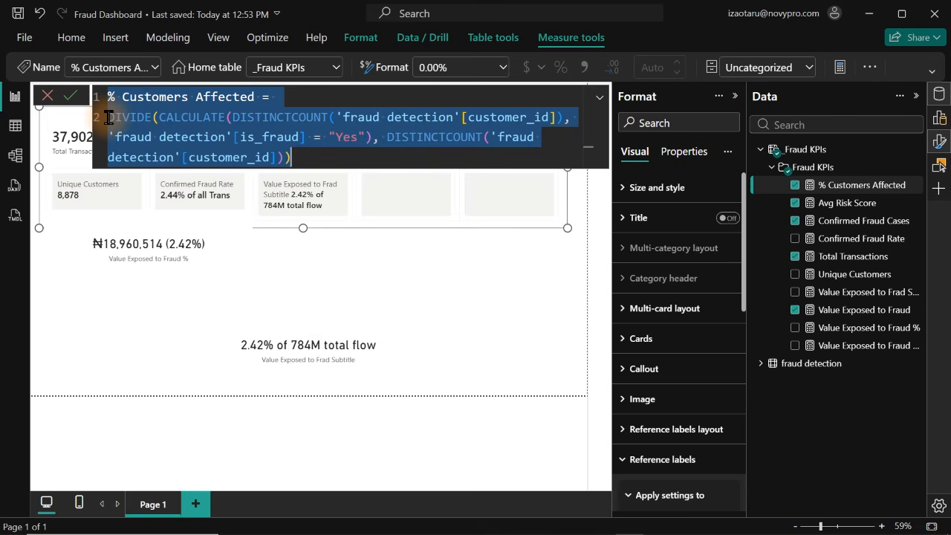
left_click(109, 117)
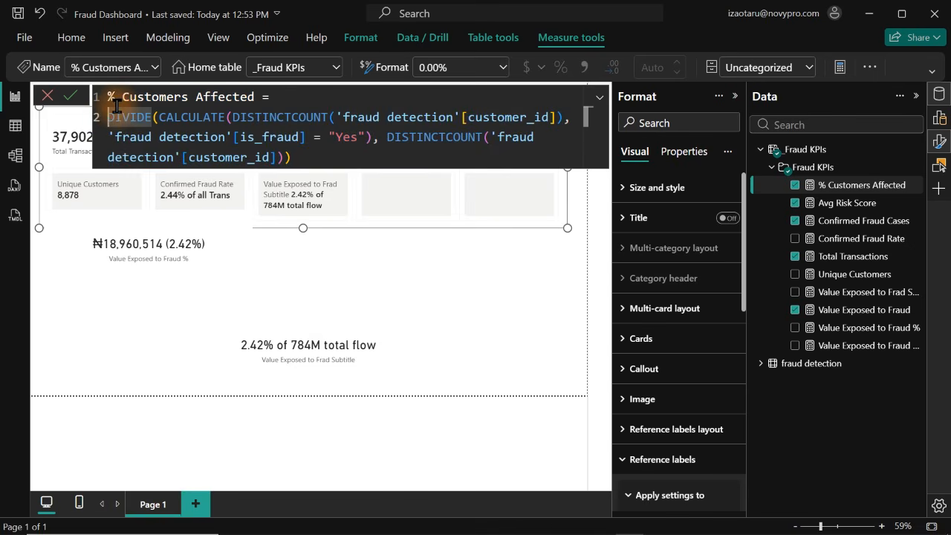
left_click(116, 105)
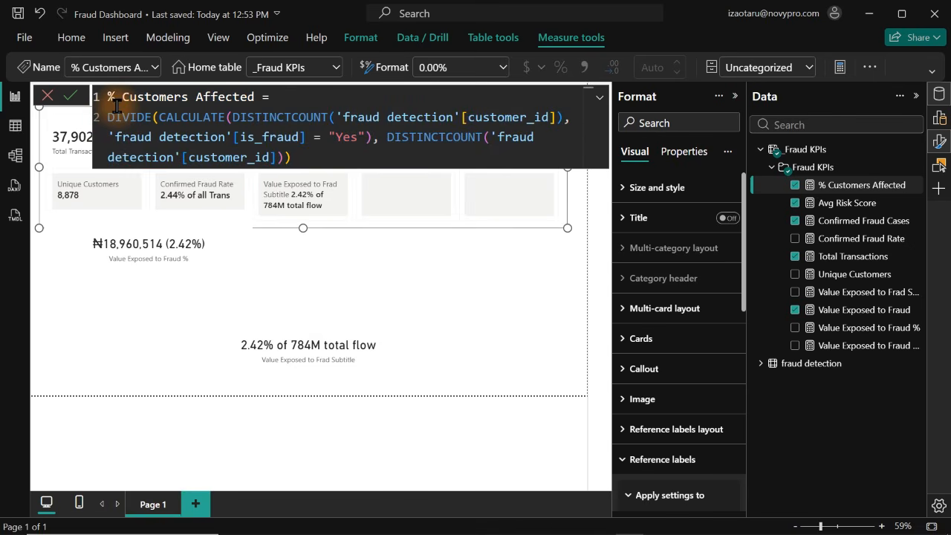
key("BackSpace")
key("BackSpace")
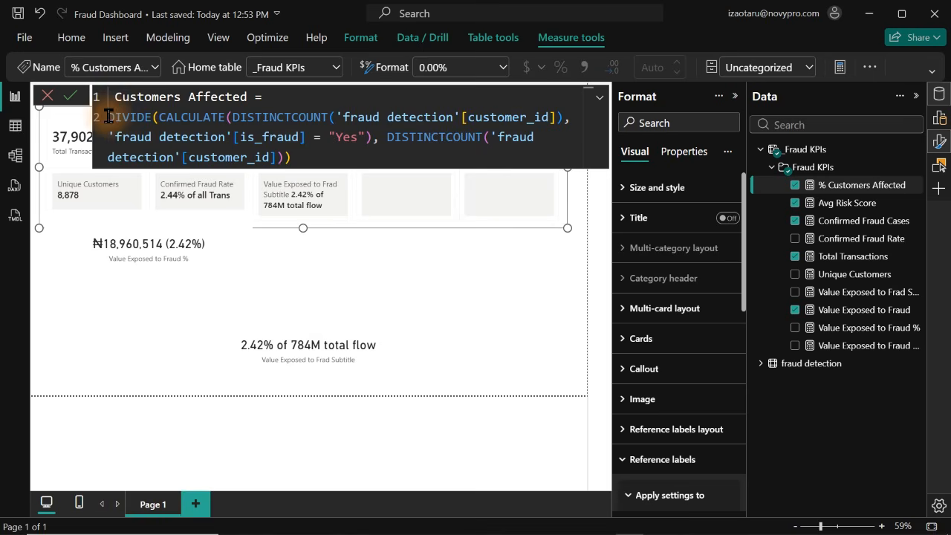
left_click_drag(107, 118, 352, 185)
key("BackSpace")
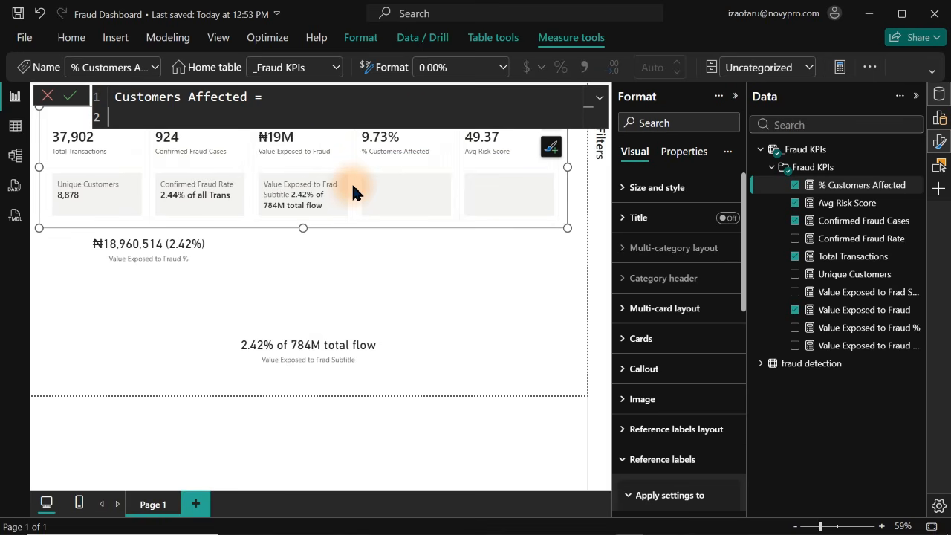
Begin a CALCULATE expression in the measure with DISTINCTCOUNT('fraud detection'[customer_id]) as its first argument
key("Tab")
type("cal")
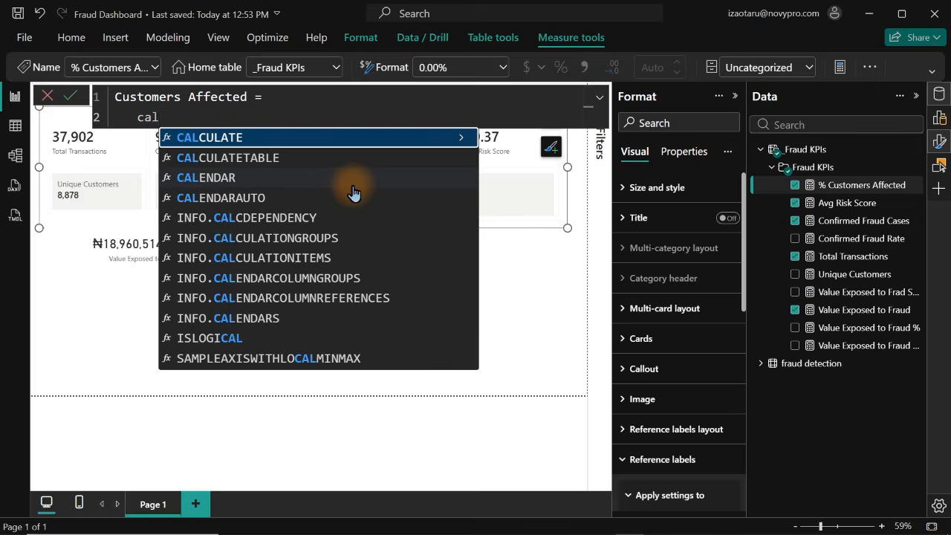
key("Tab")
key("shift+Return")
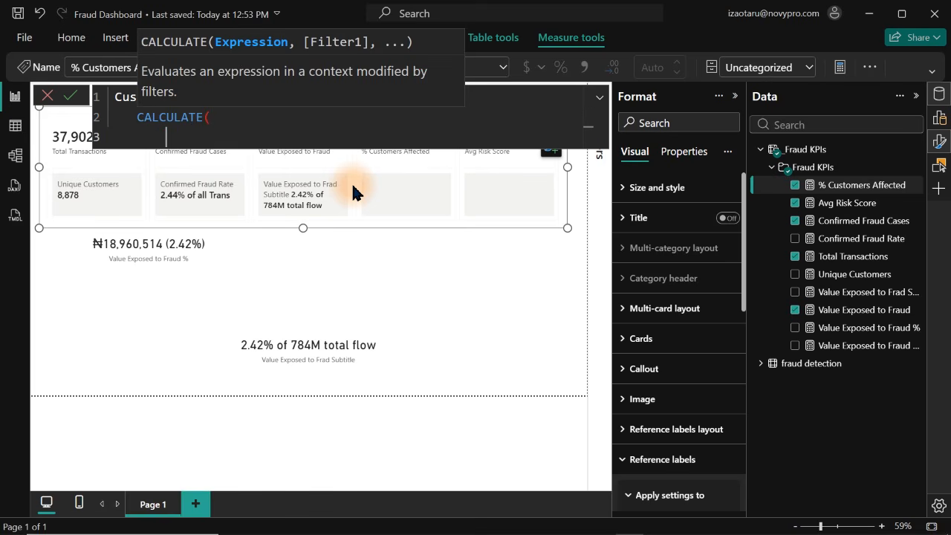
type("di")
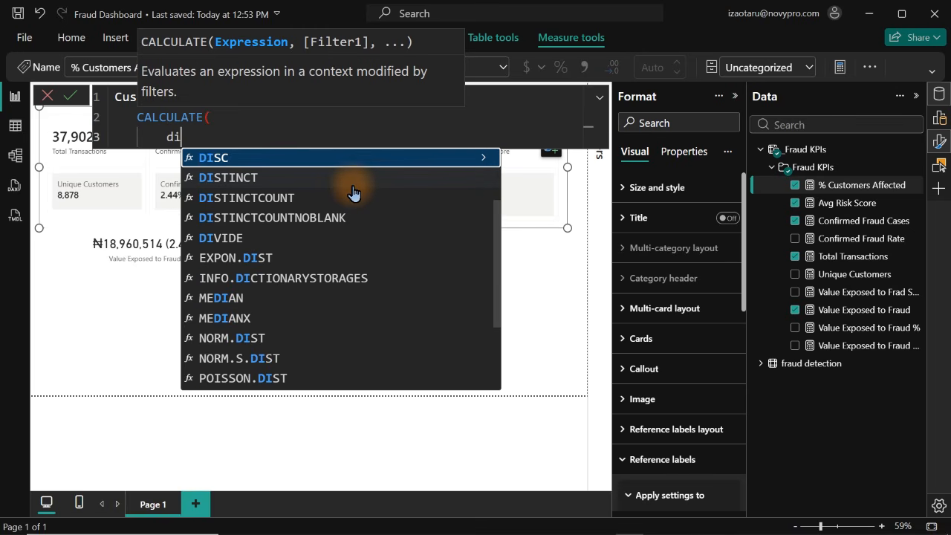
type("s")
key("Down")
key("Down")
key("Tab")
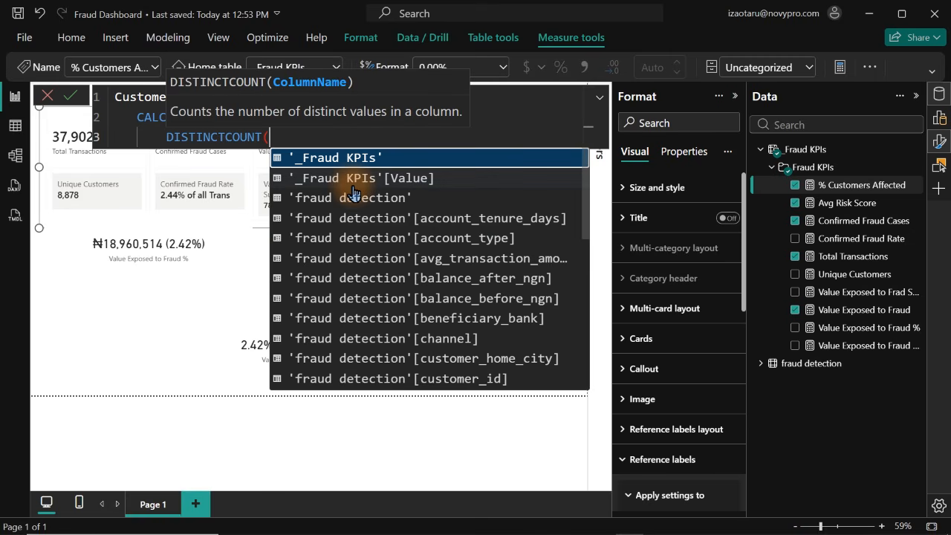
type("cus")
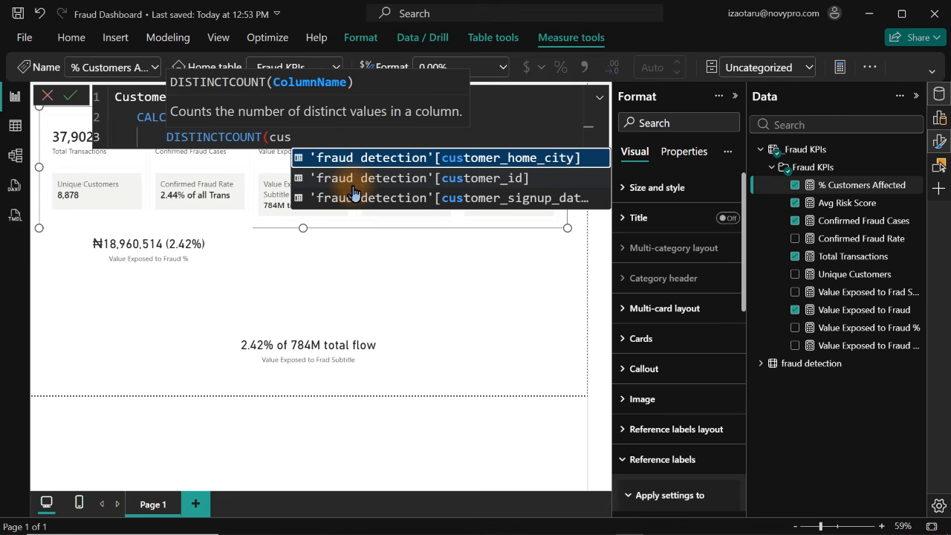
left_click(354, 187)
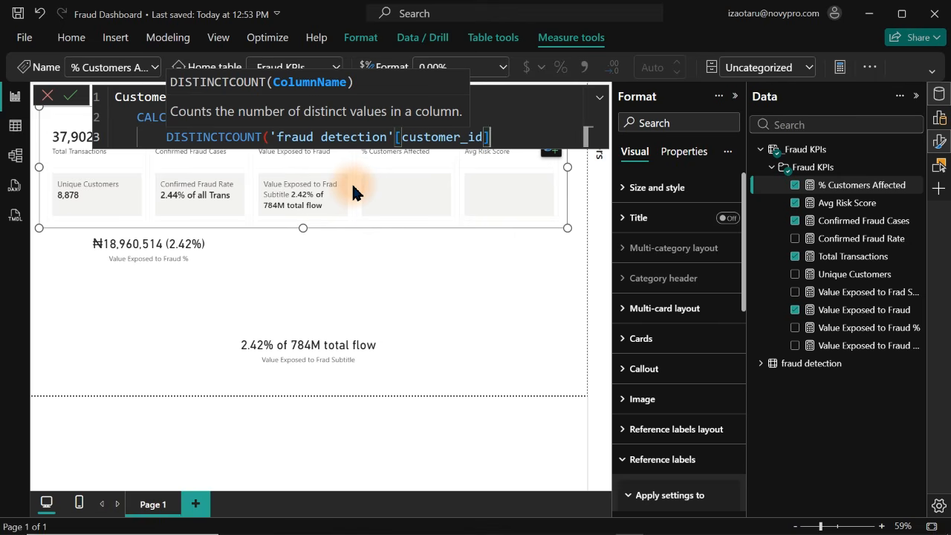
type("),")
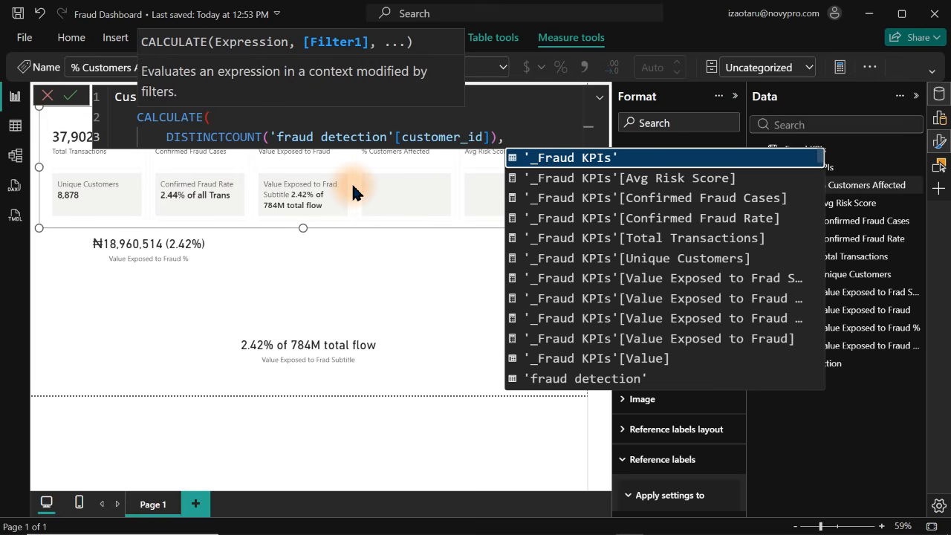
Add the filter 'fraud detection'[is_fraud] = "Yes" to the CALCULATE expression, close it and commit the measure
key("shift+Return")
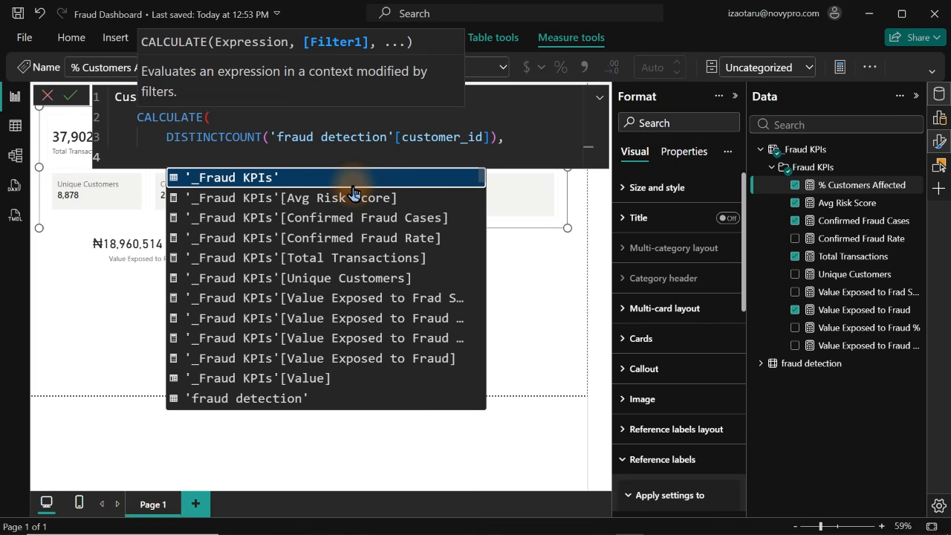
type("is")
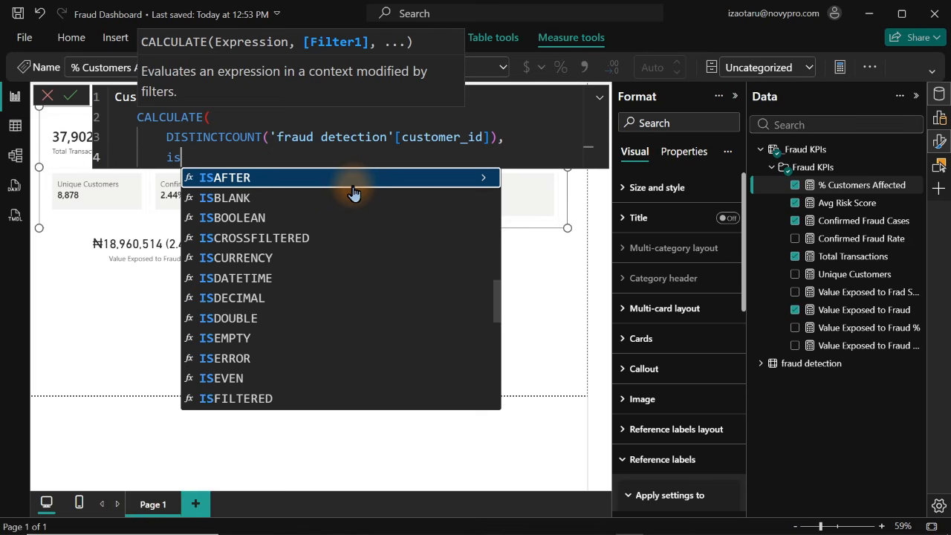
type("_")
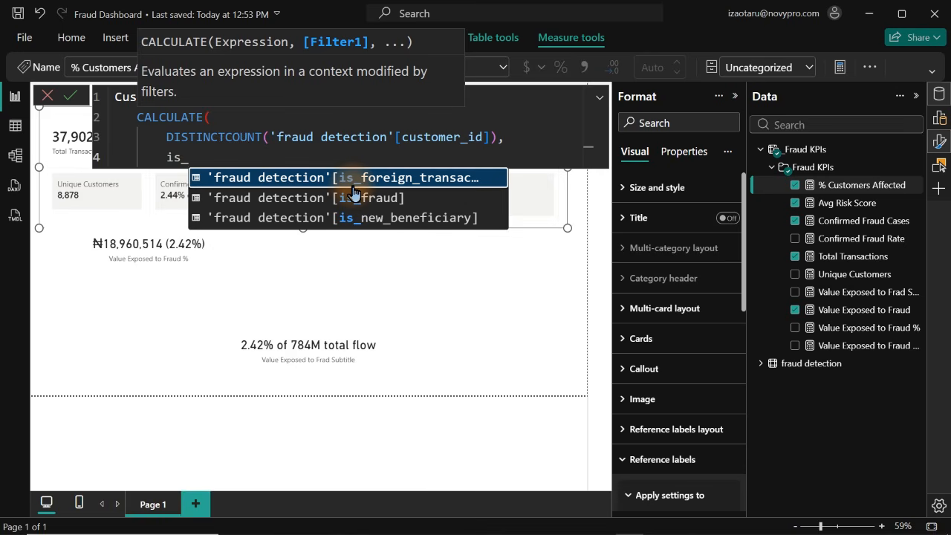
key("Down")
key("Tab")
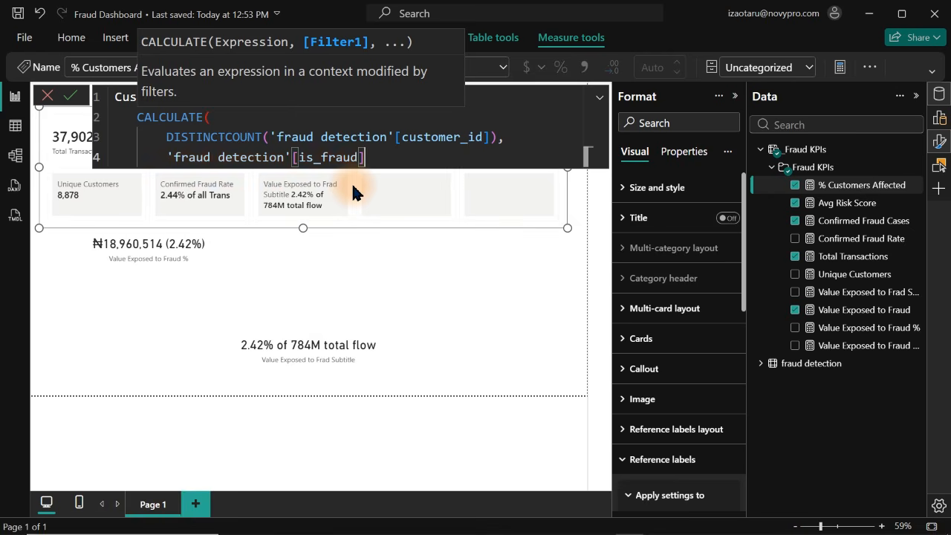
type("= \"Yes\"")
key("shift+Return")
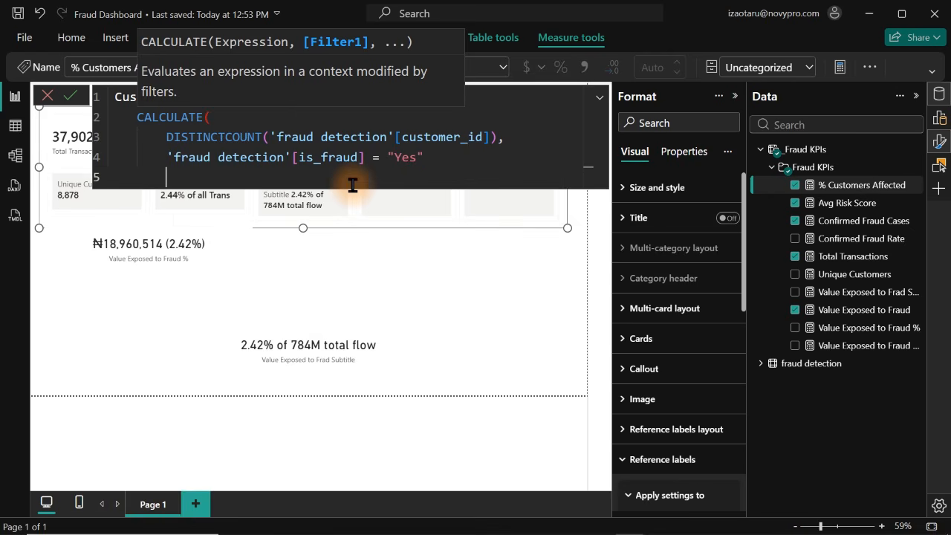
type(")")
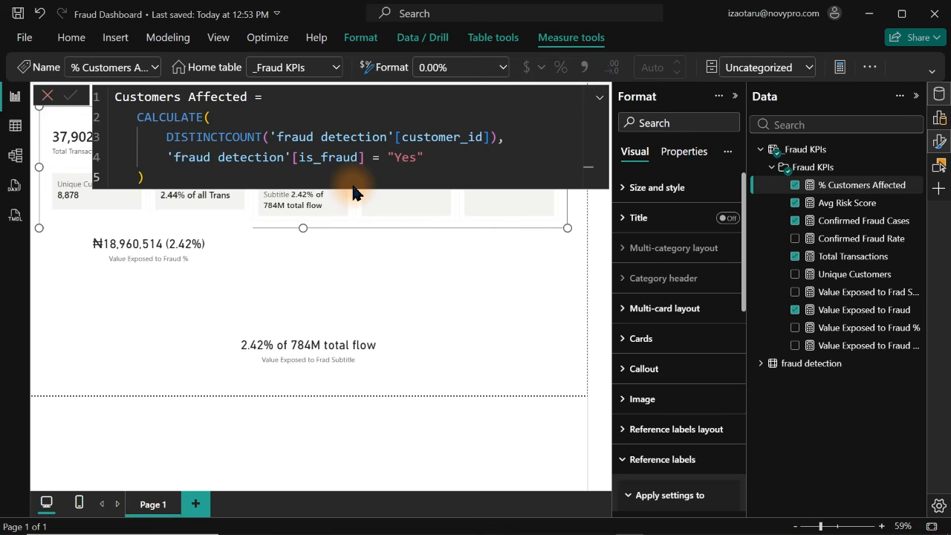
key("Return")
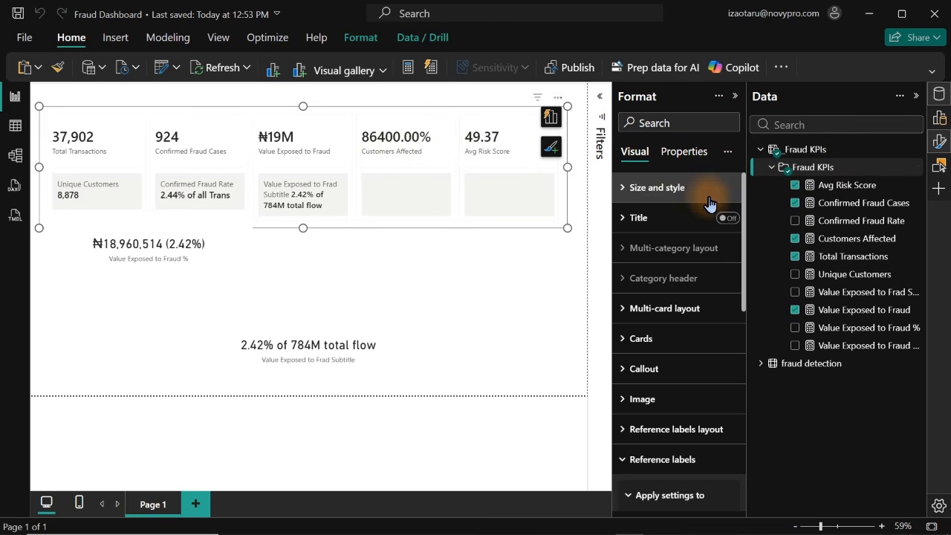
Change the number format of the Customers Affected measure from percentage to whole number
left_click(856, 239)
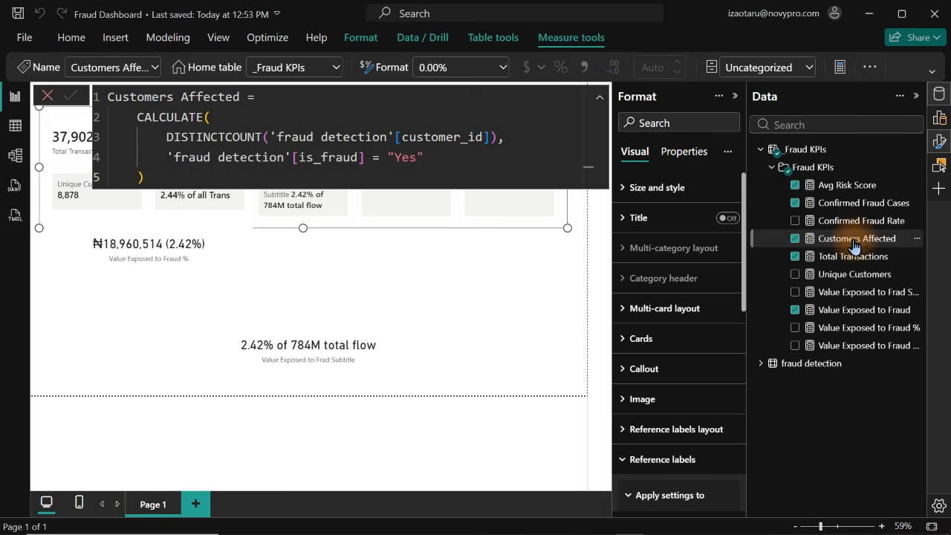
left_click(503, 69)
left_click(475, 172)
left_click(422, 171)
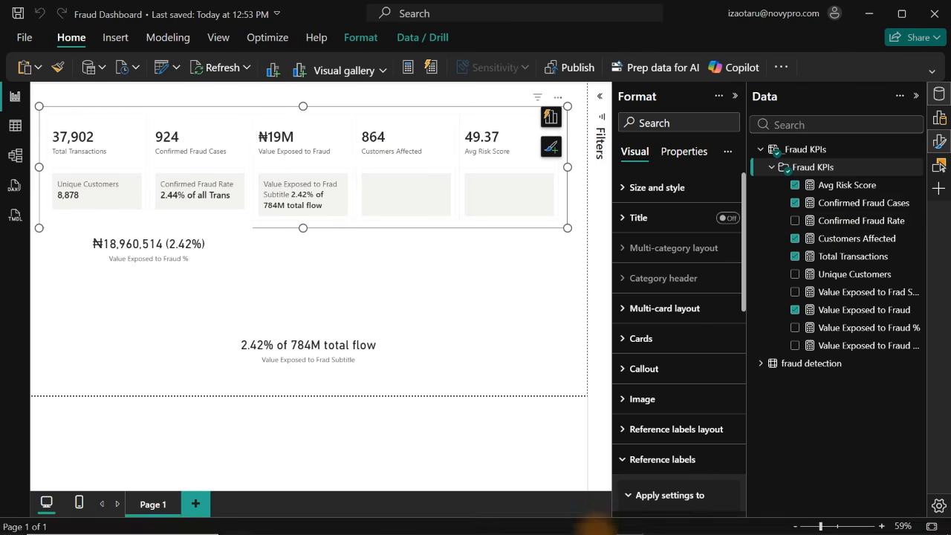
Switch to Claude and request a customers affected rate measure as a percentage of active customer base, adding "Kindly format my dax properly"
left_click(603, 524)
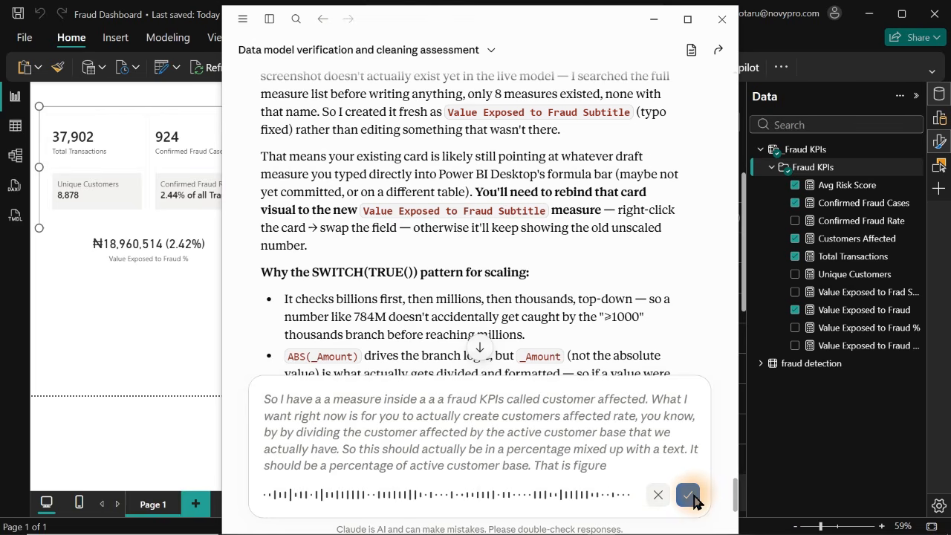
left_click(689, 495)
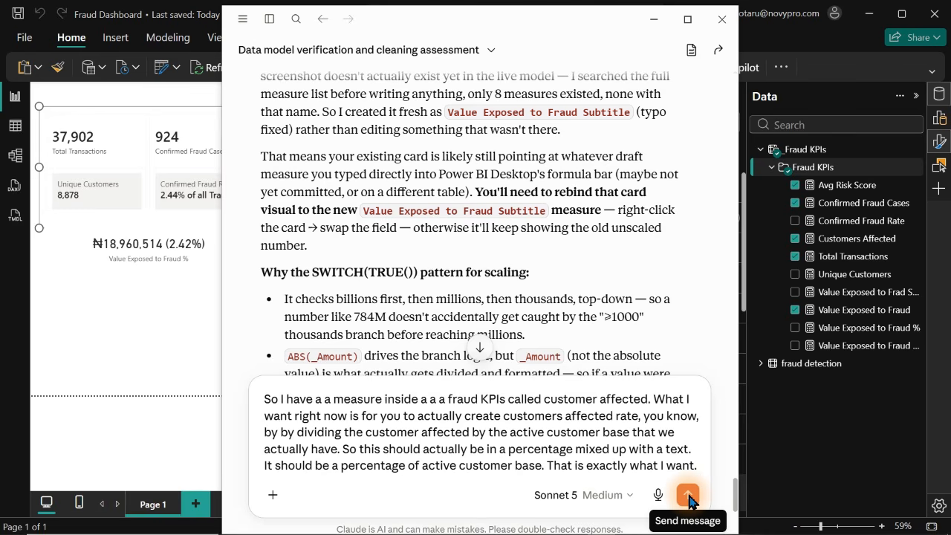
key("shift+Return")
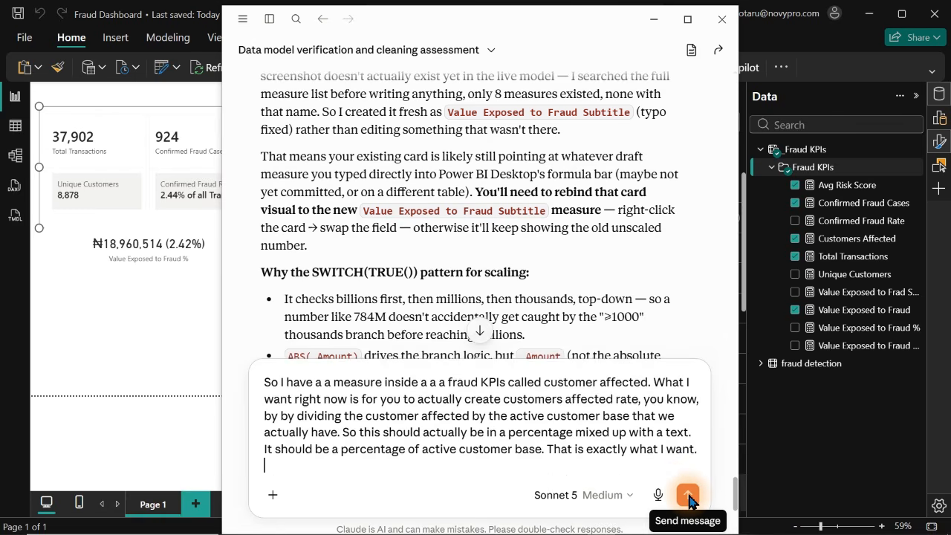
type("K")
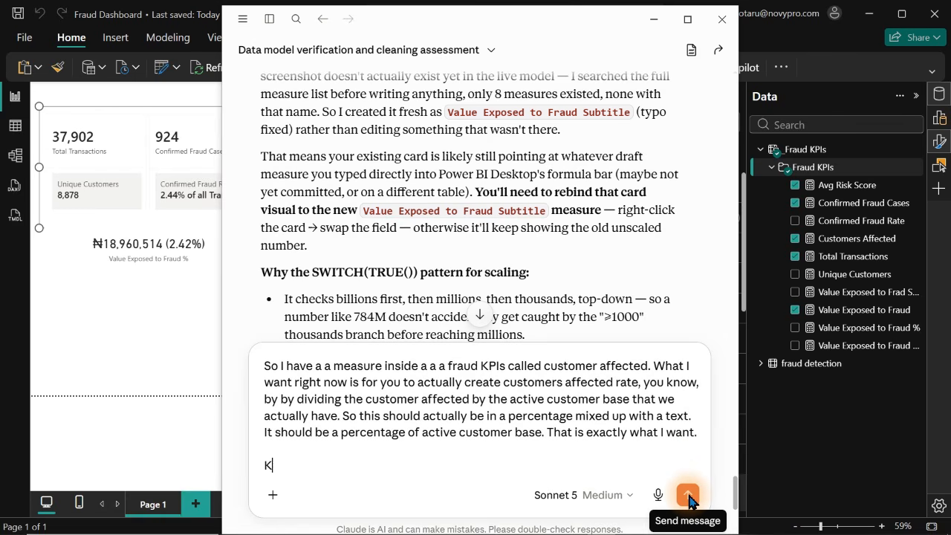
type("indly format my d")
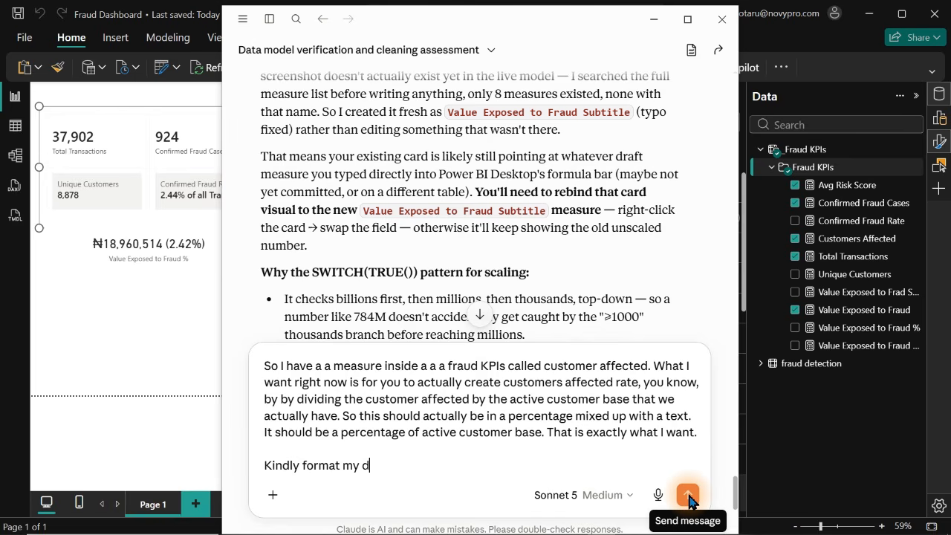
type("ax properly")
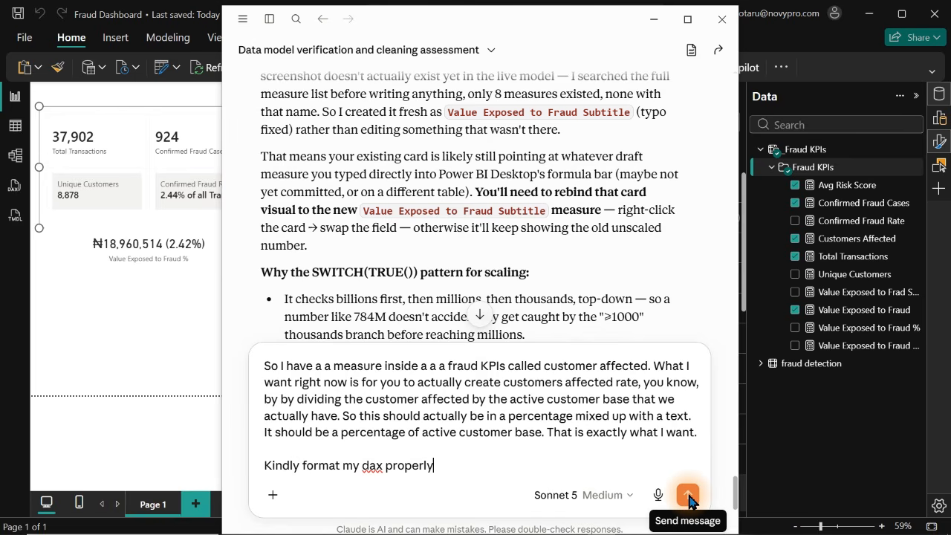
left_click(689, 497)
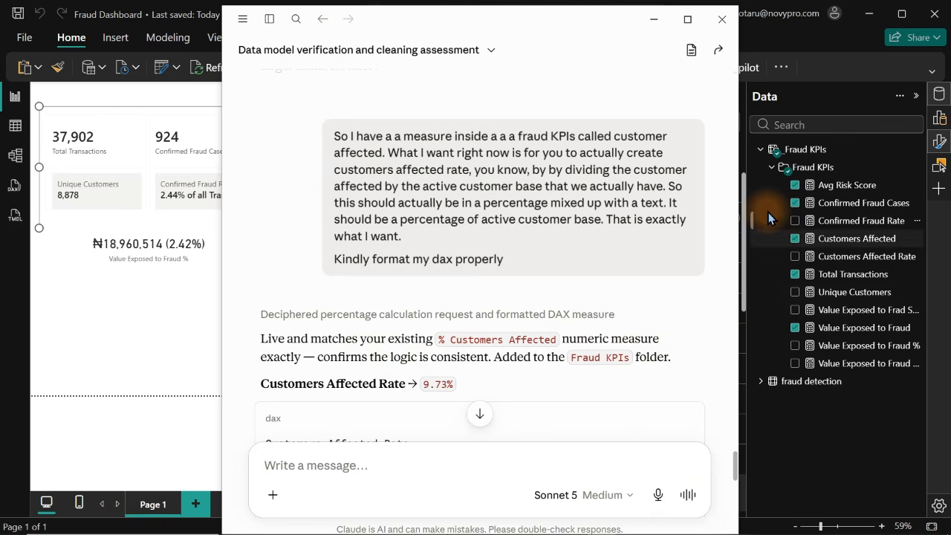
Return to Power BI and expand the fields of the fraud detection table beside the measure list
left_click(761, 384)
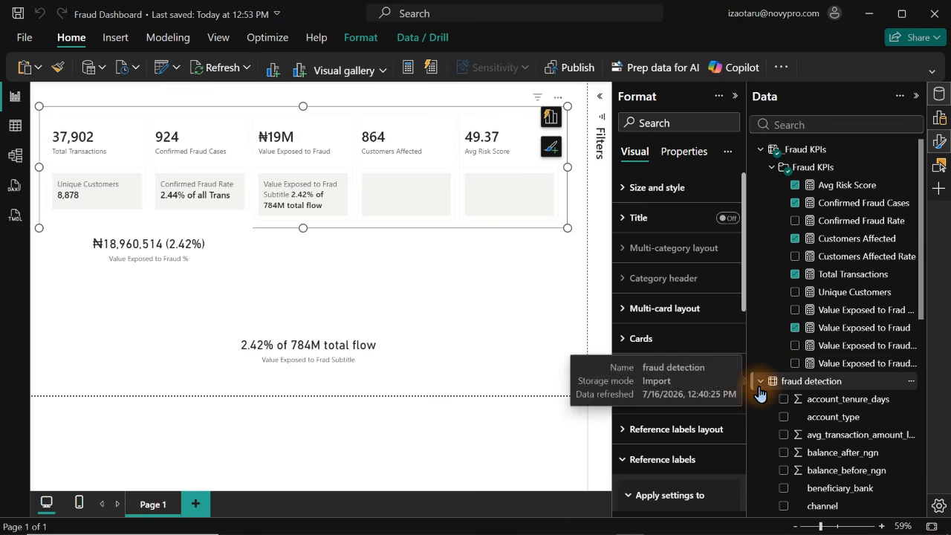
mouse_move(924, 282)
left_mouse_down()
mouse_move(928, 496)
mouse_move(929, 280)
left_mouse_up()
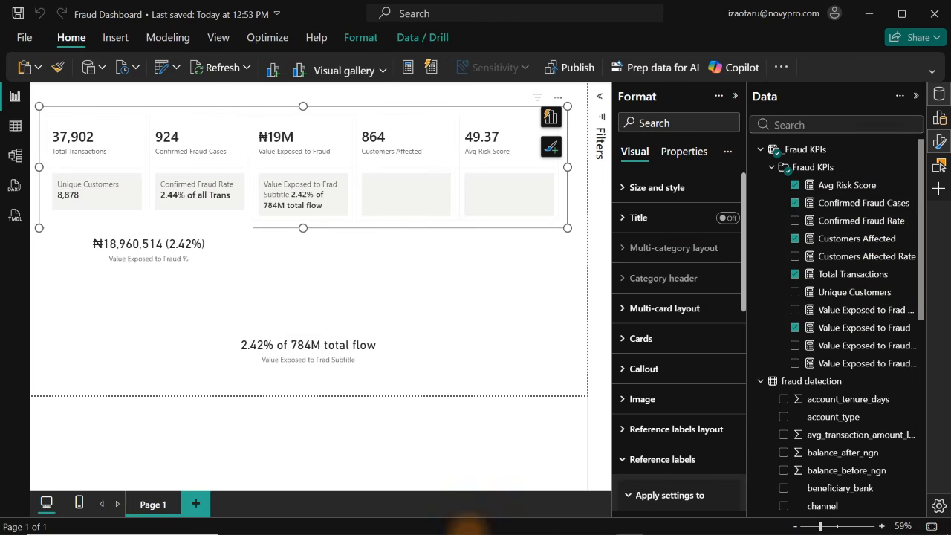
mouse_move(525, 515)
left_click(601, 524)
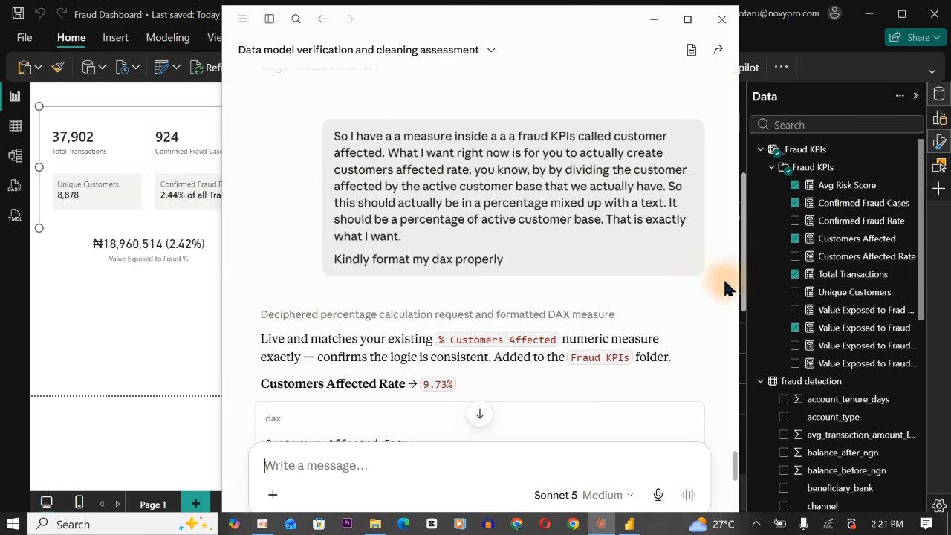
left_click(746, 246)
scroll(742, 249, "down", 2)
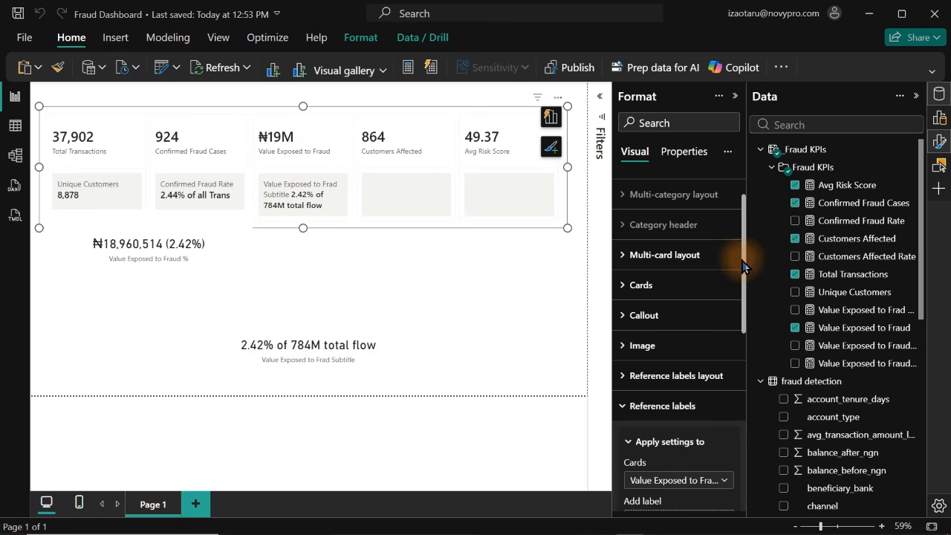
mouse_move(546, 529)
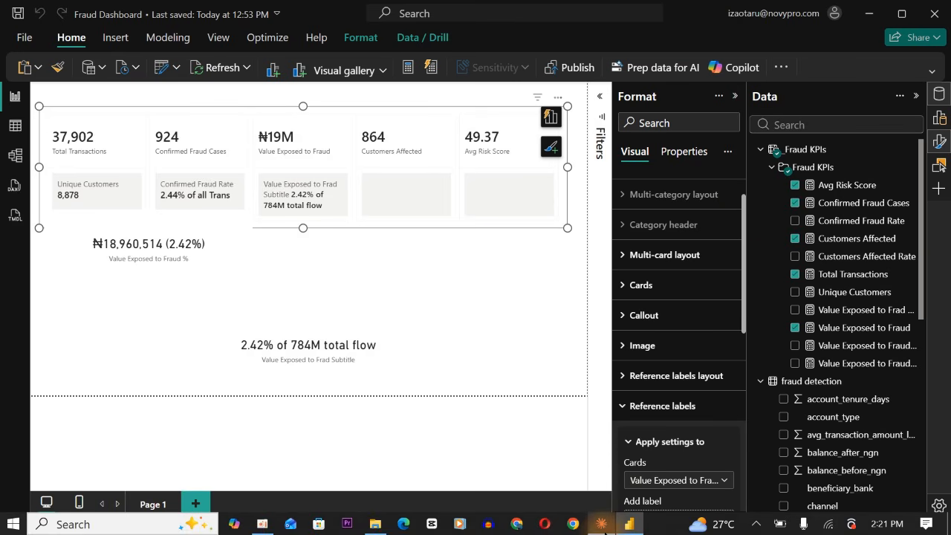
Switch to Claude and copy the generated DAX code for Customers Affected Rate
left_click(601, 524)
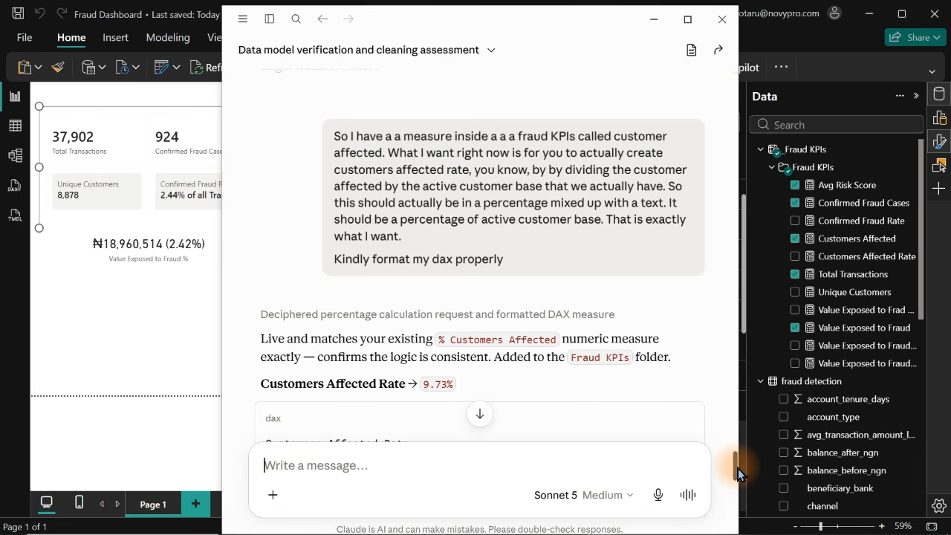
left_click_drag(738, 469, 737, 489)
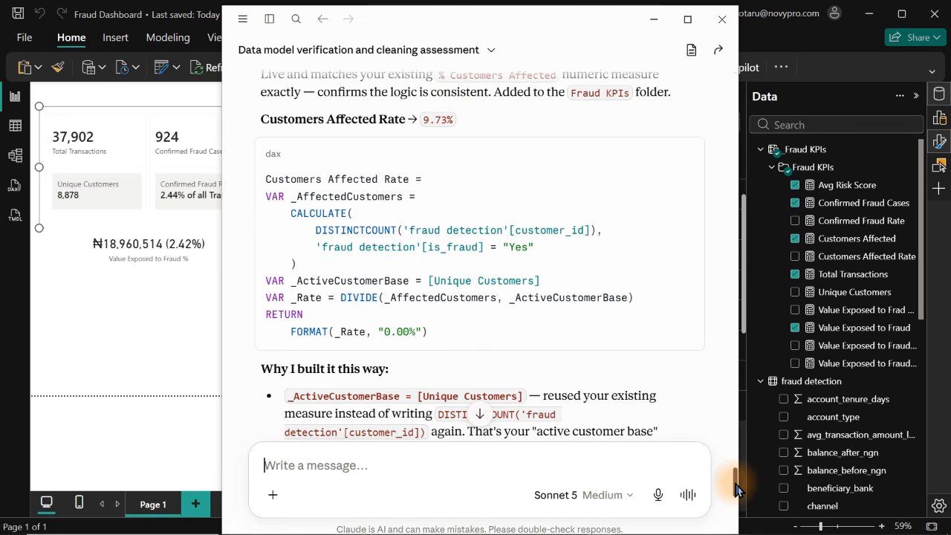
left_click(684, 159)
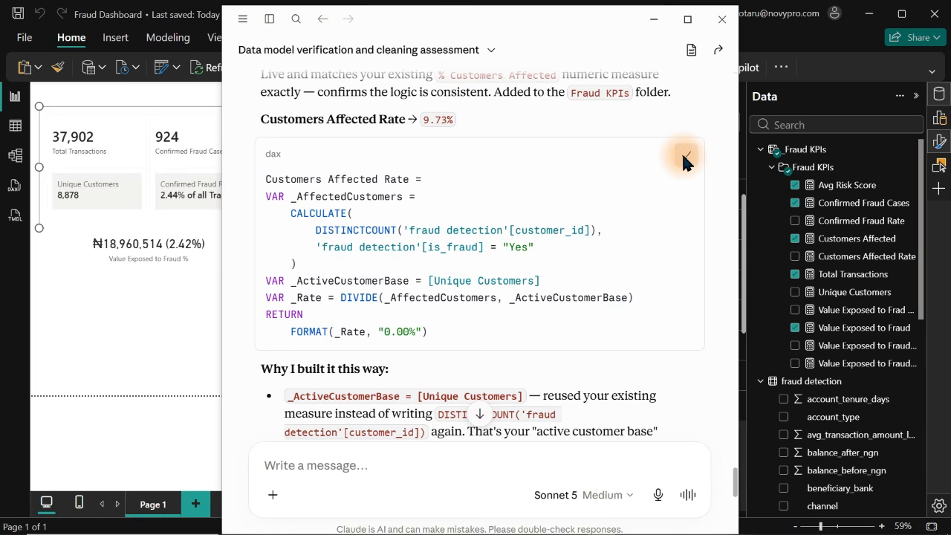
left_click(685, 157)
Try to create a new measure in the Fraud KPIs folder from the copied Customers Affected Rate code, then discard the formula
left_click(840, 220)
right_click(838, 221)
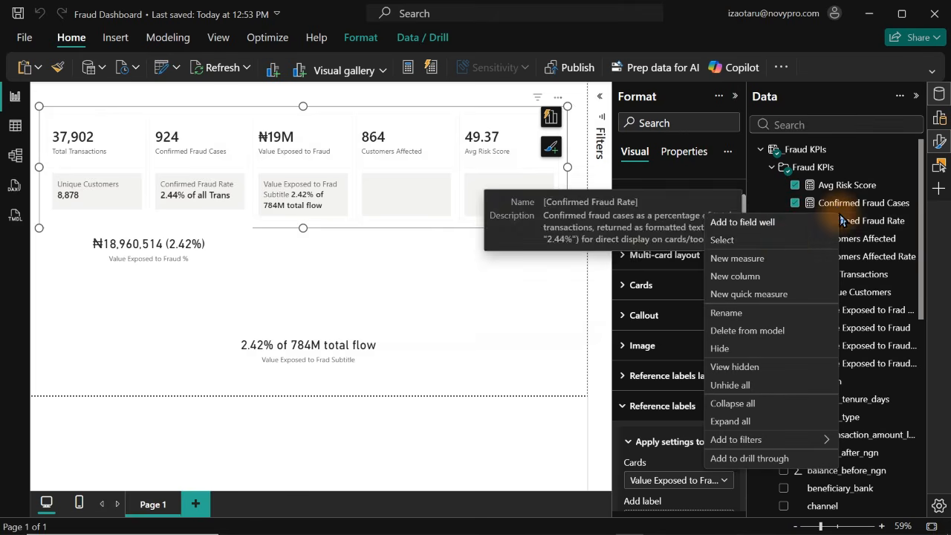
left_click(755, 261)
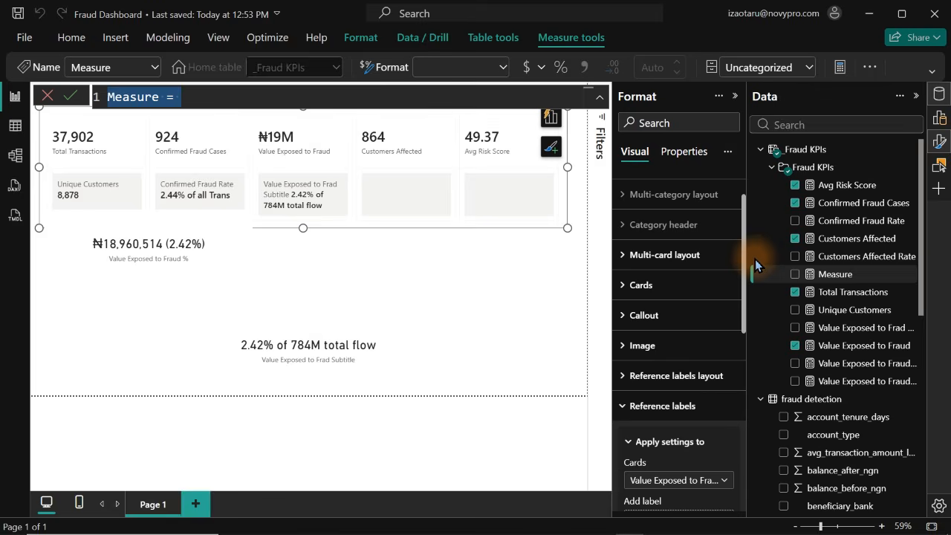
key("ctrl+v")
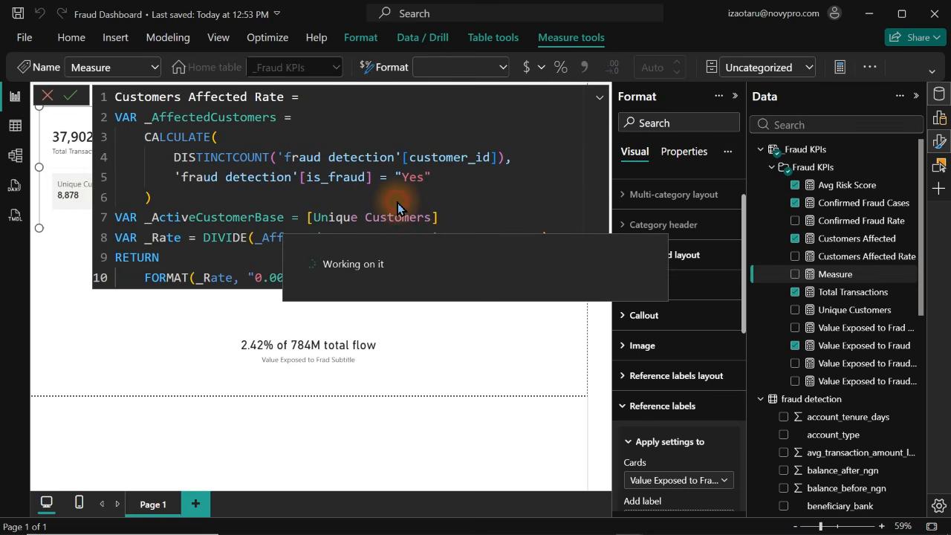
key("Return")
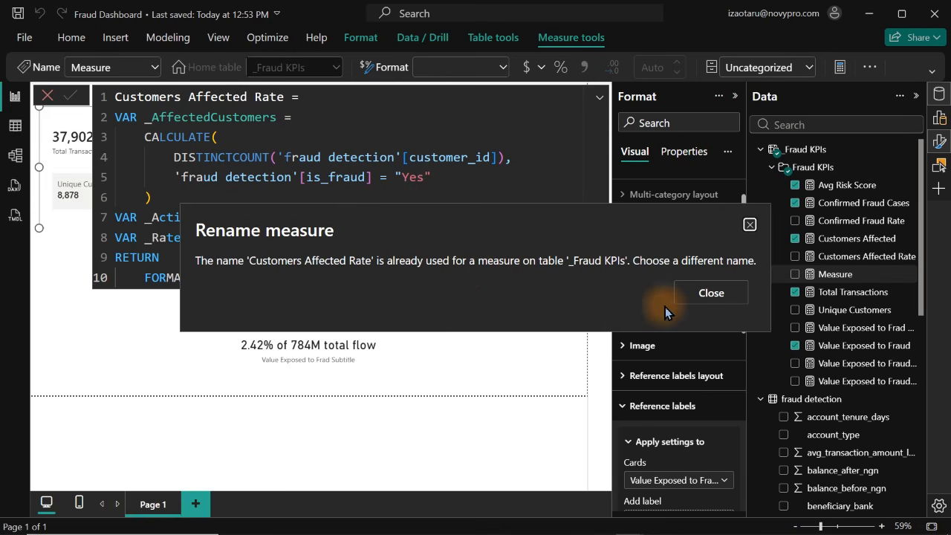
left_click(711, 293)
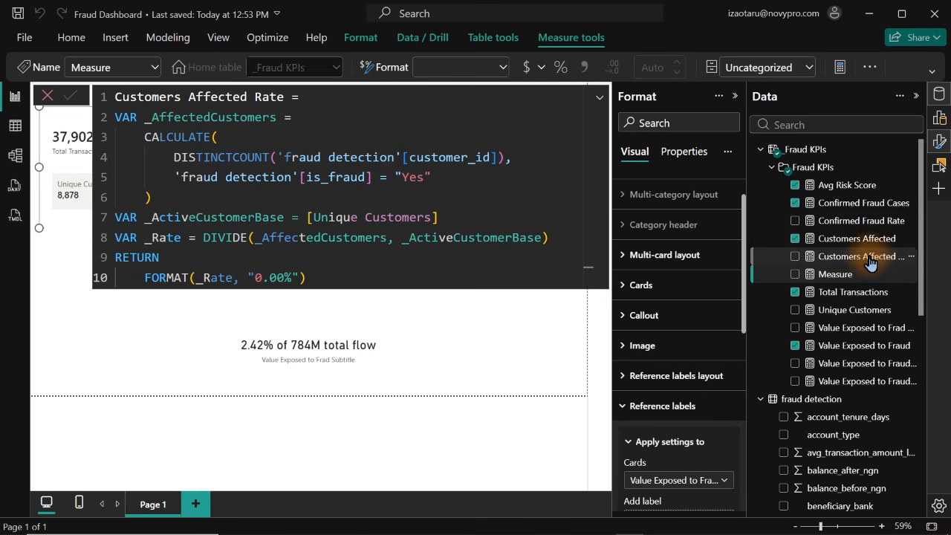
left_click(47, 96)
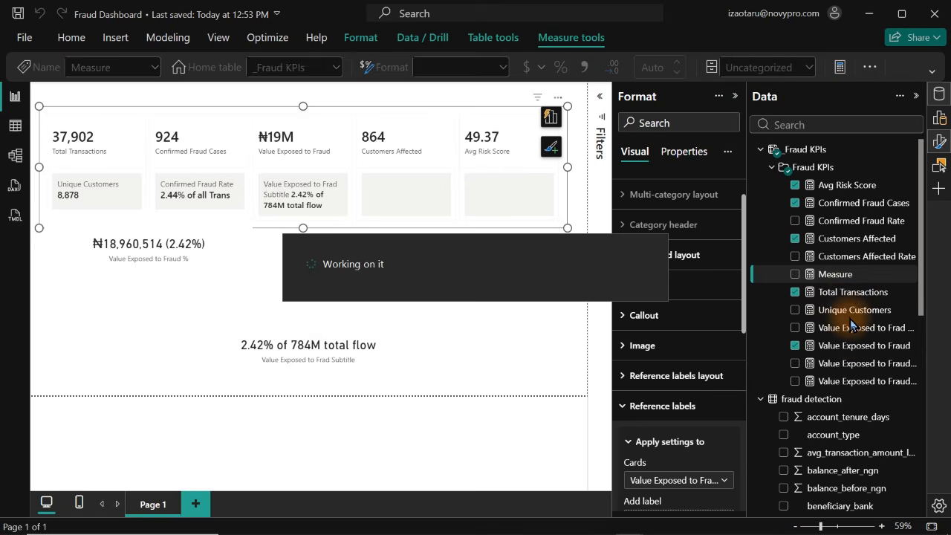
Replace the field in the lower card with Customers Affected Rate and move the card slightly up and to the right
left_click(339, 351)
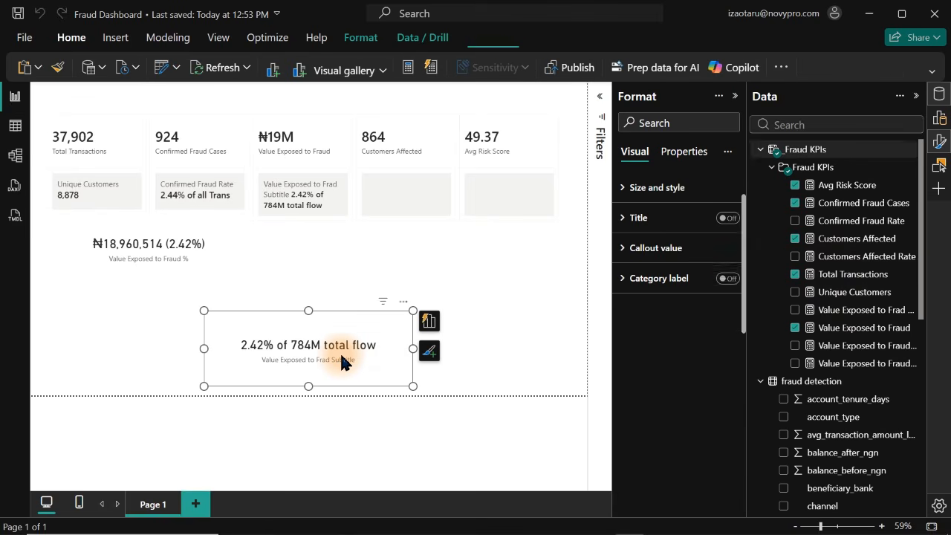
left_click(796, 311)
left_click(795, 256)
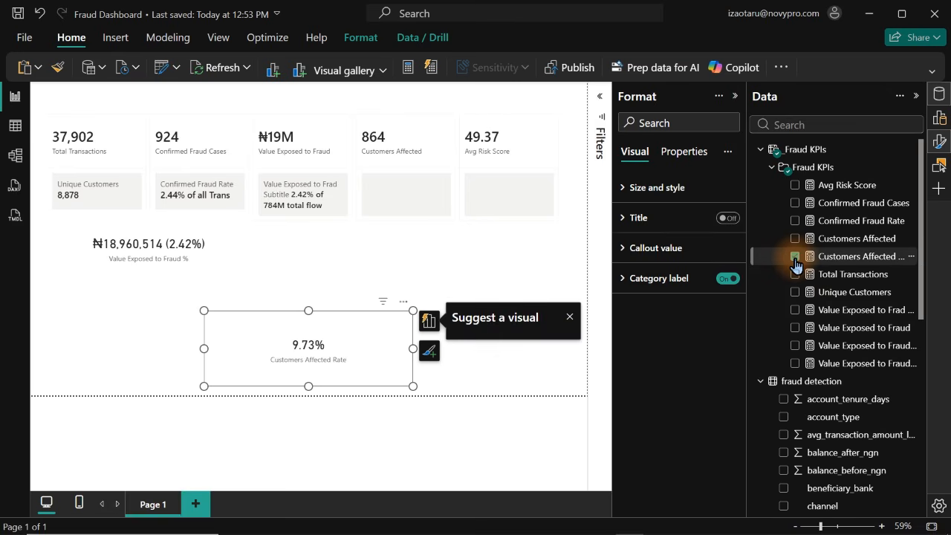
left_click_drag(346, 350, 372, 333)
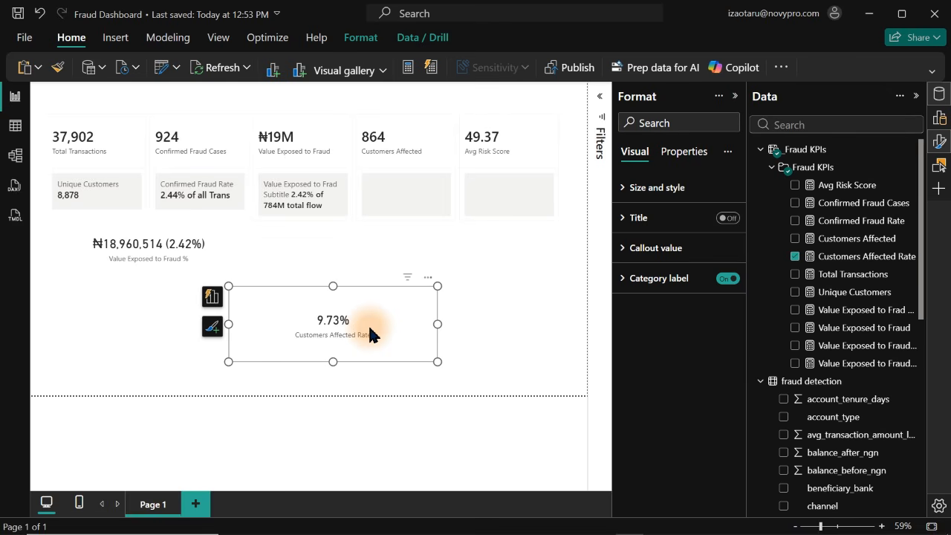
Open the formula of the Customers Affected Rate measure and move VAR _AffectedCustomers onto a second line
left_click(833, 260)
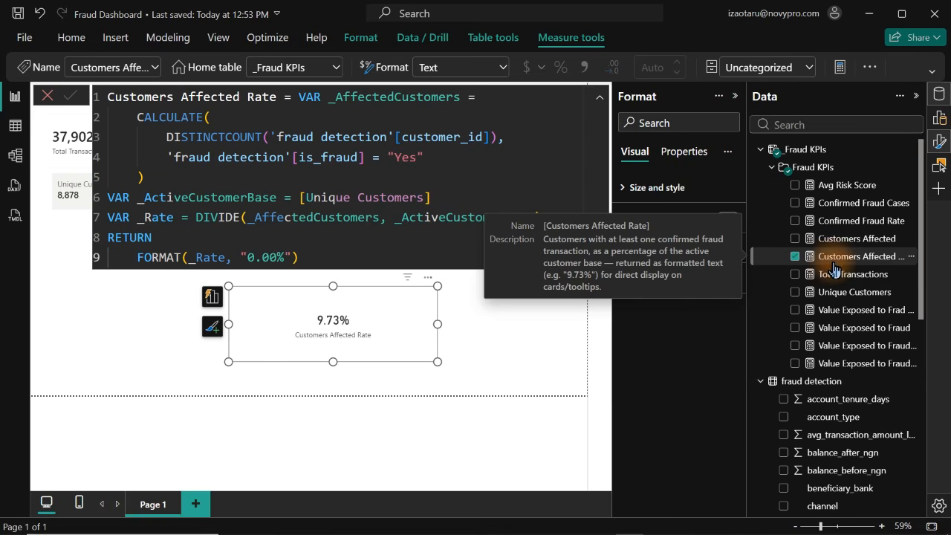
left_click(298, 100)
key("shift+Return")
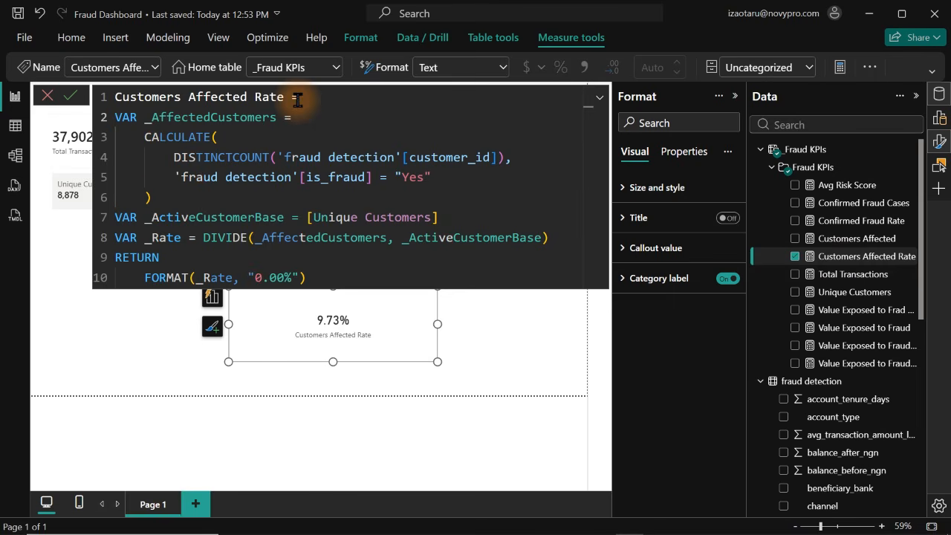
Indent the formula from VAR _ActiveCustomerBase to the FORMAT line by two levels and the VAR _AffectedCustomers block by one level
left_click_drag(117, 218, 330, 278)
key("Tab")
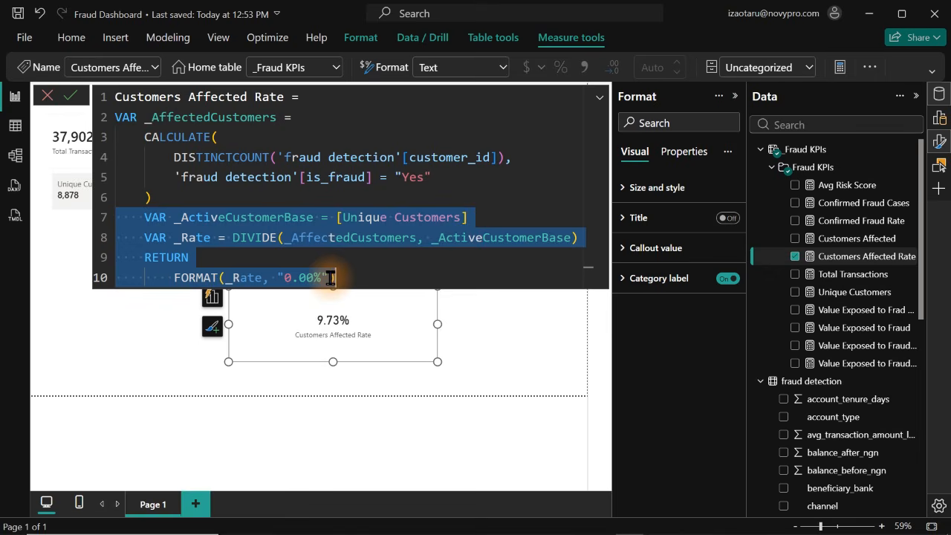
key("Tab")
left_click(132, 218)
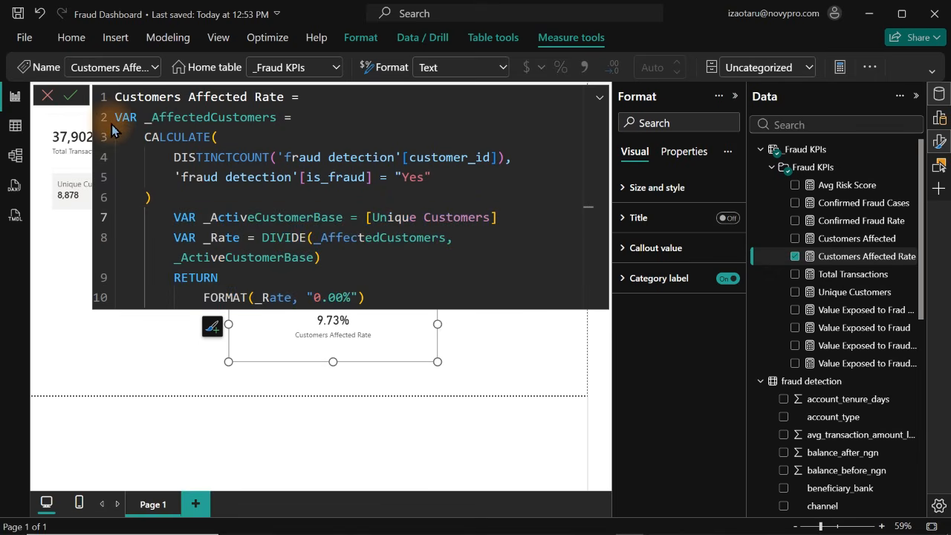
left_click_drag(117, 113, 171, 193)
key("Tab")
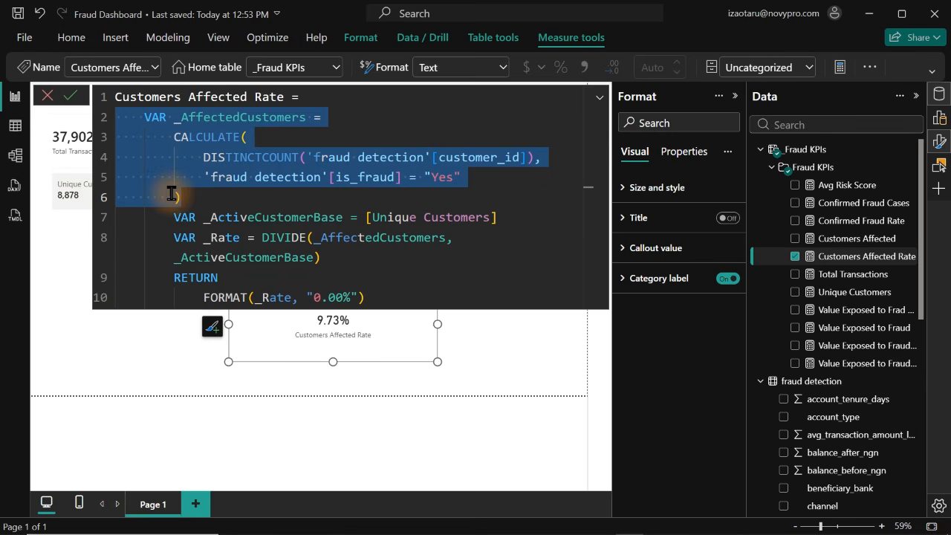
left_click(327, 205)
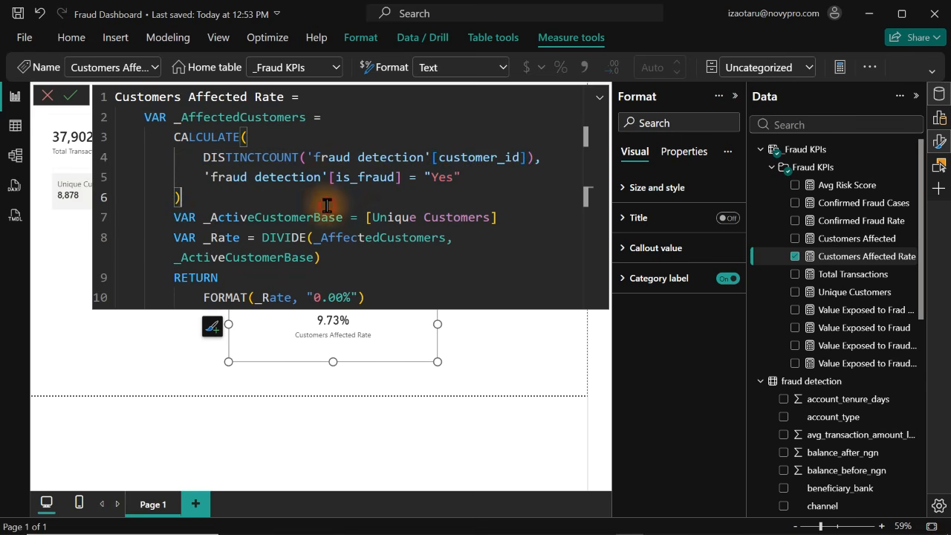
Reduce the indentation of the VAR _ActiveCustomerBase line to align it with VAR _AffectedCustomers
left_click_drag(174, 215, 252, 240)
left_click(167, 218)
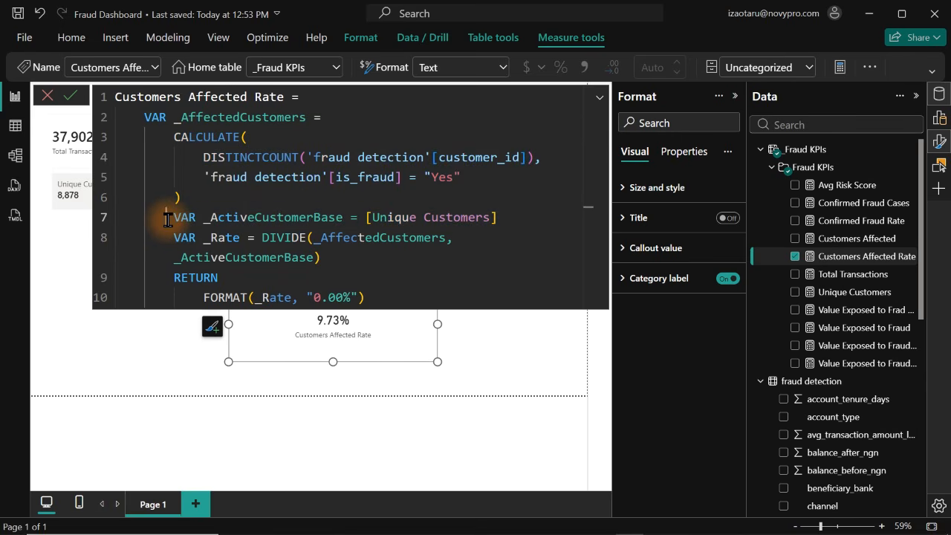
key("BackSpace")
key("BackSpace")
key("BackSpace")
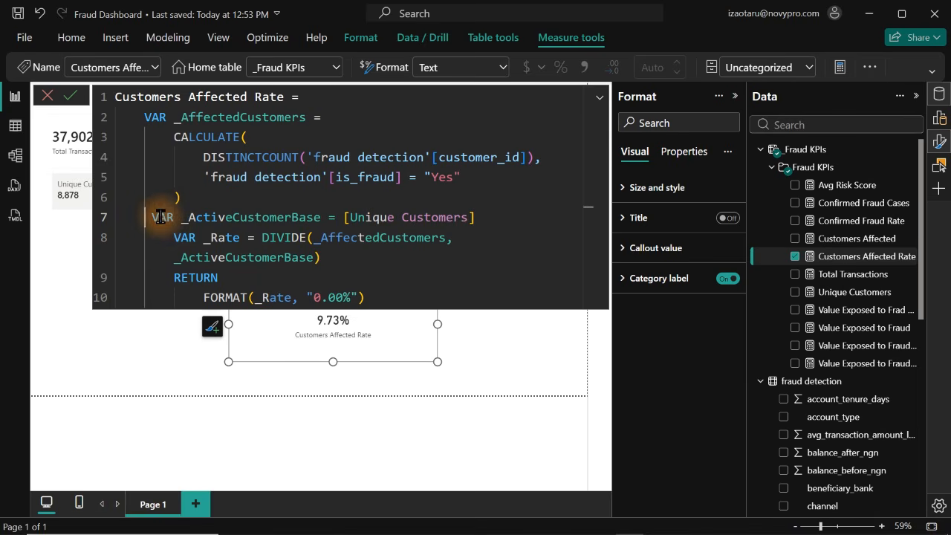
key("BackSpace")
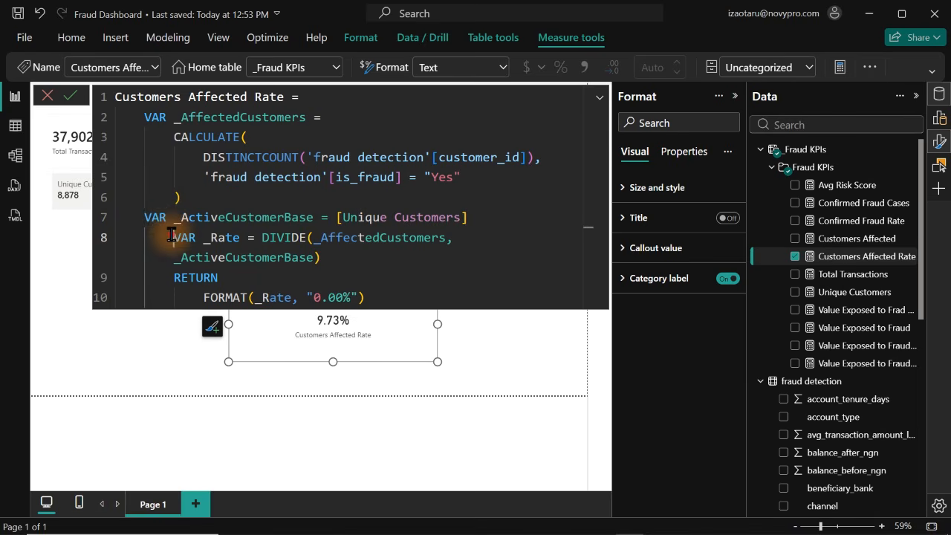
Reduce the indentation of the VAR _Rate line by one level to align it with VAR _ActiveCustomerBase
left_click(177, 238)
key("shift+Tab")
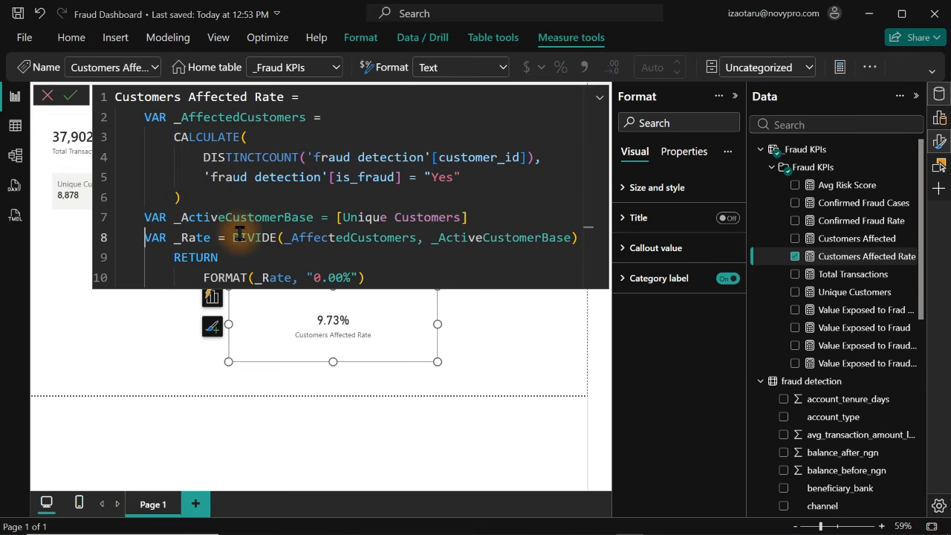
left_click(344, 215)
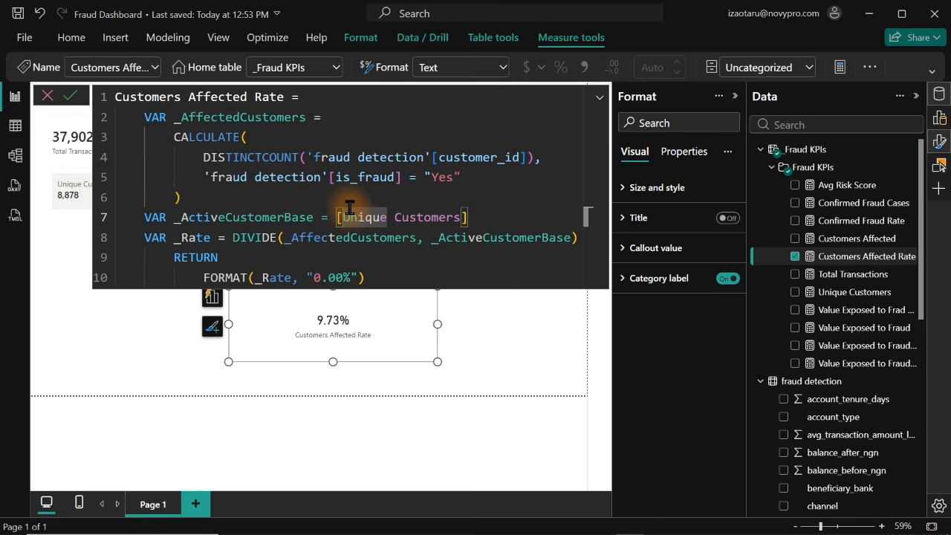
Append & " of active customer base" to the FORMAT line of the Customers Affected Rate measure and commit the formula
left_click(387, 272)
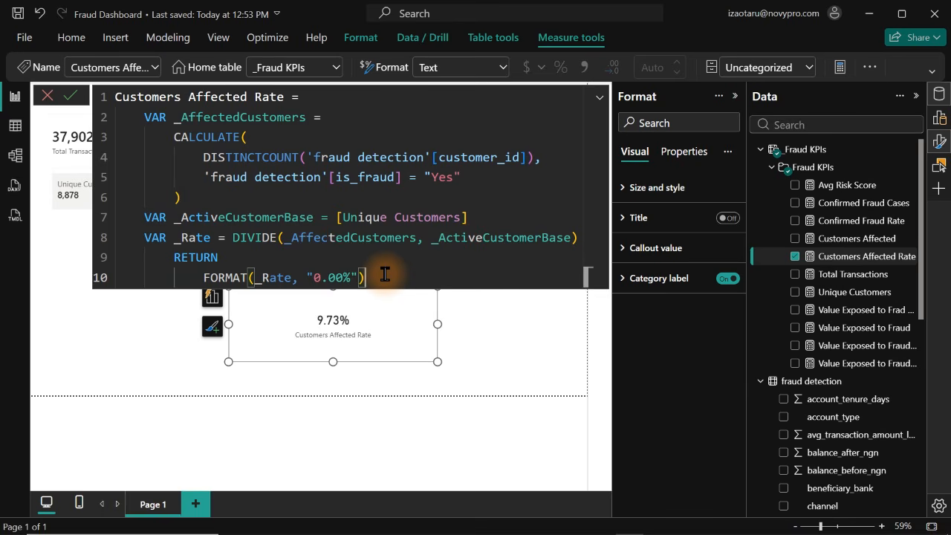
type("& \" og s")
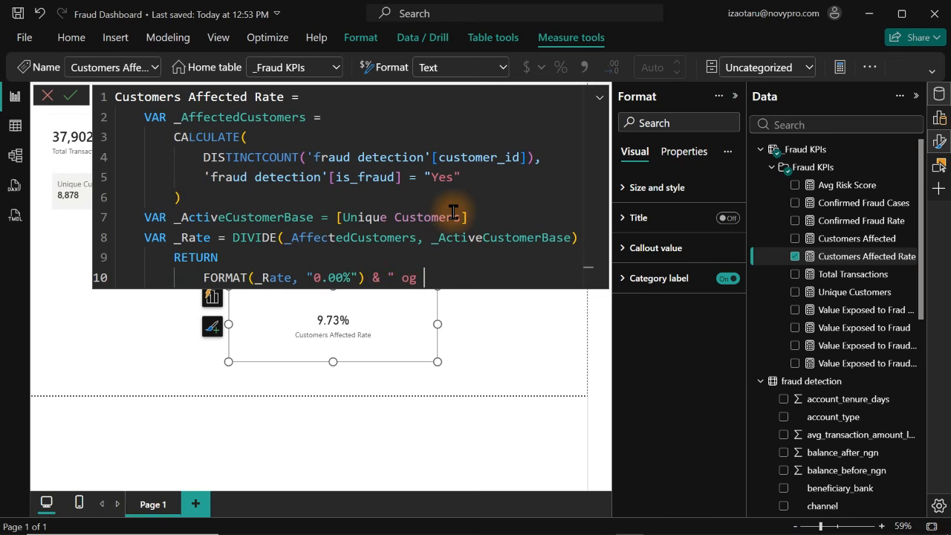
key("BackSpace")
key("BackSpace")
key("BackSpace")
key("BackSpace")
type("of active customer Bas")
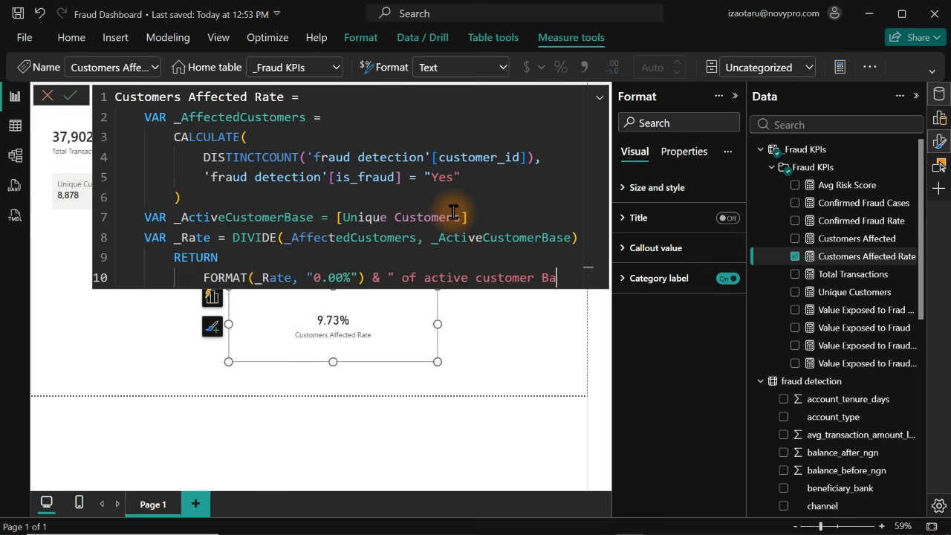
key("BackSpace")
key("BackSpace")
key("BackSpace")
type("bs")
type("se\"")
key("Return")
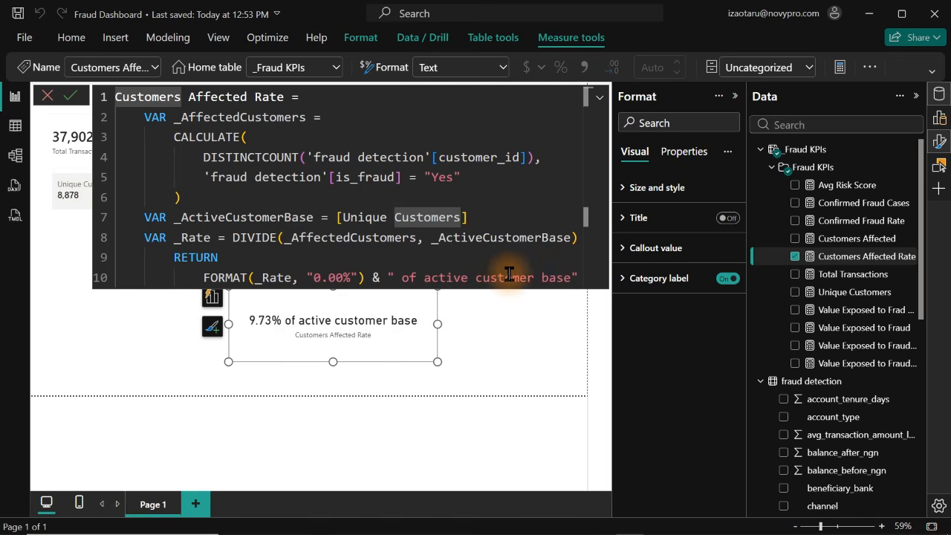
Shorten the measure's text suffix to " of active customer", commit the formula and close the formula editor
double_click(537, 273)
key("BackSpace")
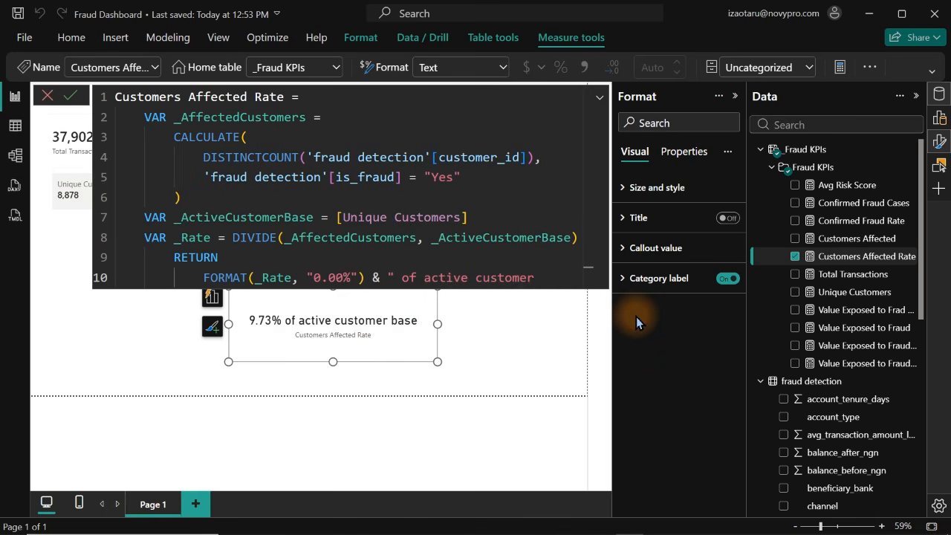
type("\"")
key("BackSpace")
key("BackSpace")
type("\"")
key("Return")
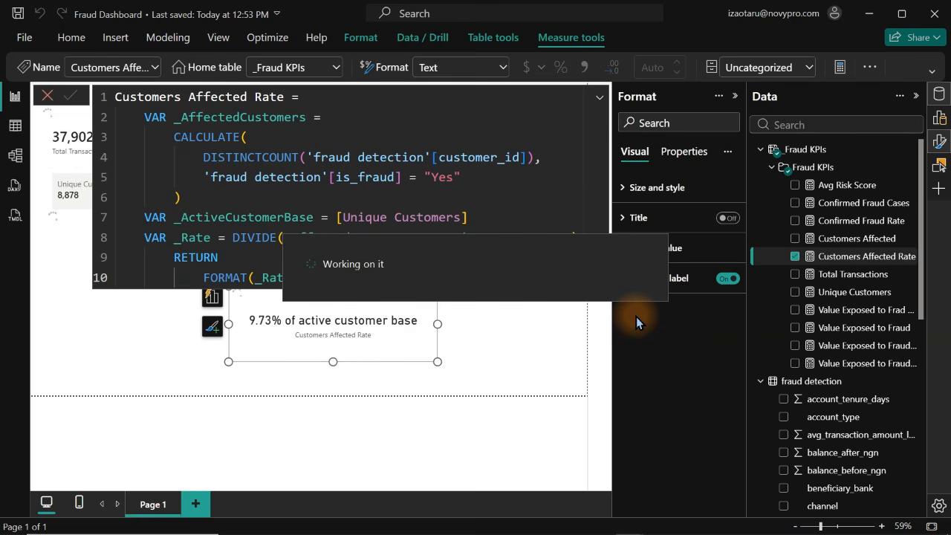
left_click(809, 171)
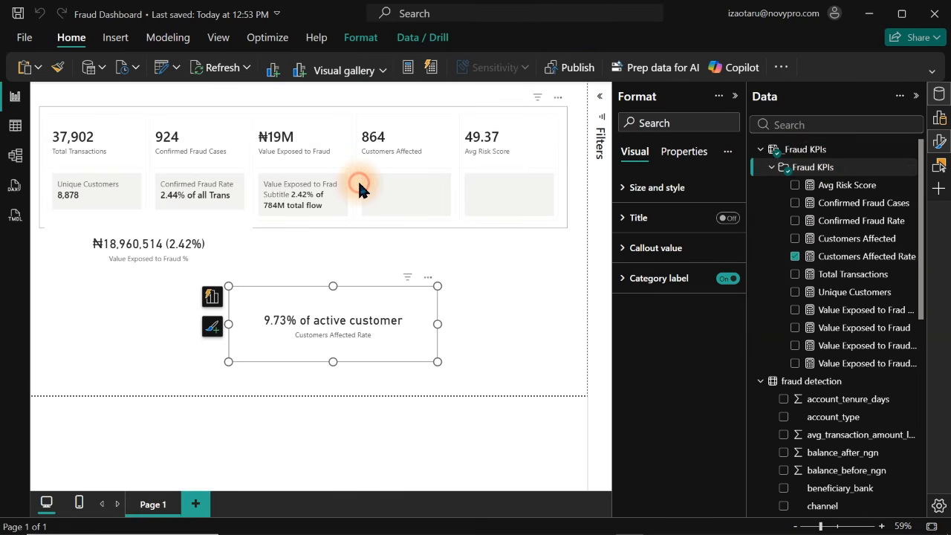
Add Customers Affected Rate as the reference label of the Customers Affected card in the KPI card visual
left_click(357, 179)
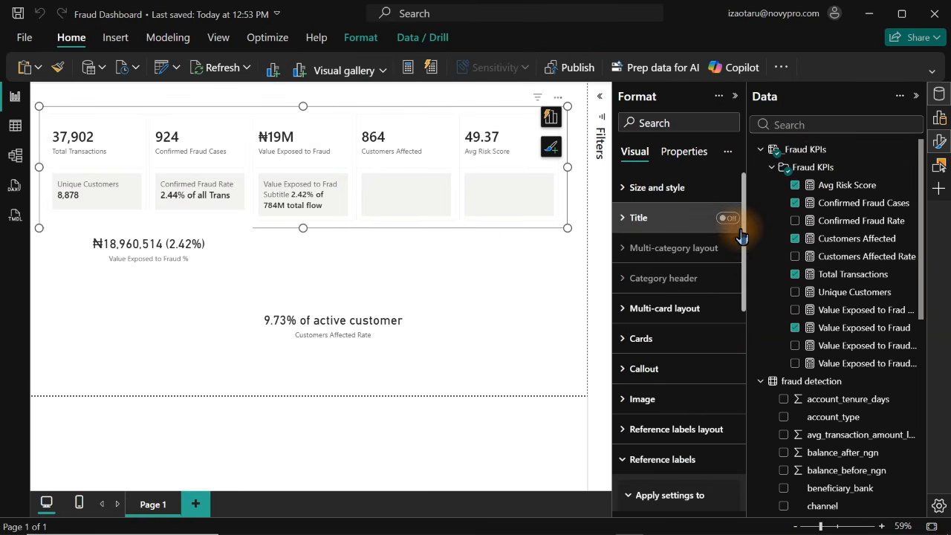
left_click_drag(741, 235, 746, 338)
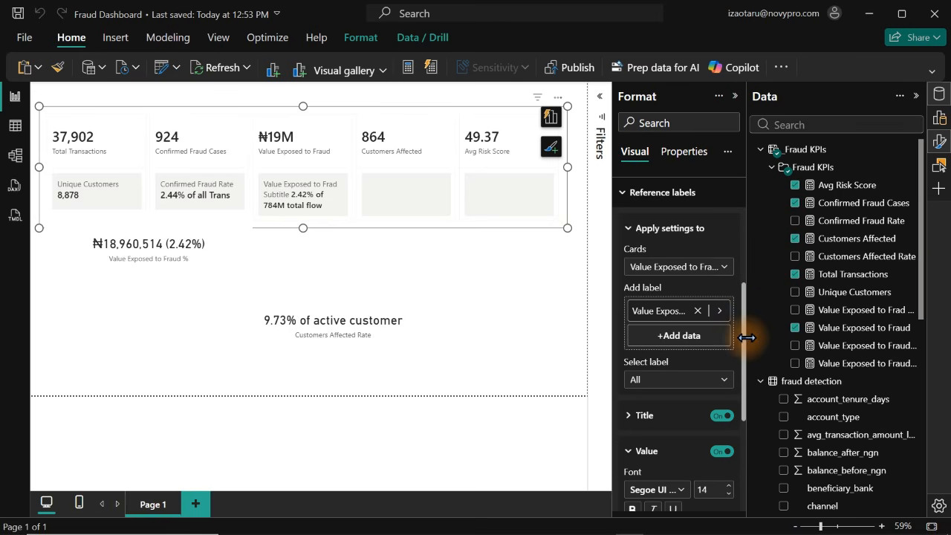
left_click(682, 267)
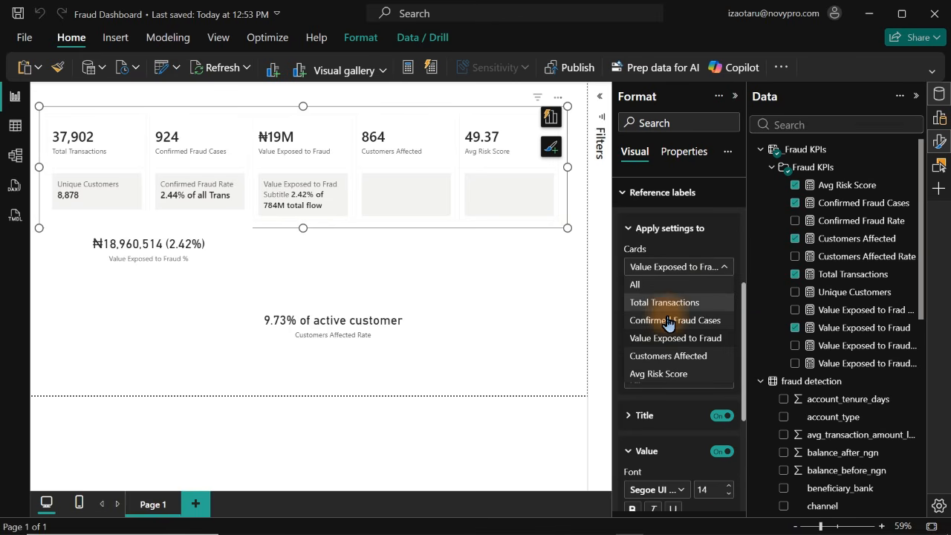
left_click(683, 358)
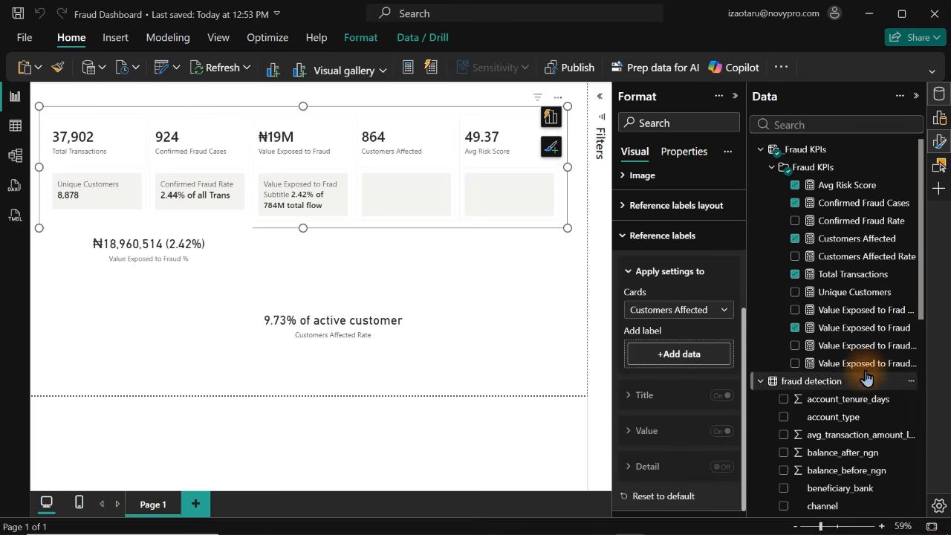
left_click_drag(868, 255, 687, 356)
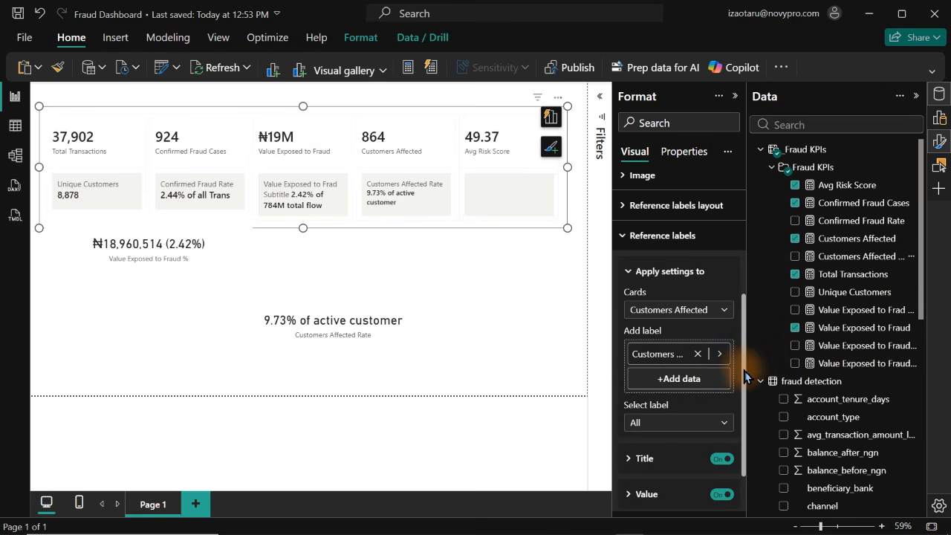
Increase the title font size of the Customers Affected card's reference label, applying it to all its labels
scroll(746, 377, "down", 2)
left_click(679, 361)
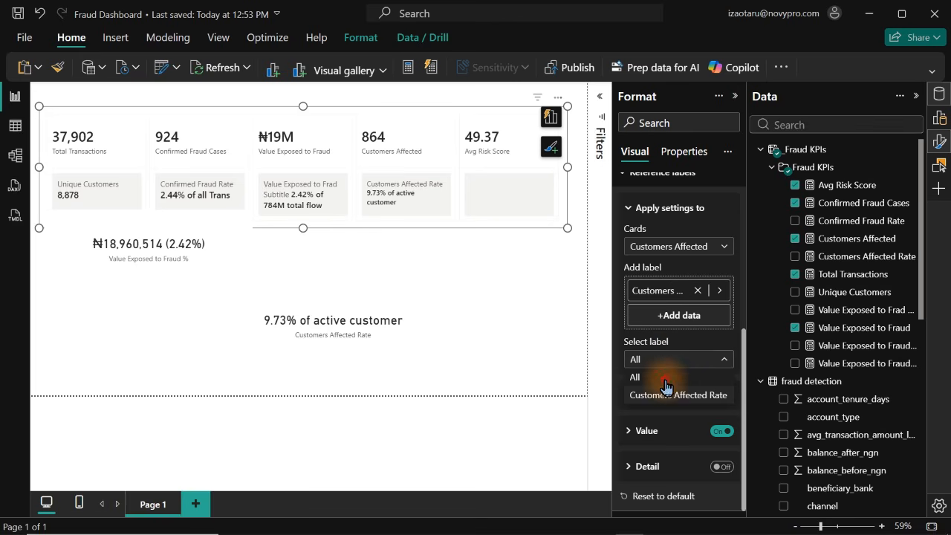
left_click(665, 381)
left_click(679, 396)
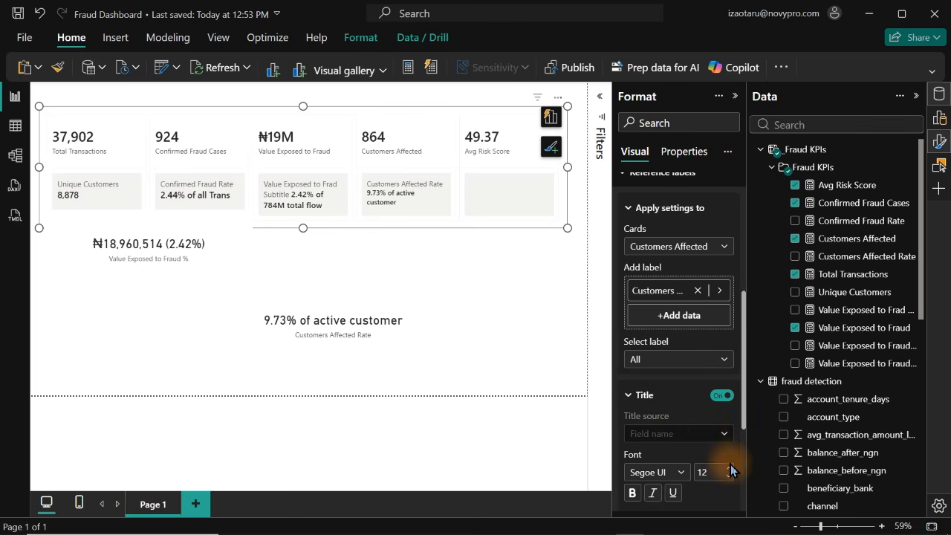
left_click(644, 396)
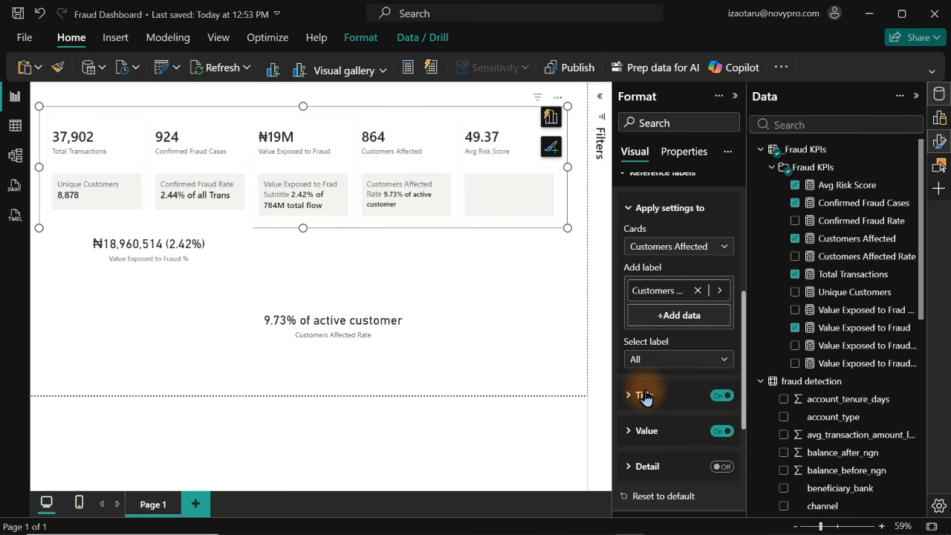
Set the value font size of the Customers Affected card's reference label to 15 and deselect the visual
left_click(658, 431)
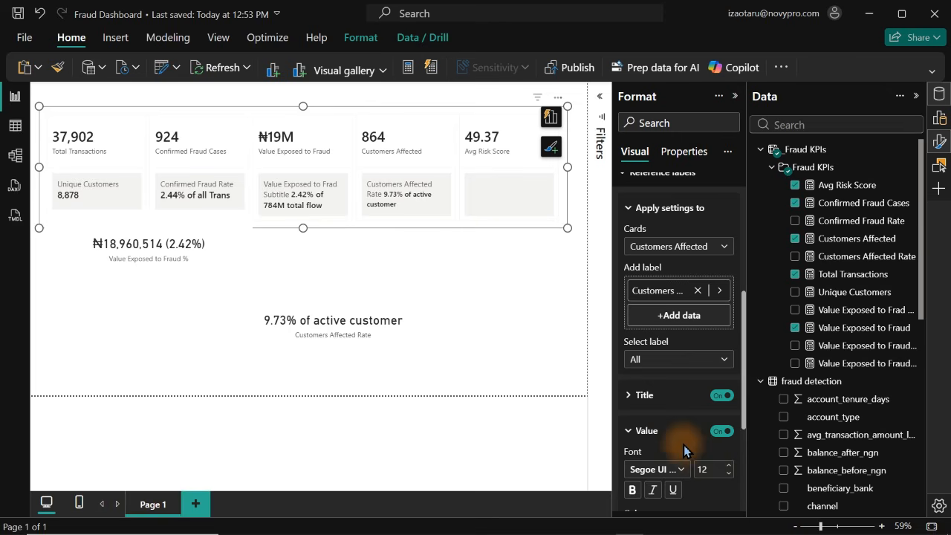
left_click(728, 464)
left_click(728, 464)
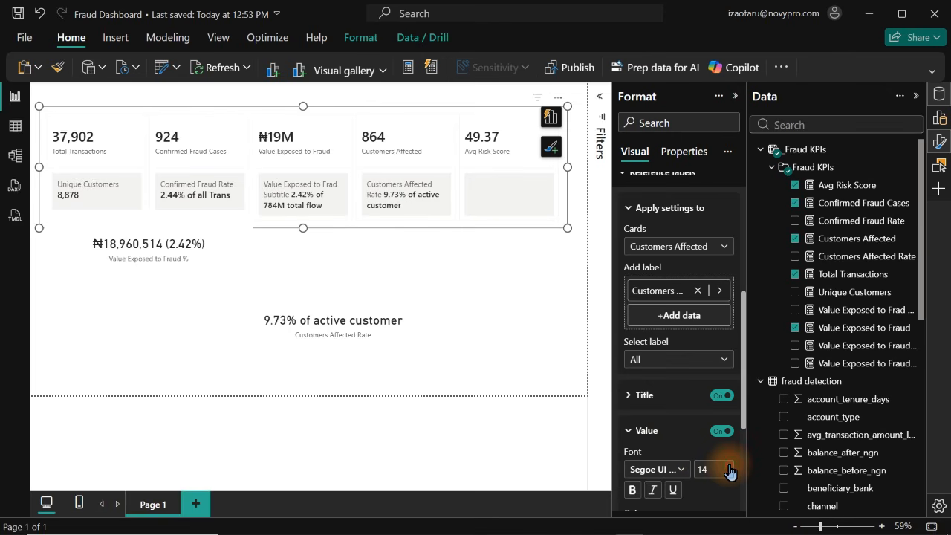
left_click(728, 464)
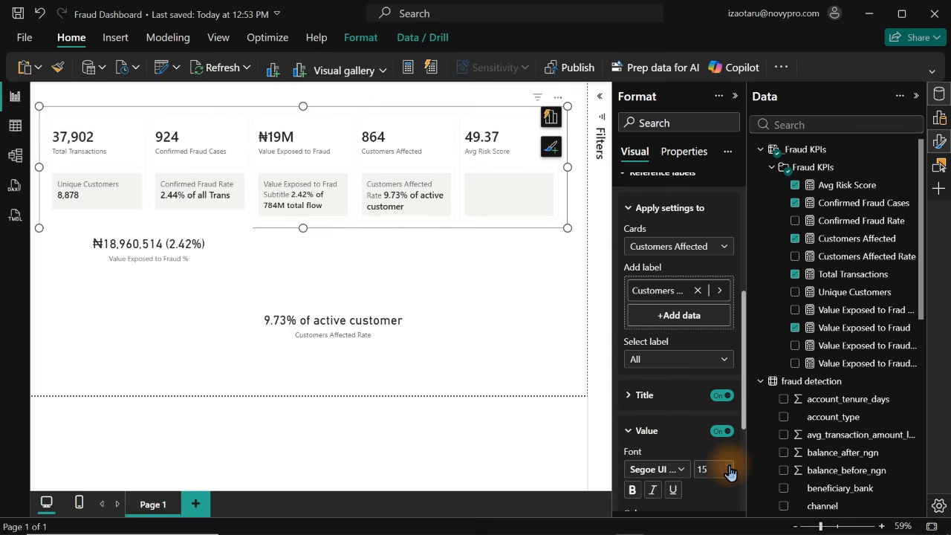
left_click(480, 340)
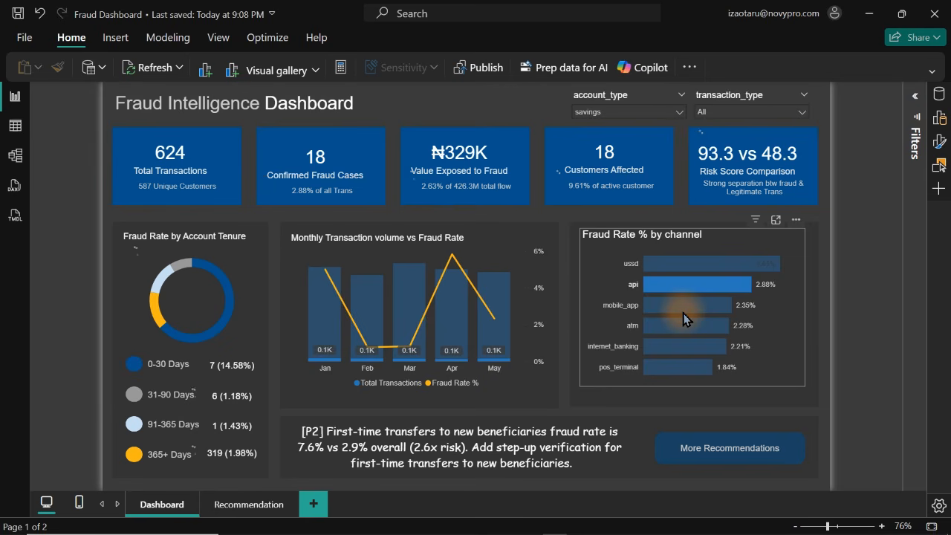
left_click(683, 309)
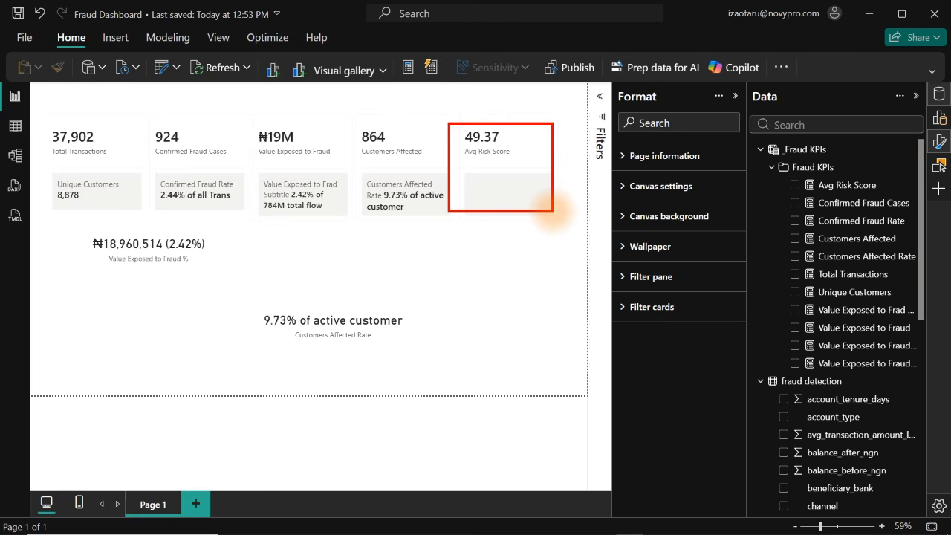
Switch to Claude and dictate and send a request for average fraud and legitimate risk scores, their difference, a comparison display and a subtitle measure
mouse_move(493, 526)
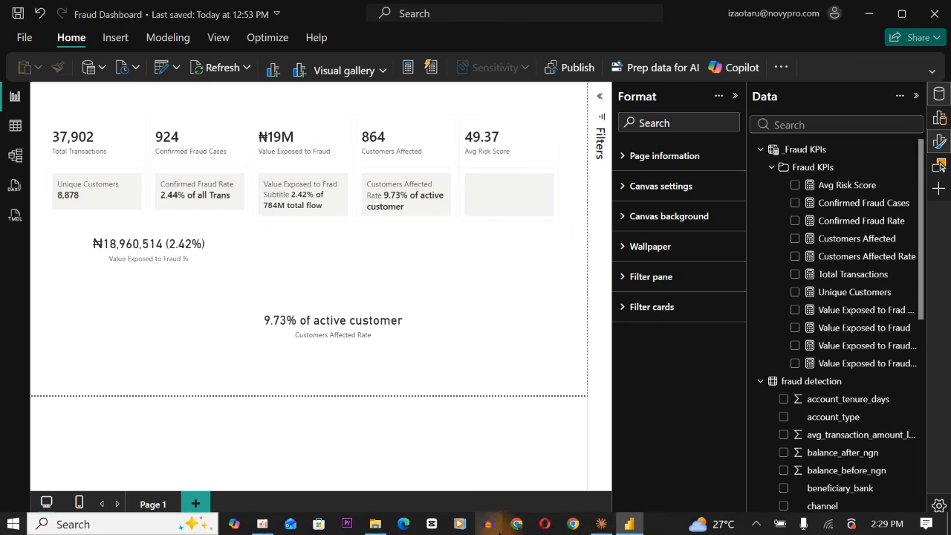
left_click(601, 526)
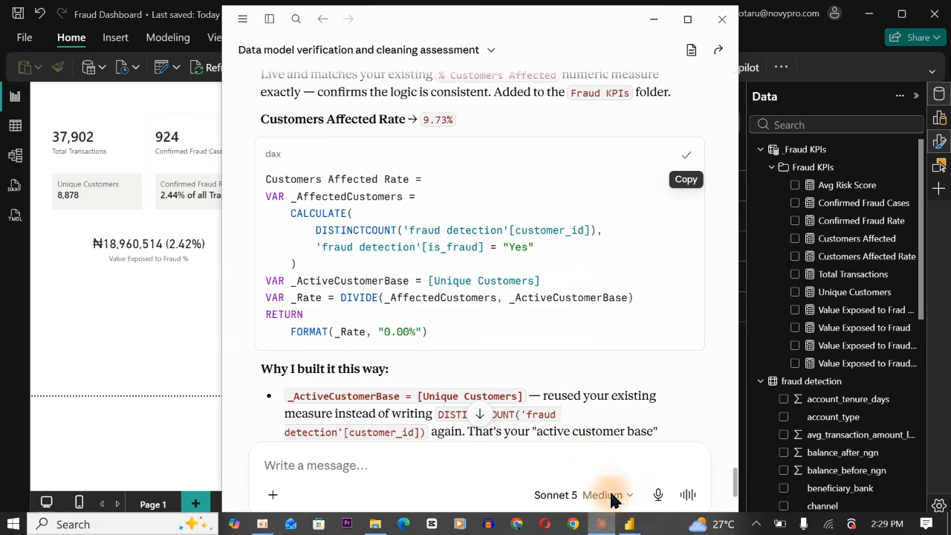
left_click(660, 495)
left_click_drag(548, 33, 461, 33)
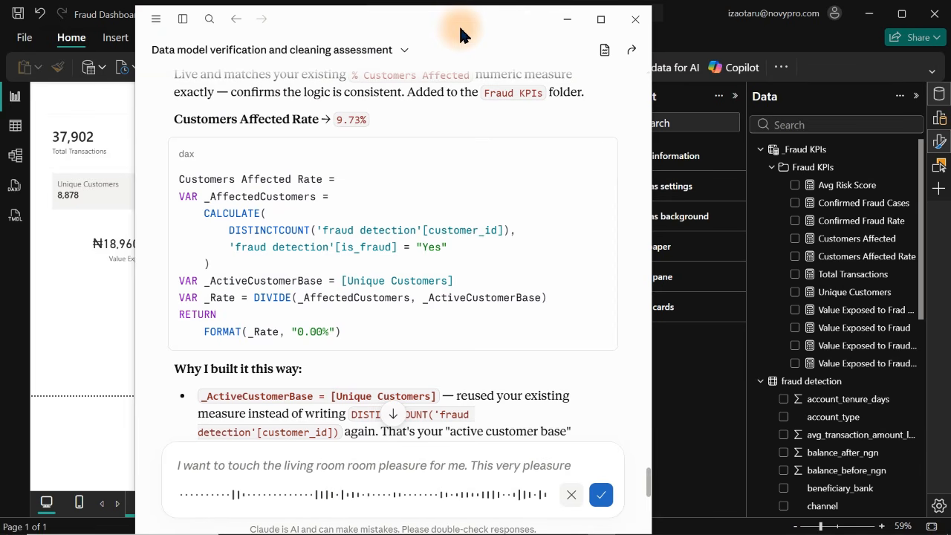
mouse_move(459, 24)
left_mouse_down()
mouse_move(250, 41)
mouse_move(445, 26)
left_mouse_up()
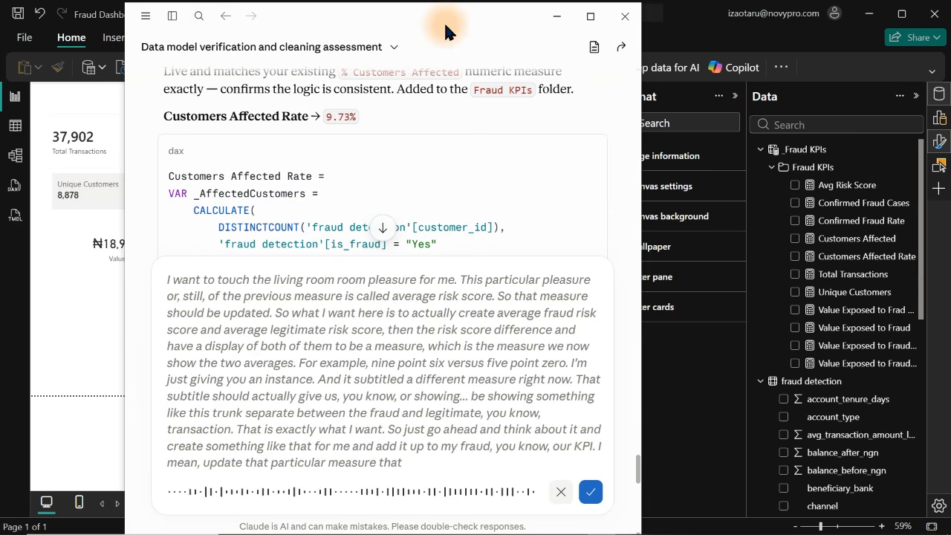
left_click(591, 491)
left_click(591, 492)
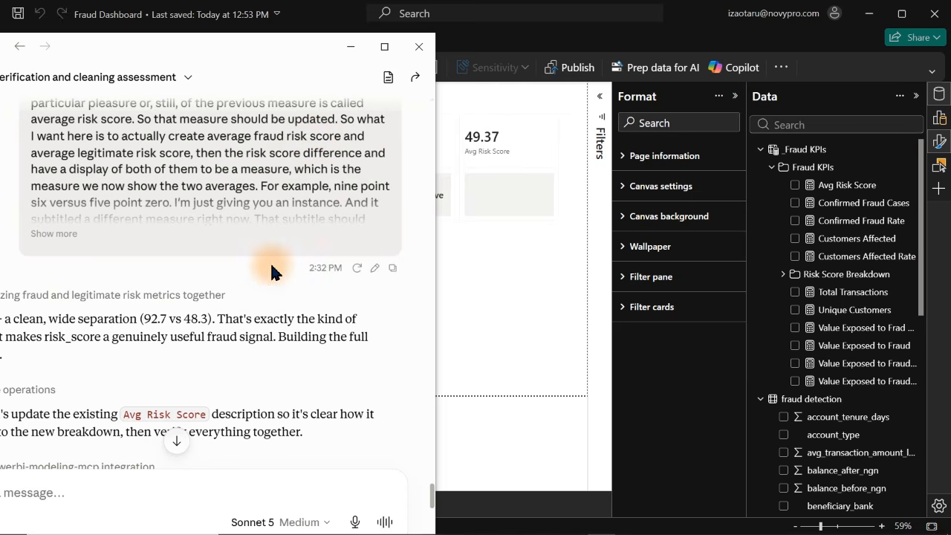
Review the new risk score measures in Claude's reply and copy the measure name Risk Score Comparison
left_click_drag(252, 46, 312, 15)
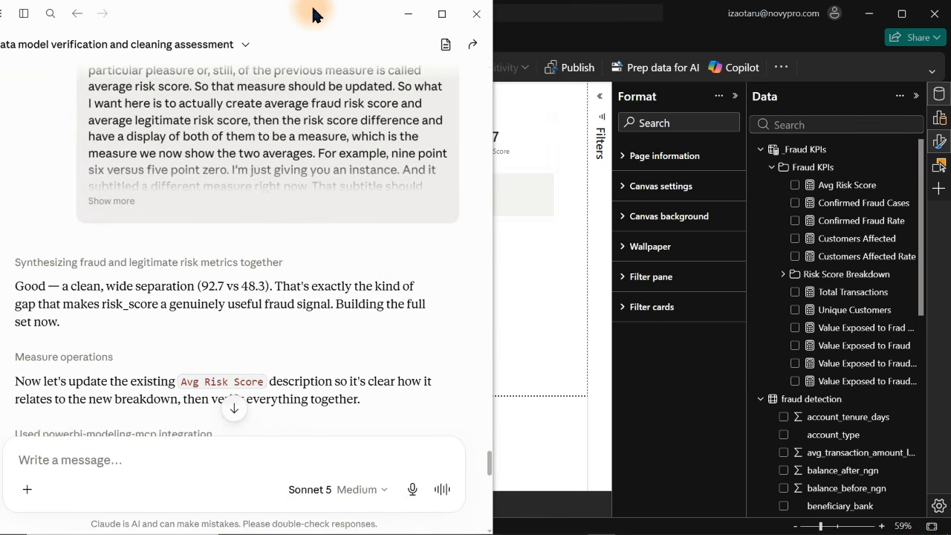
left_click_drag(490, 461, 490, 487)
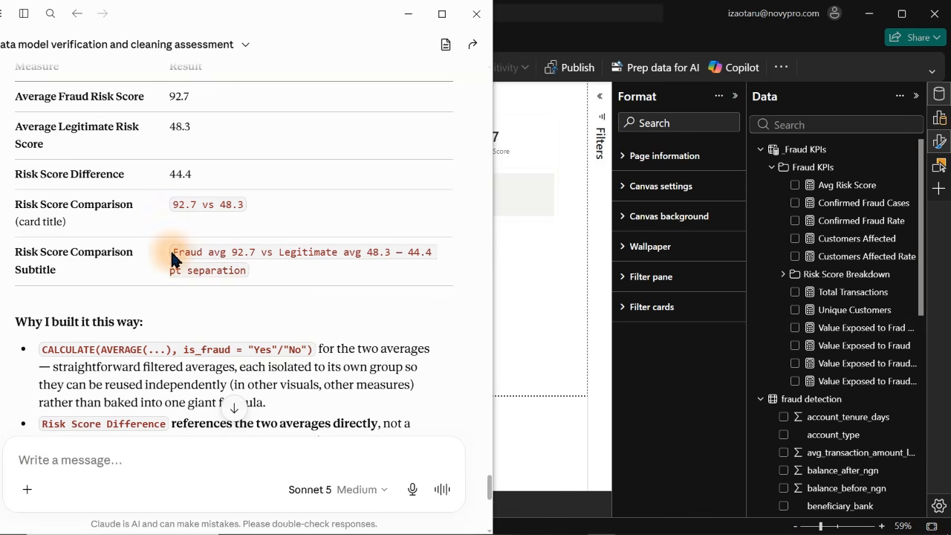
left_click_drag(133, 206, 18, 210)
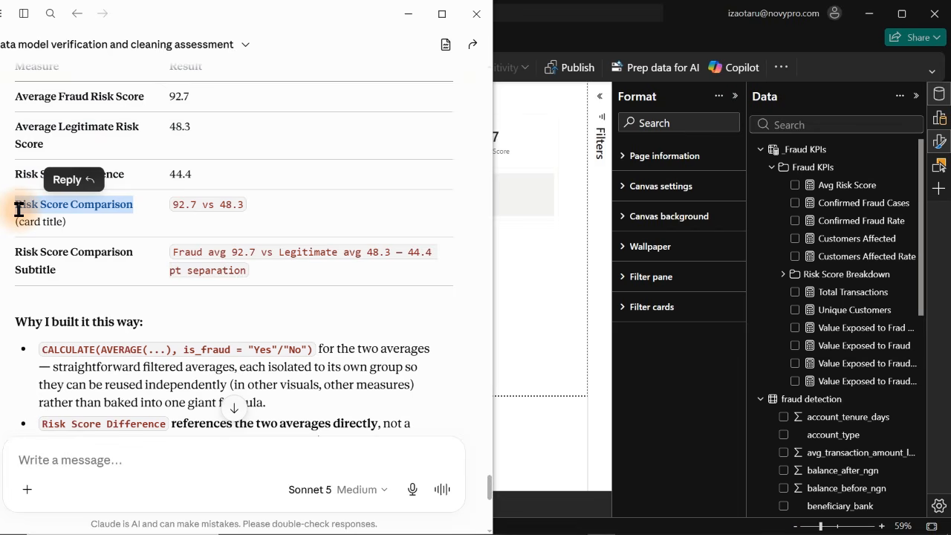
Switch back to Power BI, search the data fields for Risk Score Comparison and widen the Data pane to show full measure names
left_click(565, 223)
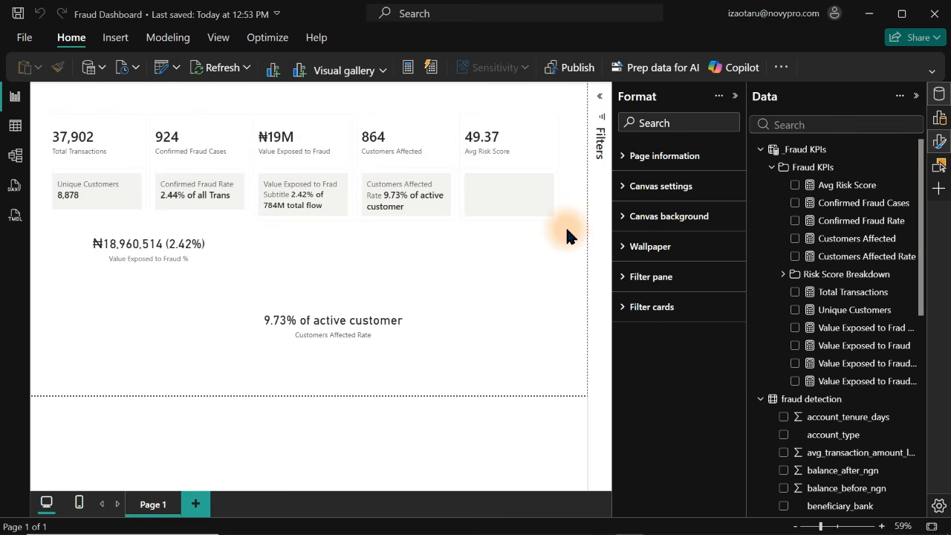
left_click(547, 156)
left_click(821, 124)
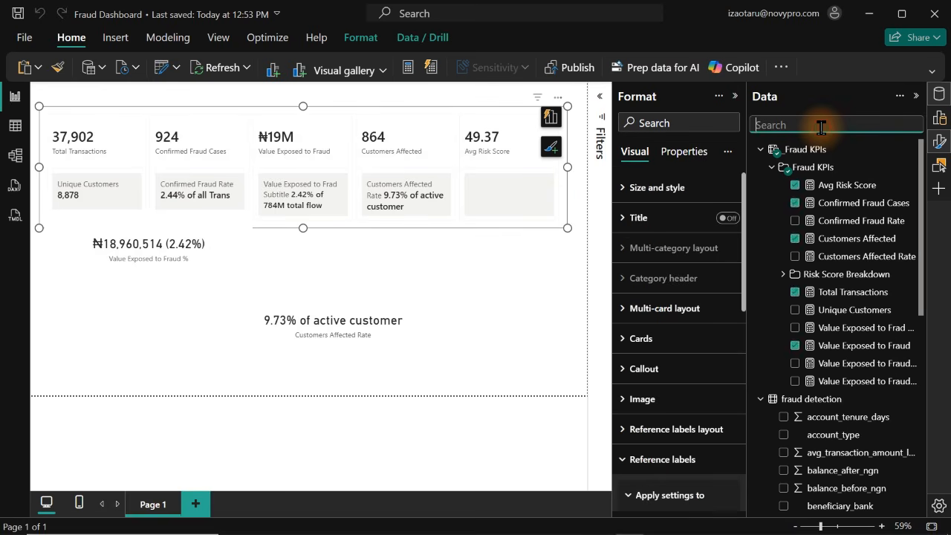
type("Risk Score Comparison")
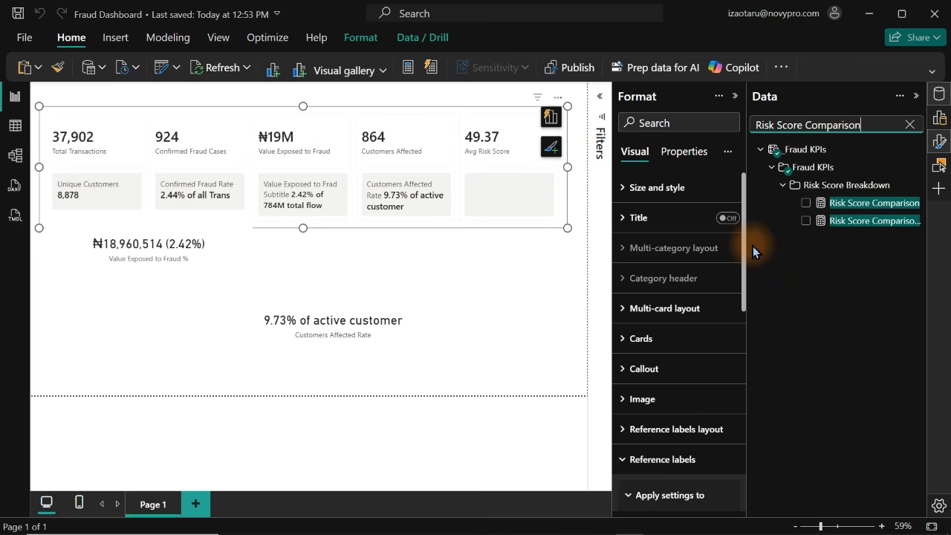
left_click_drag(746, 244, 703, 244)
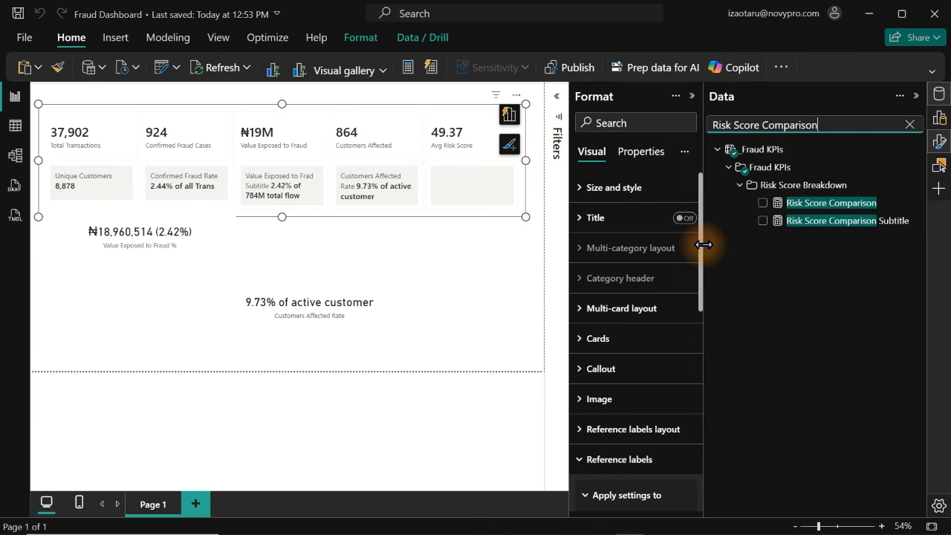
left_click(445, 255)
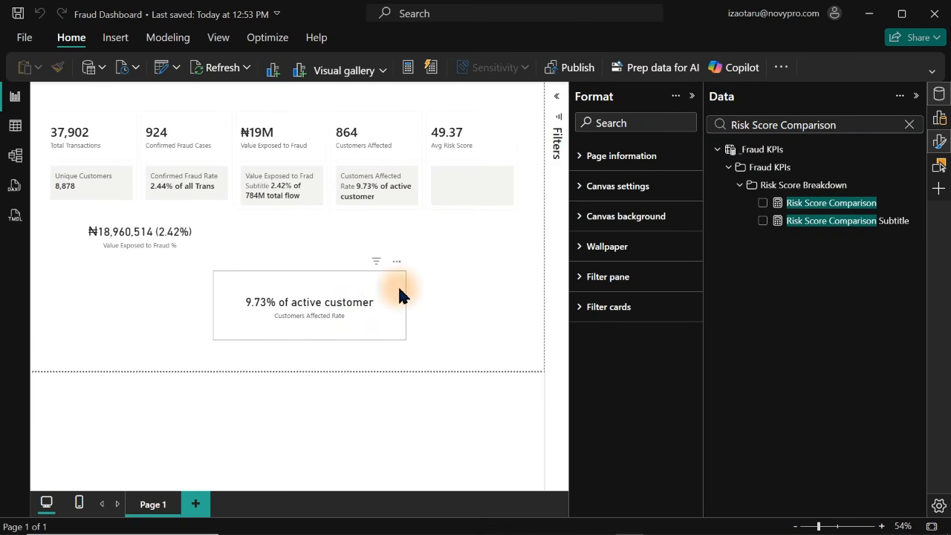
Replace Customers Affected Rate with the Risk Score Comparison measure in the standalone card below the KPI row
left_click(239, 311)
left_click(196, 281)
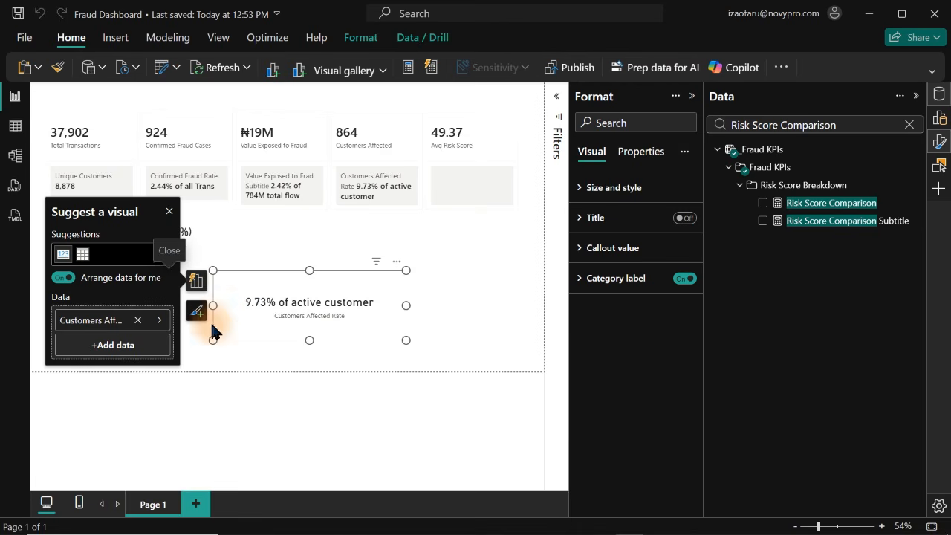
left_click(136, 321)
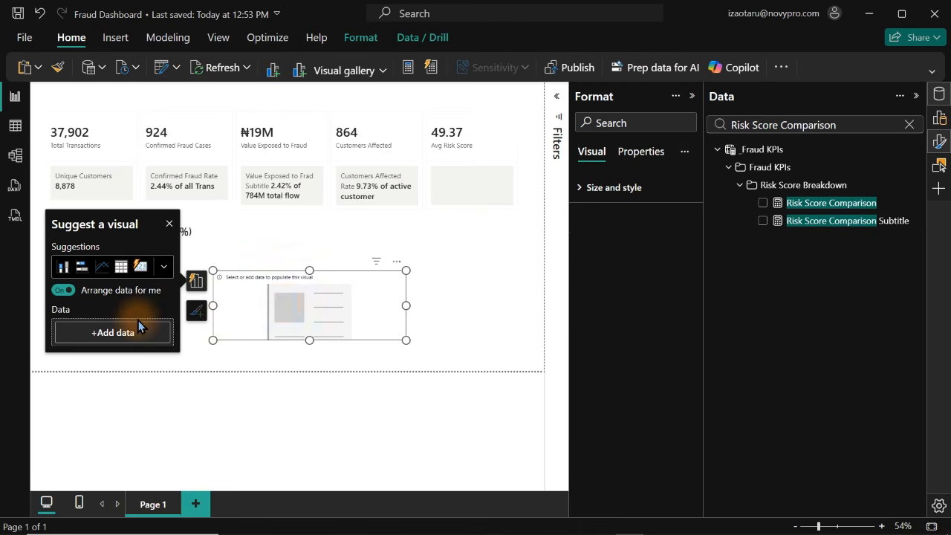
left_click(762, 204)
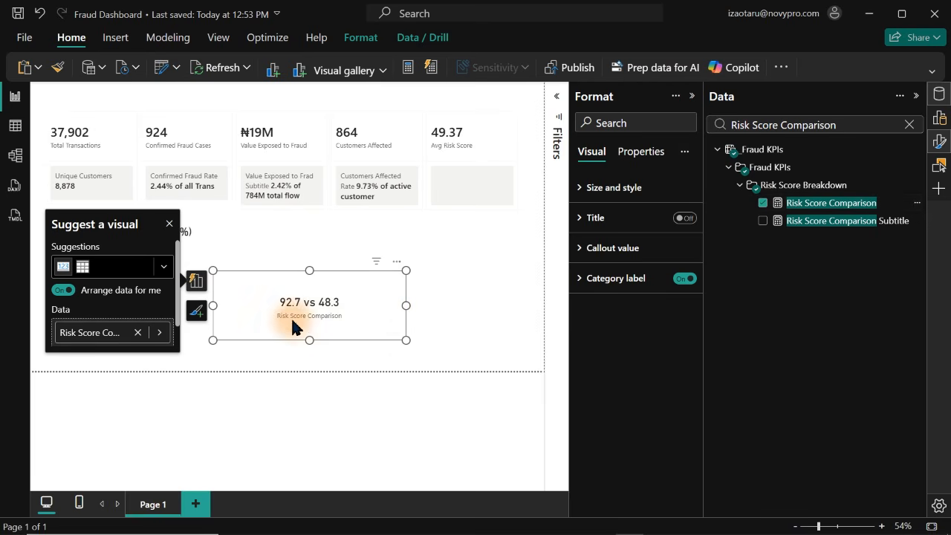
Replace Avg Risk Score with Risk Score Comparison as the fifth value of the multi-card KPI visual
left_click(443, 152)
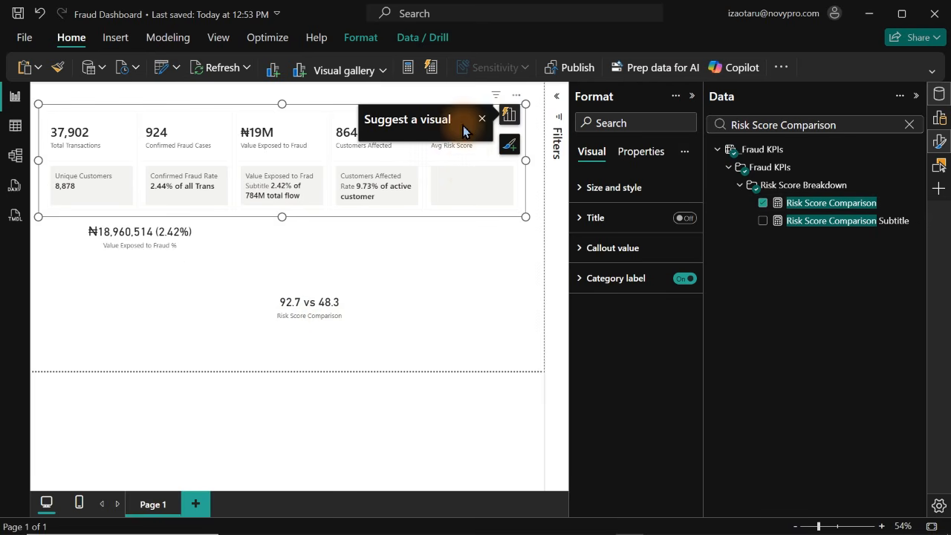
left_click(468, 120)
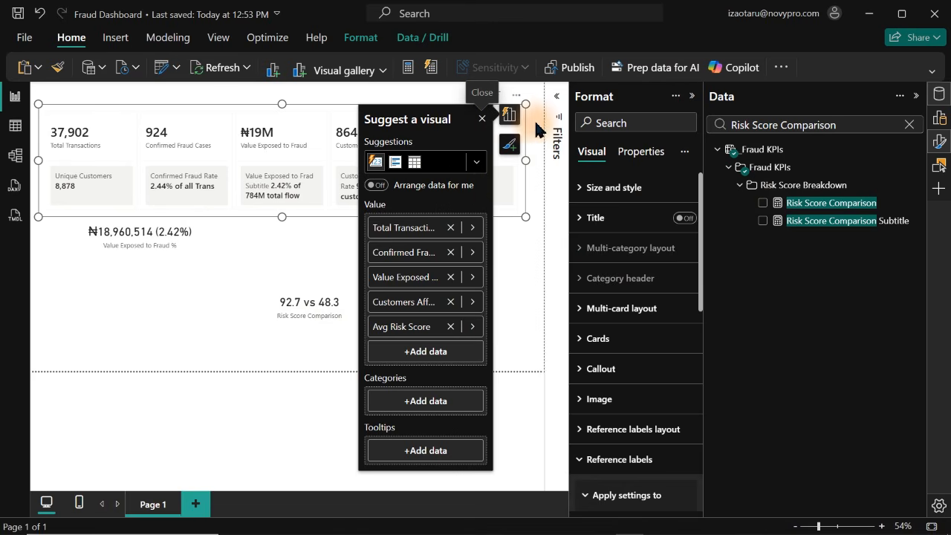
left_click(474, 329)
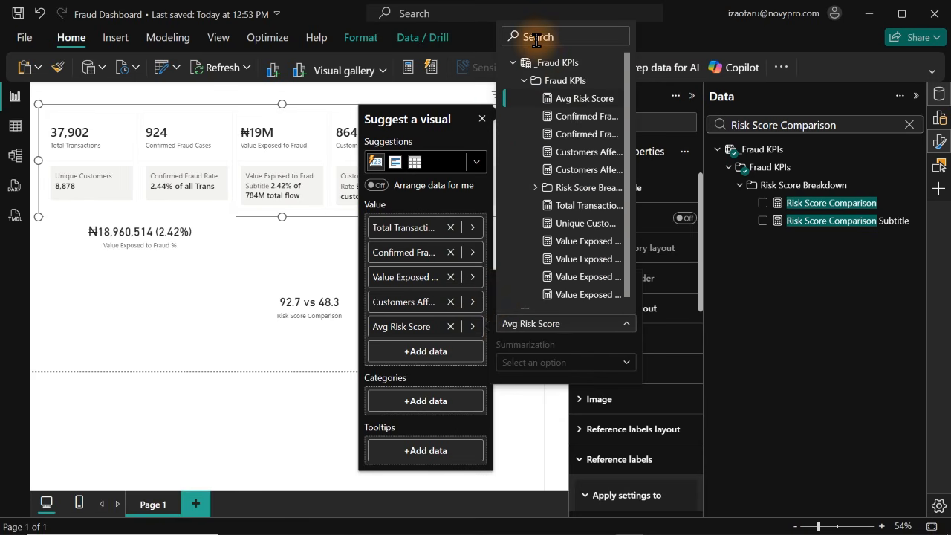
type("Risk Score Comparison")
left_click(584, 120)
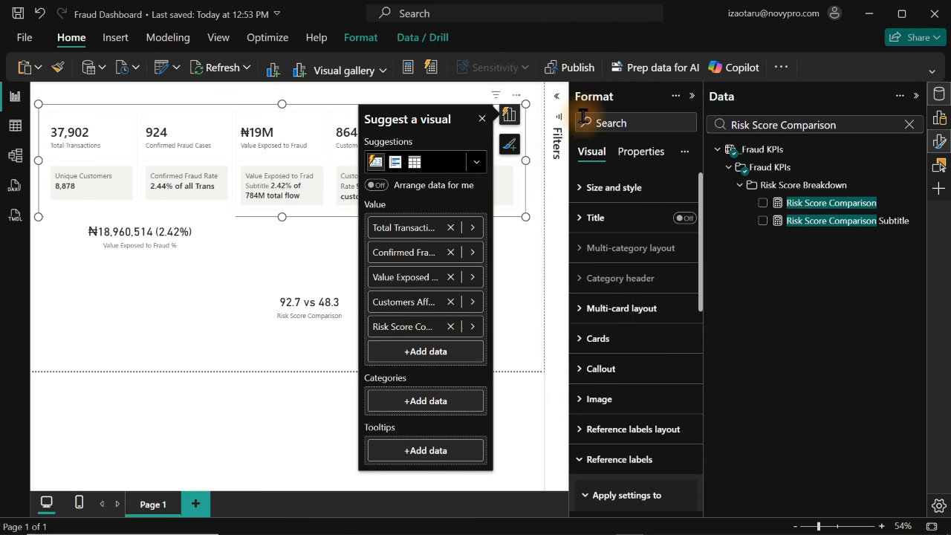
left_click(482, 119)
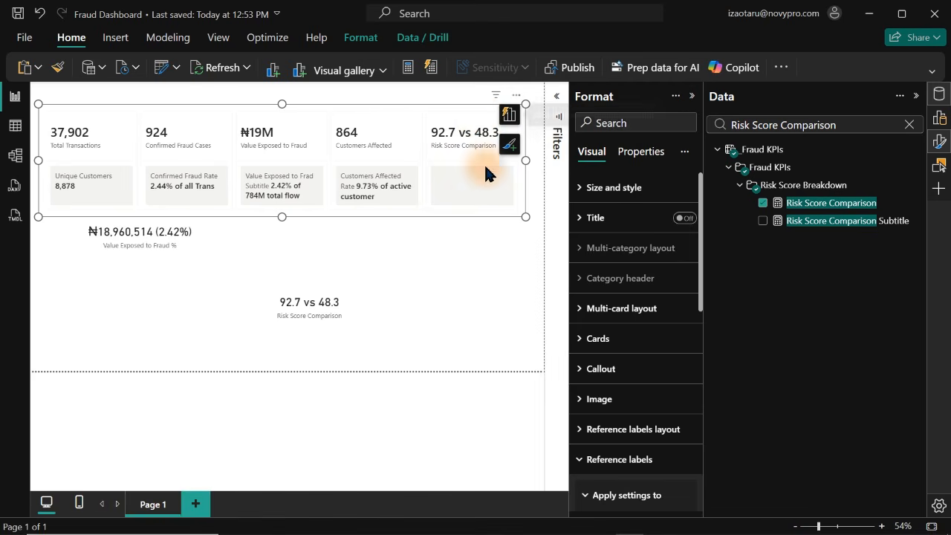
Swap the standalone card's measure from Risk Score Comparison to Risk Score Comparison Subtitle
left_click(331, 315)
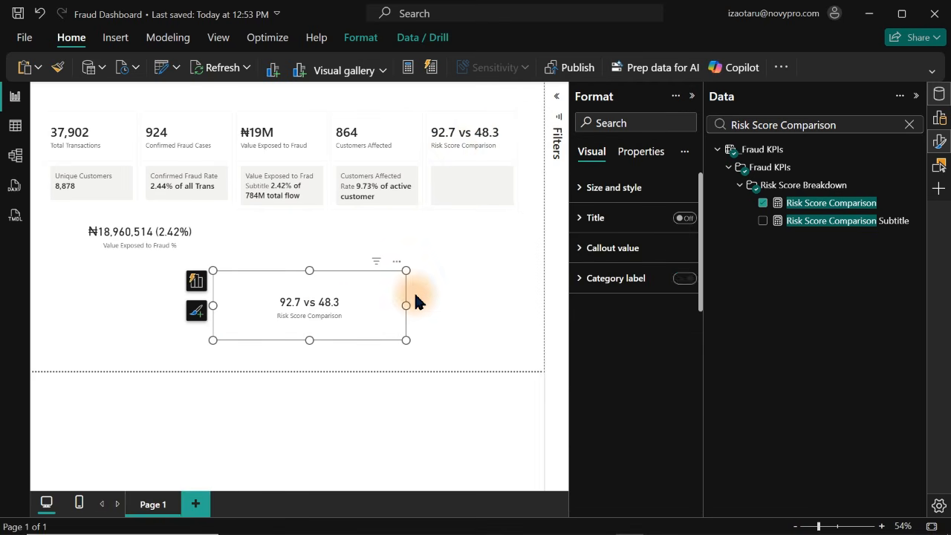
left_click(764, 203)
left_click(764, 220)
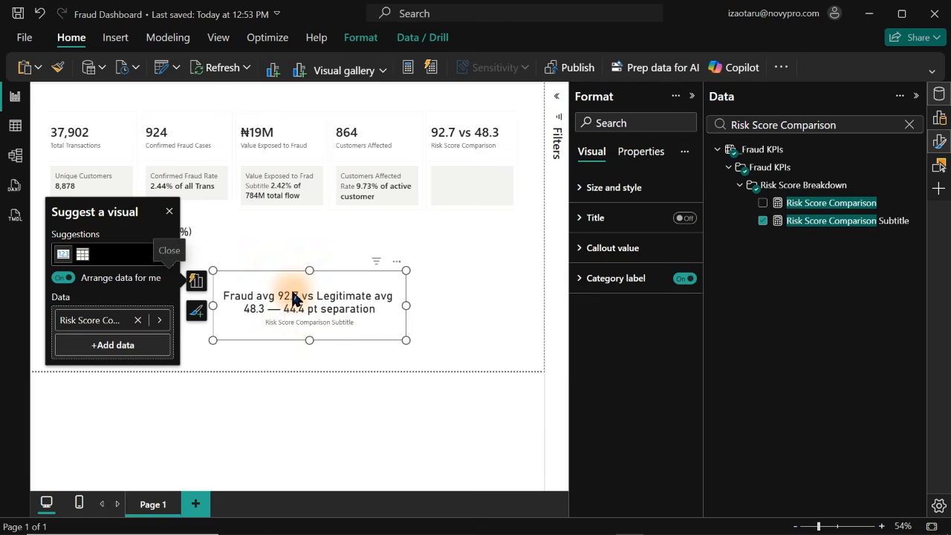
left_click(813, 221)
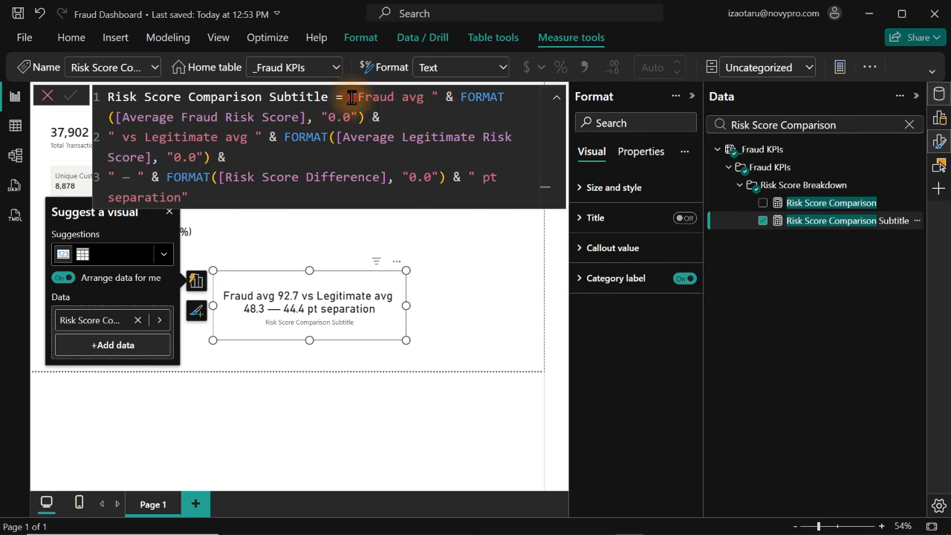
left_click_drag(352, 98, 385, 117)
key("BackSpace")
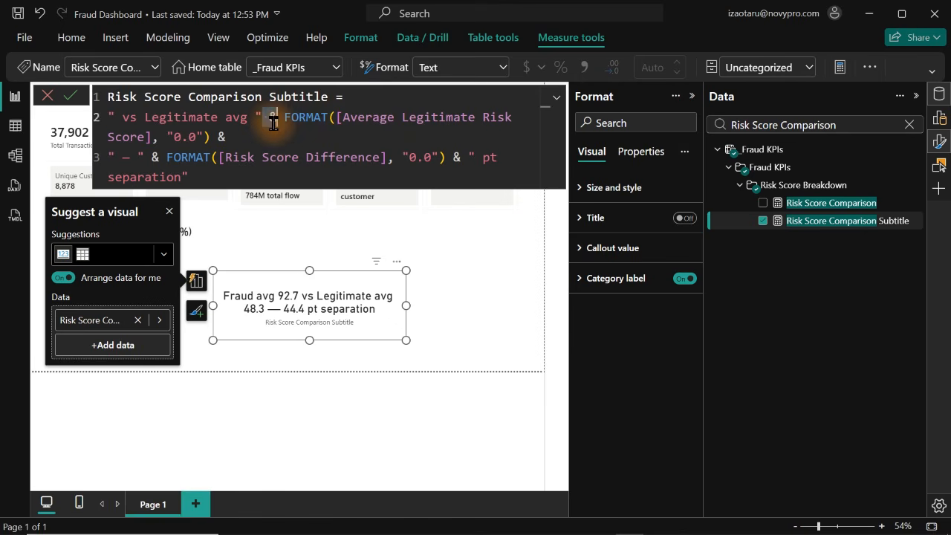
left_click_drag(262, 118, 286, 136)
key("BackSpace")
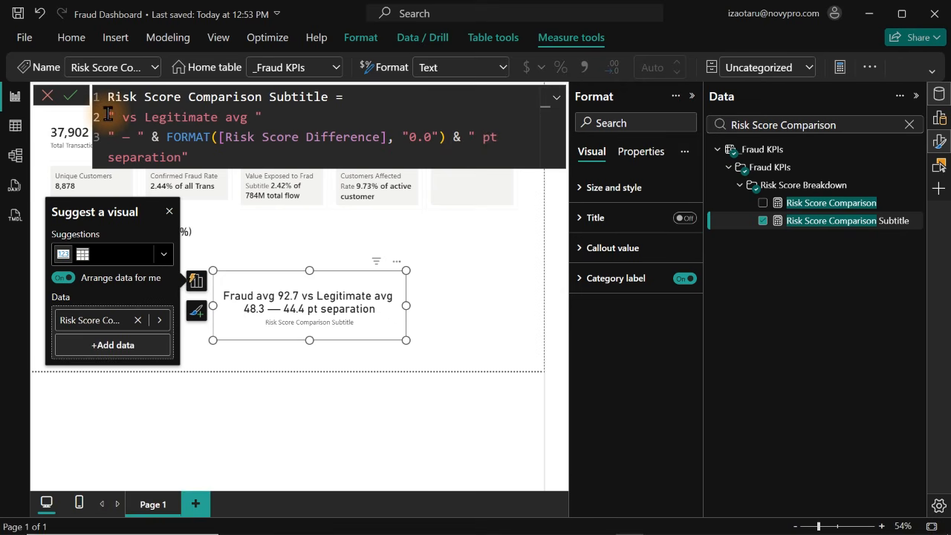
left_click(204, 159)
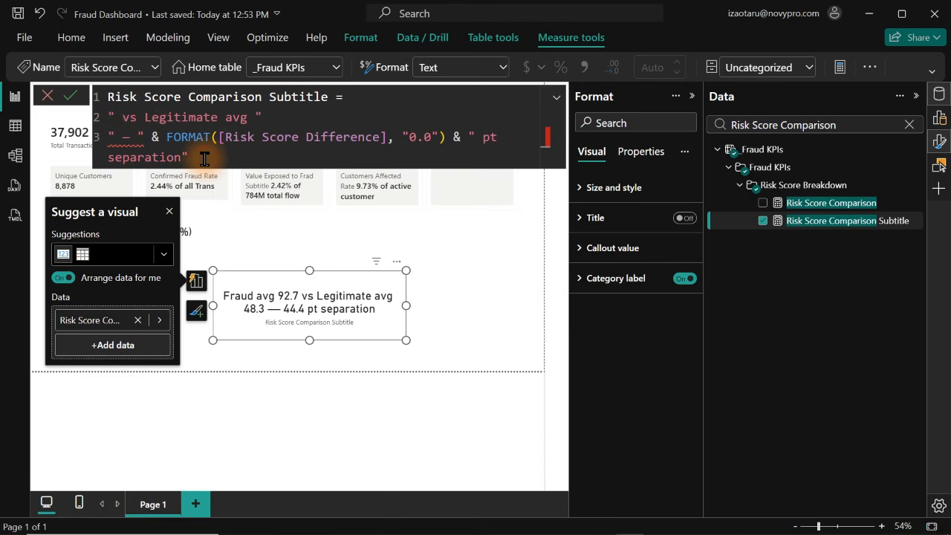
left_click_drag(205, 159, 93, 123)
key("BackSpace")
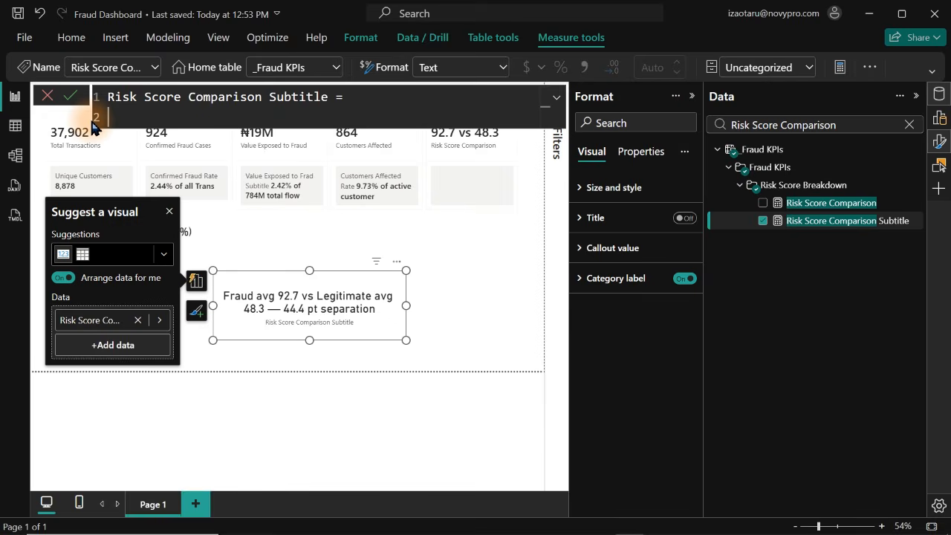
type("VAR _Diff =")
left_click(47, 102)
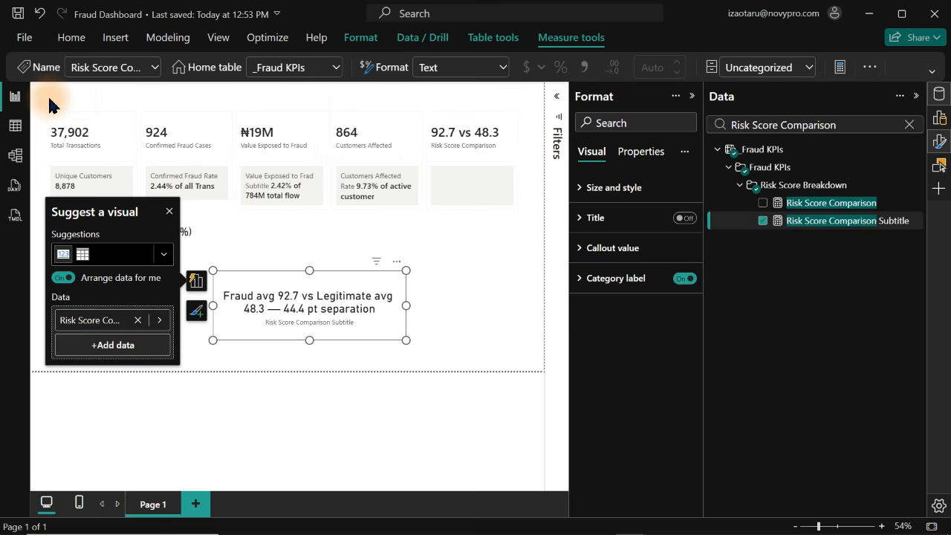
Copy the two-part FORMAT expression from the Risk Score Comparison measure's formula and discard the edits to that measure
left_click(812, 209)
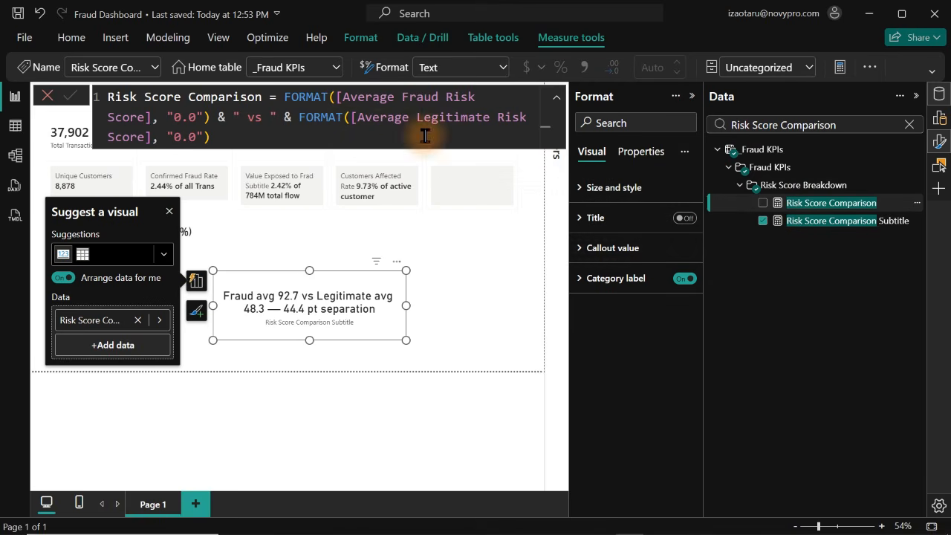
left_click(283, 98)
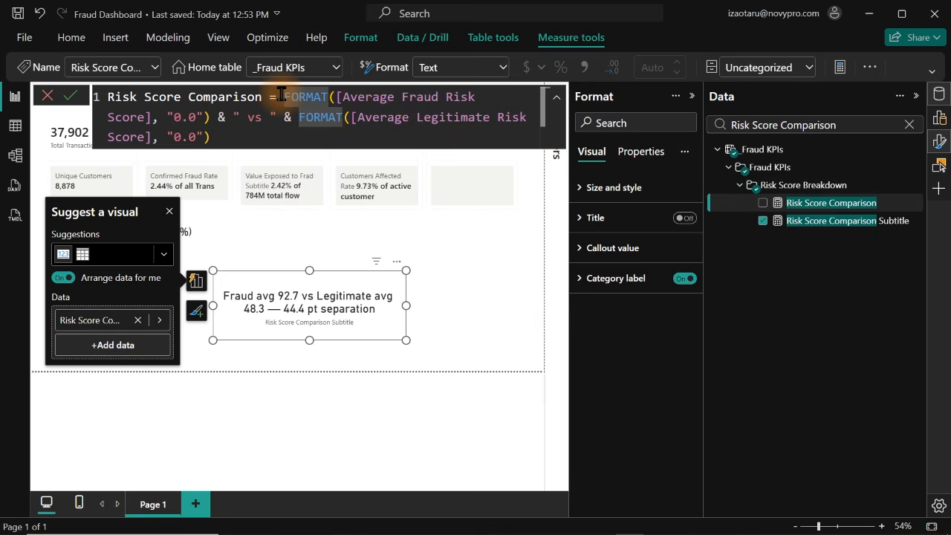
key("shift+Return")
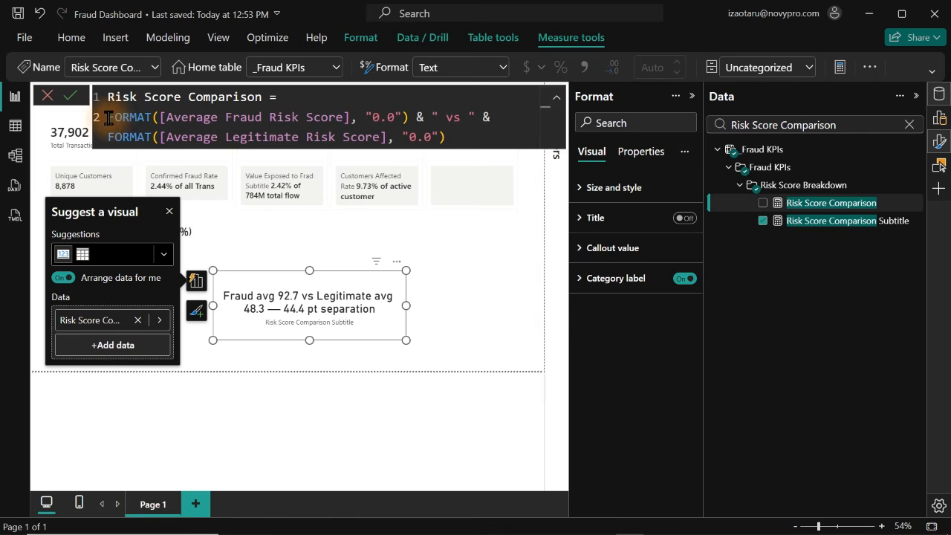
left_click_drag(109, 117, 508, 134)
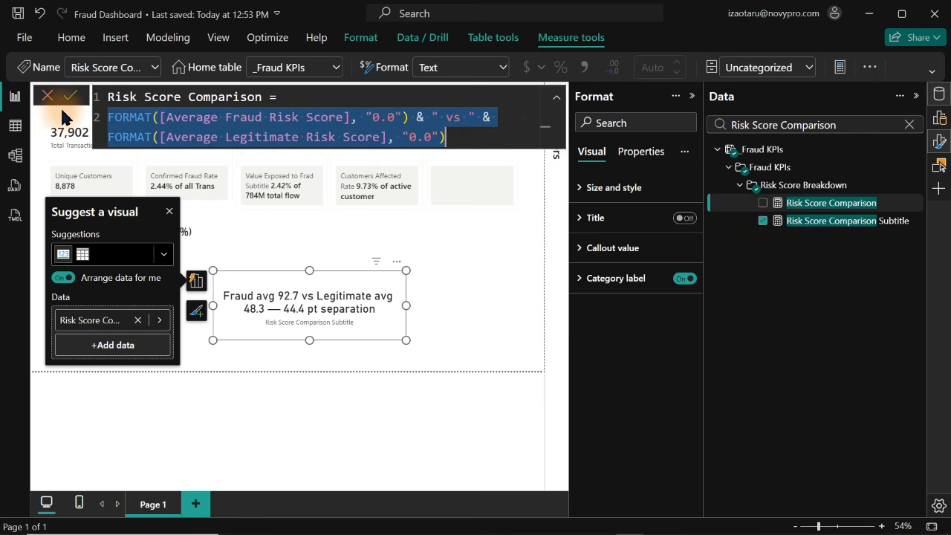
left_click(41, 99)
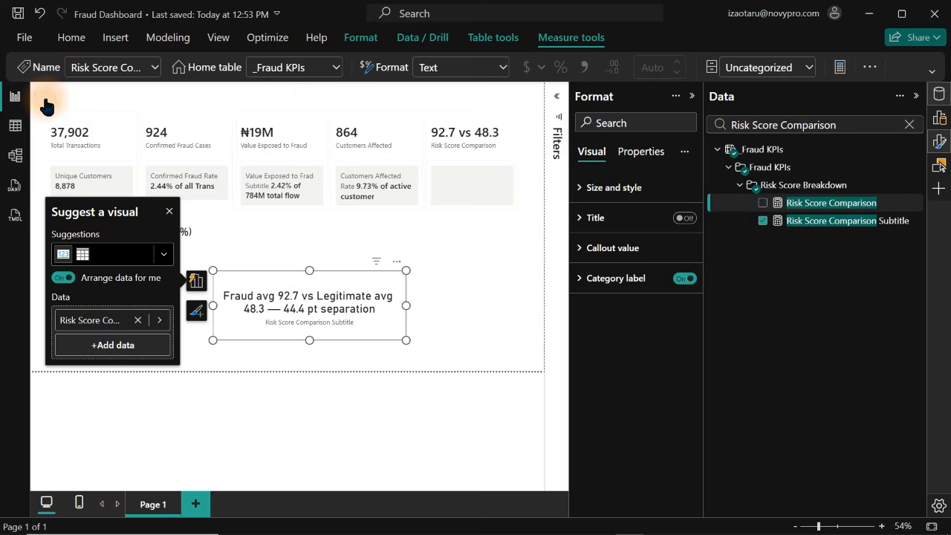
Replace the Risk Score Comparison Subtitle formula's expression with the copied FORMAT expression on a new line
left_click(810, 227)
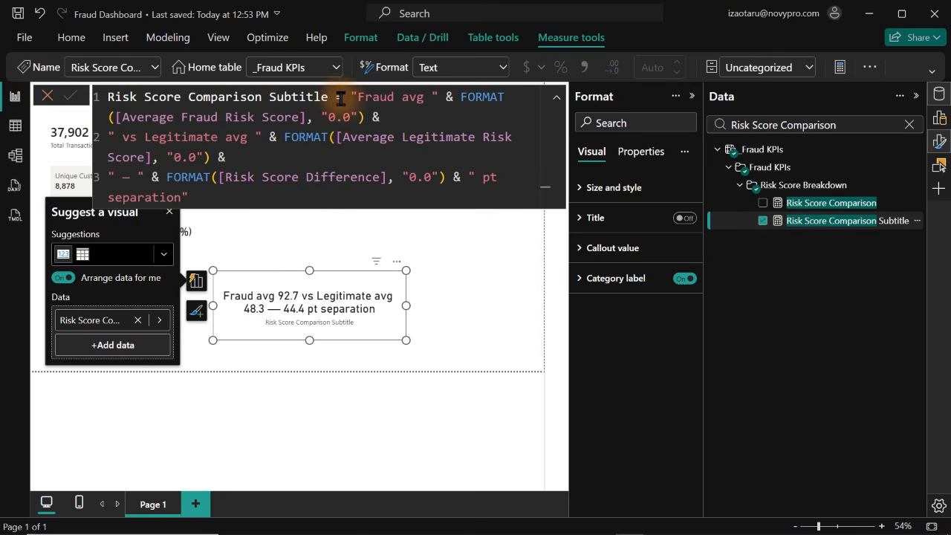
left_click_drag(350, 96, 510, 218)
key("BackSpace")
key("shift+Return")
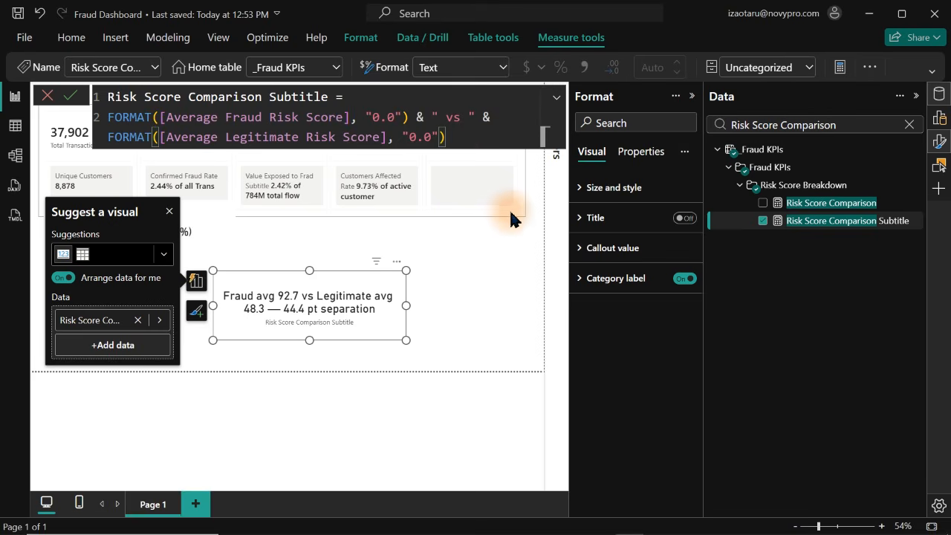
left_click_drag(457, 137, 97, 120)
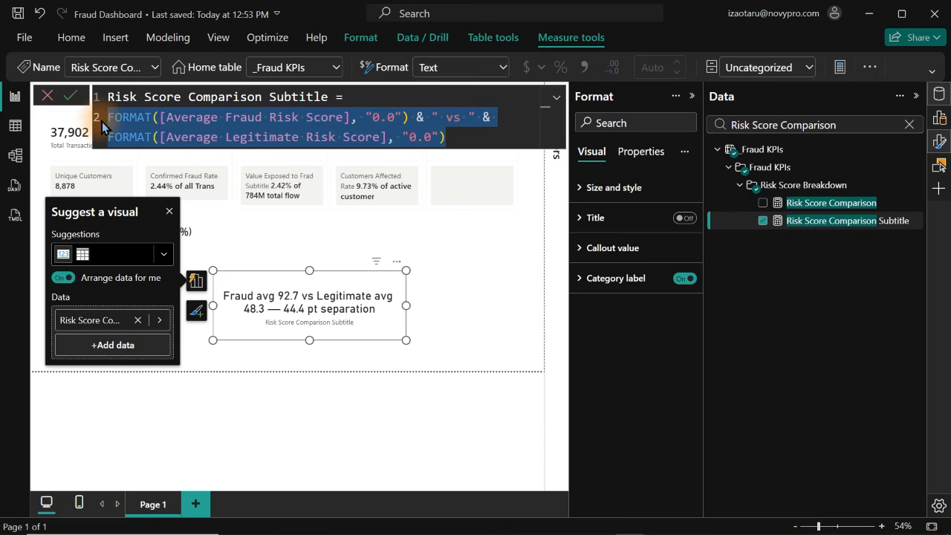
left_click(262, 117)
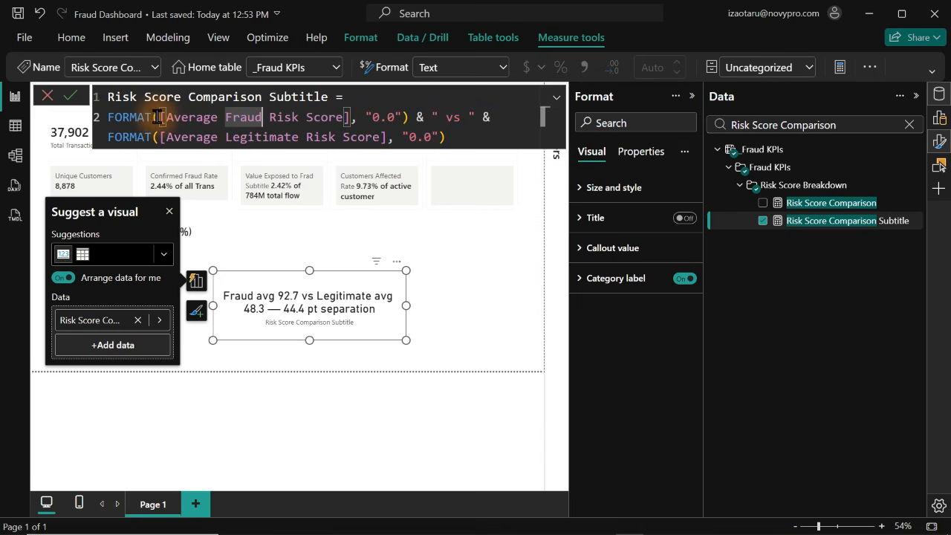
Strip the FORMAT wrappers and "vs" text from the subtitle formula, leaving [Average Fraud Risk Score] minus [Average Legitimate Risk Score]
left_click_drag(158, 116, 97, 116)
key("BackSpace")
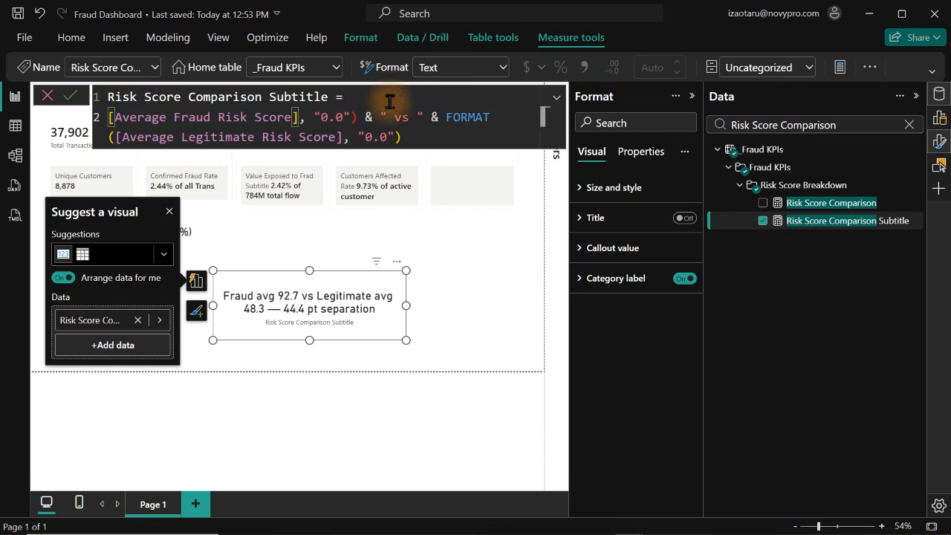
left_click_drag(300, 116, 532, 113)
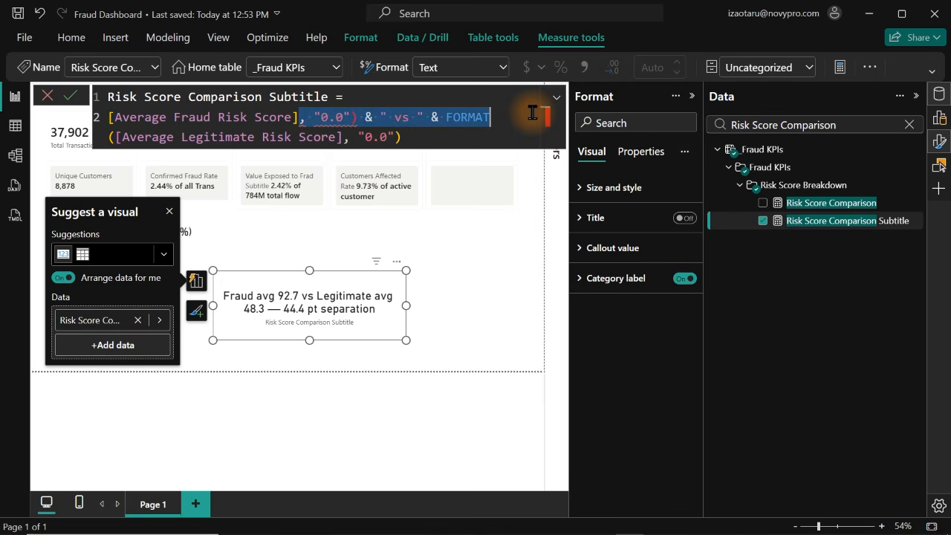
key("BackSpace")
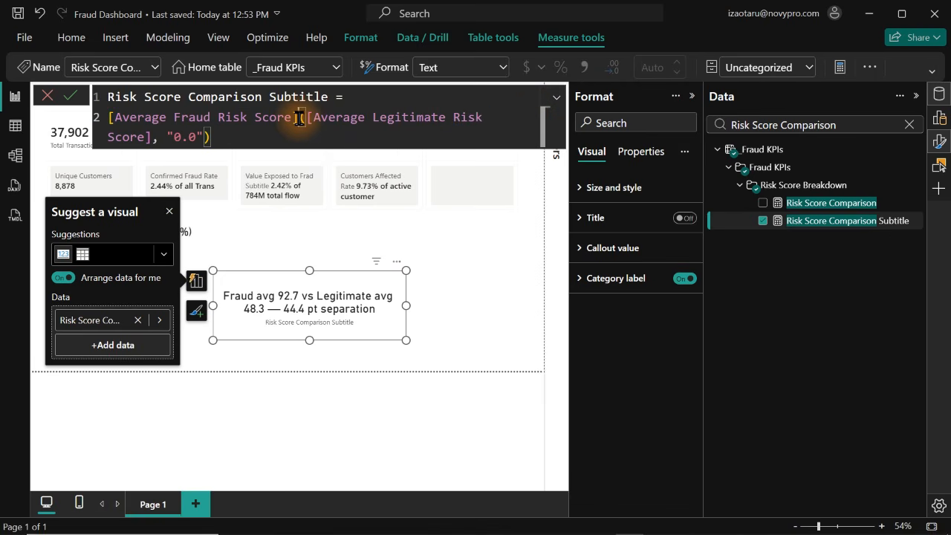
type("-")
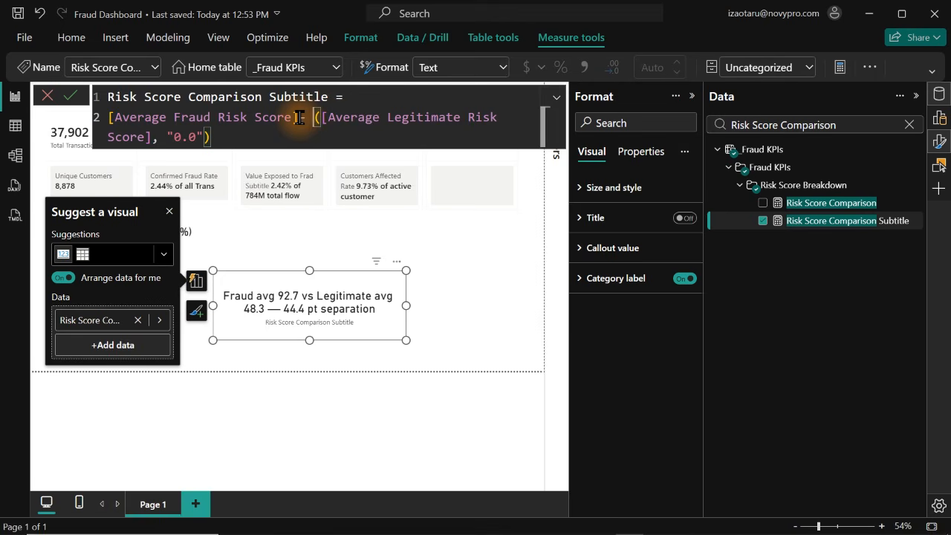
key("BackSpace")
left_click(296, 120)
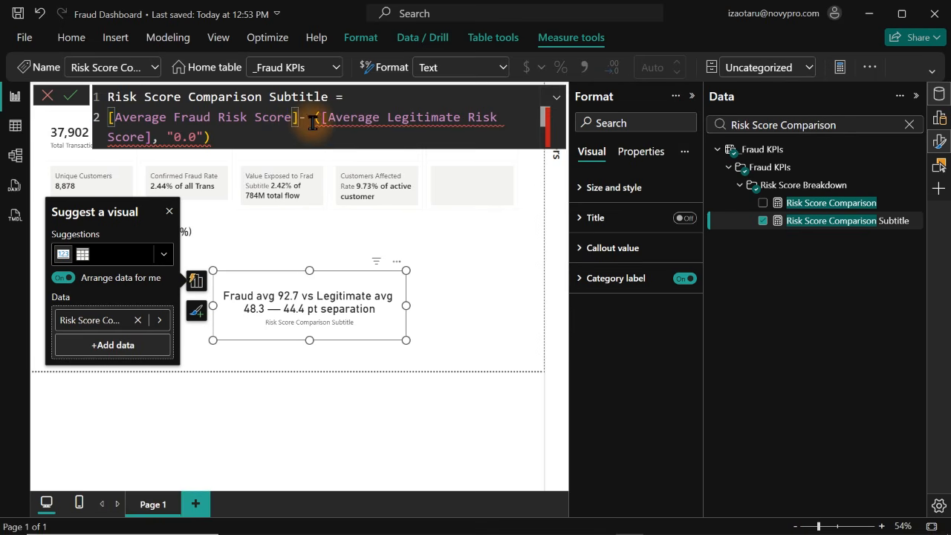
type("-")
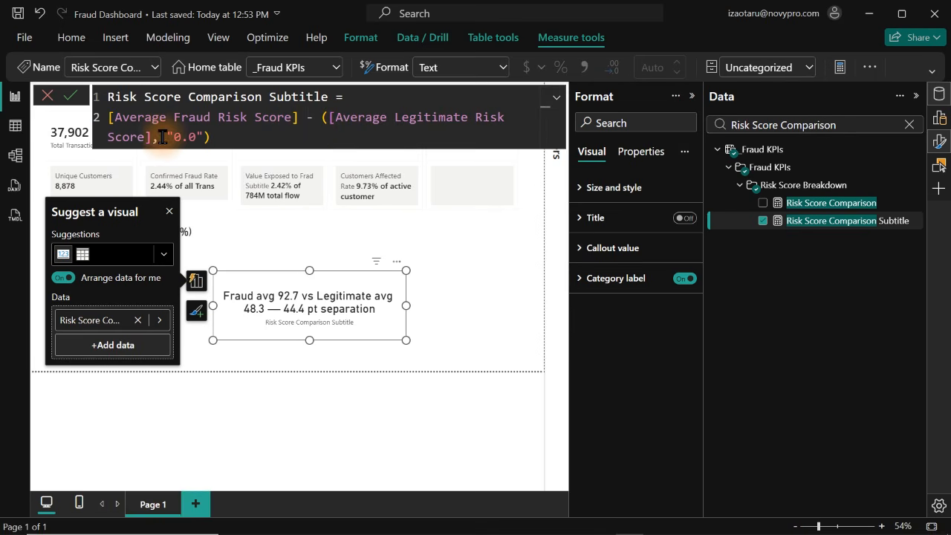
left_click_drag(147, 138, 222, 138)
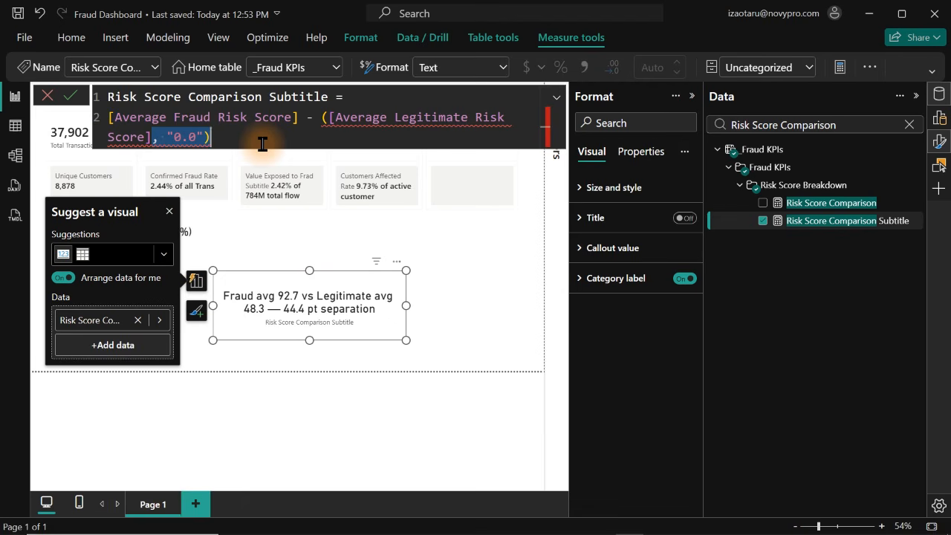
key("BackSpace")
Declare a variable _Diff on a new line above the subtraction and indent the subtraction beneath it
left_click(369, 102)
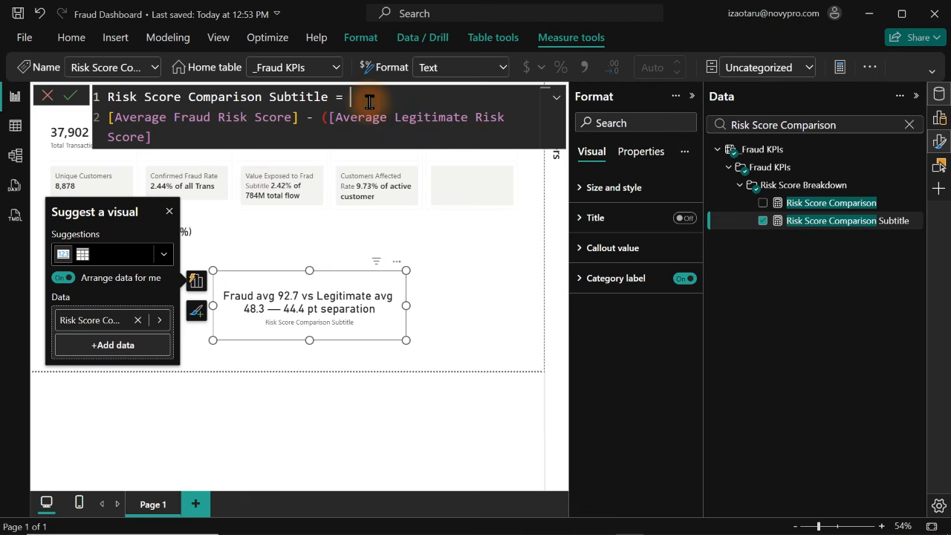
key("Return")
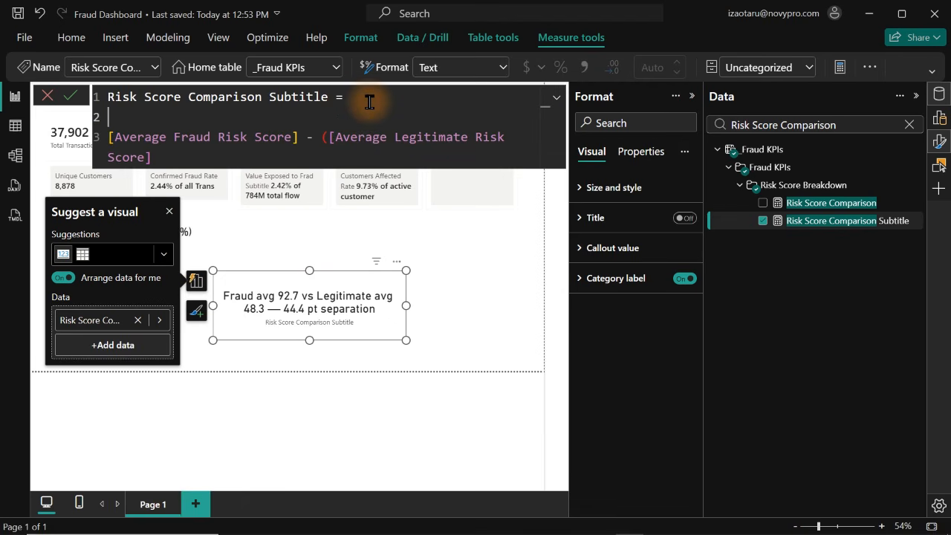
type("var")
key("Tab")
type("_")
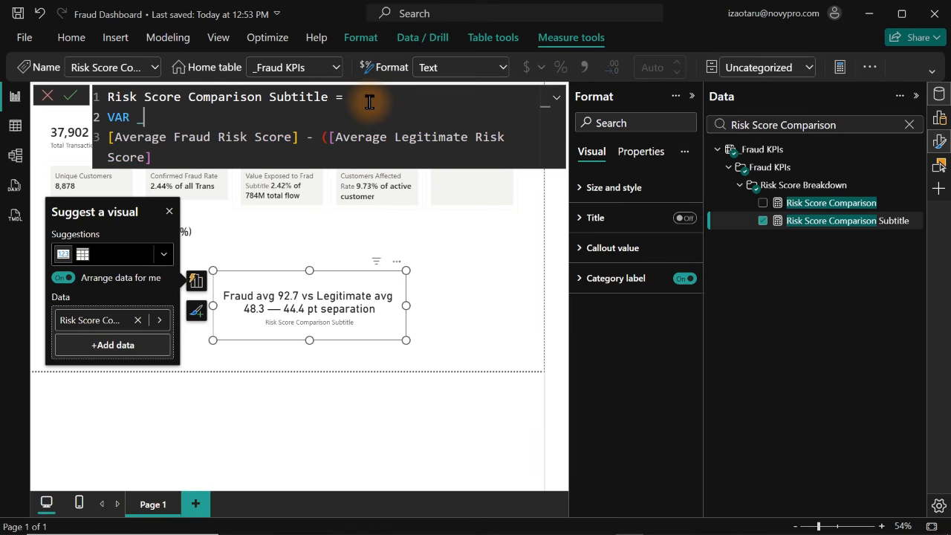
type("Diff =")
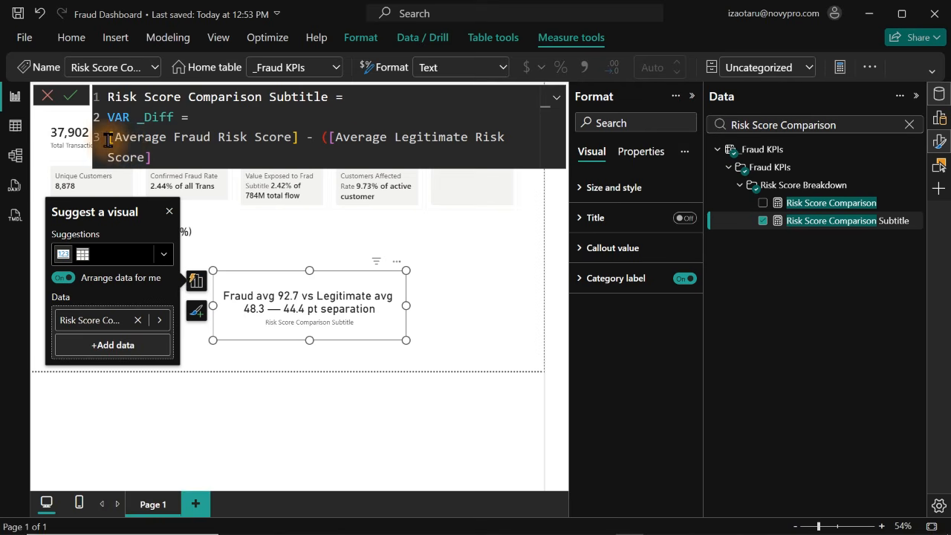
left_click_drag(151, 154, 105, 146)
key("Tab")
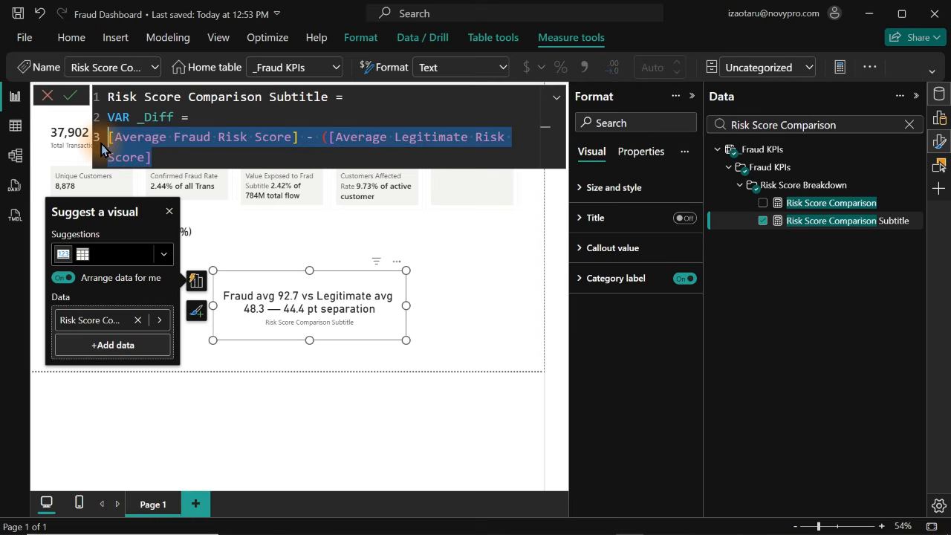
left_click(221, 155)
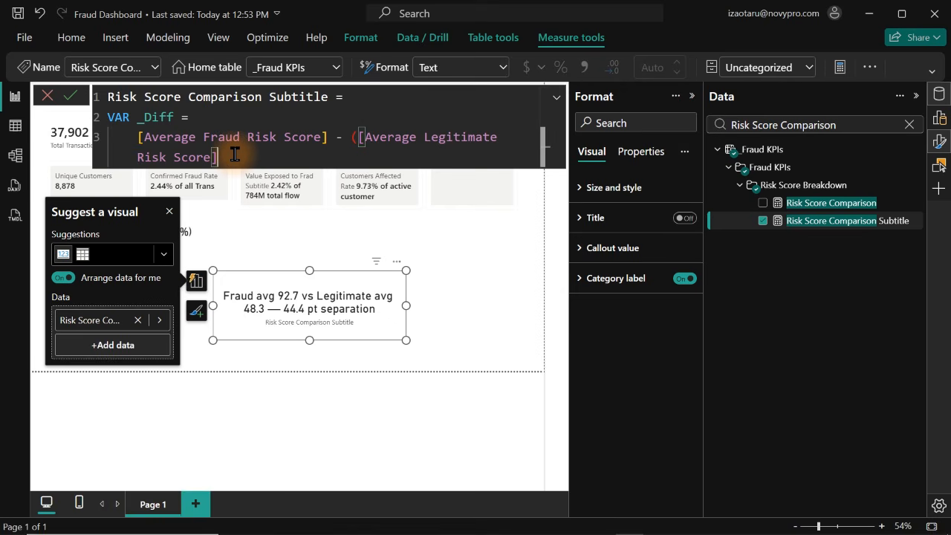
key("Return")
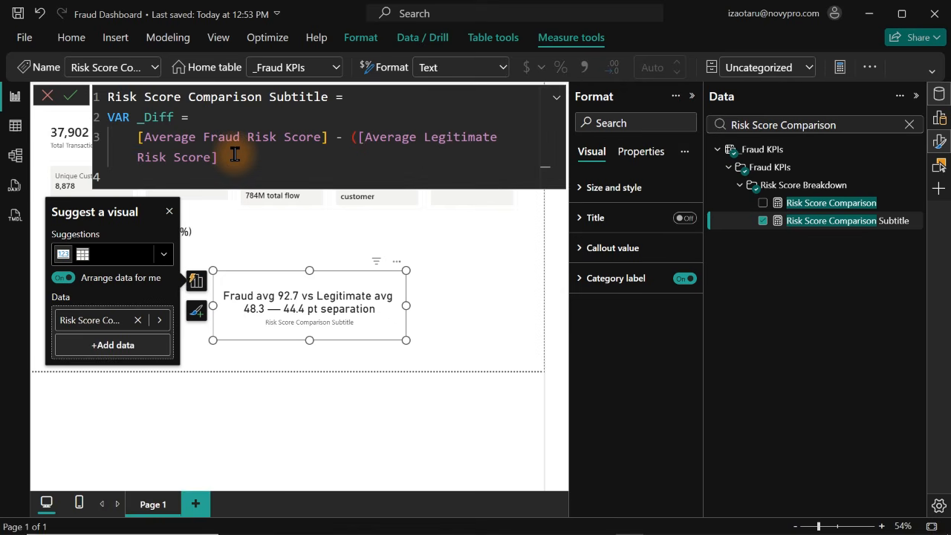
type("ret")
key("BackSpace")
key("BackSpace")
key("BackSpace")
type("ret")
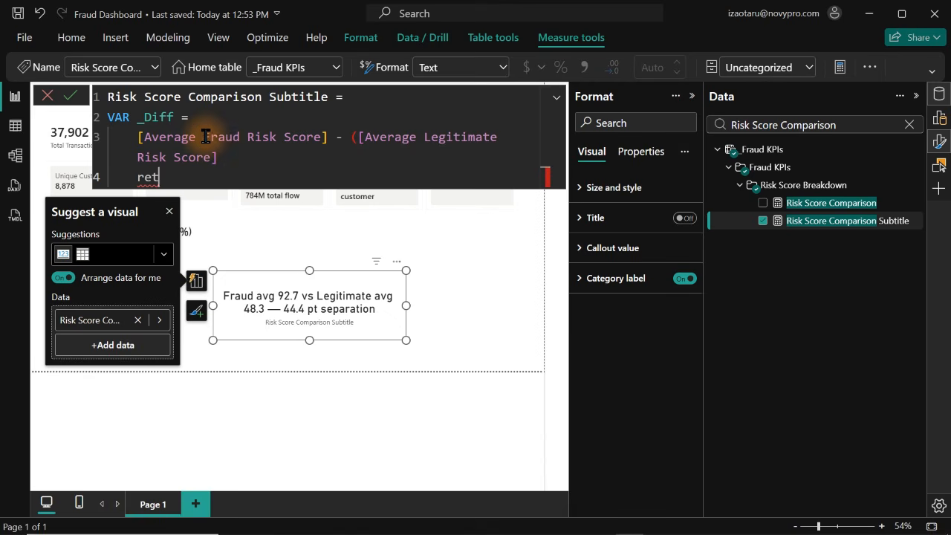
double_click(206, 138)
left_click(241, 153)
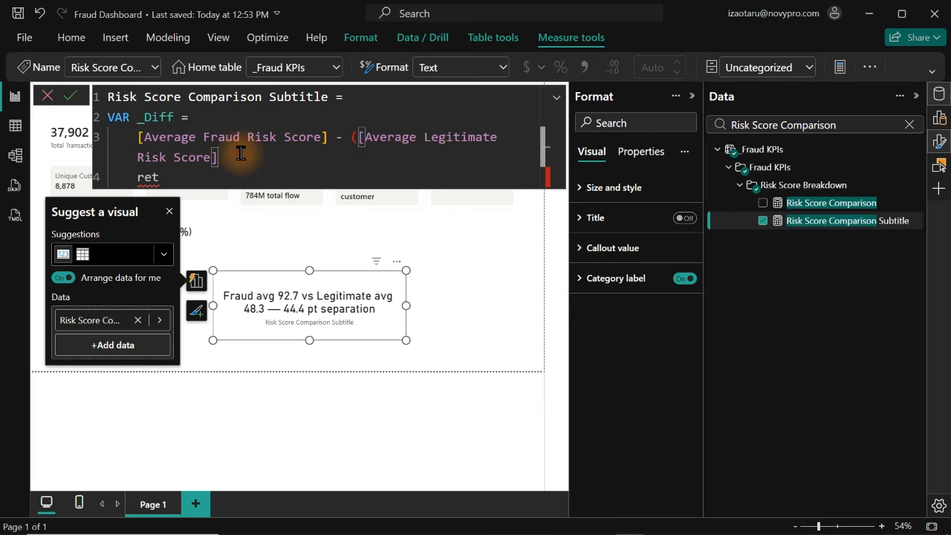
left_click(174, 180)
key("BackSpace")
key("BackSpace")
key("BackSpace")
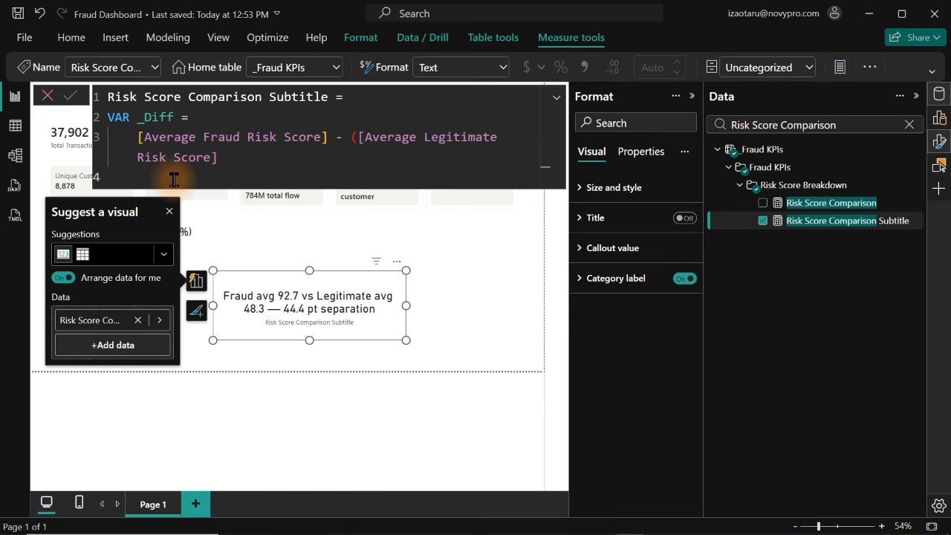
key("BackSpace")
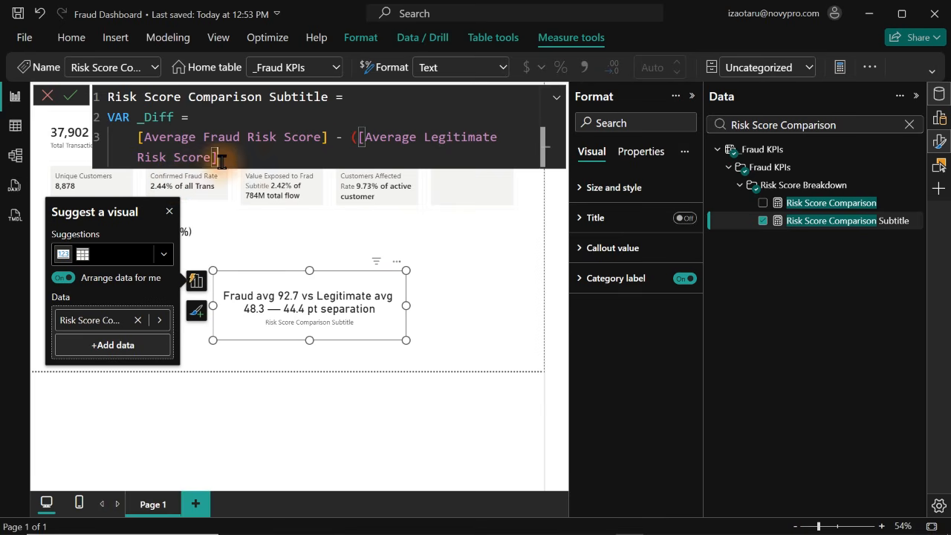
left_click(311, 137)
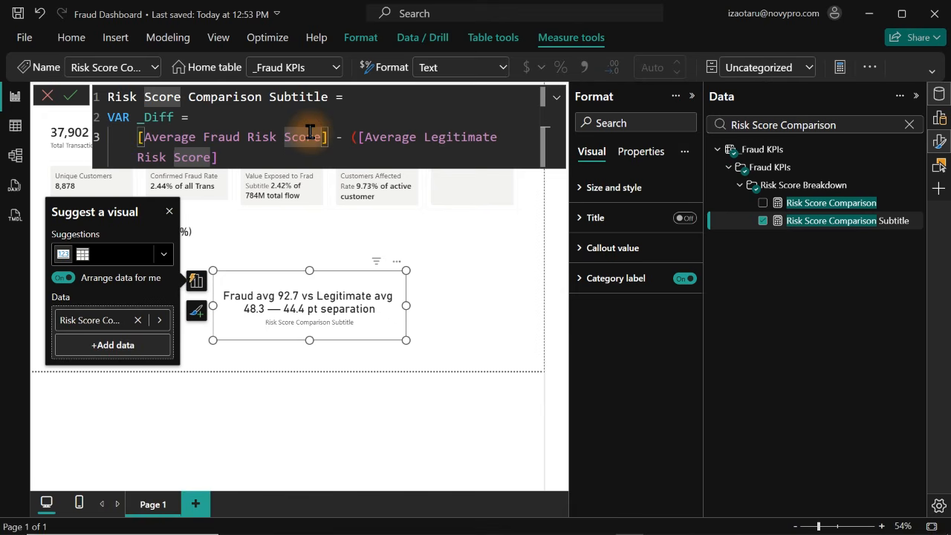
key("Return")
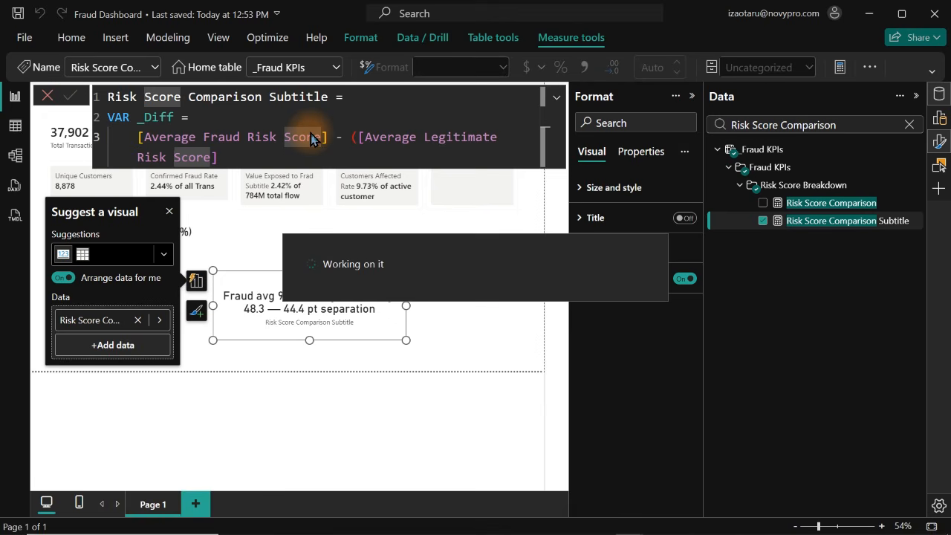
left_click(252, 163)
type(")")
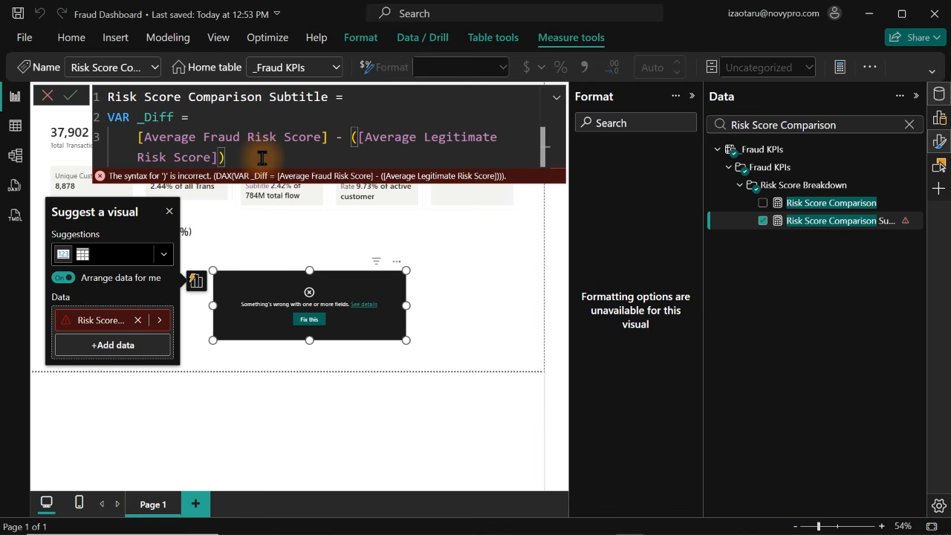
key("BackSpace")
Remove the unmatched opening parenthesis before [Average Legitimate Risk Score] in the _Diff expression
left_click(357, 137)
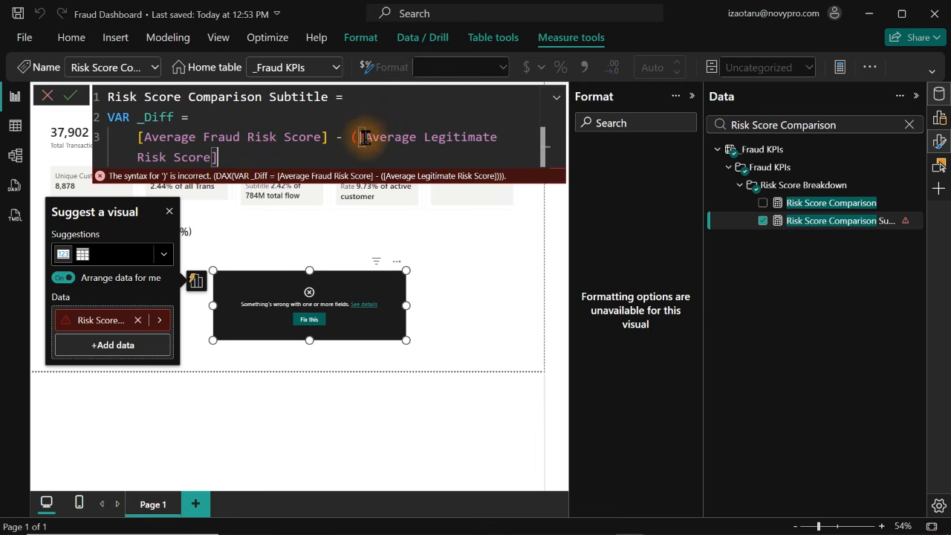
key("BackSpace")
type("(")
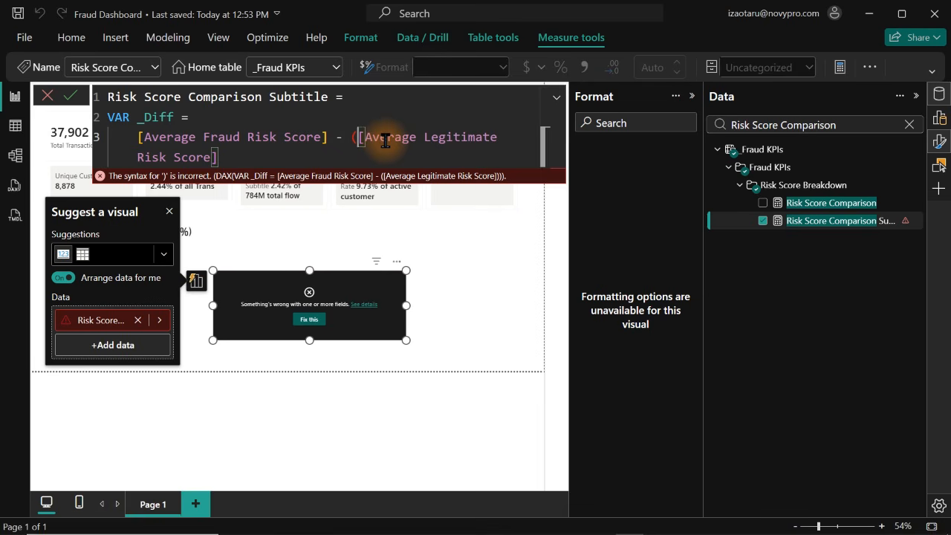
key("BackSpace")
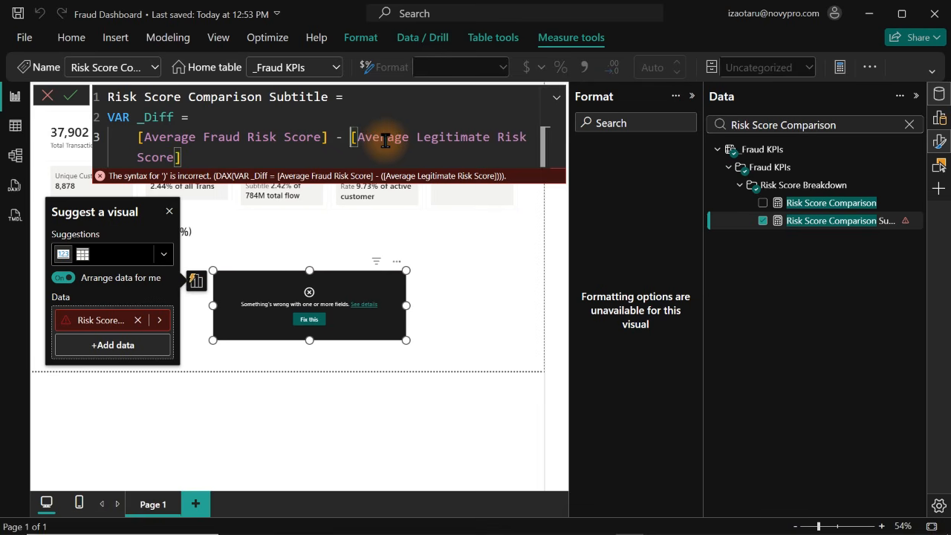
Add a RETURN line below the _Diff variable, followed by a new line for the result
left_click(202, 156)
key("shift+Return")
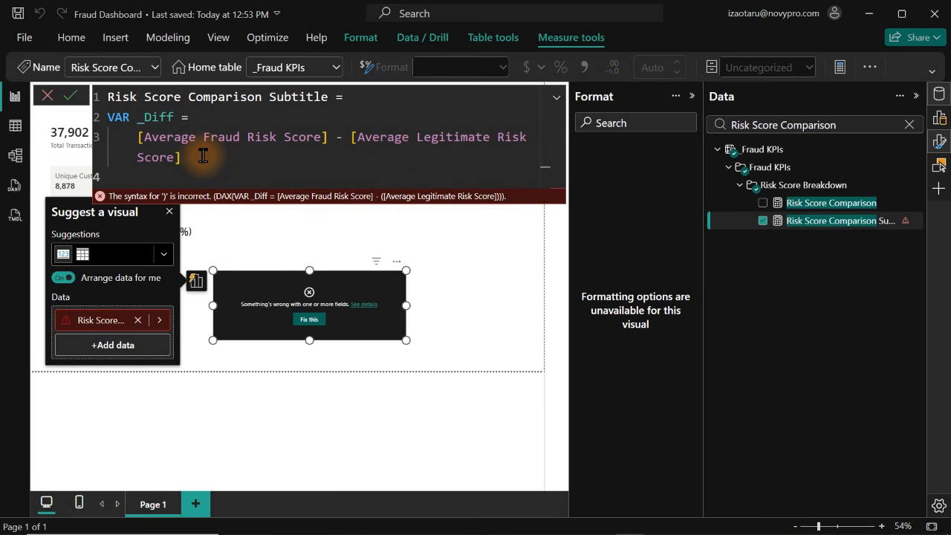
type("re")
key("Tab")
key("shift+Return")
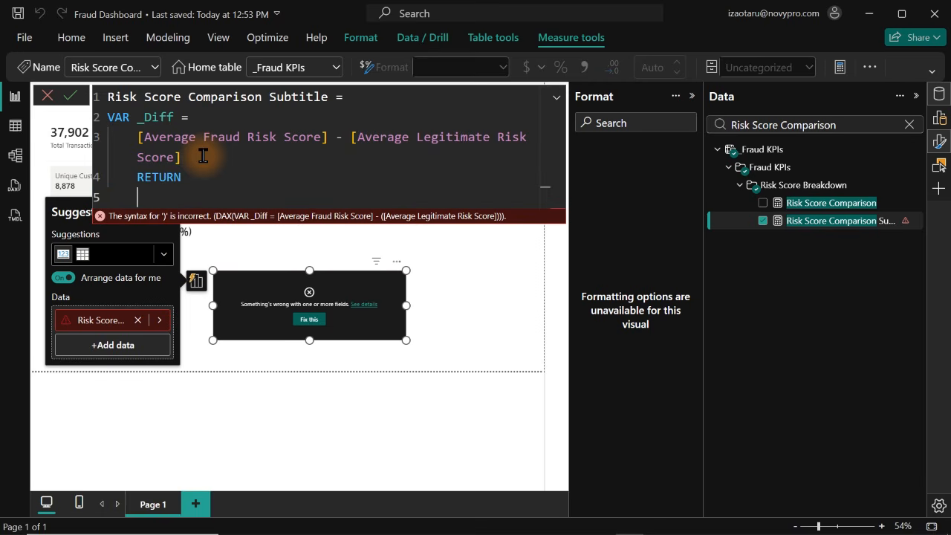
Begin a SWITCH function under RETURN with TRUE() as its expression on an indented line
type("sw")
key("Tab")
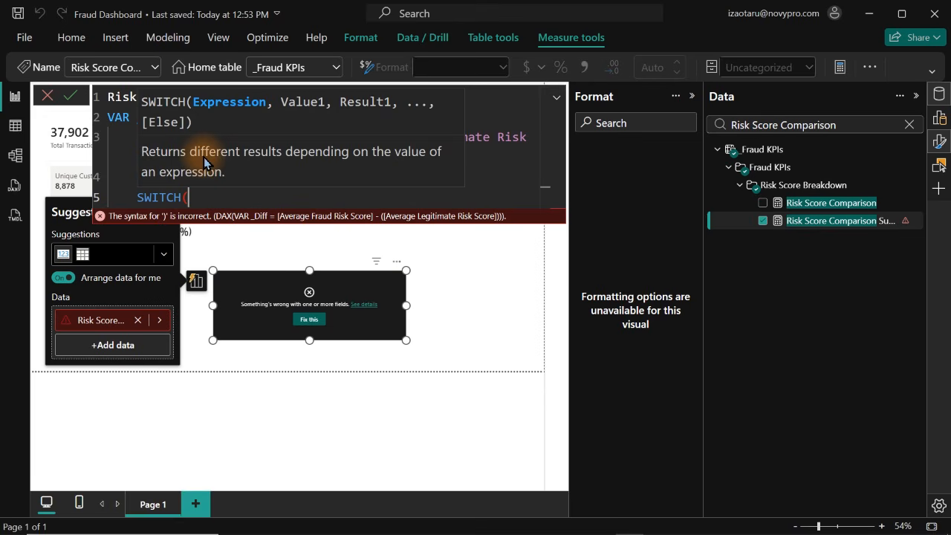
key("shift+Return")
type("tr")
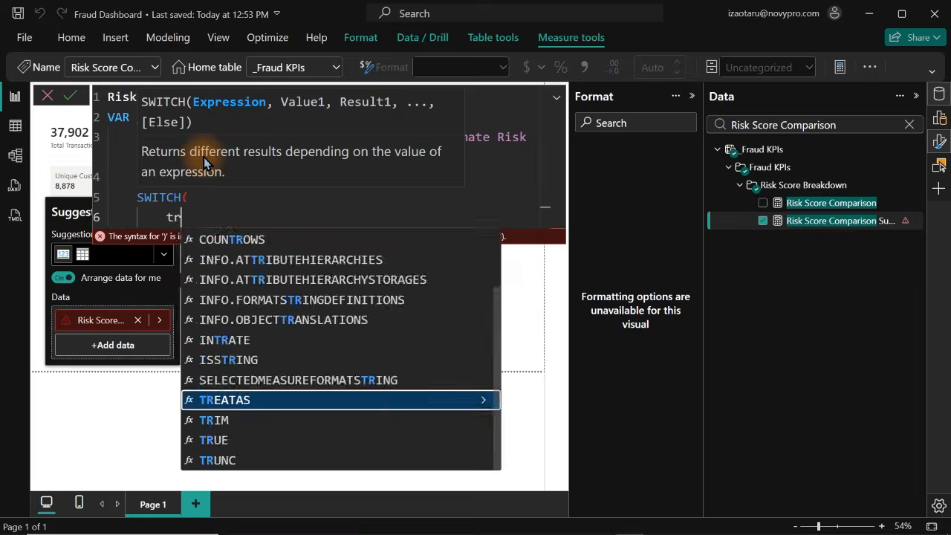
type("ue")
key("Tab")
type("),")
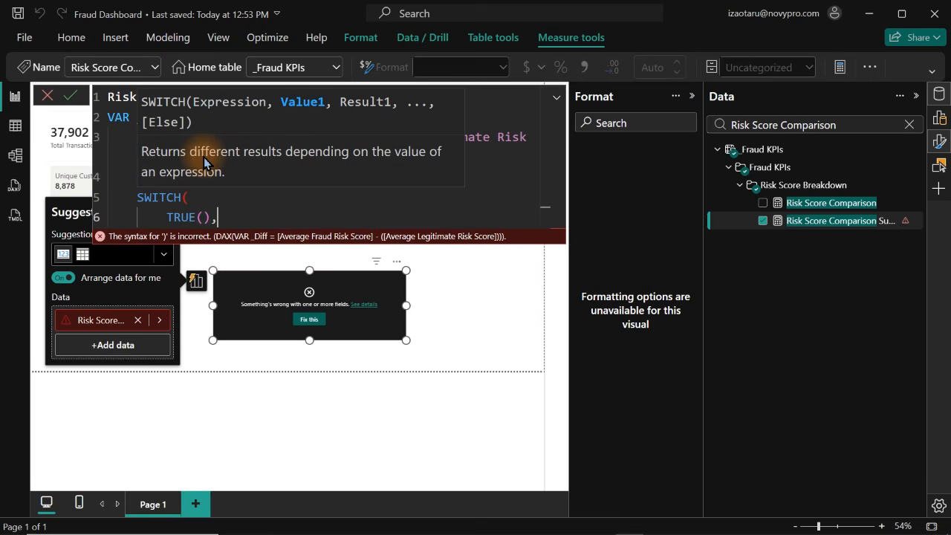
key("shift+Return")
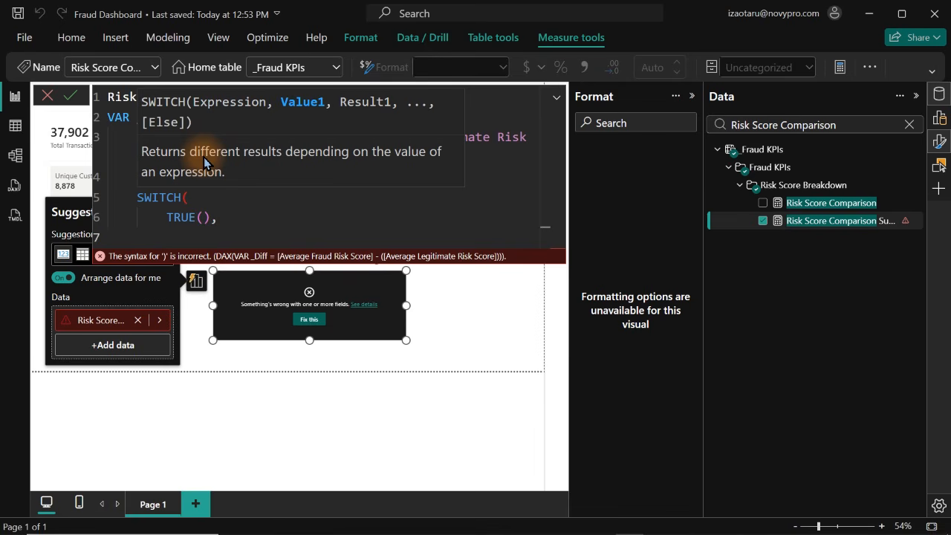
Enter ISBLANK(_Diff) as the first condition of the SWITCH function
type("isb")
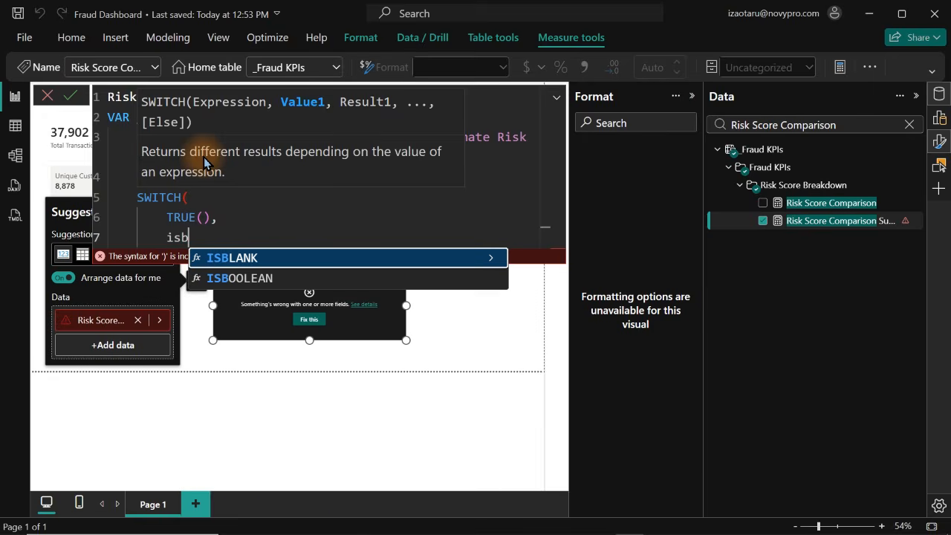
key("Tab")
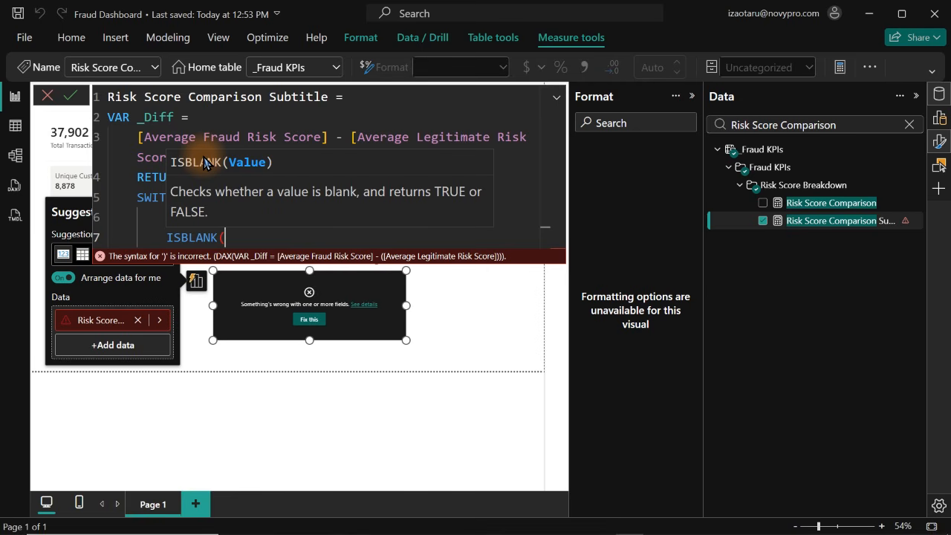
type("_")
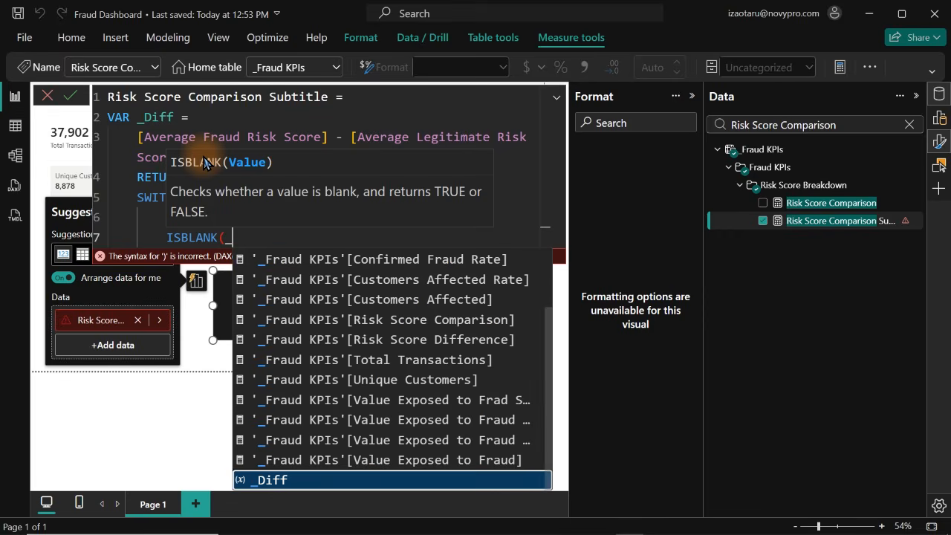
key("Tab")
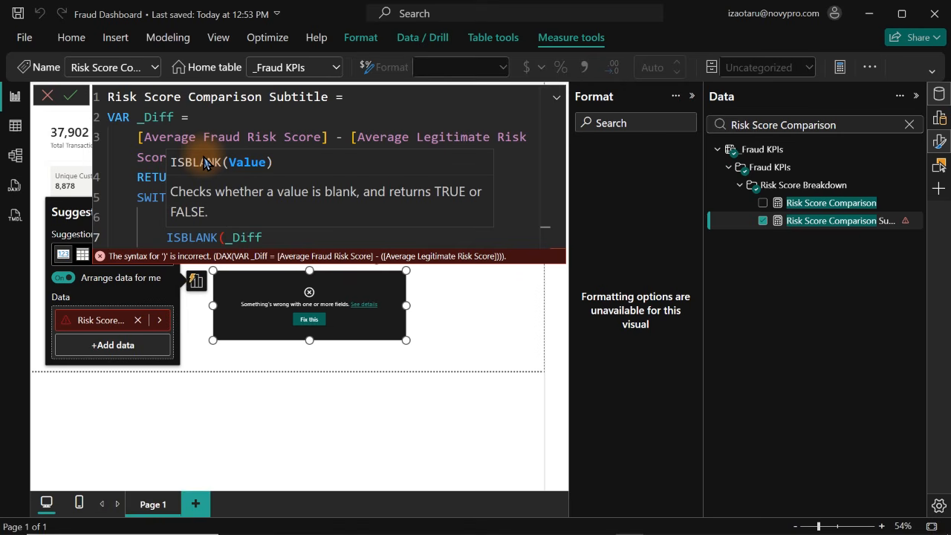
type(")")
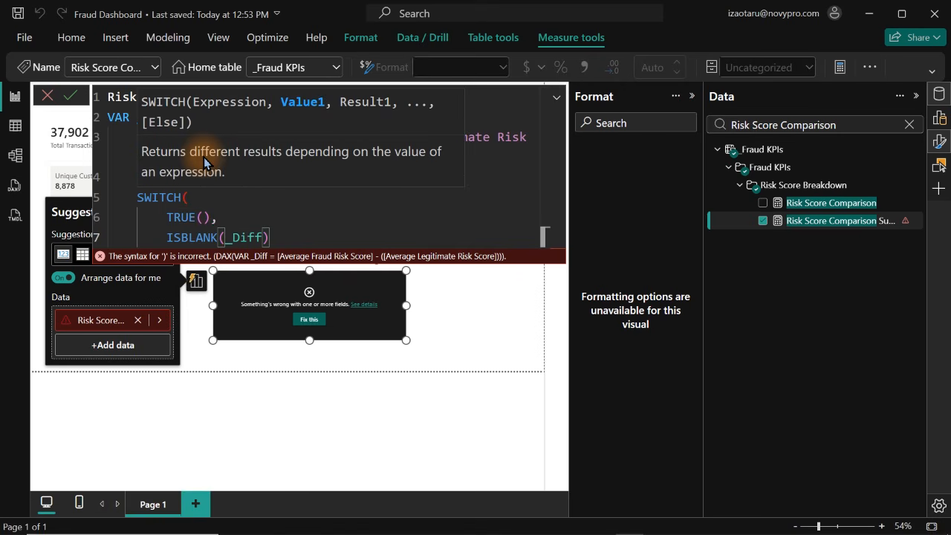
type(",bl")
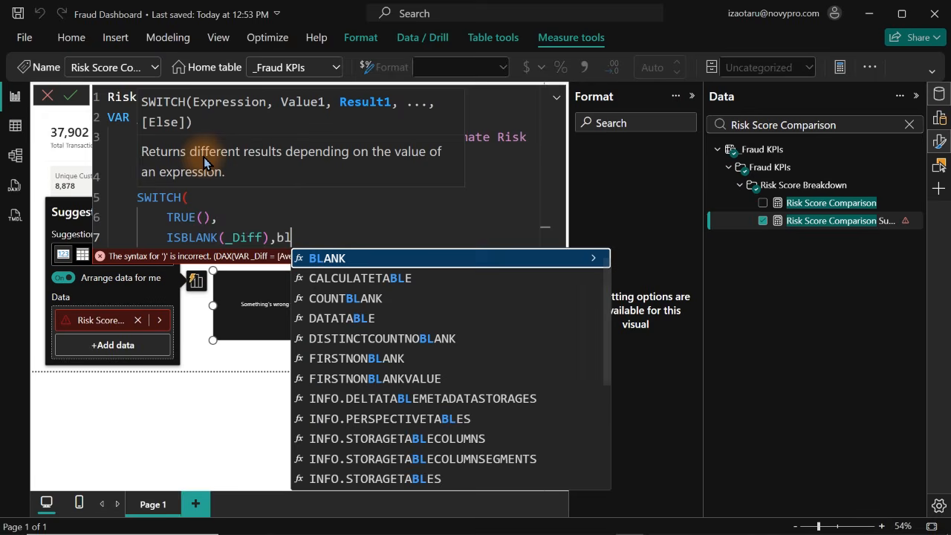
Return BLANK() for the ISBLANK(_Diff) condition in the SWITCH function, followed by a comma and a new line
key("Tab")
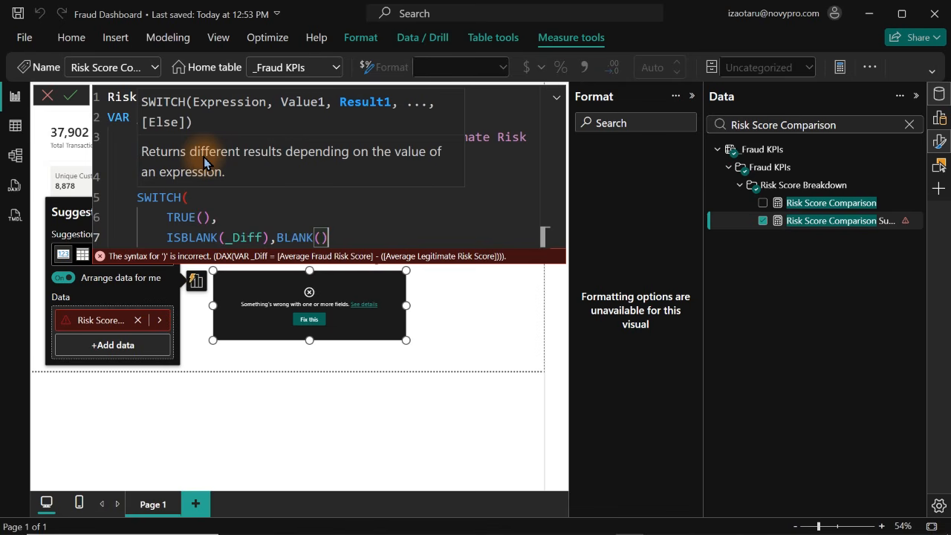
type(",")
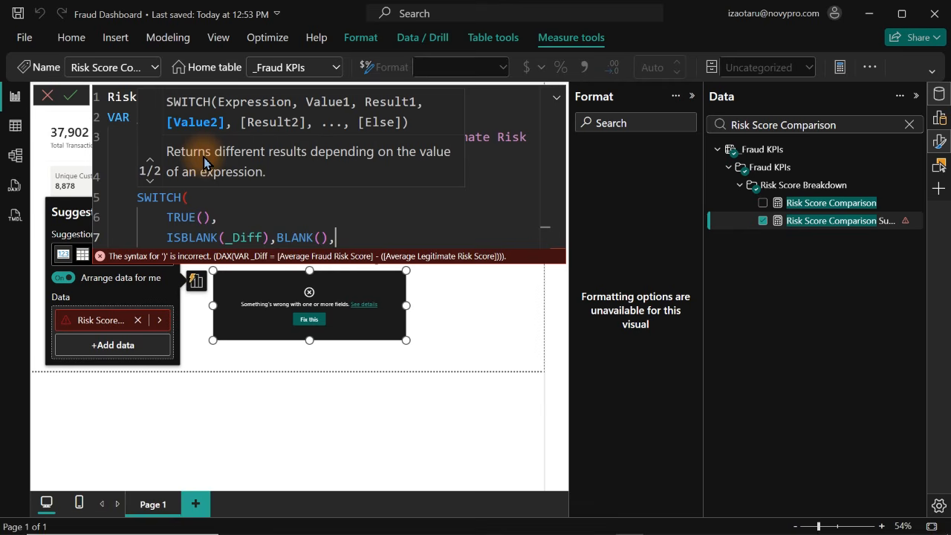
key("shift+Return")
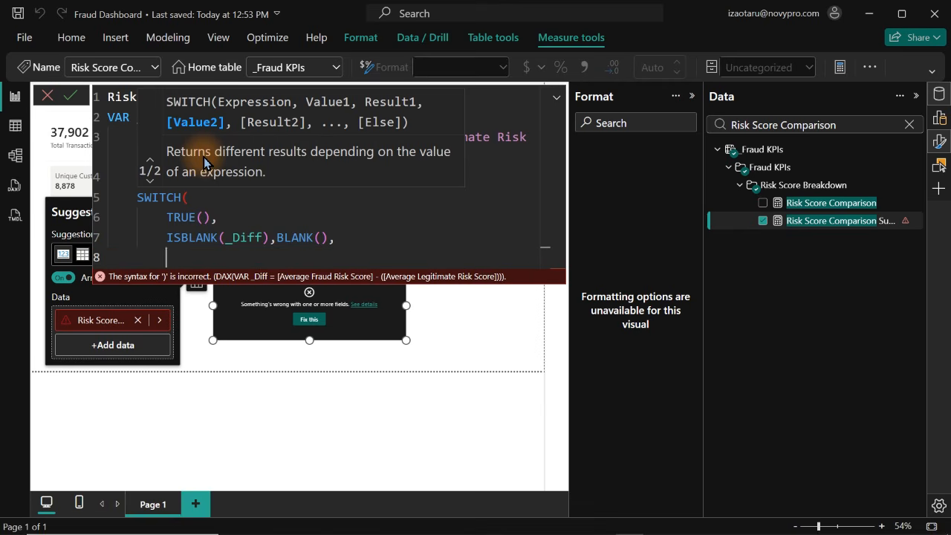
Add _Diff >=20 as the second SWITCH condition, followed by a comma and a new line for its result
type("_")
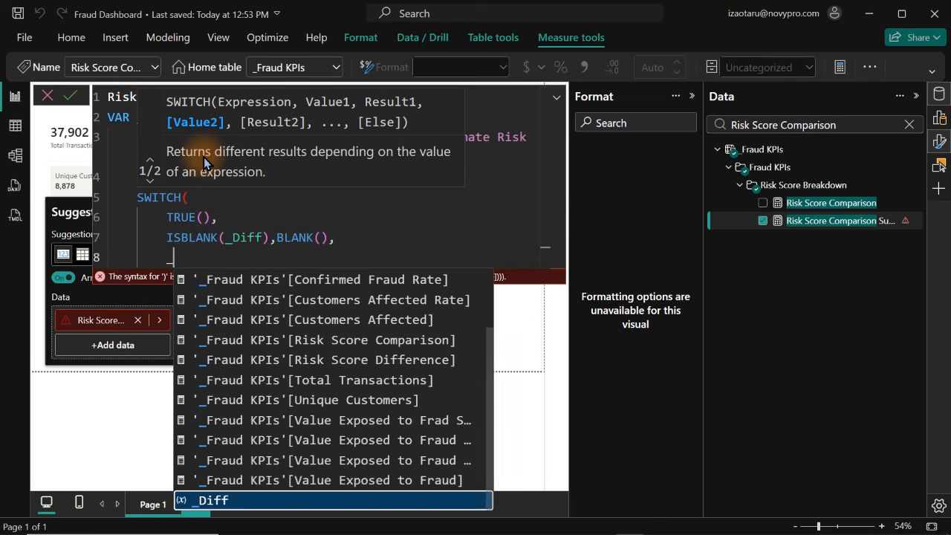
key("Tab")
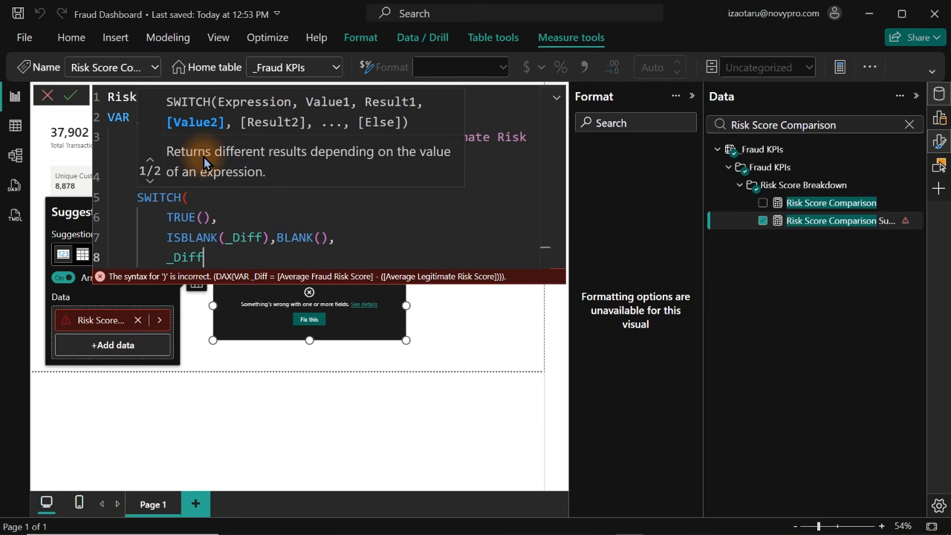
type(">=20,")
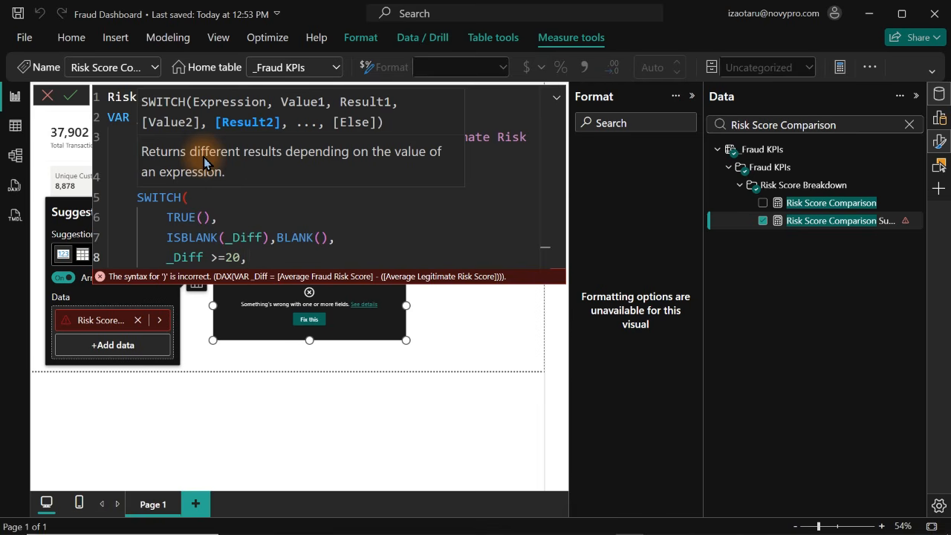
key("Return")
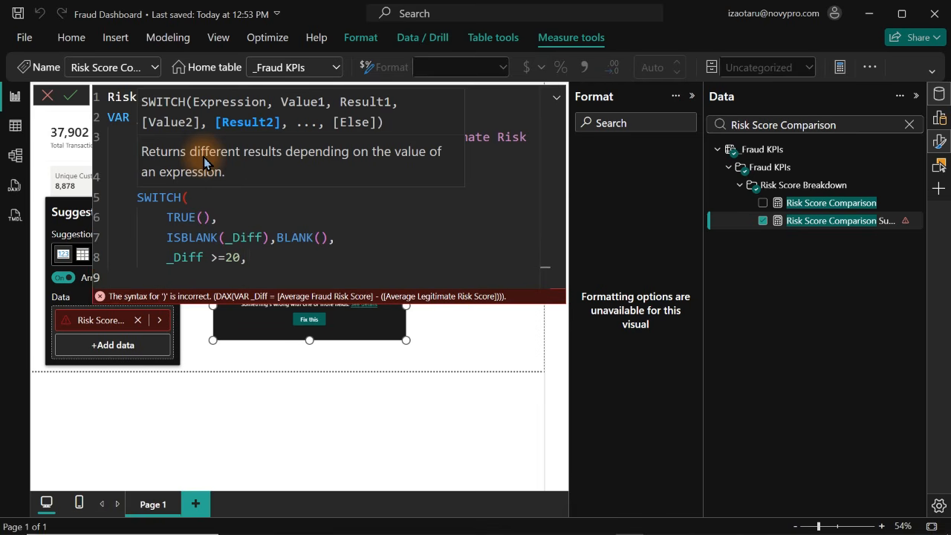
Enter "Strong separation btw fraud and Legitimate Trans" as the result for _Diff >=20, followed by a comma and a new line
type("\"Strong separ")
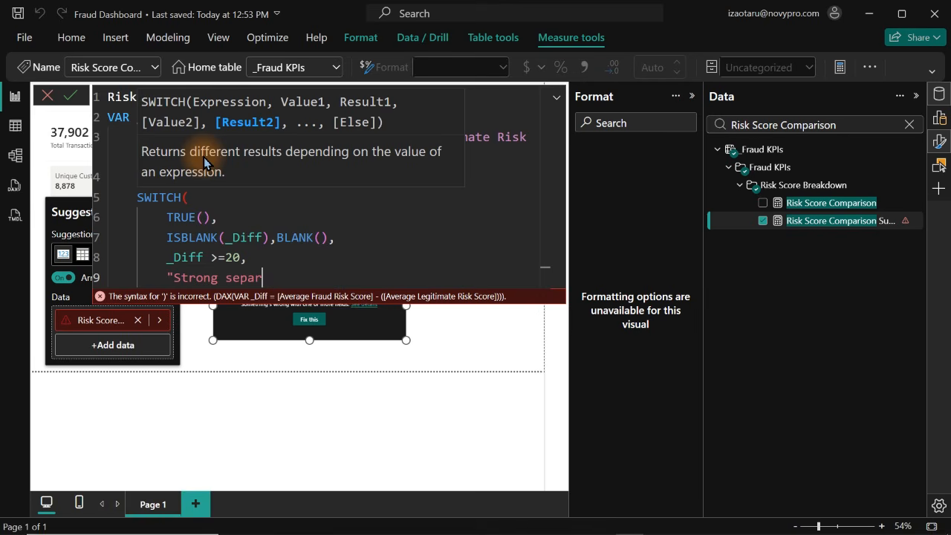
type("ation btw frau")
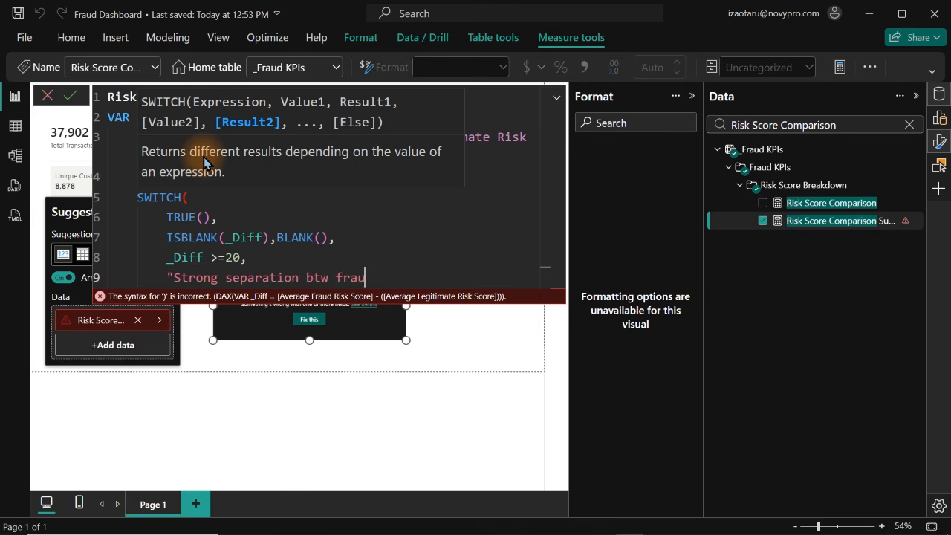
key("BackSpace")
type("ud and Legitia")
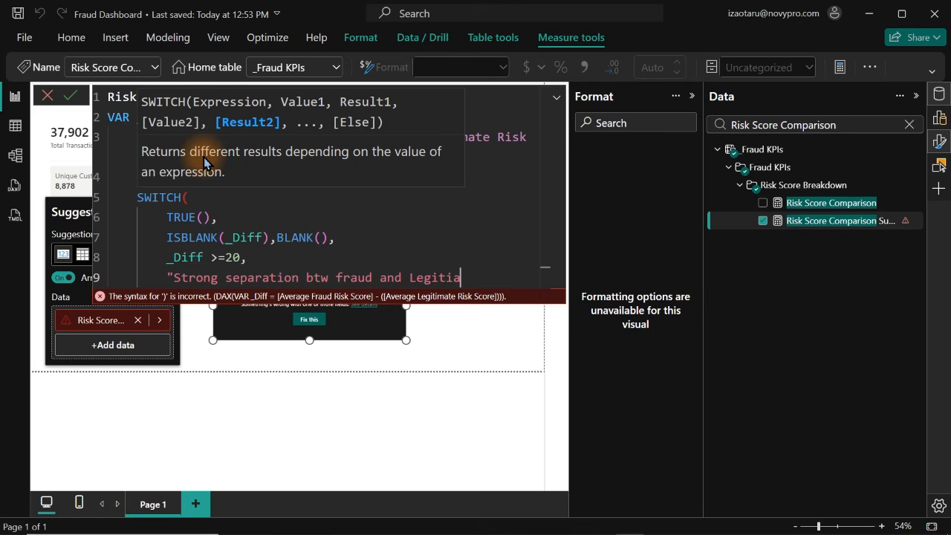
key("BackSpace")
type("mate Trans\",")
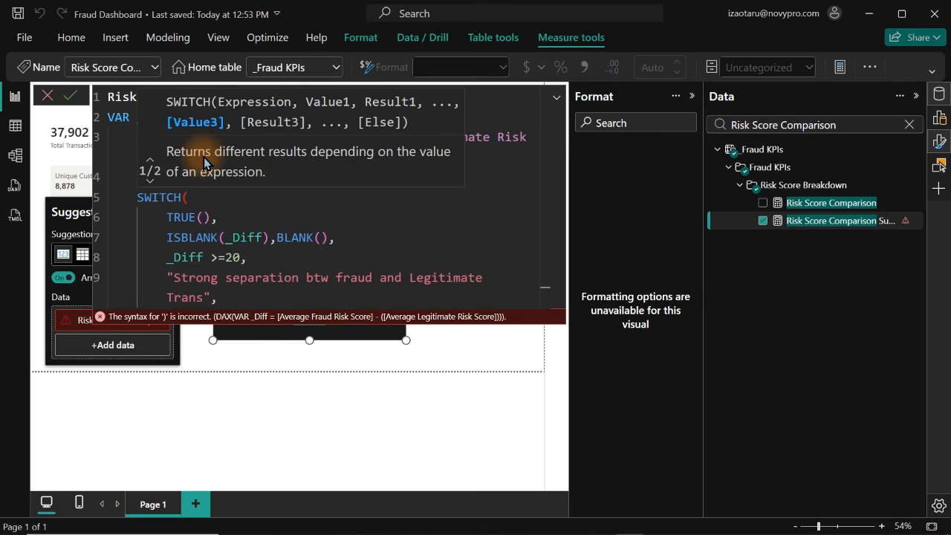
key("shift+Return")
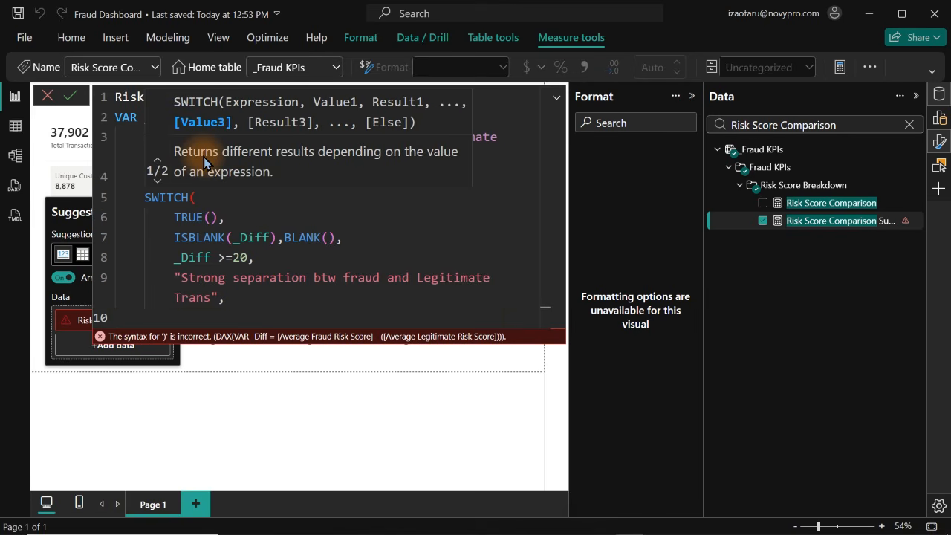
Add _Diff >=10 as the third SWITCH condition, followed by a comma and a new line
type("_")
key("Tab")
type(">=10")
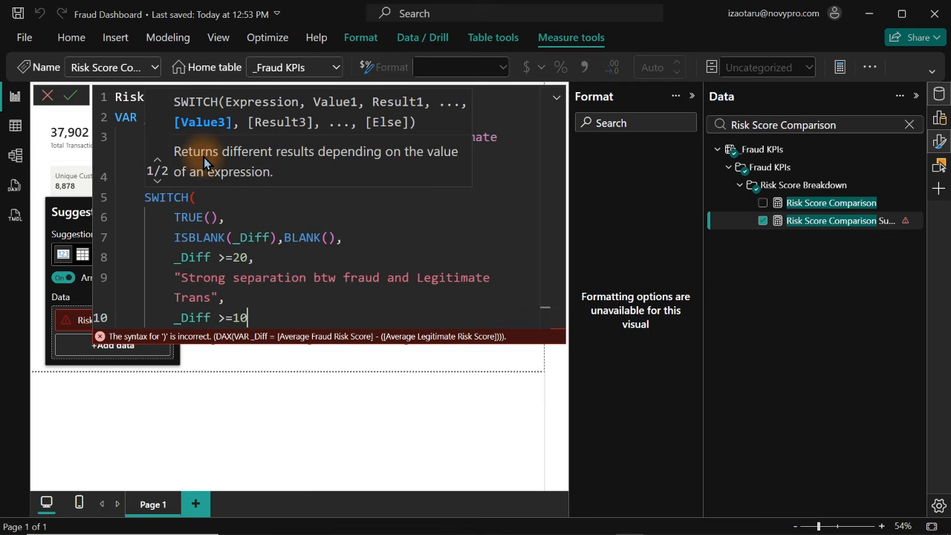
type(",")
key("Return")
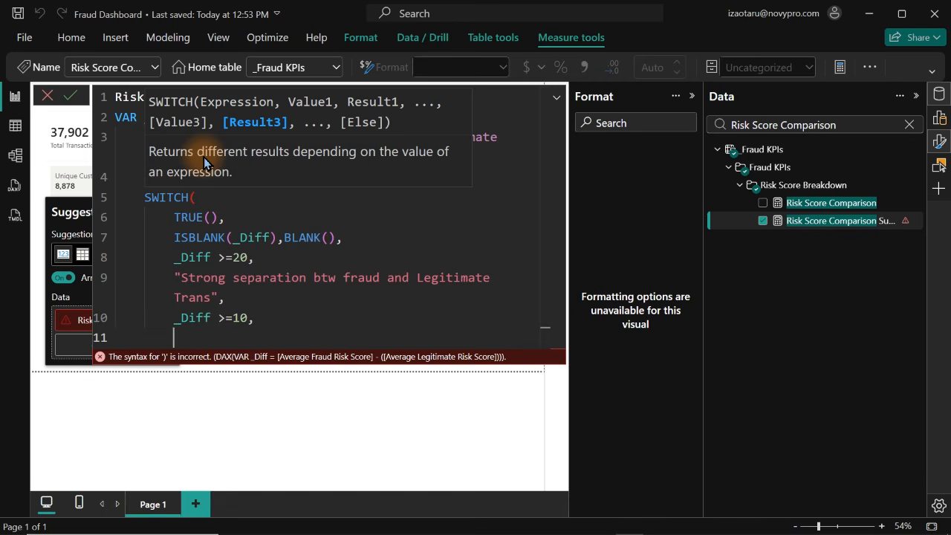
Enter the result text for _Diff >=10 as "Moderate separation btw fraude & Legitimate Trans, leaving the quotation open
type("\"Moder")
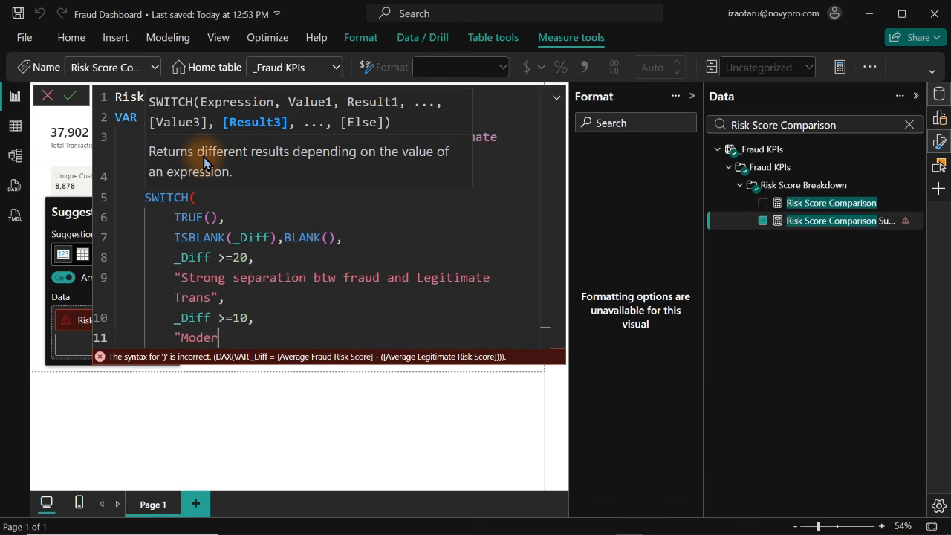
type("ate")
type(" s")
type("p")
type("ear")
type("ation")
type(" btw")
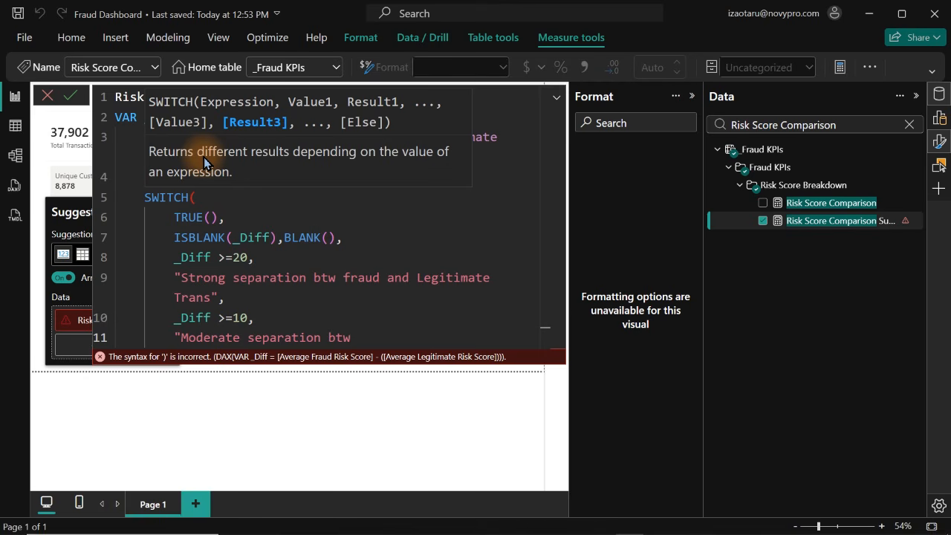
type(" fraude & Legiti")
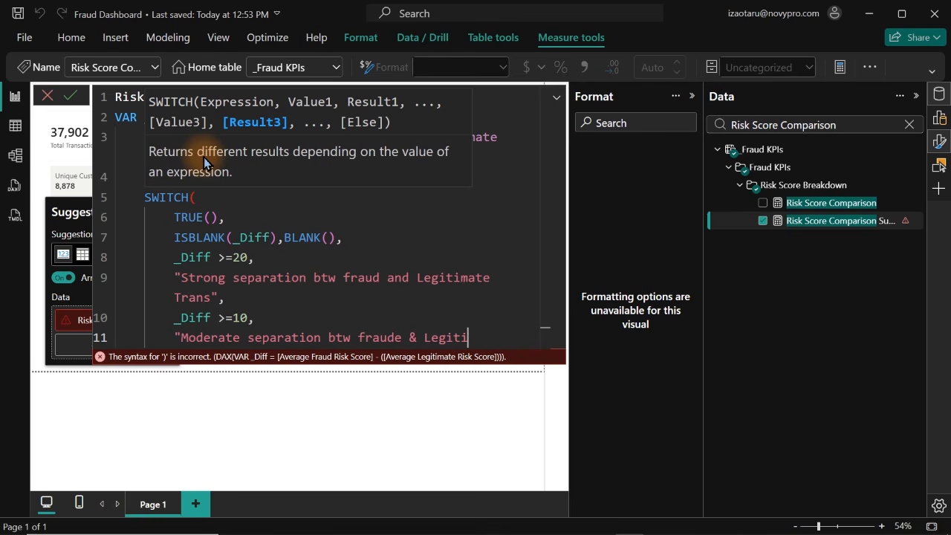
type("mate Trans")
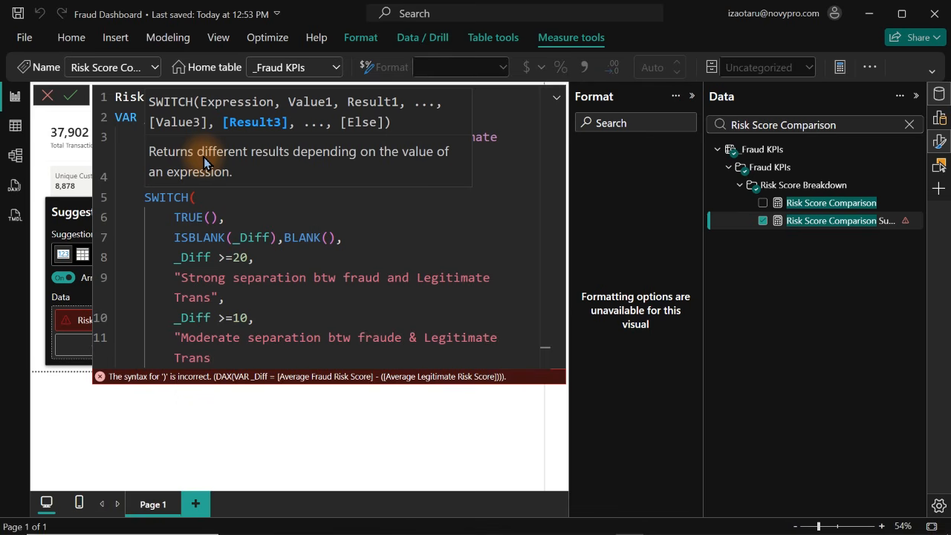
Replace "and" with "&" in the strong separation text, and add a comma and new line after the moderate separation text
double_click(401, 274)
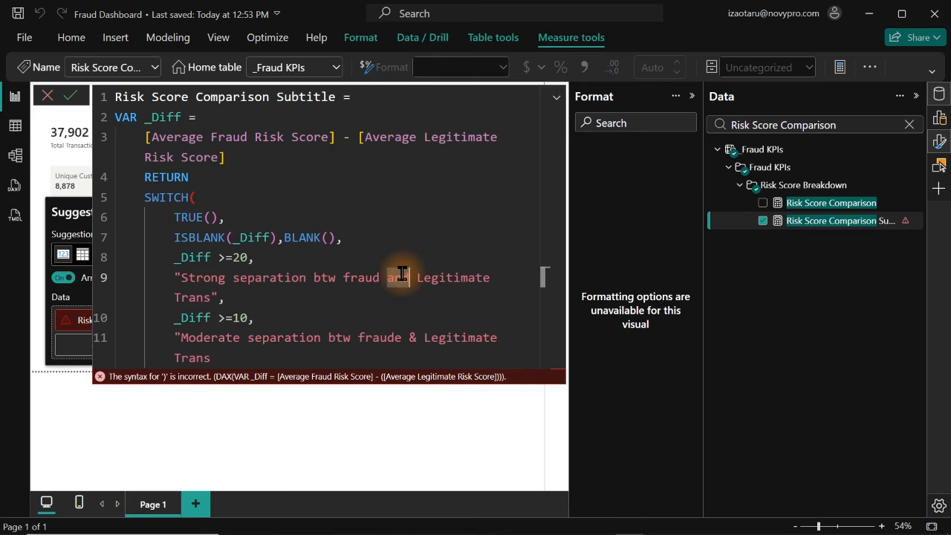
type("&")
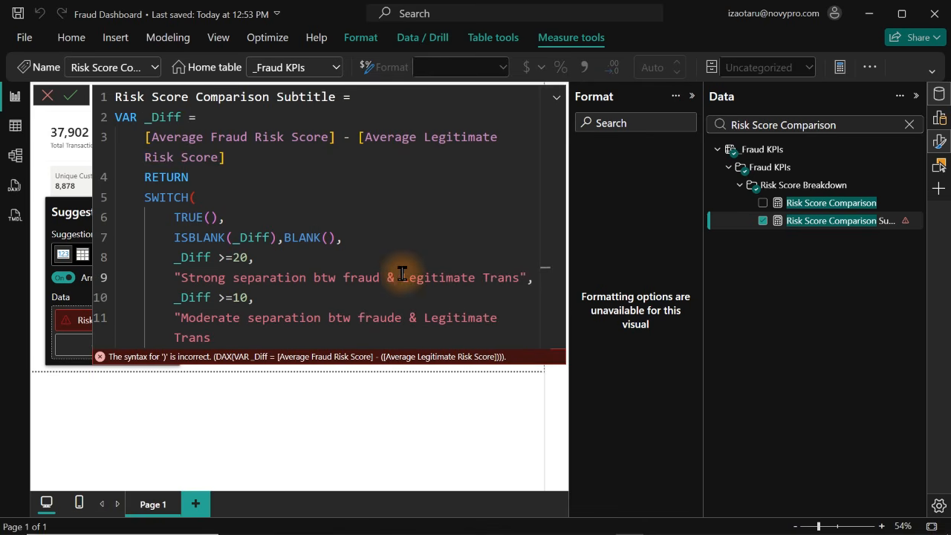
left_click(210, 339)
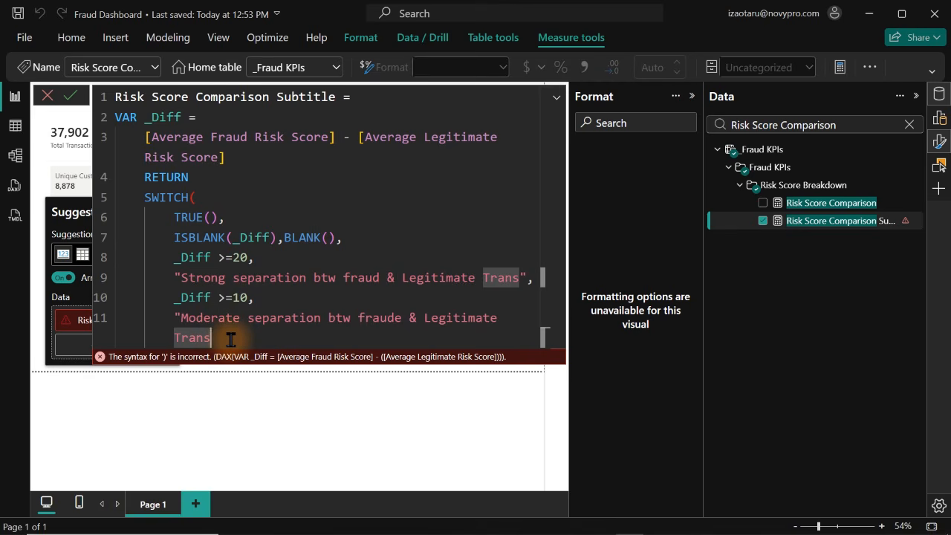
type(",")
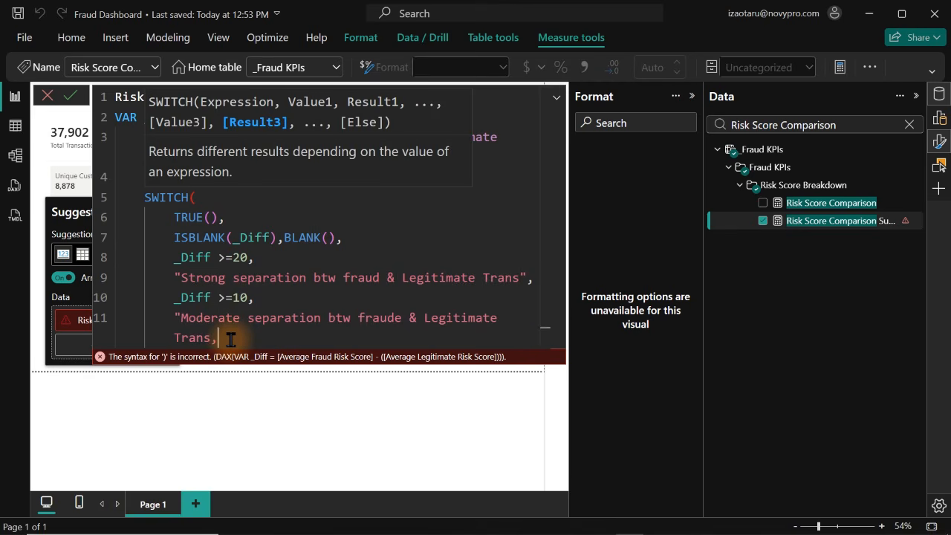
key("Return")
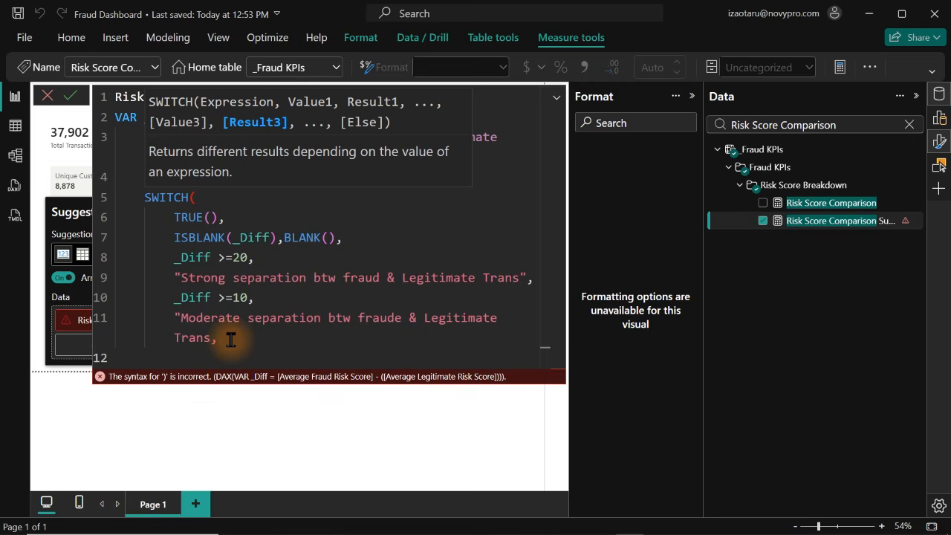
type("\"Week ")
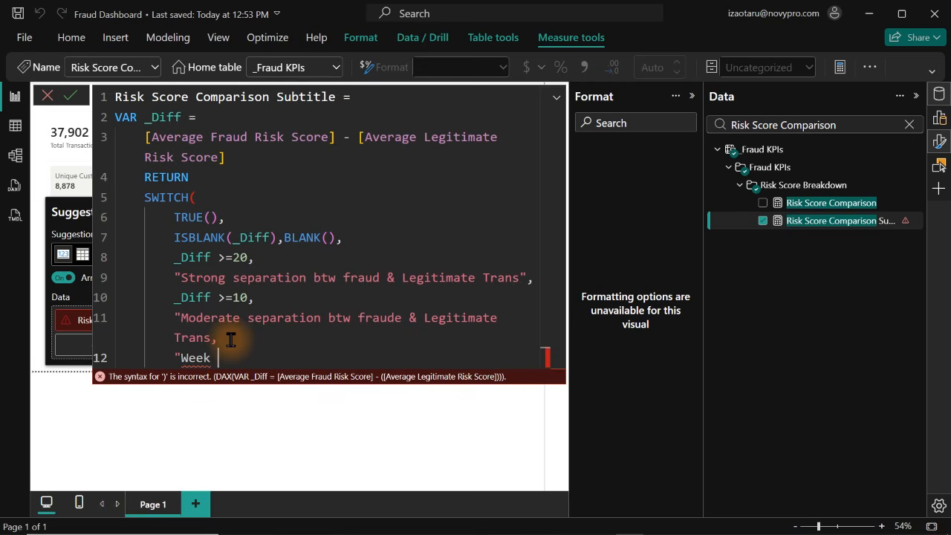
type("se")
left_click(231, 337)
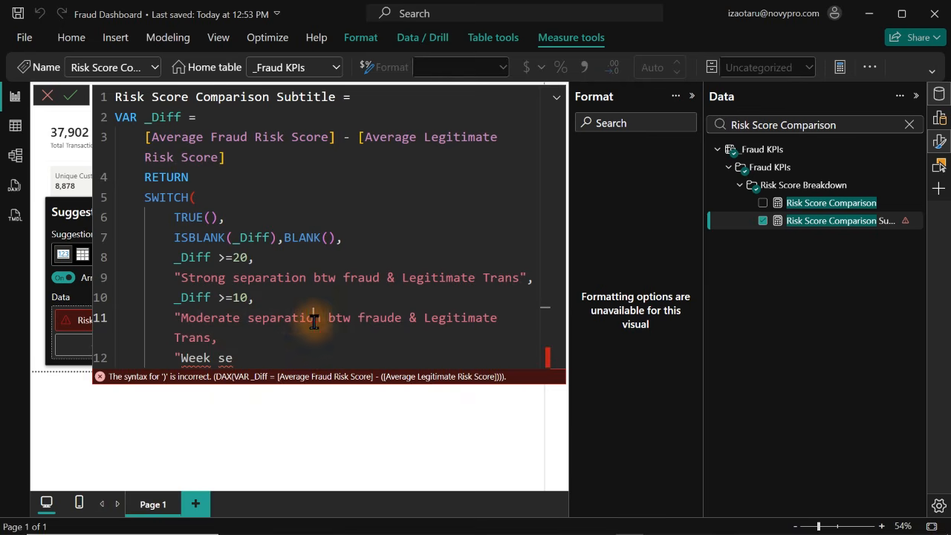
left_click(314, 318)
left_click(250, 358)
key("BackSpace")
key("BackSpace")
key("BackSpace")
key("BackSpace")
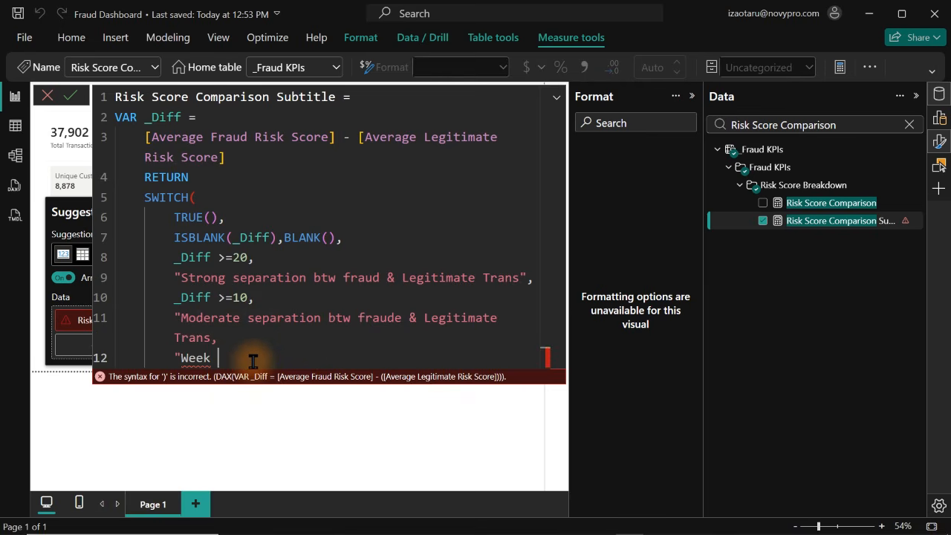
key("BackSpace")
key("BackSpace")
key("BackSpace")
key("BackSpace")
key("BackSpace")
key("BackSpace")
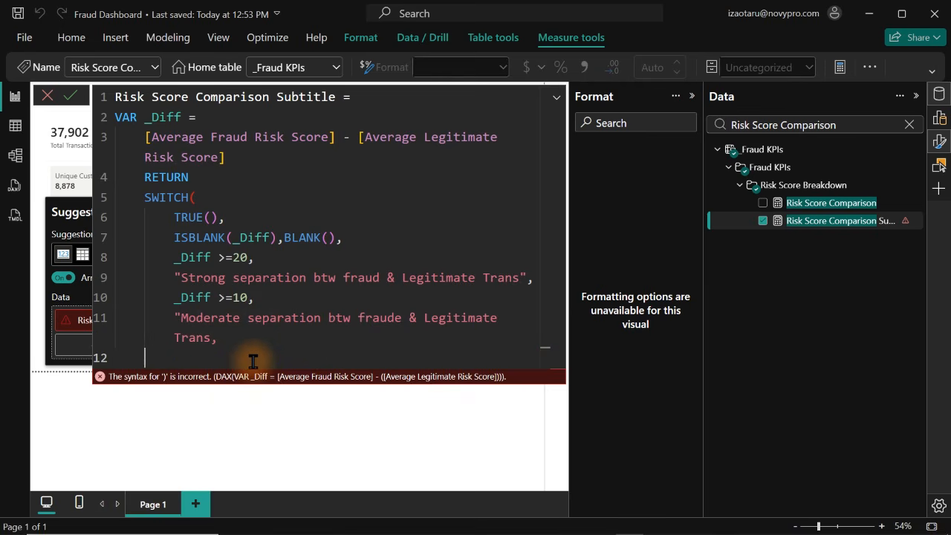
key("BackSpace")
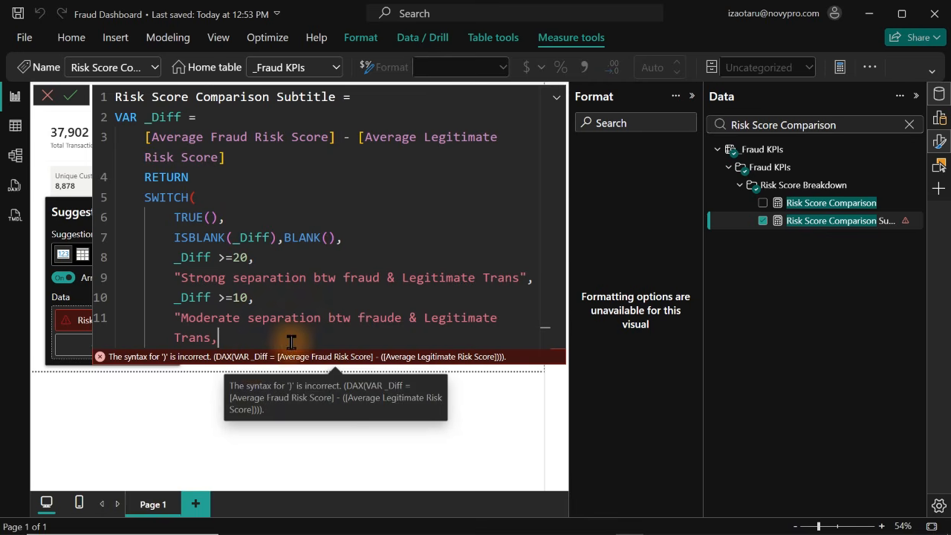
Insert the missing closing quotation mark before the comma of the moderate separation text and start a new line after it
left_click(211, 339)
type("\"")
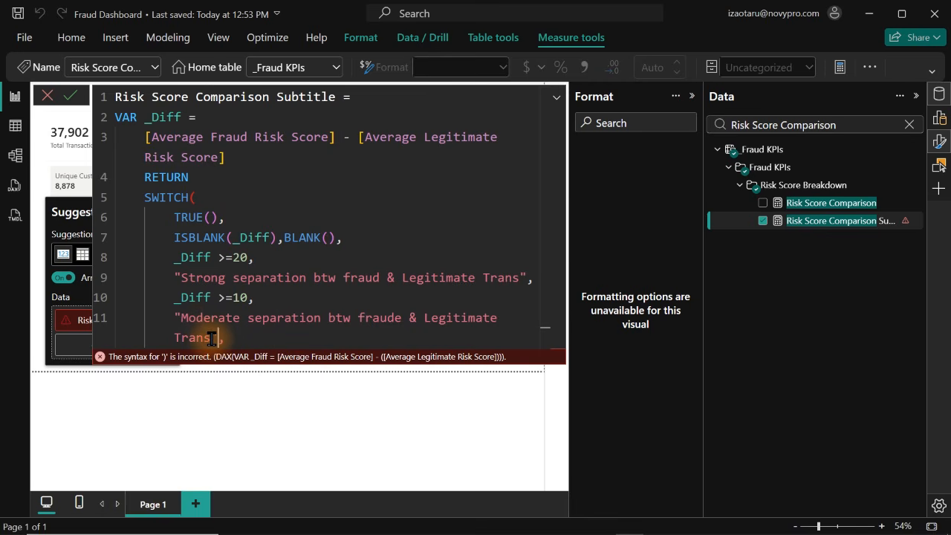
left_click(232, 339)
key("Return")
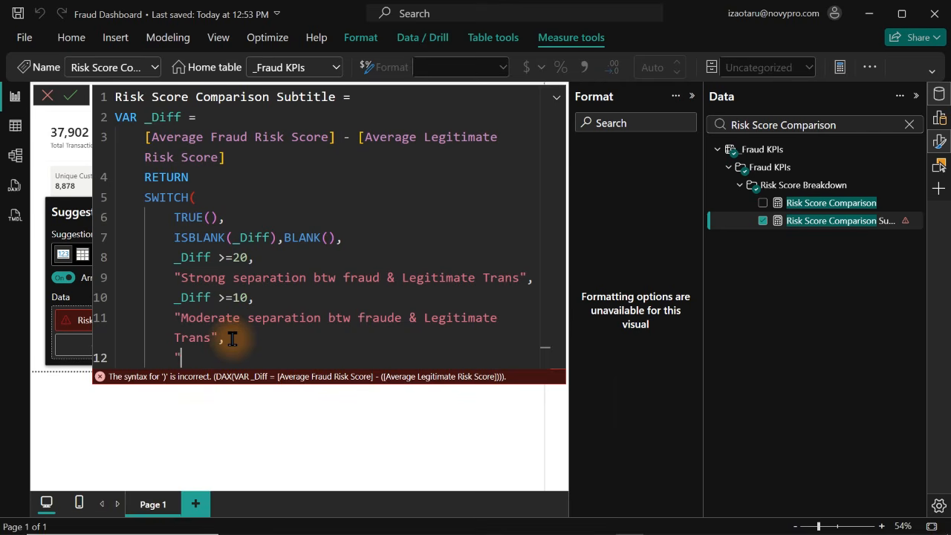
Enter "Weak separation btw fraude & Legitimate Trans" as the default result of the SWITCH function
type("\"Weak separation btw")
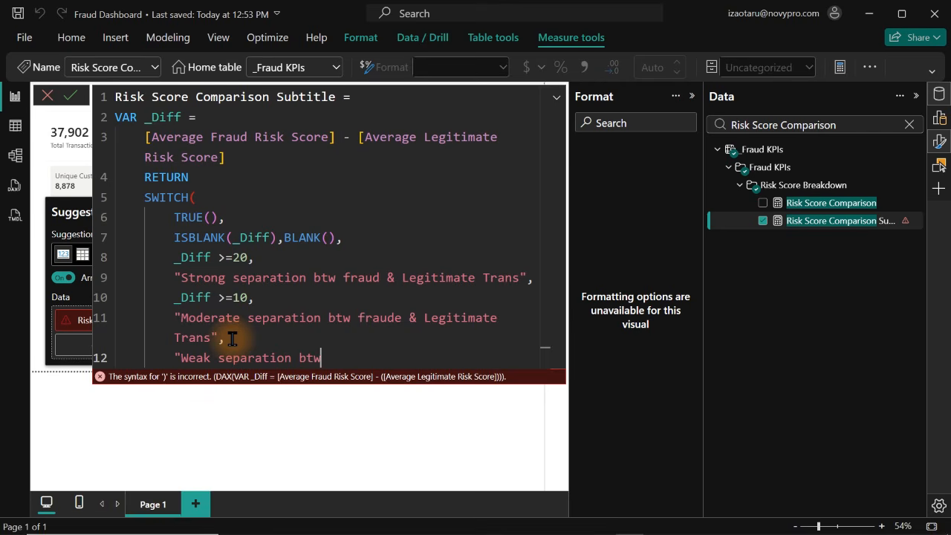
type(" fraude & Legitim")
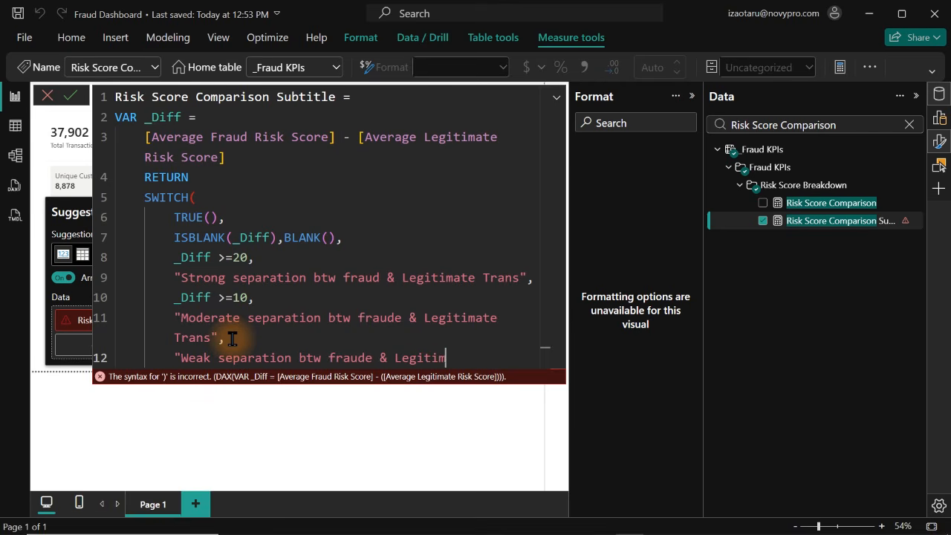
type("ate Trans")
Close the SWITCH function with a parenthesis on its own line, commit the measure and select its whole formula
key("Return")
type(")")
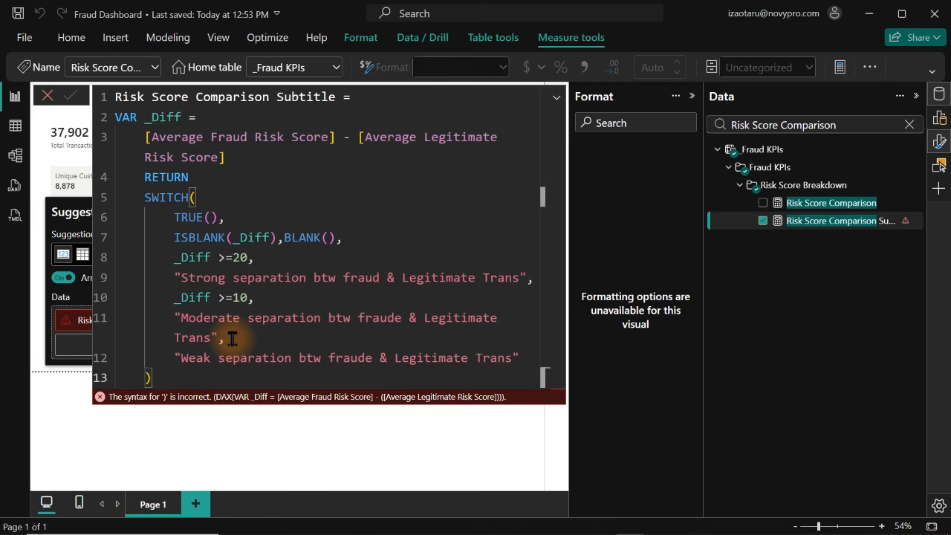
key("Return")
key("ctrl+a")
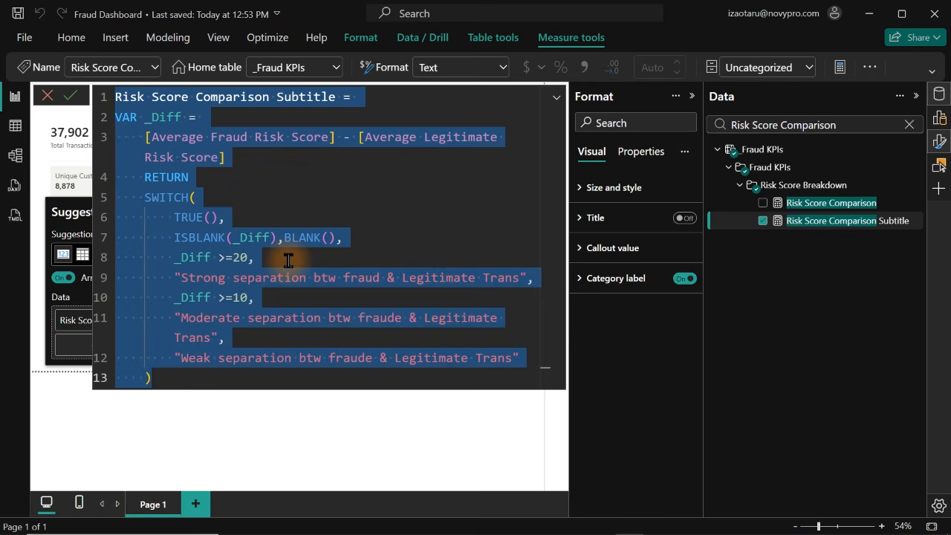
Leave the formula editor, switch to Claude and dictate a request to explain what the updated DAX measure does, how it works and how it helps management
left_click(771, 171)
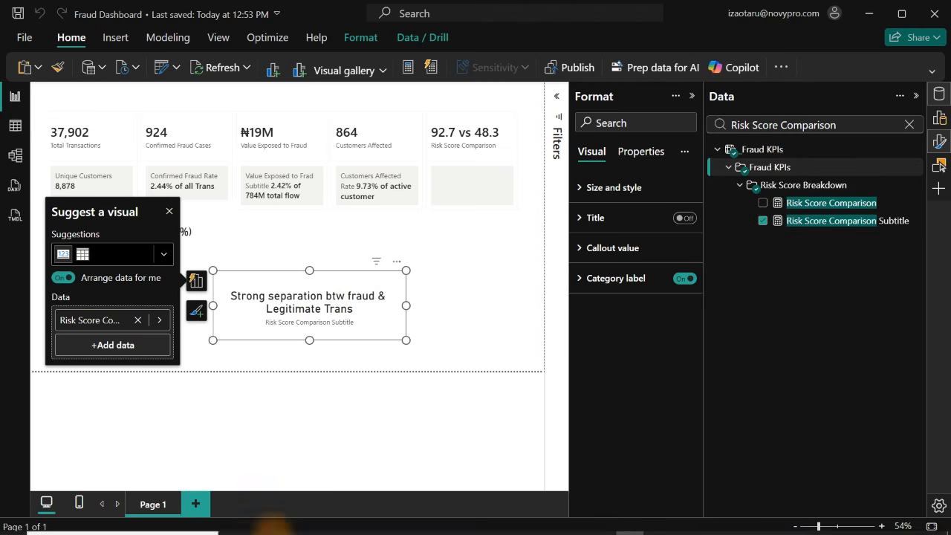
mouse_move(352, 525)
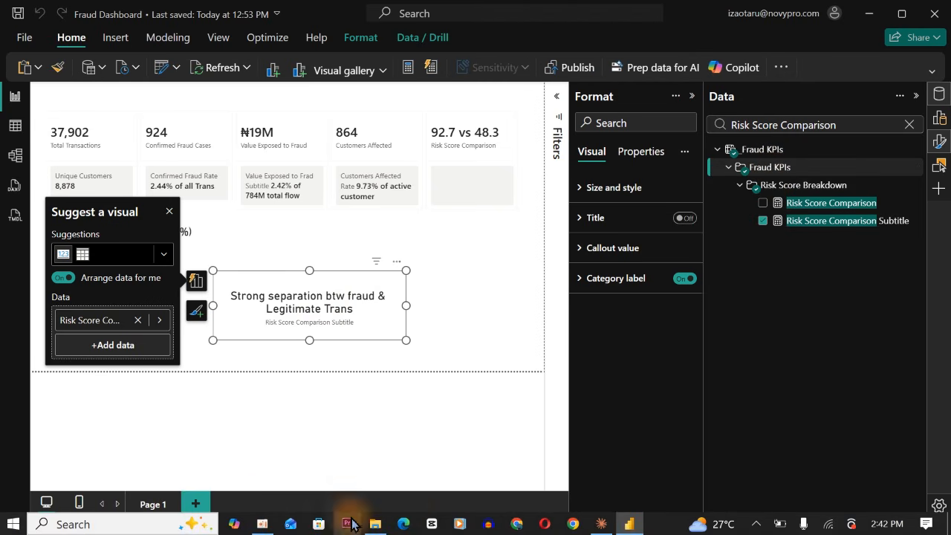
left_click(601, 524)
left_click(138, 466)
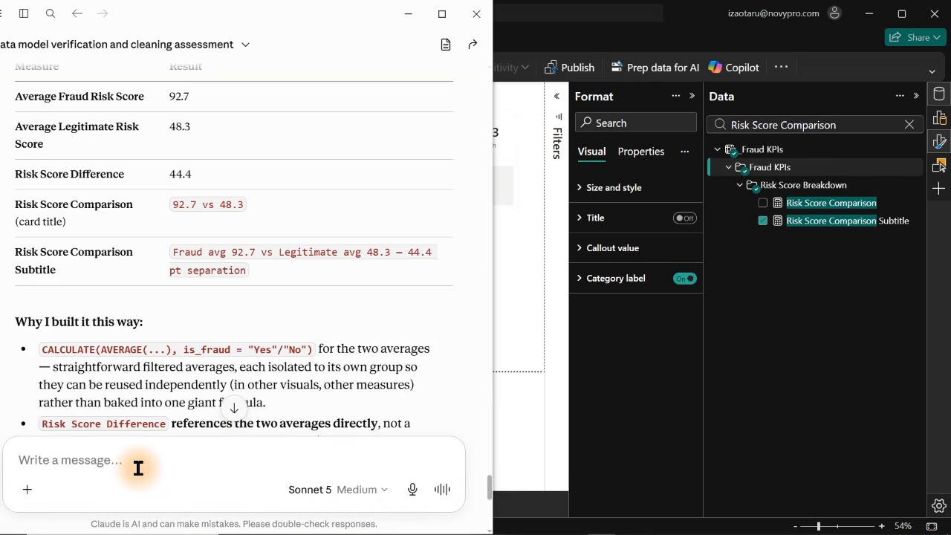
left_click(412, 489)
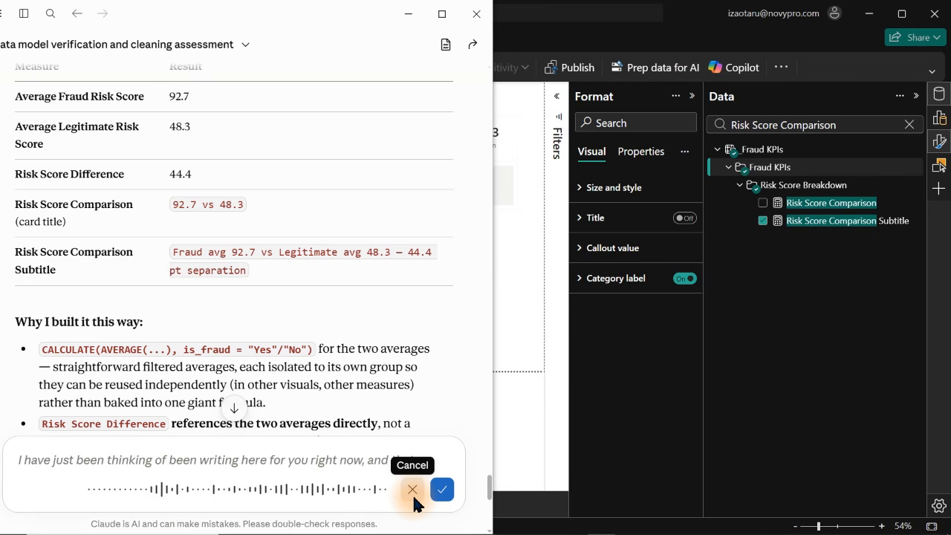
left_click(413, 492)
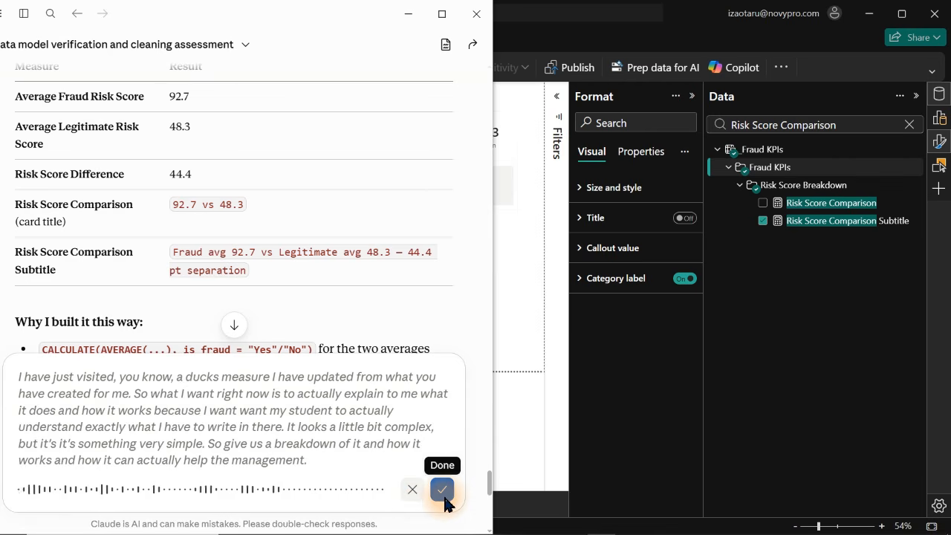
left_click(443, 495)
Paste the copied Risk Score Comparison Subtitle formula below the dictated request, separated by a blank line, and send the message
key("shift+Return")
key("shift+Return")
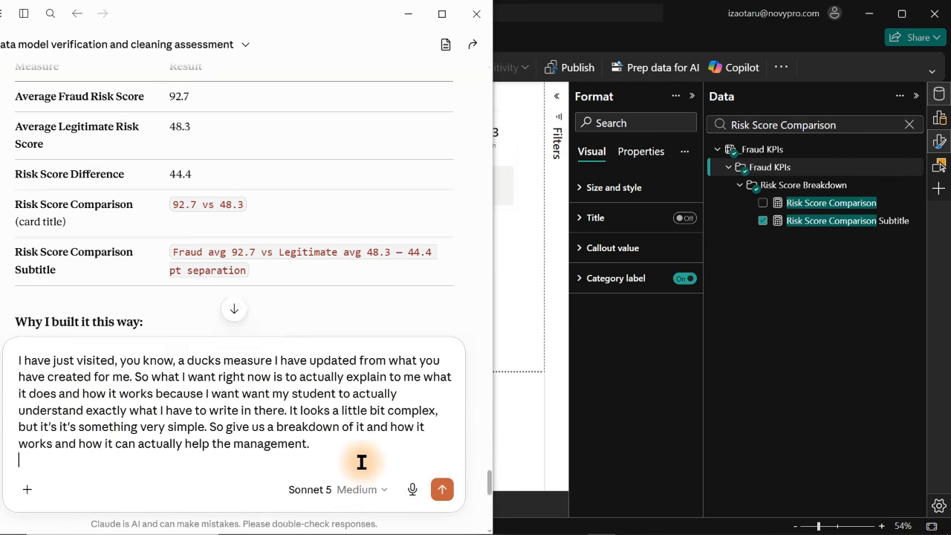
key("ctrl+v")
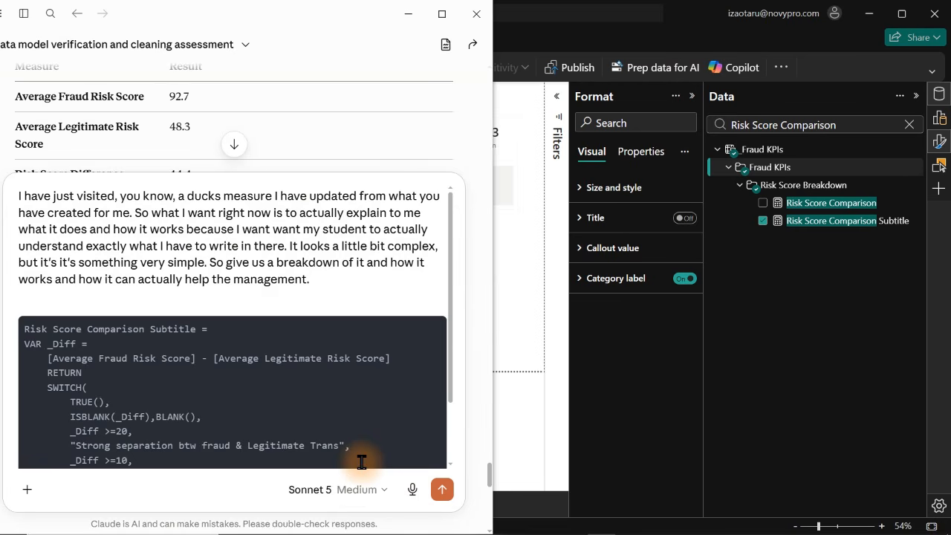
key("Return")
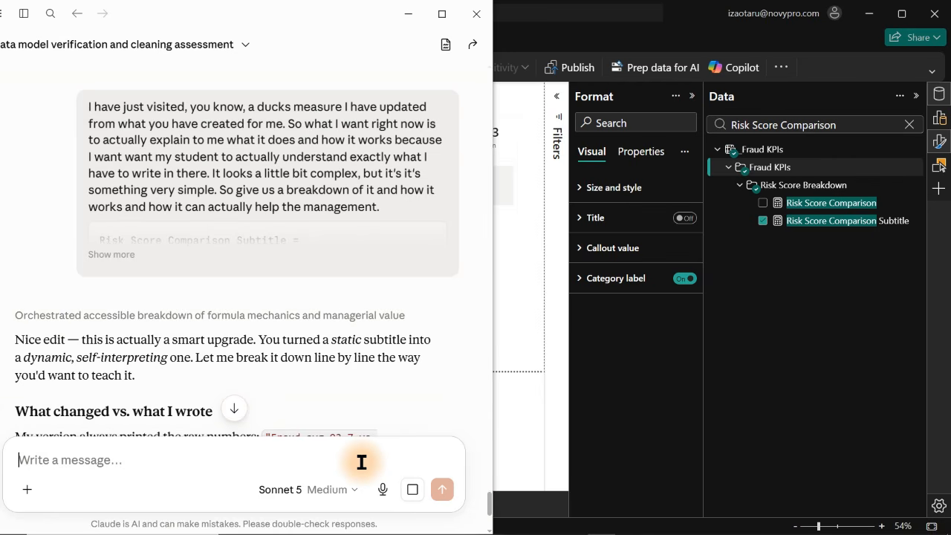
Read Claude's explanation of the edited measure, covering what changed and the line-by-line breakdown
left_click_drag(489, 503, 489, 509)
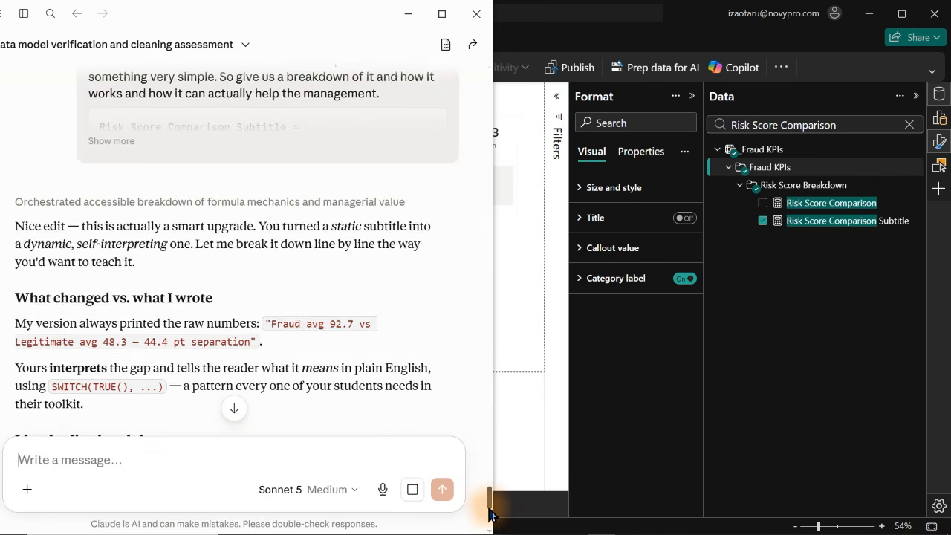
scroll(489, 513, "down", 2)
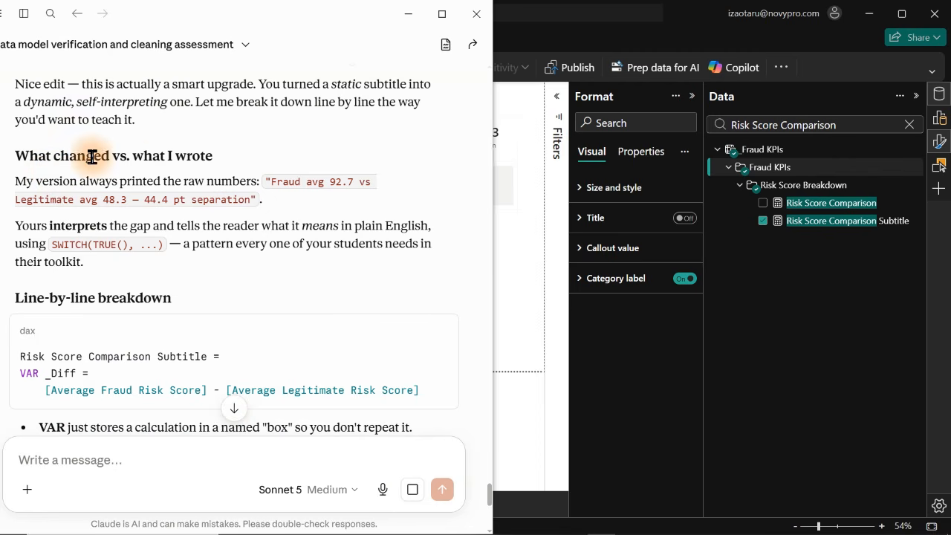
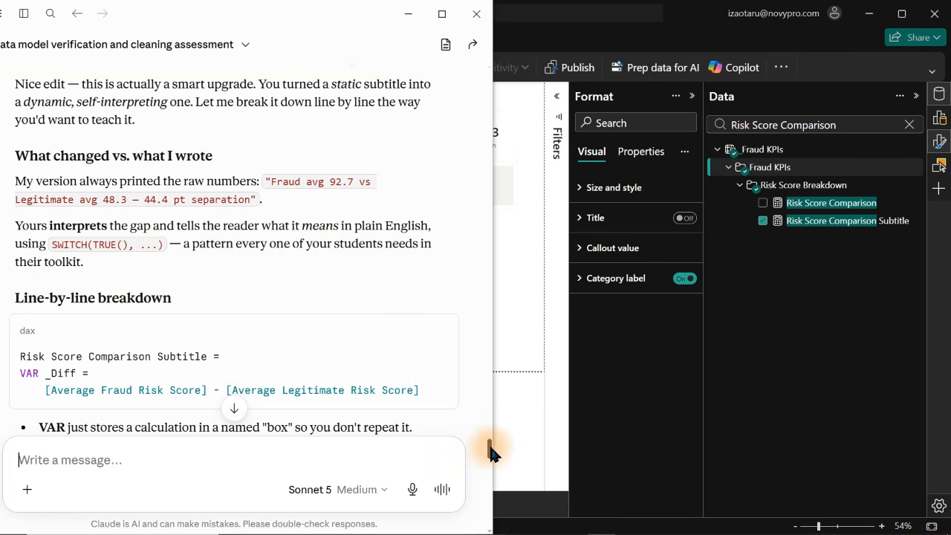
Return to Power BI, add Risk Score Comparison Subtitle as the Risk Score Comparison card's reference label and turn off the label's title
left_click_drag(490, 454, 539, 378)
left_click(553, 338)
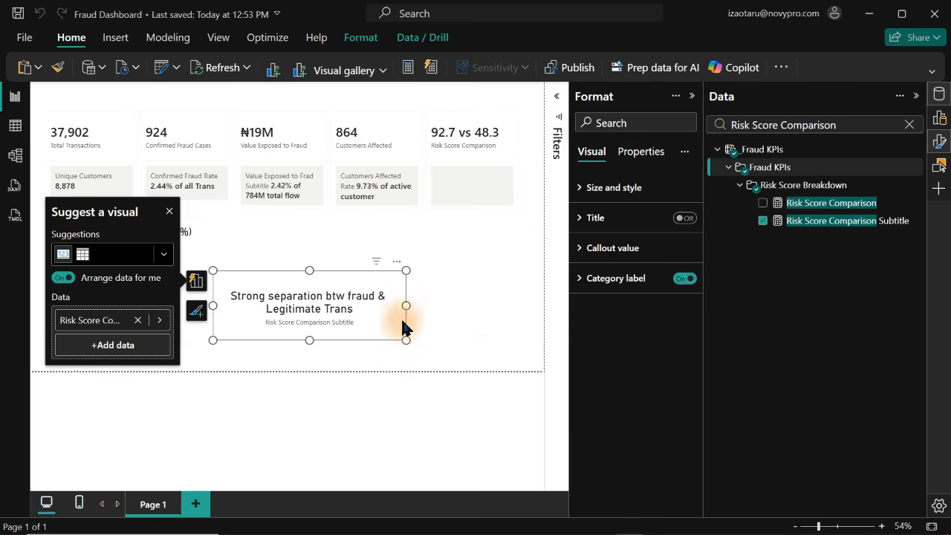
left_click(455, 188)
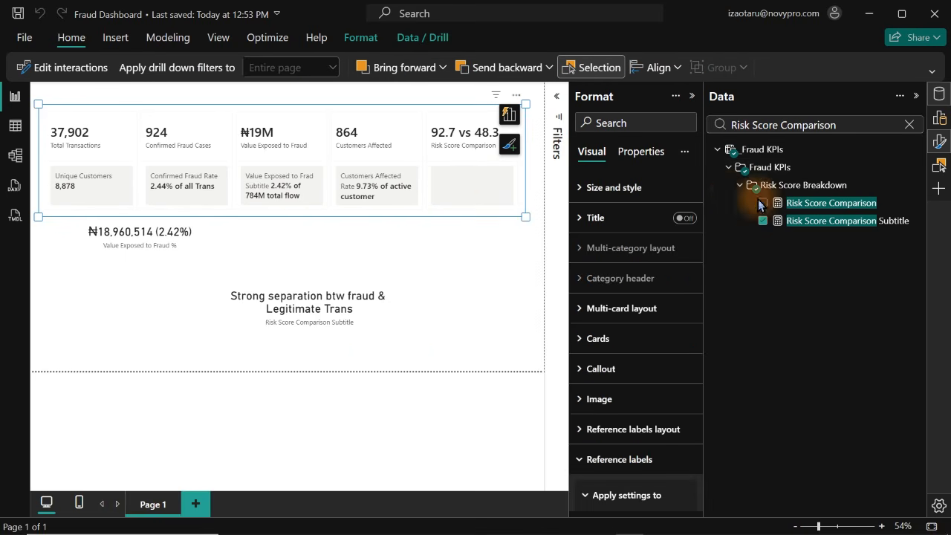
left_click_drag(703, 196, 725, 336)
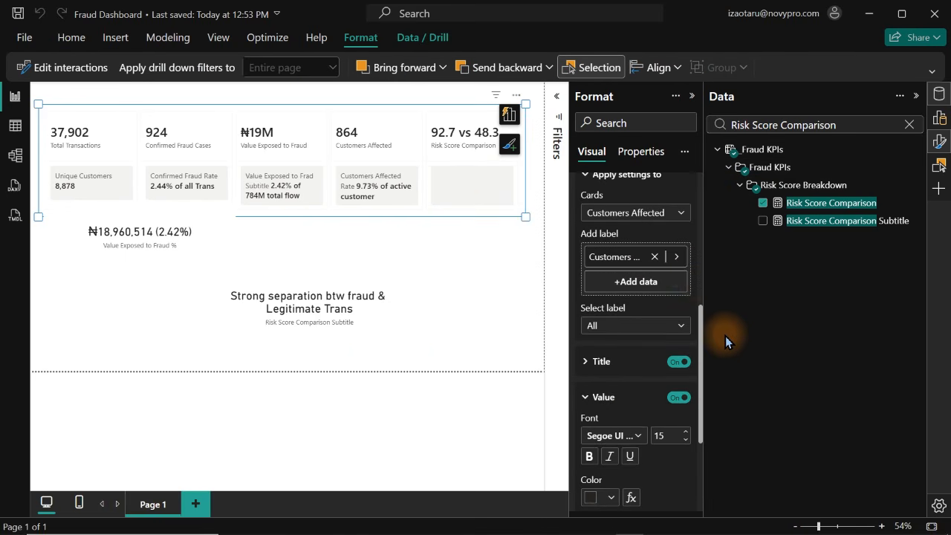
left_click(677, 213)
left_click(632, 319)
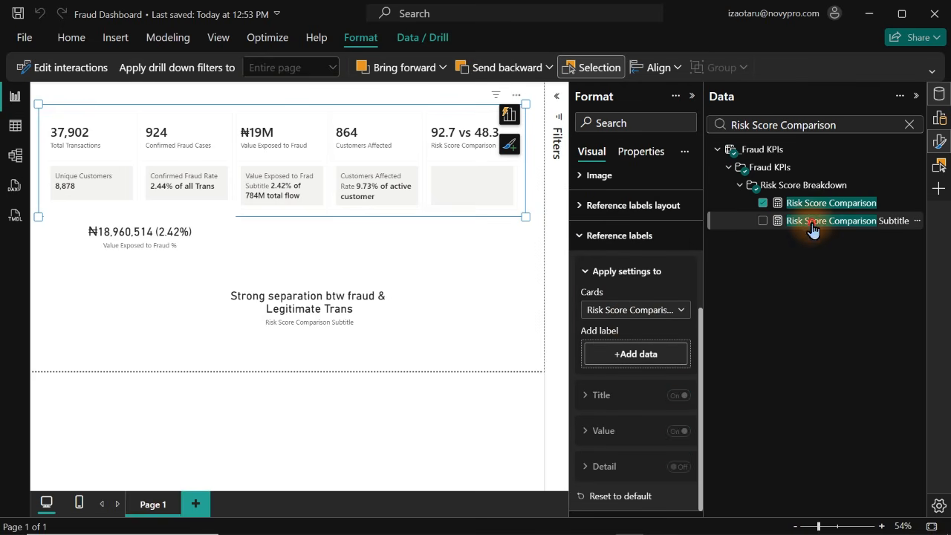
left_click_drag(810, 222, 642, 362)
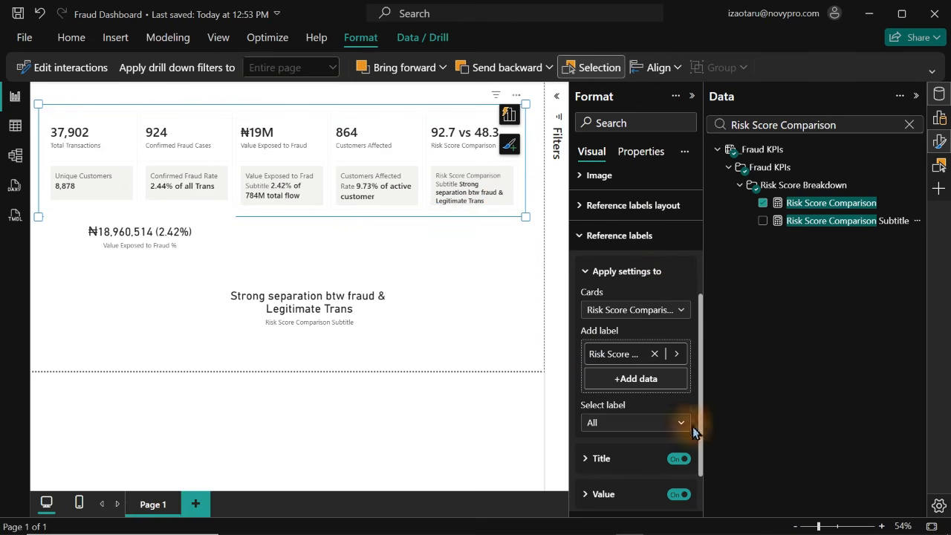
left_click(680, 459)
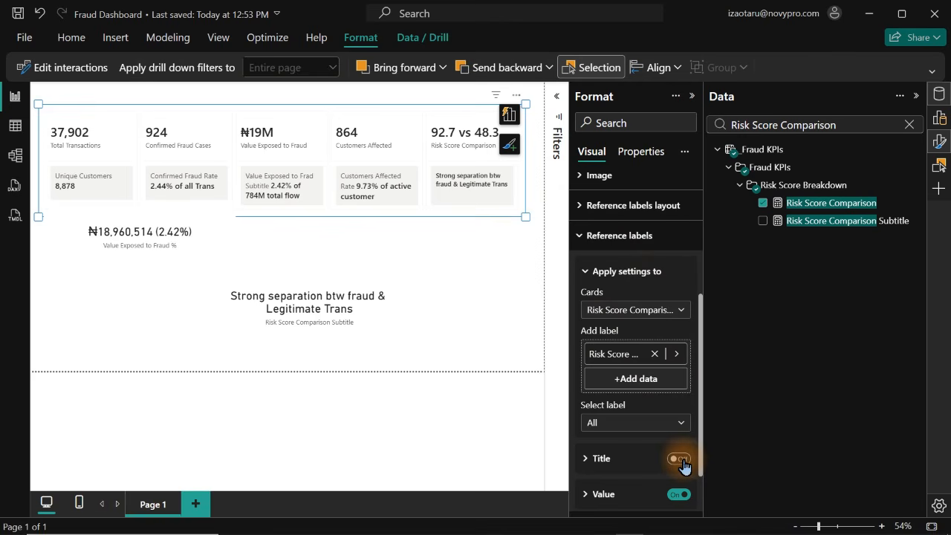
Delete the two standalone cards below the KPI card row and collapse the Format and Data panes
left_click(137, 251)
left_click(304, 320)
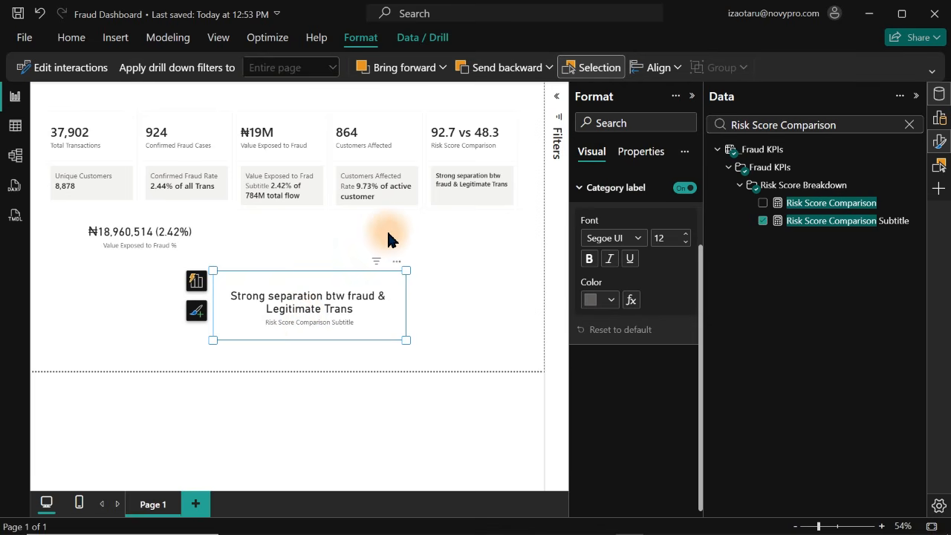
left_click(386, 232)
left_click(336, 303)
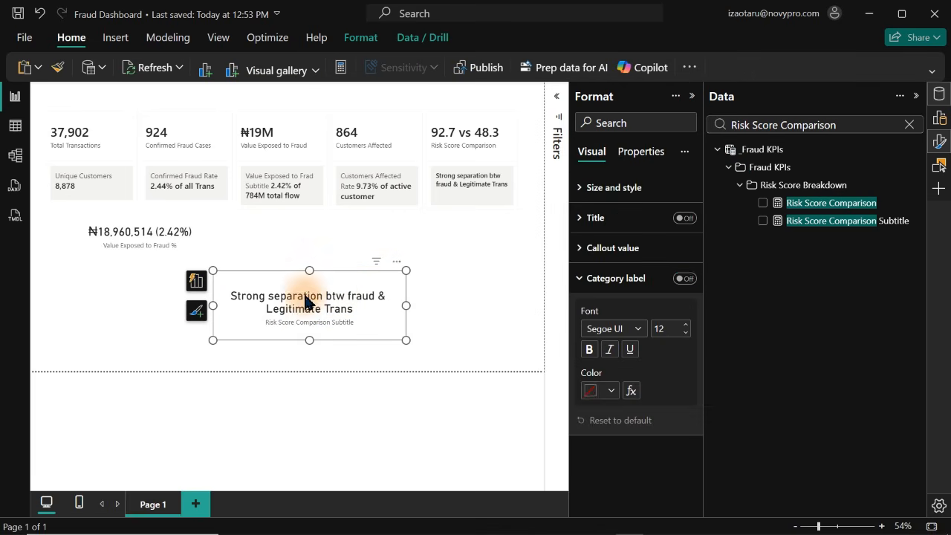
left_click(168, 235, "ctrl")
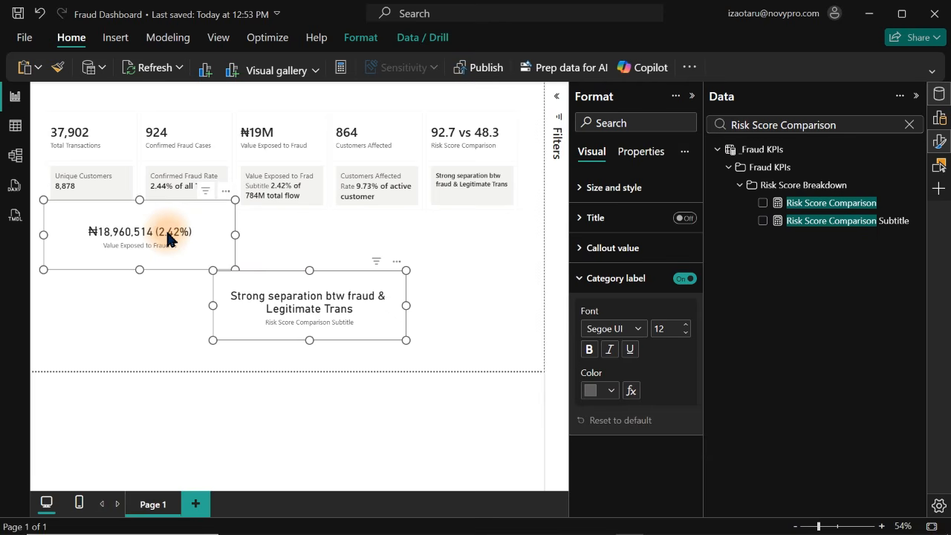
key("Delete")
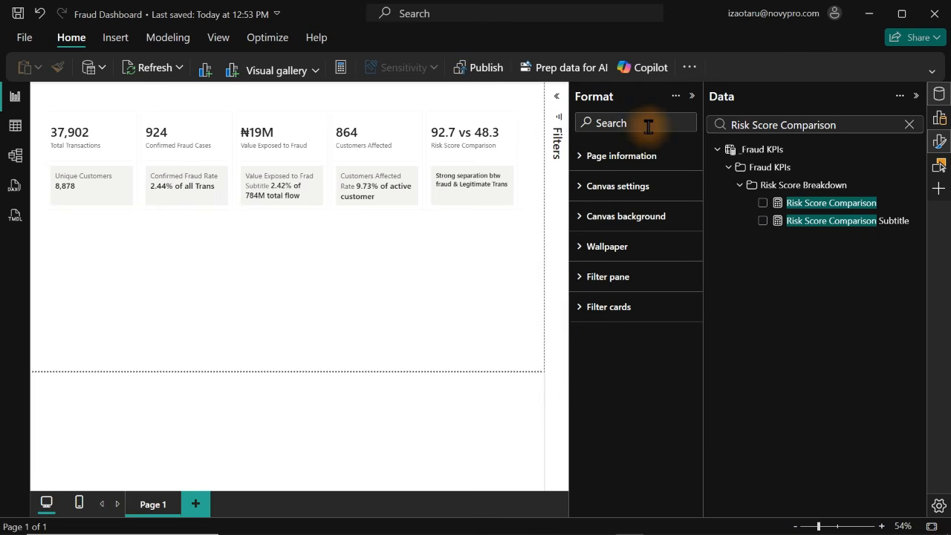
left_click(692, 95)
left_click(941, 100)
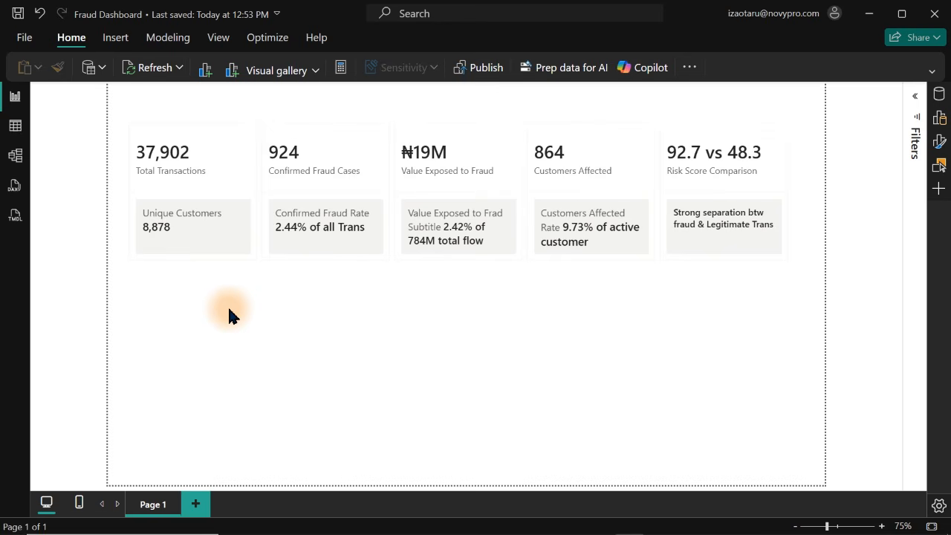
Open the fraud detection table's data and examine the distinct values in its fraud_type column
left_click(15, 125)
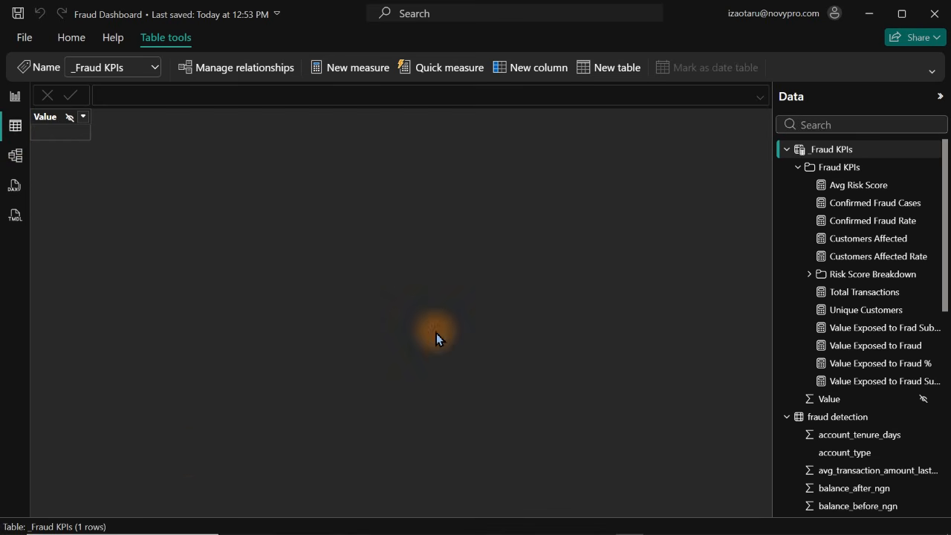
left_click(798, 167)
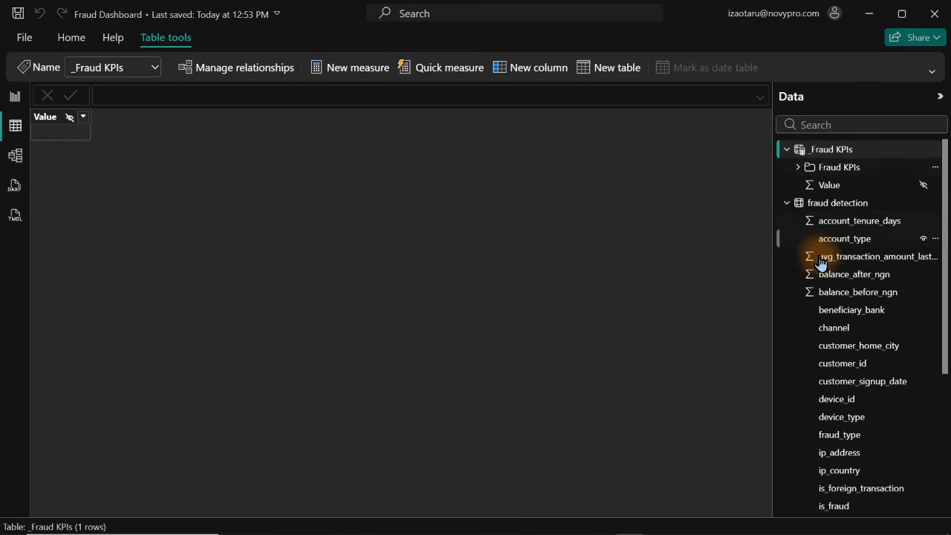
left_click(852, 292)
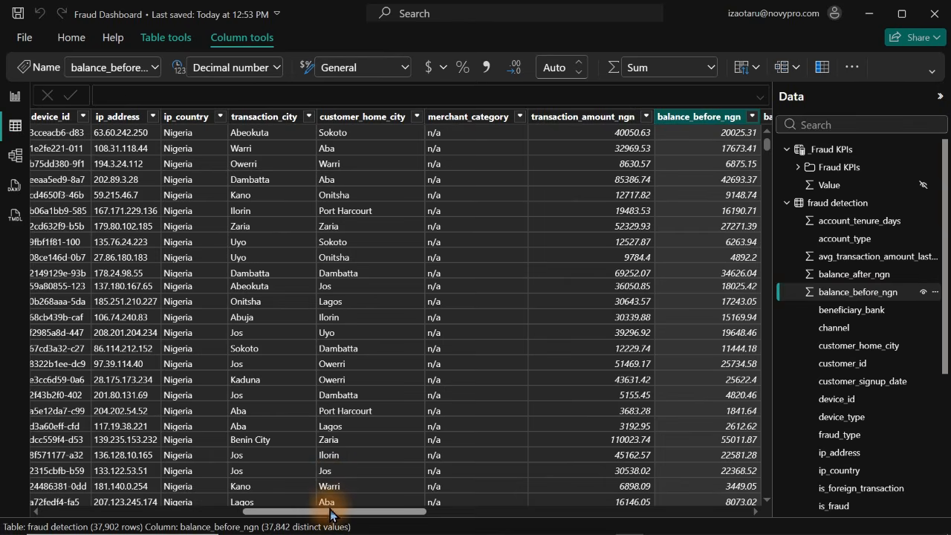
left_click_drag(331, 511, 698, 480)
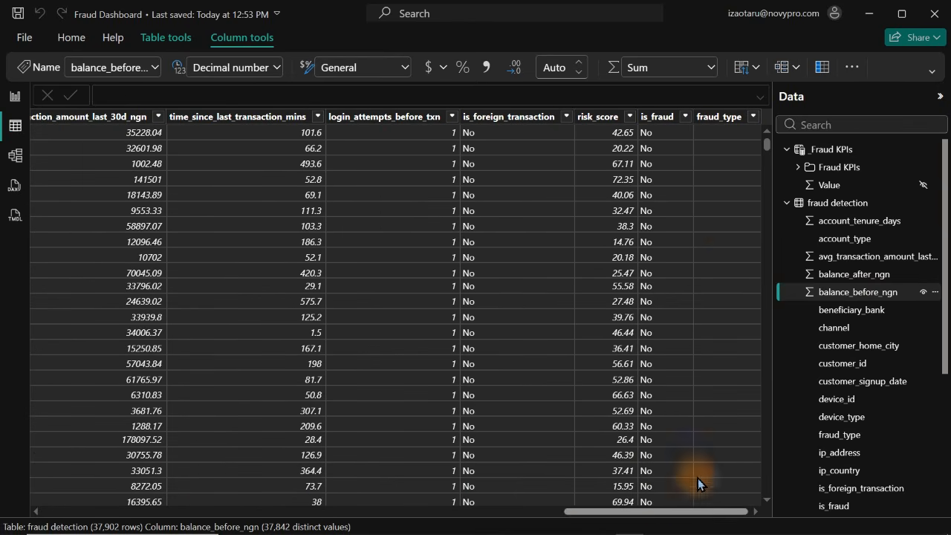
left_click(736, 119)
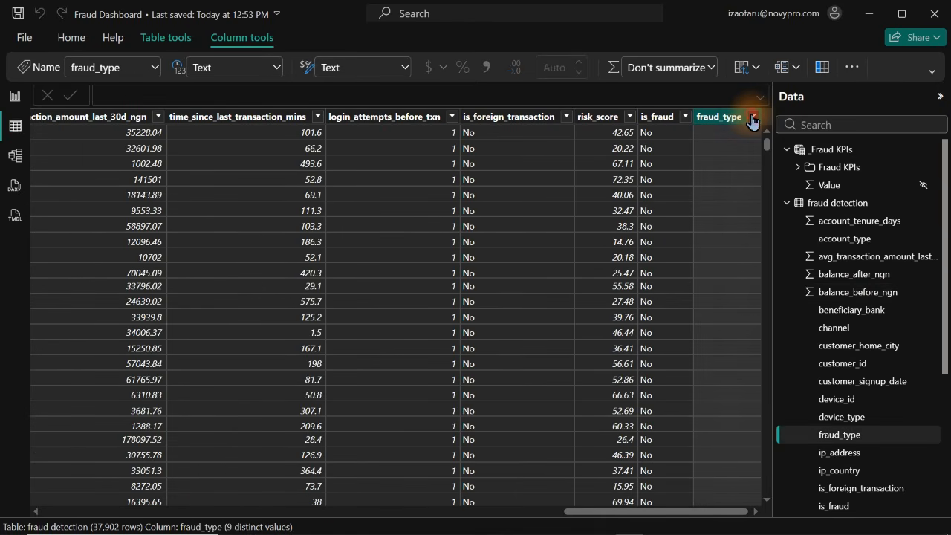
left_click(753, 118)
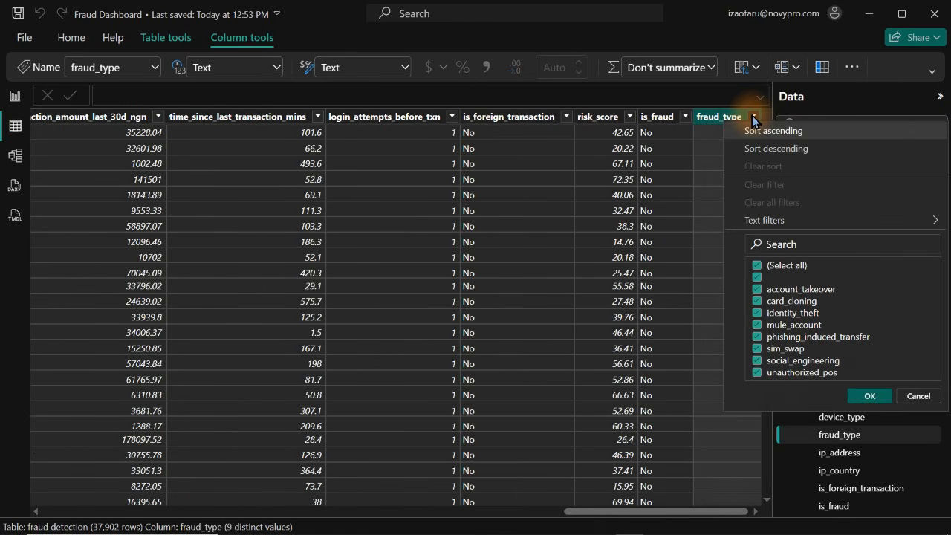
left_click(706, 130)
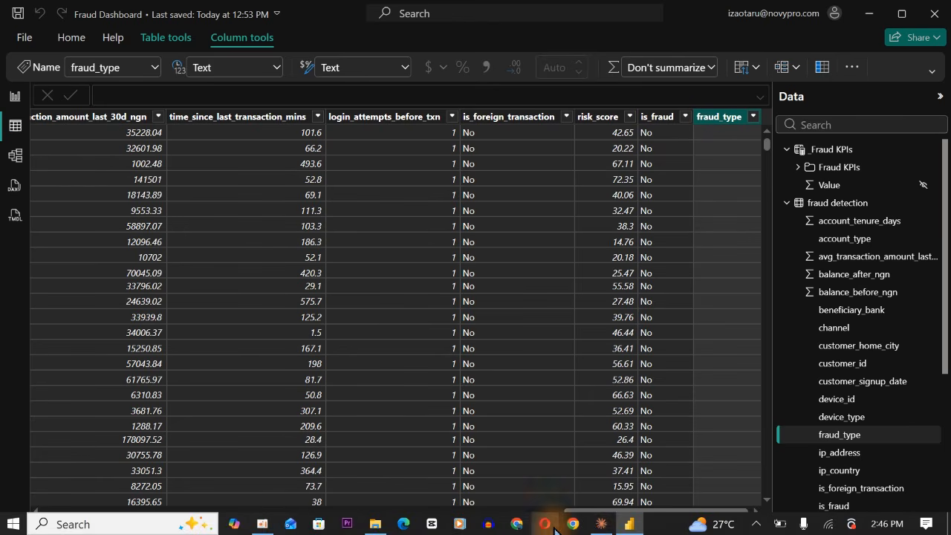
Switch to Claude and dictate and send a request for a tenure bucket column using SWITCH, grouping 0-30, 31-90, 91-365 and 365+ days
left_click(601, 524)
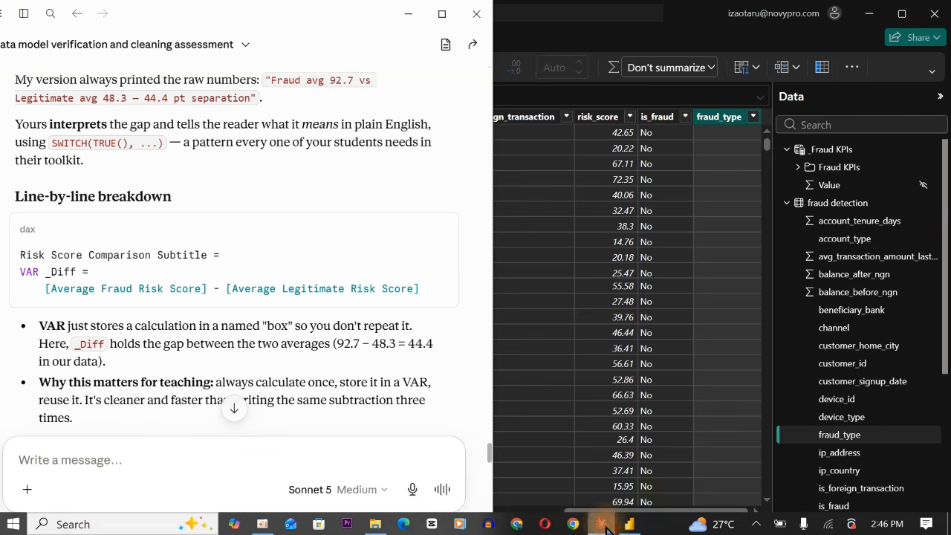
left_click(413, 492)
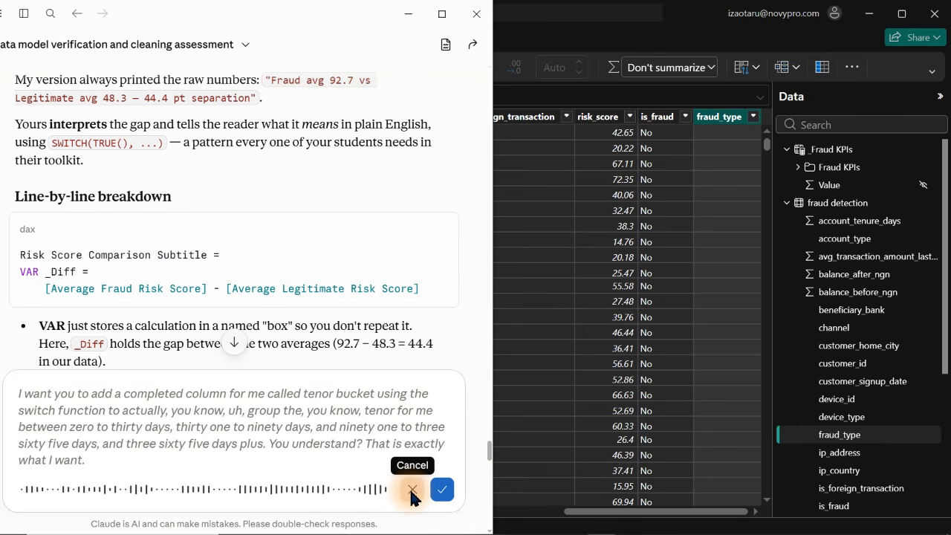
left_click(443, 489)
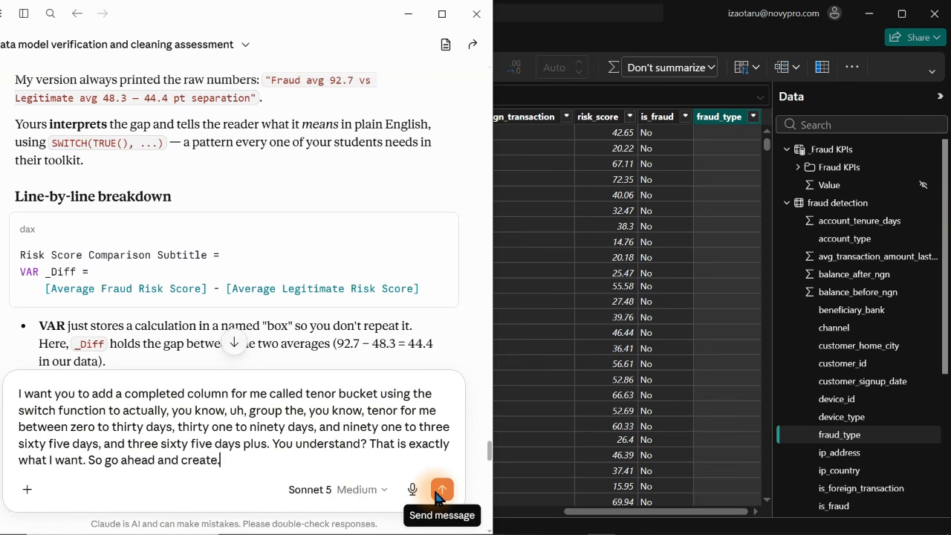
left_click(441, 490)
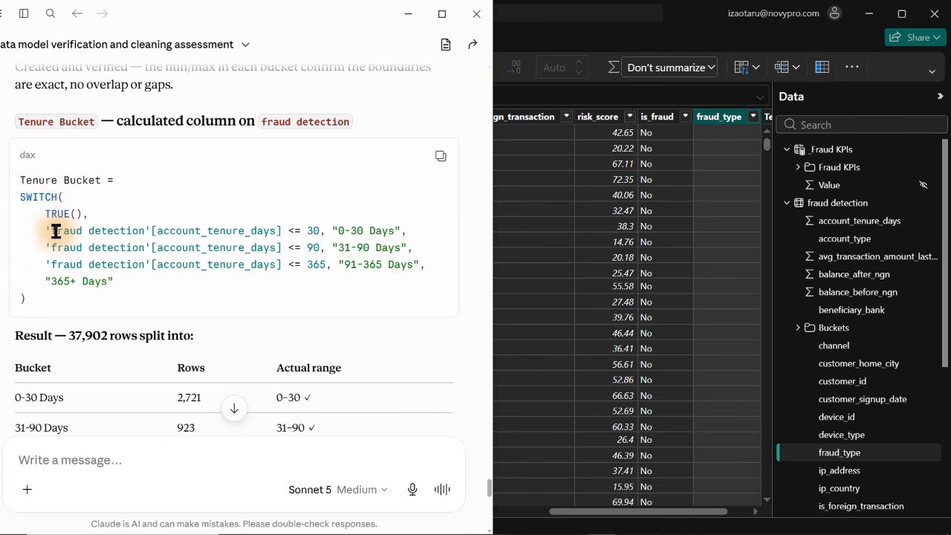
Review Claude's Tenure Bucket formula, then return to Power BI and open the new column in the fraud detection table
left_click_drag(55, 231, 407, 229)
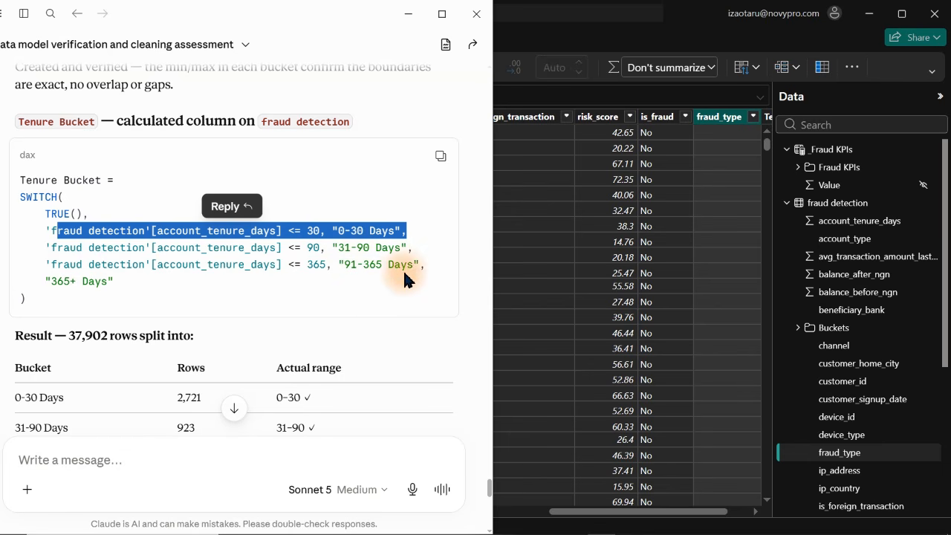
left_click(80, 293)
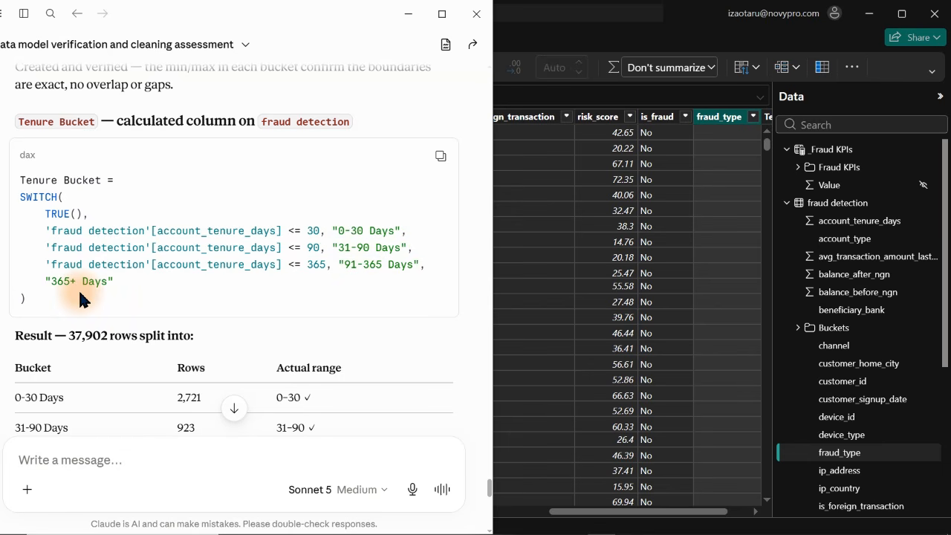
left_click(722, 129)
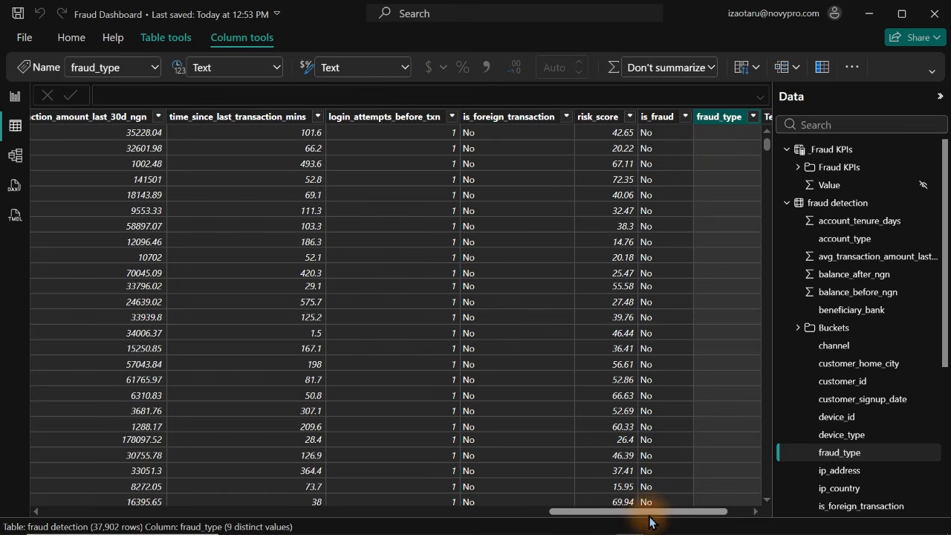
left_click(738, 513)
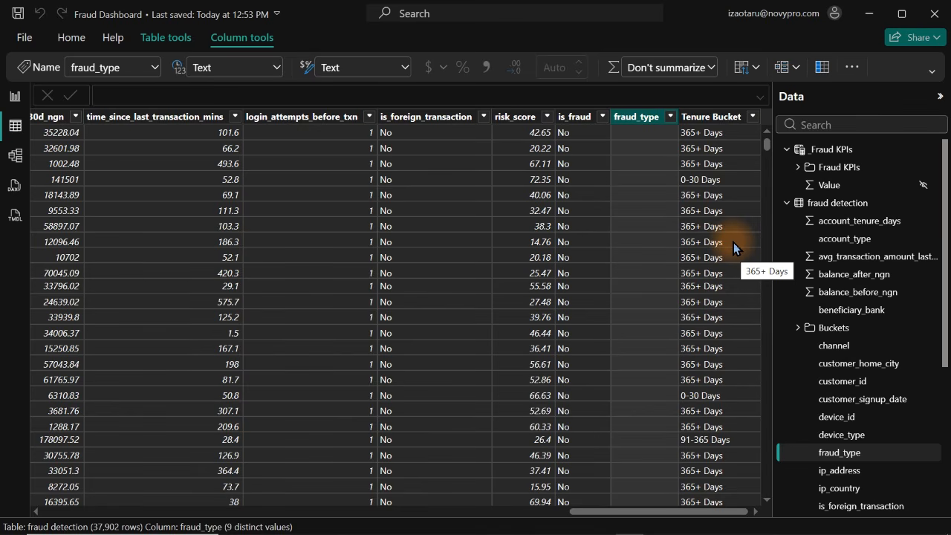
left_click(717, 124)
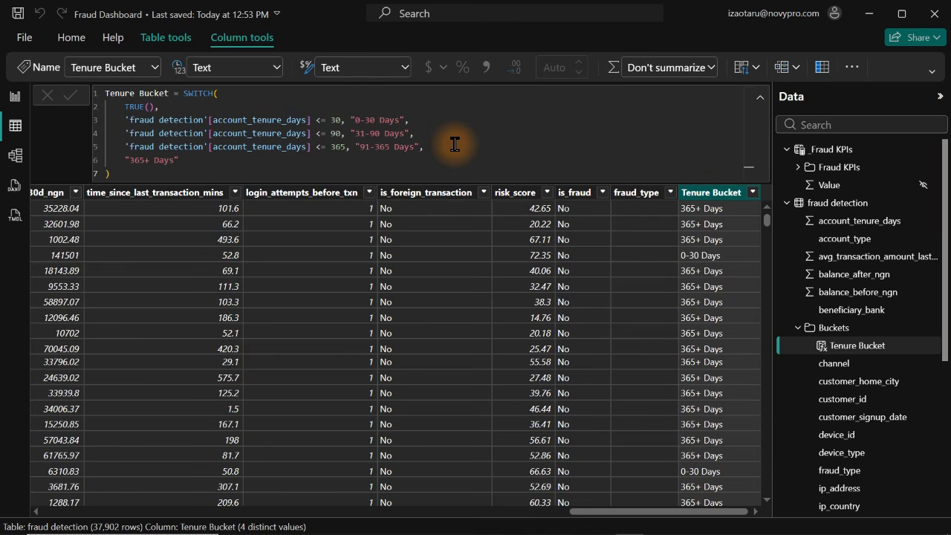
Put the SWITCH function on its own line in the Tenure Bucket formula and enlarge the formula text
left_click(179, 92)
key("shift+Return")
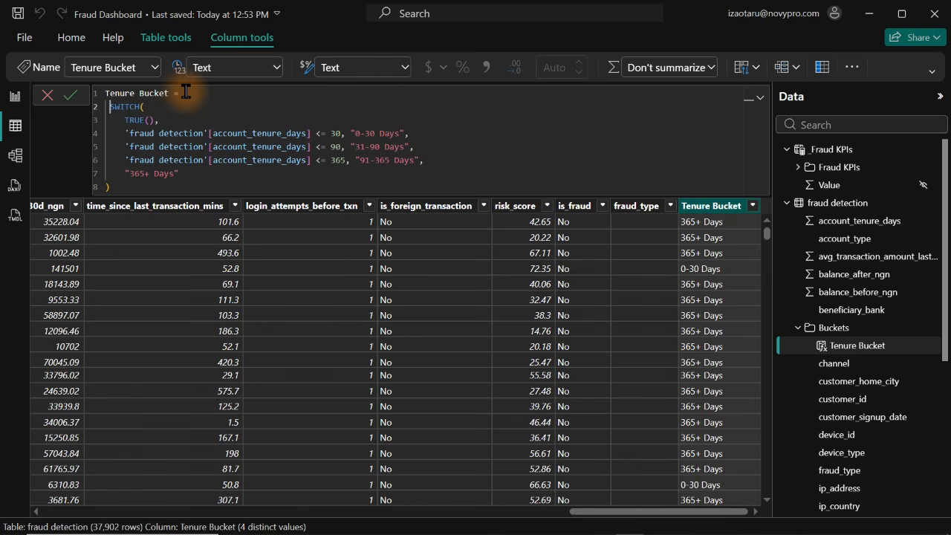
scroll(191, 92, "up", 1, "ctrl")
scroll(189, 91, "up", 1)
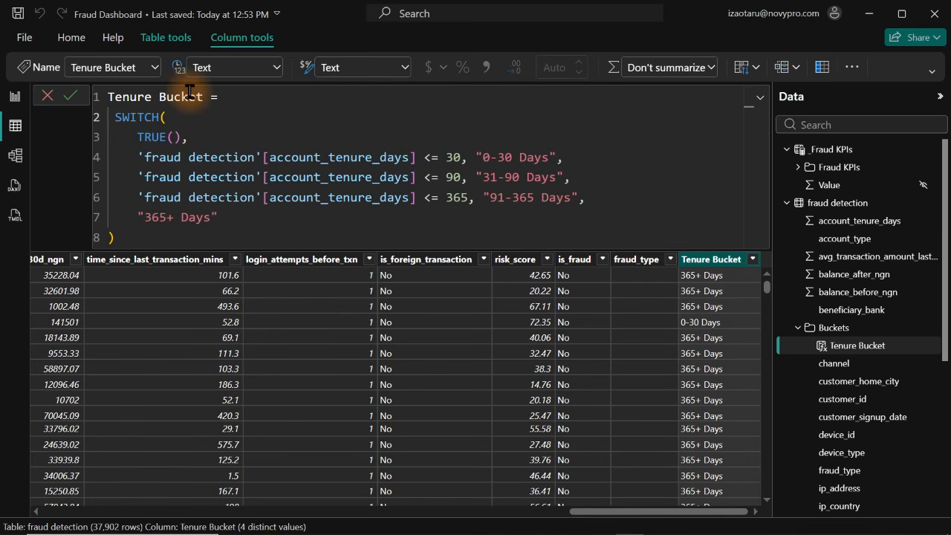
Declare a _Tenure variable above the SWITCH function, set to the copied 'fraud detection'[account_tenure_days] reference
left_click_drag(422, 156, 137, 158)
key("ctrl+c")
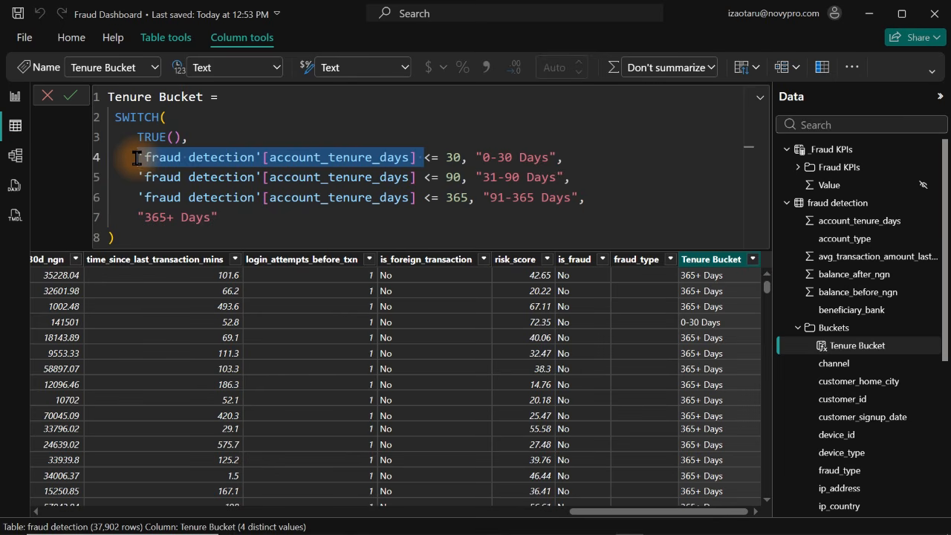
left_click(226, 94)
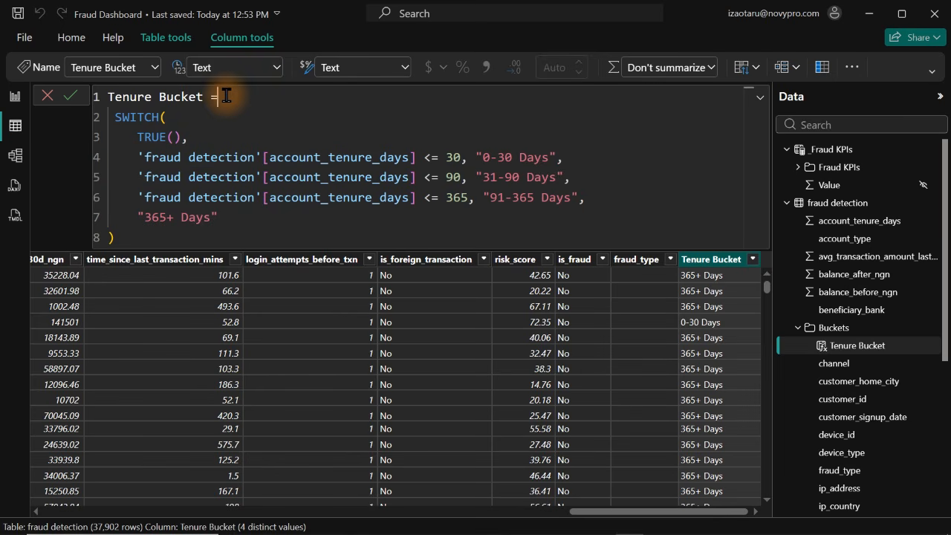
key("Return")
type("var")
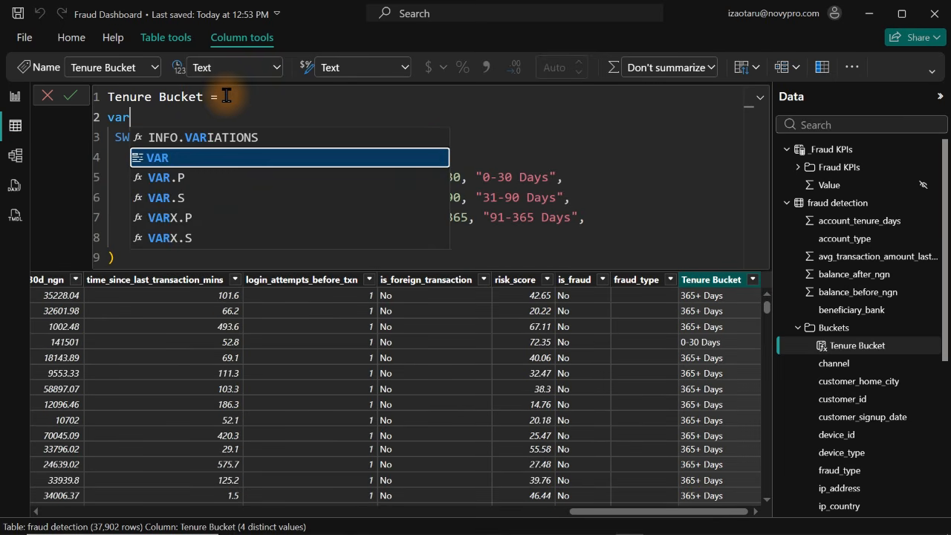
key("Tab")
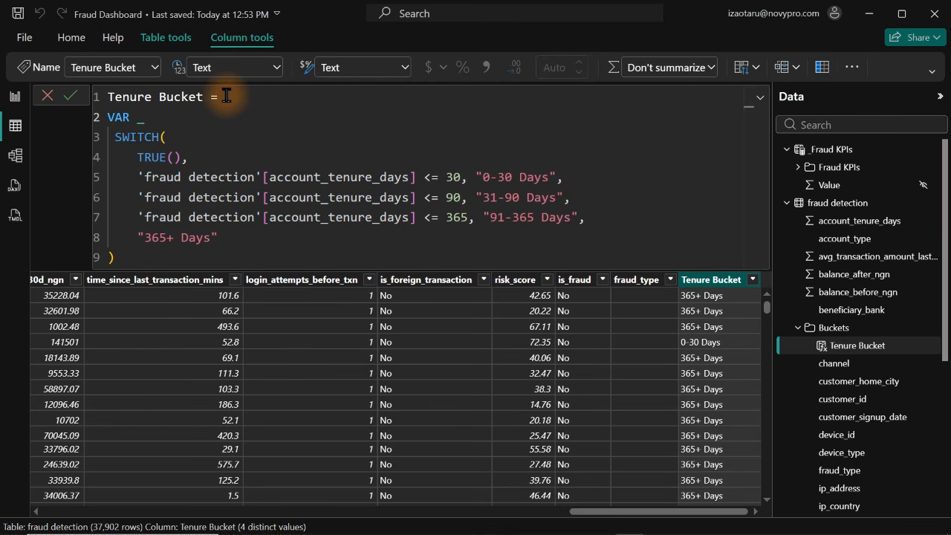
type("_Tenure =")
key("ctrl+v")
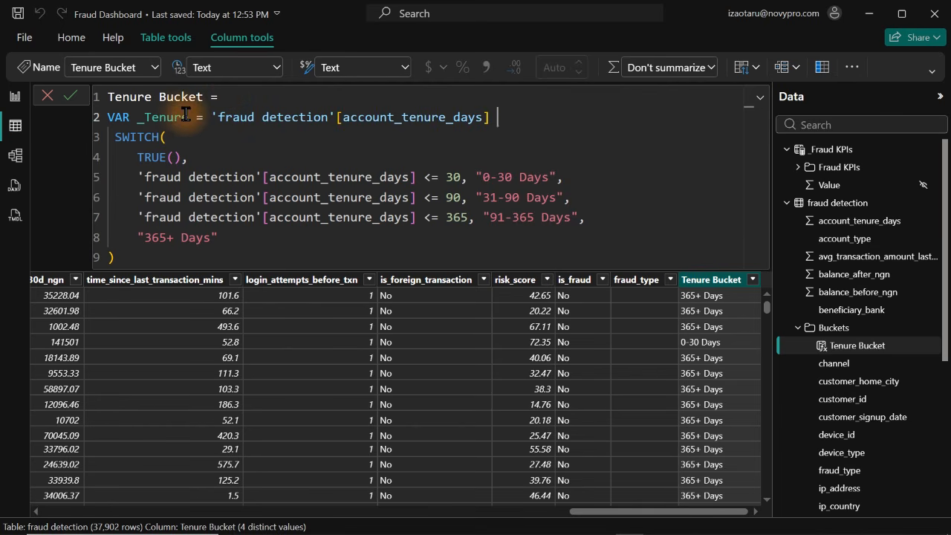
Replace the three 'fraud detection'[account_tenure_days] references in the SWITCH conditions with the _Tenure variable
left_click_drag(187, 117, 134, 119)
key("ctrl+c")
left_click_drag(416, 177, 134, 179)
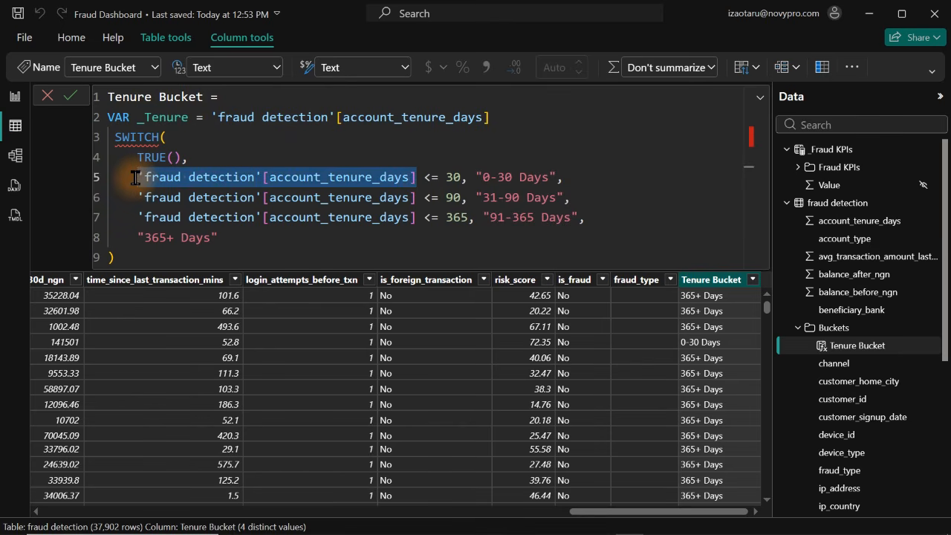
key("ctrl+v")
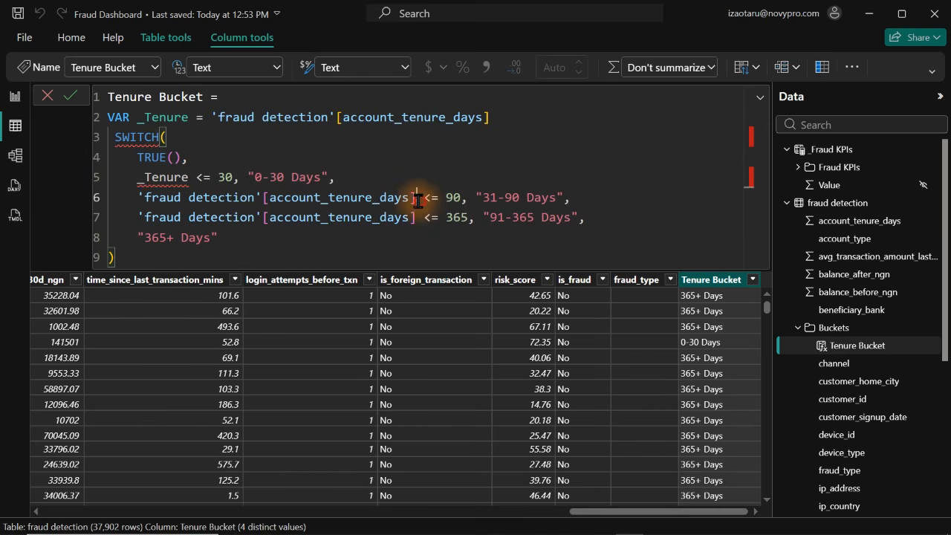
left_click_drag(418, 200, 135, 202)
key("ctrl+v")
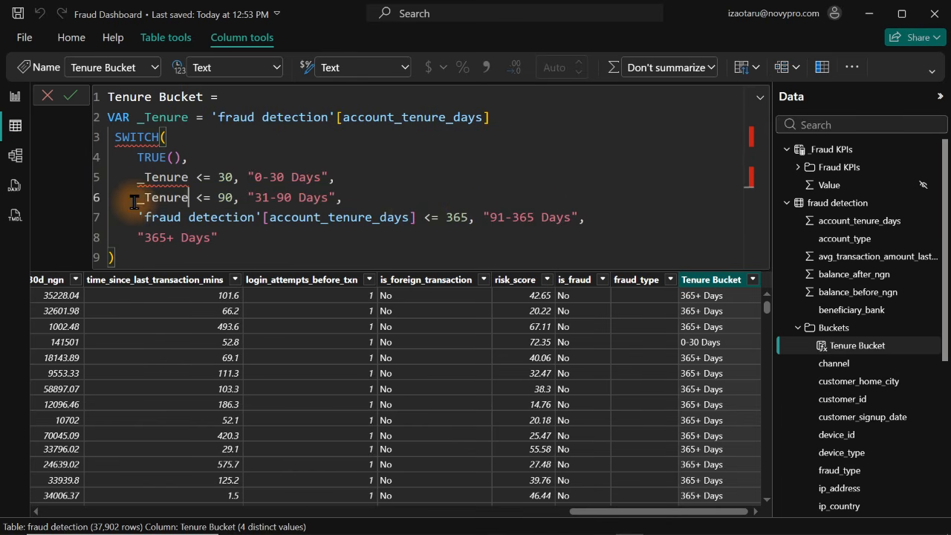
left_click_drag(414, 217, 131, 216)
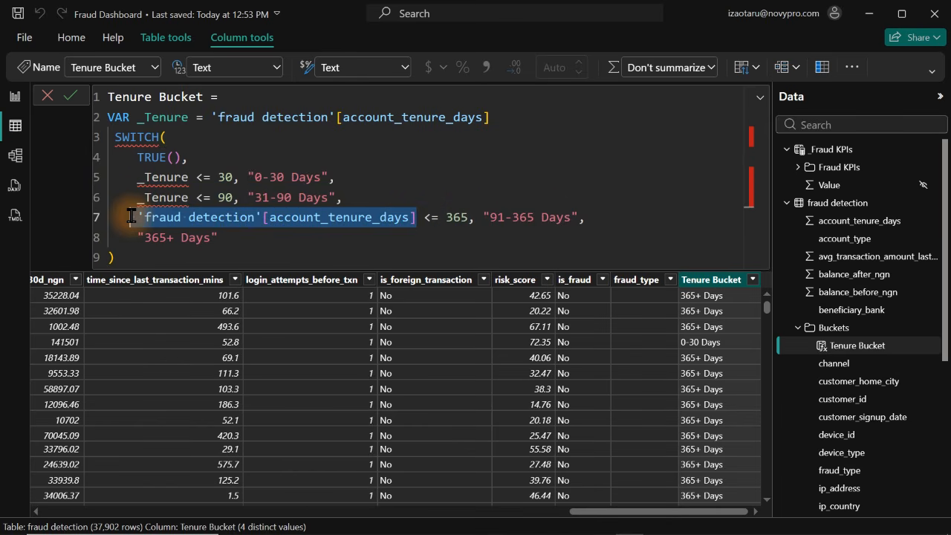
key("ctrl+v")
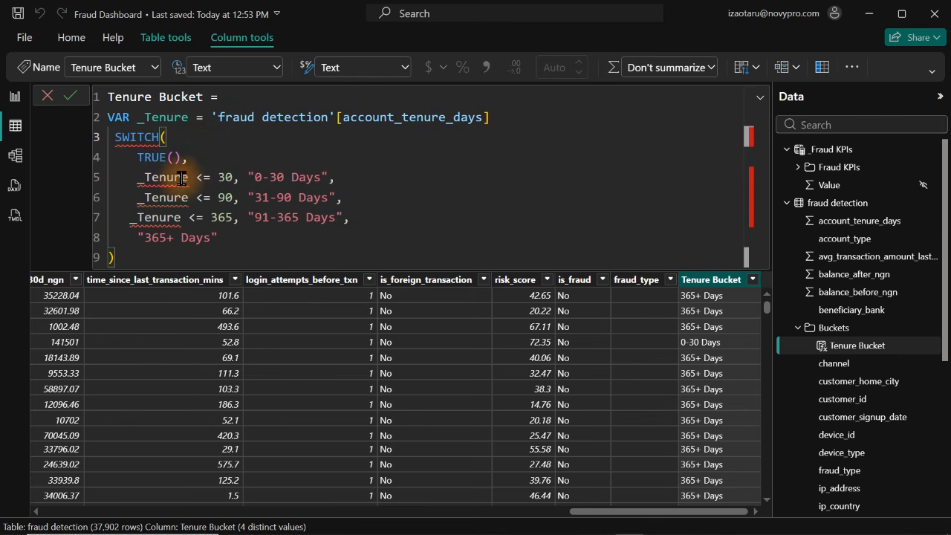
Add a RETURN line between the _Tenure variable declaration and the SWITCH function
mouse_move(209, 176)
type("TRUE(),")
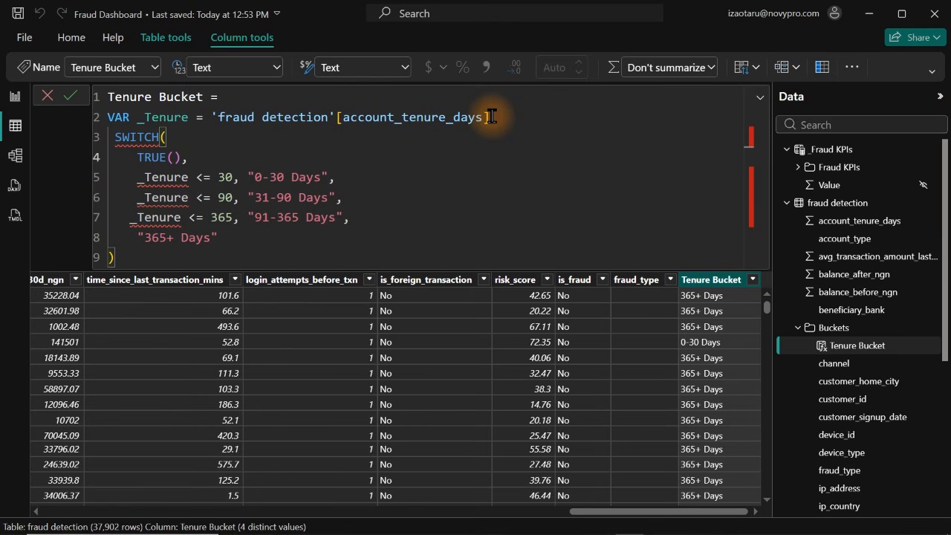
left_click(491, 117)
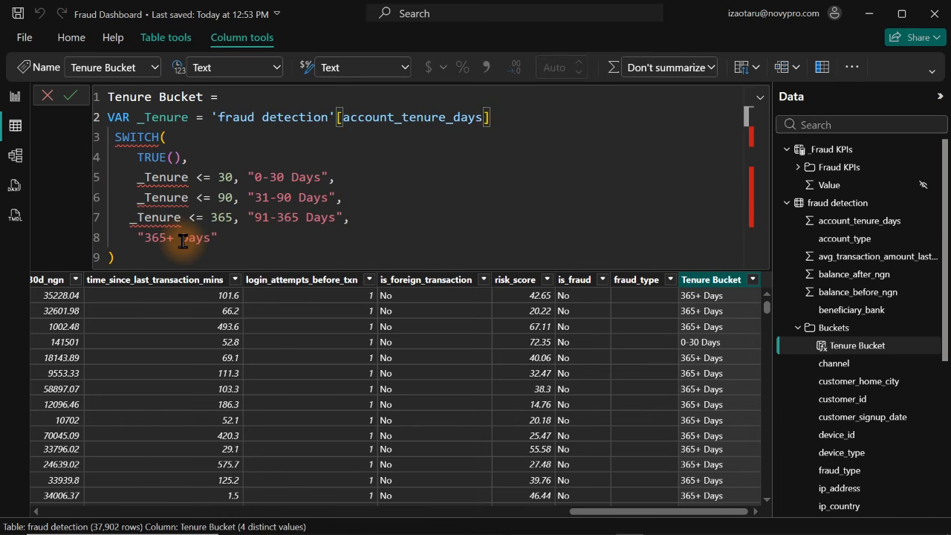
key("Return")
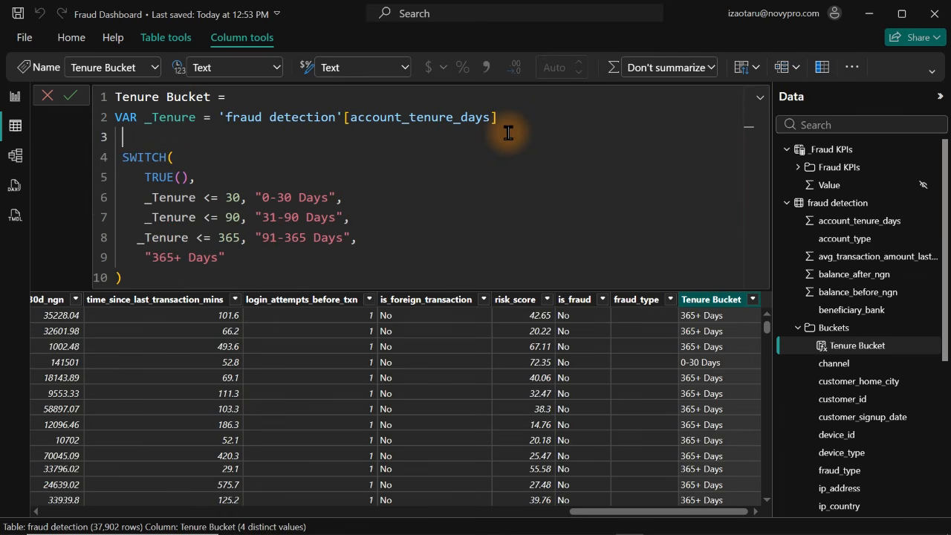
type("ret")
key("Tab")
left_click(503, 177)
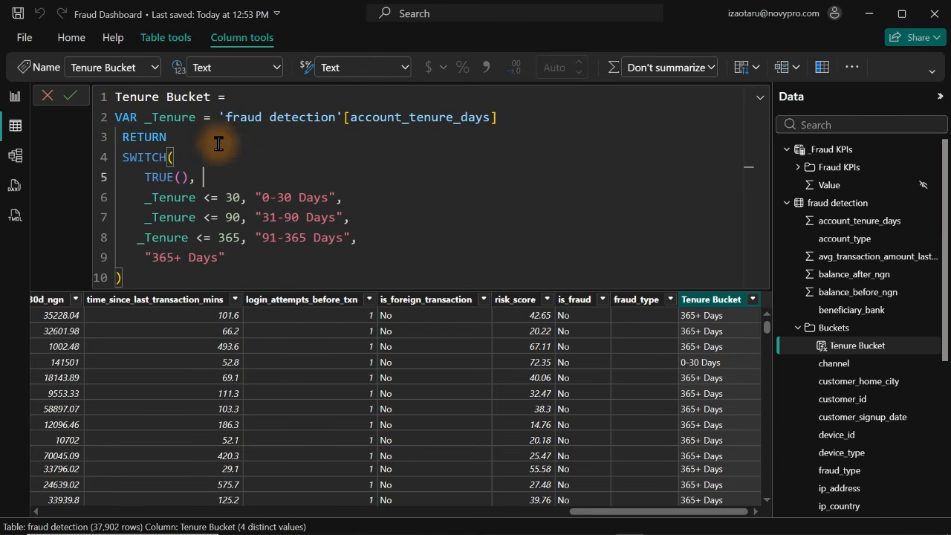
Indent the VAR line and the whole RETURN and SWITCH block of the Tenure Bucket formula, and commit it
double_click(136, 122)
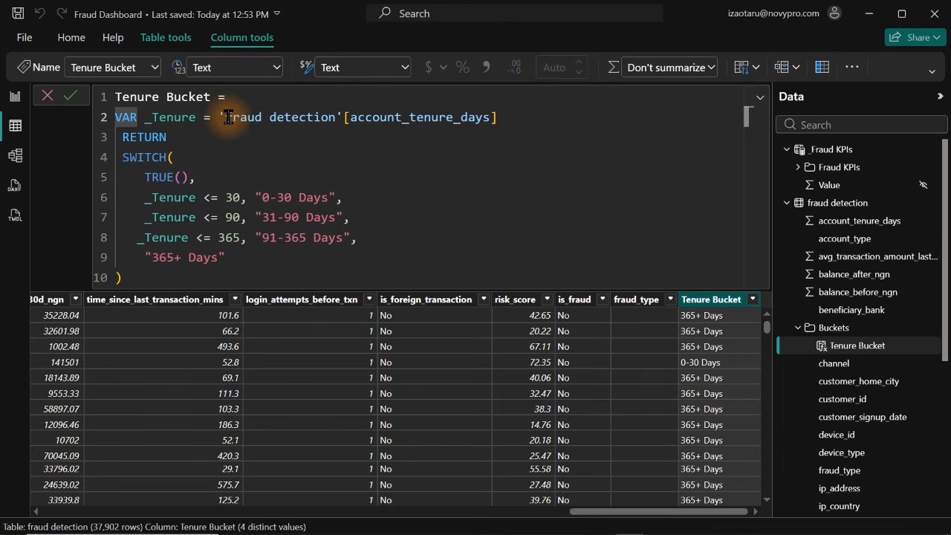
key("Tab")
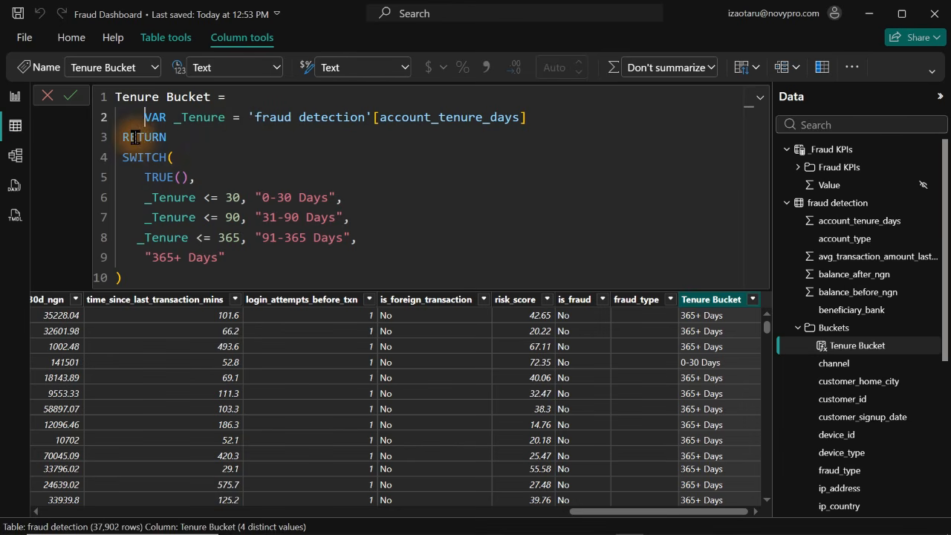
left_click_drag(119, 137, 289, 294)
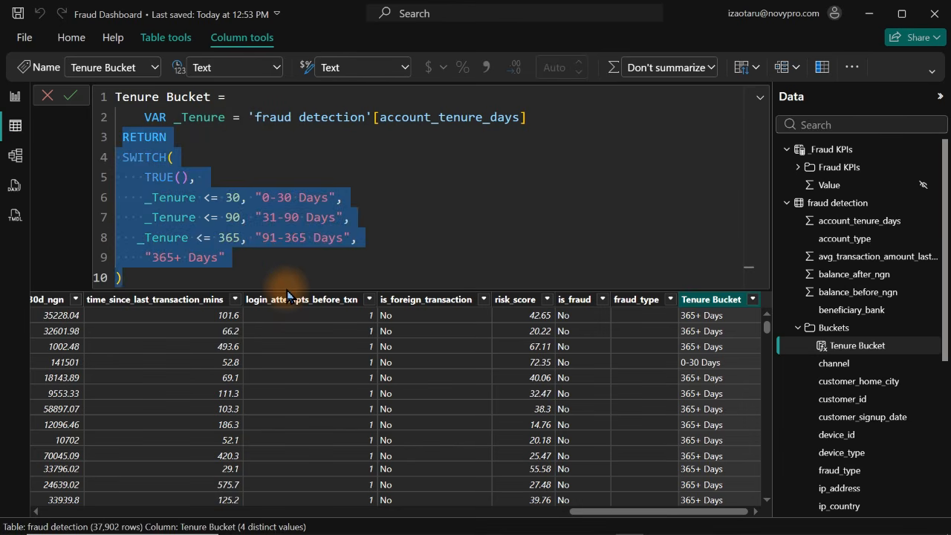
key("Tab")
left_click(461, 195)
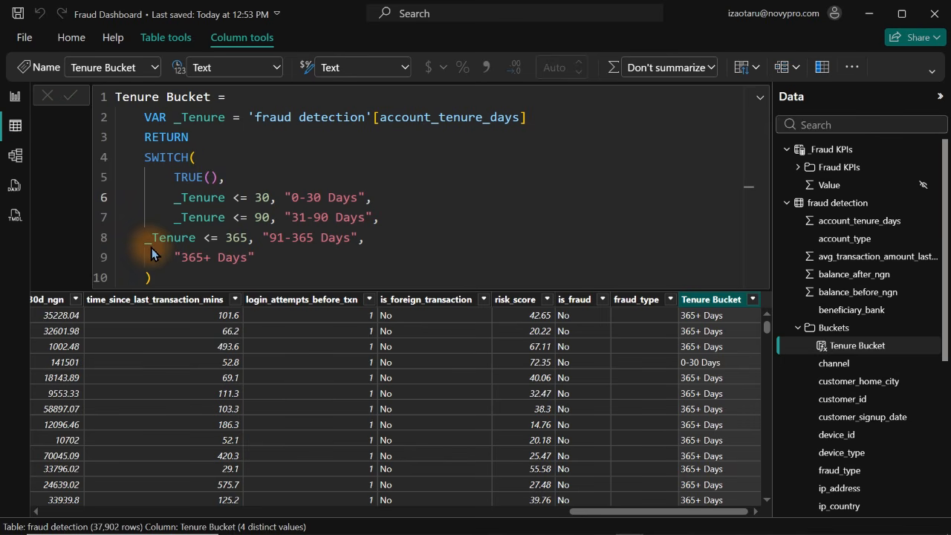
key("Return")
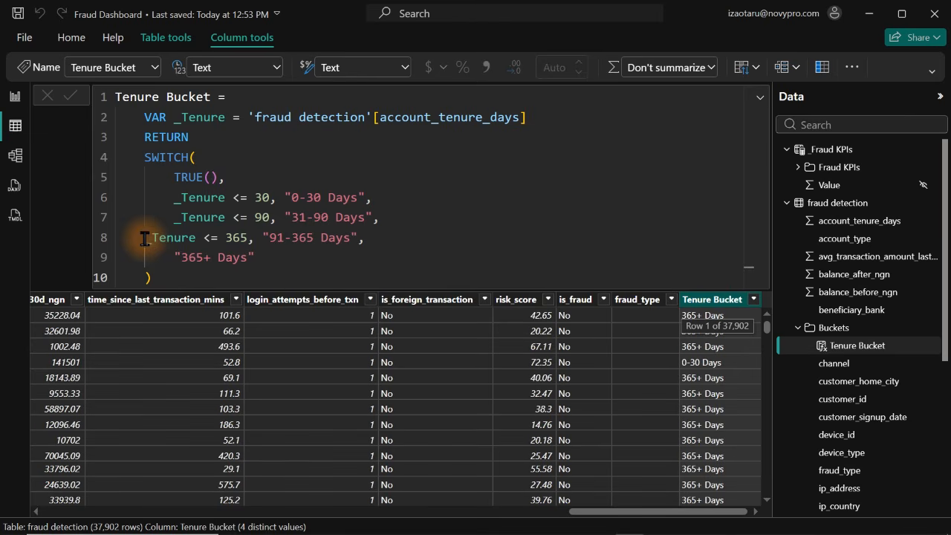
Indent the _Tenure <= 365 line to align with the other SWITCH conditions, and commit the Tenure Bucket formula
left_click(148, 239)
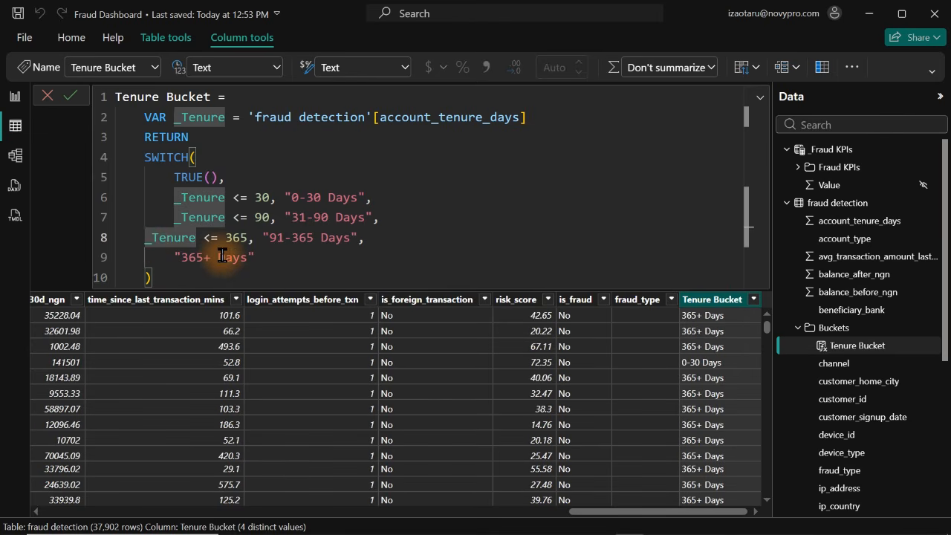
key("Tab")
left_click(427, 249)
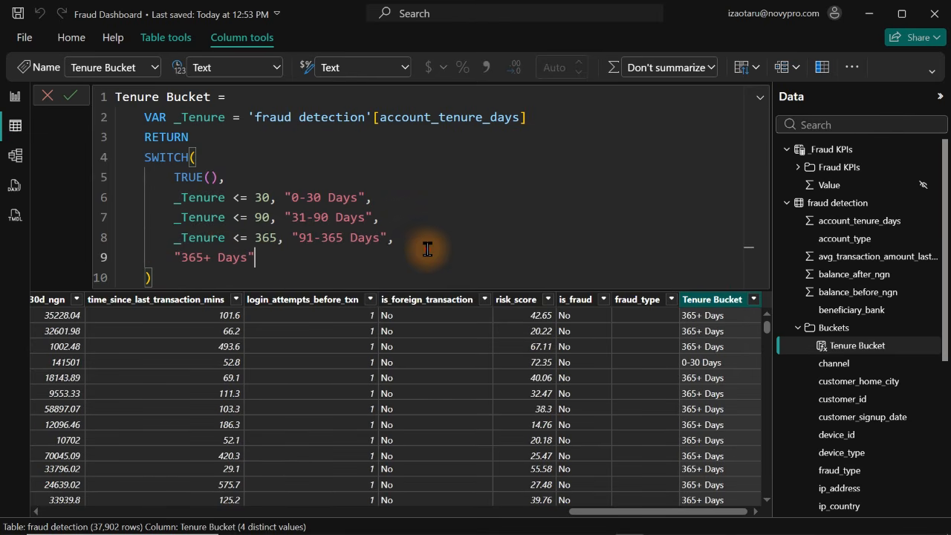
key("Return")
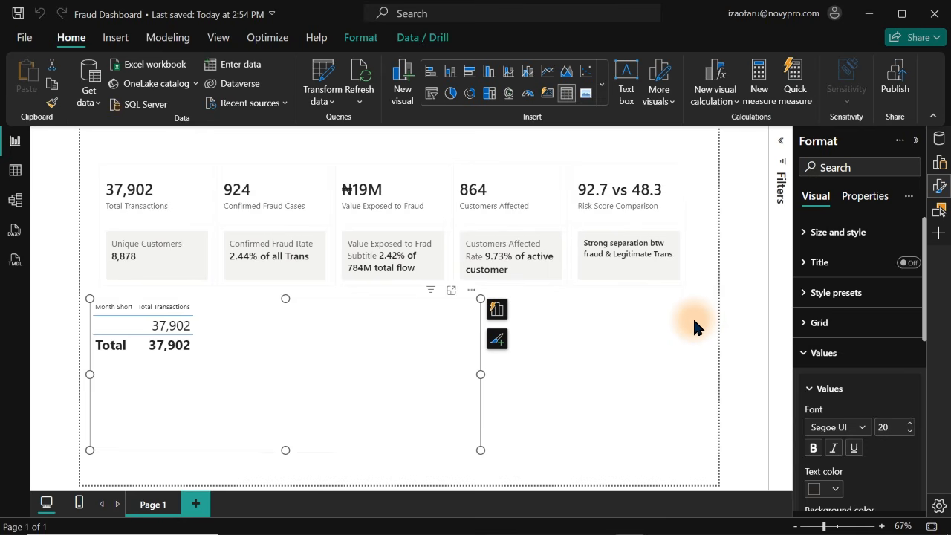
Change the fraud detection to Calendar relationship to use the Transaction Date column instead of timestamp, make it active and save it
left_click(694, 327)
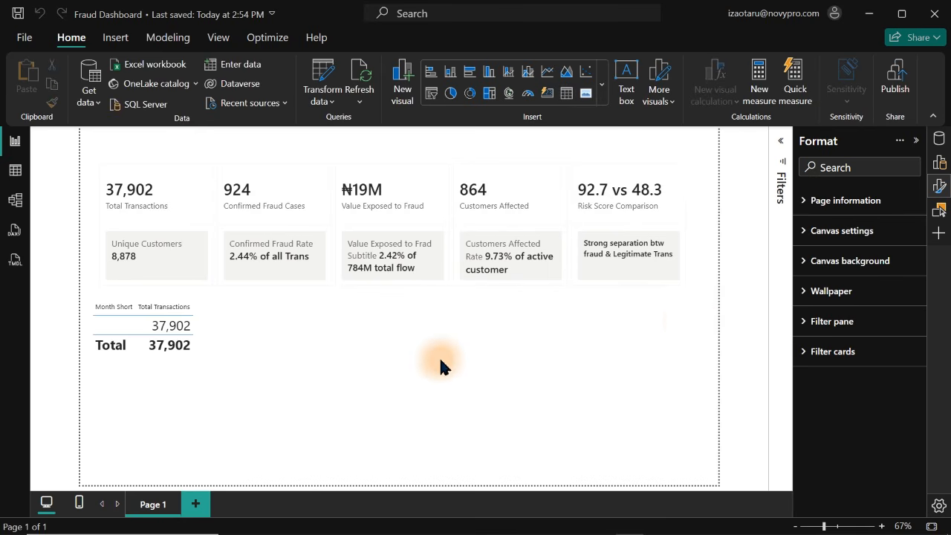
left_click(180, 312)
left_click(15, 200)
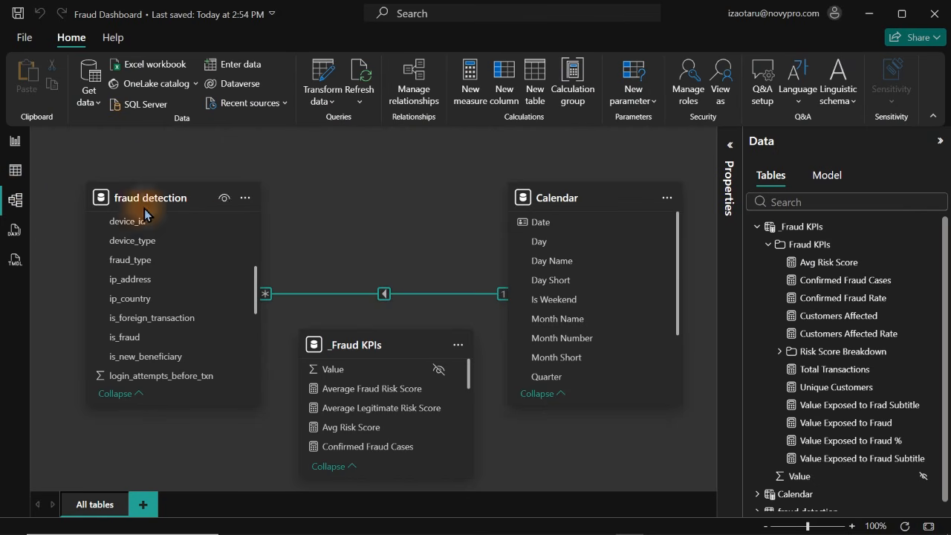
double_click(399, 295)
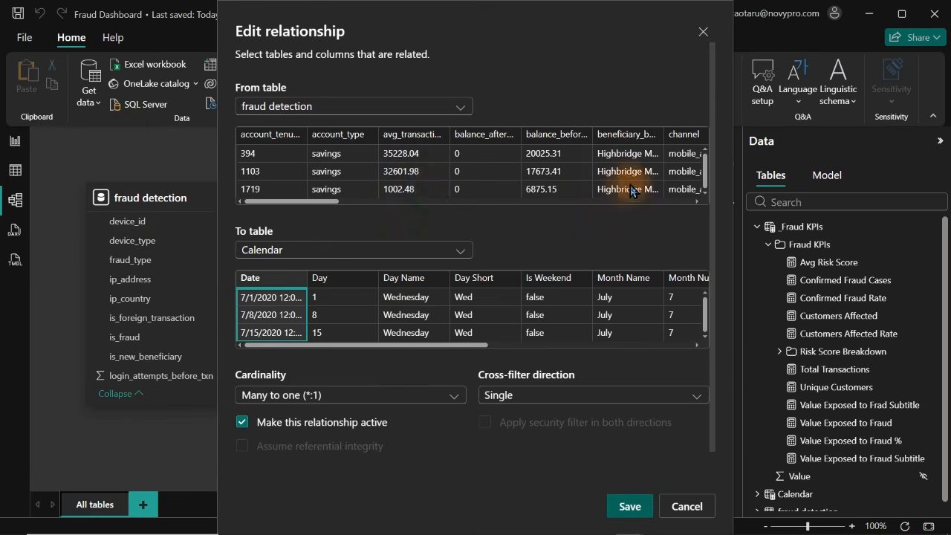
left_click_drag(307, 202, 802, 216)
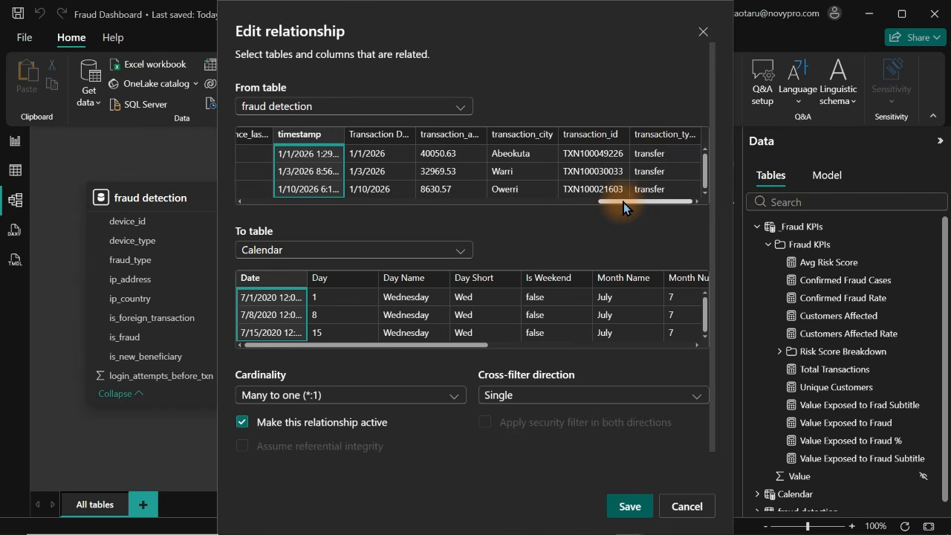
left_click(385, 135)
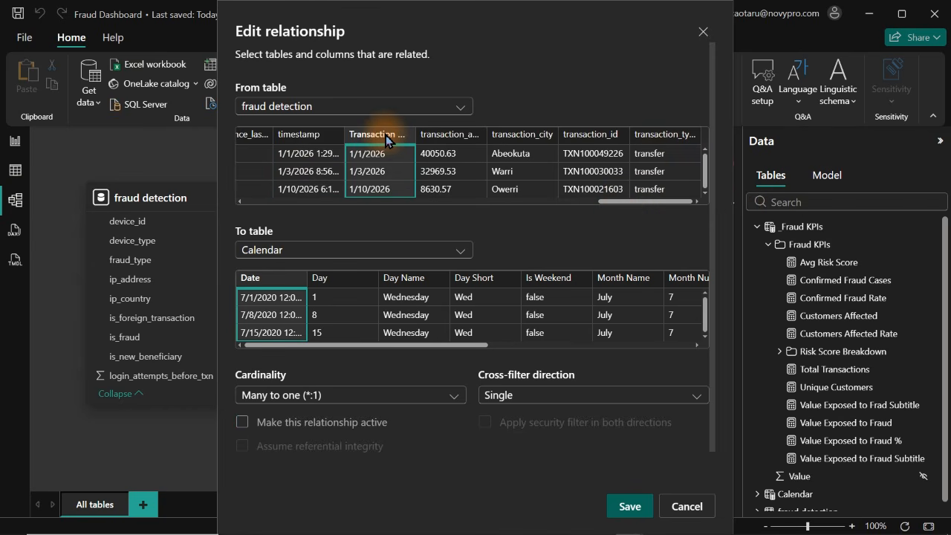
left_click(242, 422)
left_click(629, 509)
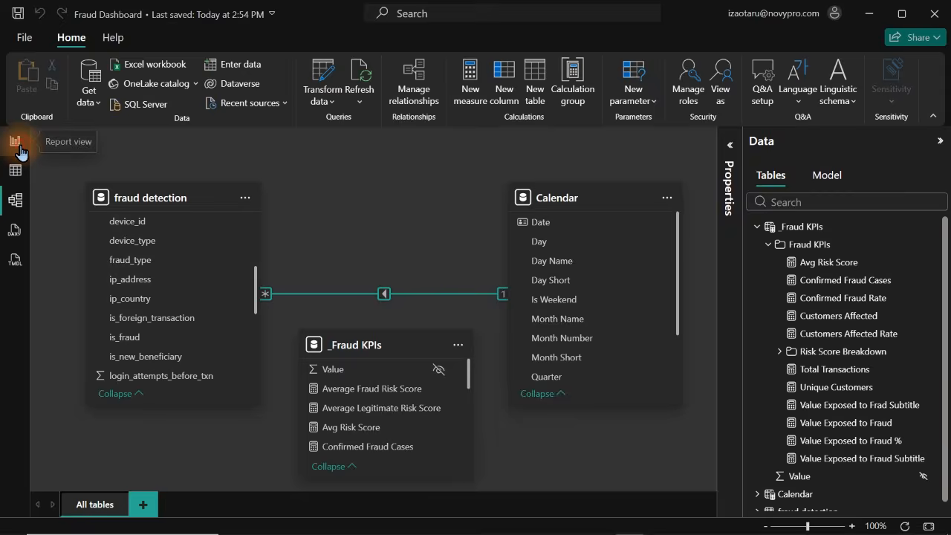
Return to the report page and convert the monthly Total Transactions table into a line and stacked column chart
left_click(14, 141)
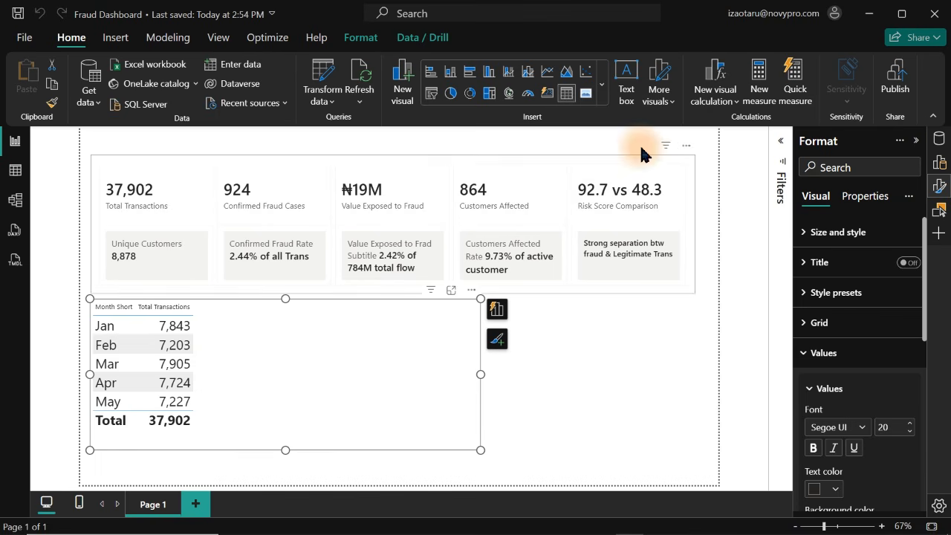
left_click(939, 186)
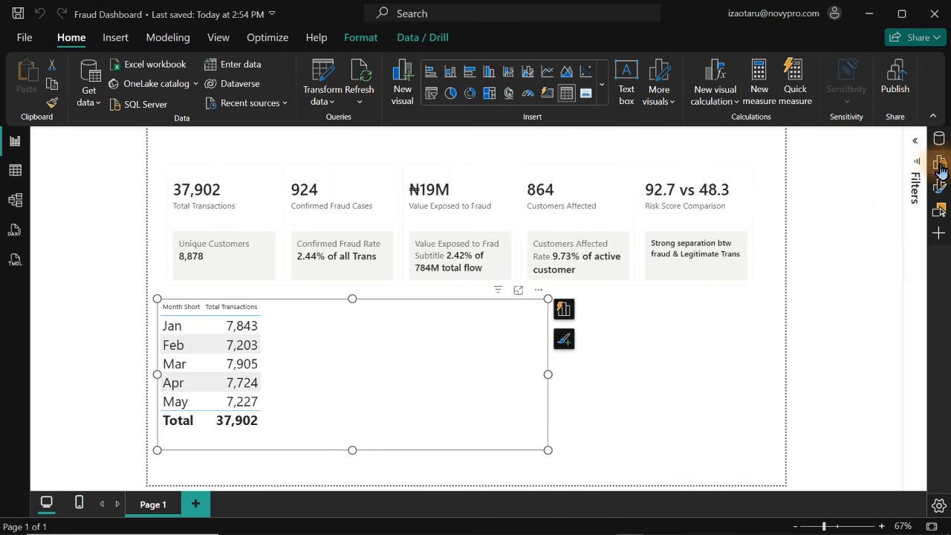
left_click(939, 162)
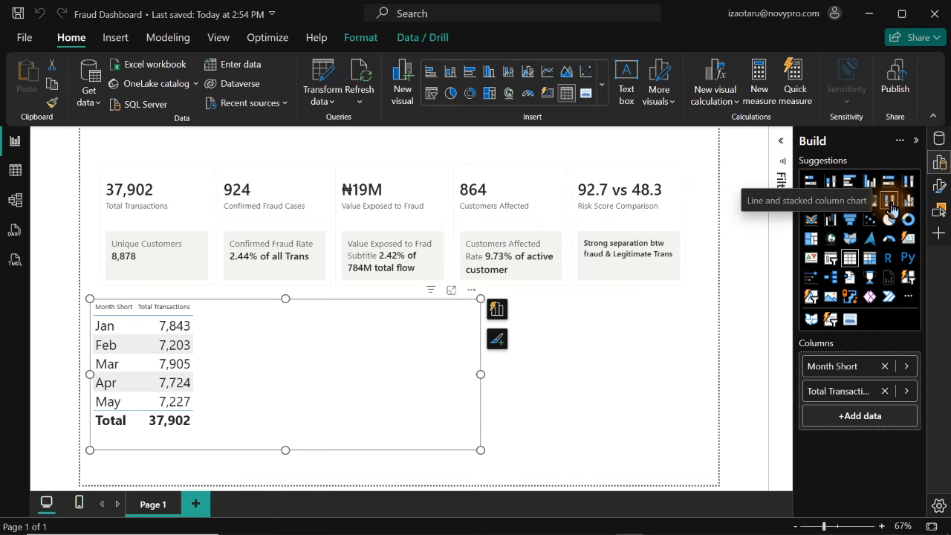
left_click(890, 201)
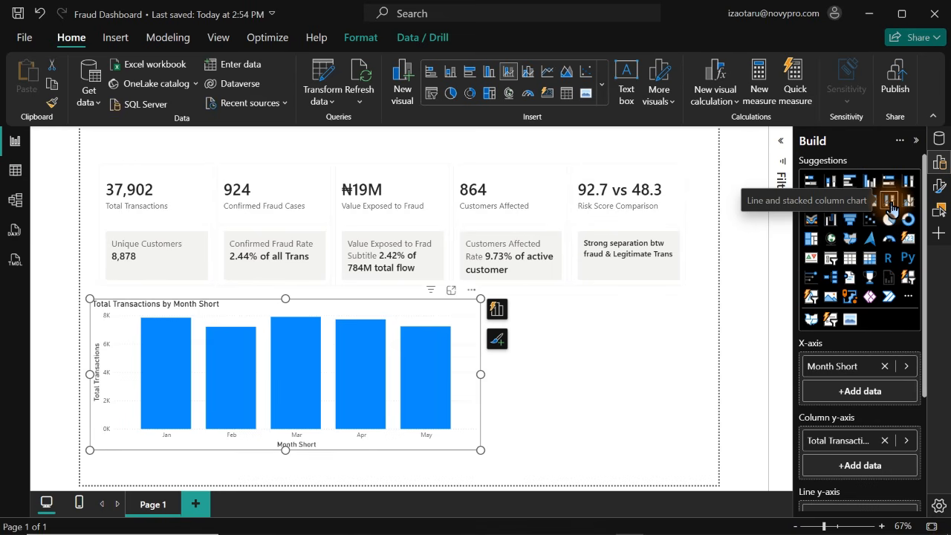
Search the data fields for "fraud ra" and add the Confirmed Fraud Rate measure to the monthly chart
left_click(940, 159)
left_click(940, 144)
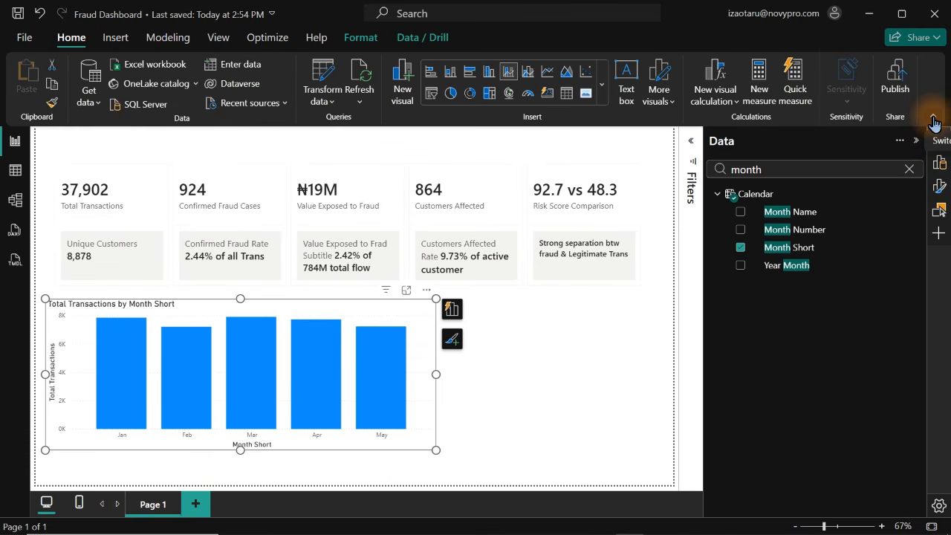
left_click(934, 122)
left_click(828, 124)
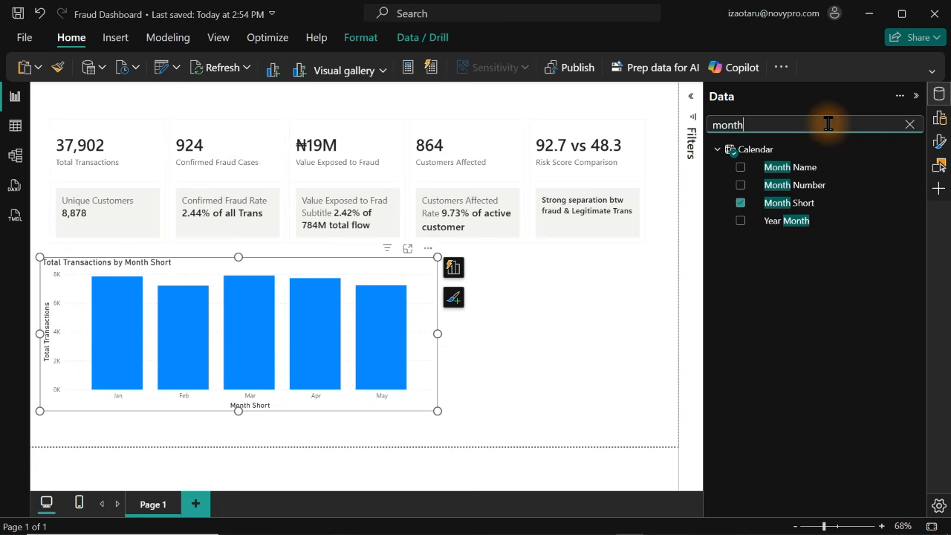
key("ctrl+a")
type("fr")
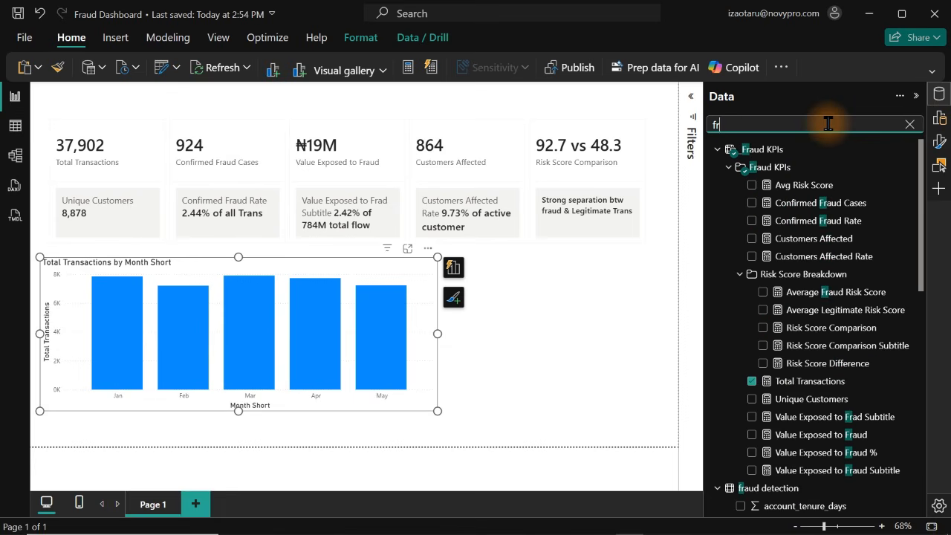
type("aud ra")
left_click(817, 184)
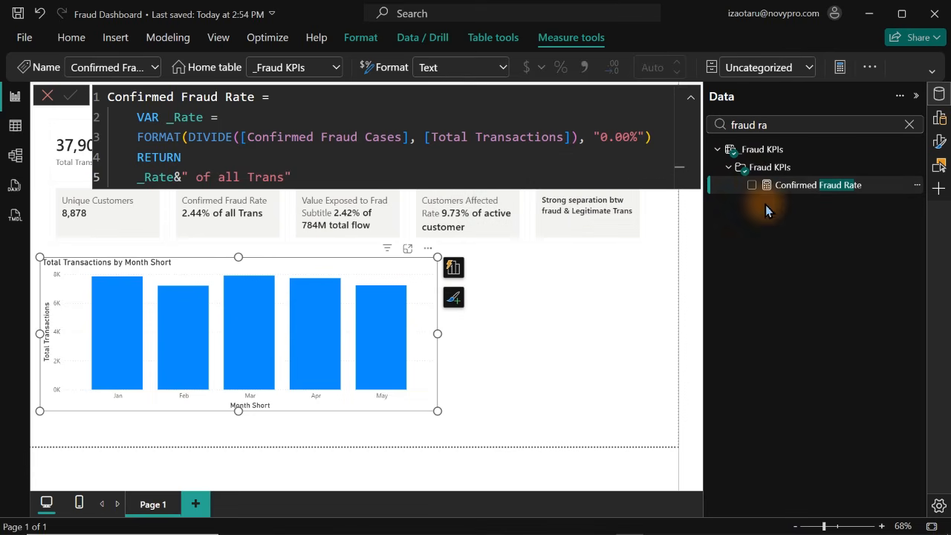
left_click(752, 186)
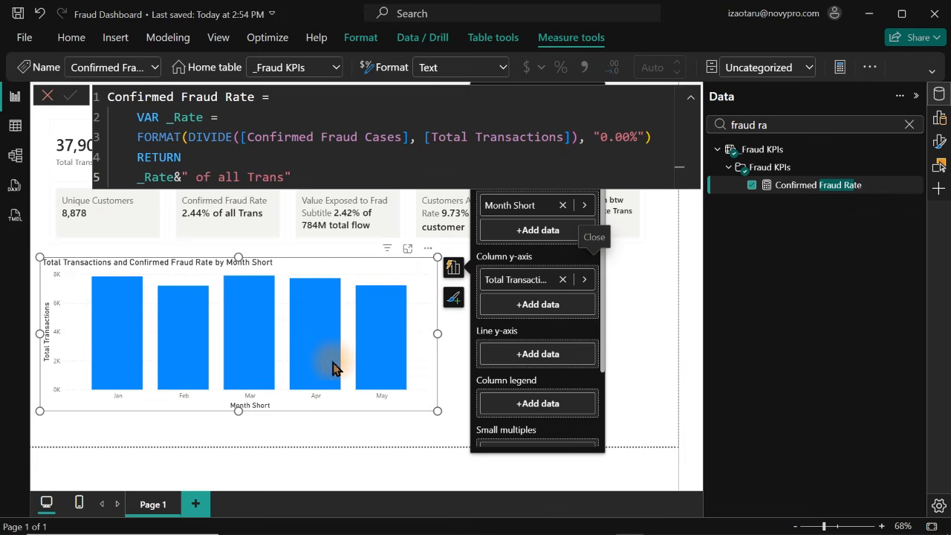
Copy the Confirmed Fraud Rate formula and paste it into a new measure in the _Fraud KPIs table
left_click_drag(600, 338, 603, 455)
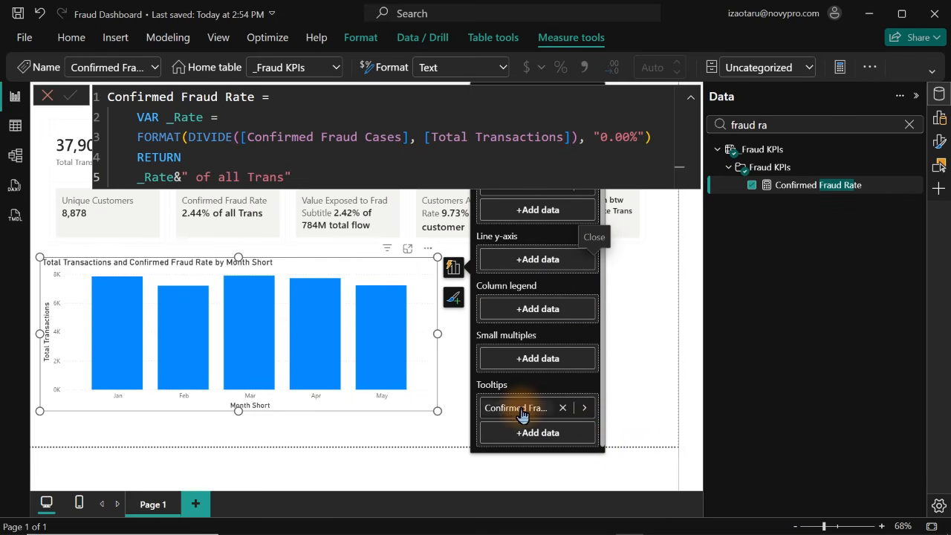
mouse_move(318, 343)
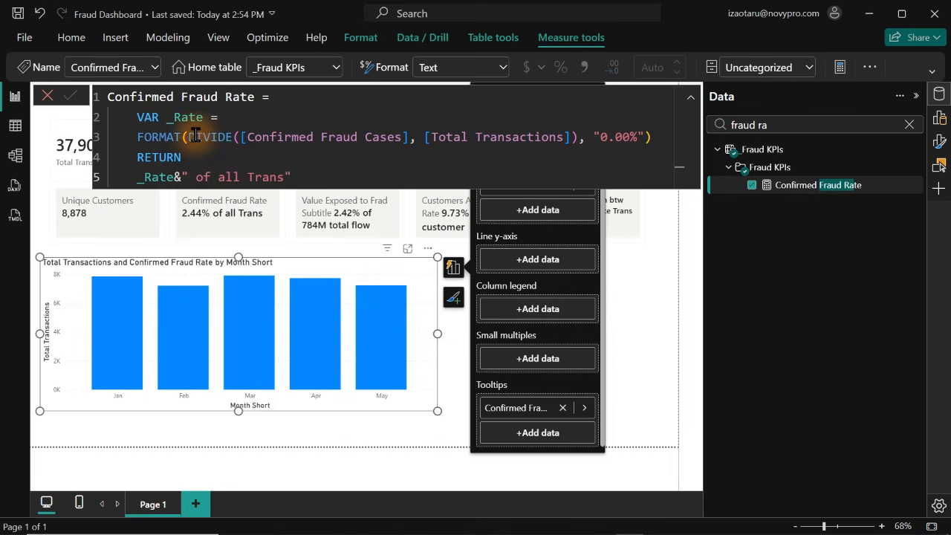
double_click(135, 135)
key("ctrl+a")
key("ctrl+c")
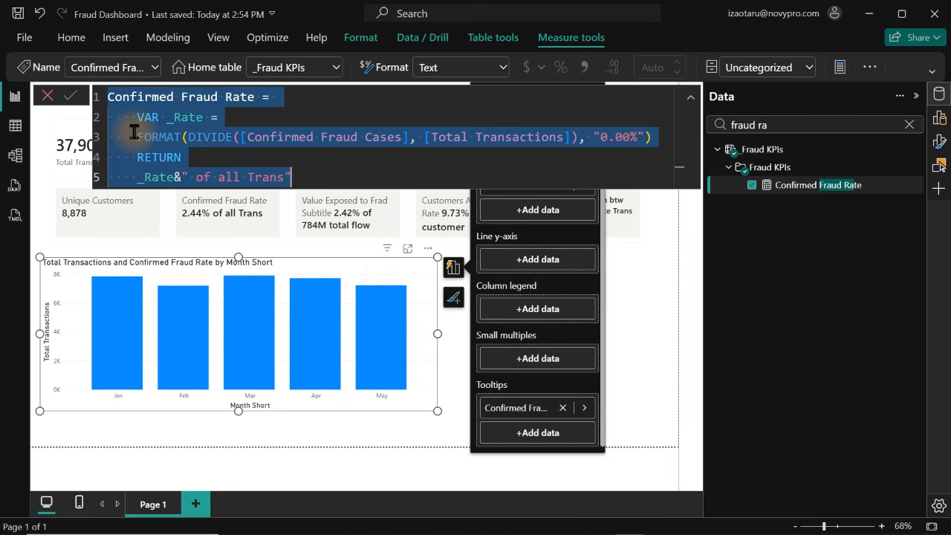
left_click(47, 95)
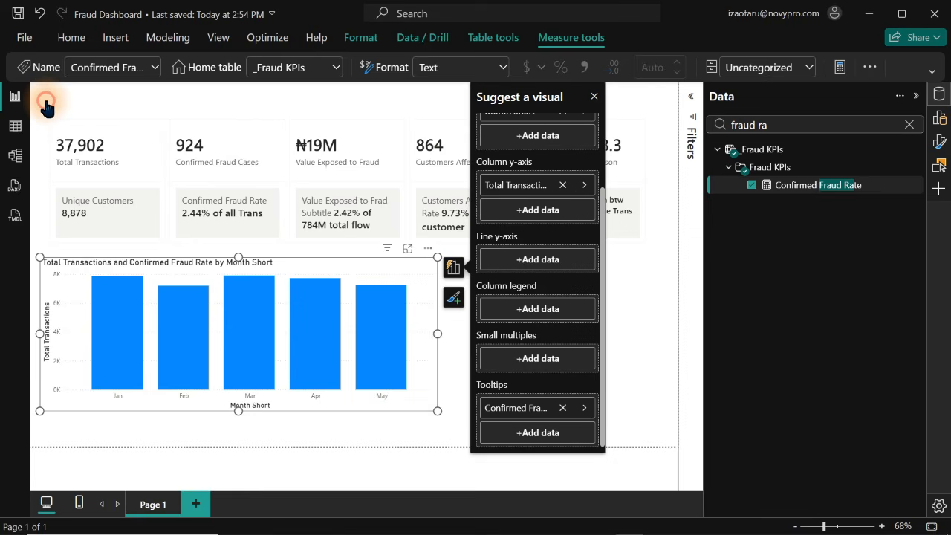
right_click(827, 187)
left_click(718, 235)
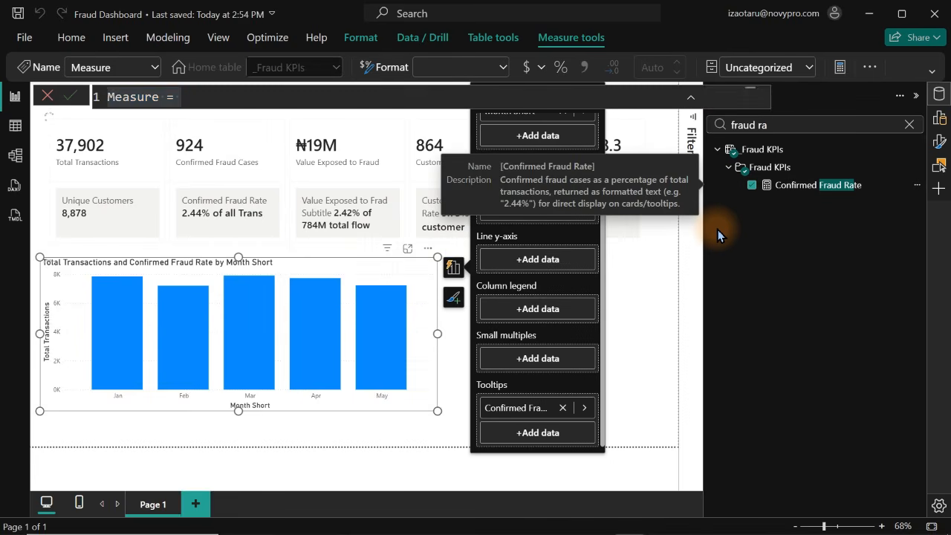
key("ctrl+v")
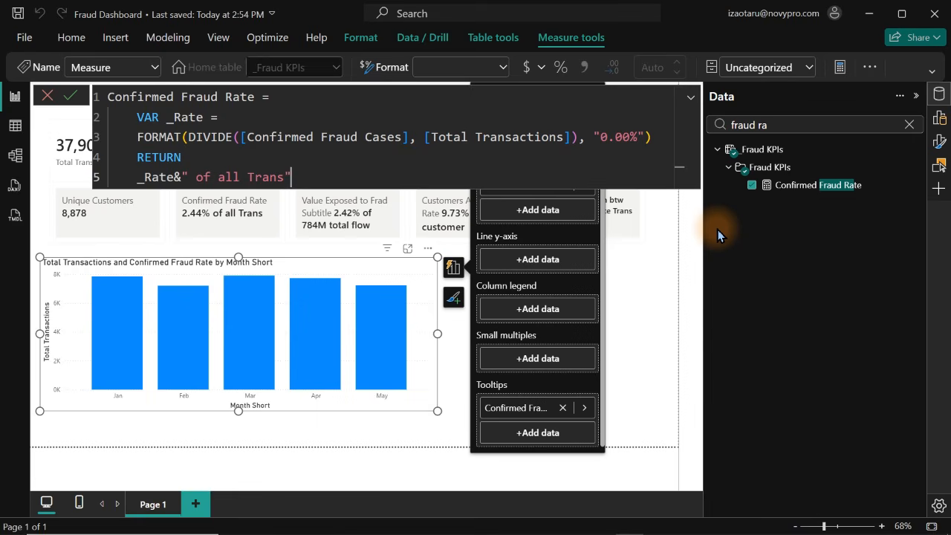
Strip the FORMAT function, the "0.00%" format string and the _Rate&" of all Trans" expression from the new measure's formula
left_click_drag(131, 177, 362, 173)
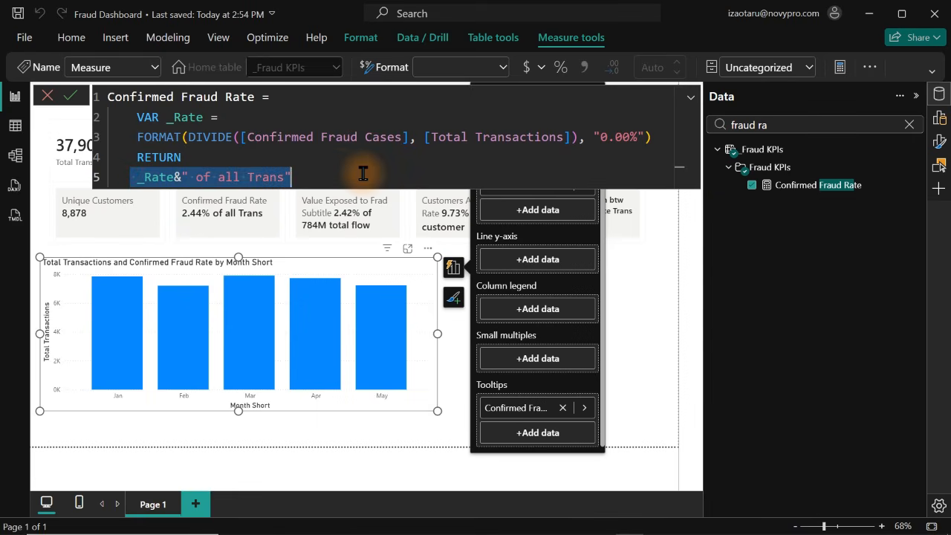
key("Delete")
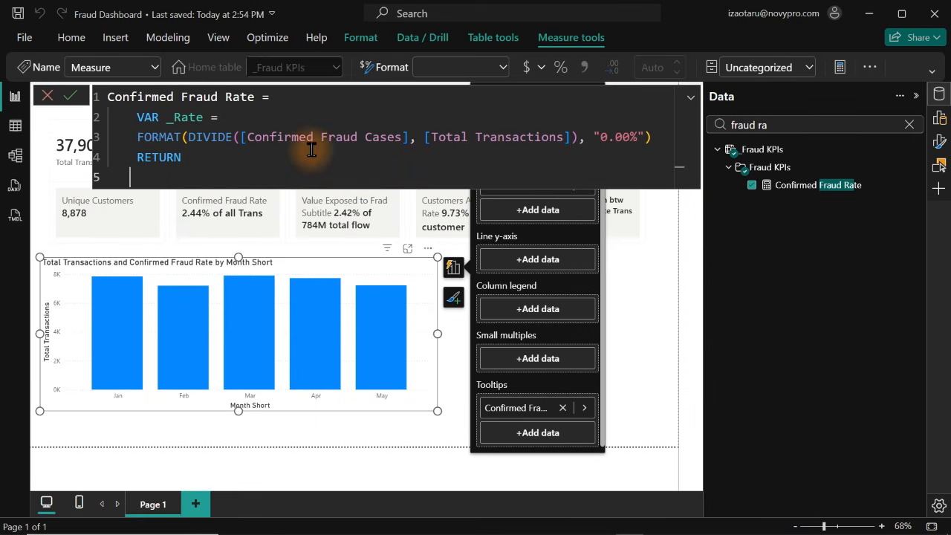
left_click_drag(182, 136, 77, 144)
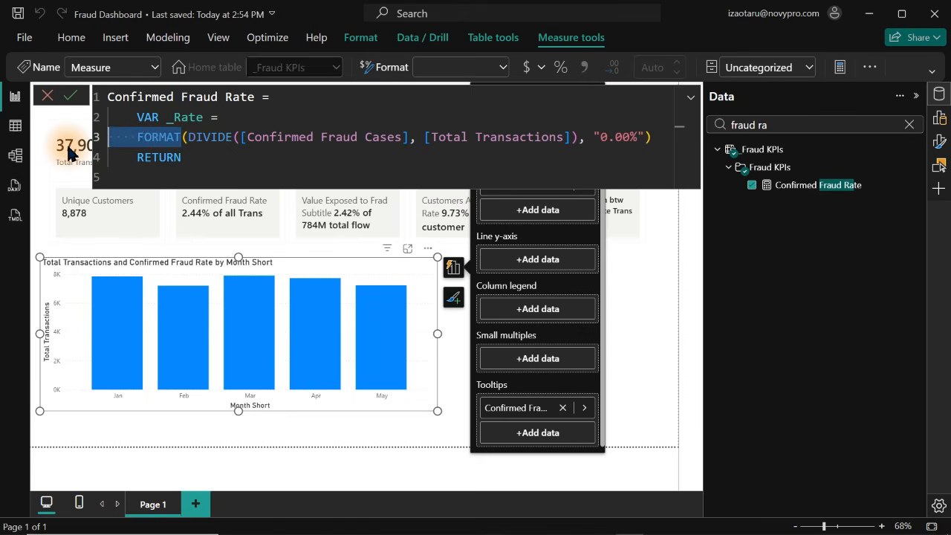
key("Delete")
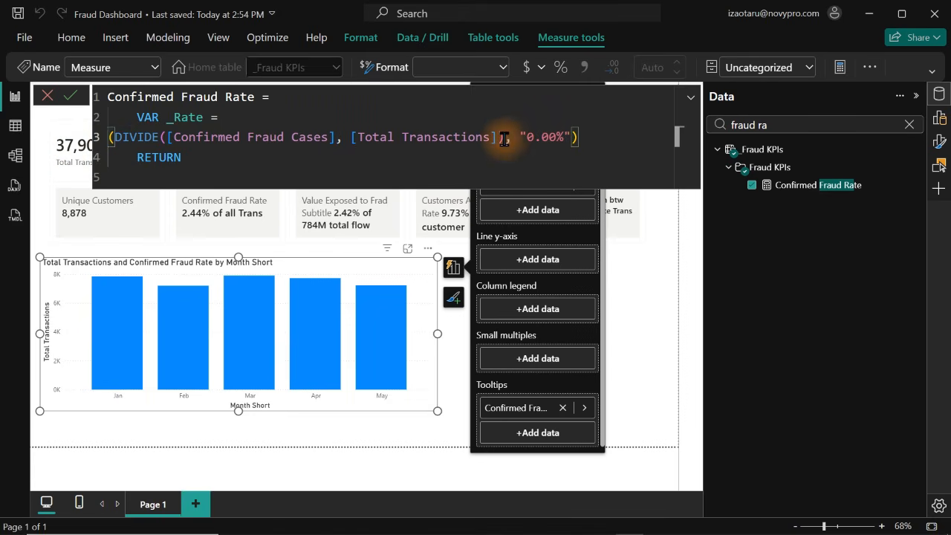
left_click_drag(506, 140, 647, 145)
key("Delete")
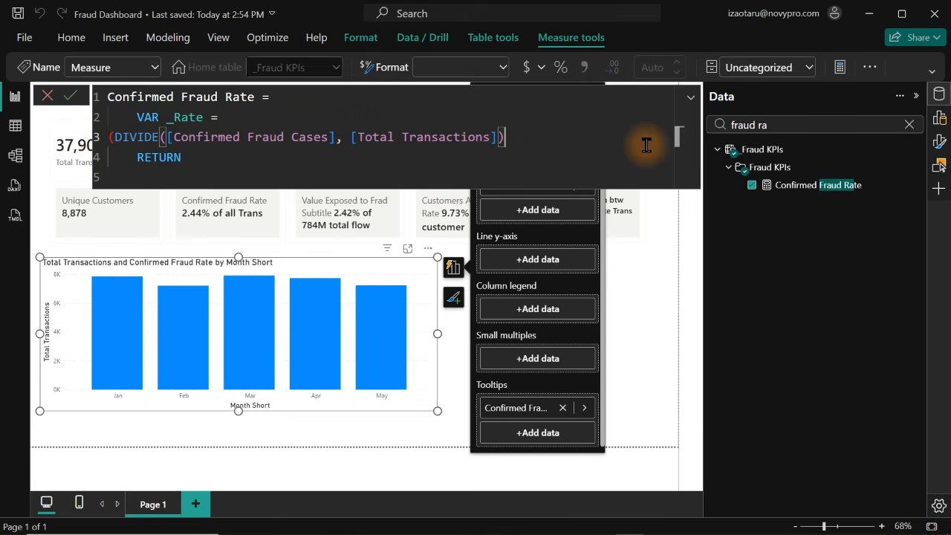
Add a new line below RETURN in the formula and begin it with an underscore
double_click(240, 154)
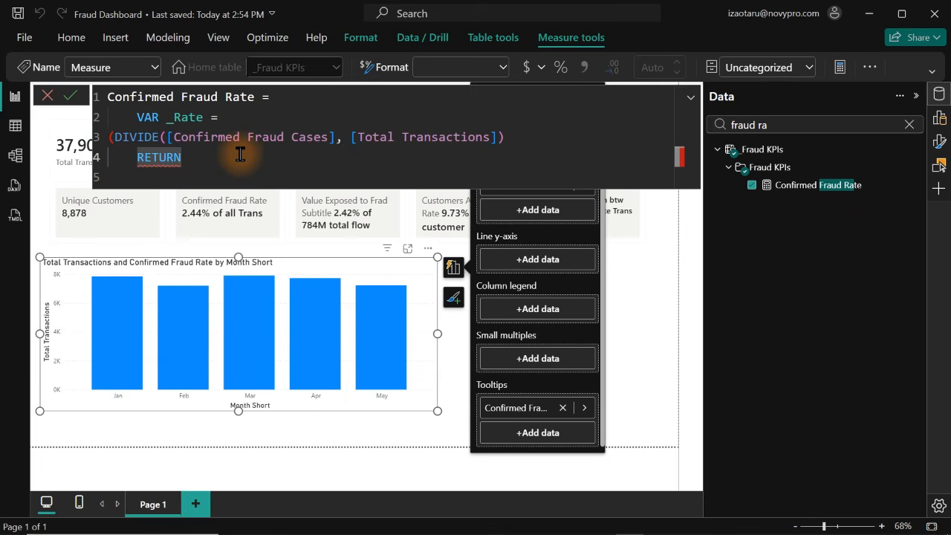
left_click(240, 154)
key("Return")
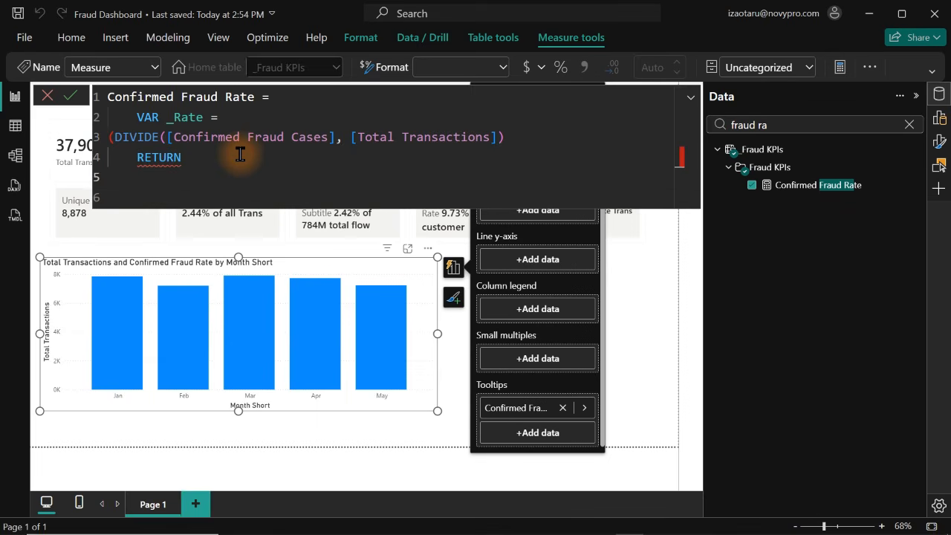
type("_")
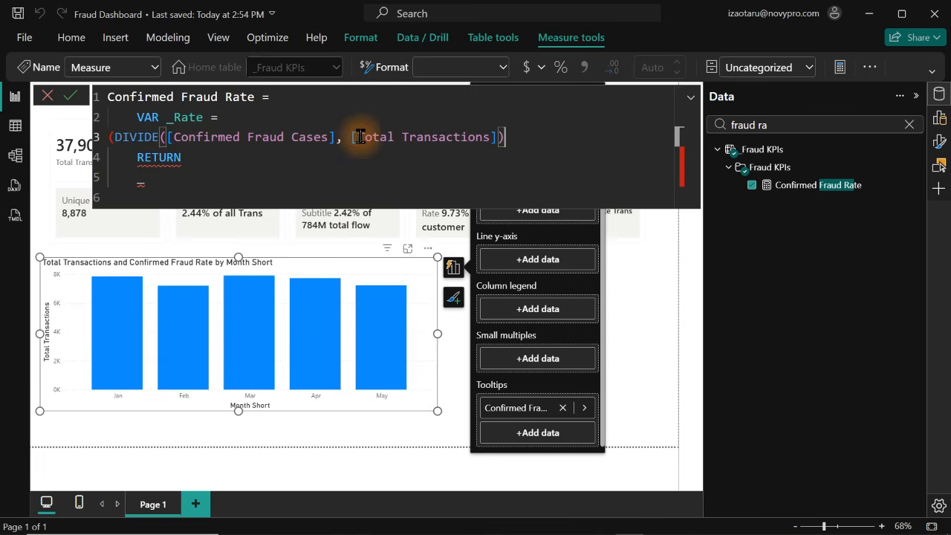
left_click_drag(168, 137, 99, 136)
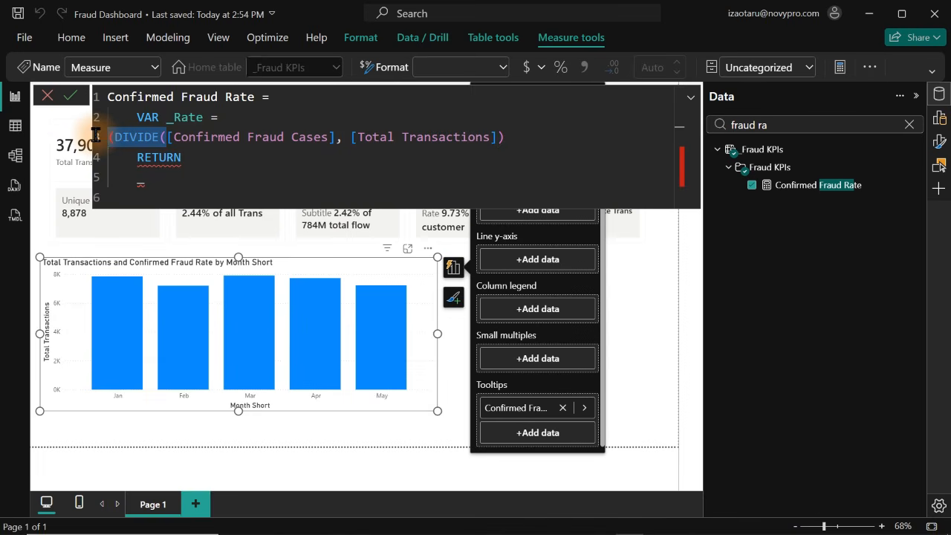
key("BackSpace")
left_click(171, 192)
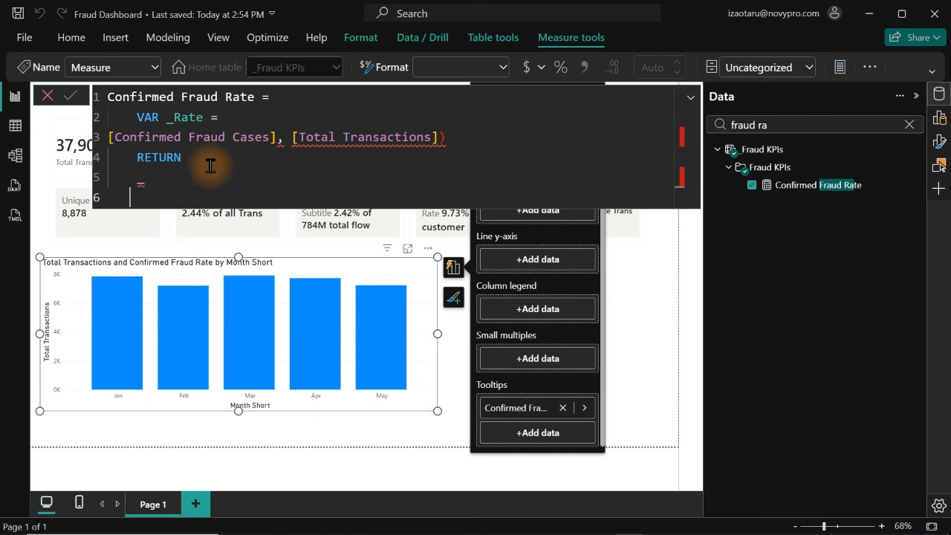
key("ctrl+z")
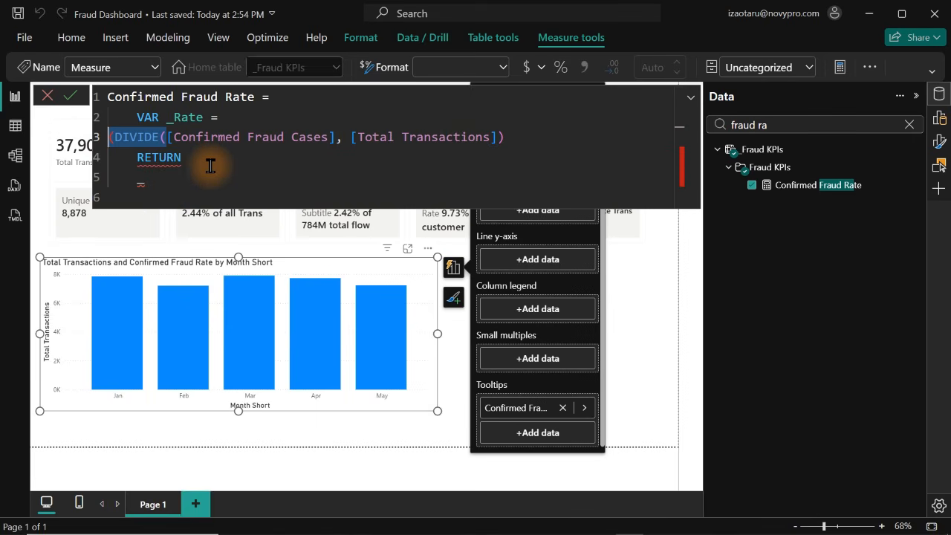
Remove the extra opening parenthesis in front of DIVIDE in the new measure's formula
left_click(512, 138)
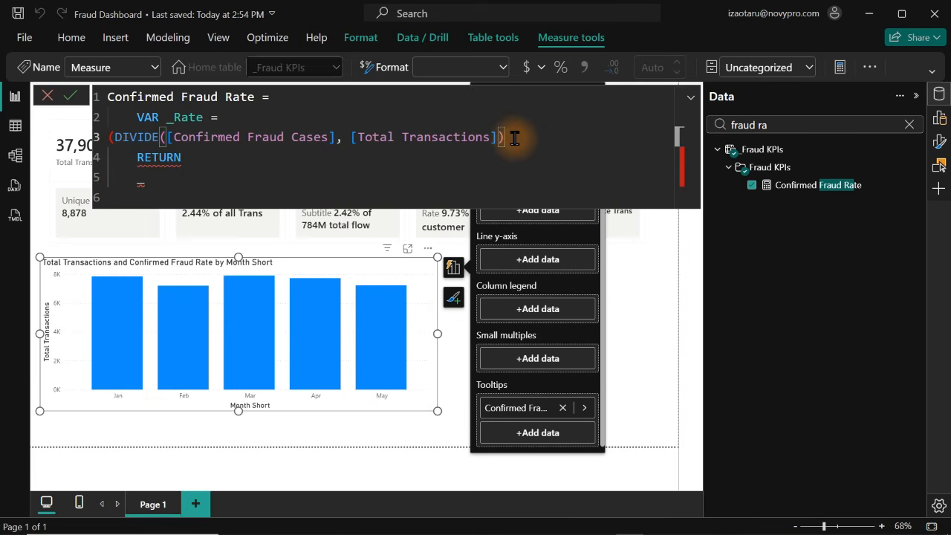
left_click(113, 136)
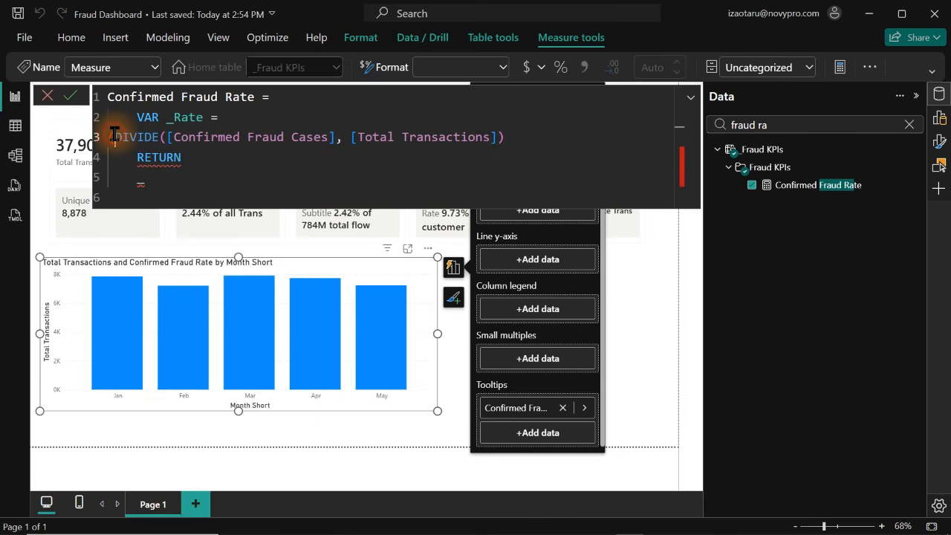
double_click(153, 133)
key("BackSpace")
Make the formula return the _Rate variable on the line below RETURN
left_click(213, 178)
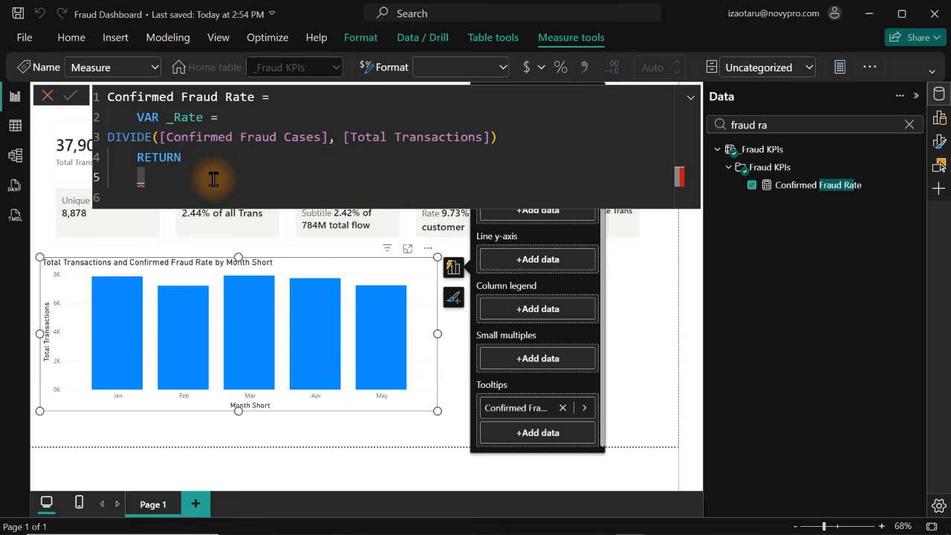
key("BackSpace")
type("_")
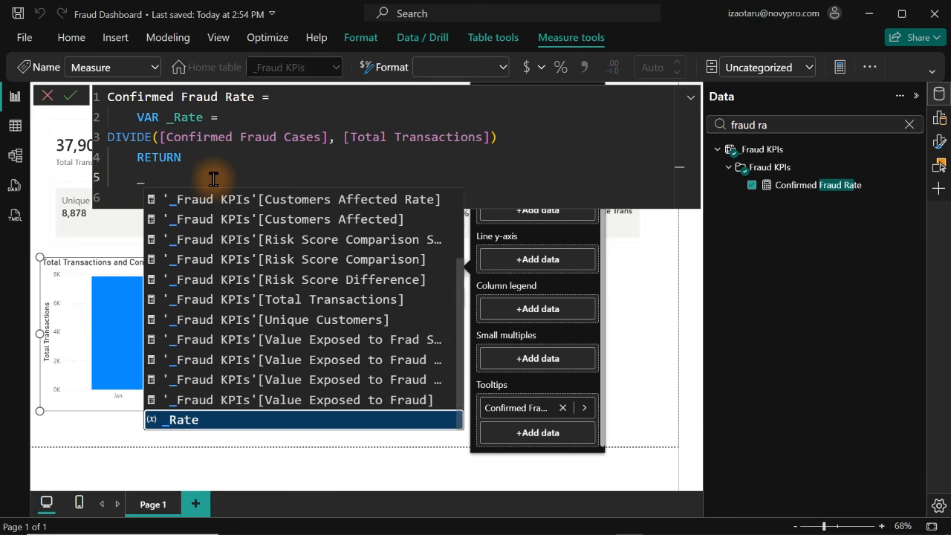
key("Tab")
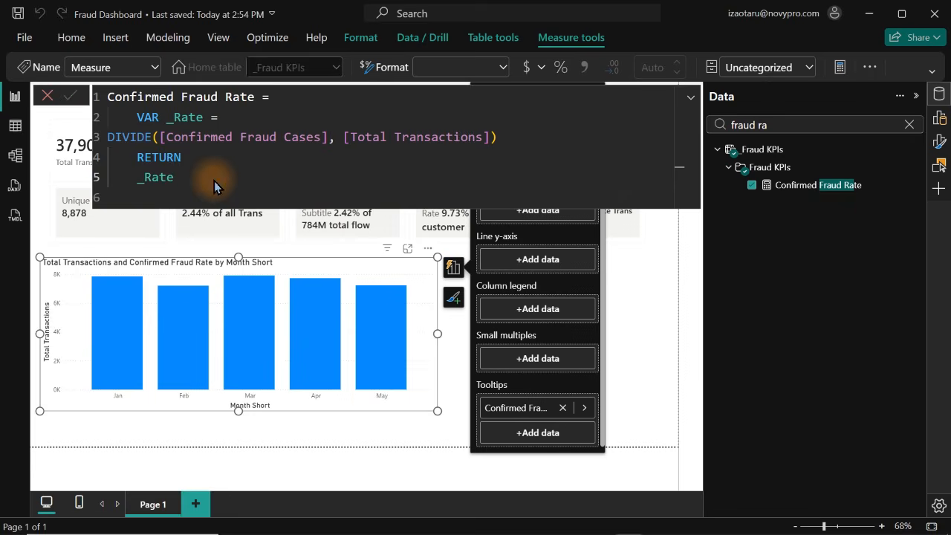
key("Return")
left_click(703, 292)
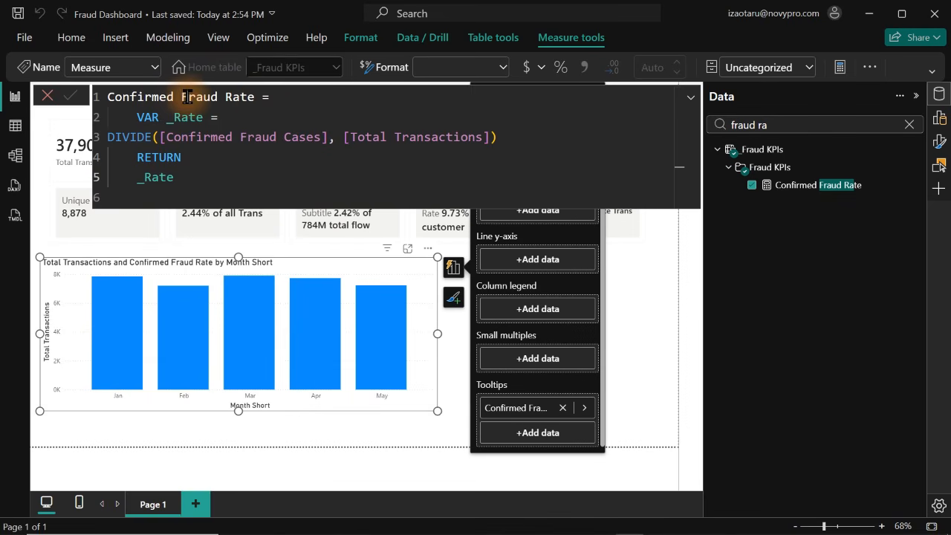
Rename the new measure to Fraud Rate % in its formula and commit it
left_click_drag(176, 97, 91, 102)
key("BackSpace")
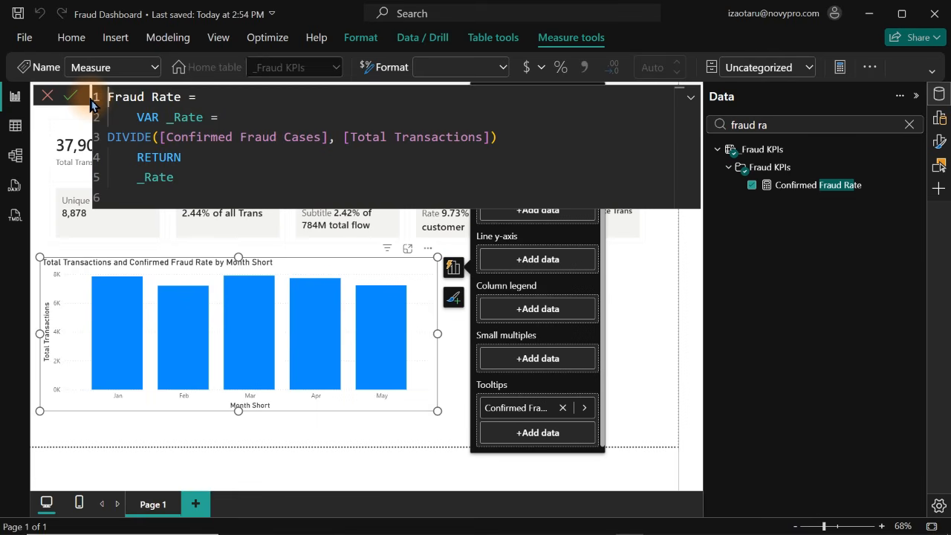
key("Right")
key("Right")
key("Right")
key("Right")
key("Right")
key("Right")
key("Right")
key("Right")
key("Right")
key("Right")
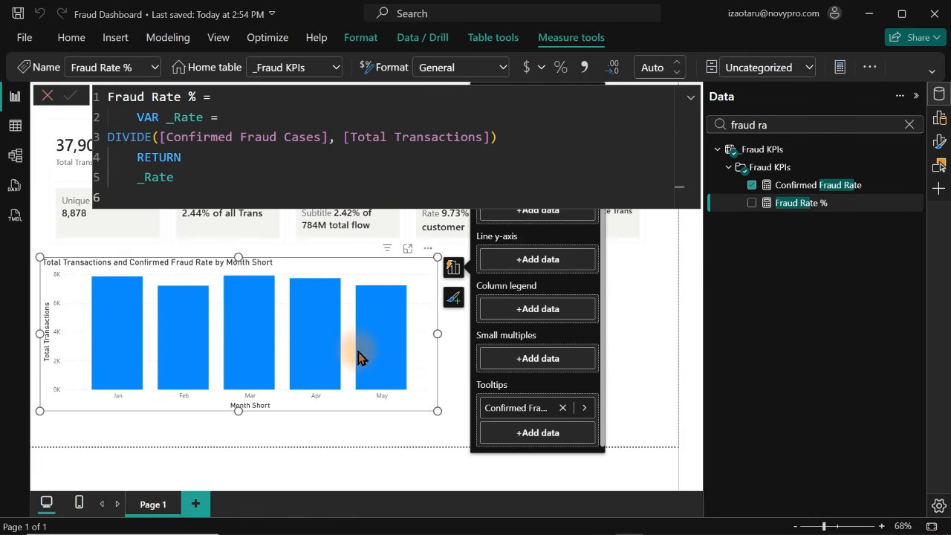
Add the Fraud Rate % measure to the monthly chart's Line y-axis and format the measure as a percentage
left_click_drag(780, 211, 537, 268)
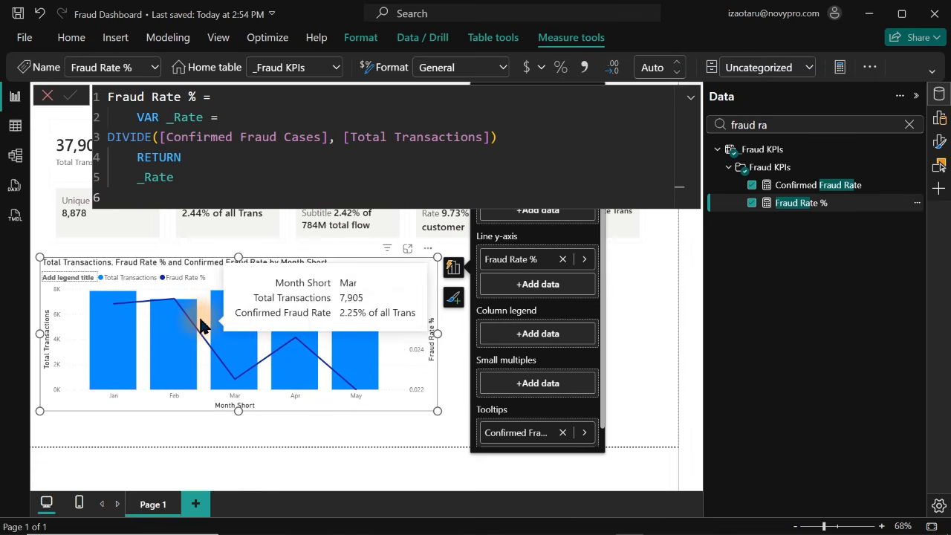
mouse_move(198, 337)
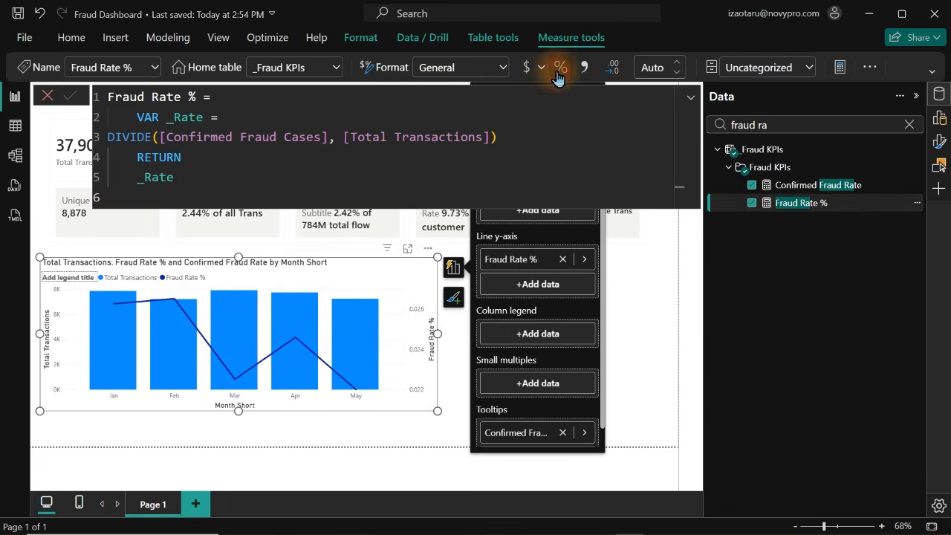
mouse_move(302, 315)
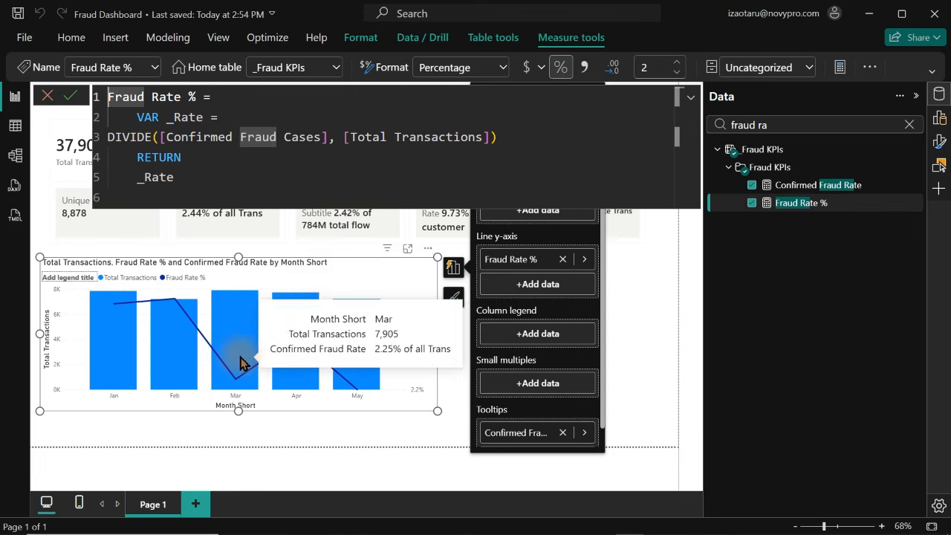
Narrow the monthly combo chart to about half its width and clear the data field search
left_click_drag(437, 411, 254, 408)
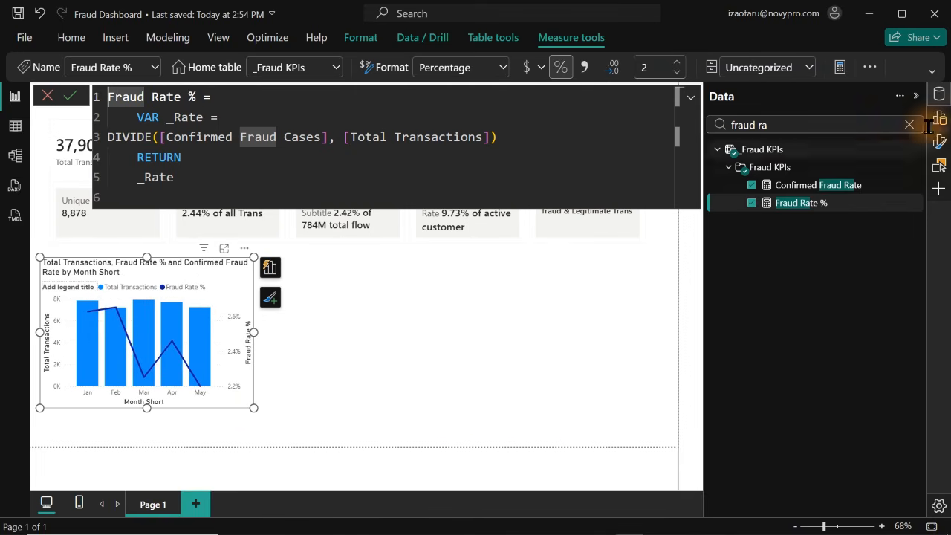
left_click(941, 98)
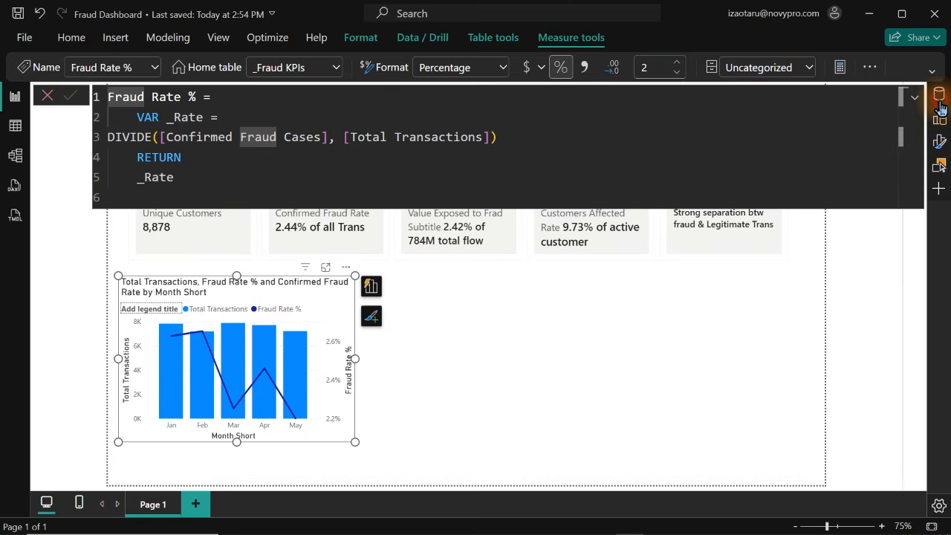
left_click(940, 97)
left_click(908, 125)
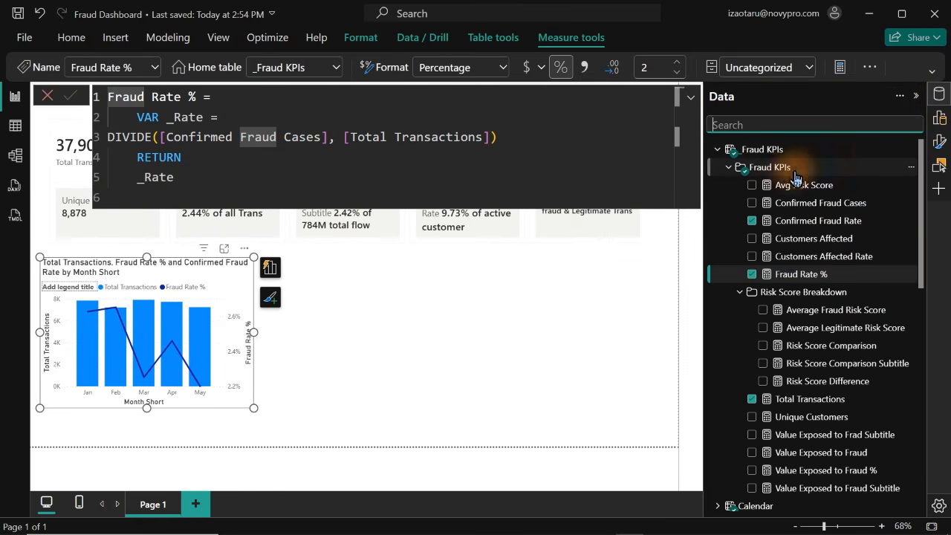
left_click(778, 174)
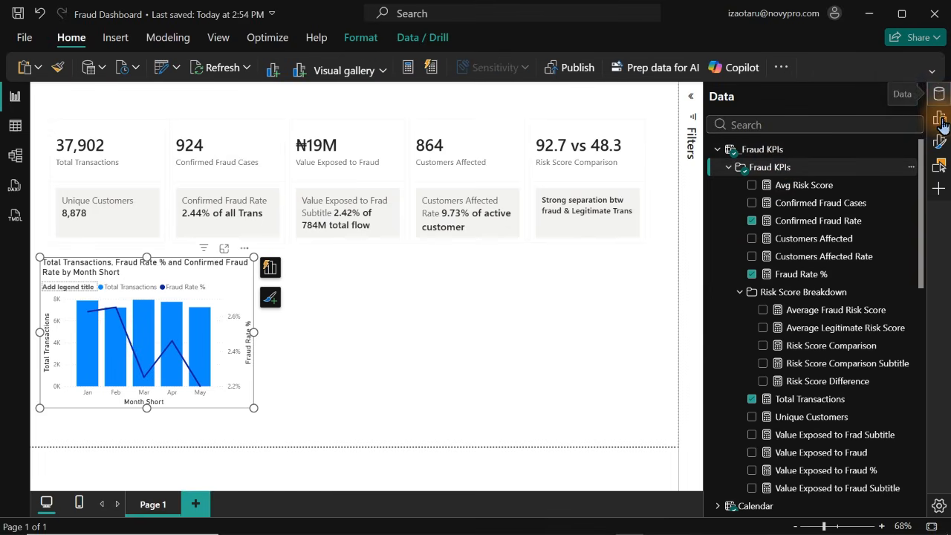
Turn off the X-axis title of the monthly combo chart
left_click(939, 95)
left_click(940, 141)
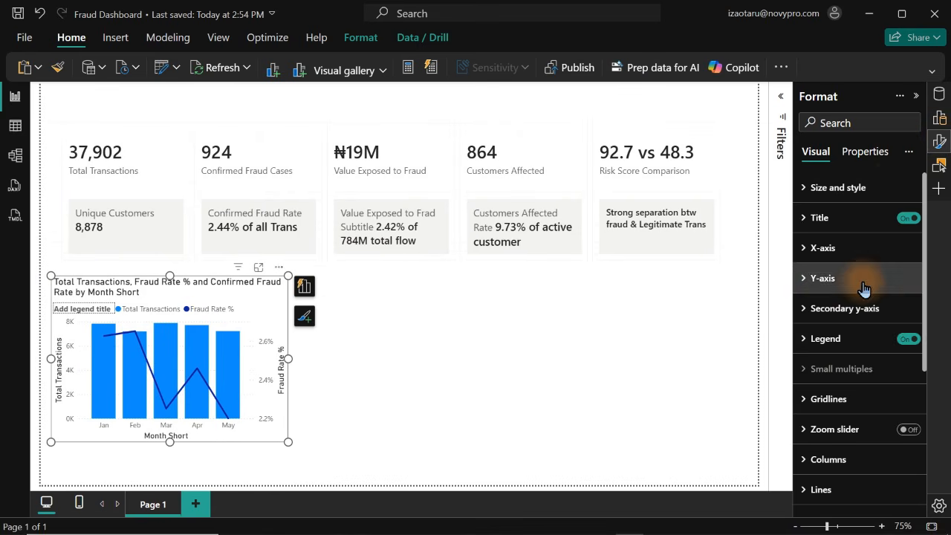
left_click(831, 248)
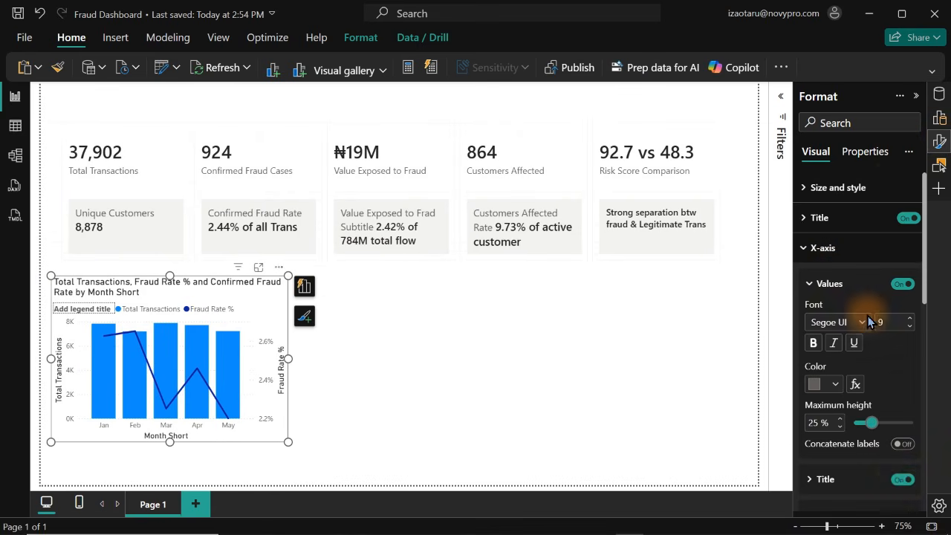
left_click(902, 480)
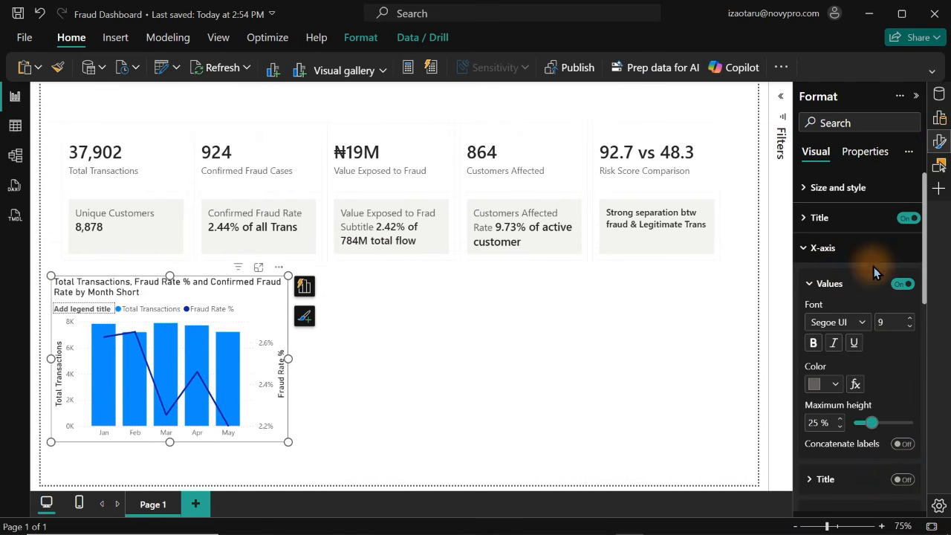
Turn off the Y-axis title of the monthly combo chart
left_click(857, 249)
left_click(849, 283)
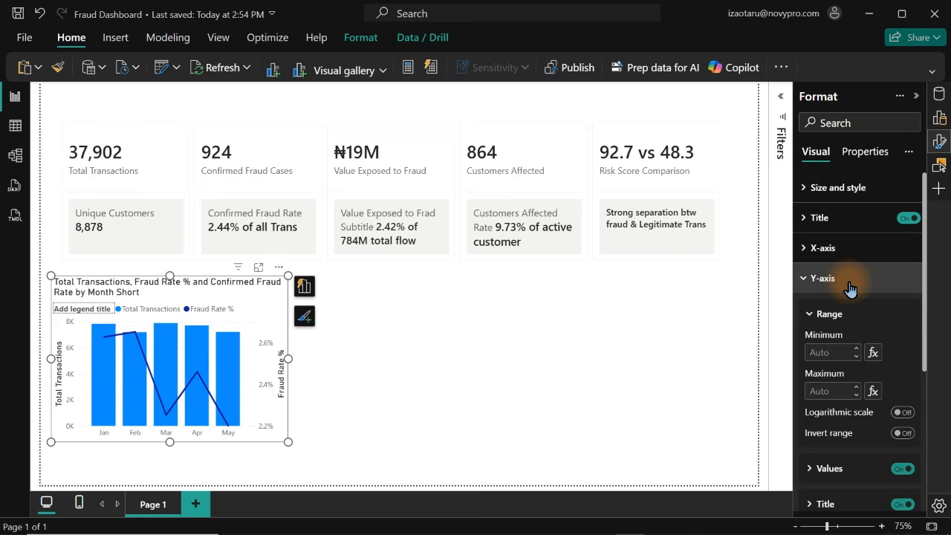
left_click(899, 506)
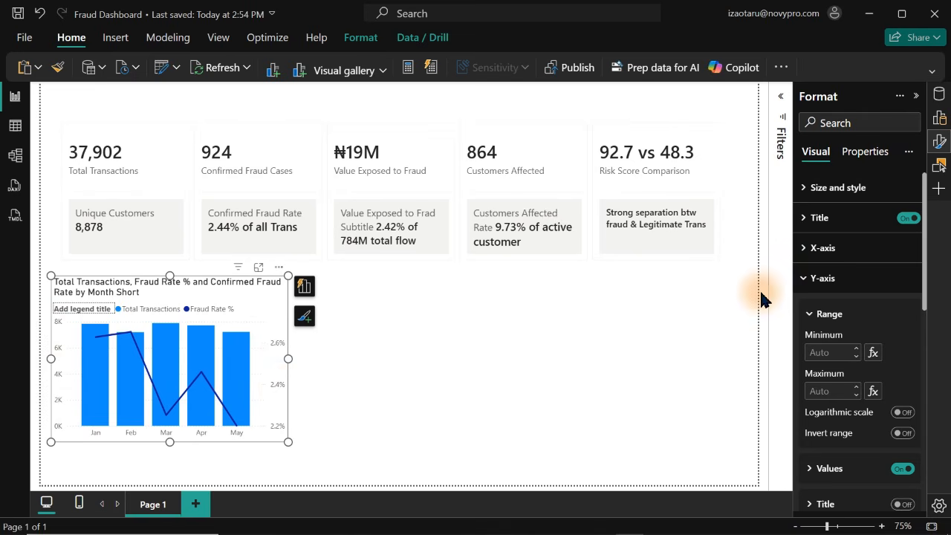
left_click(822, 278)
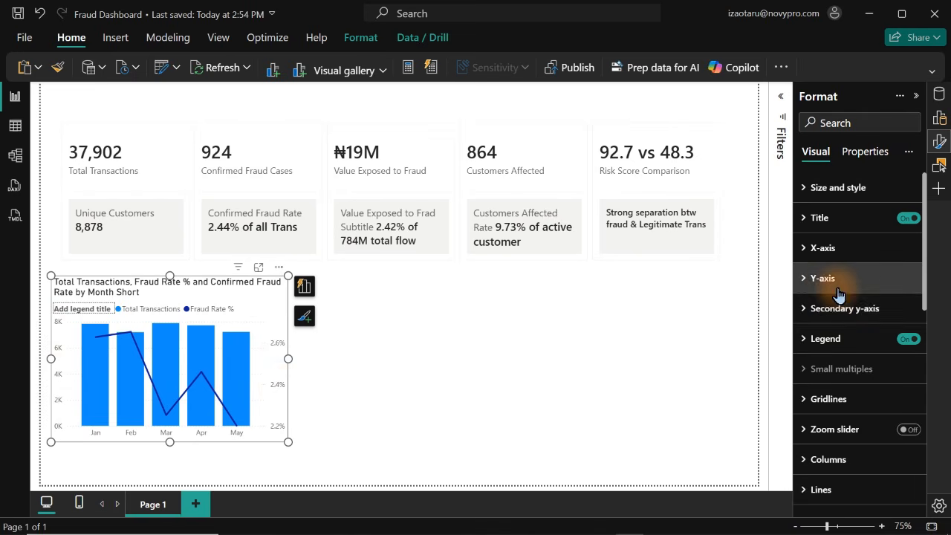
Turn off the monthly combo chart's legend title and set the legend position to Bottom center
left_click(826, 340)
left_click_drag(927, 307, 926, 387)
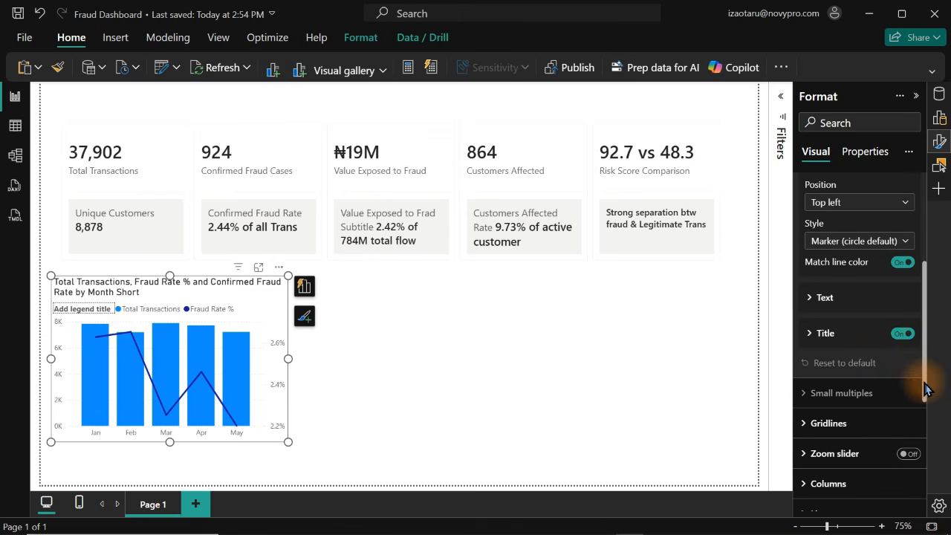
left_click(905, 336)
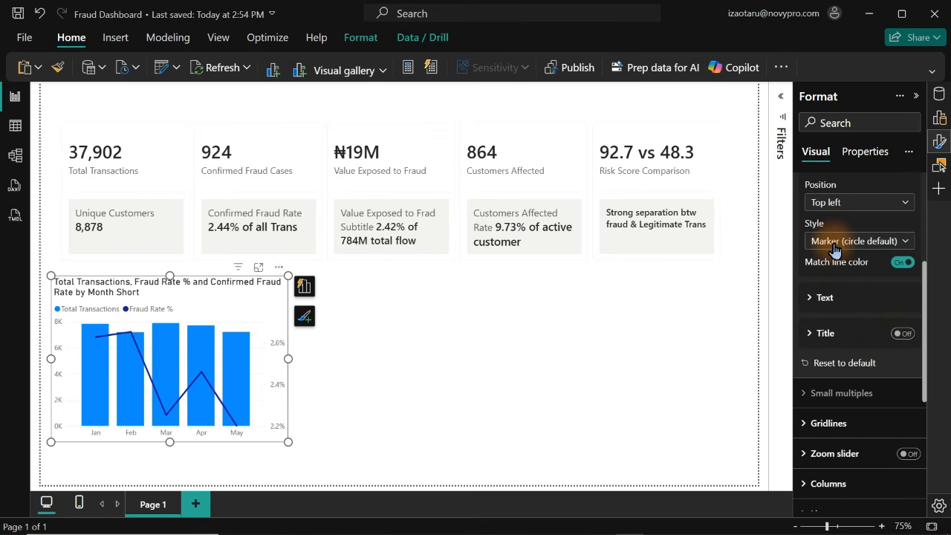
left_click(821, 202)
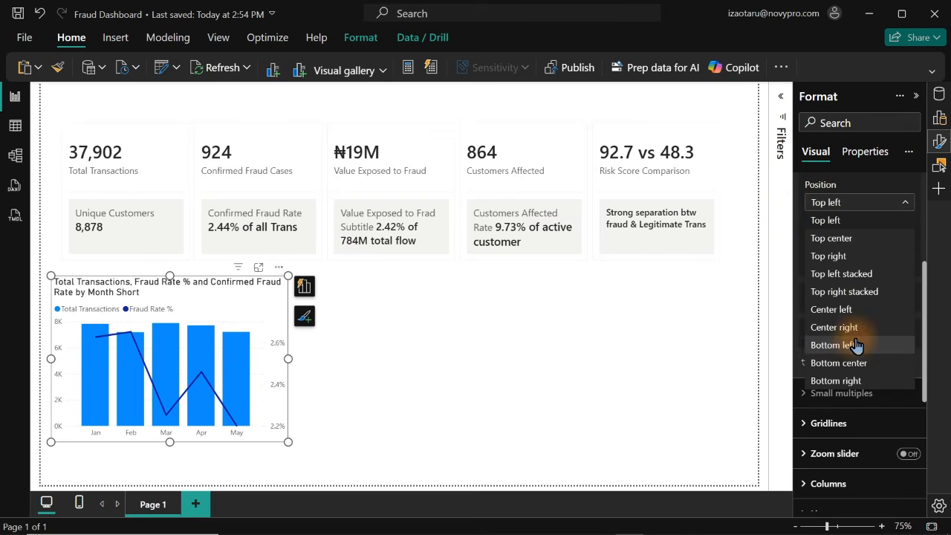
left_click(842, 364)
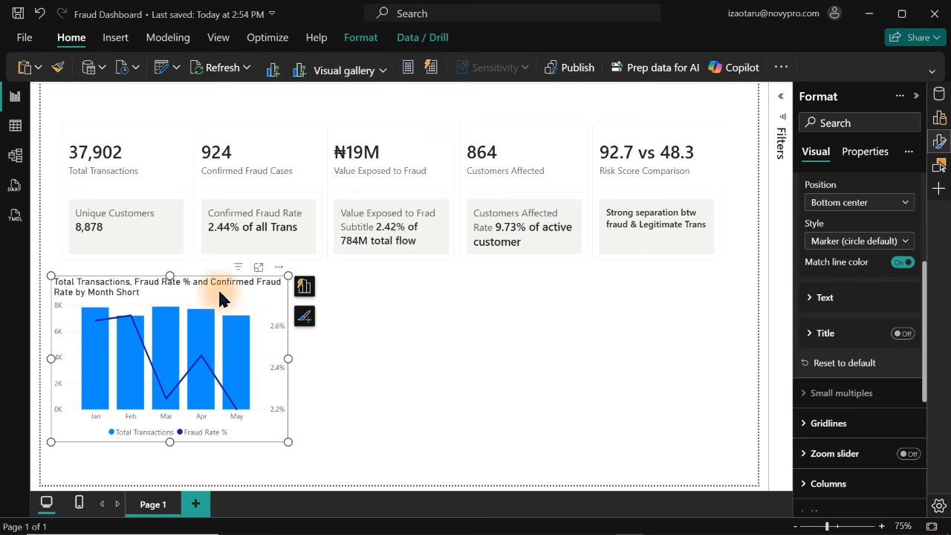
Duplicate the monthly combo chart and place the copy to the right of the original
key("ctrl+c")
key("ctrl+v")
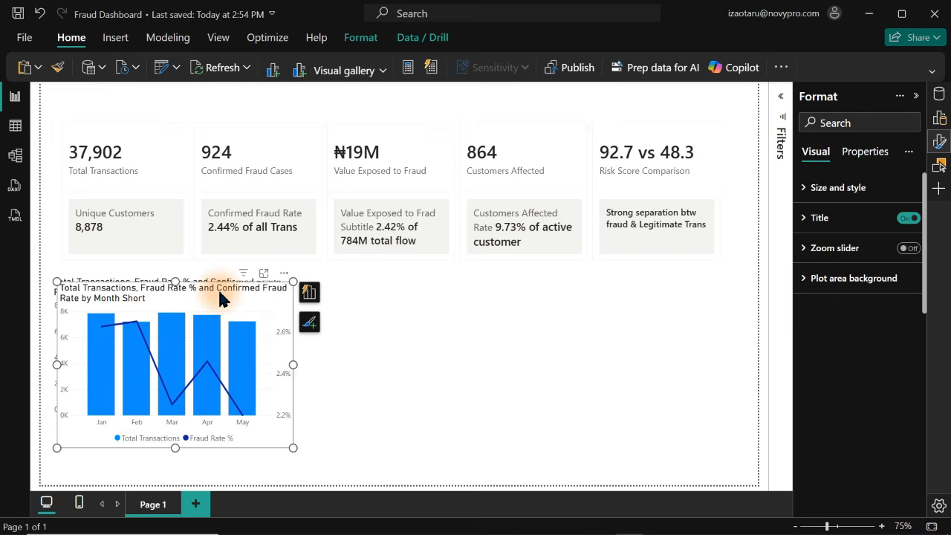
left_click_drag(220, 297, 484, 290)
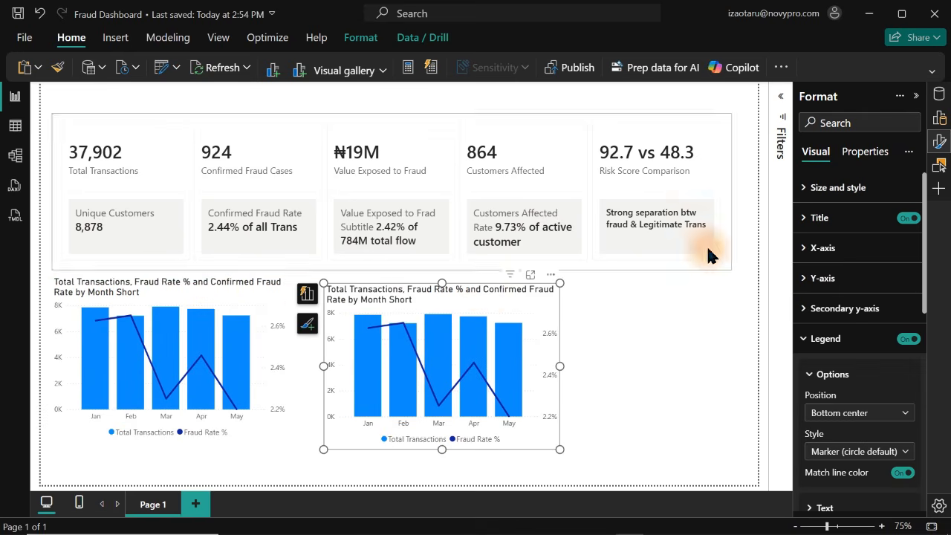
Replace Month Short with the channel field on the X-axis of the copied chart
left_click(308, 297)
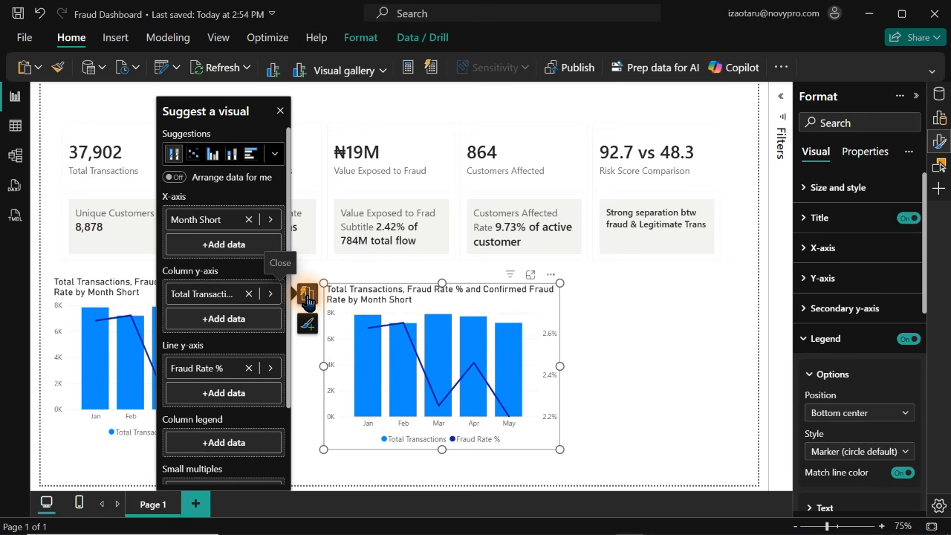
left_click(271, 221)
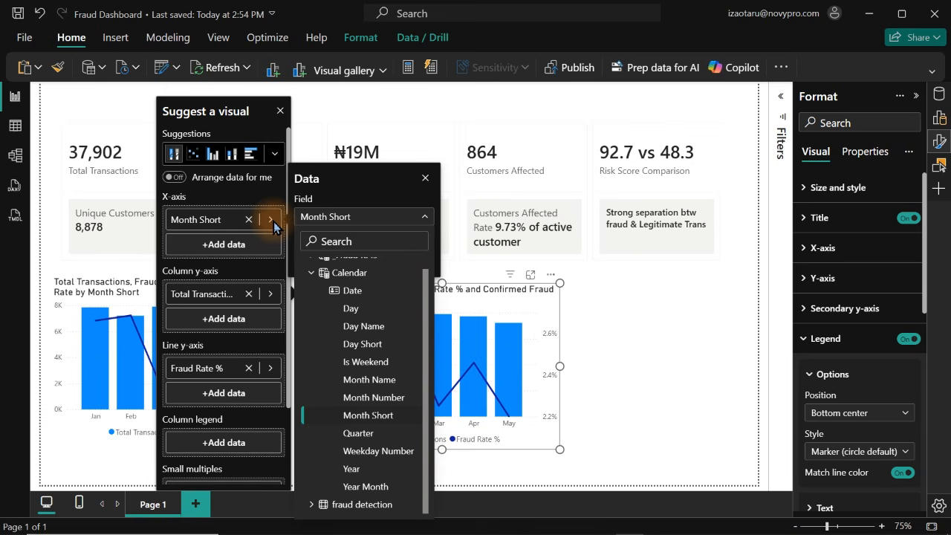
type("chann")
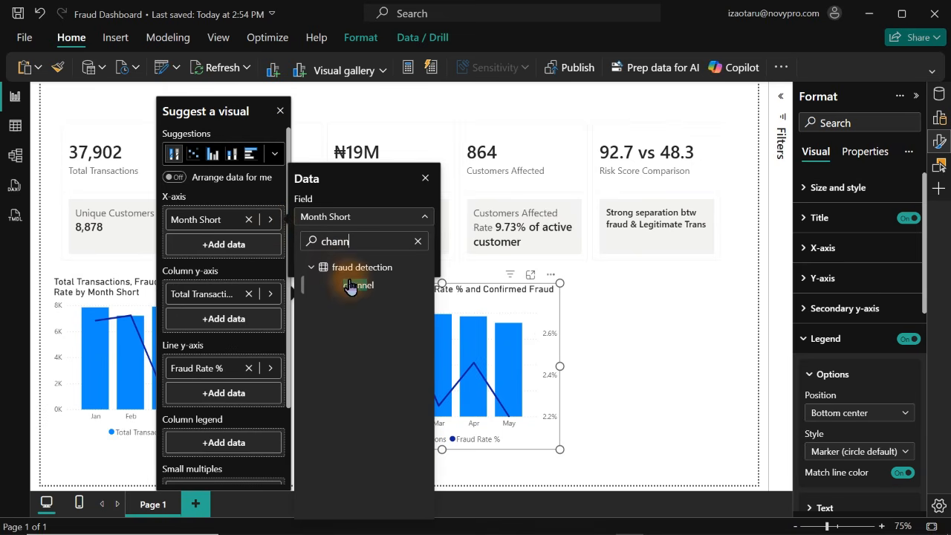
left_click(350, 287)
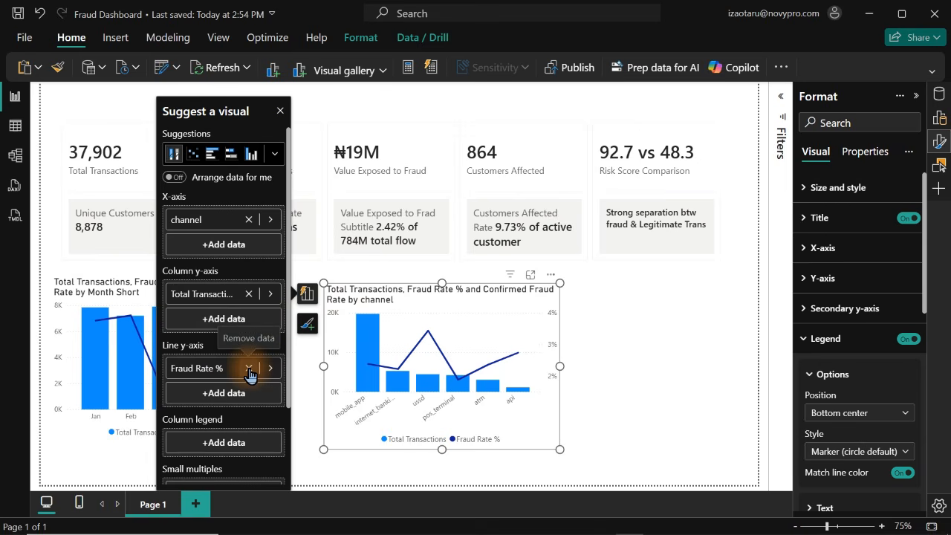
Make Fraud Rate % the channel chart's only column value, removing Total Transactions and the Confirmed Fraud Rate tooltip
left_click_drag(200, 368, 221, 318)
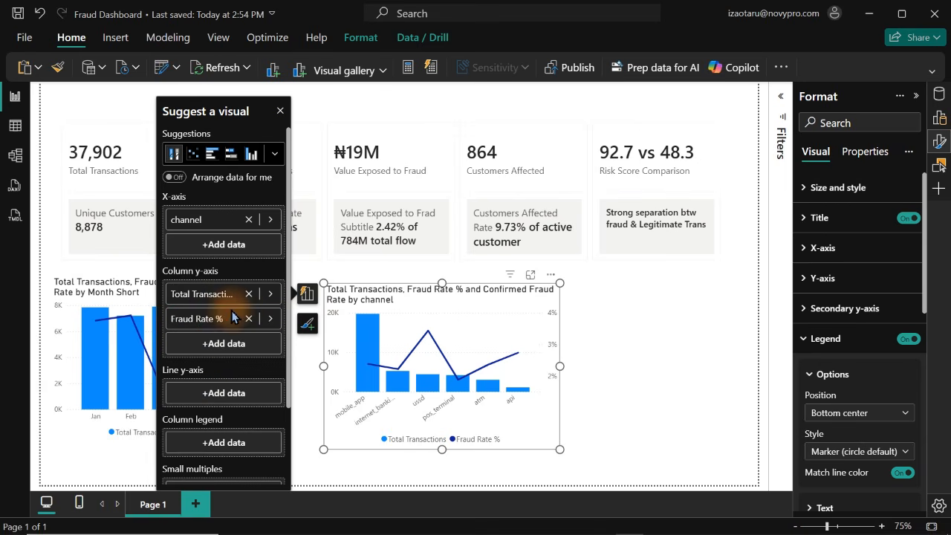
left_click(248, 296)
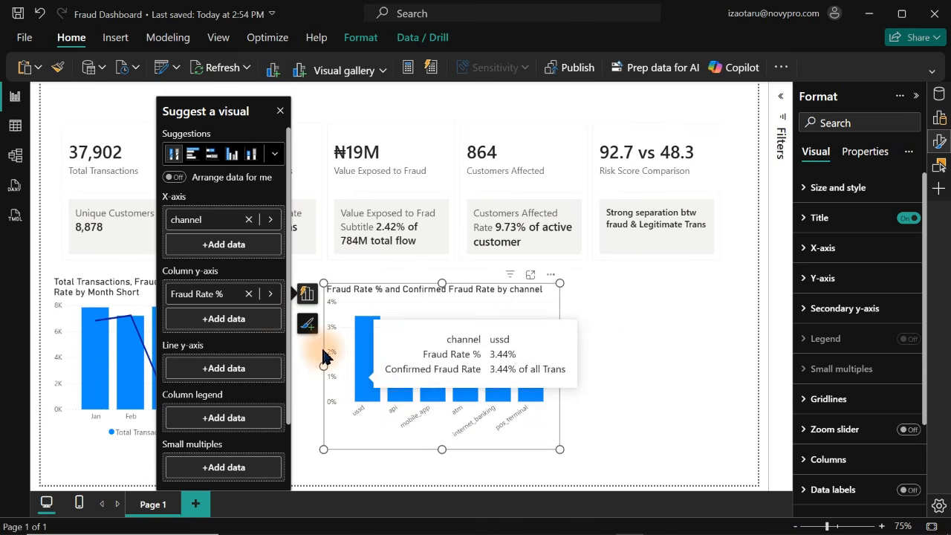
scroll(294, 372, "down", 2)
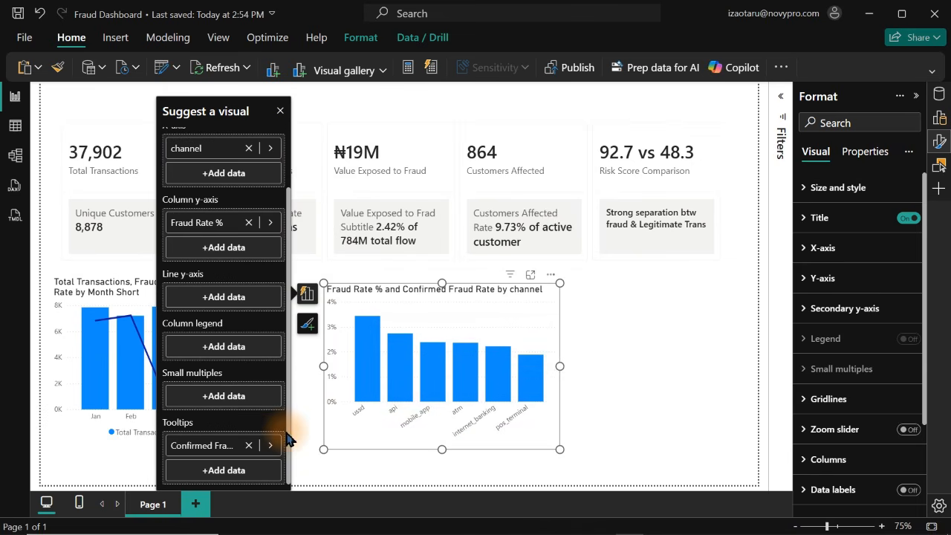
left_click(249, 446)
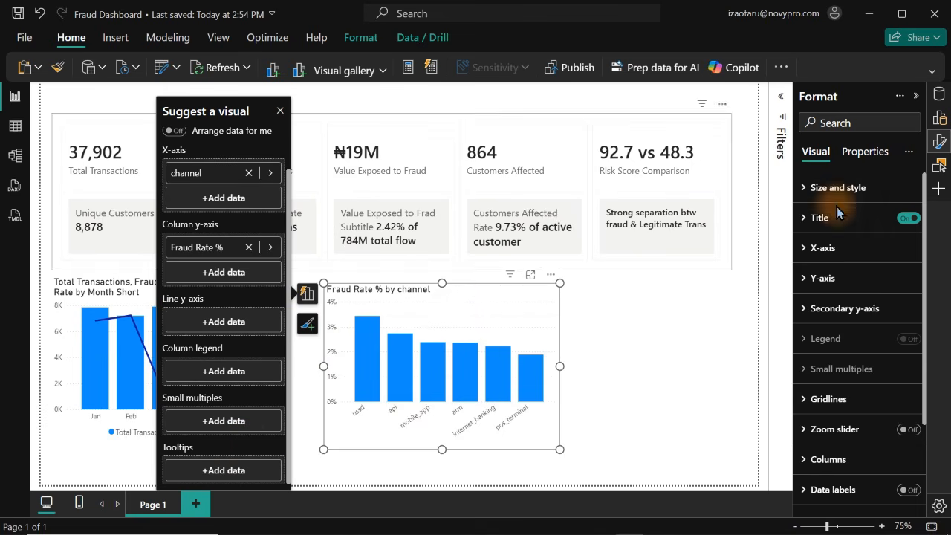
Convert the channel chart to a clustered bar chart, comparing it with the clustered column version
left_click(940, 120)
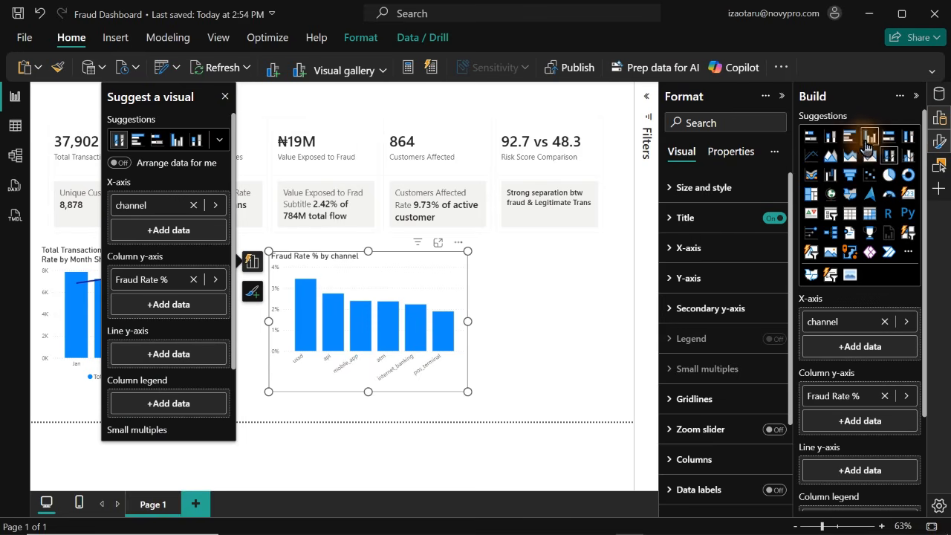
left_click(854, 143)
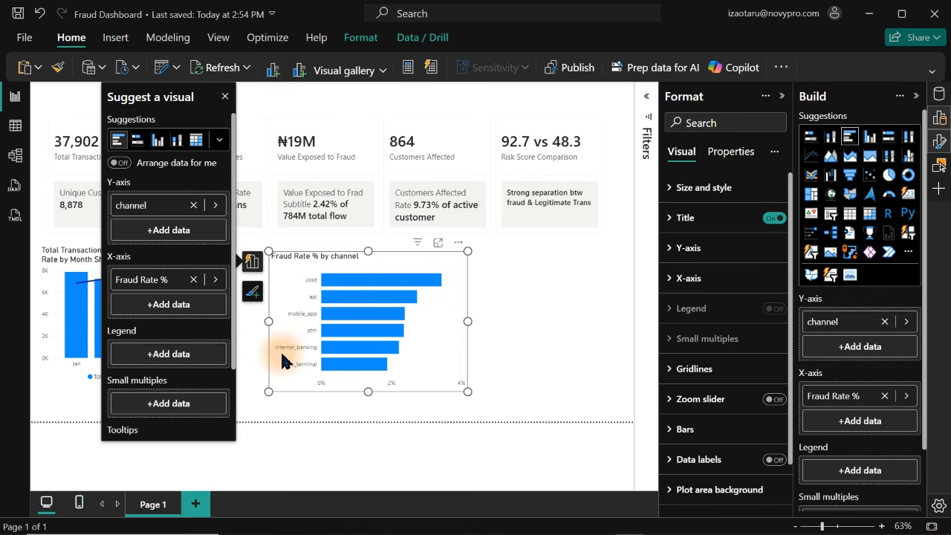
left_click(871, 140)
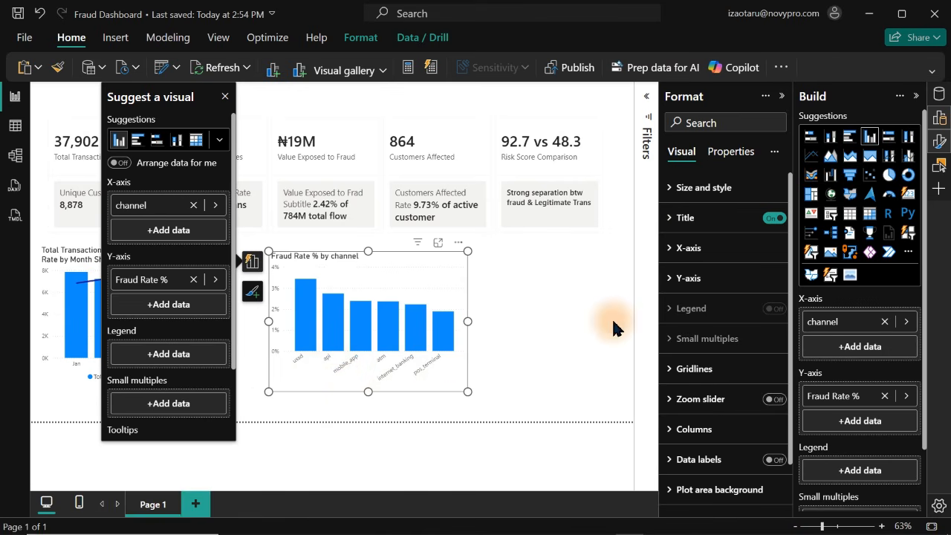
left_click(849, 136)
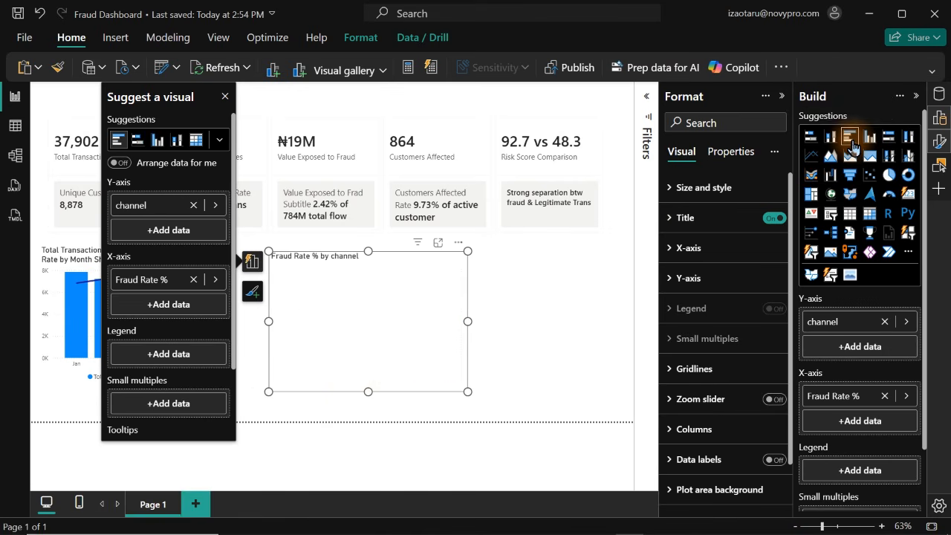
Narrow the Fraud Rate % by channel bar chart and place it directly beside the monthly combo chart
left_click_drag(418, 355, 360, 362)
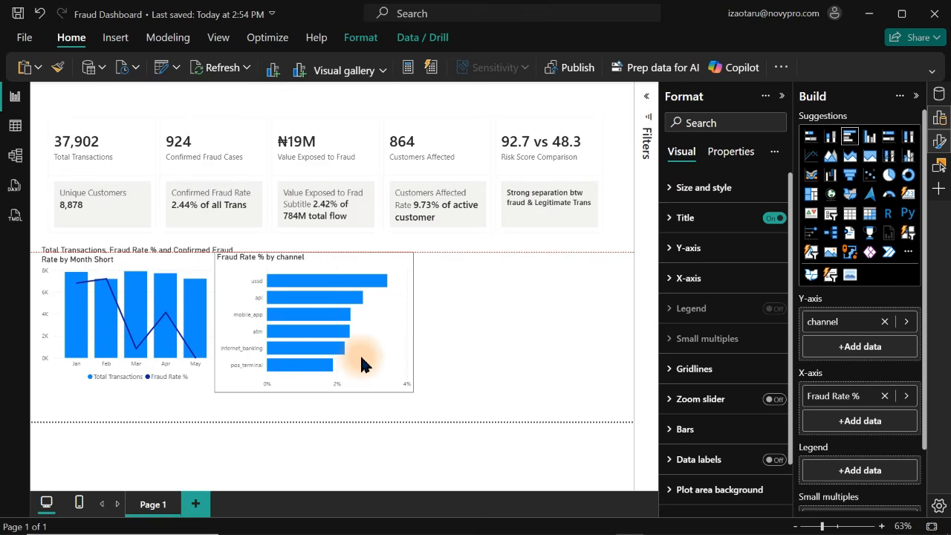
left_click(418, 389)
left_click_drag(418, 388, 361, 384)
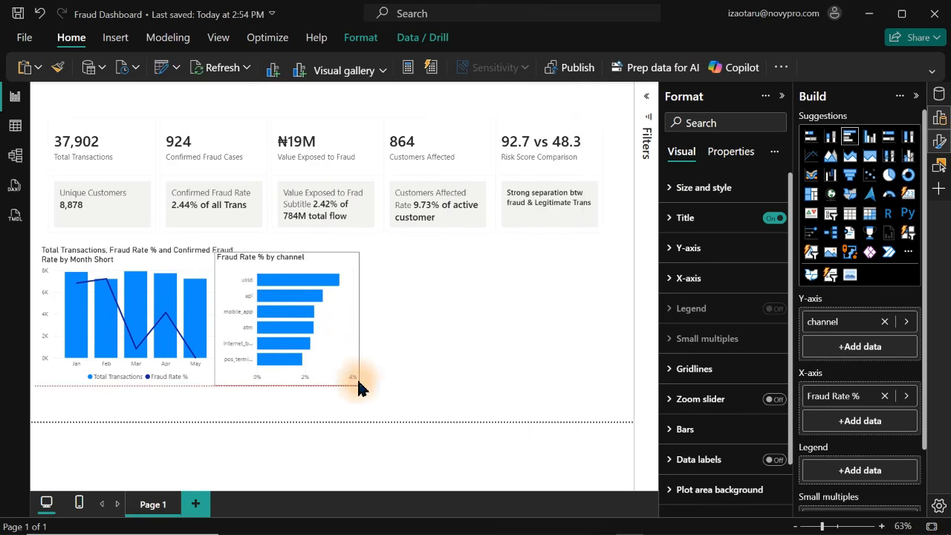
left_click_drag(339, 346, 352, 361)
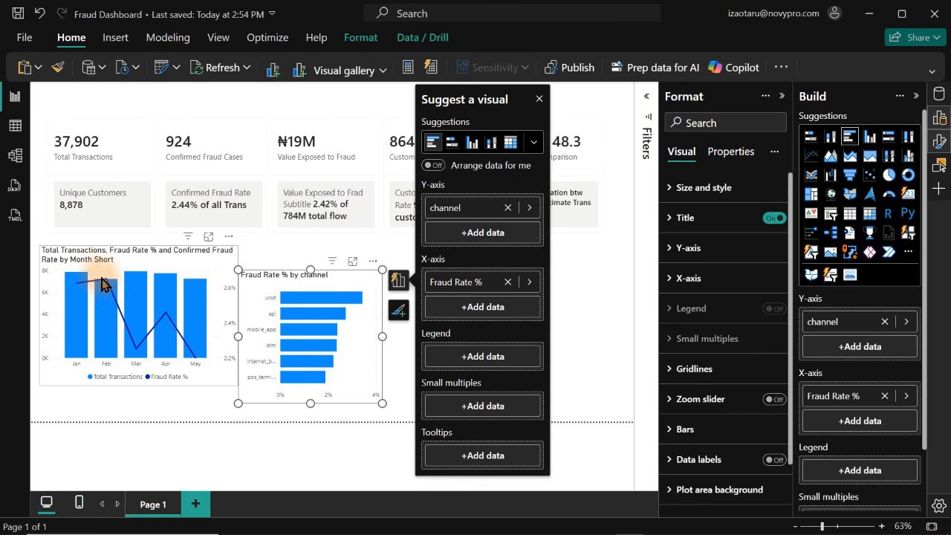
left_click(56, 288)
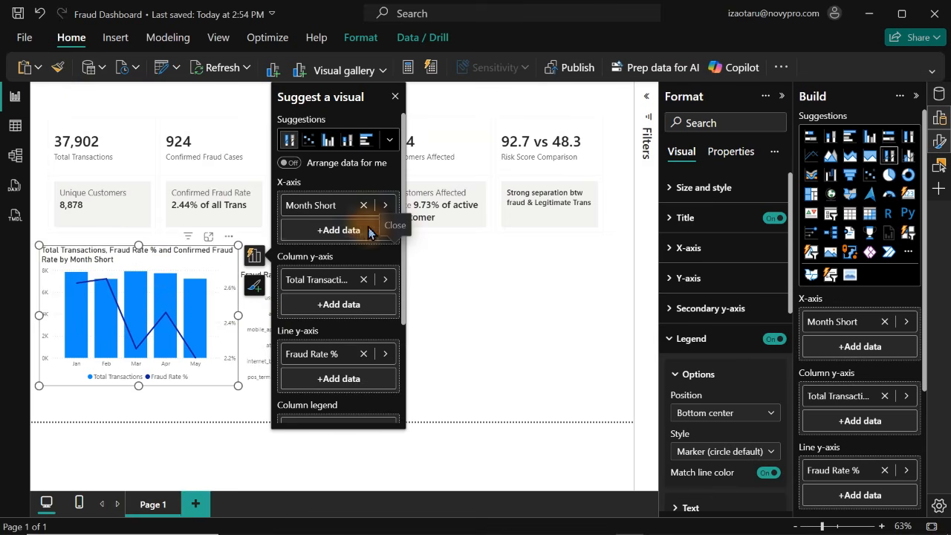
left_click(396, 97)
left_click(339, 362)
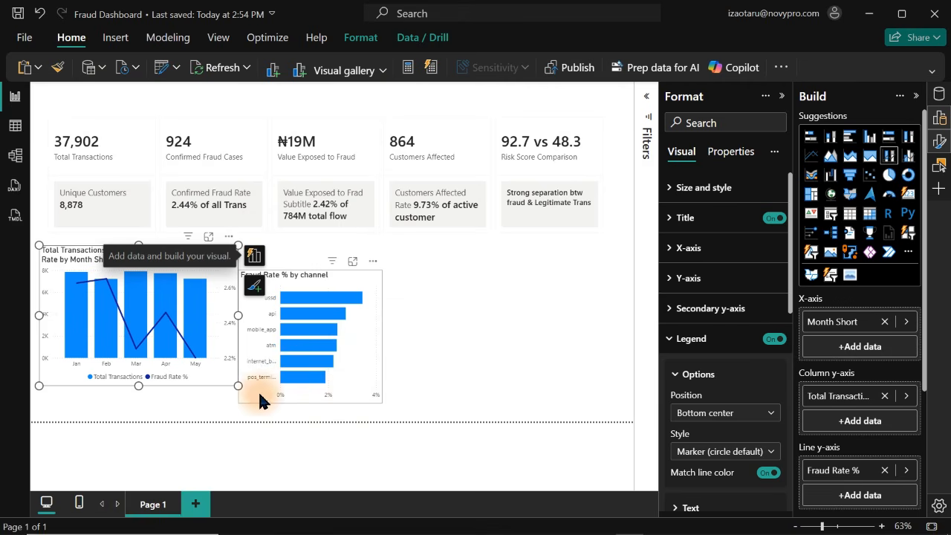
left_click(698, 252)
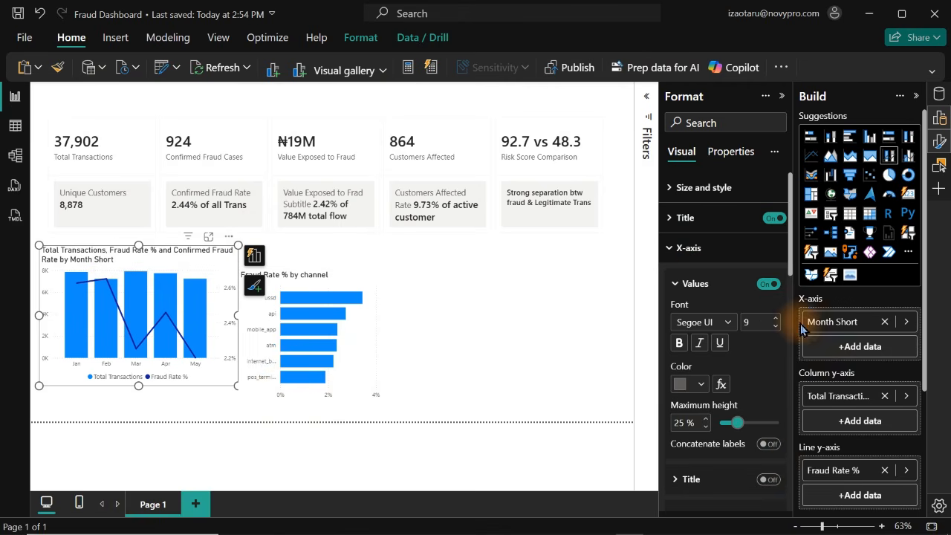
left_click_drag(792, 275, 790, 330)
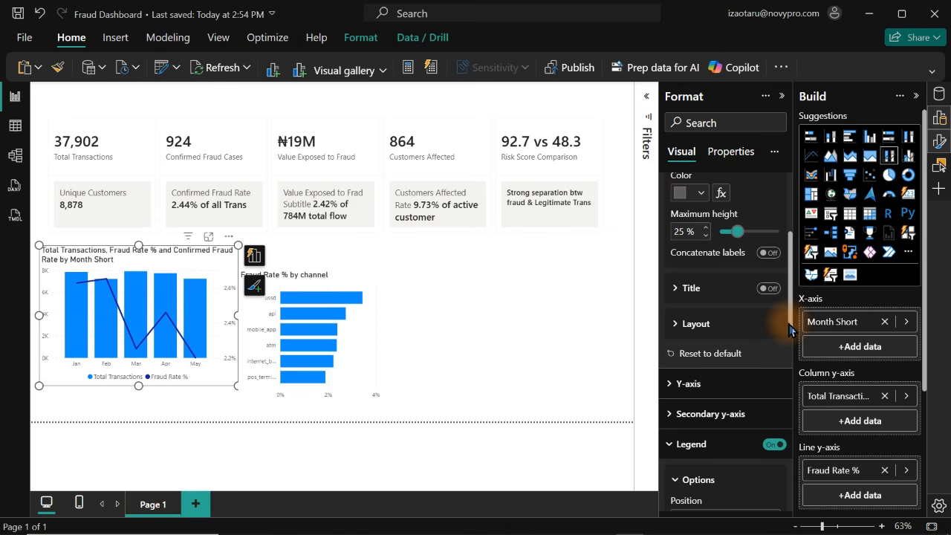
left_click(330, 330)
left_click(331, 330)
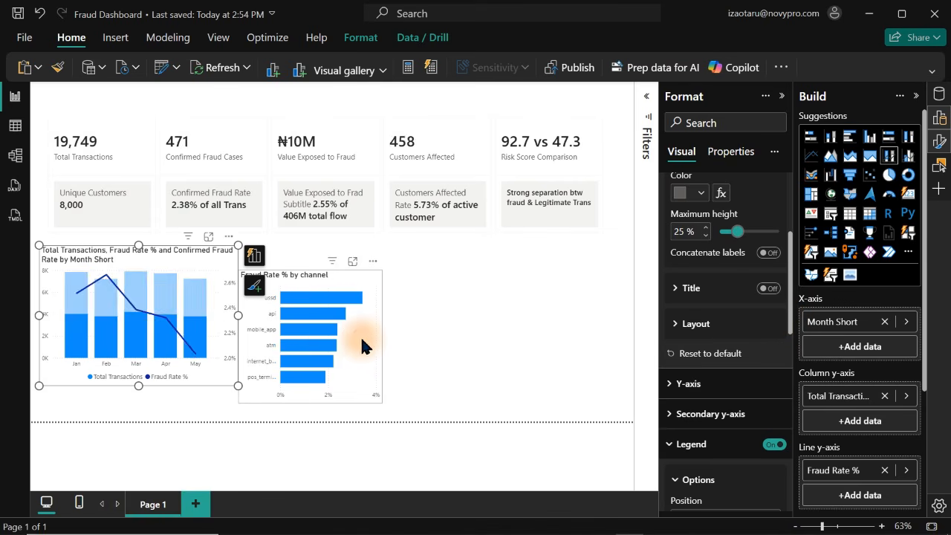
Turn off the X-axis values of the Fraud Rate % by channel bar chart
left_click(362, 345)
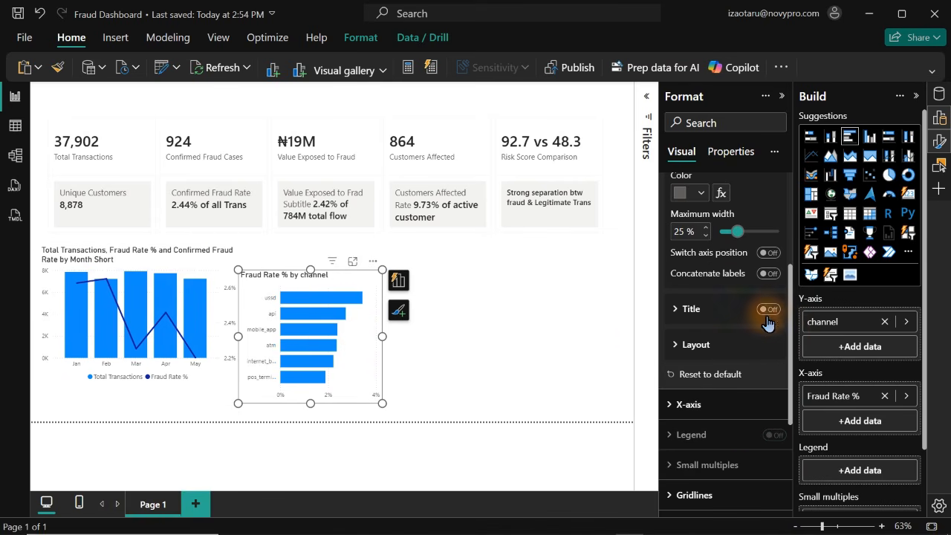
left_click_drag(792, 371, 780, 256)
left_click(750, 250)
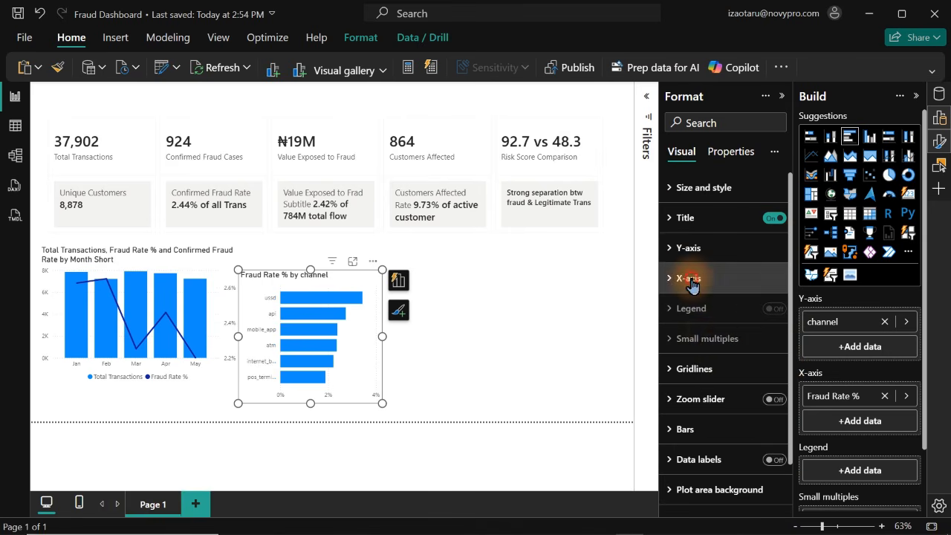
left_click(690, 281)
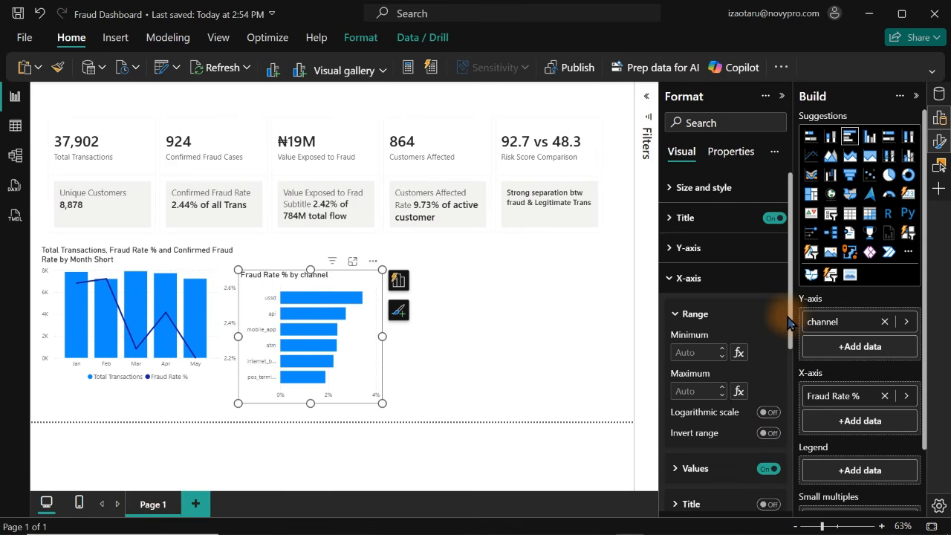
left_click(768, 469)
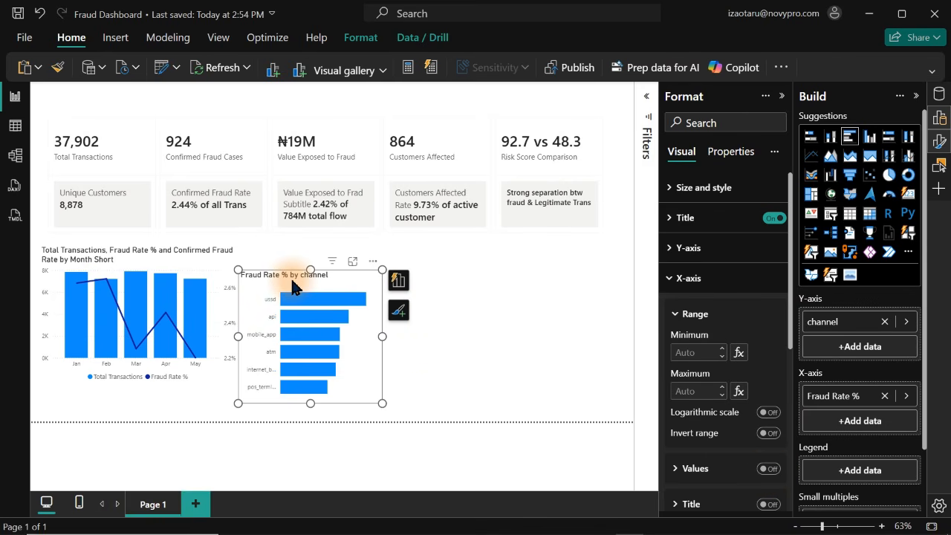
Switch to Table view and show the fraud detection table's rows with the account_tenure_days column selected
left_click(15, 126)
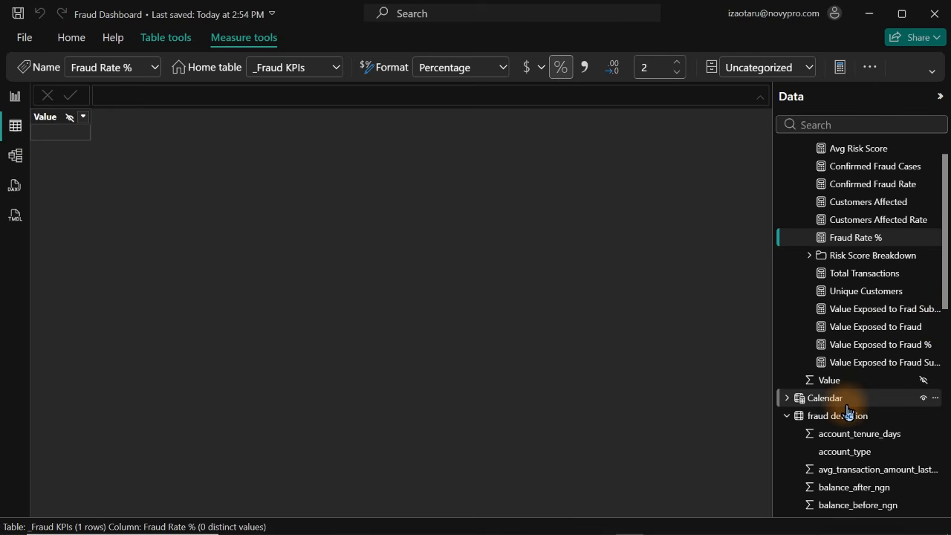
left_click(847, 402)
left_click(849, 434)
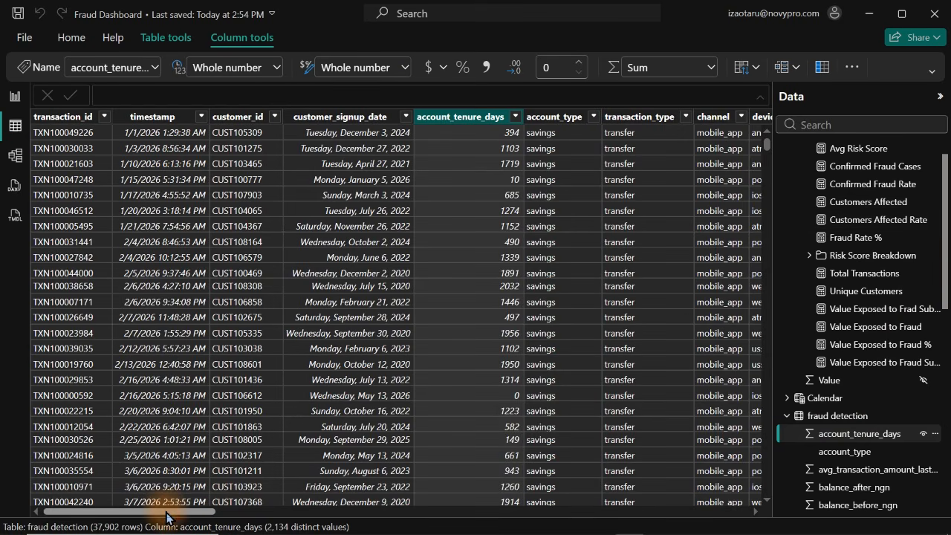
Check the Tenure Bucket column in the fraud detection table, and place a copy of the Fraud Rate % by channel chart on the report page
left_click_drag(168, 511, 804, 504)
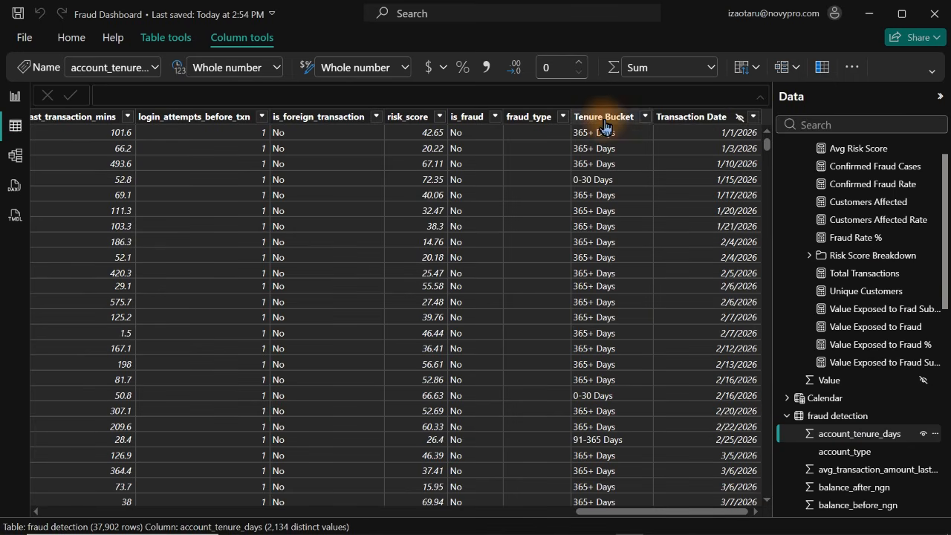
left_click(15, 98)
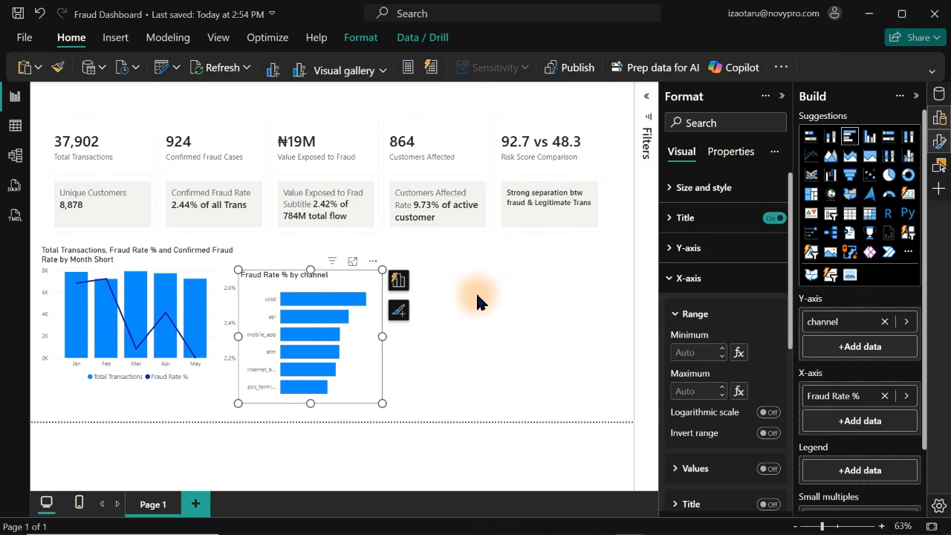
left_click_drag(321, 275, 532, 256)
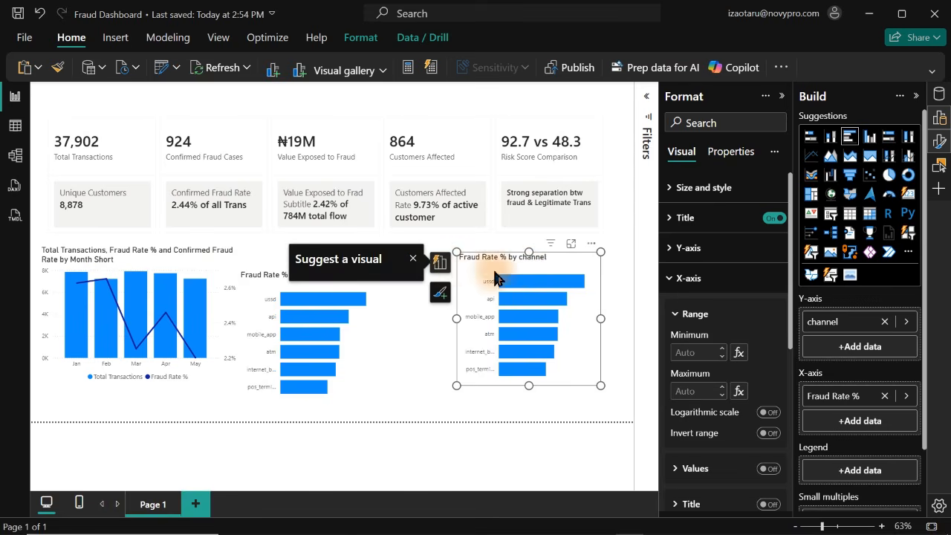
Replace the channel field on the copied bar chart's Y-axis with Tenure Bucket
left_click(440, 262)
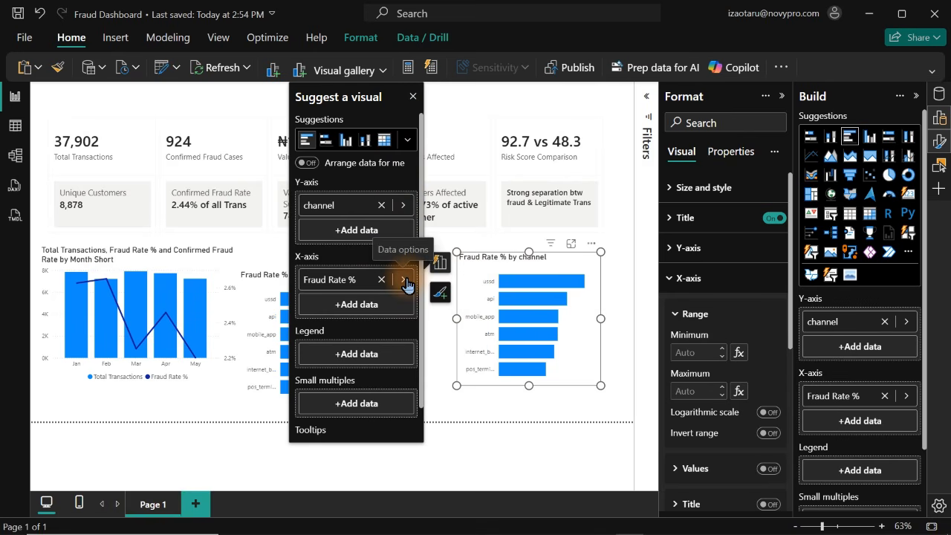
left_click(404, 206)
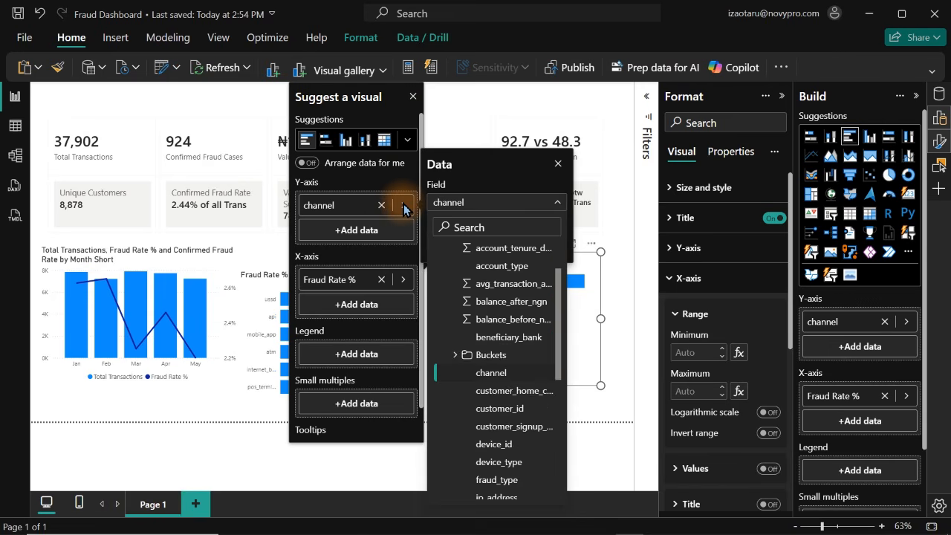
type("te")
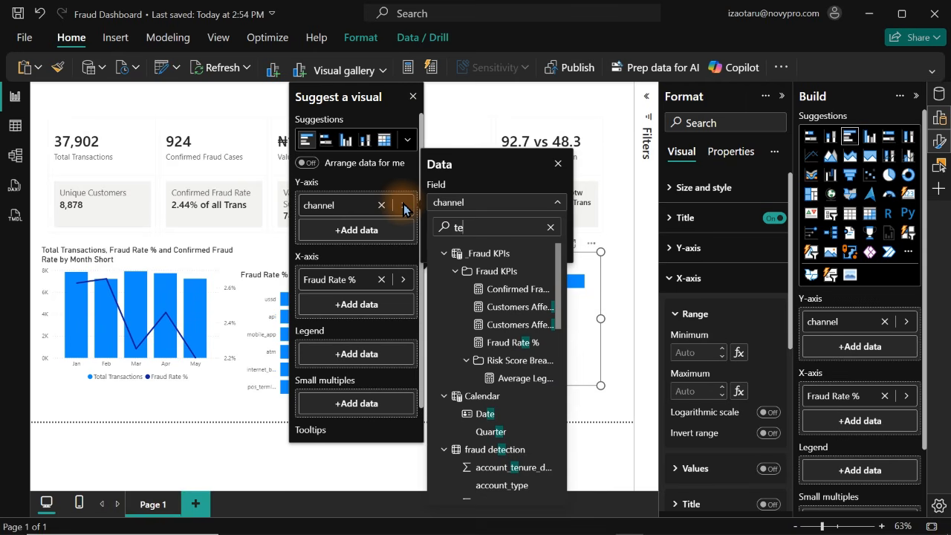
type("nu")
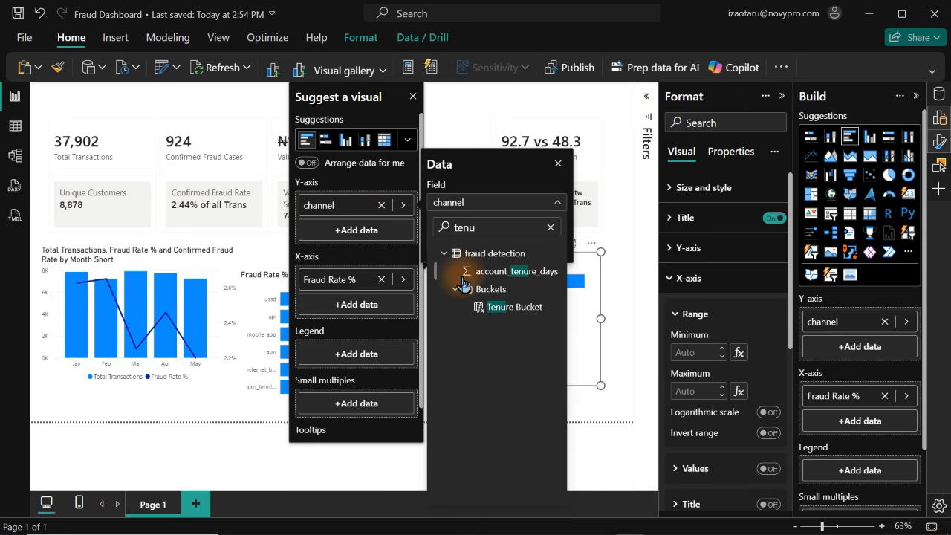
left_click(492, 308)
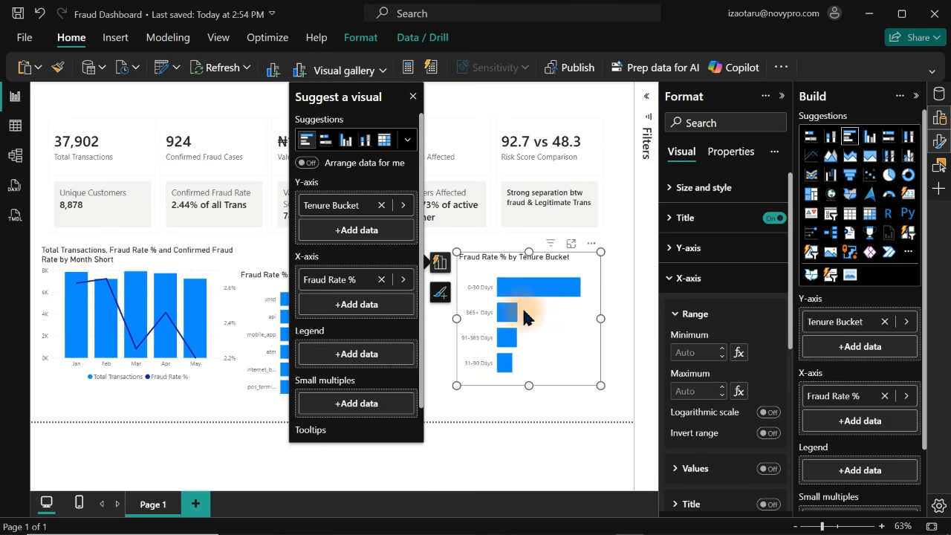
left_click(413, 97)
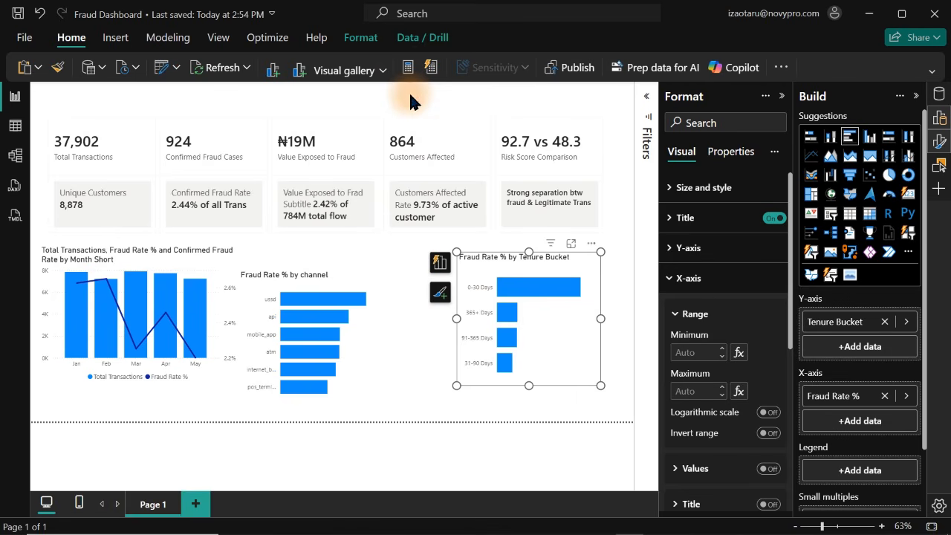
Convert the Fraud Rate % by Tenure Bucket chart to a donut chart and hide the Format and Build panes
left_click(908, 176)
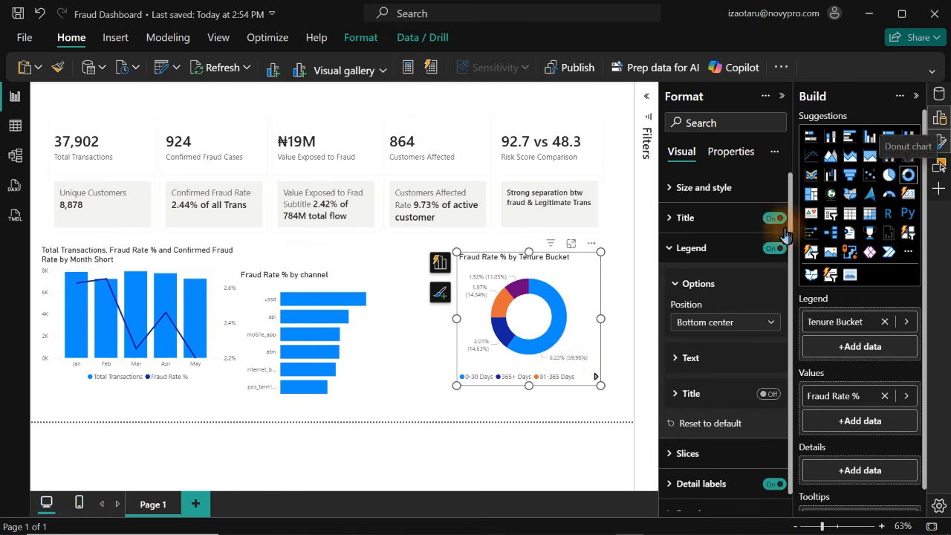
mouse_move(552, 357)
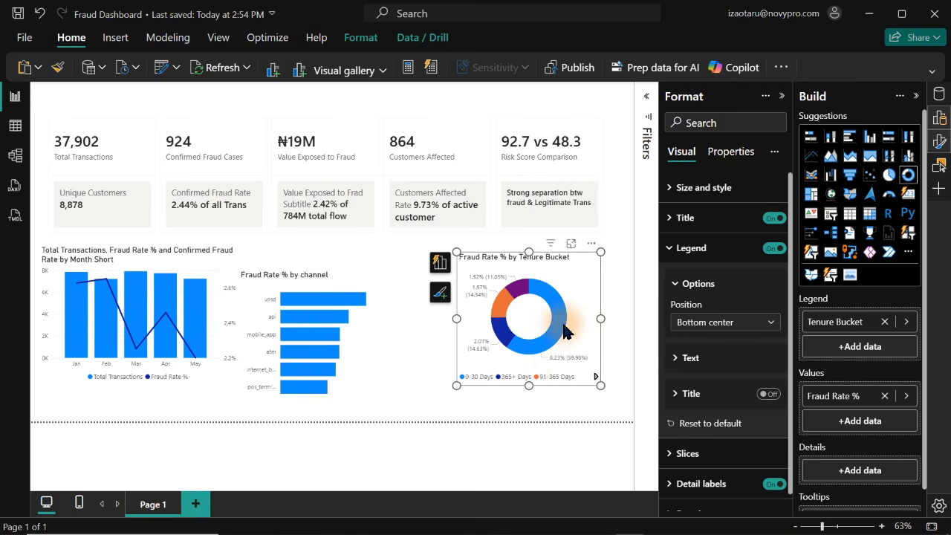
mouse_move(496, 333)
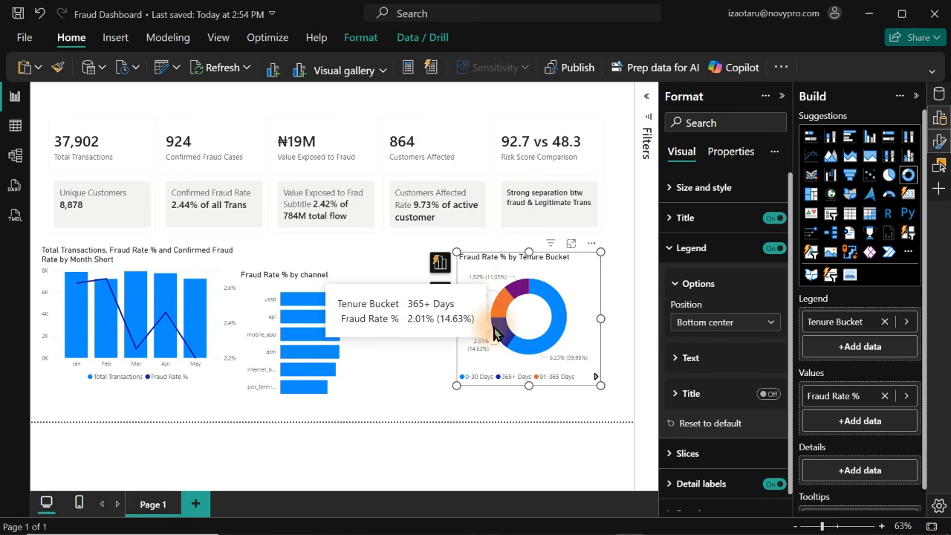
left_click(939, 139)
left_click(938, 127)
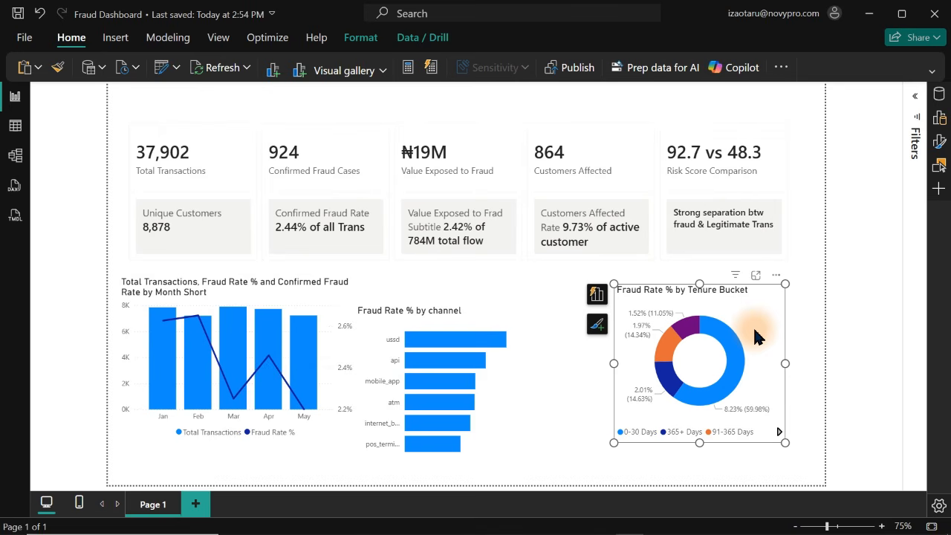
Try the Accessible Neutral, Tidal, City park and Default themes, and apply the Innovate theme to the report
left_click(573, 104)
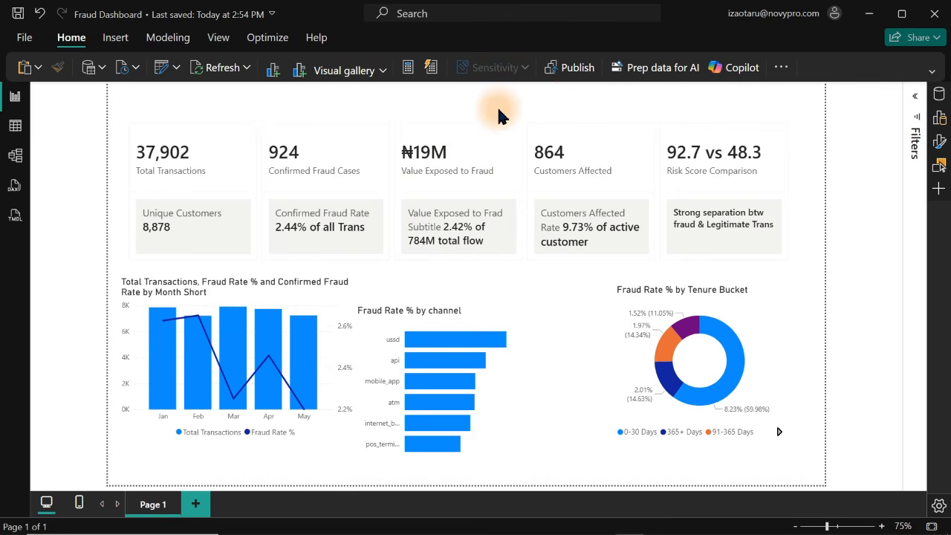
left_click(226, 40)
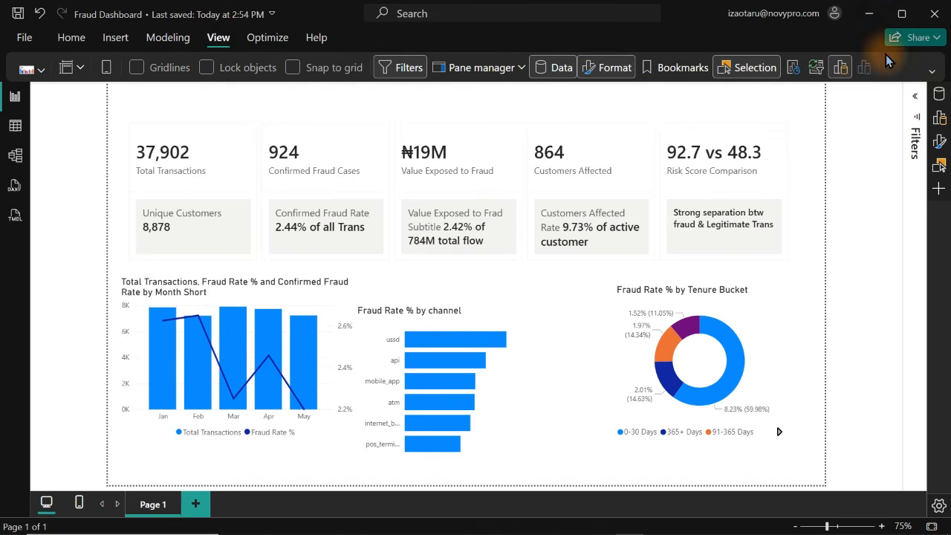
left_click(934, 75)
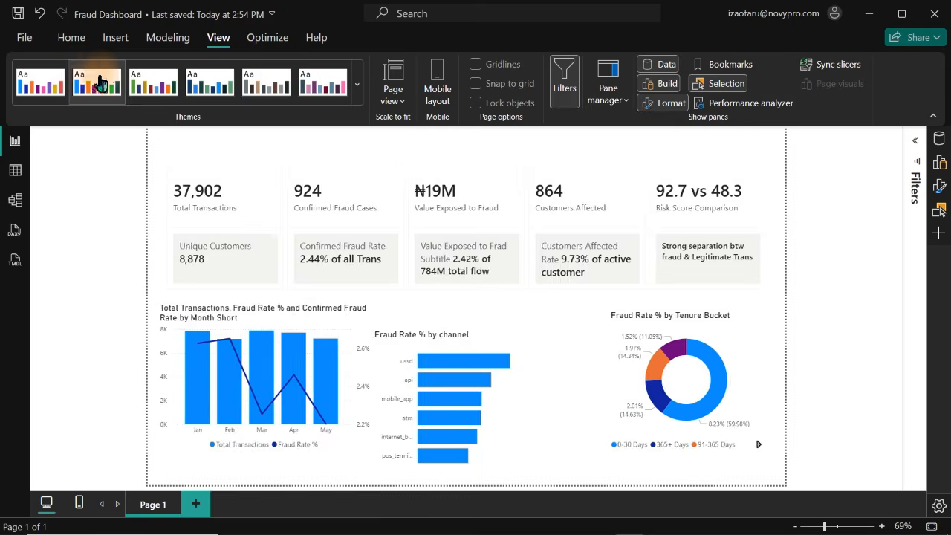
left_click(272, 88)
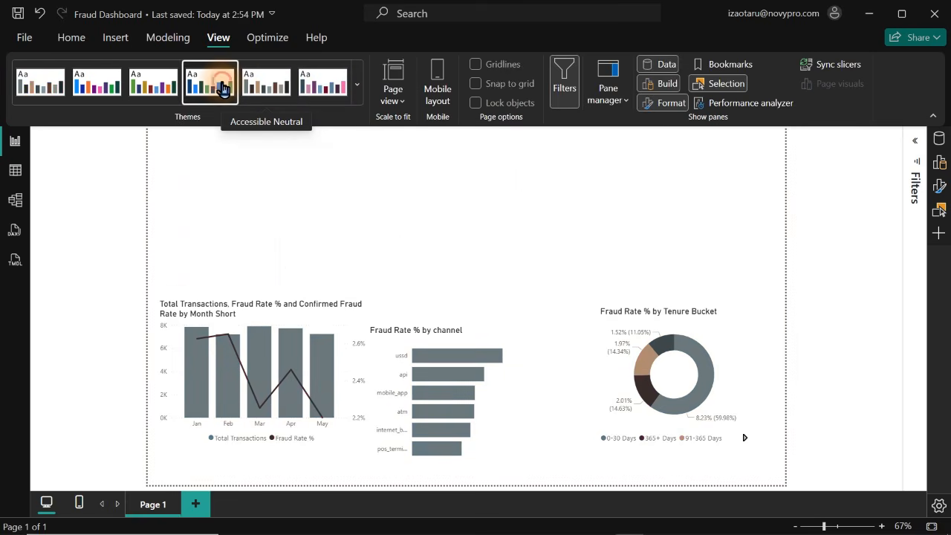
left_click(222, 88)
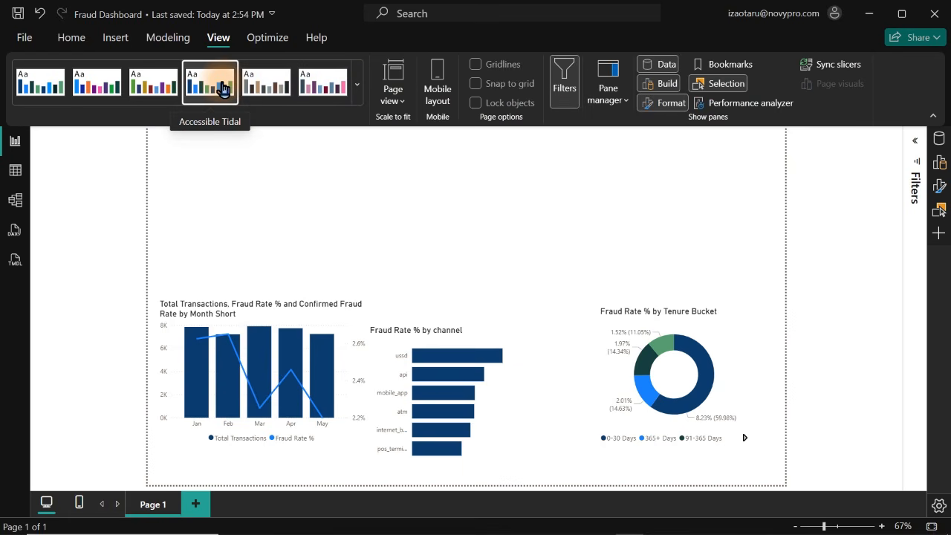
left_click(270, 89)
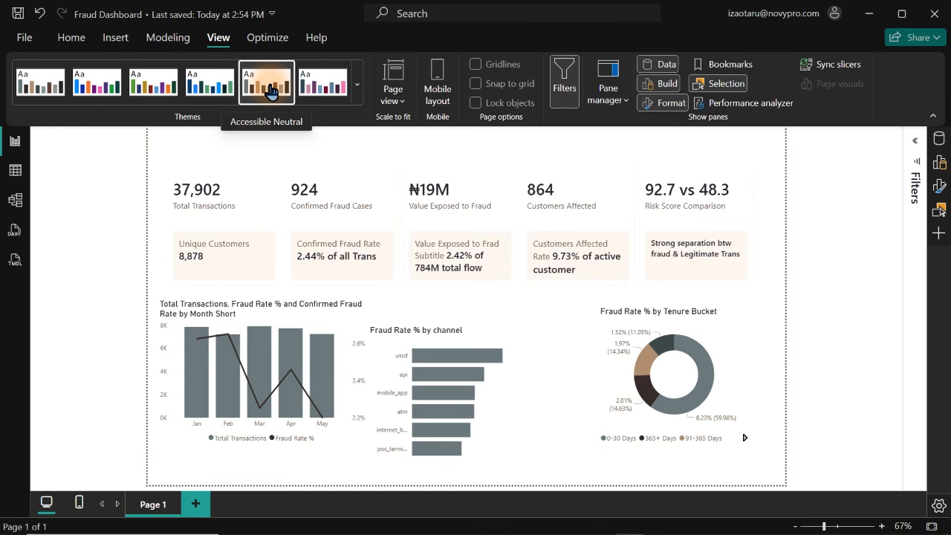
left_click(196, 88)
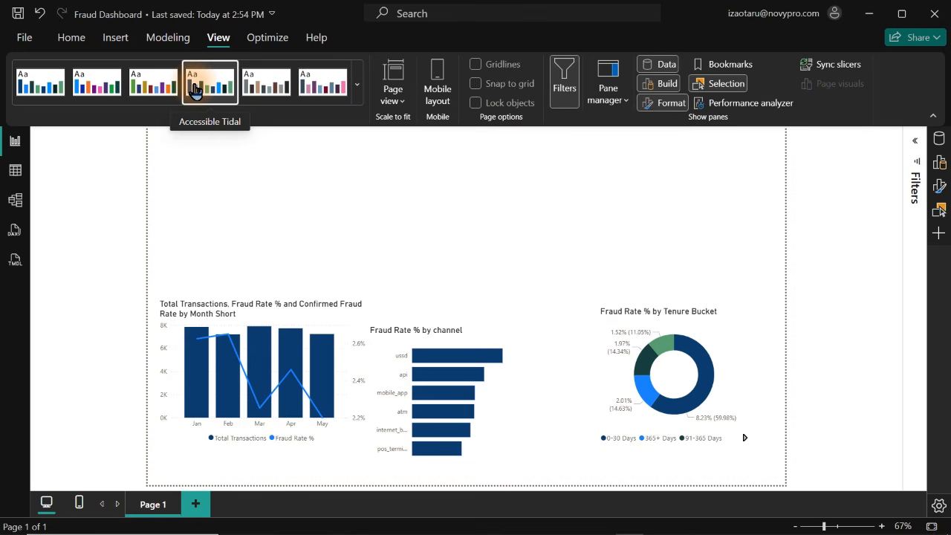
left_click(152, 90)
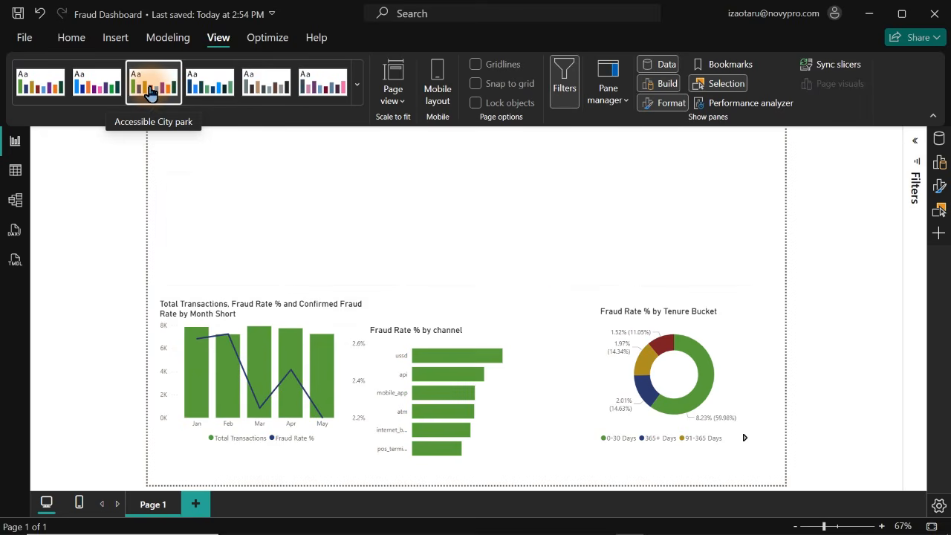
left_click(97, 86)
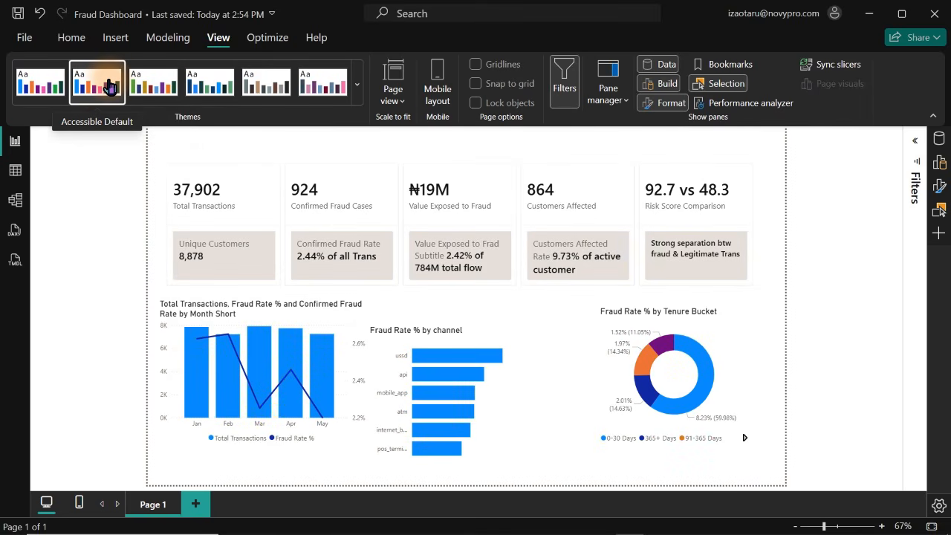
left_click(359, 99)
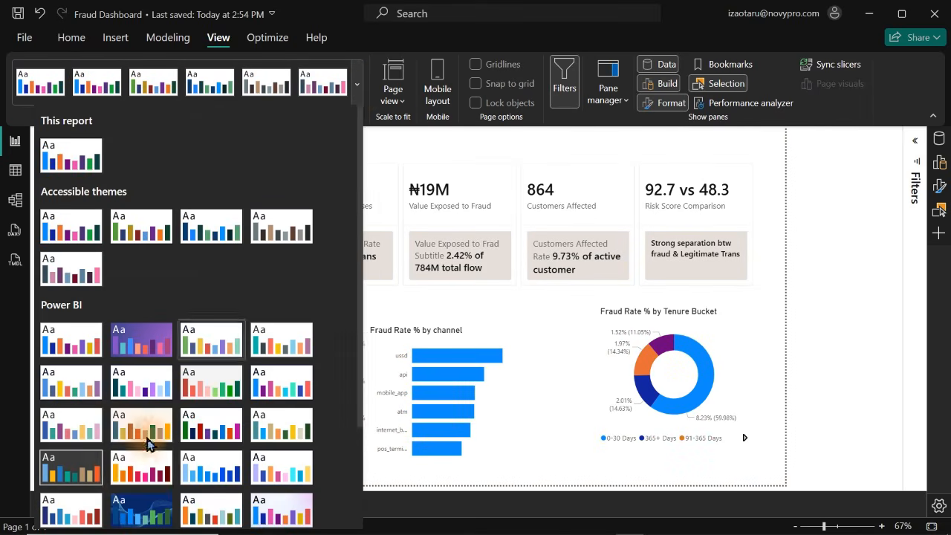
left_click(87, 479)
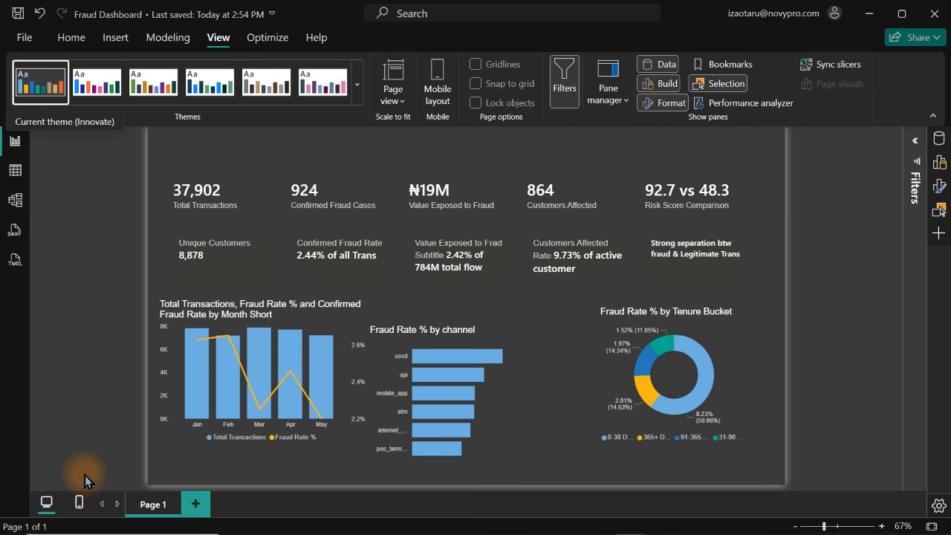
Set the callout formatting of the KPI card visual to apply to all cards
left_click(451, 221)
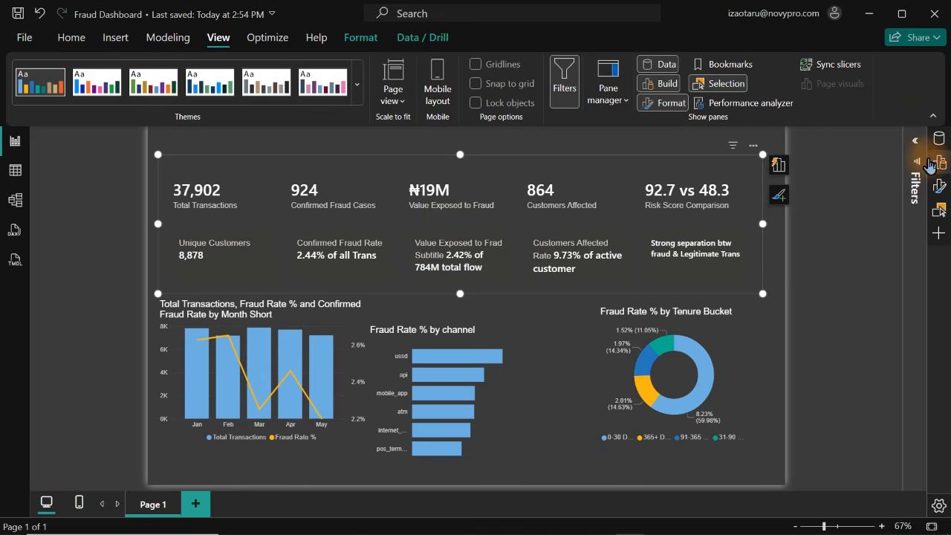
left_click(933, 116)
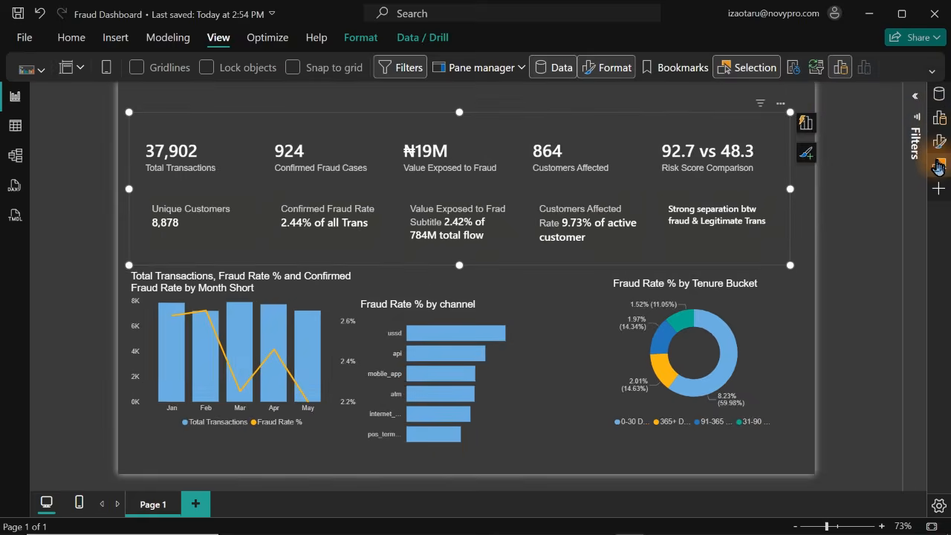
left_click(940, 142)
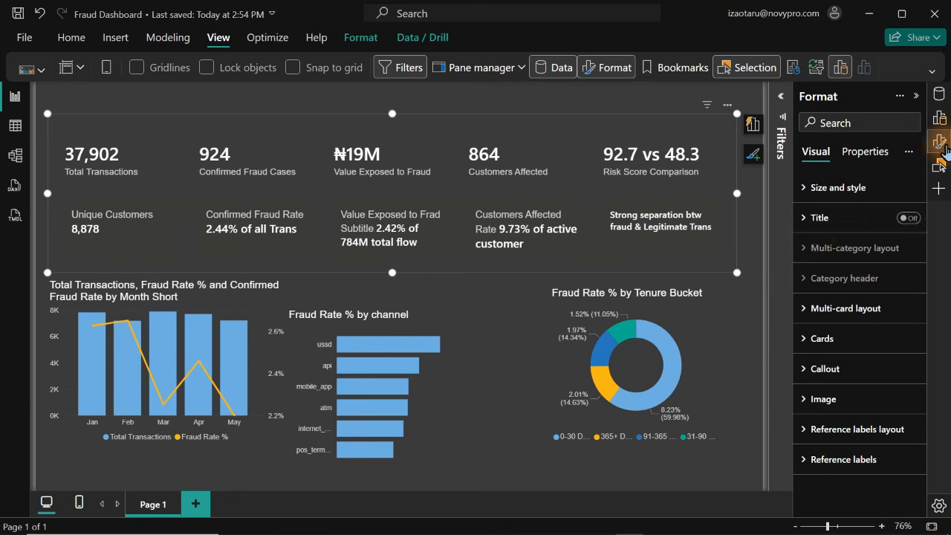
left_click(940, 142)
left_click(940, 142)
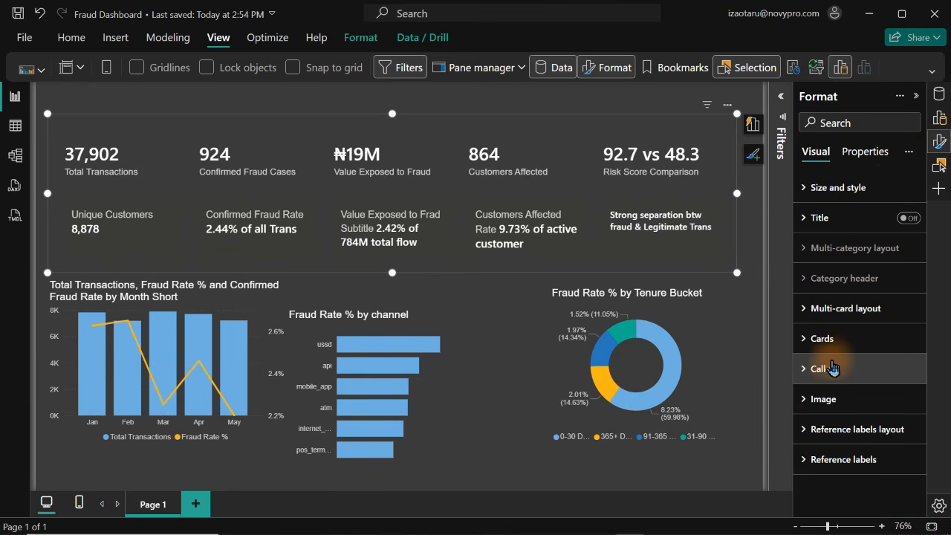
left_click(826, 369)
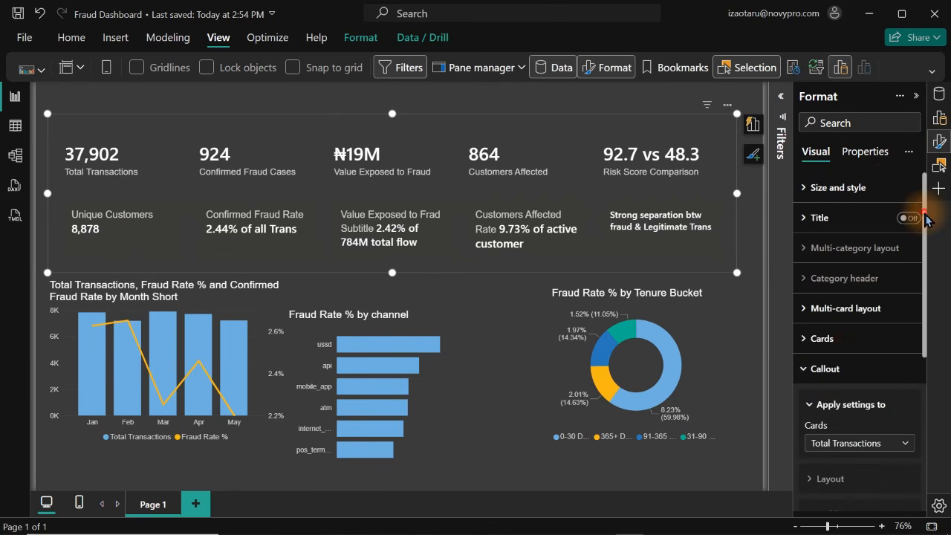
left_click_drag(927, 217, 927, 323)
left_click(867, 257)
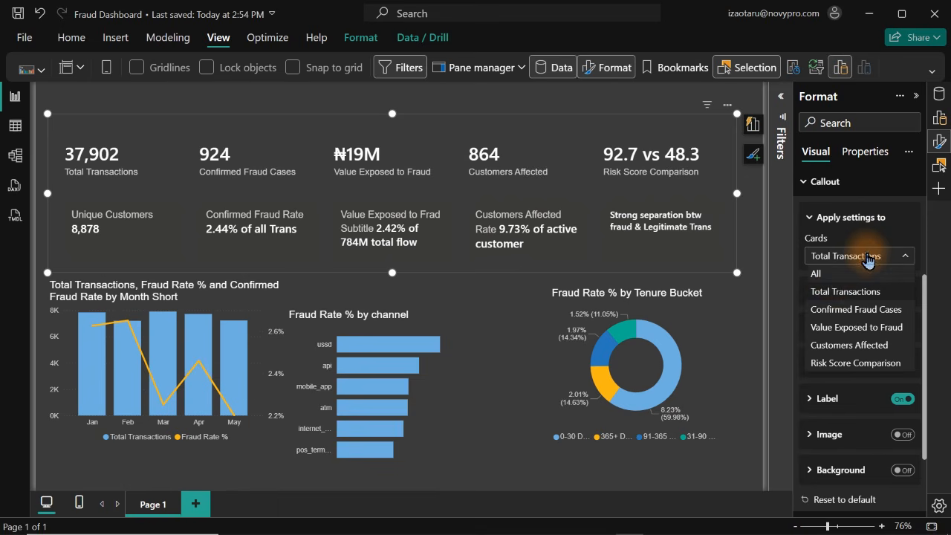
left_click(866, 273)
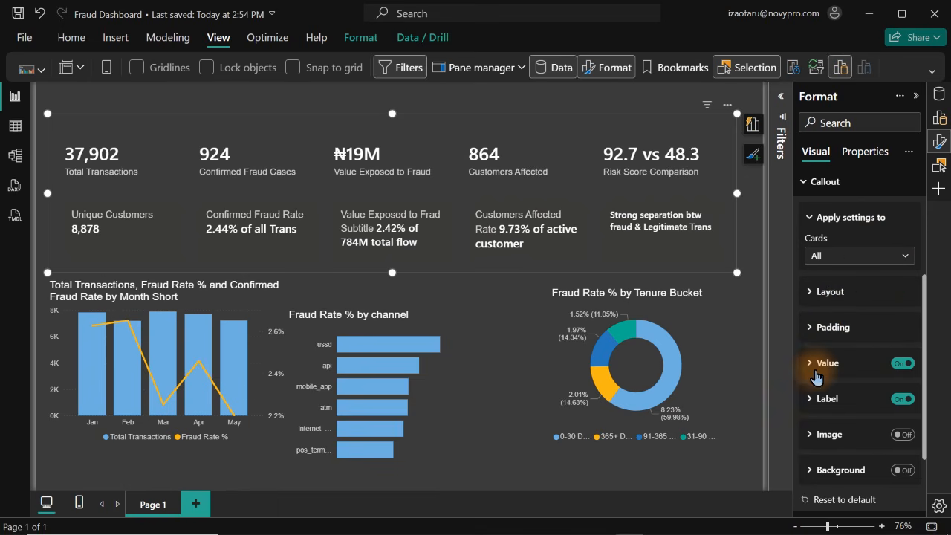
Try a callout value font size of 20 on all KPI cards and settle on 18
left_click(815, 377)
left_click(902, 398)
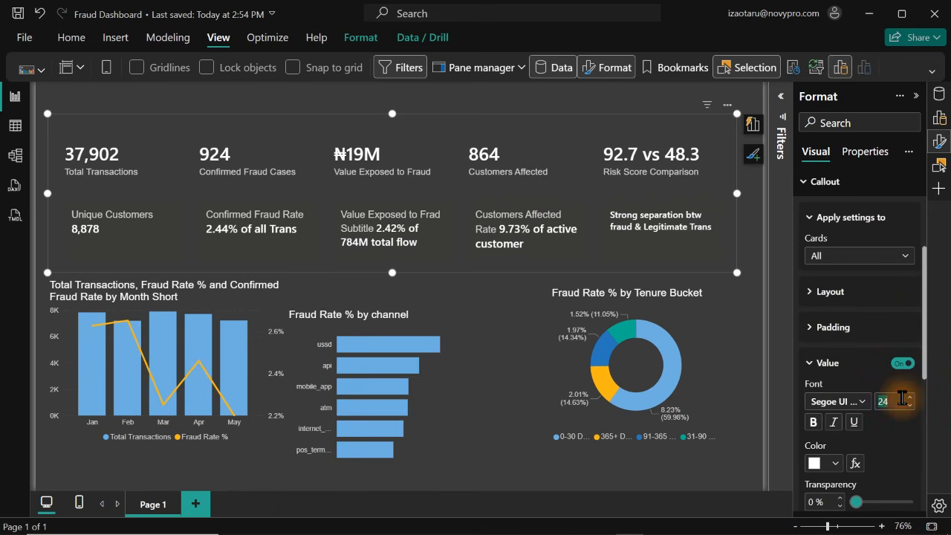
type("20")
key("Return")
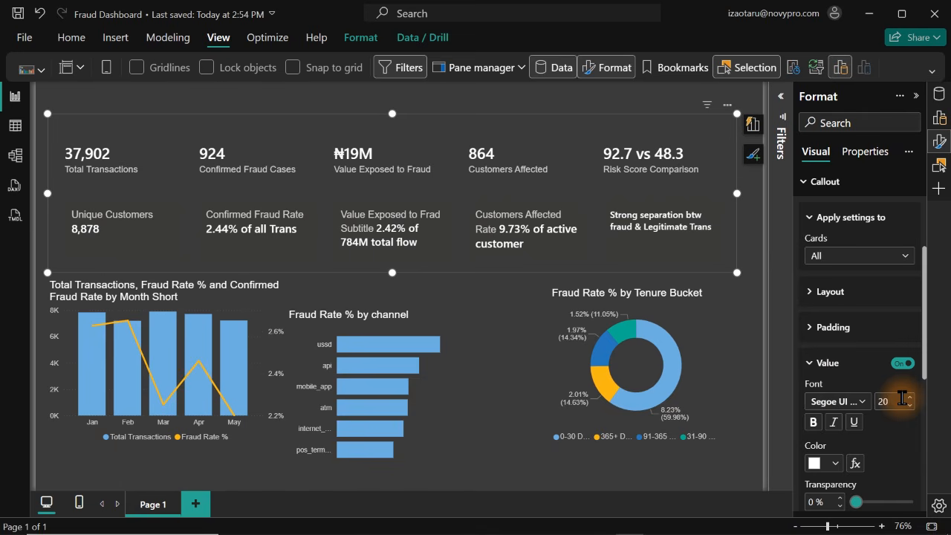
key("BackSpace")
key("BackSpace")
type("18")
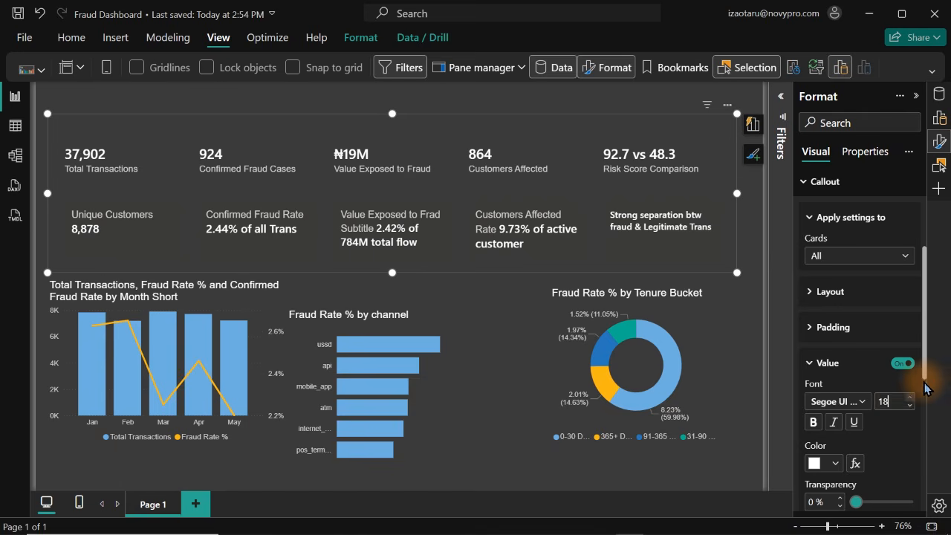
Set the callout label font size to 11 on all KPI cards
left_click_drag(926, 323, 927, 424)
left_click(827, 384)
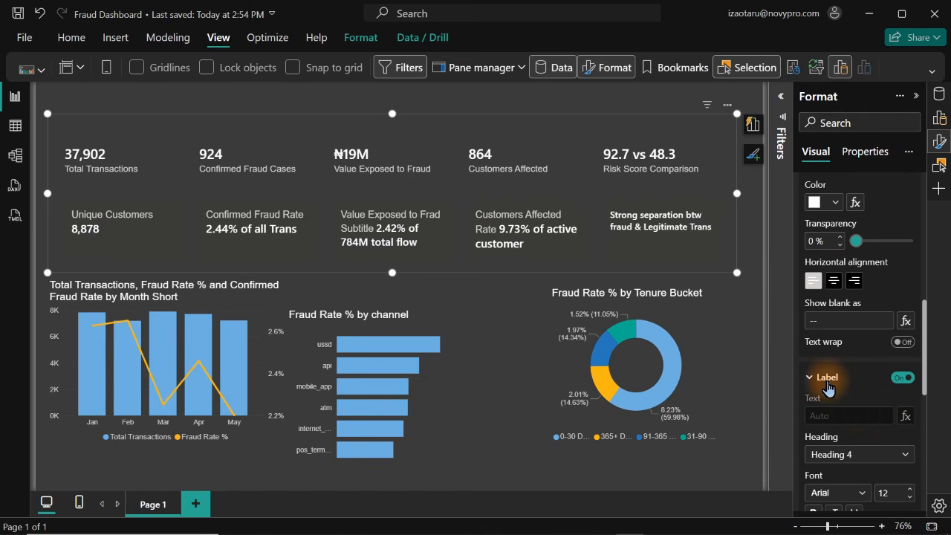
double_click(899, 493)
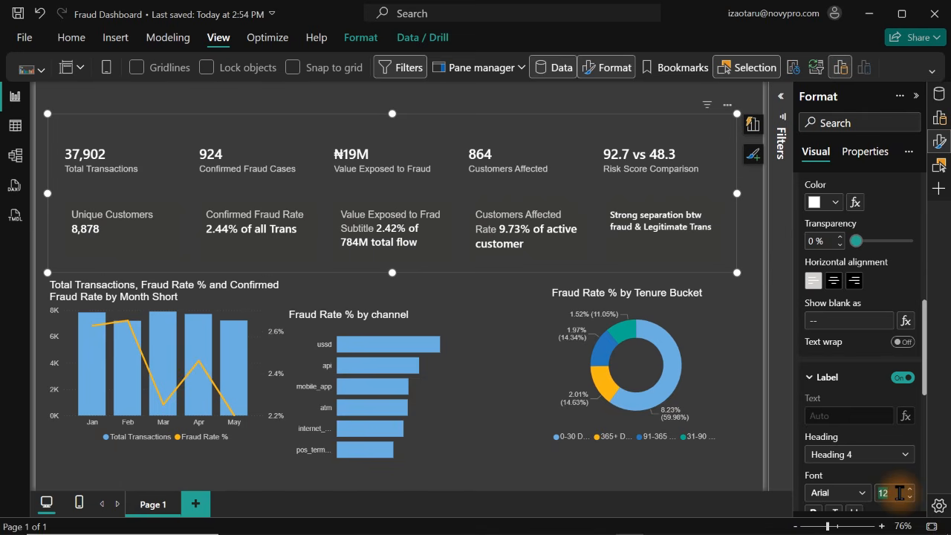
type("10")
key("Return")
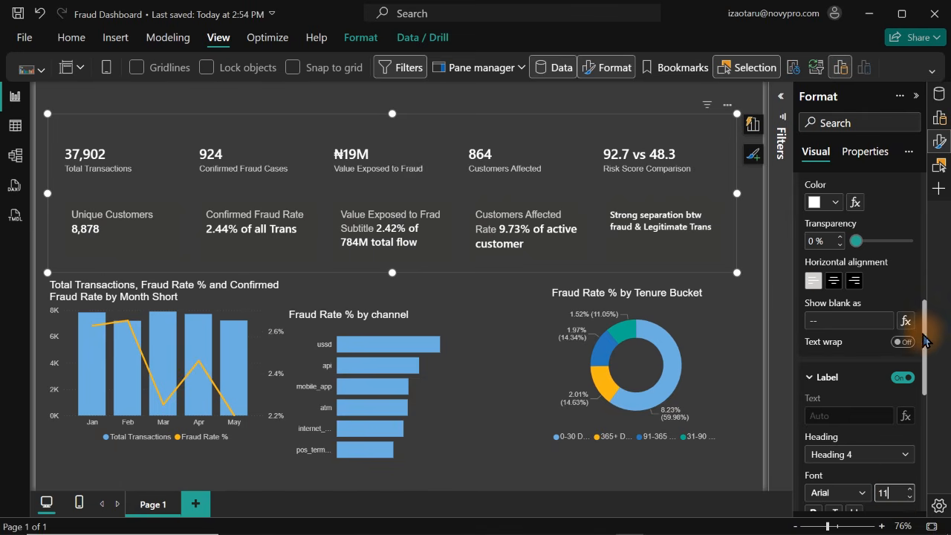
Try a reference label title font size of 8 with the settings applied to all cards
left_click_drag(927, 342, 920, 233)
left_click(825, 296)
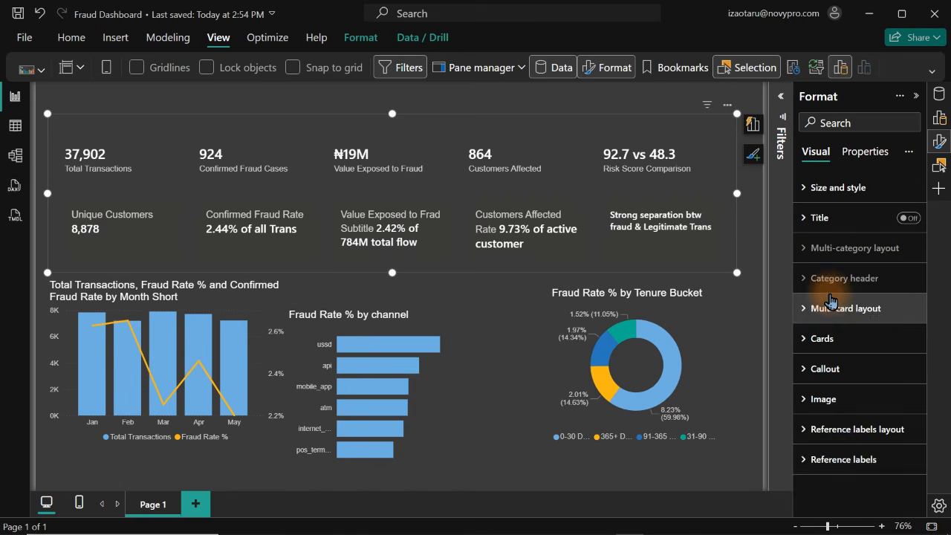
left_click(844, 460)
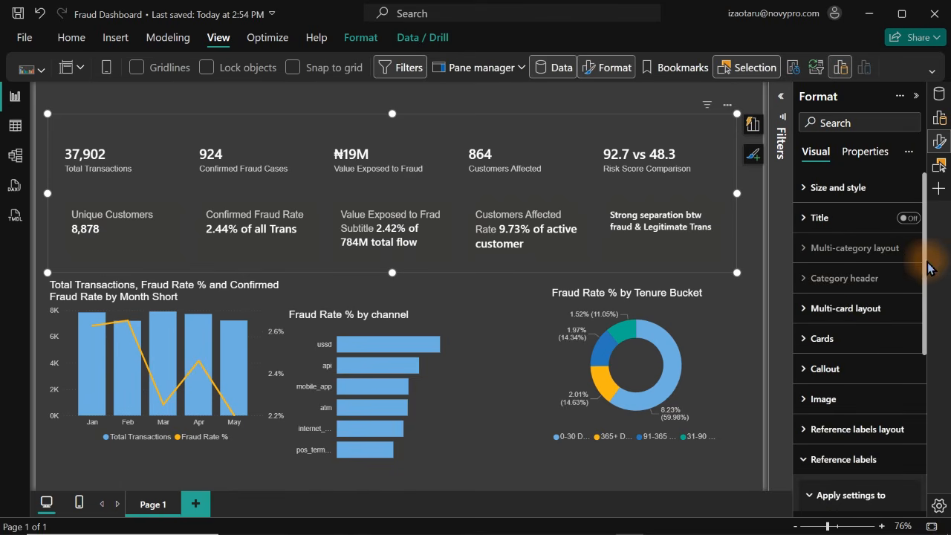
left_click_drag(927, 260, 920, 433)
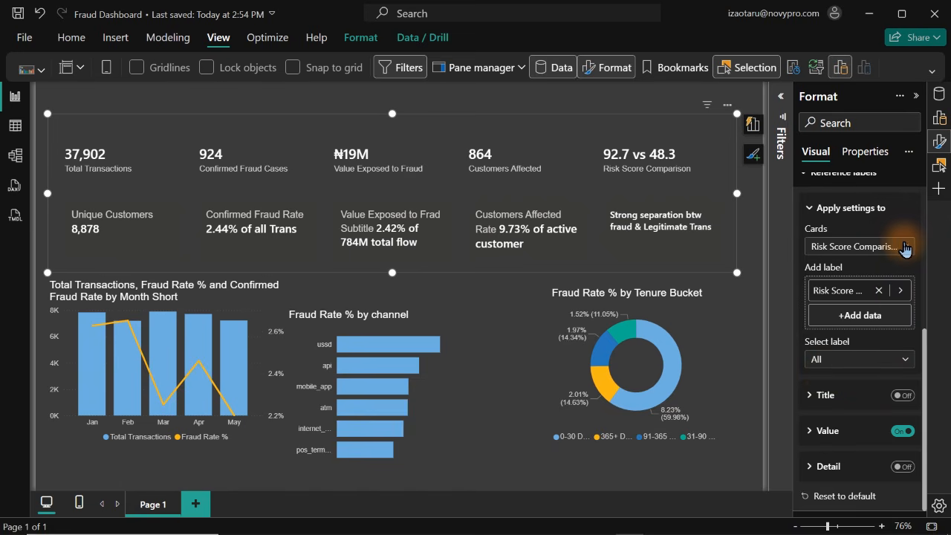
left_click(904, 251)
left_click(847, 264)
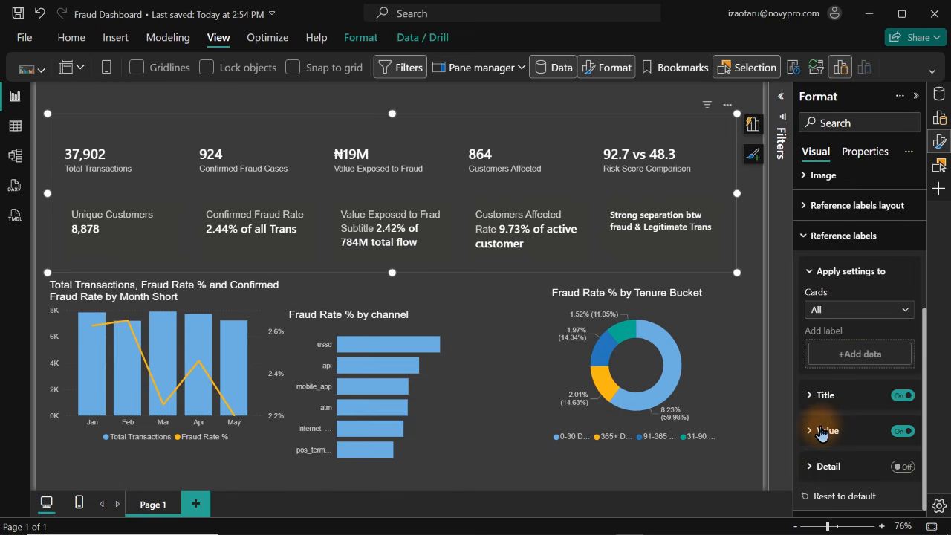
left_click(814, 395)
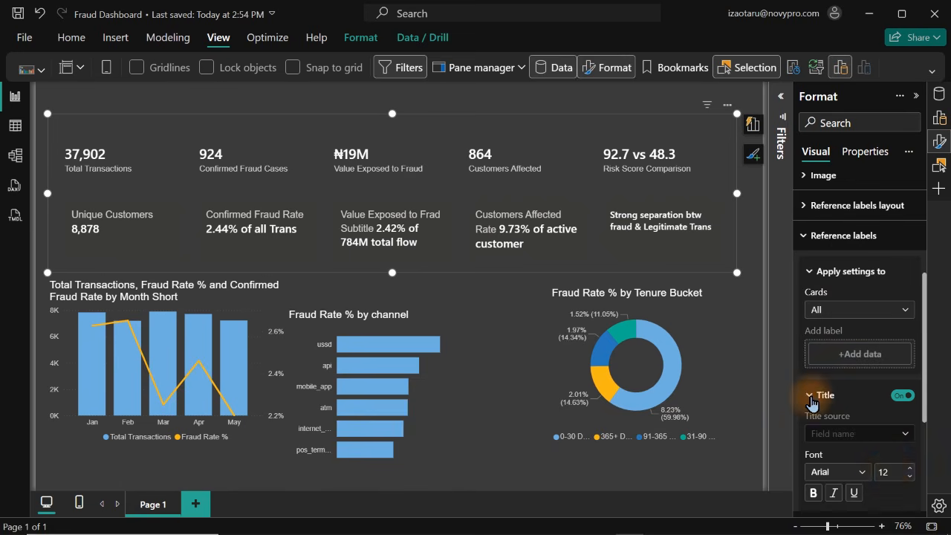
double_click(887, 472)
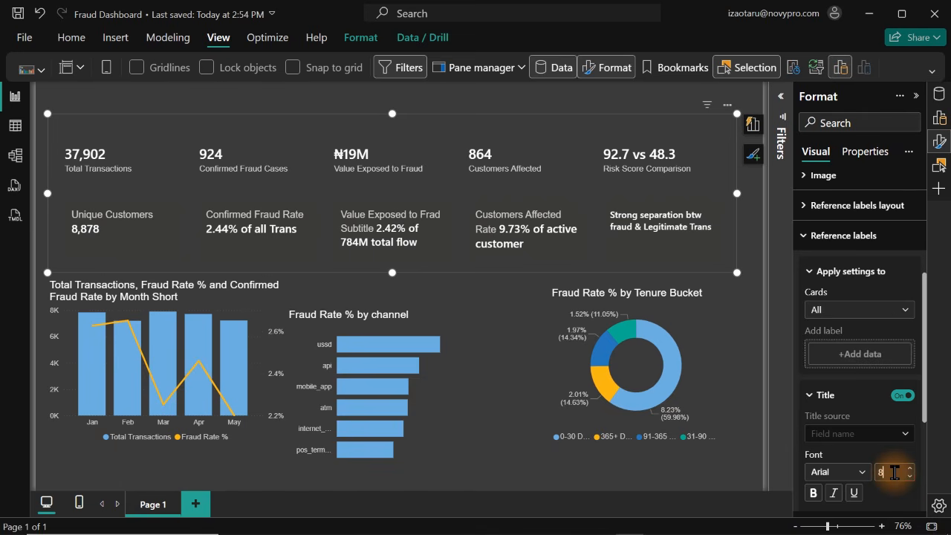
On the Total Transactions card, set the Unique Customers reference label's title font size to 11 and its value font size to 13
left_click(858, 312)
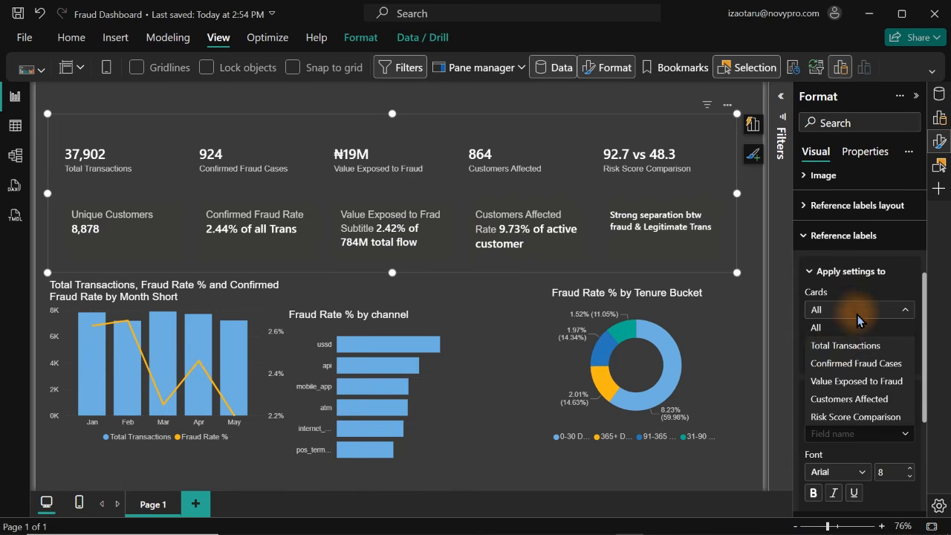
left_click(840, 347)
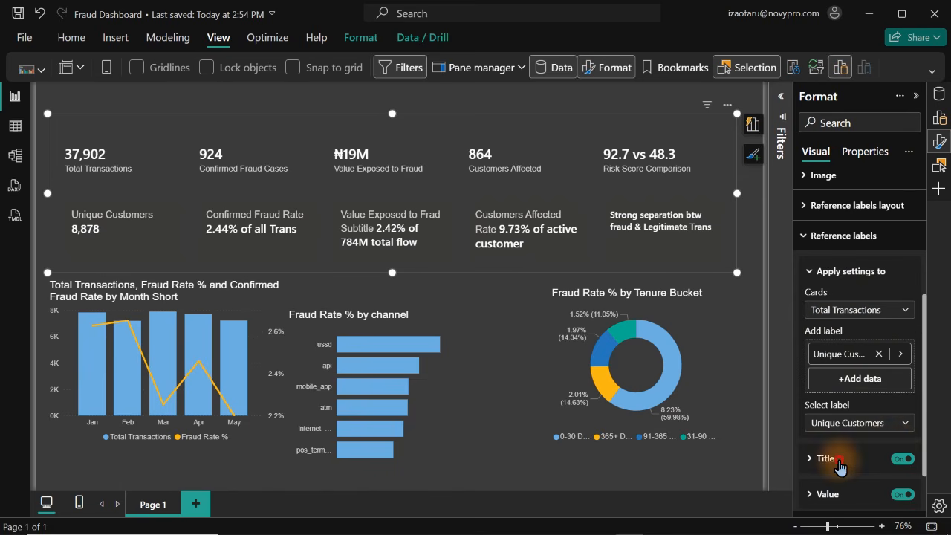
scroll(895, 353, "down", 4)
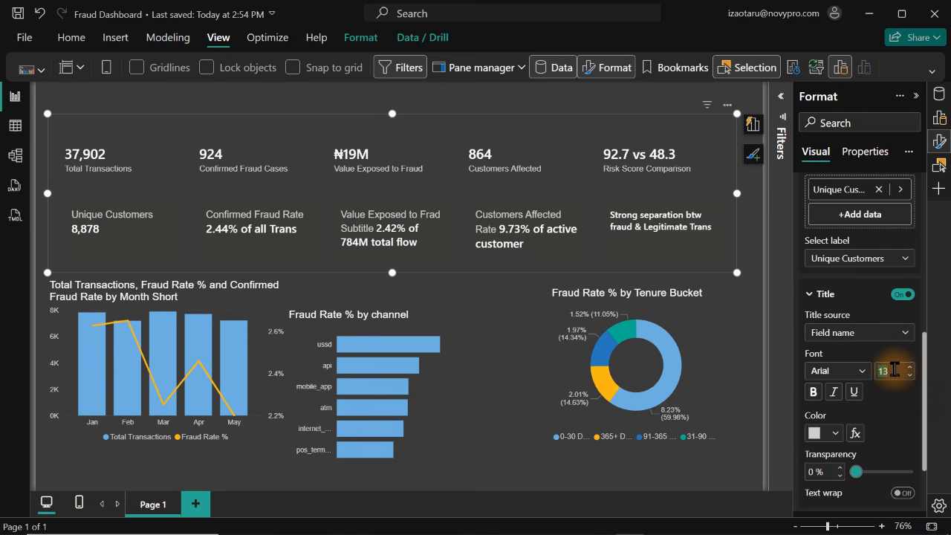
key("Return")
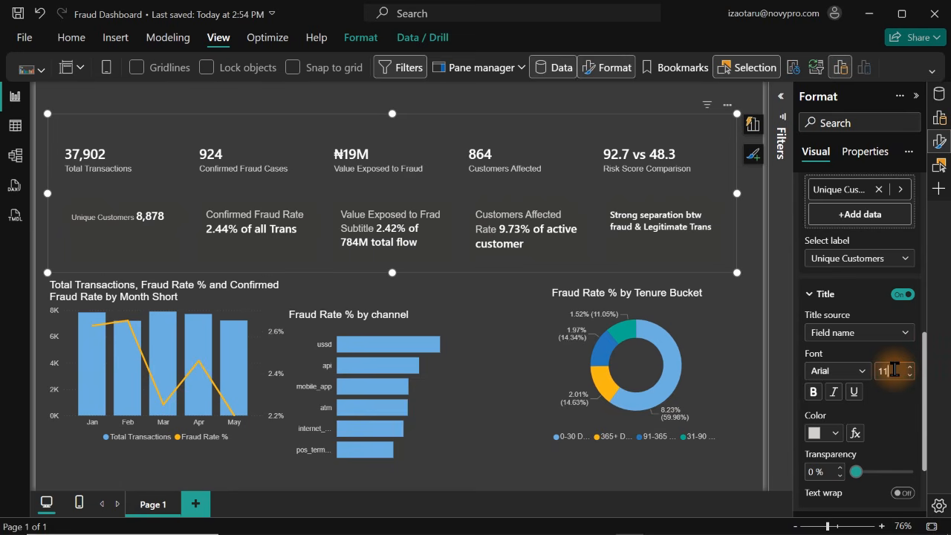
key("Return")
left_click(895, 370)
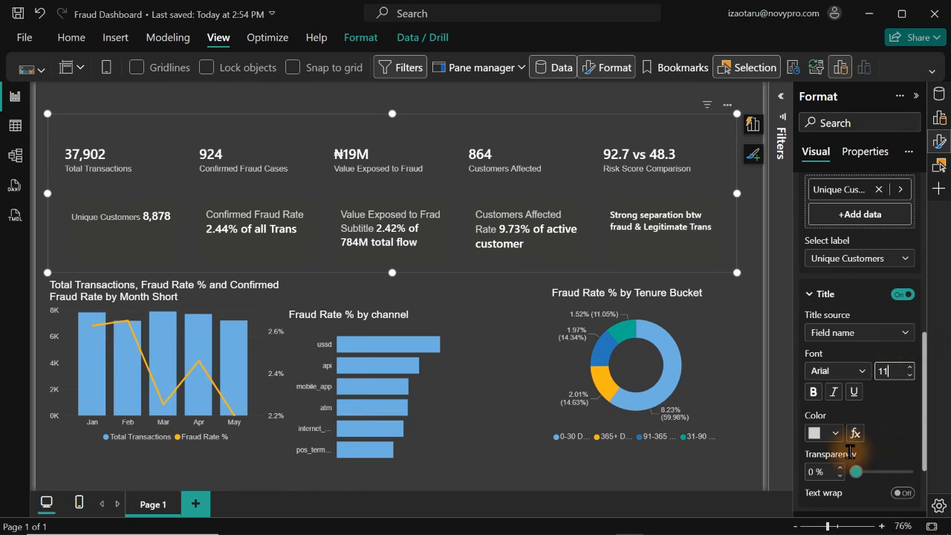
scroll(897, 357, "down", 3)
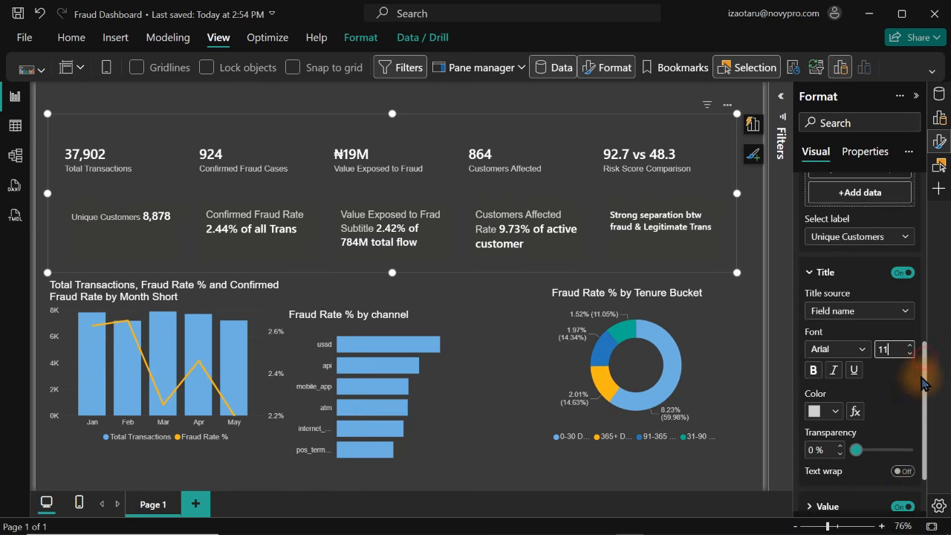
left_click(857, 435)
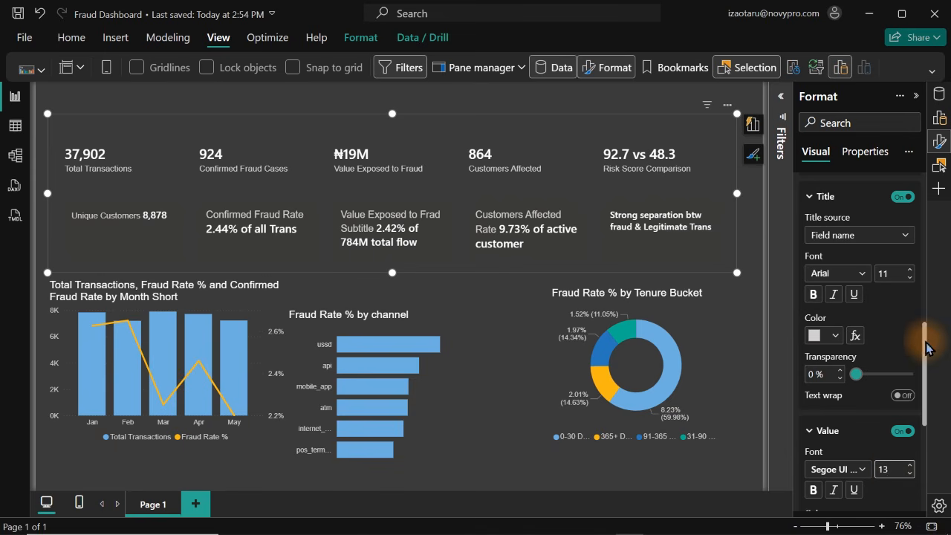
On the Confirmed Fraud Cases card, set the reference label's title font size to 11 and its value font size to 13
left_click_drag(924, 374, 927, 336)
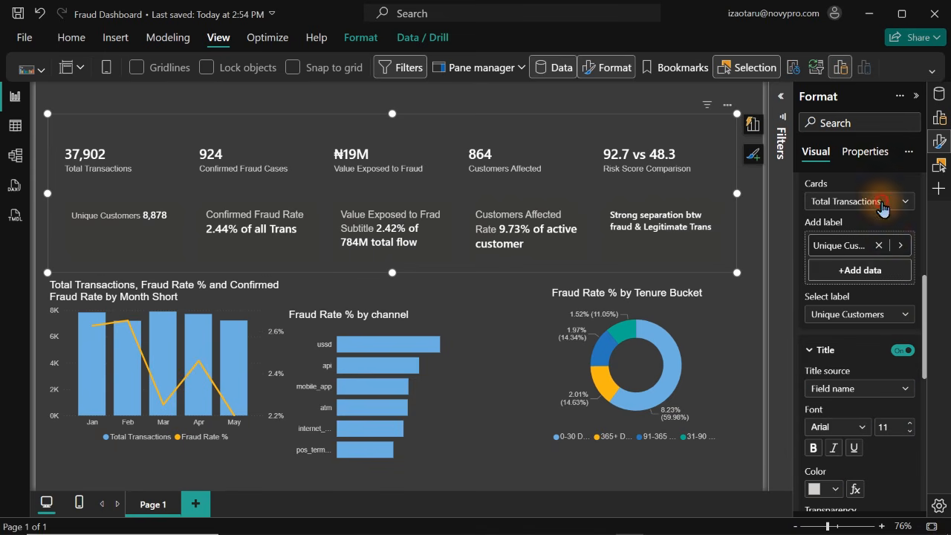
left_click(900, 200)
left_click(839, 255)
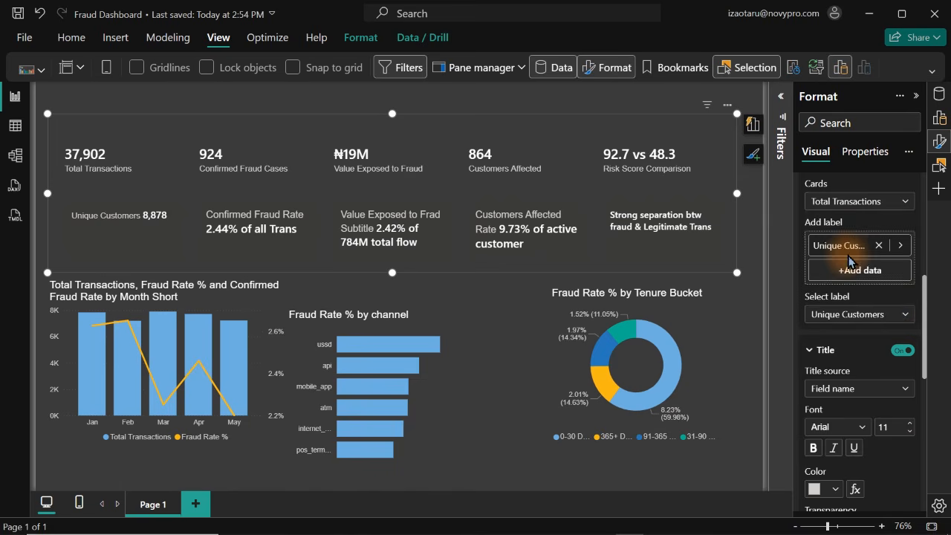
left_click(826, 395)
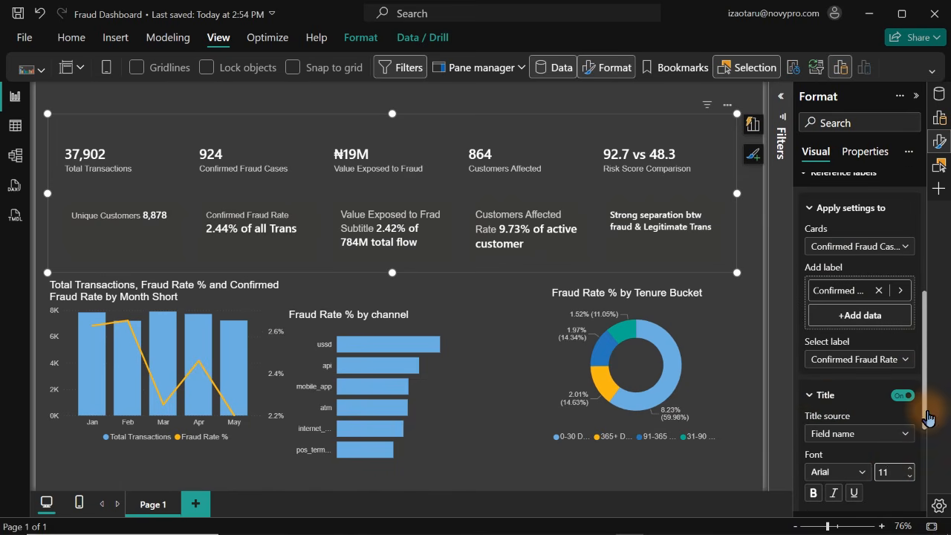
left_click_drag(924, 394, 899, 478)
left_click(809, 431)
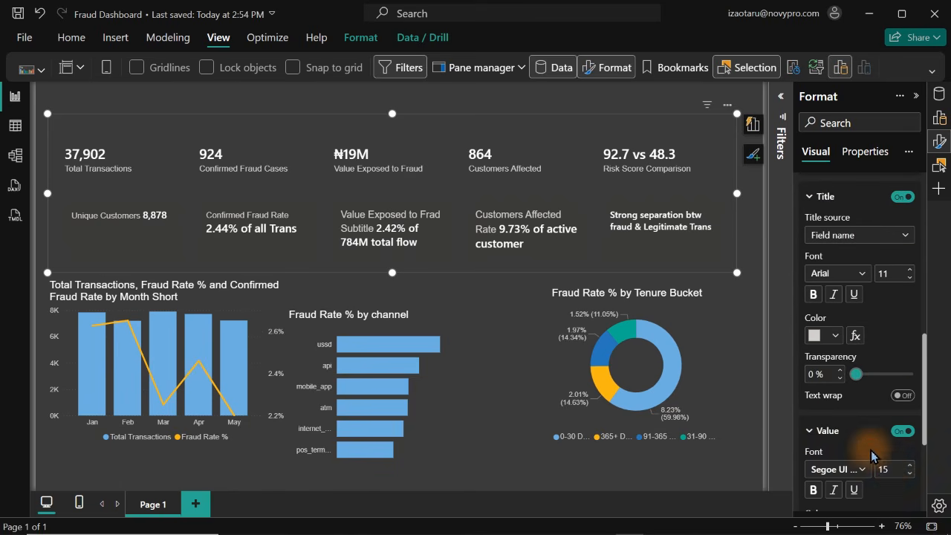
left_click(894, 466)
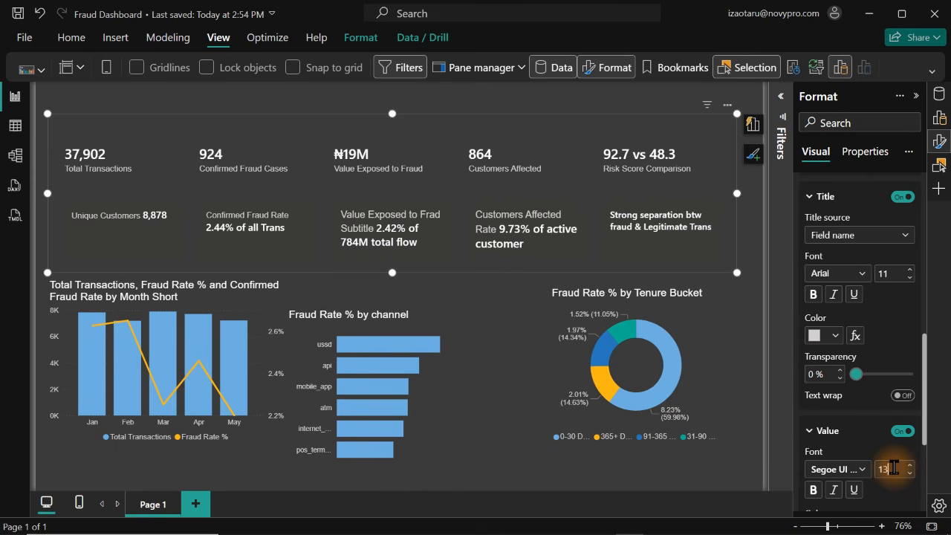
Reduce the height of the KPI card visual to fit its reference labels more tightly
left_click(394, 277)
left_click(476, 197)
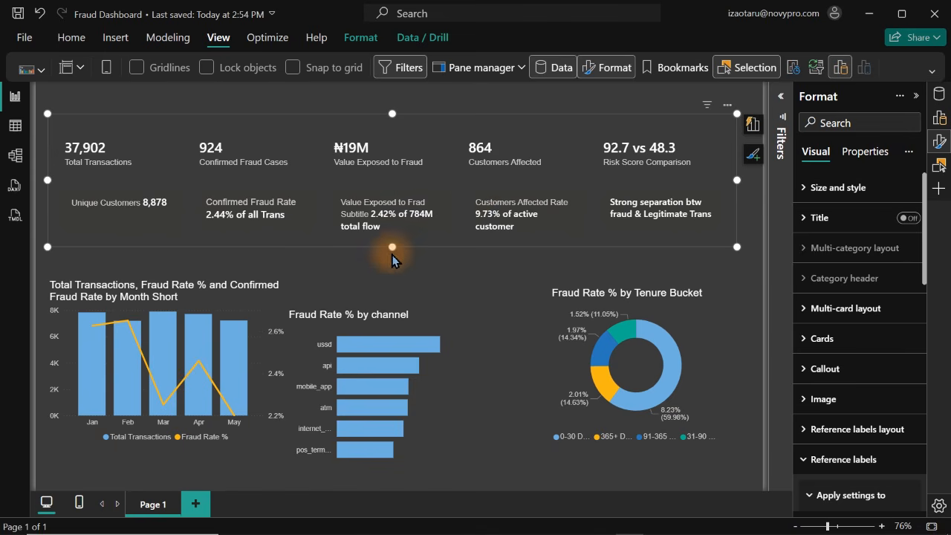
mouse_move(392, 247)
left_mouse_down()
mouse_move(393, 187)
mouse_move(401, 262)
mouse_move(394, 205)
mouse_move(393, 254)
left_mouse_up()
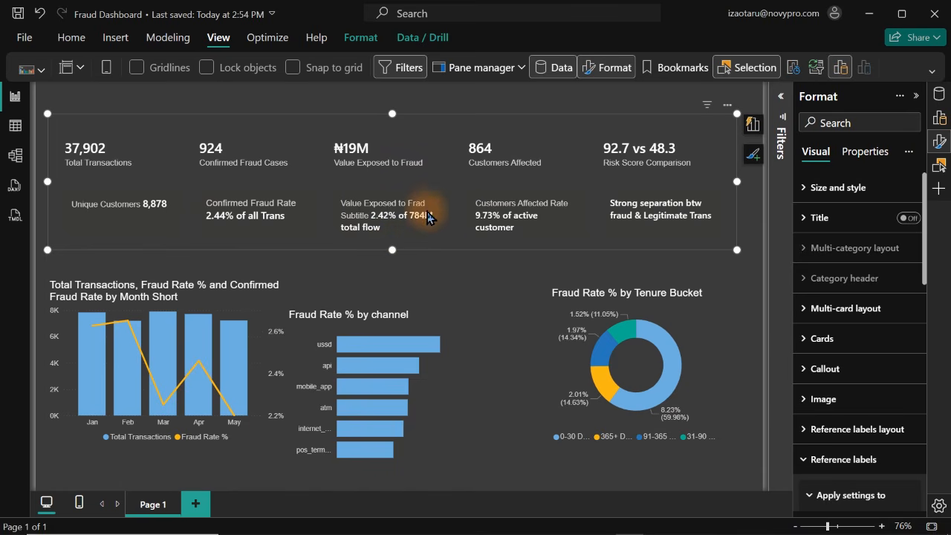
Move the KPI card visual down over the charts and place a duplicate of it above
left_click_drag(429, 214, 440, 346)
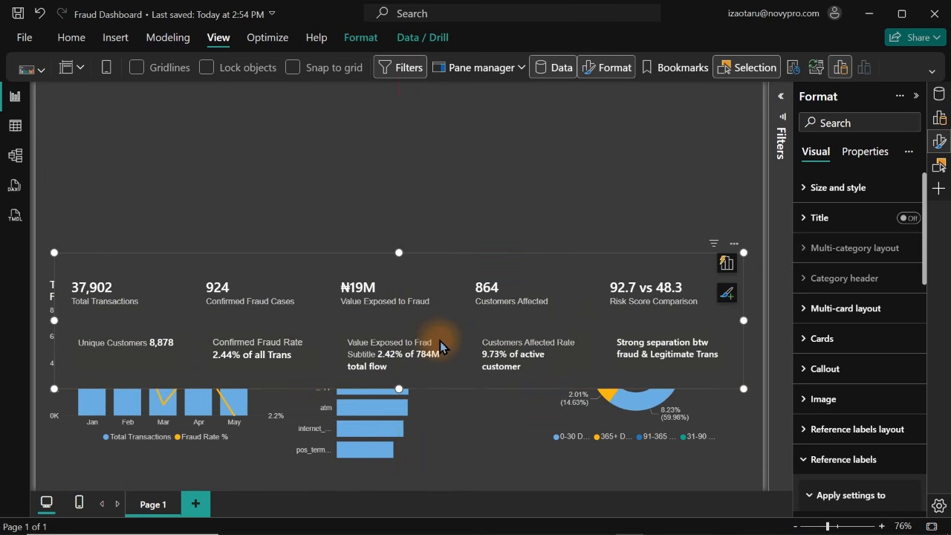
key("ctrl+z")
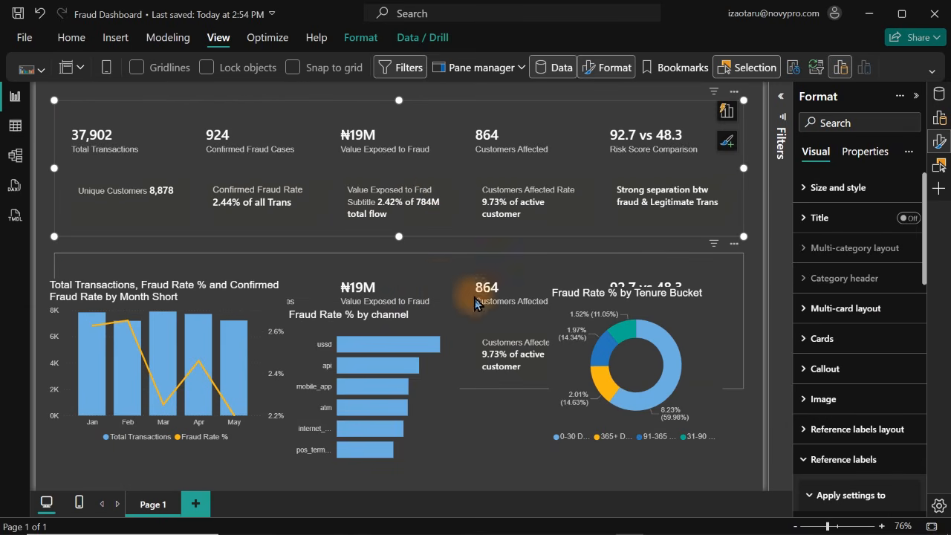
Hide the tenure bucket, channel and monthly transactions charts and close the Selection pane
left_click(642, 445)
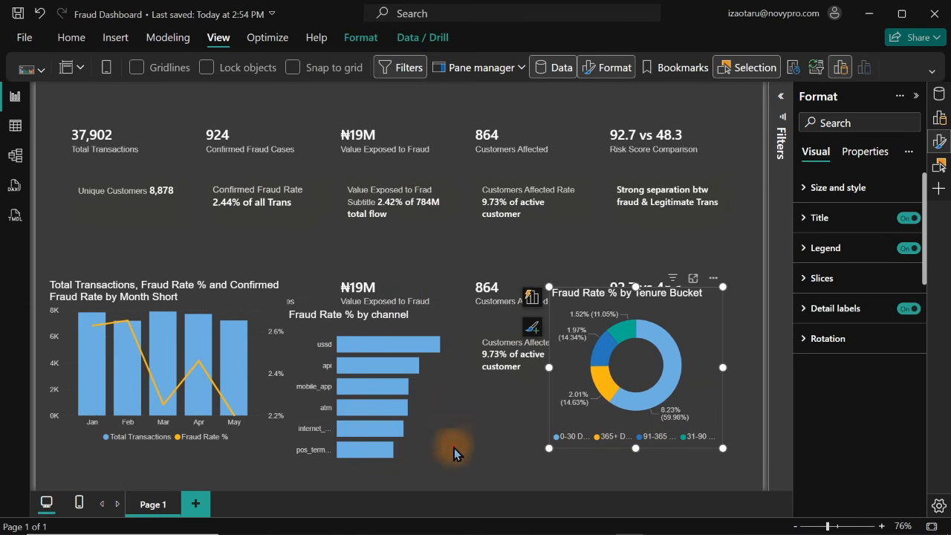
left_click(401, 451, "ctrl")
left_click(232, 452, "ctrl")
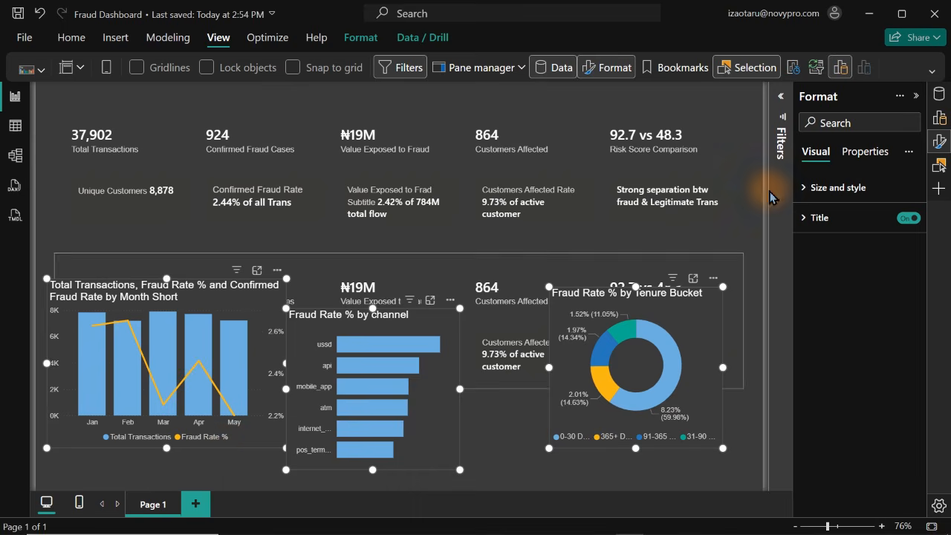
left_click(941, 168)
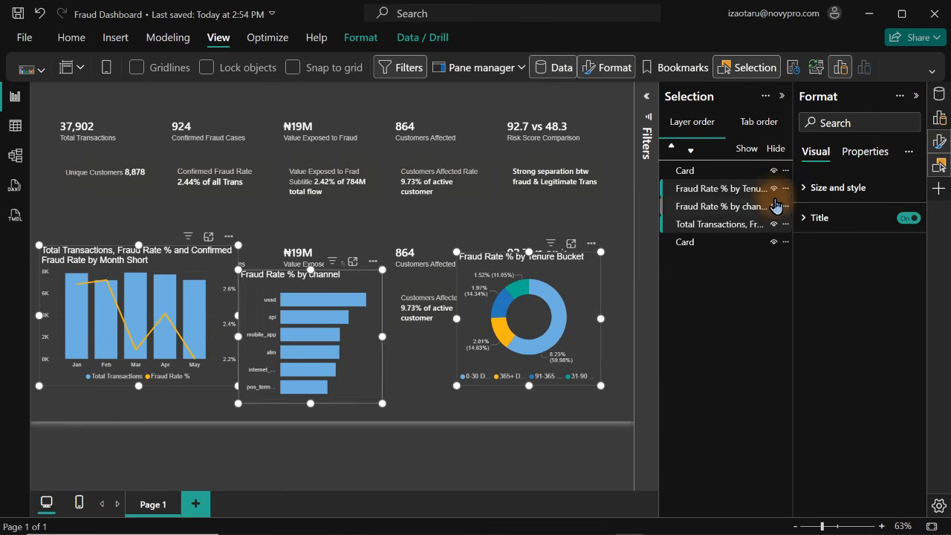
left_click(774, 188)
left_click(773, 206)
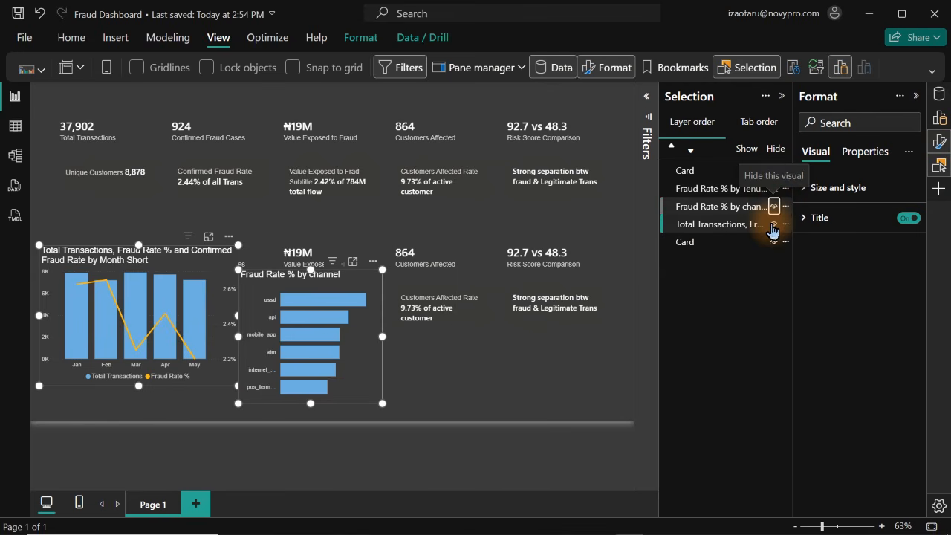
left_click(774, 223)
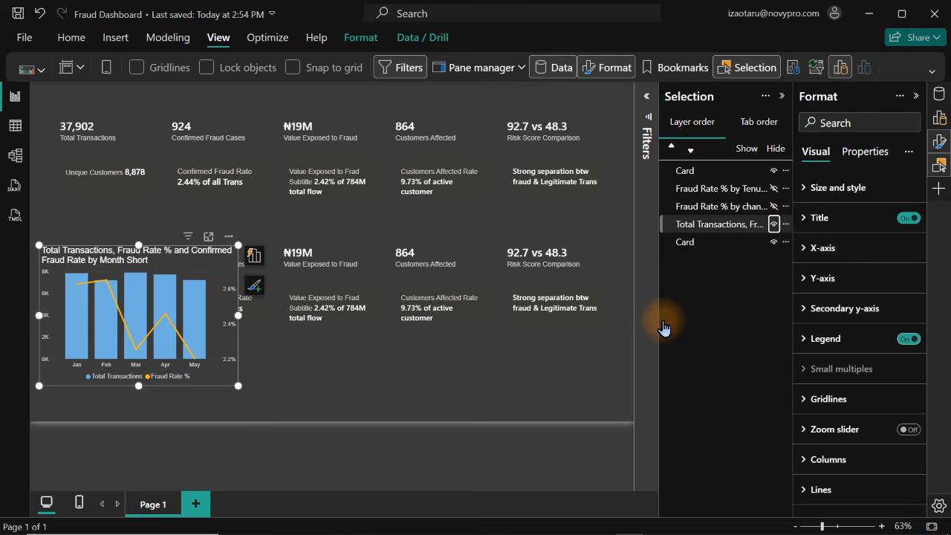
left_click(558, 363)
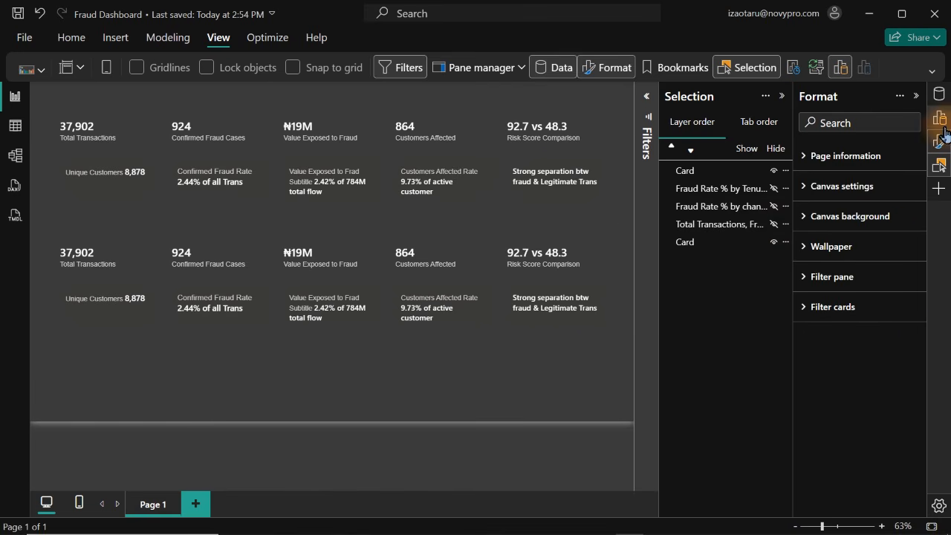
left_click(940, 167)
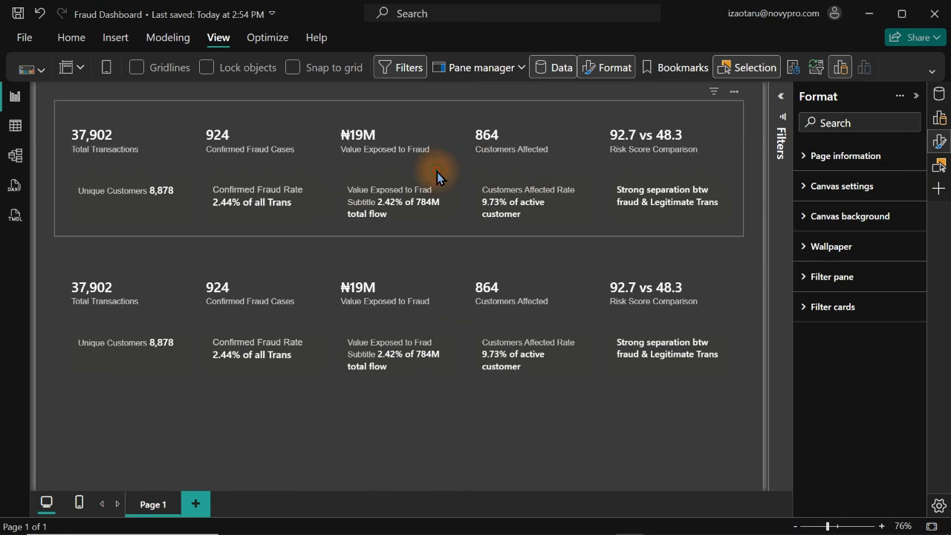
Remove every measure except Total Transactions from the upper KPI card visual and narrow it to the width of a single card
left_click(437, 171)
left_click(727, 111)
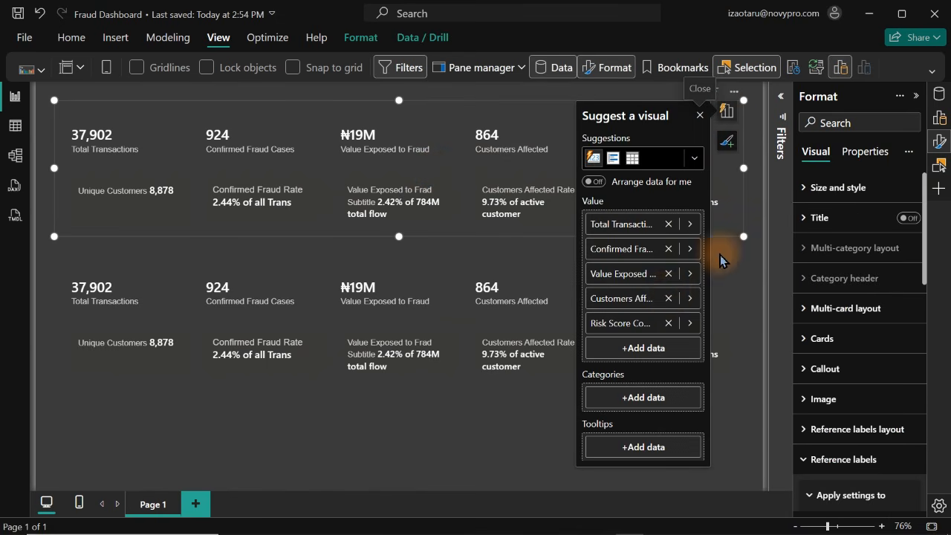
left_click(668, 249)
left_click(668, 249)
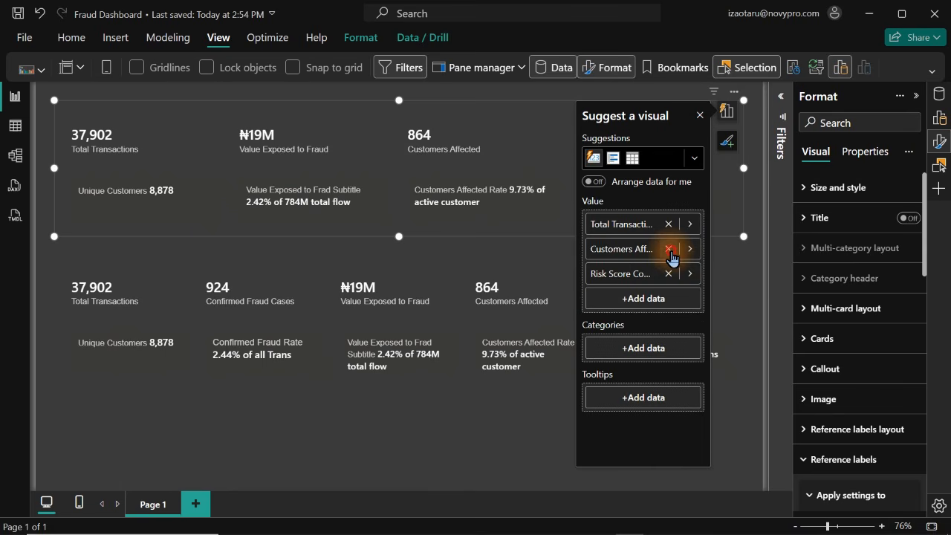
left_click(668, 249)
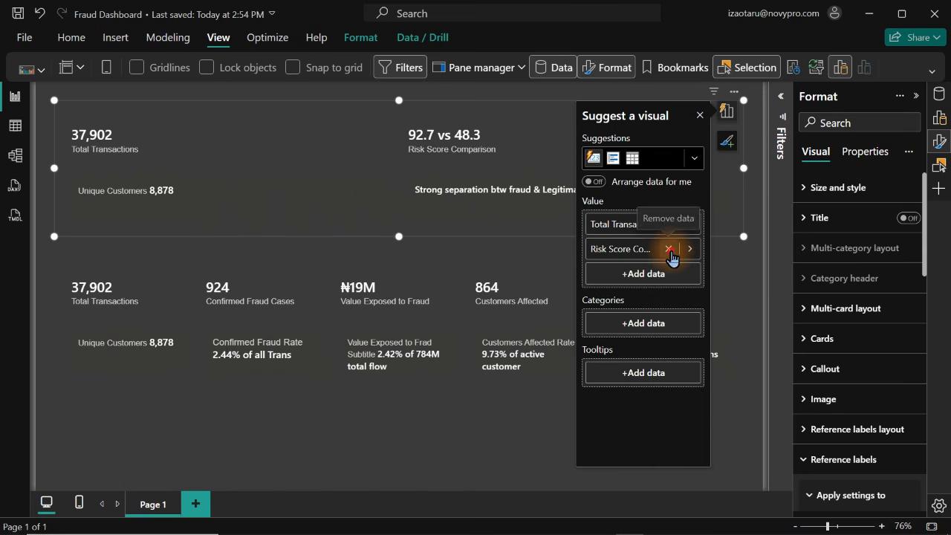
left_click(668, 249)
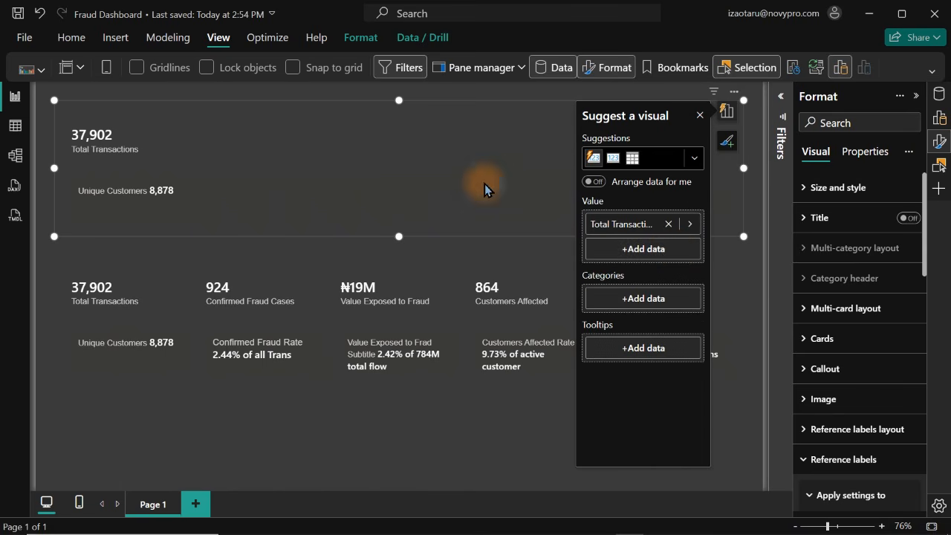
left_click_drag(743, 168, 205, 201)
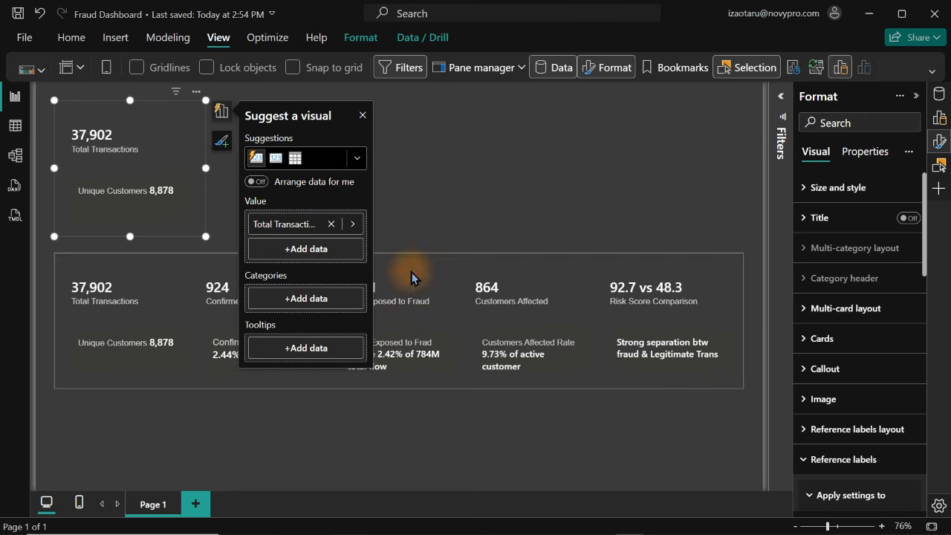
Remove the Unique Customers reference label from the standalone Total Transactions card
left_click(941, 144)
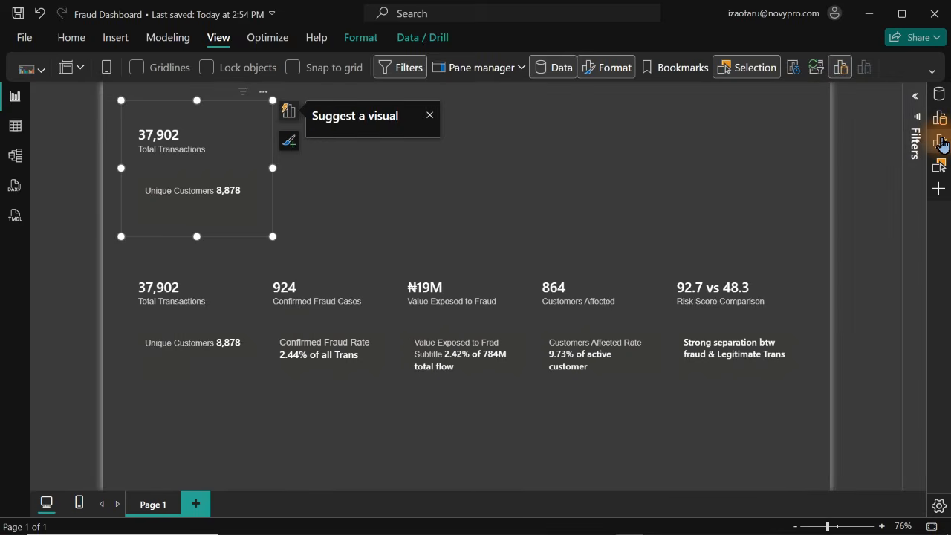
left_click(940, 144)
left_click(941, 143)
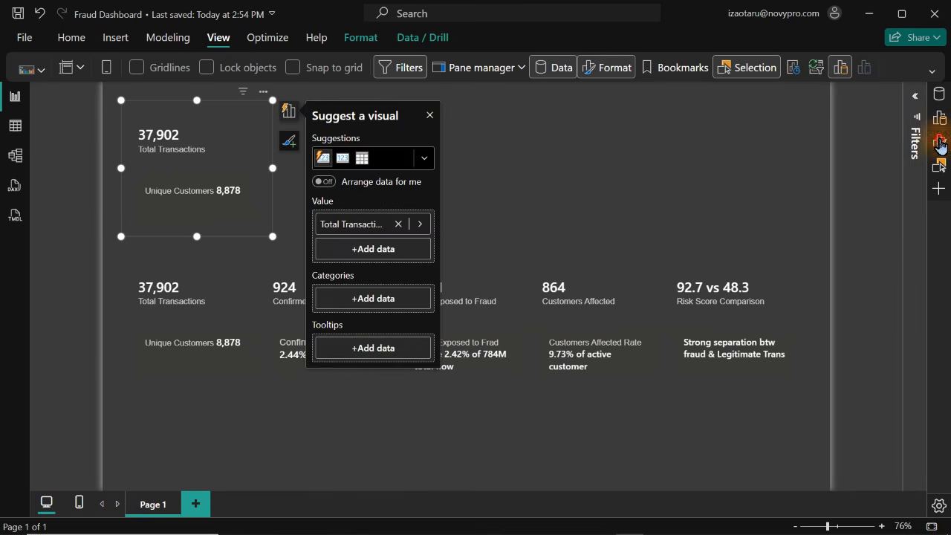
left_click(938, 141)
left_click(851, 460)
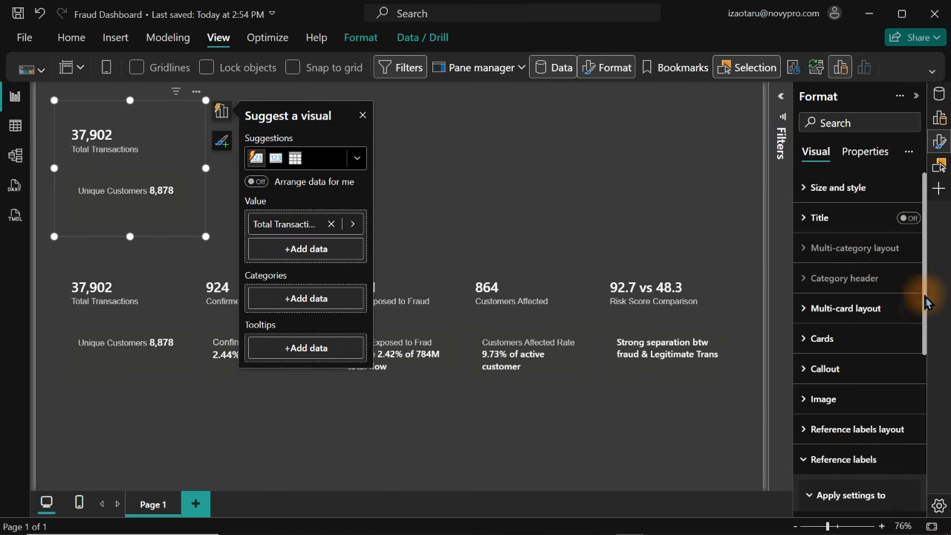
left_click_drag(928, 296, 904, 465)
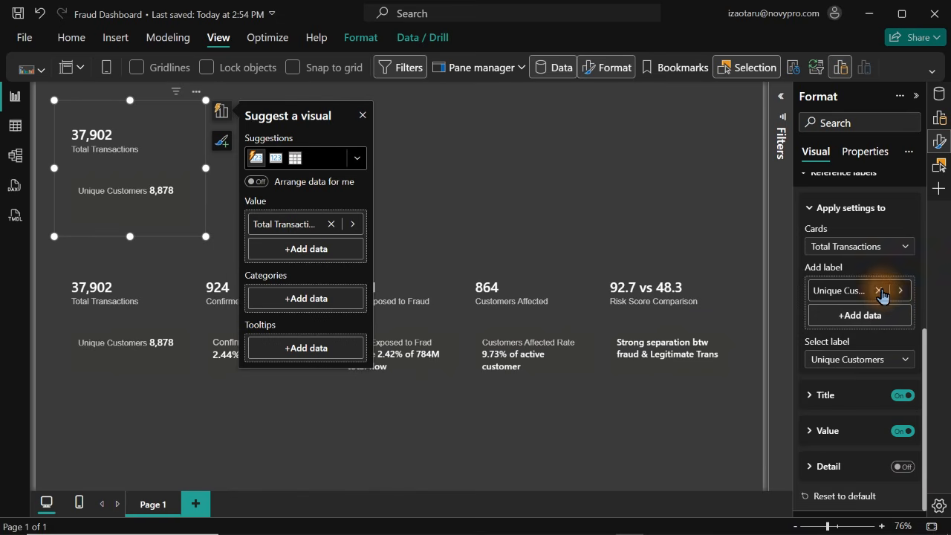
left_click(879, 291)
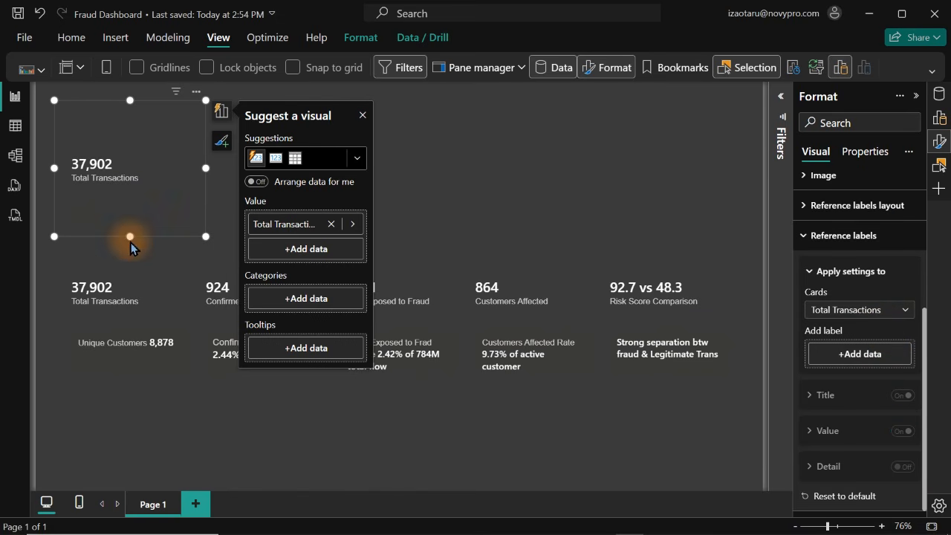
Shrink the standalone Total Transactions card to fit its text and move it slightly down
left_click_drag(130, 236, 121, 158)
left_click_drag(155, 129, 177, 177)
left_click(220, 181)
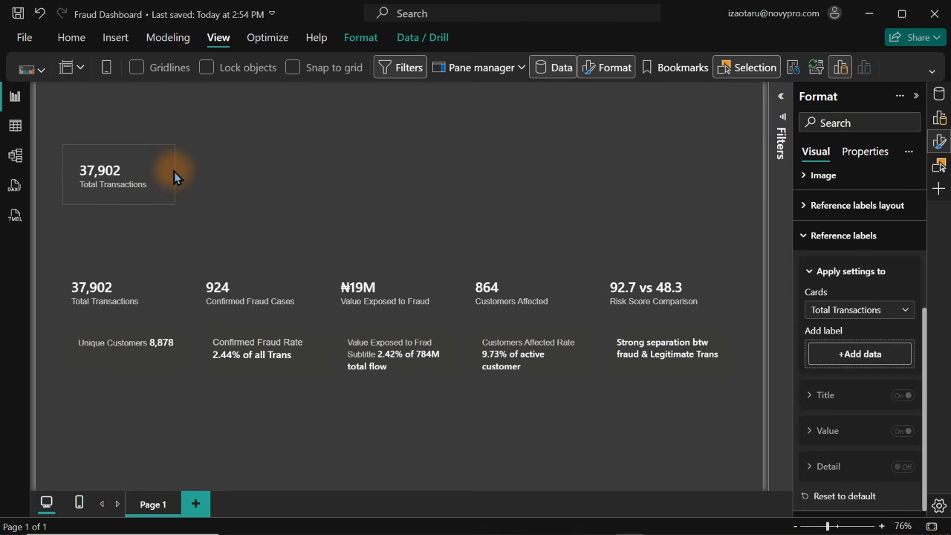
left_click(174, 171)
left_click(521, 150)
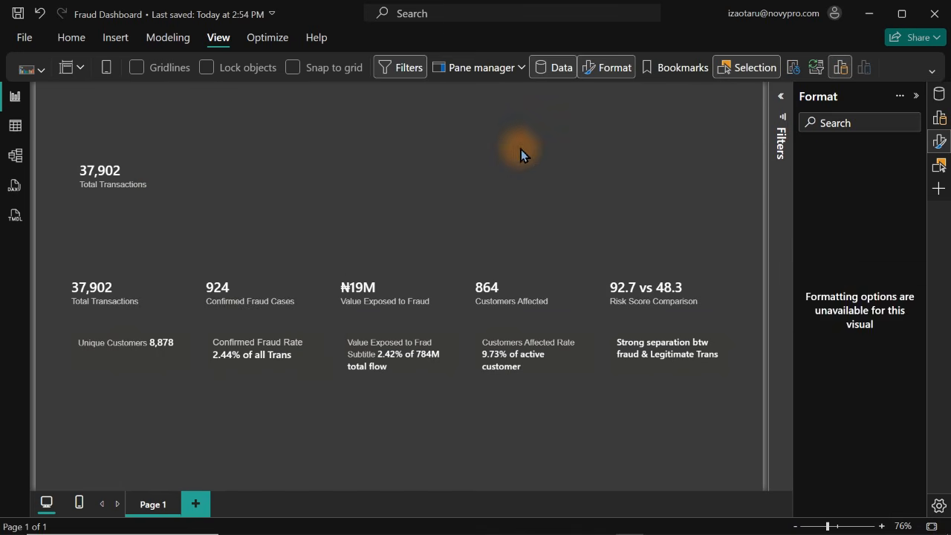
Insert a rectangle shape, narrow it to about card width and place it over the standalone Total Transactions card
left_click(112, 39)
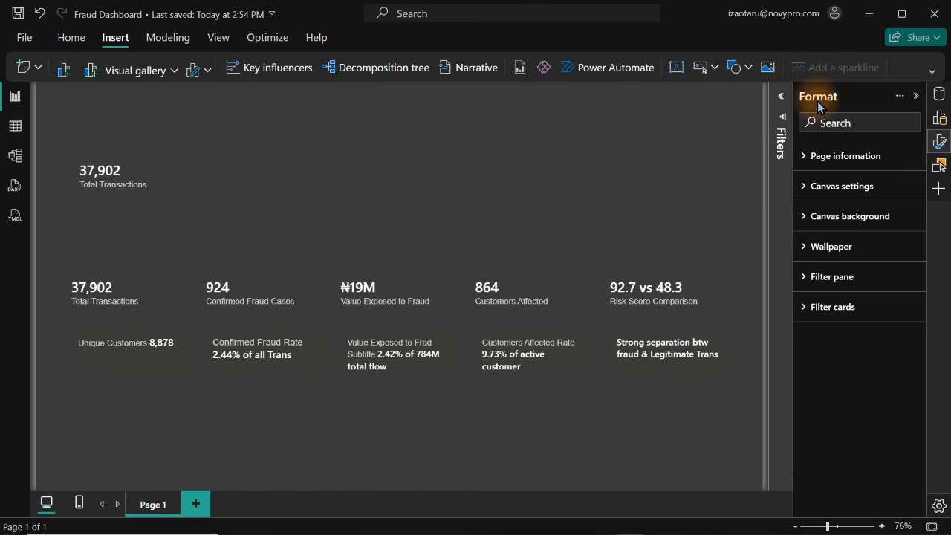
left_click(751, 69)
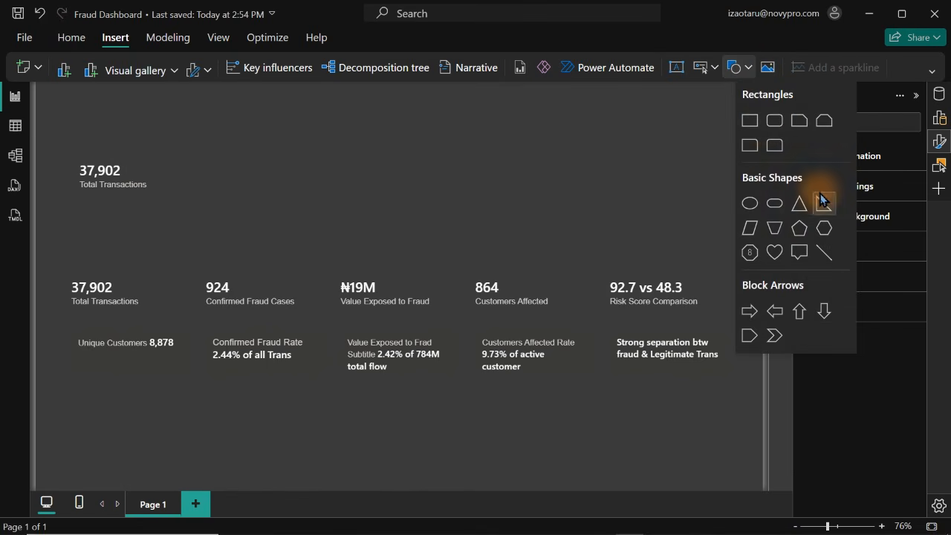
left_click(749, 121)
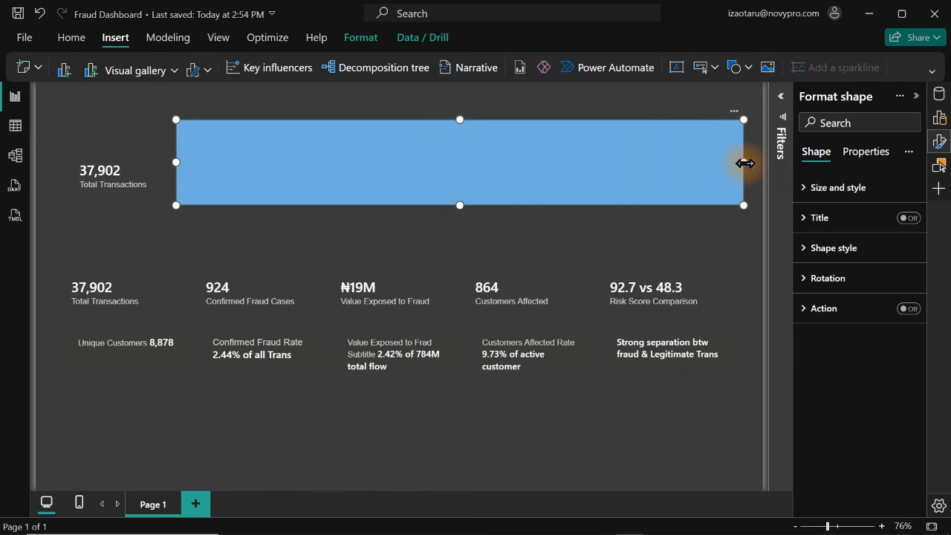
left_click_drag(743, 162, 347, 173)
left_click_drag(277, 164, 147, 165)
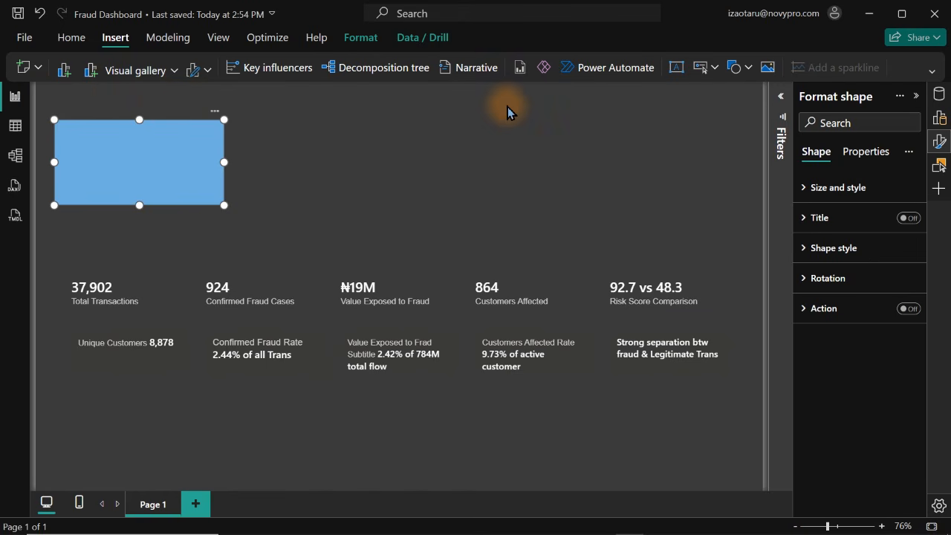
Reduce the rectangle's width and height slightly and nudge it into position near the page's left edge, over the Total Transactions card
left_click_drag(111, 165, 104, 164)
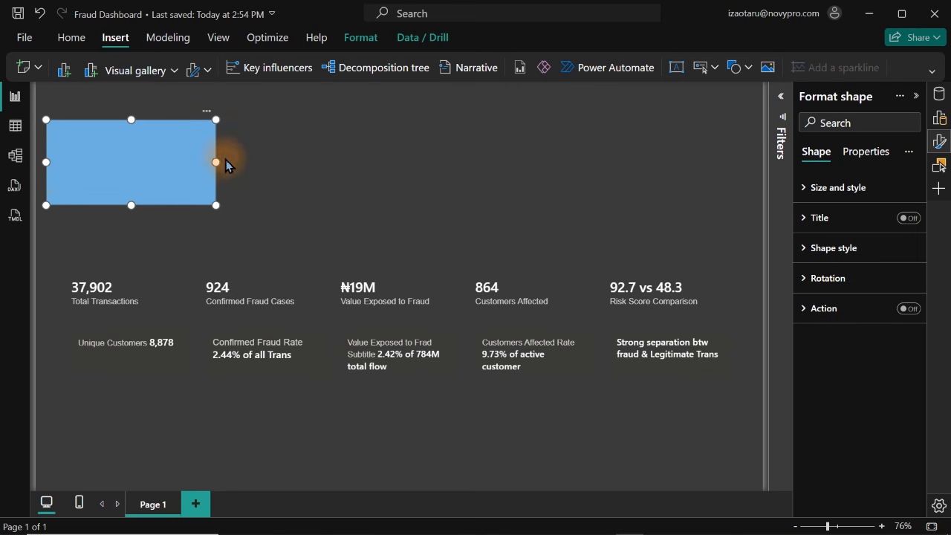
left_click_drag(216, 161, 194, 162)
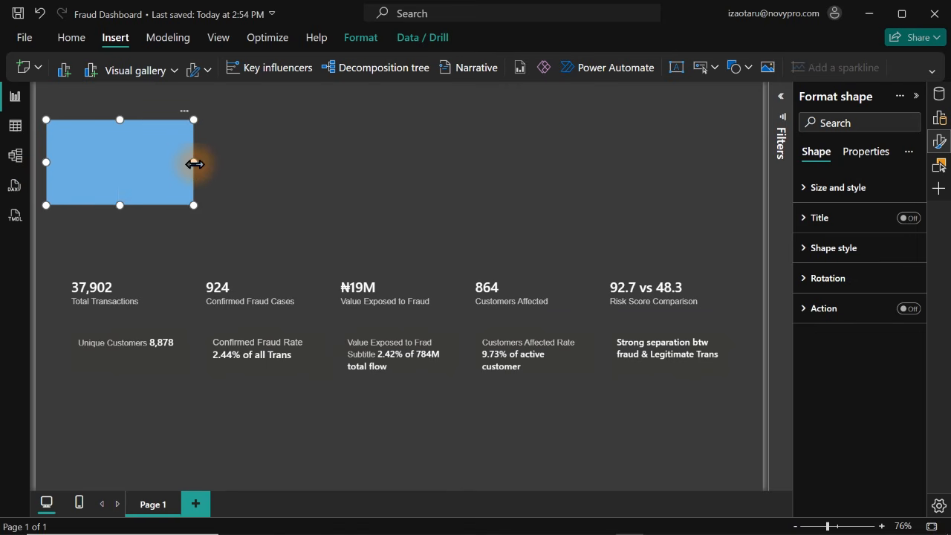
left_click_drag(119, 206, 124, 197)
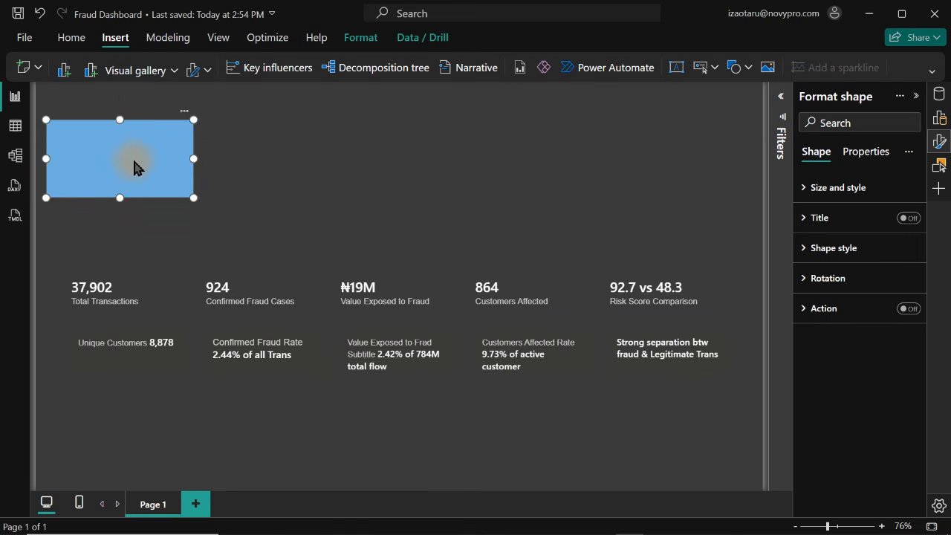
left_click_drag(134, 163, 134, 173)
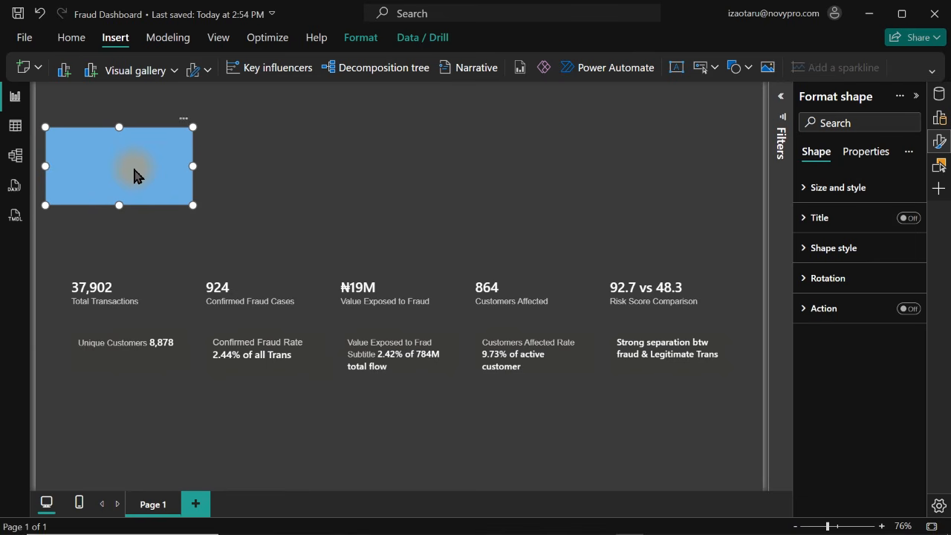
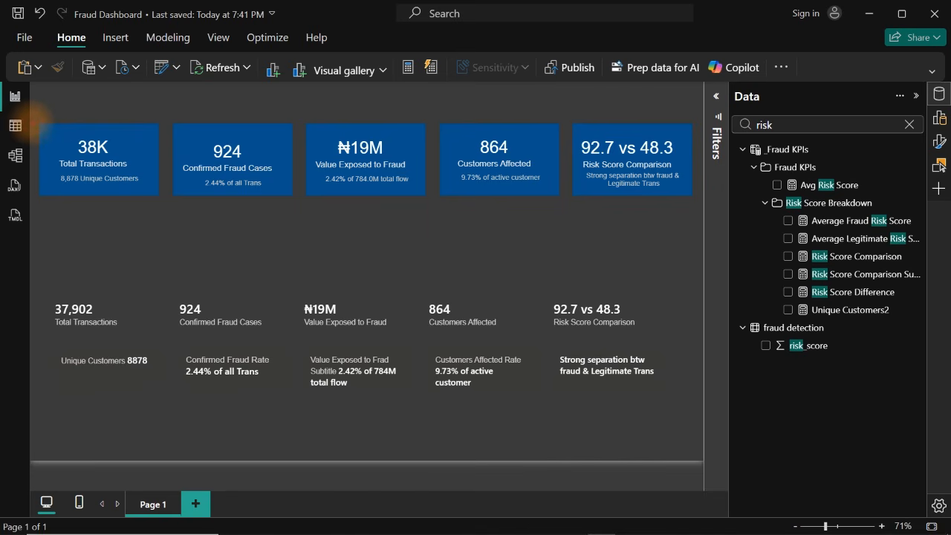
left_click_drag(34, 116, 687, 199)
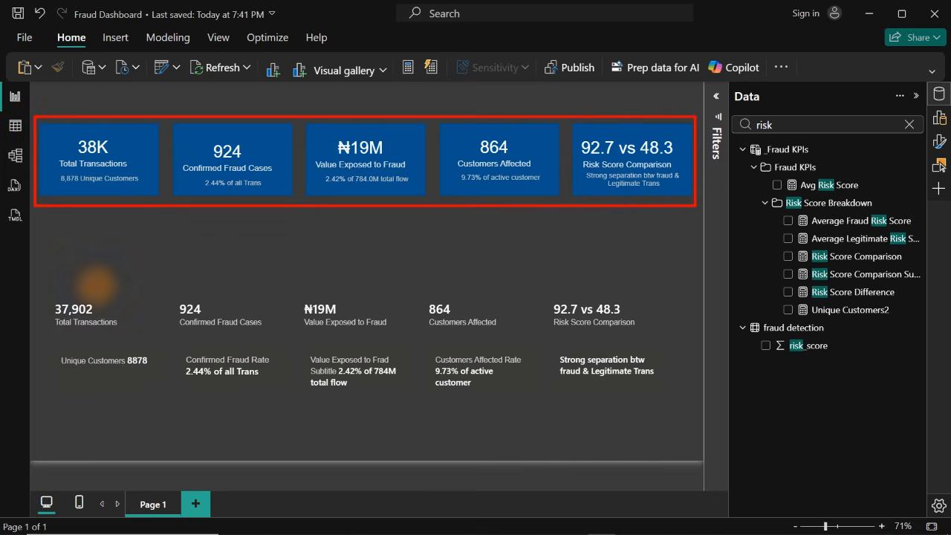
left_click_drag(43, 286, 671, 415)
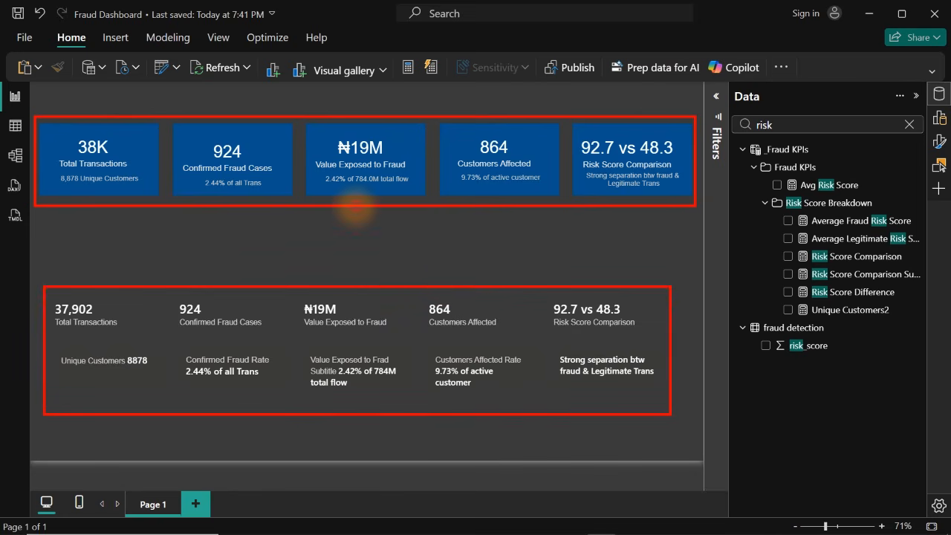
left_click_drag(355, 207, 334, 263)
left_click_drag(255, 225, 219, 279)
left_click_drag(151, 216, 122, 248)
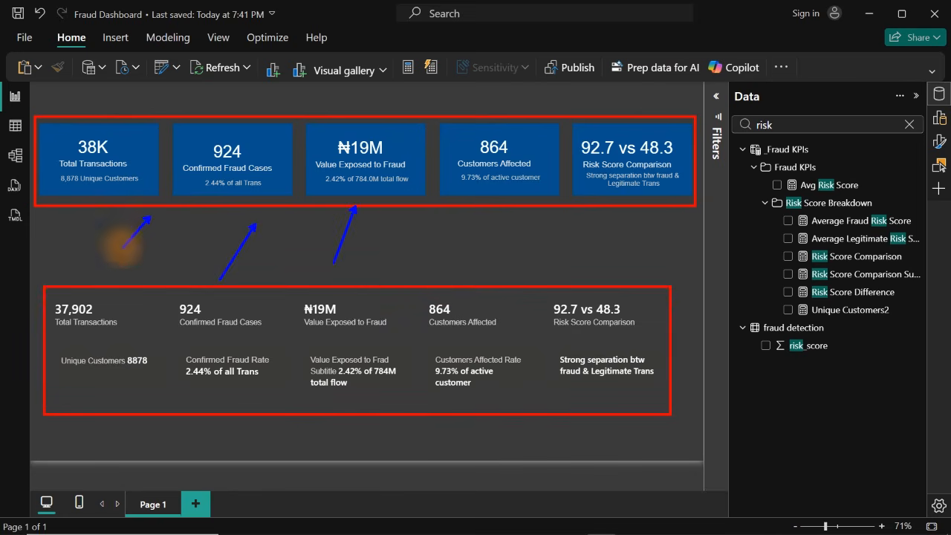
left_click_drag(500, 199, 461, 277)
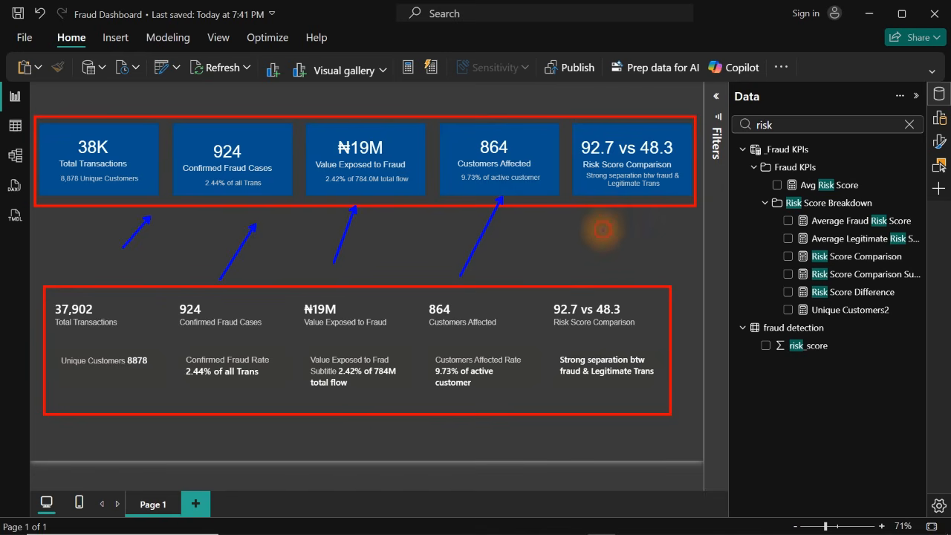
left_click_drag(603, 230, 583, 264)
key("Escape")
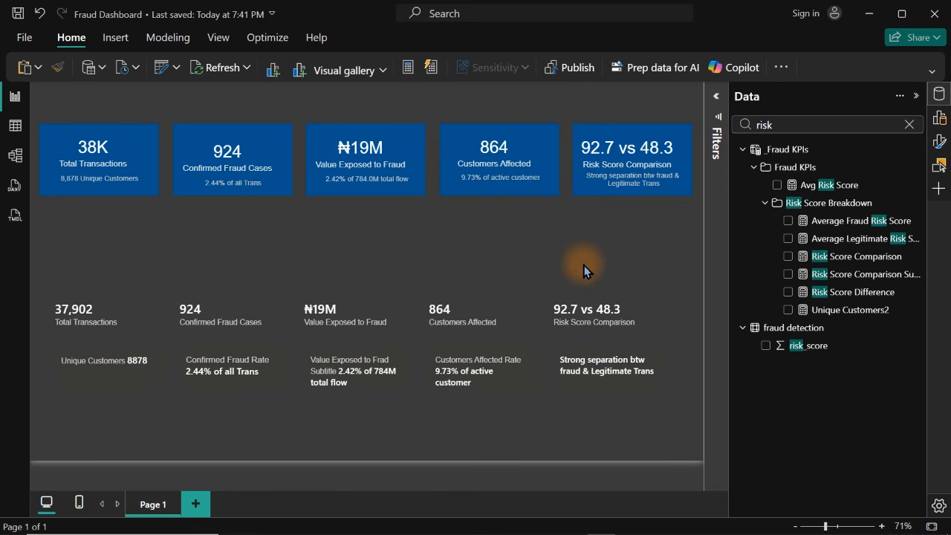
Delete the original combined KPI card visual below the five separate blue cards
left_click(437, 374)
mouse_move(437, 373)
left_mouse_down()
mouse_move(436, 329)
mouse_move(434, 367)
left_mouse_up()
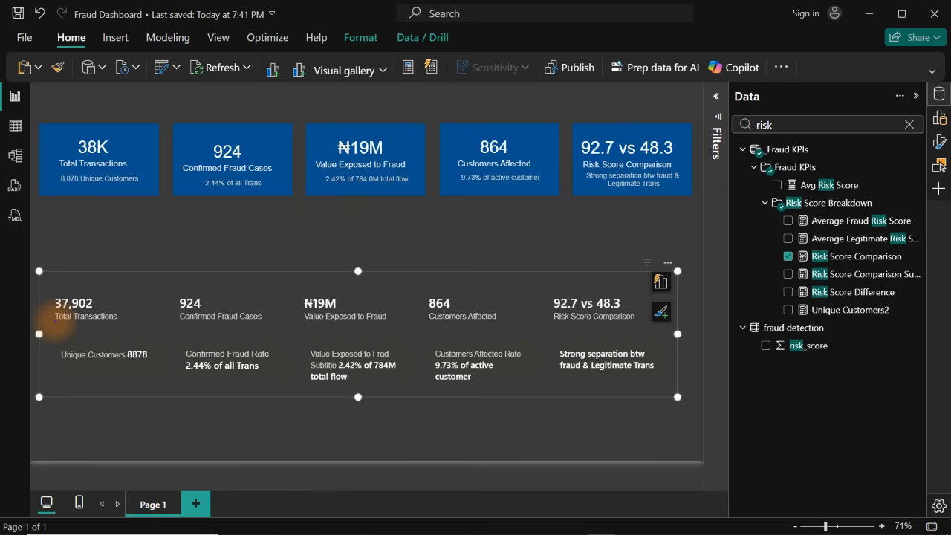
mouse_move(54, 321)
left_mouse_down()
mouse_move(684, 350)
mouse_move(679, 335)
mouse_move(675, 346)
left_mouse_up()
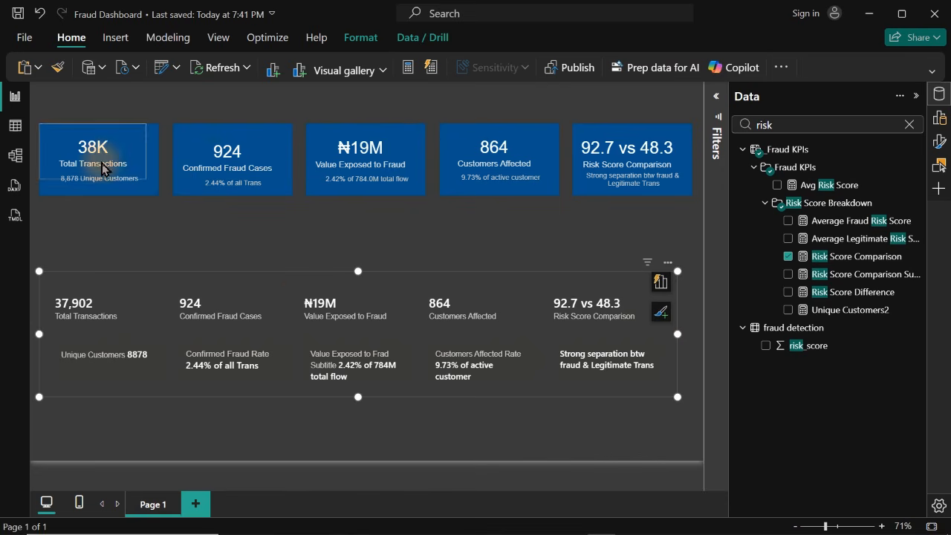
left_click_drag(301, 308, 308, 295)
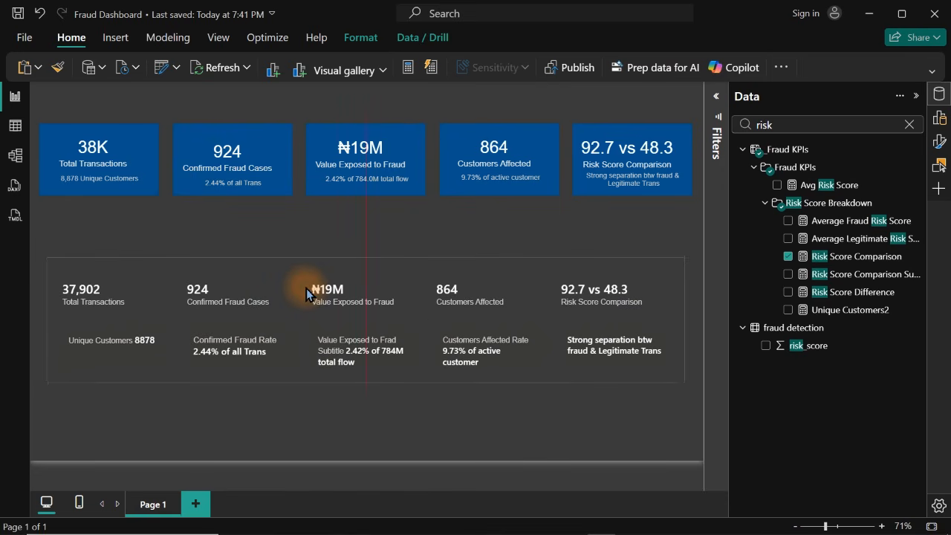
key("Delete")
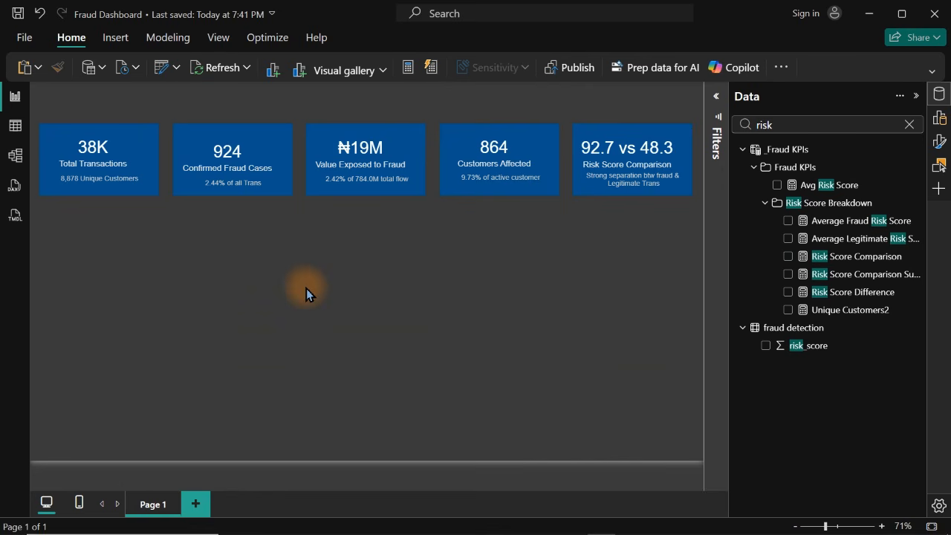
Unhide the Fraud Rate % by Tenure Bucket donut chart and move it below the first two KPI cards
left_click(939, 95)
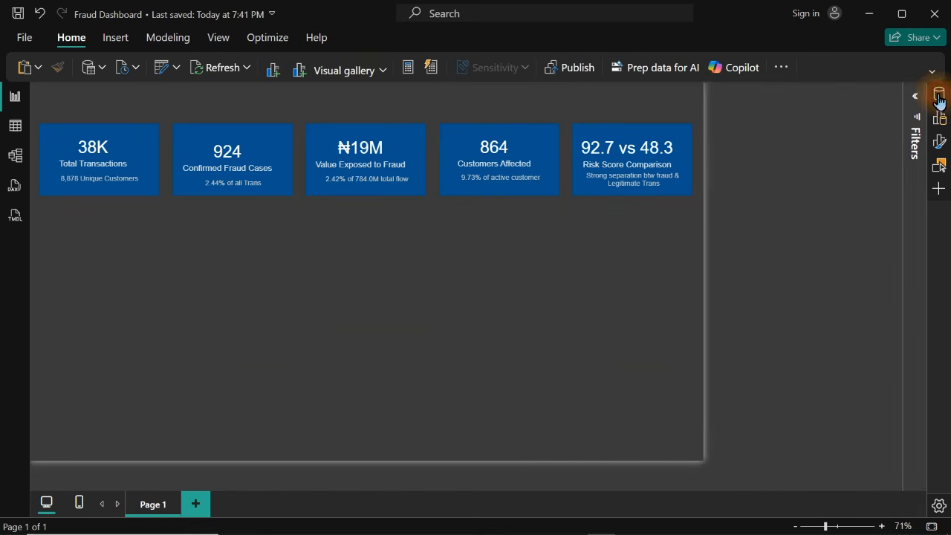
left_click(939, 166)
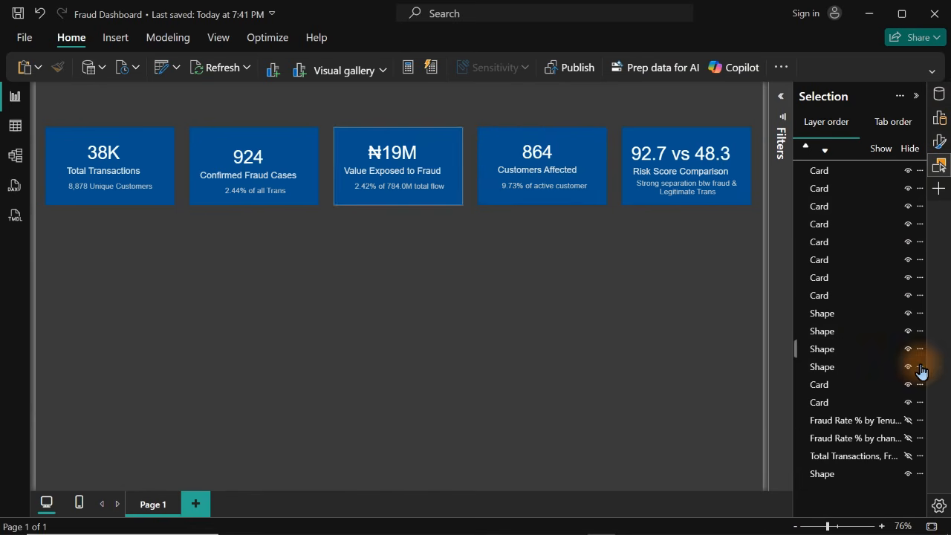
left_click(908, 421)
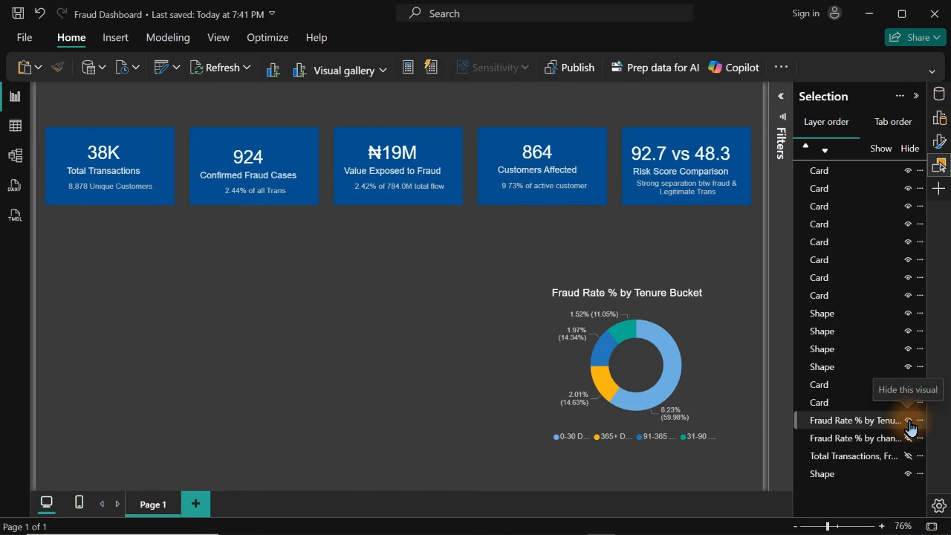
left_click(696, 343)
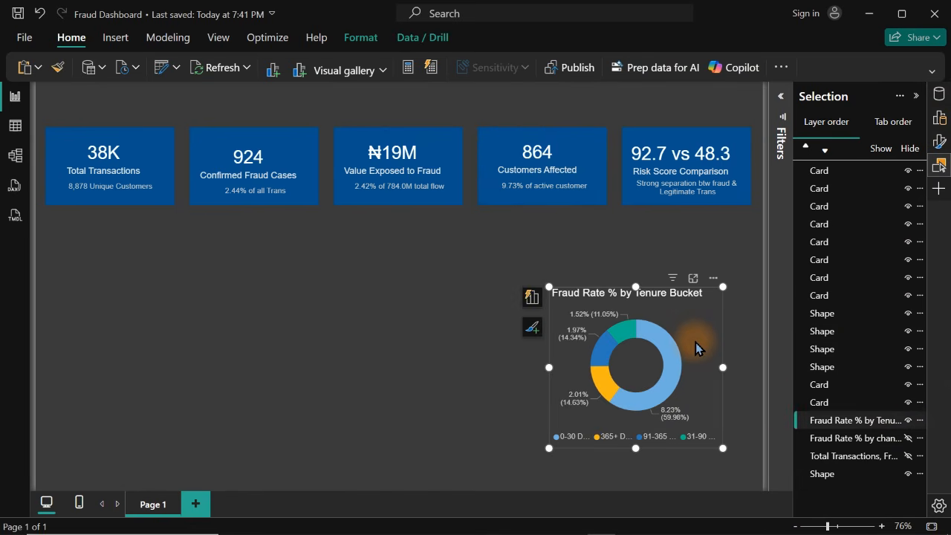
left_click_drag(696, 342, 245, 307)
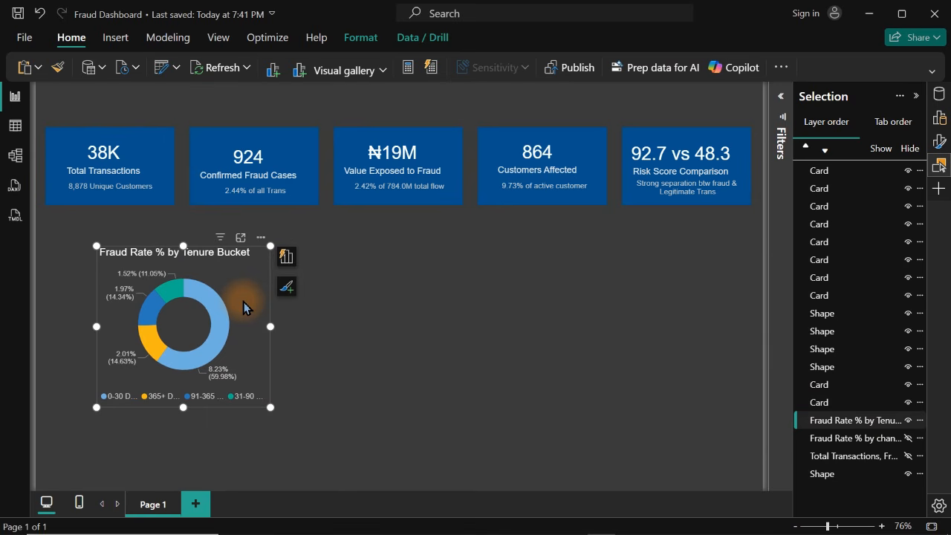
Duplicate the tenure bucket donut, place the copy on the page's right half and convert it to a clustered bar chart
key("ctrl+c")
key("ctrl+v")
left_click_drag(245, 307, 577, 300)
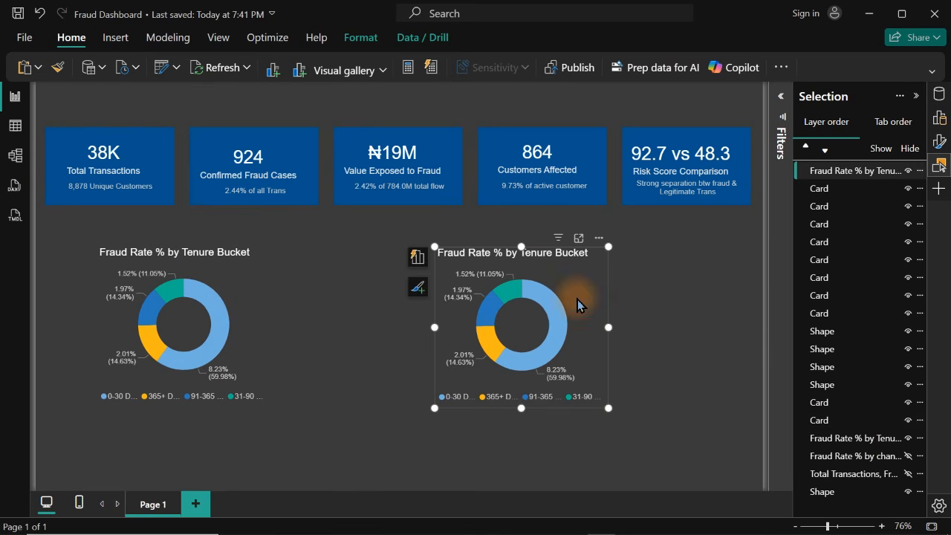
left_click(940, 166)
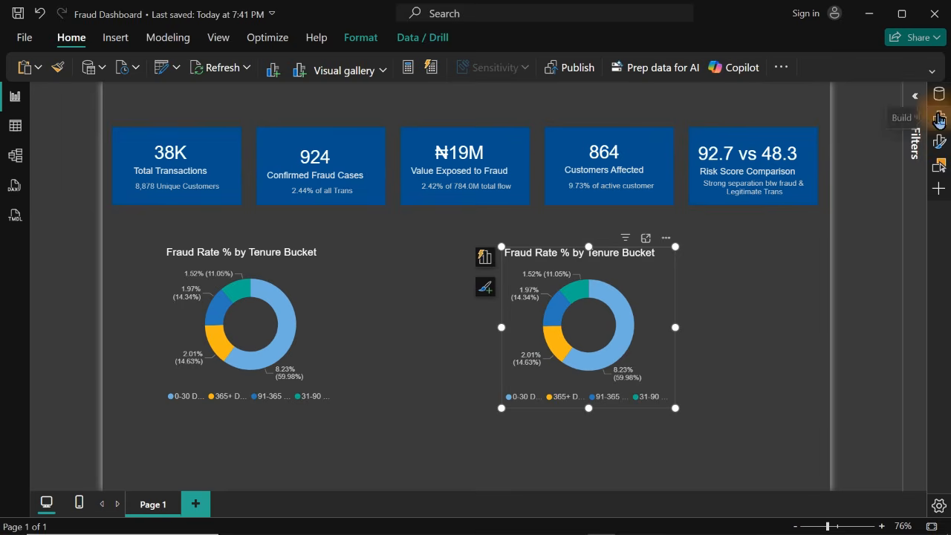
left_click(940, 121)
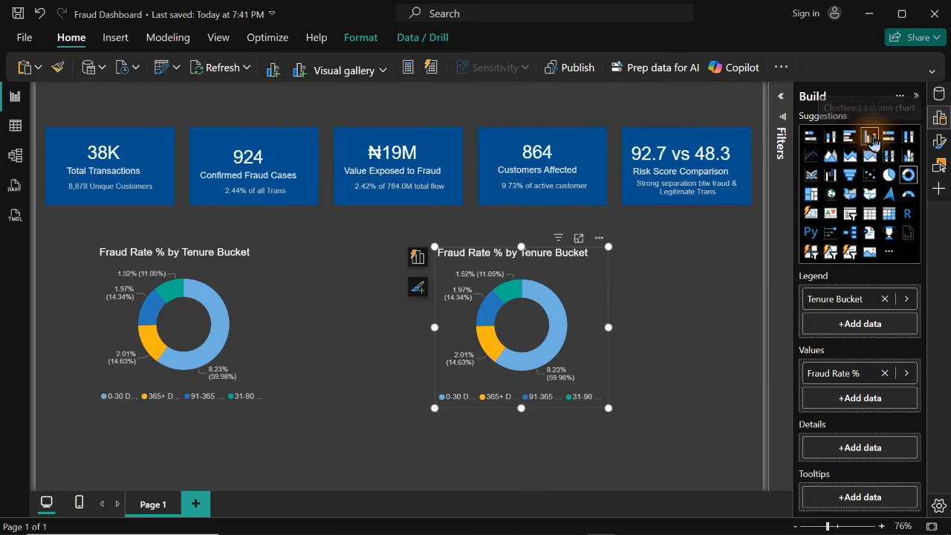
left_click(851, 140)
Turn off the donut chart's detail labels, legend and title, and shift the donut slightly left
left_click(226, 279)
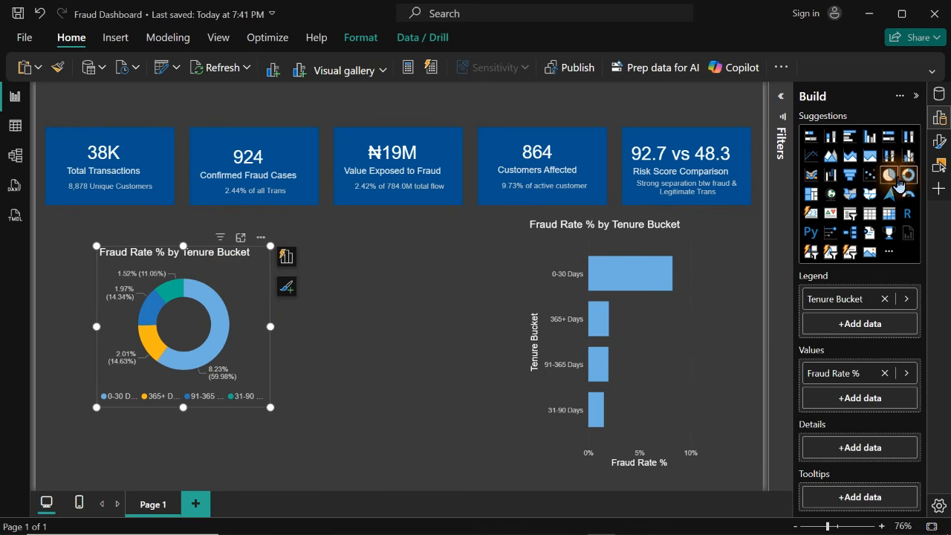
left_click(939, 118)
left_click(938, 141)
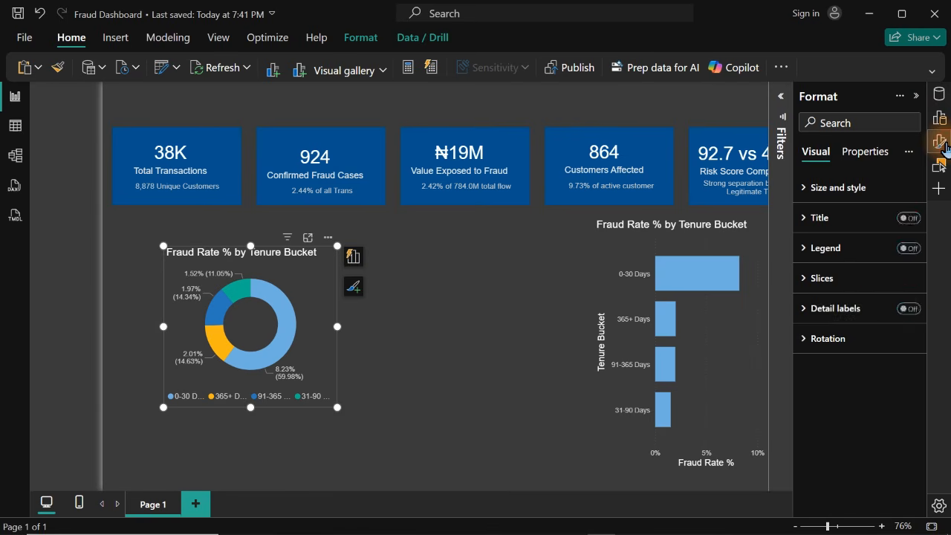
left_click(908, 309)
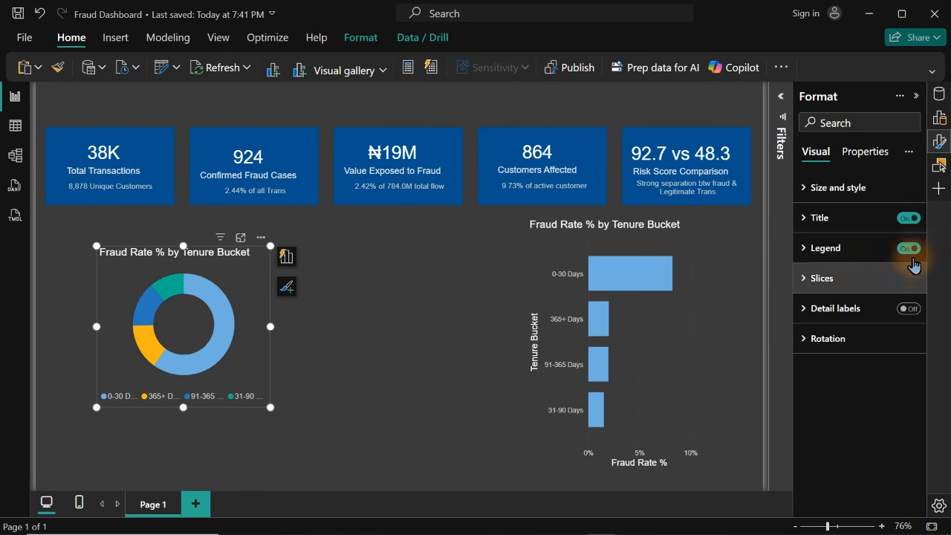
left_click(909, 248)
left_click(909, 226)
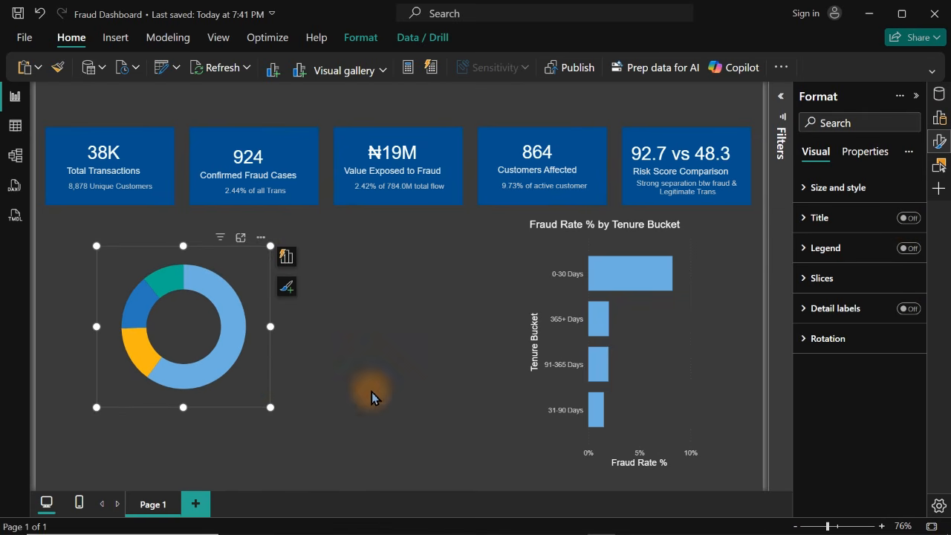
mouse_move(618, 531)
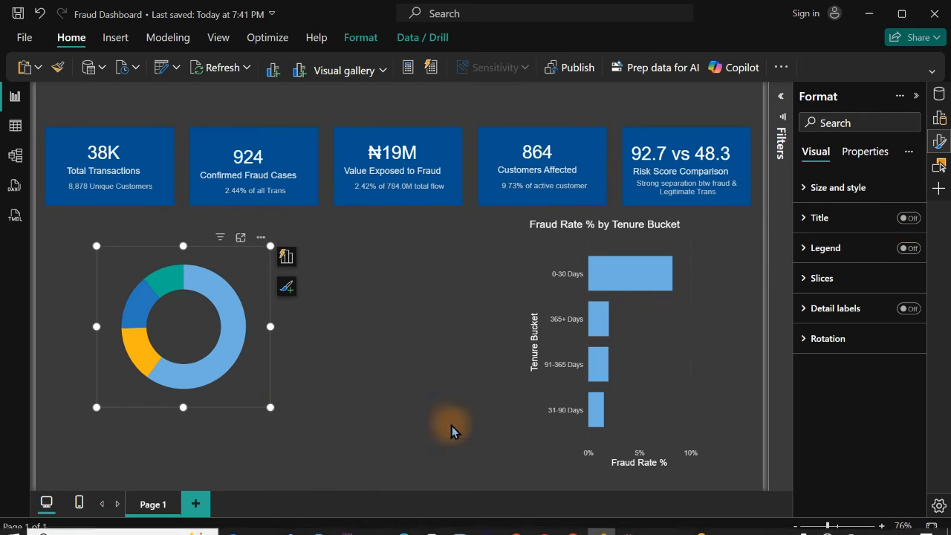
left_click_drag(254, 289, 228, 290)
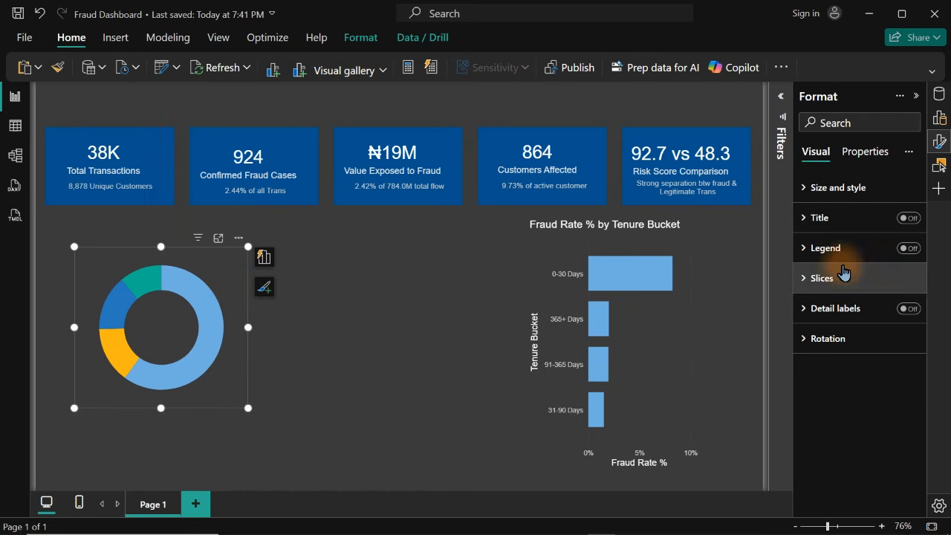
Set the color of the donut's 0-30 Days slice to the medium blue theme color
left_click(843, 277)
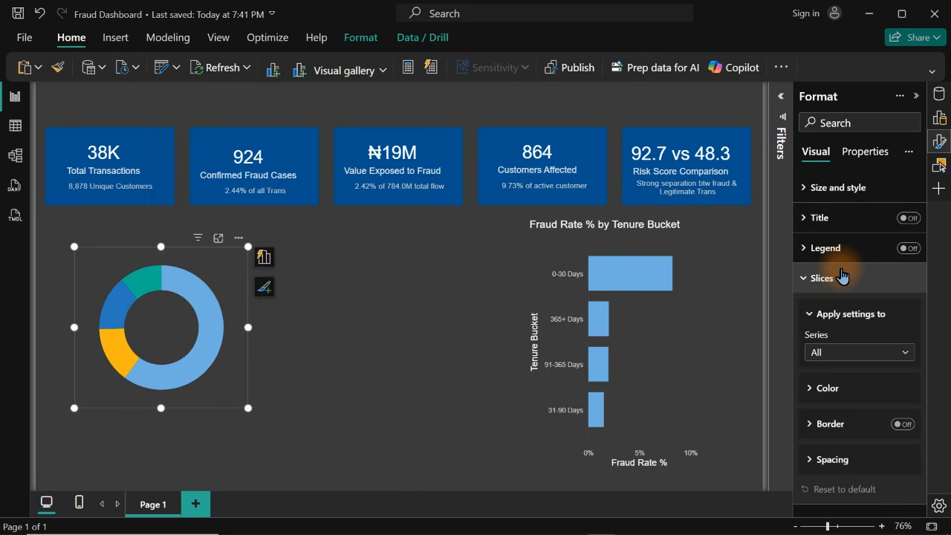
left_click(843, 389)
left_click(859, 354)
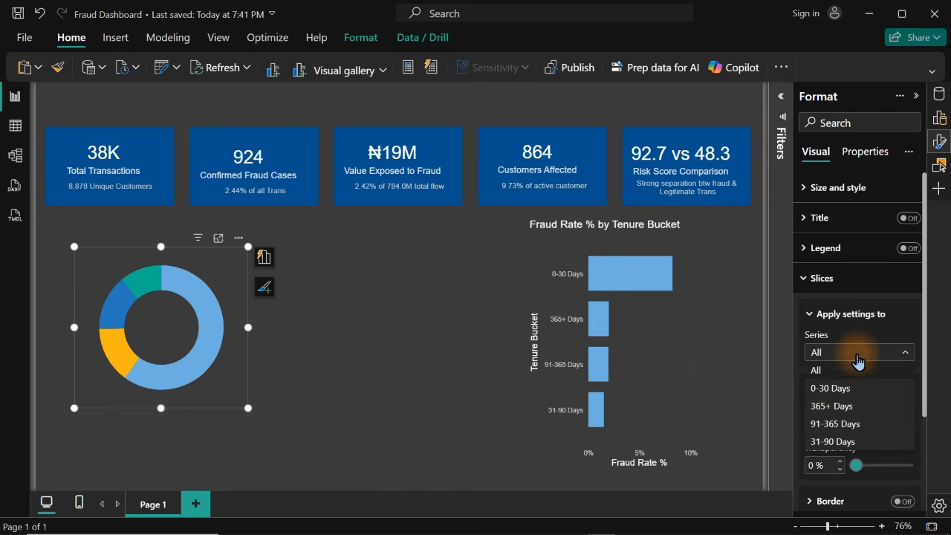
left_click(831, 388)
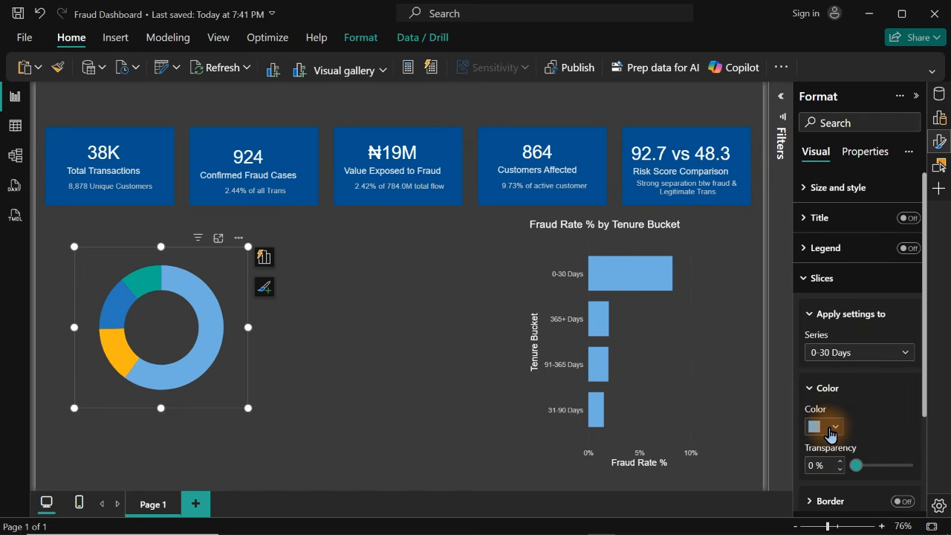
left_click(831, 430)
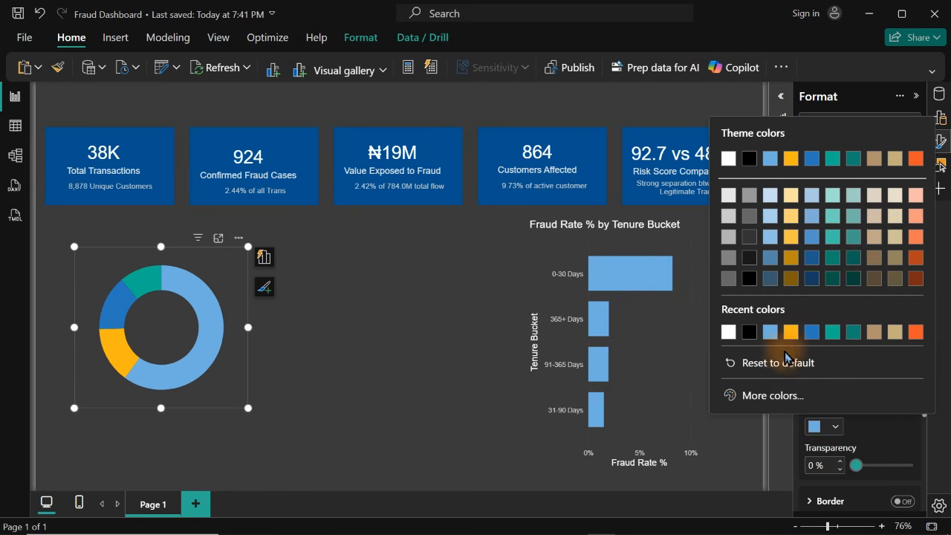
left_click(810, 332)
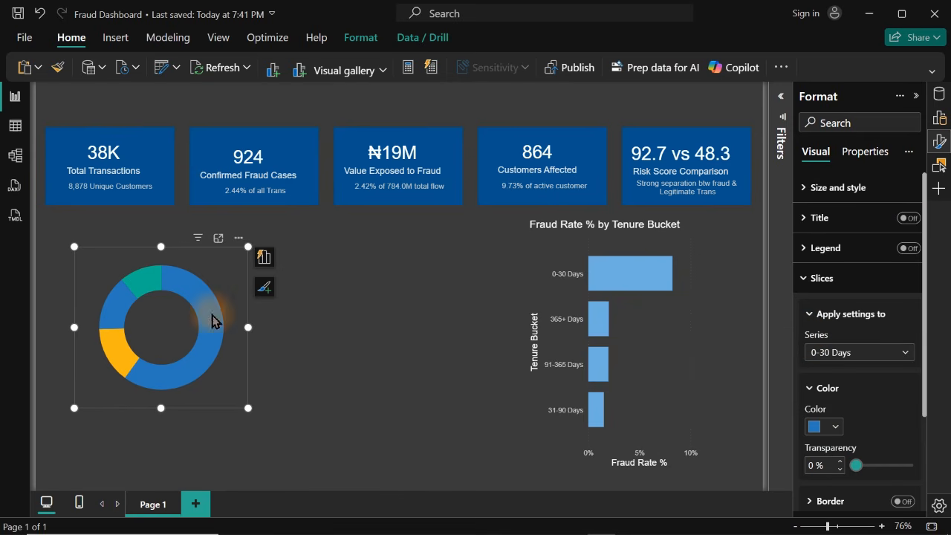
Look up the hex code of the fill color on the rectangle behind the Confirmed Fraud Cases card
left_click(312, 139)
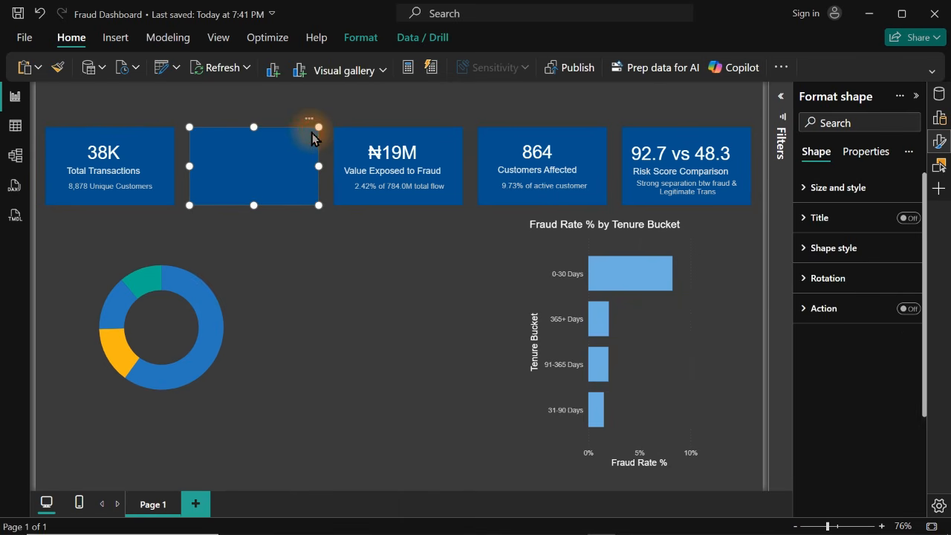
left_click(828, 250)
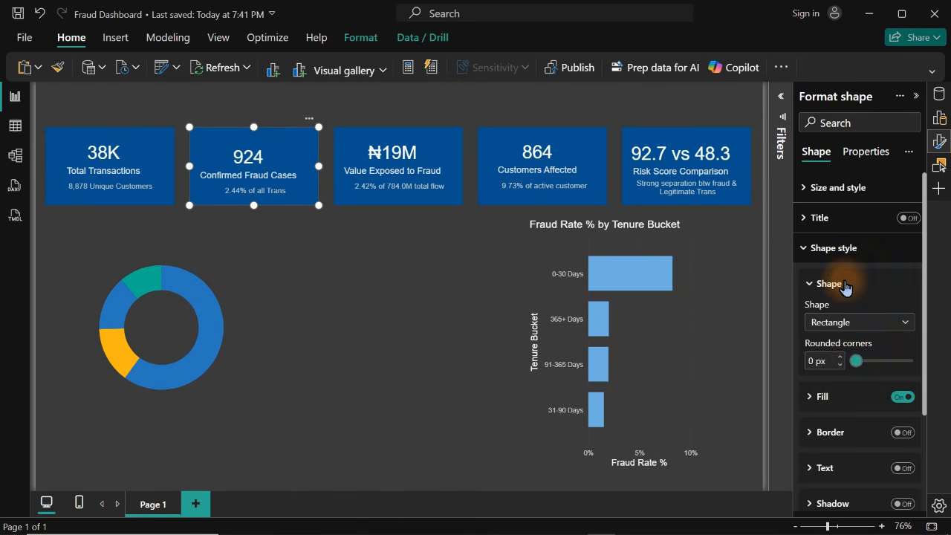
left_click(833, 402)
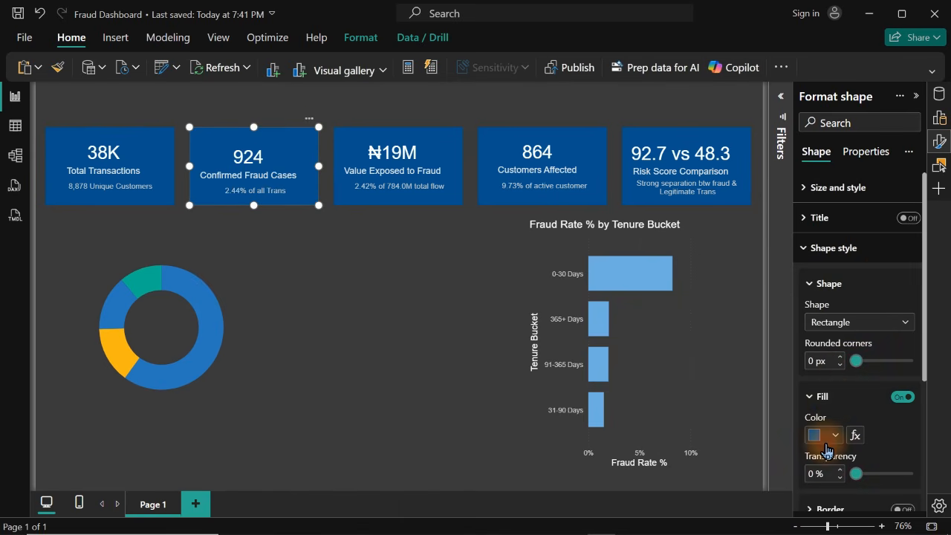
left_click(818, 437)
left_click(759, 404)
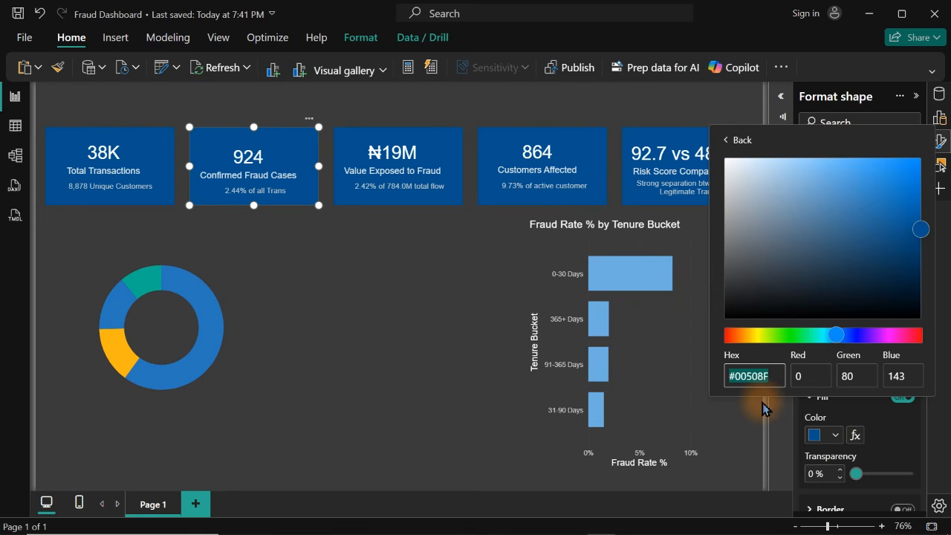
left_click(350, 347)
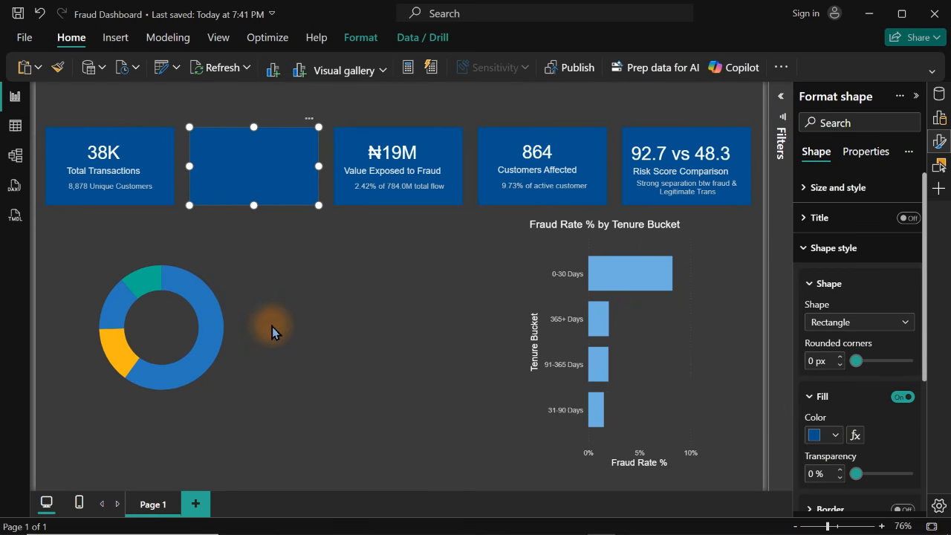
Set the donut's 0-30 Days slice to the recently used dark blue #00508F, matching the KPI card rectangles
left_click(210, 286)
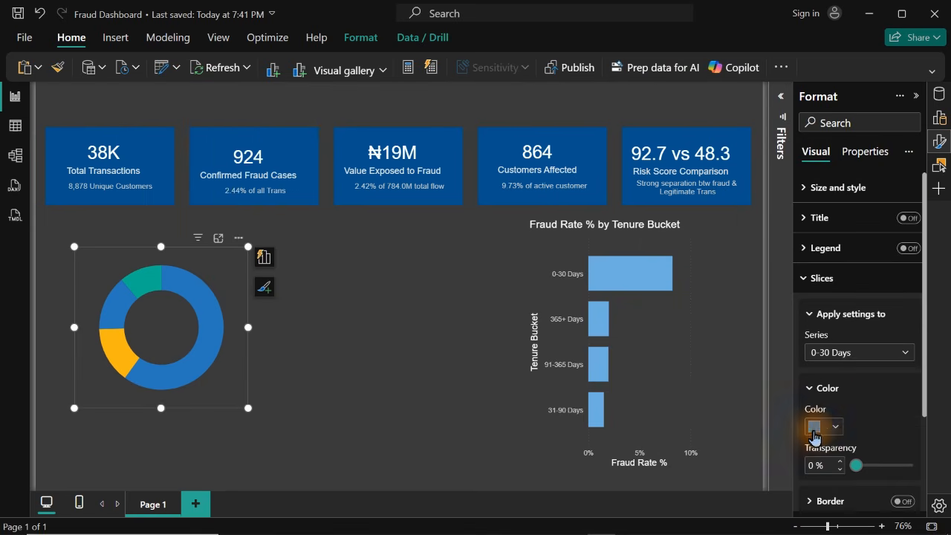
left_click(821, 427)
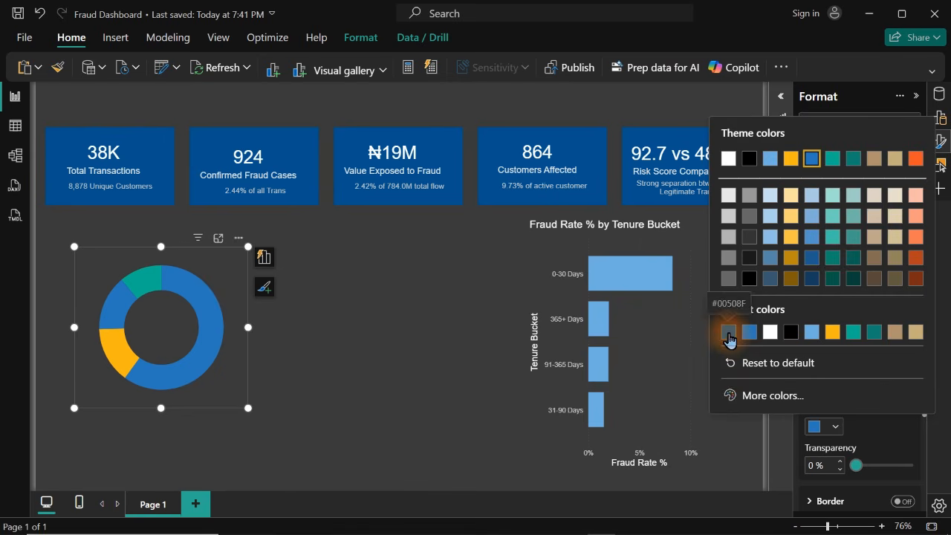
left_click(729, 332)
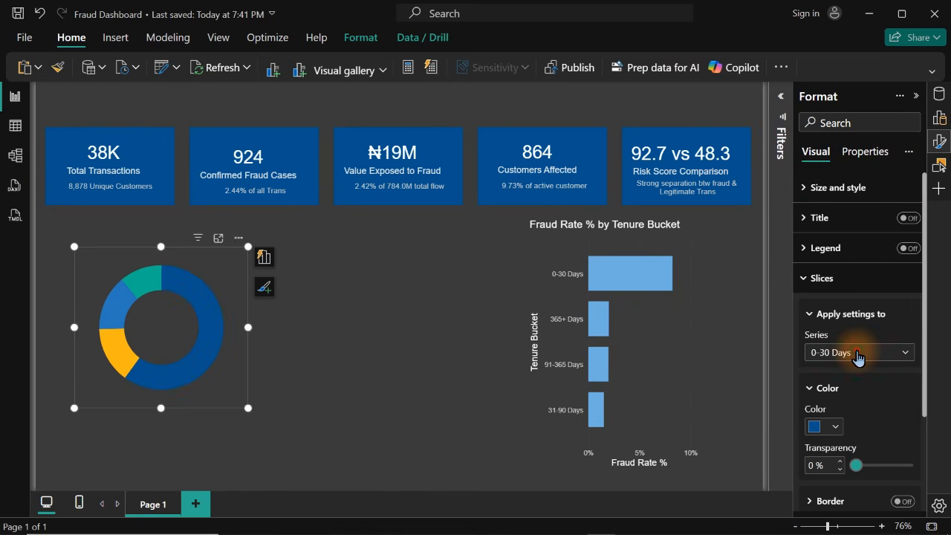
Set the color of the donut's 91-365 Days slice to the lightest tint of the light blue theme color
left_click(859, 354)
left_click(834, 408)
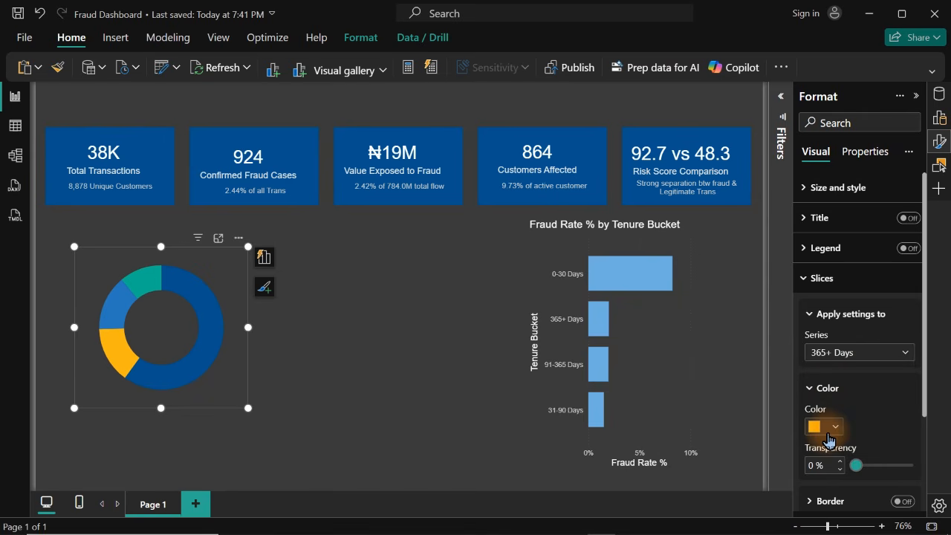
left_click(834, 354)
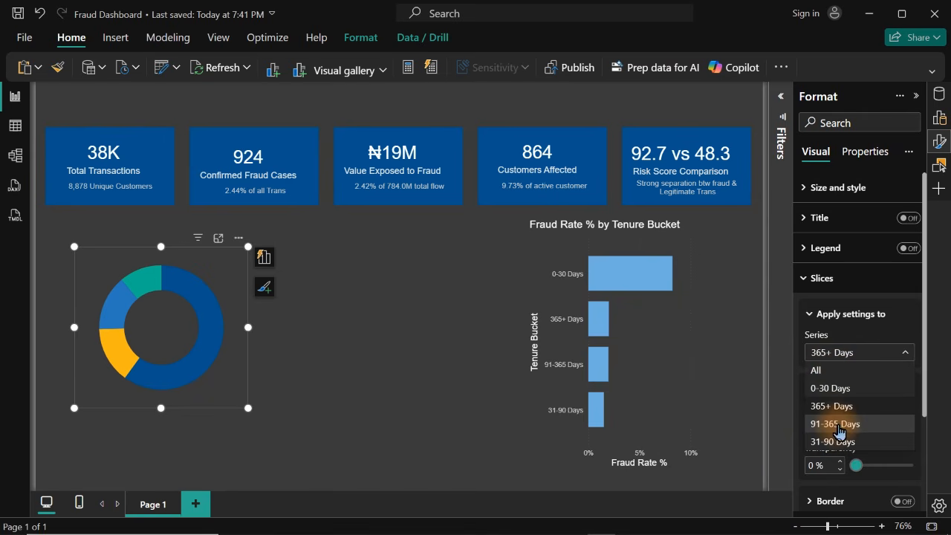
left_click(836, 425)
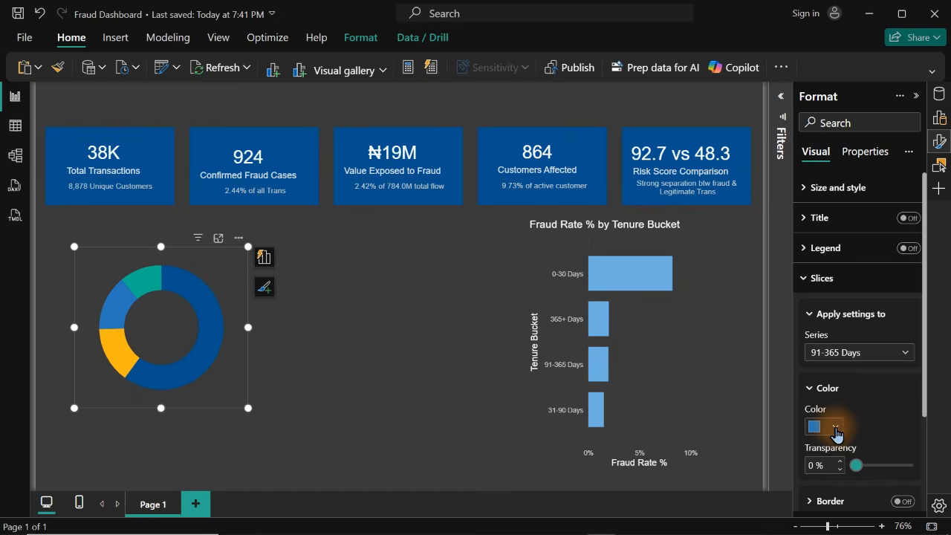
left_click(835, 428)
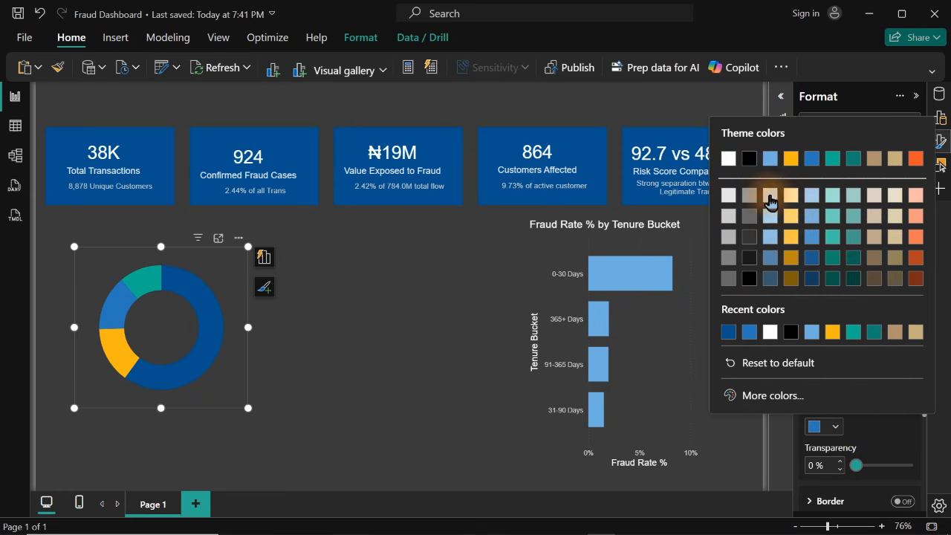
left_click(770, 199)
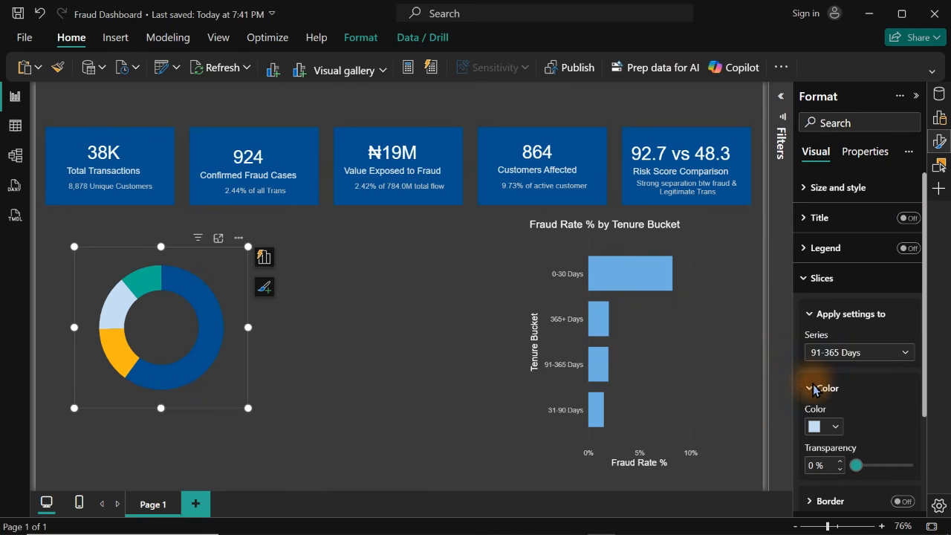
Set the donut's 31-90 Days slice to the medium gray theme tint and move the donut slightly left
left_click(855, 355)
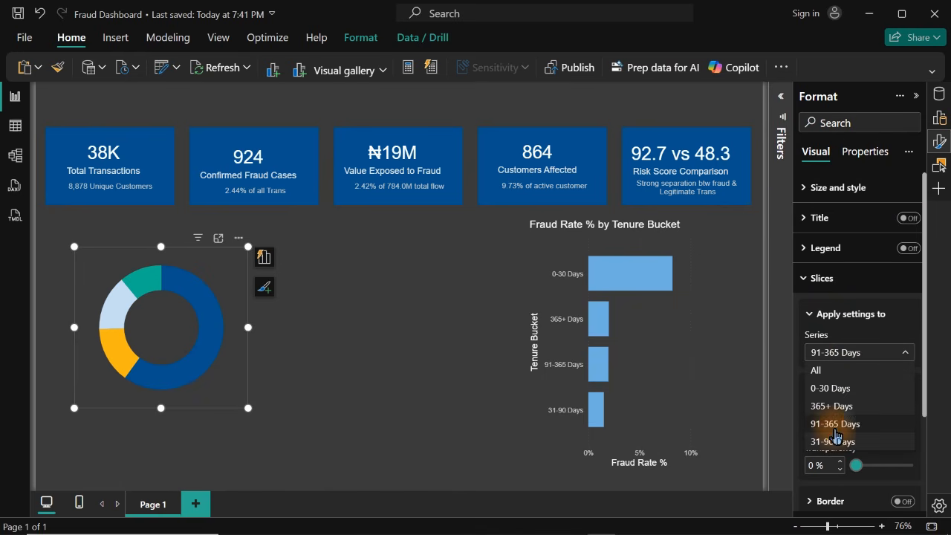
left_click(837, 442)
left_click(822, 436)
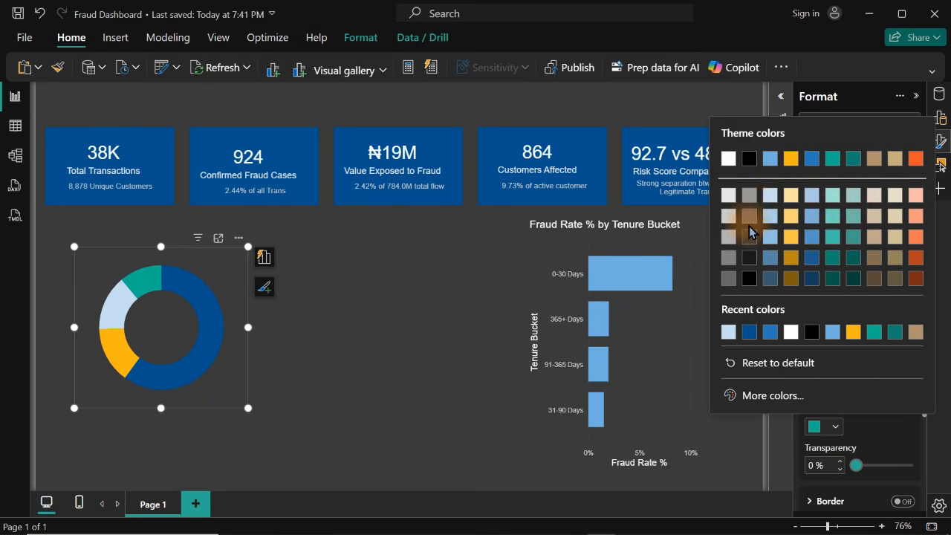
left_click(749, 196)
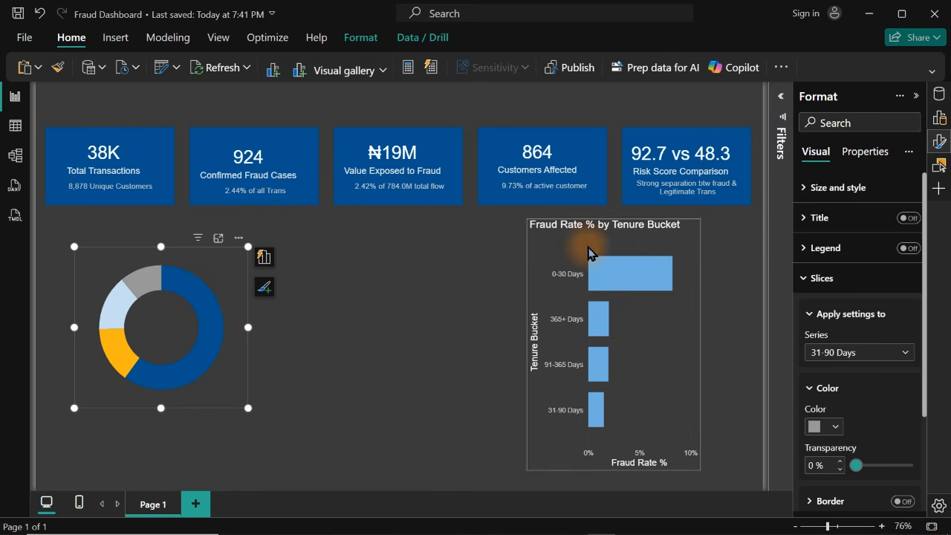
left_click_drag(213, 367, 197, 366)
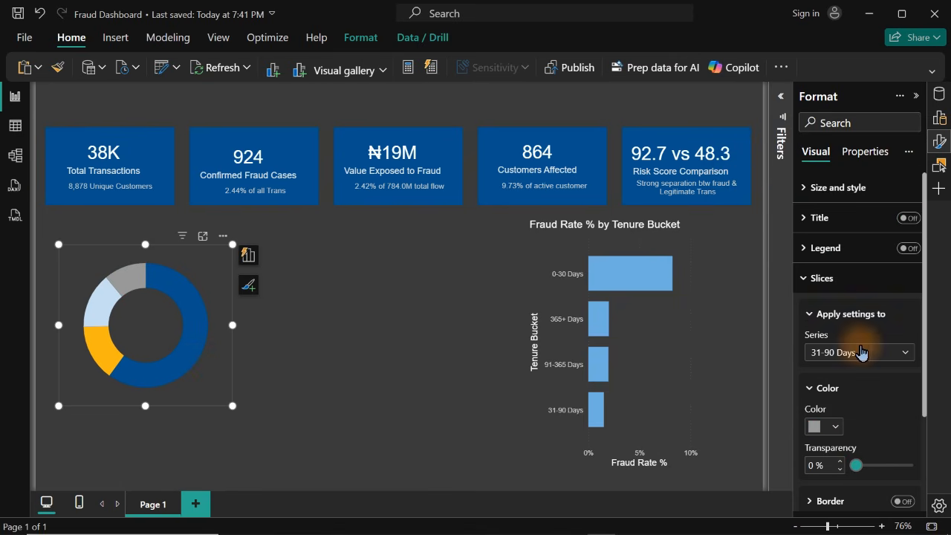
Set the inner radius of the donut's slices to 79% and shrink the donut visual to about two thirds of its width
left_click(818, 283)
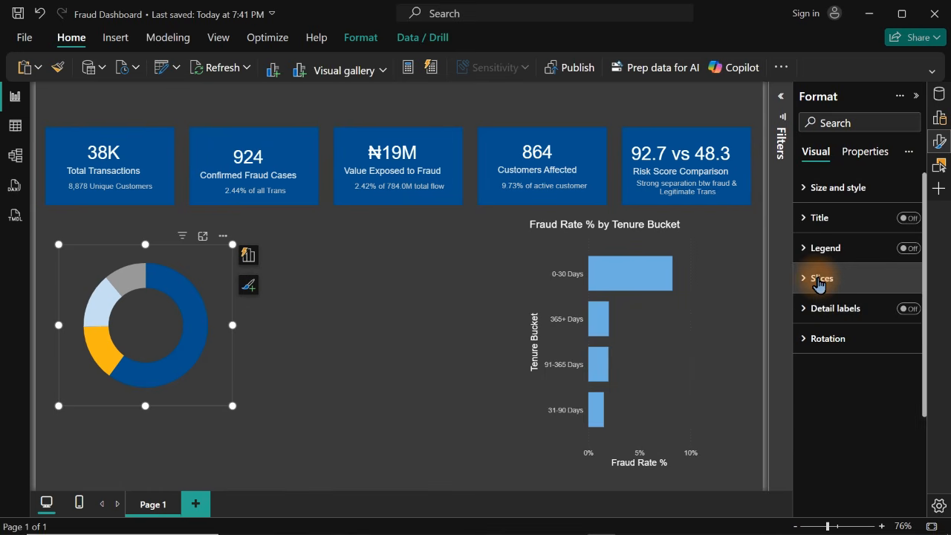
left_click(815, 280)
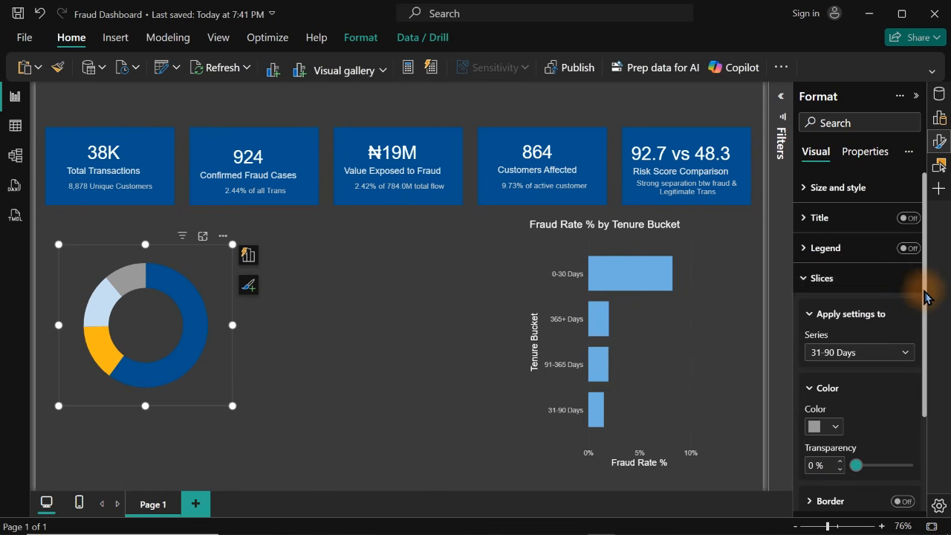
left_click_drag(921, 299, 913, 409)
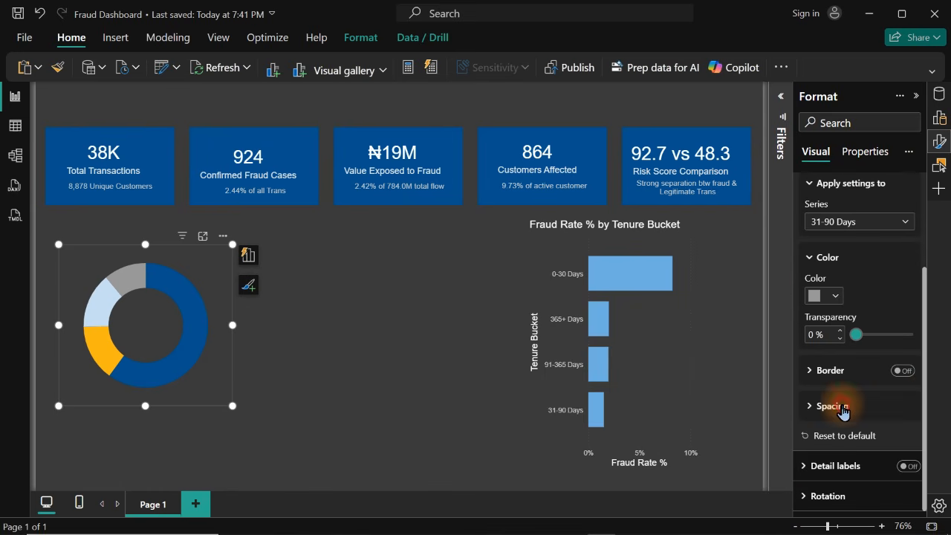
left_click(845, 405)
mouse_move(882, 444)
left_mouse_down()
mouse_move(872, 445)
mouse_move(897, 448)
left_mouse_up()
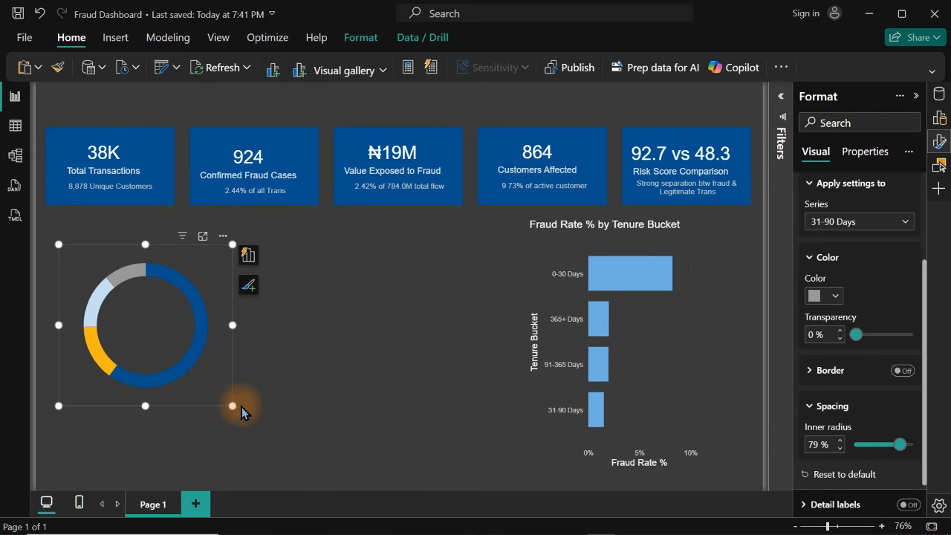
left_click_drag(232, 405, 177, 357)
left_click(362, 318)
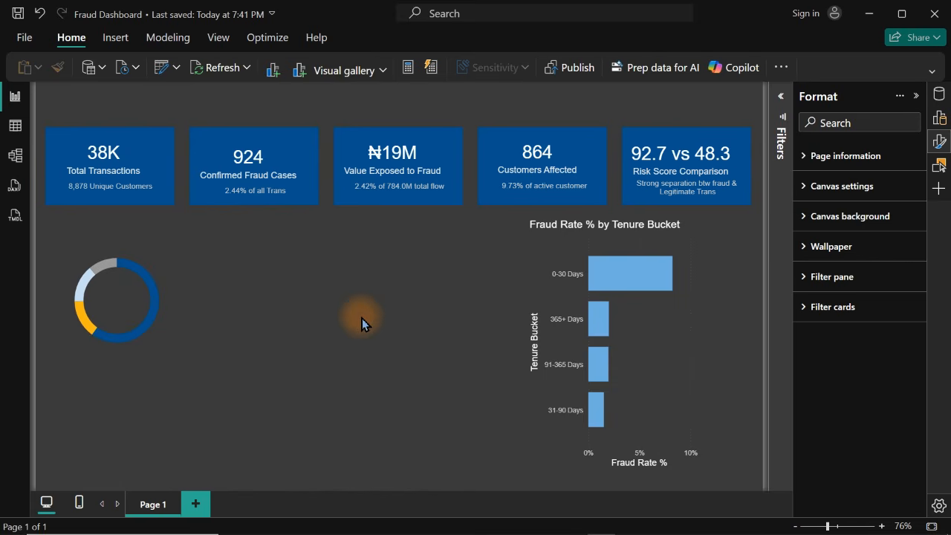
Duplicate the Confirmed Fraud Cases card's rectangle and enlarge the copy into a tall panel over the donut, below the Total Transactions card
left_click(309, 139)
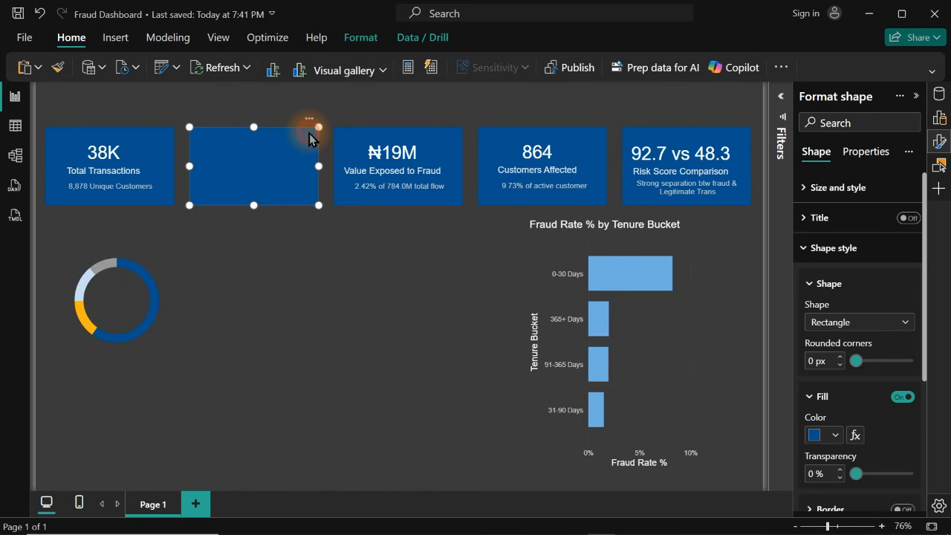
key("ctrl+v")
left_click_drag(309, 143, 157, 225)
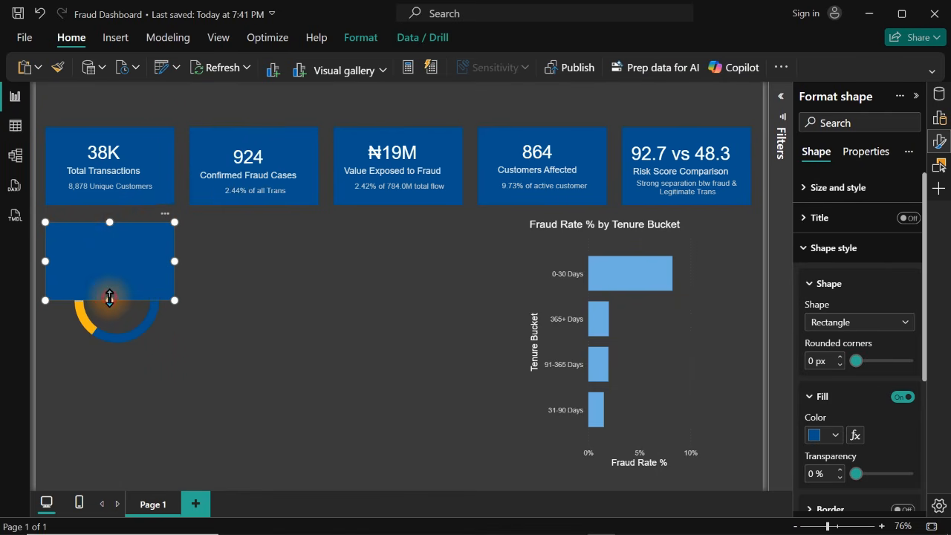
left_click_drag(109, 298, 103, 478)
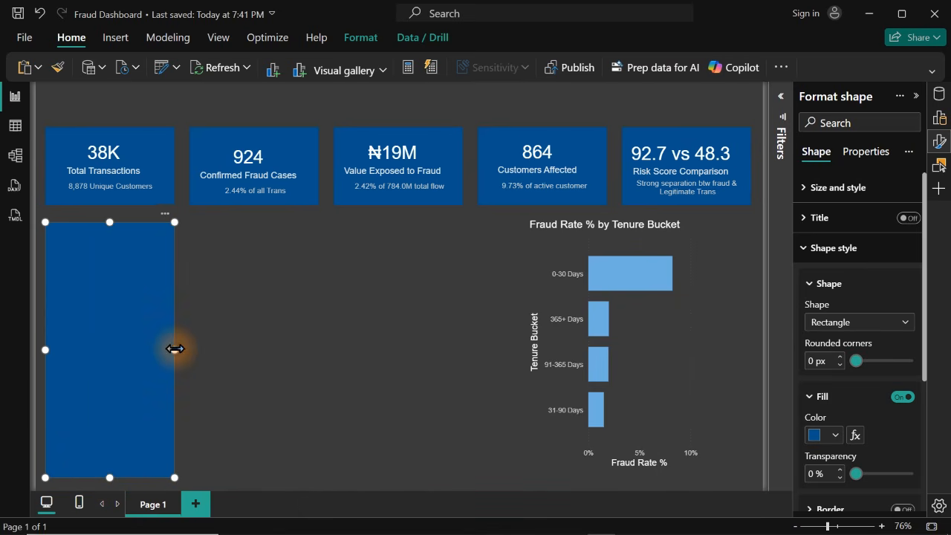
left_click_drag(174, 349, 202, 356)
left_click(270, 363)
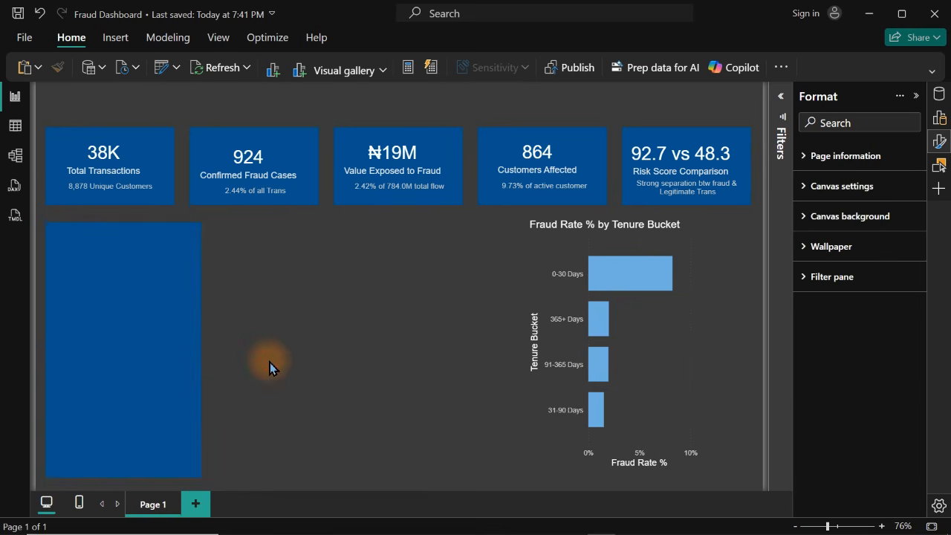
Send the tall blue rectangle to the back so it sits behind the donut chart
left_click(148, 345)
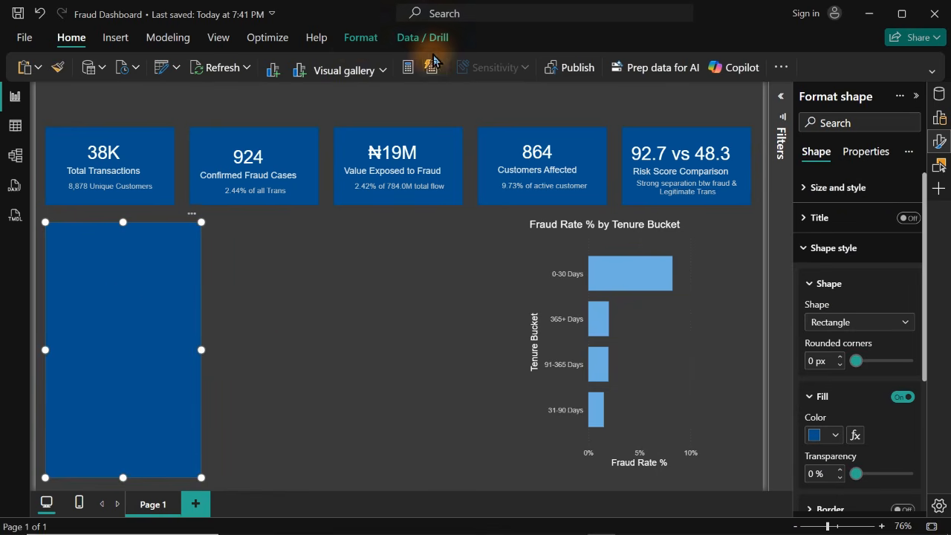
left_click(352, 43)
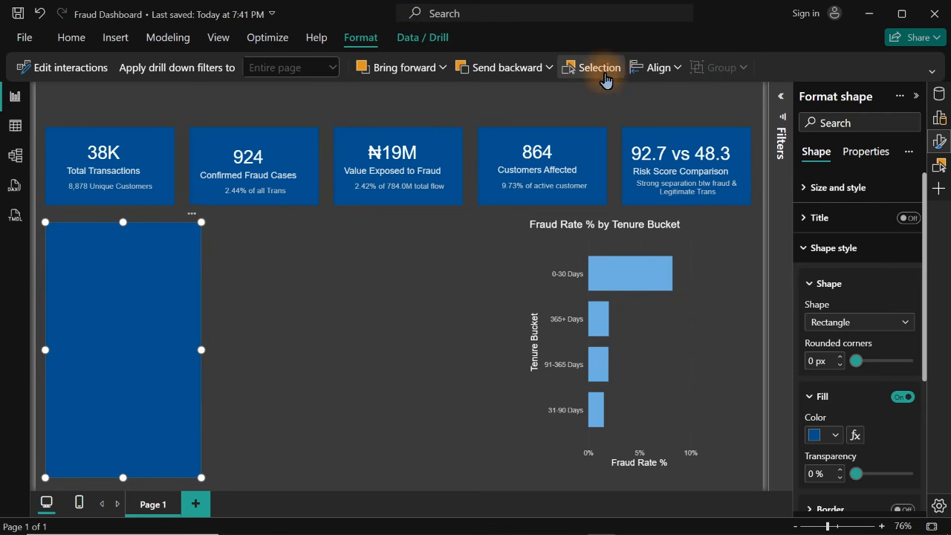
left_click(549, 69)
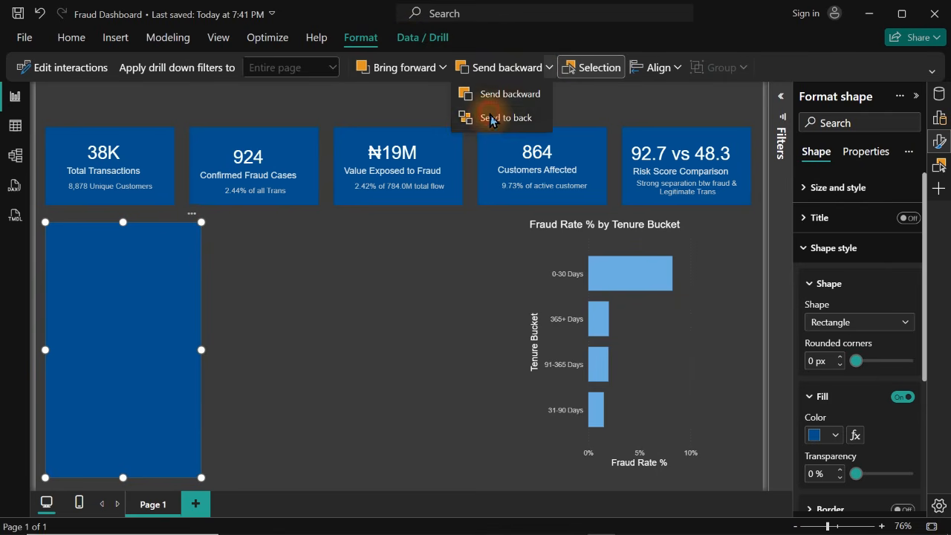
left_click(491, 117)
left_click(367, 322)
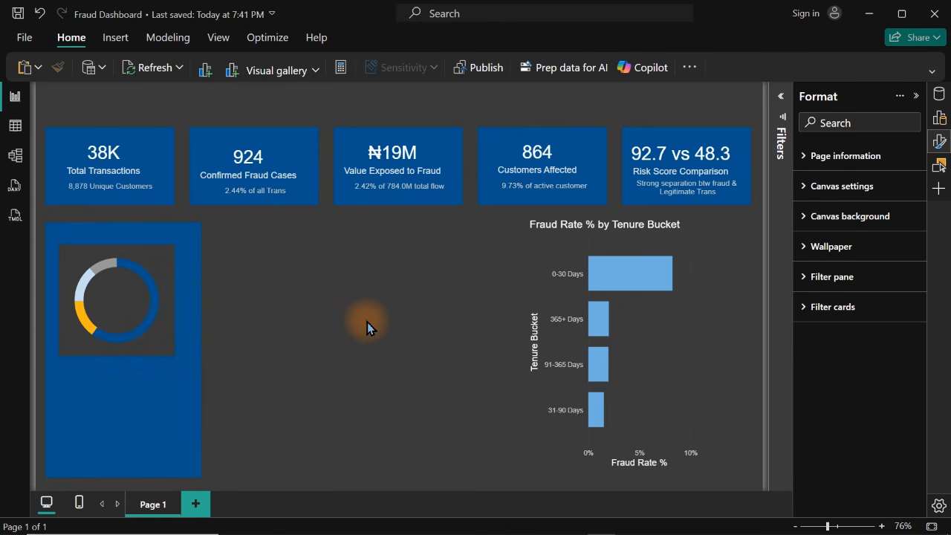
Try the dark gray tint of the black theme color as the fill of the rectangle behind the donut
left_click(170, 401)
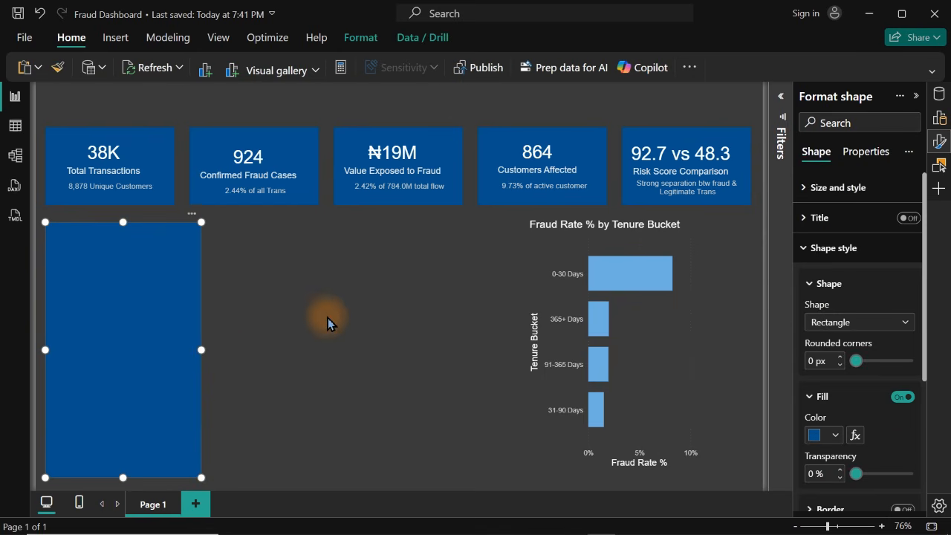
left_click(852, 241)
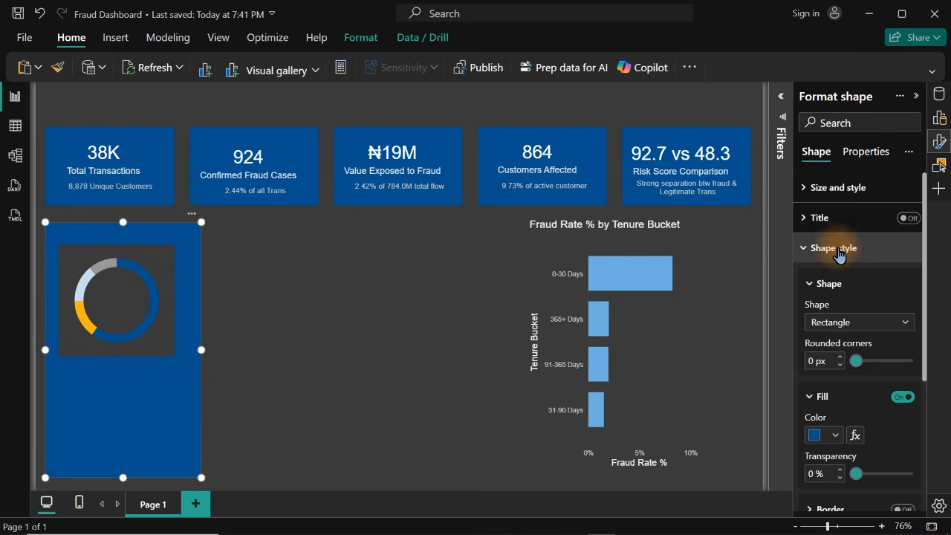
left_click(834, 436)
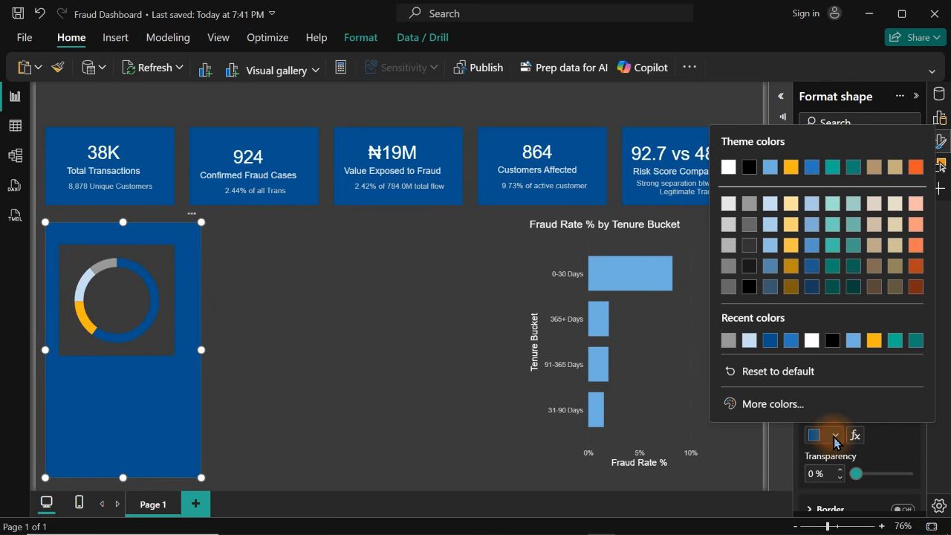
left_click(748, 255)
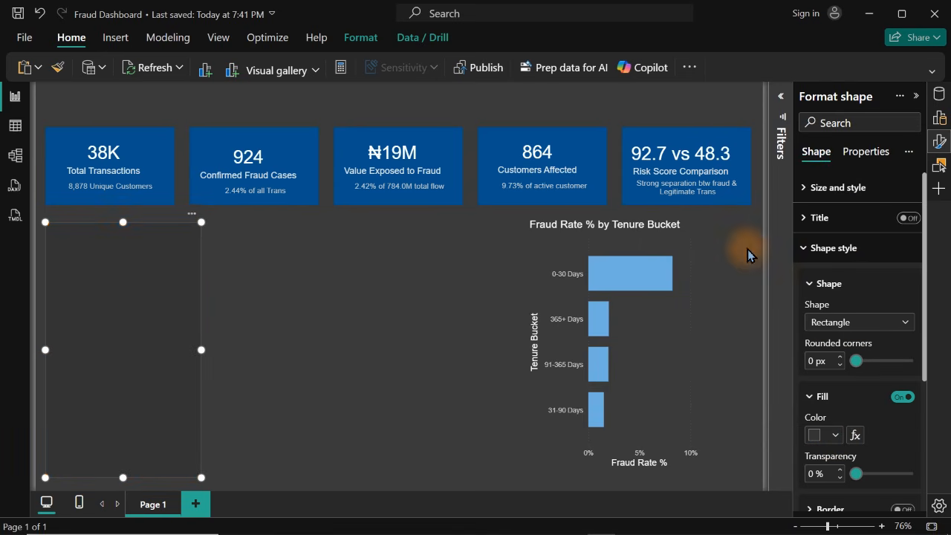
left_click(312, 385)
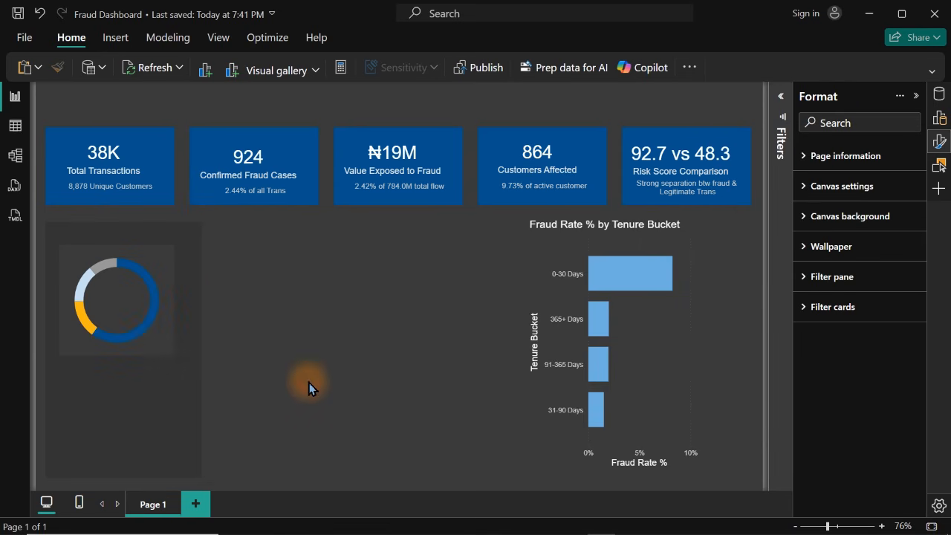
Set the fill of the rectangle behind the donut to the near-black shade of the black theme color
left_click(161, 429)
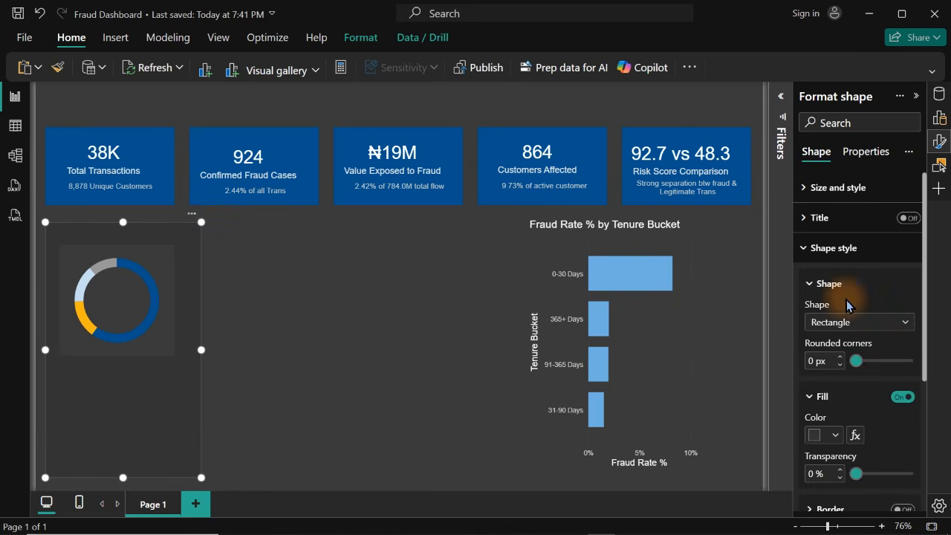
left_click(823, 435)
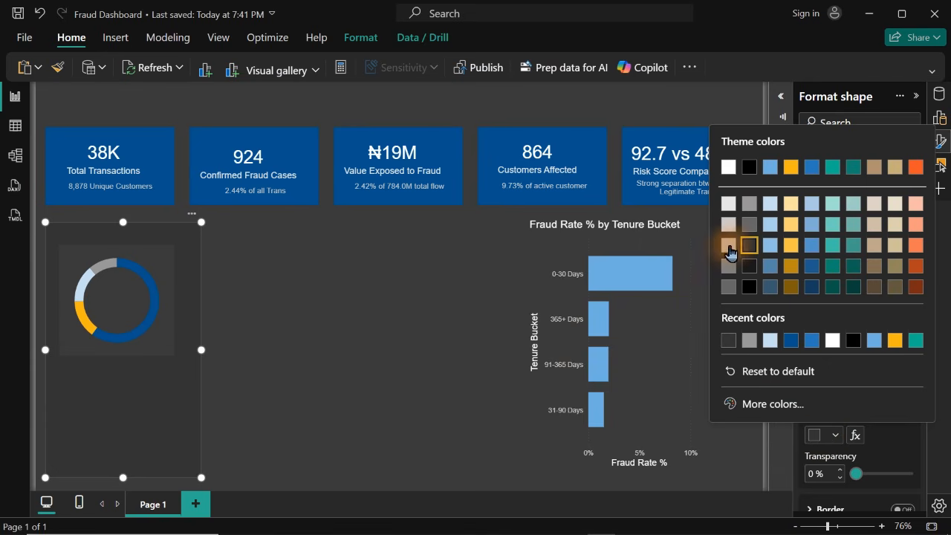
left_click(751, 266)
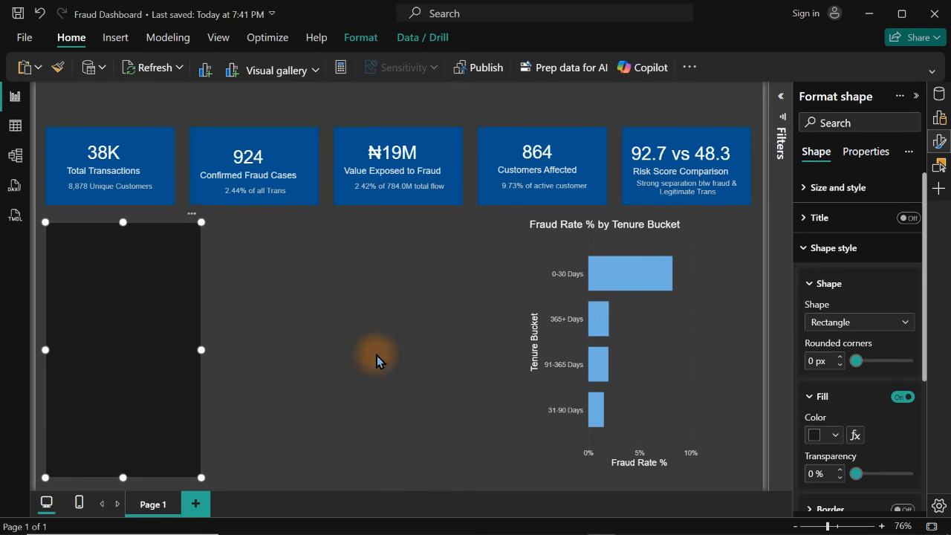
left_click(377, 355)
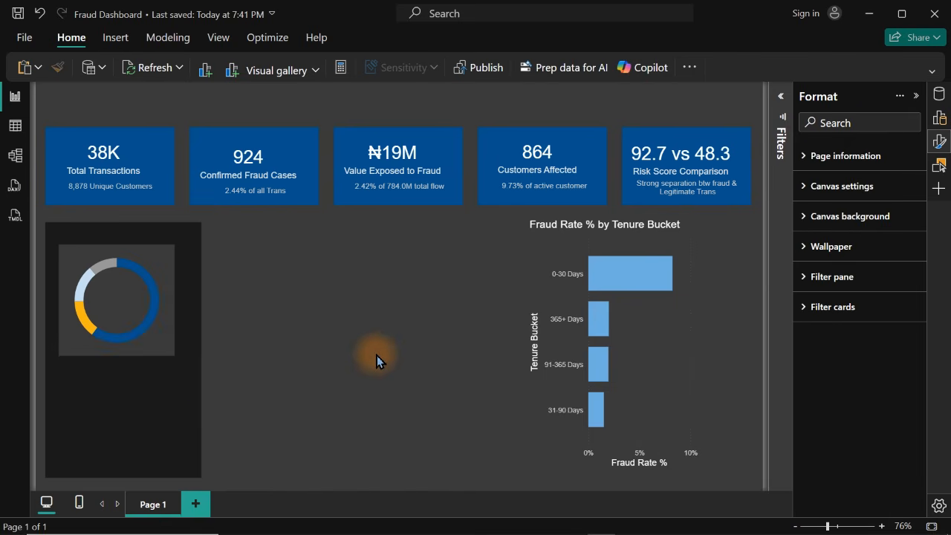
left_click(160, 412)
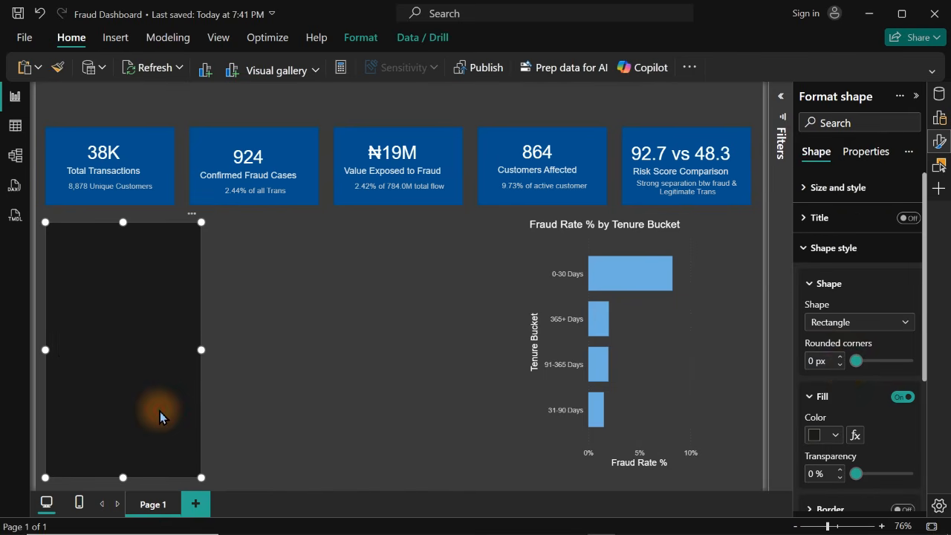
Change the fill of the rectangle behind the donut to the dark gray third tint of the black theme color
left_click(826, 436)
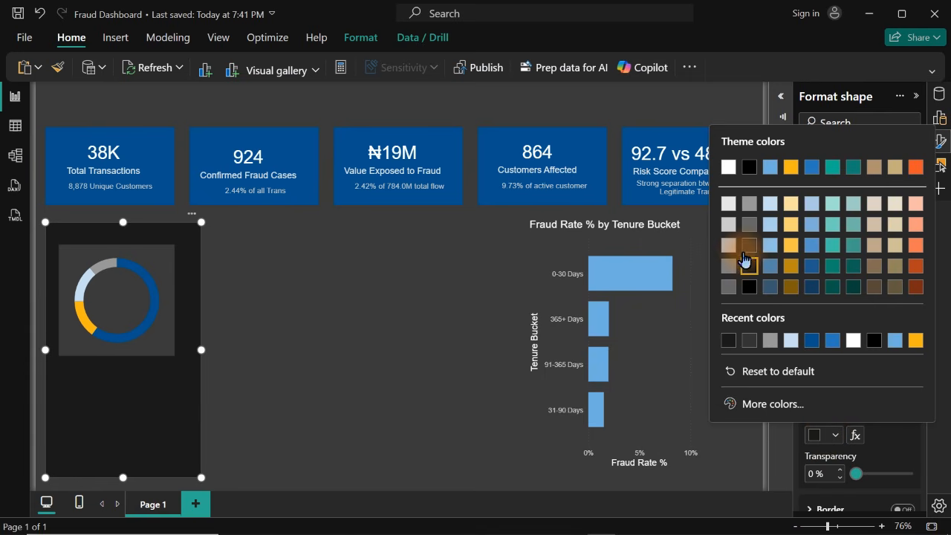
left_click(749, 253)
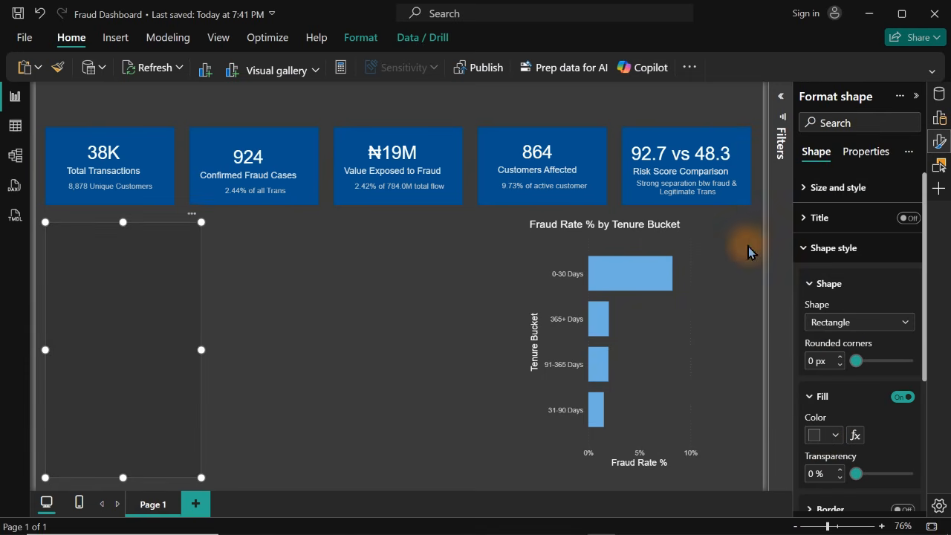
left_click(326, 333)
Turn off the donut chart's background so the panel behind it shows through
left_click(156, 339)
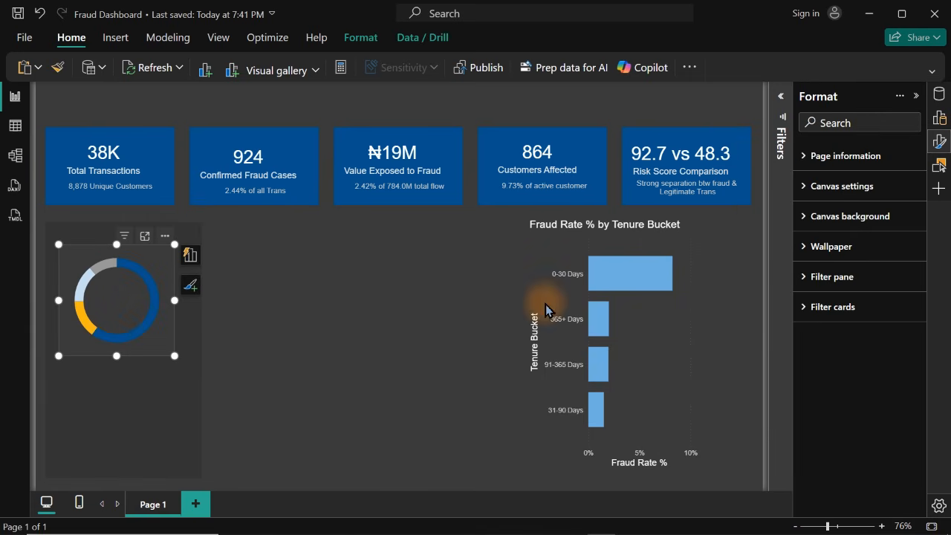
left_click(862, 190)
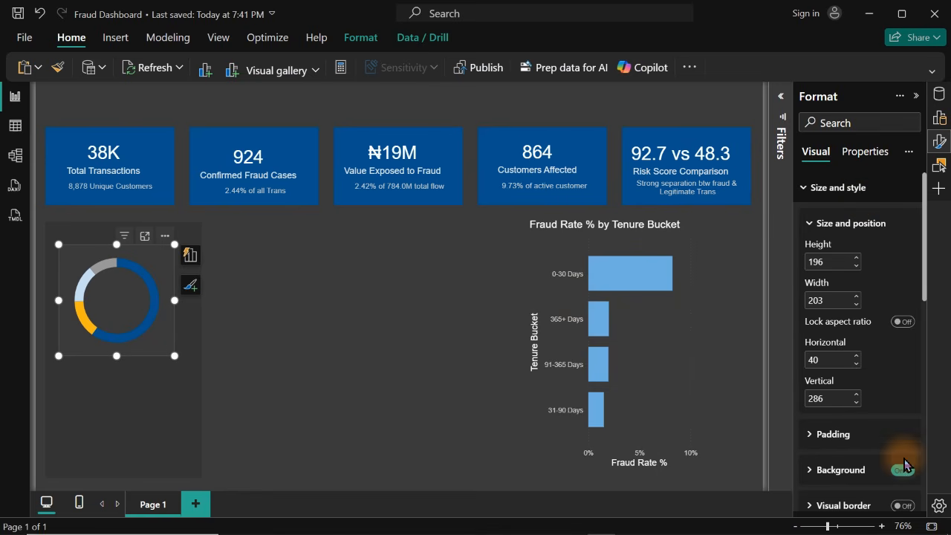
left_click(904, 471)
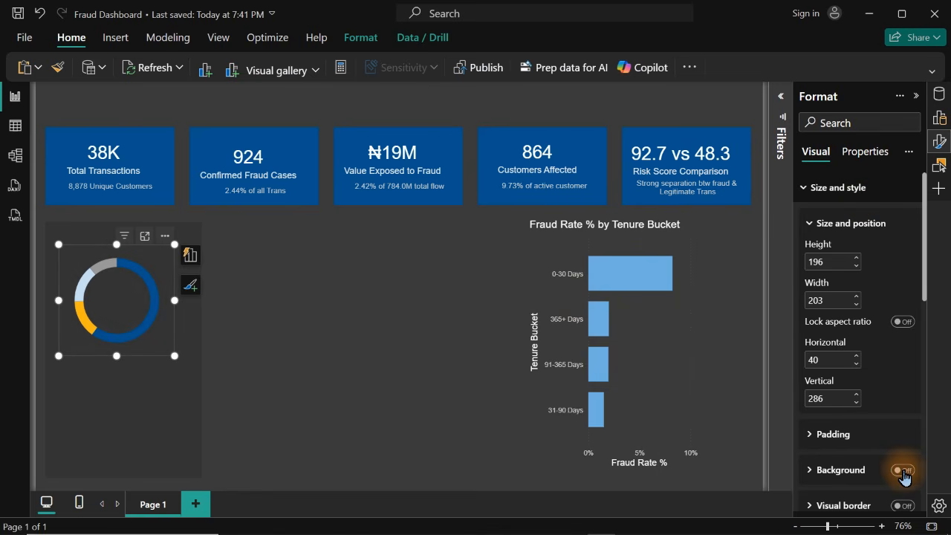
left_click(260, 345)
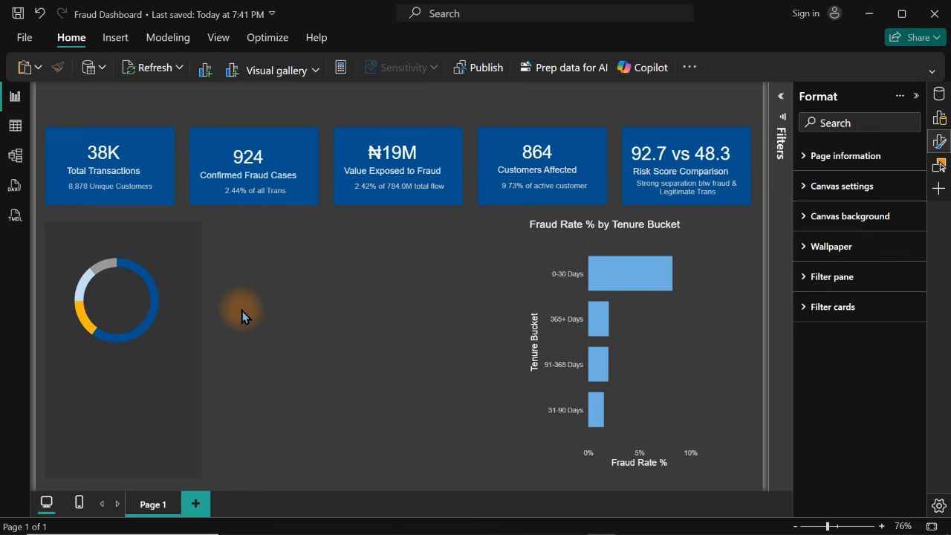
Add a text box beside the donut panel containing "Fraud Rate by Account Tenure"
left_click(116, 38)
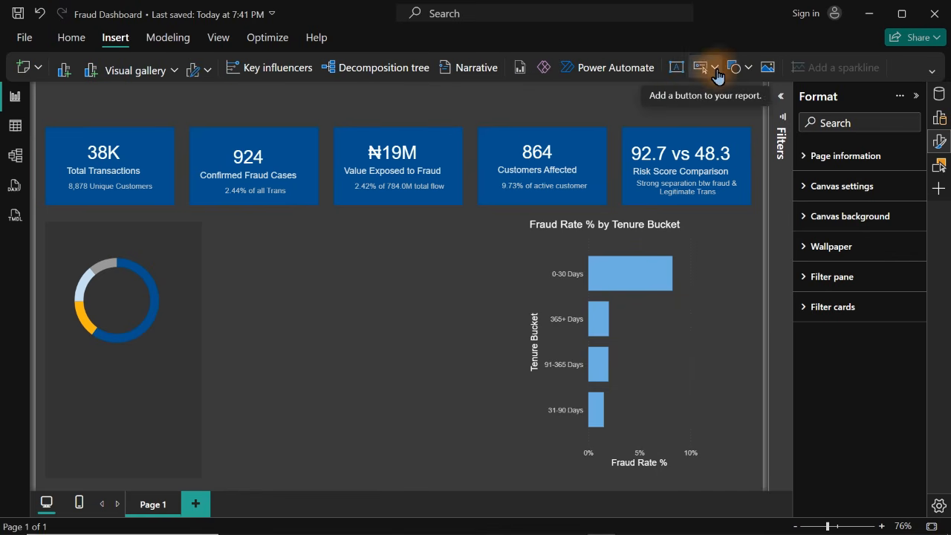
left_click(676, 67)
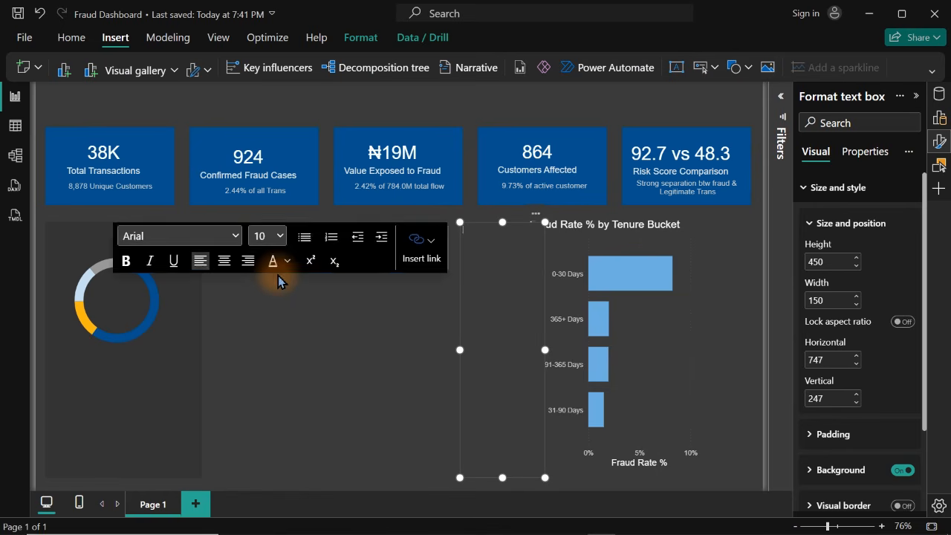
left_click_drag(538, 221, 279, 220)
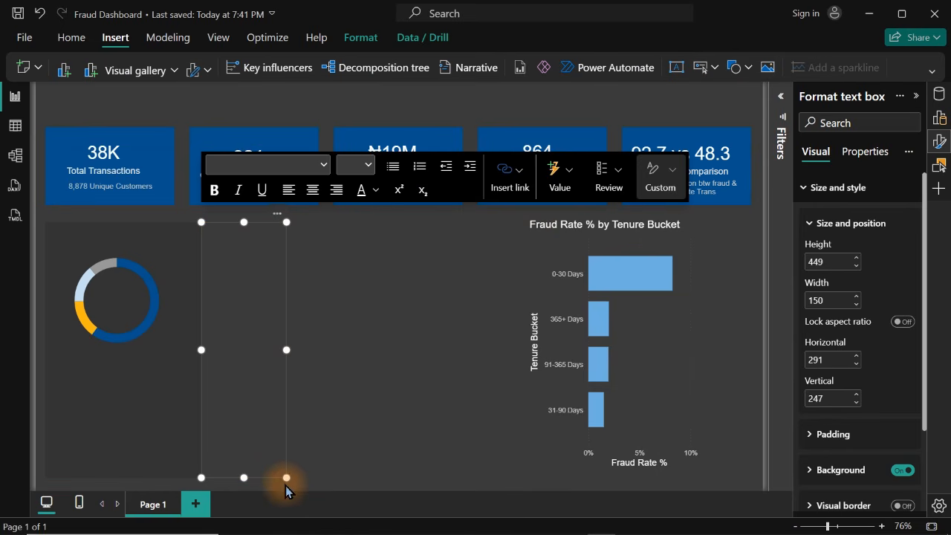
left_click_drag(286, 478, 425, 285)
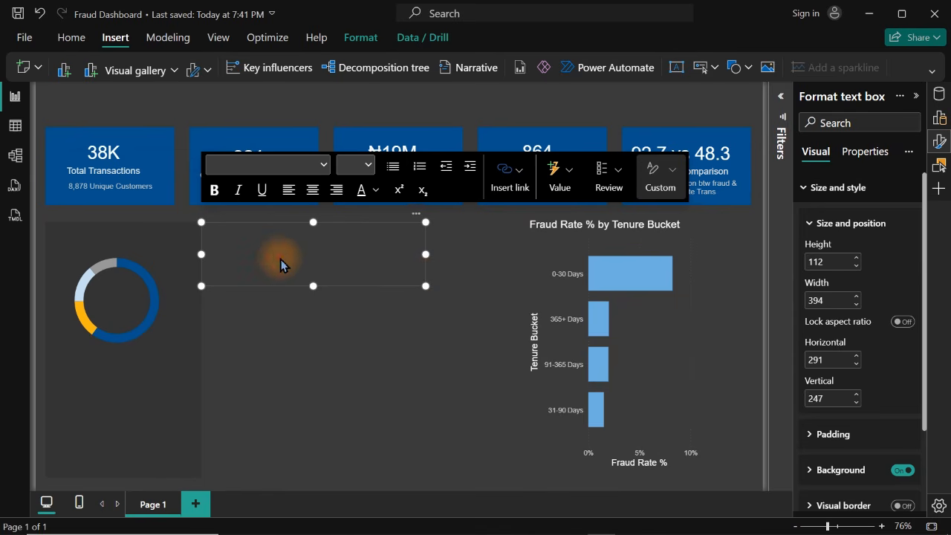
left_click(281, 263)
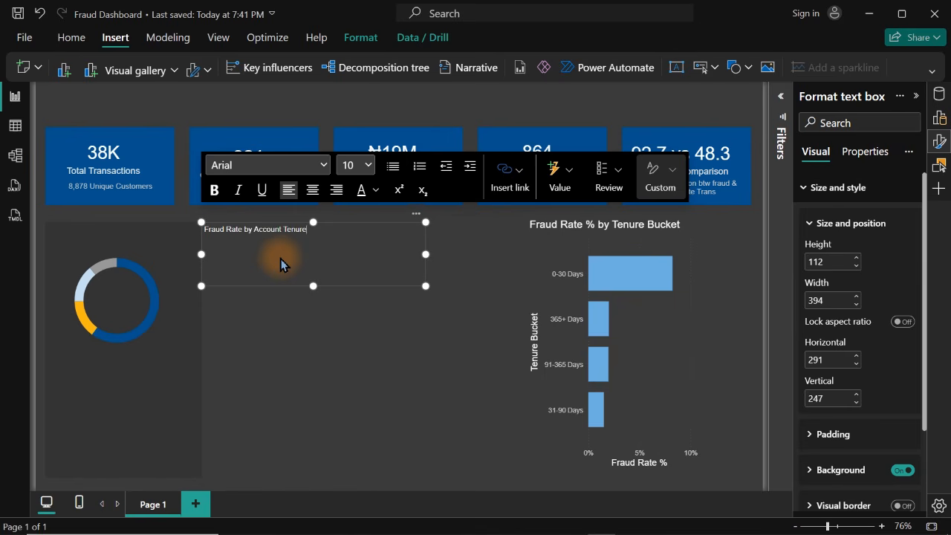
Shrink the title text box to about 274 wide by 39 high and set its text to font size 12
left_click_drag(423, 286, 356, 246)
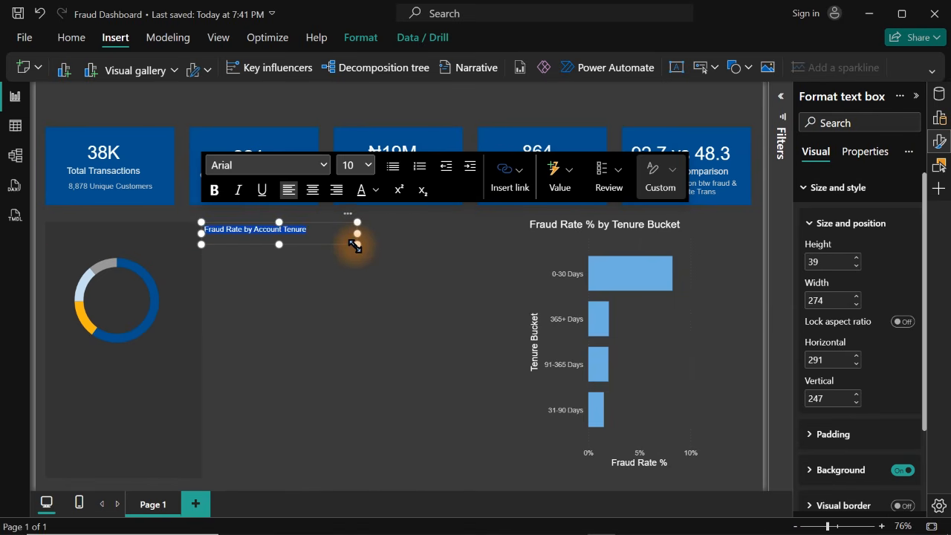
left_click(364, 165)
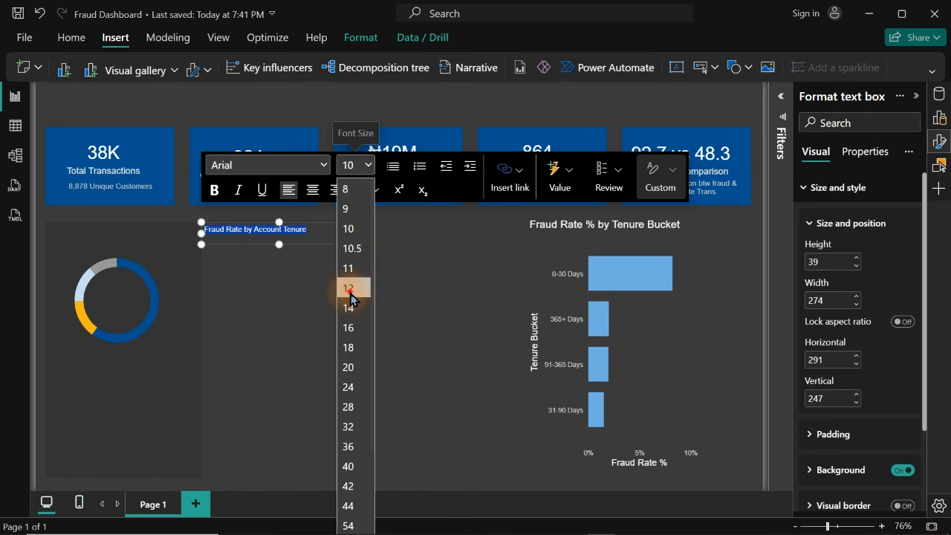
left_click(351, 289)
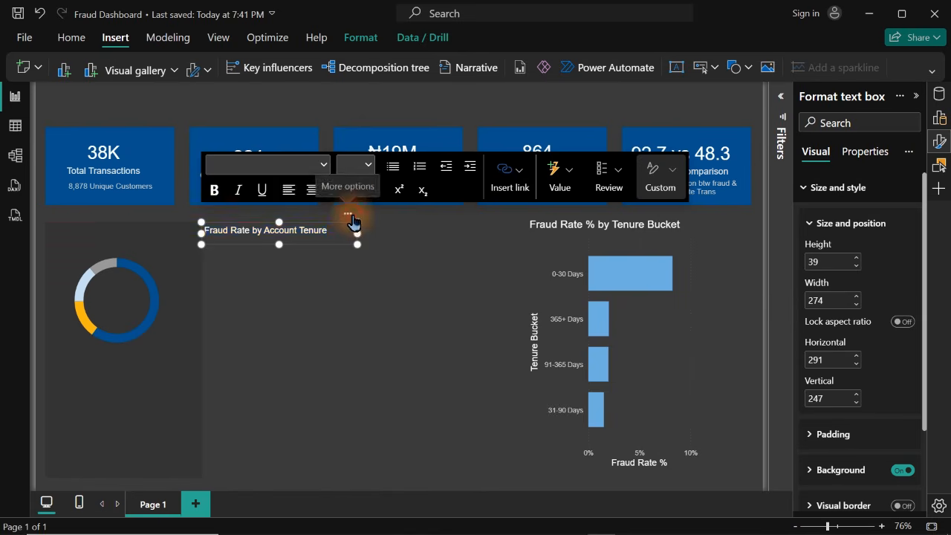
Fit the title text box onto the dark panel above the donut, about 251 wide, and turn off its background
left_click_drag(353, 222, 201, 240)
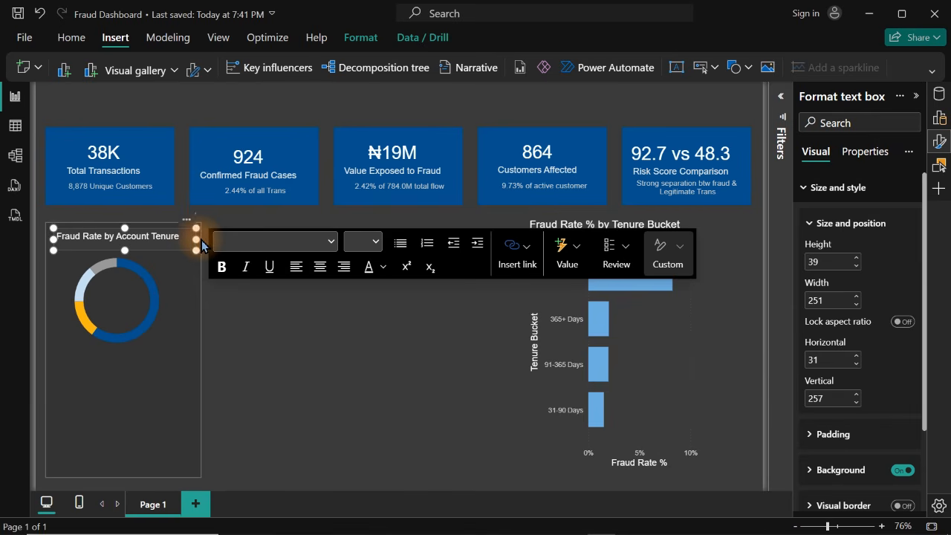
left_click(848, 188)
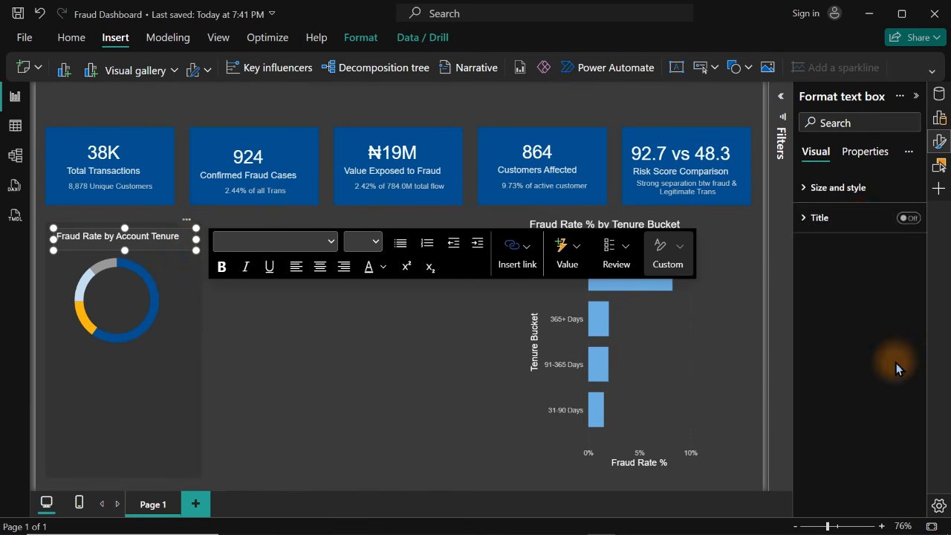
left_click(849, 187)
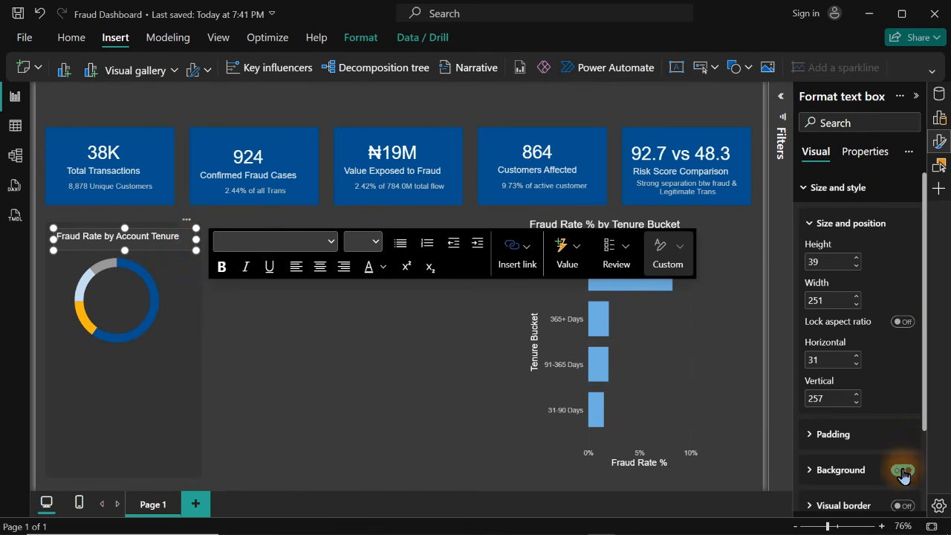
left_click(302, 359)
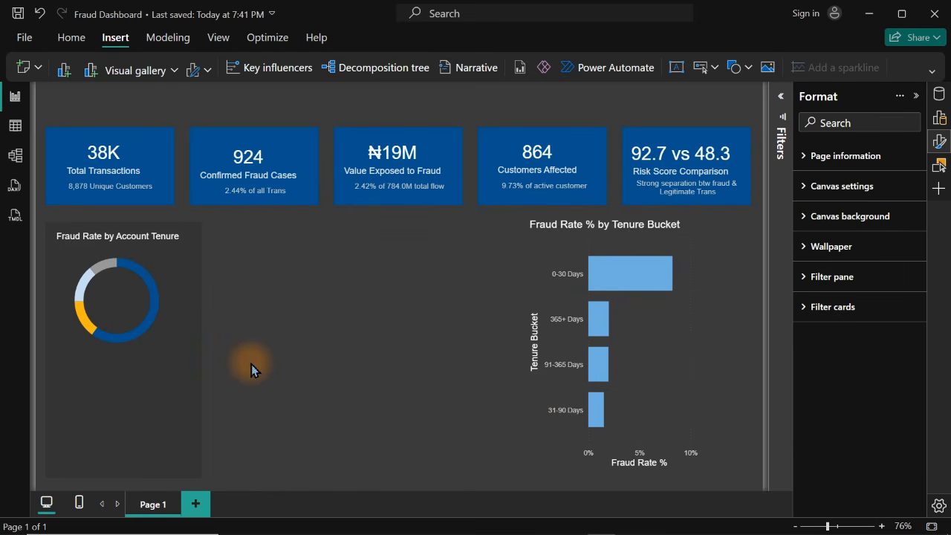
Insert an oval, shrink it to a small dot about 30 by 27, and place it under the donut's left edge
left_click(748, 72)
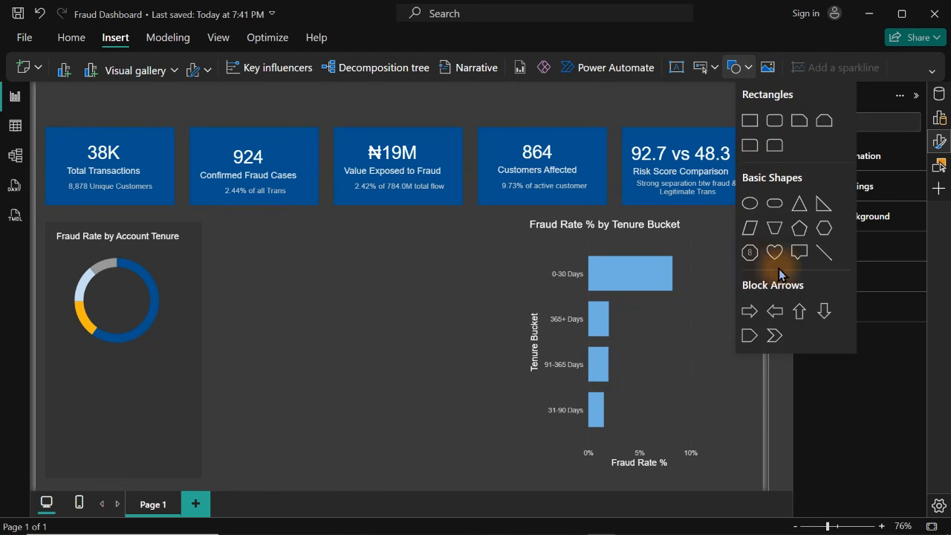
left_click(751, 208)
left_click_drag(504, 333, 315, 317)
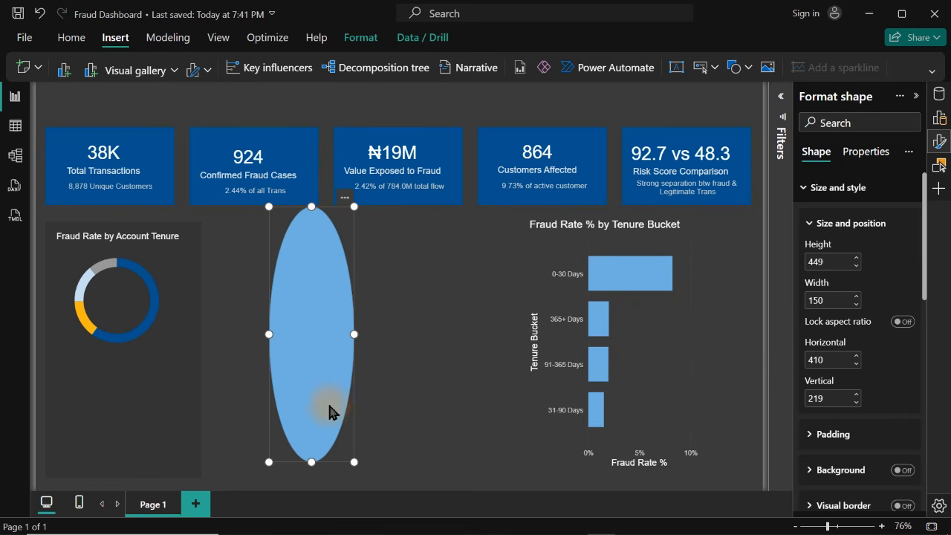
left_click_drag(354, 461, 299, 242)
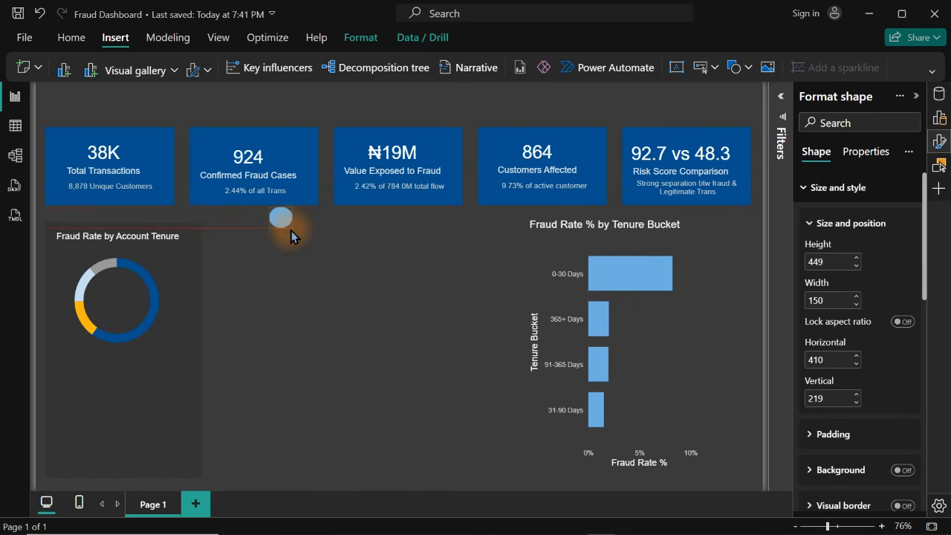
left_click_drag(286, 226, 65, 359)
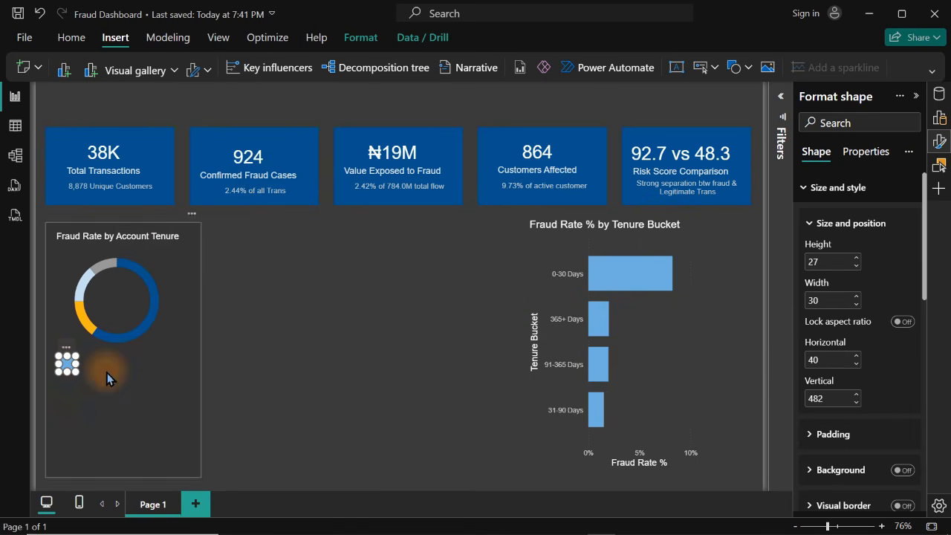
Turn off the small oval's border and fill it with the dark blue used in the KPI cards
left_click(817, 188)
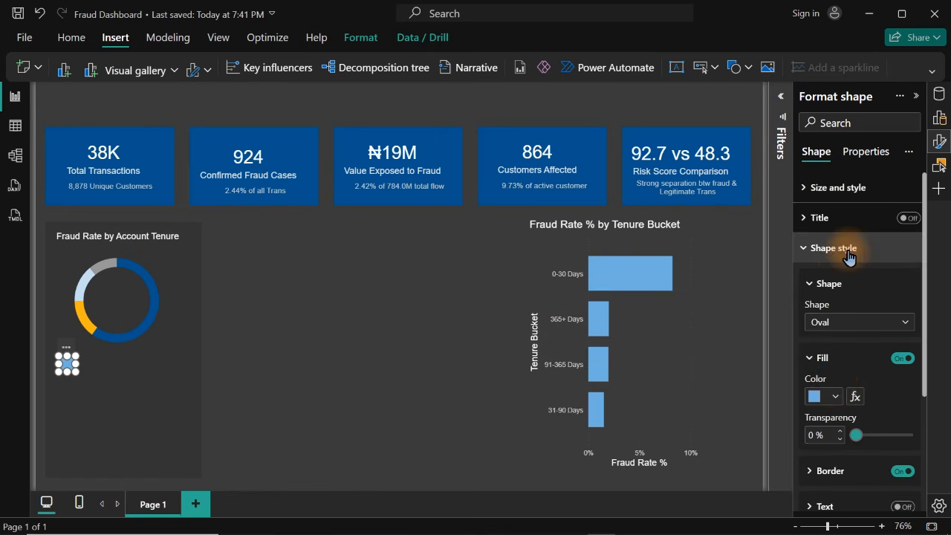
left_click(843, 257)
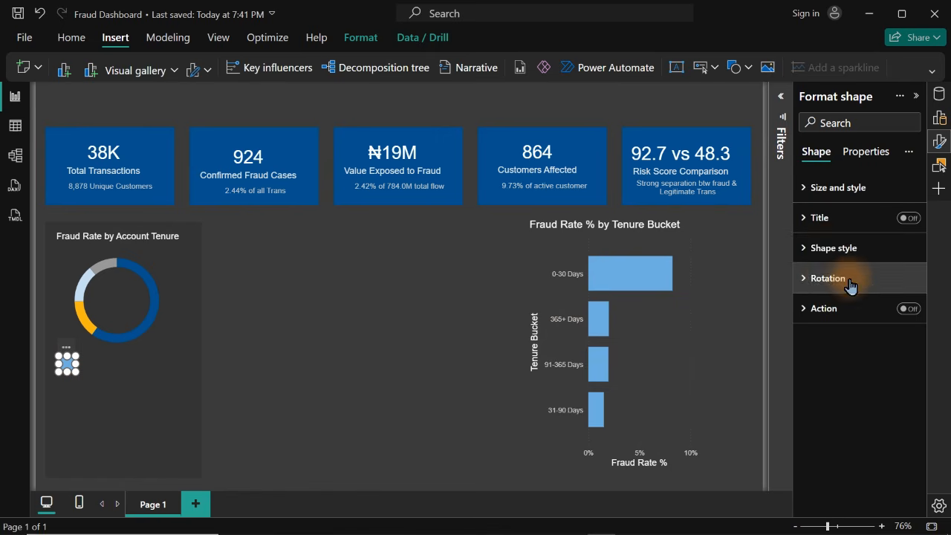
left_click(832, 249)
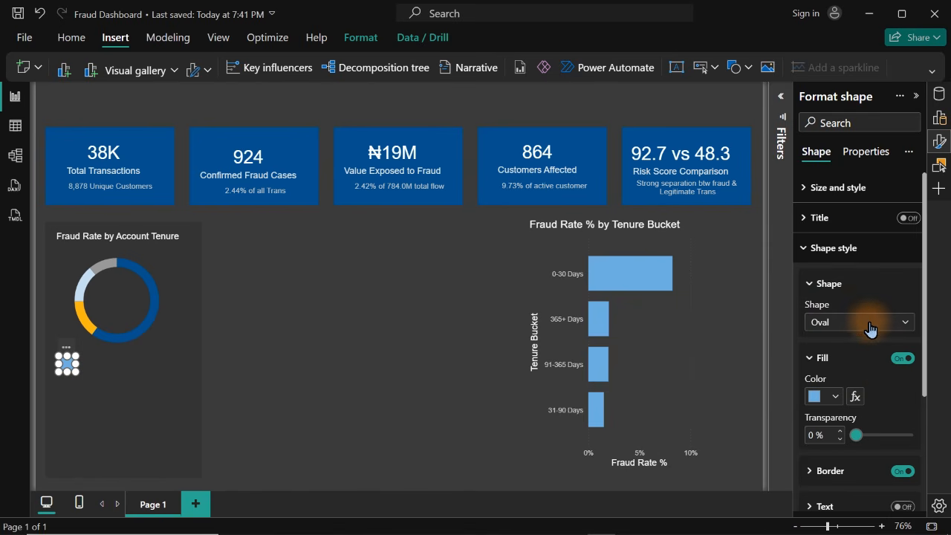
left_click(899, 473)
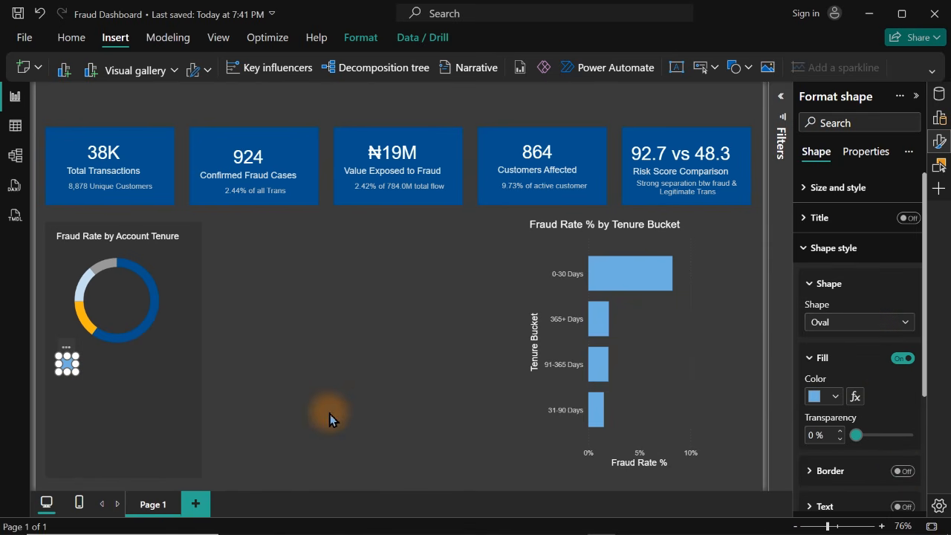
left_click(831, 398)
left_click(809, 309)
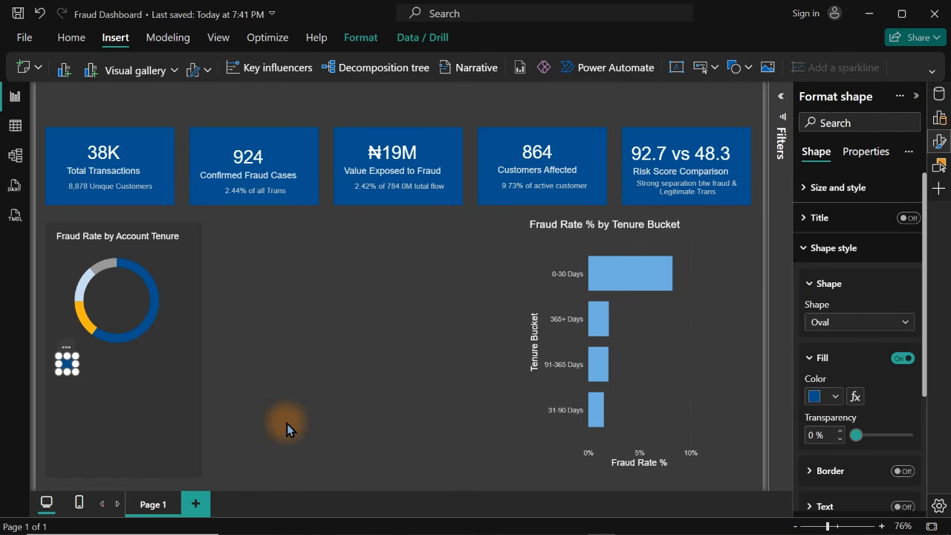
Make three copies of the dark blue oval and stack them in a column below the original
key("ctrl+v")
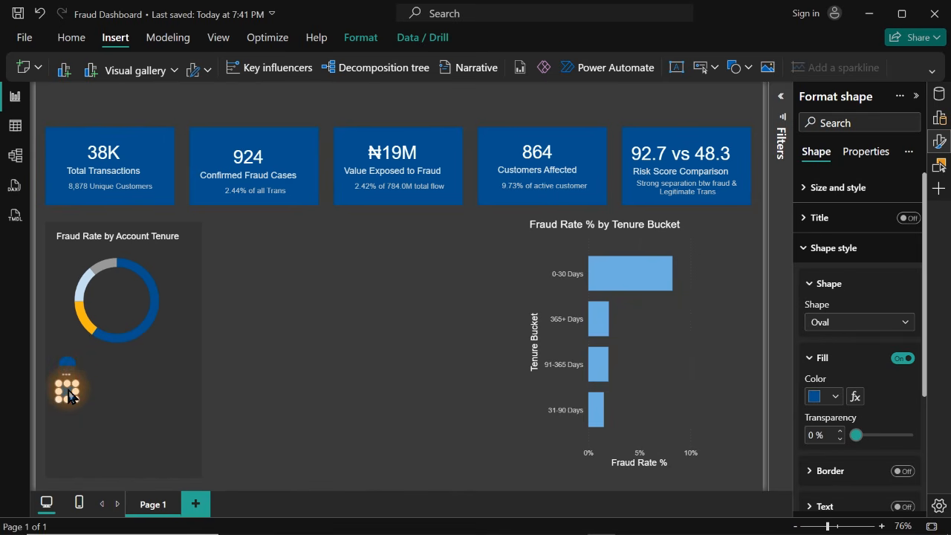
key("ctrl+v")
left_click_drag(70, 395, 64, 456)
key("ctrl+v")
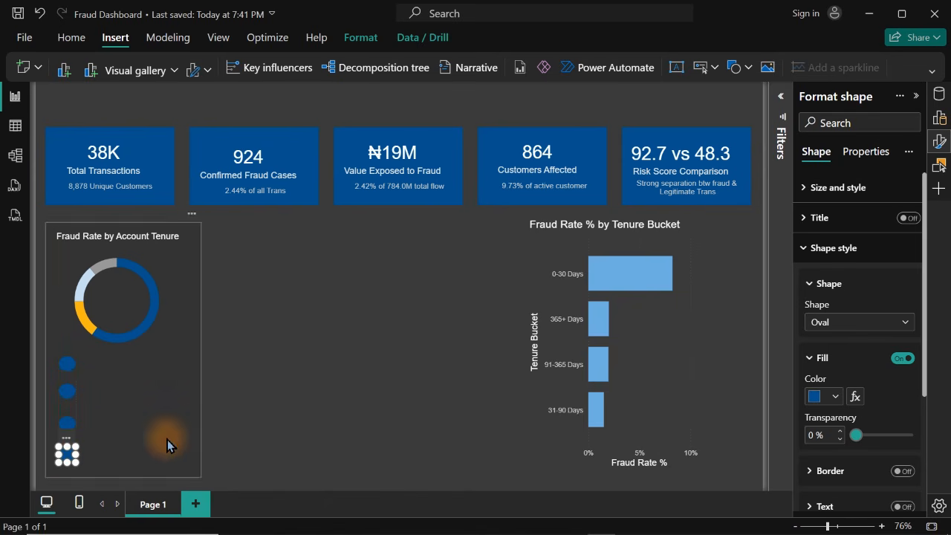
Align the four ovals below the donut to the left and distribute them vertically
left_click_drag(266, 290, 37, 484)
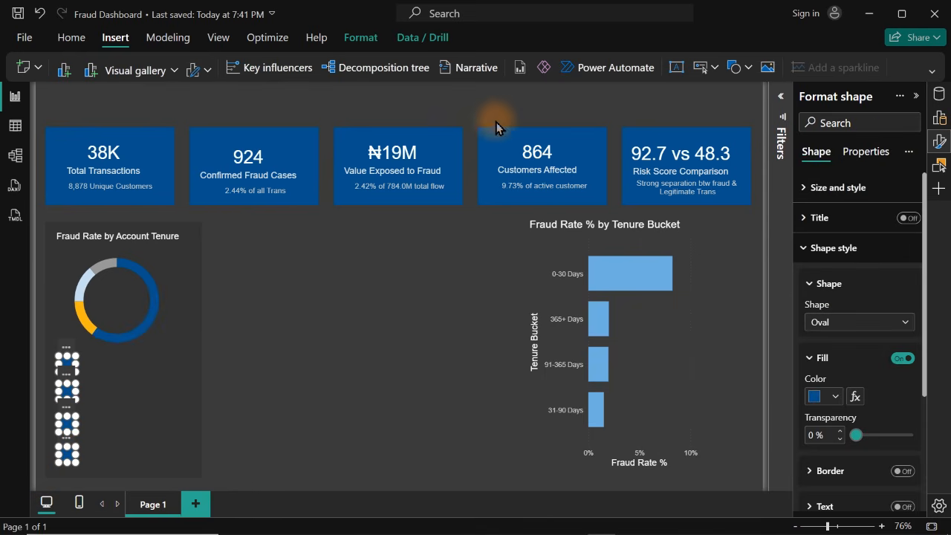
left_click(361, 41)
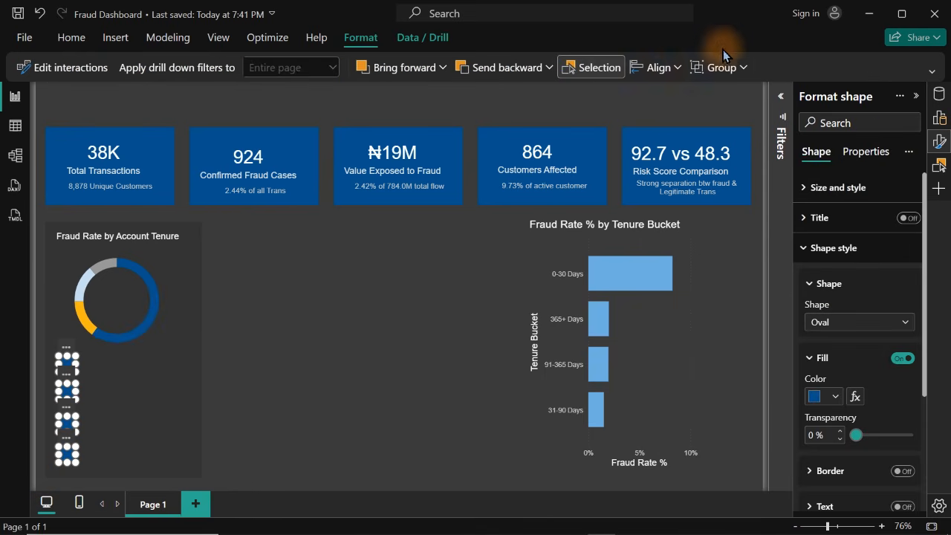
left_click(658, 67)
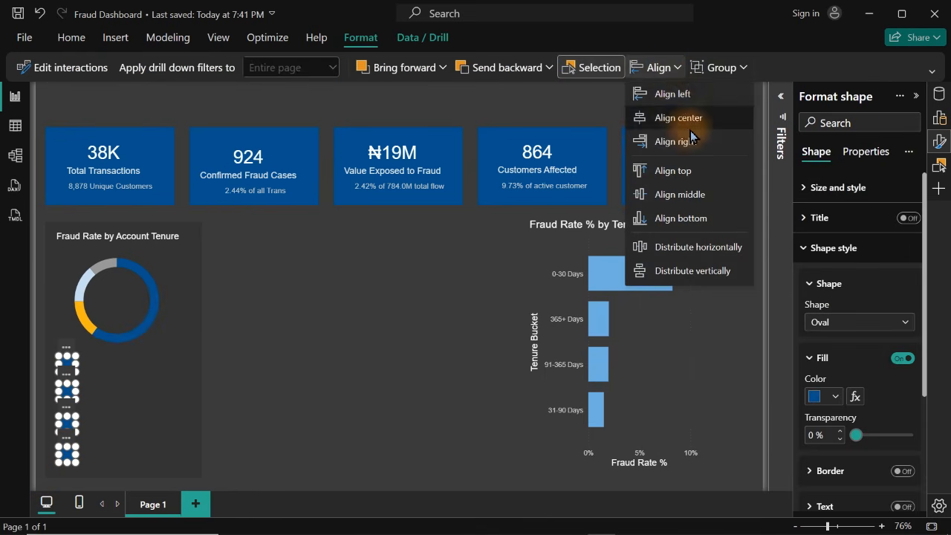
left_click(675, 95)
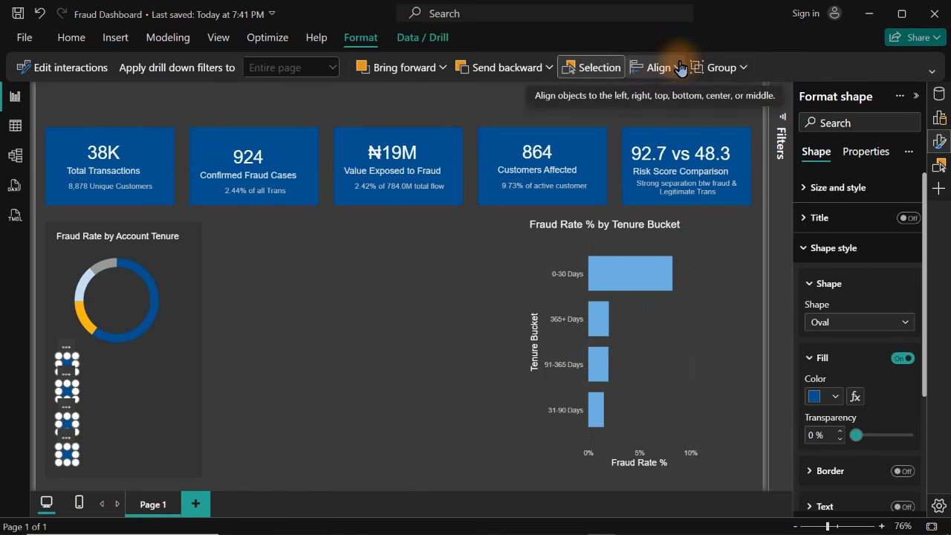
left_click(658, 67)
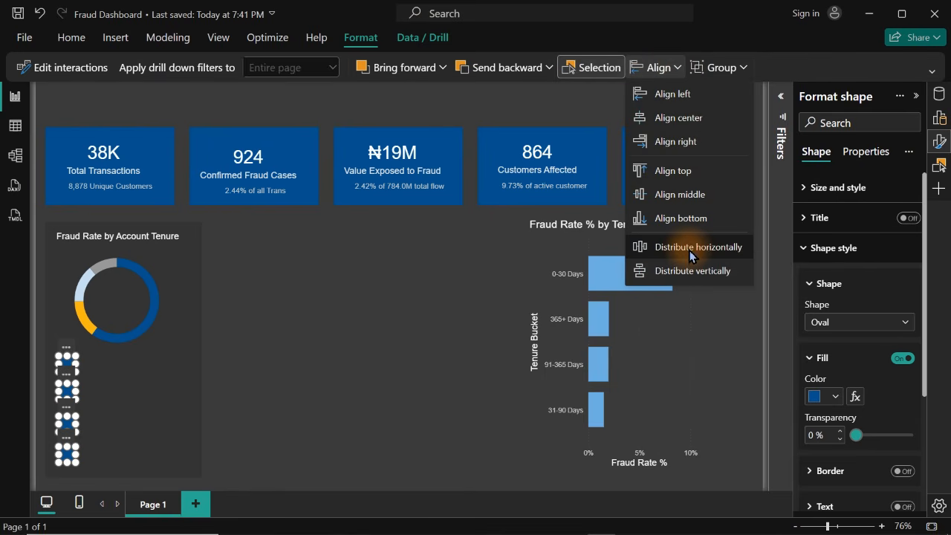
left_click(687, 271)
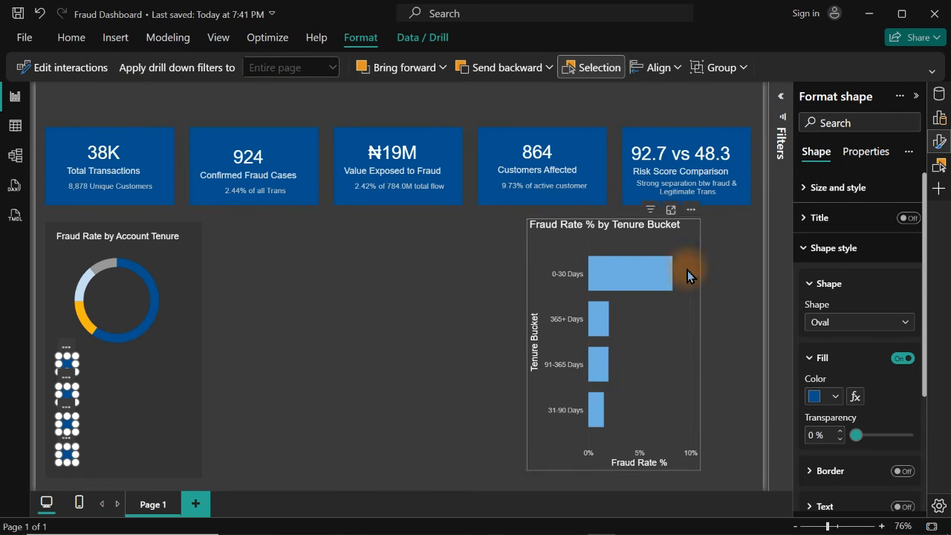
Fill the second oval in the column below the donut with the grey of the donut's grey segment
left_click(317, 365)
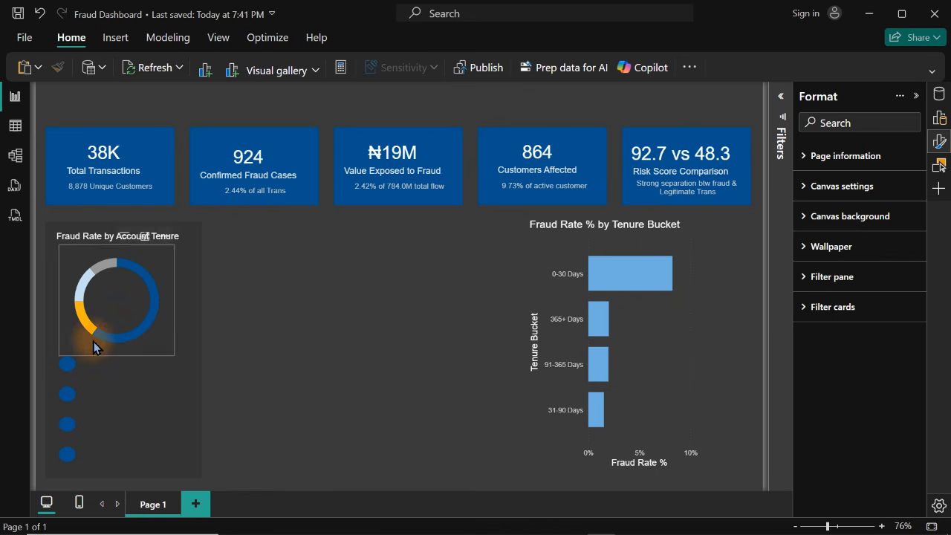
left_click(67, 399)
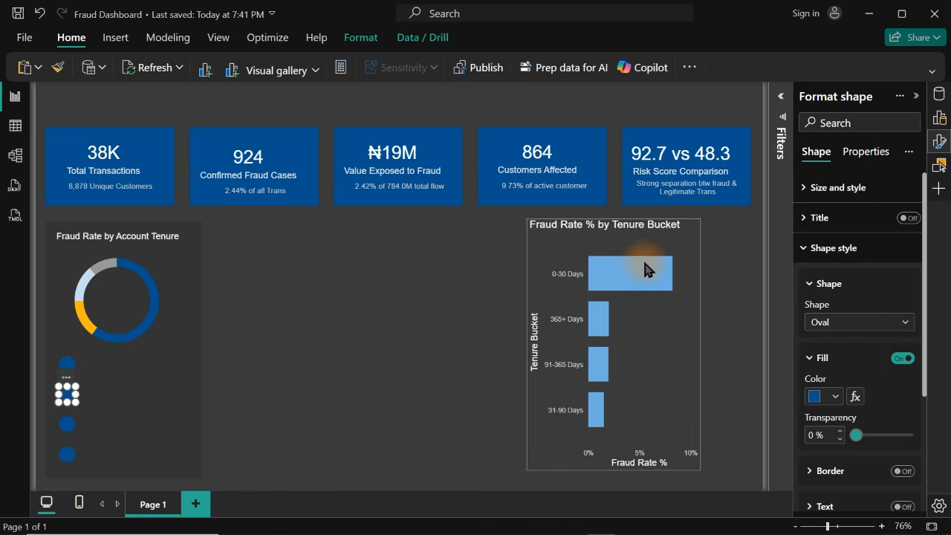
left_click(835, 397)
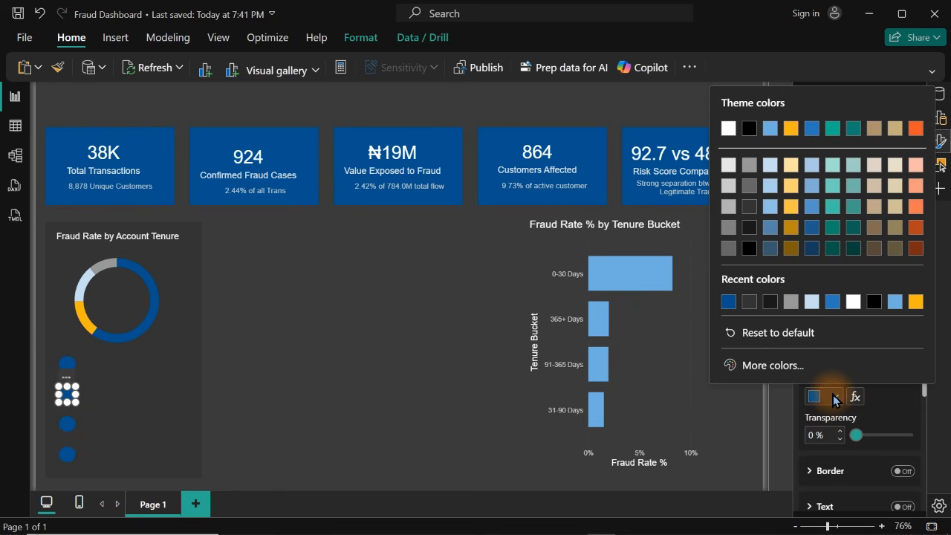
left_click(790, 301)
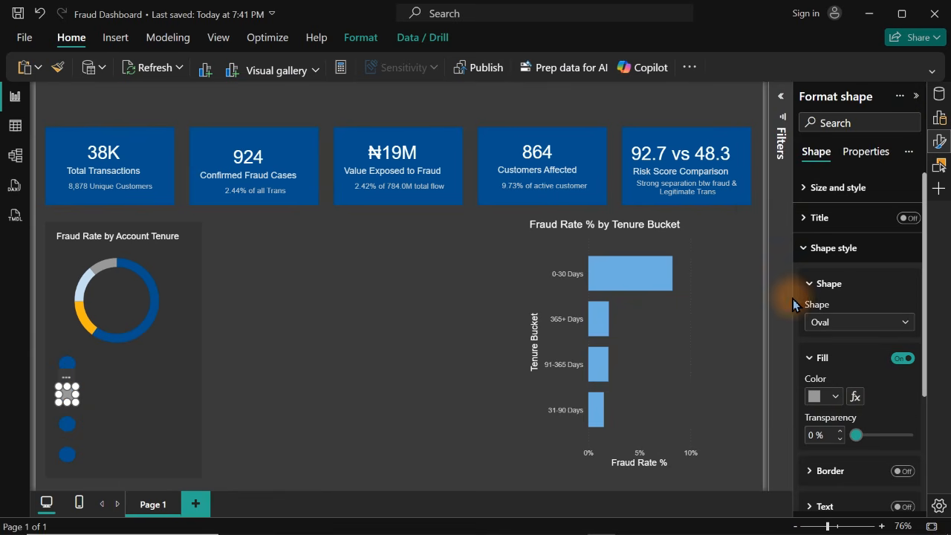
left_click(207, 435)
Fill the third oval with the donut's light blue and the lowest oval with its orange-yellow
left_click(69, 429)
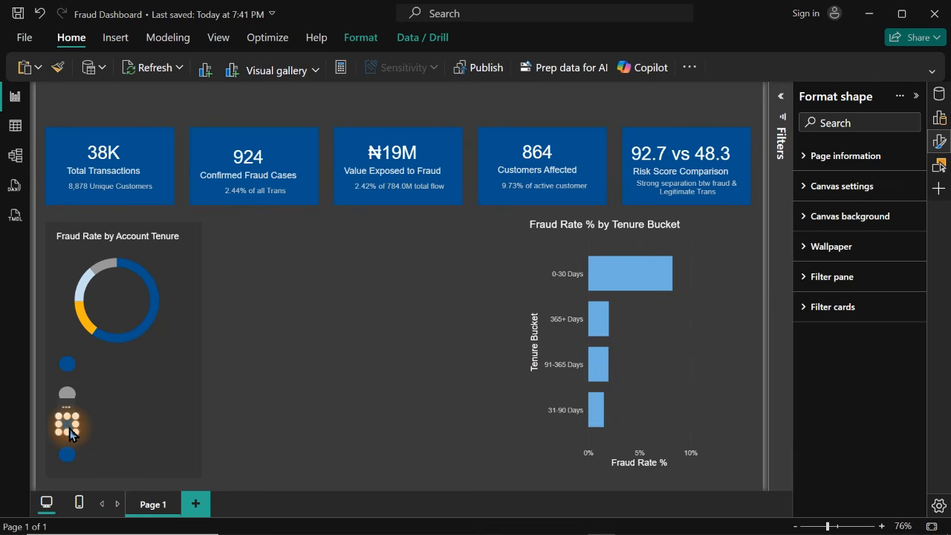
left_click(839, 402)
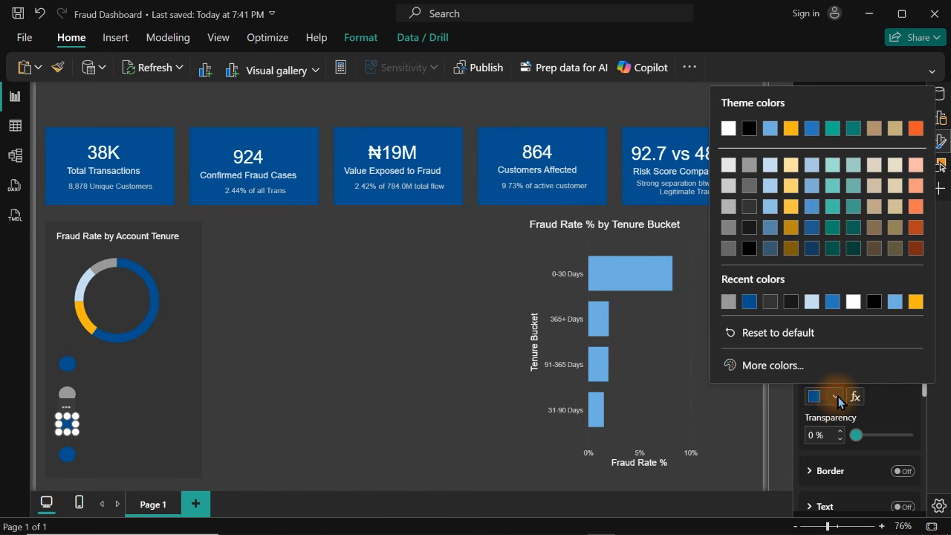
left_click(813, 300)
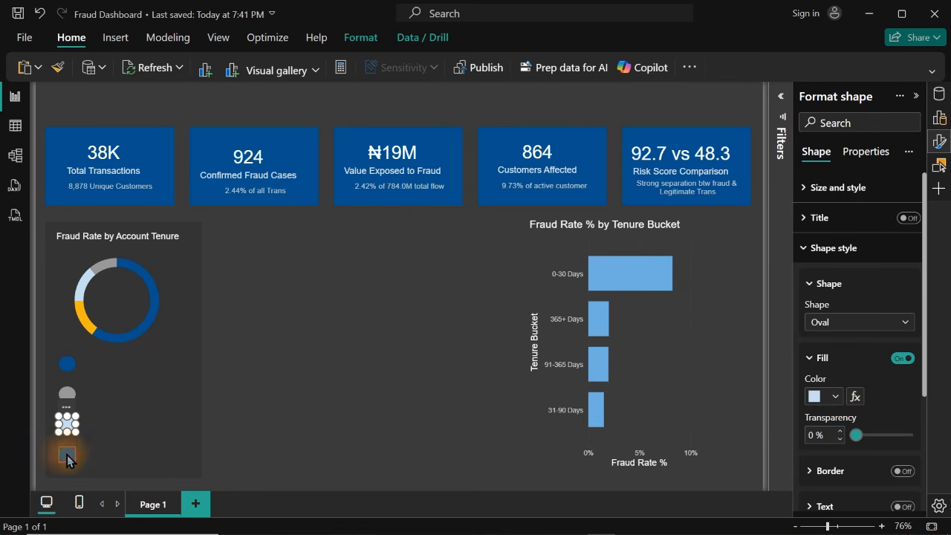
left_click(67, 454)
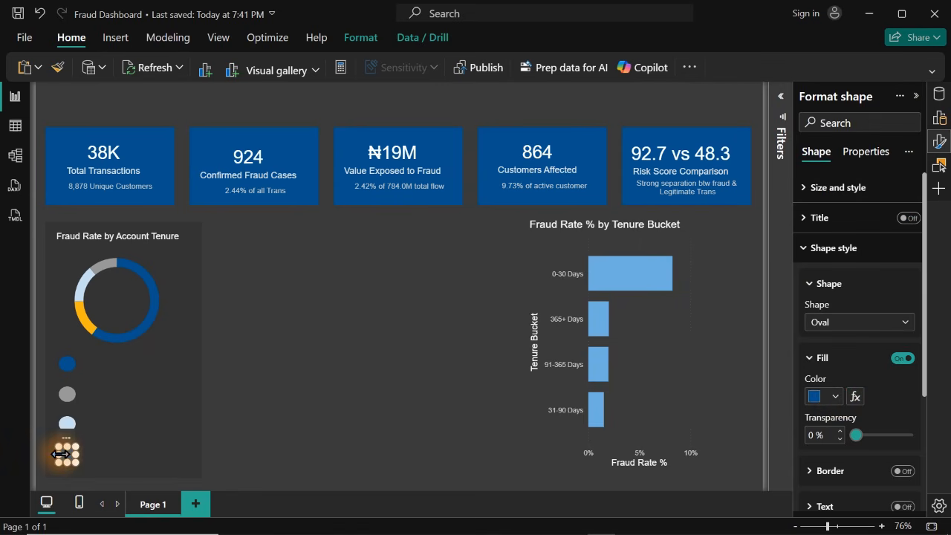
left_click(834, 396)
left_click(917, 301)
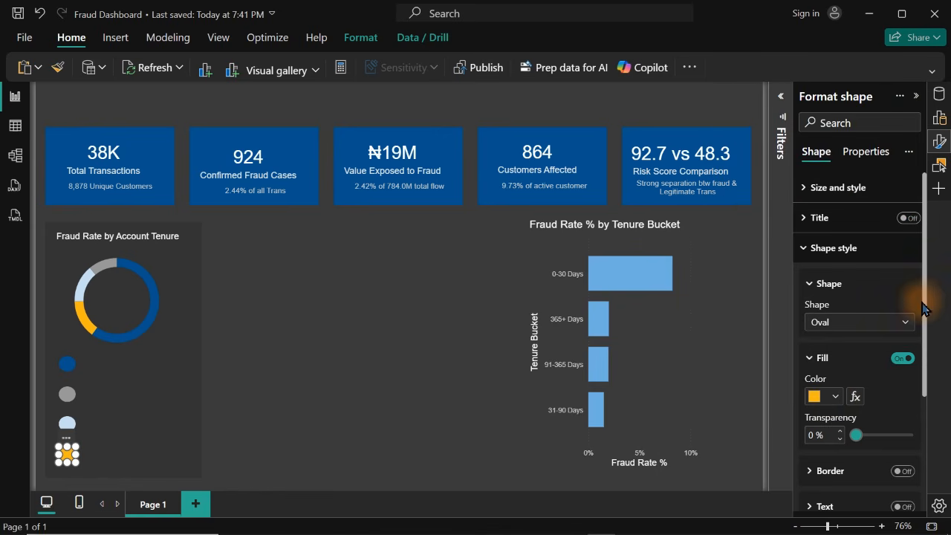
left_click(360, 405)
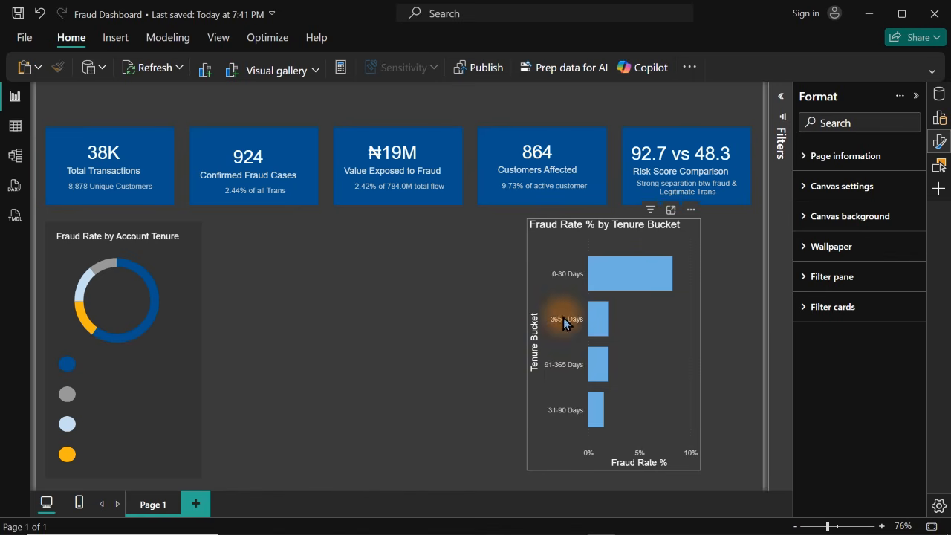
Add text labels 0-30 Days, 31-90 Days, 91-365 Days and 365+ Days beside the four legend dots, in order from the dark blue one down
left_click(122, 233)
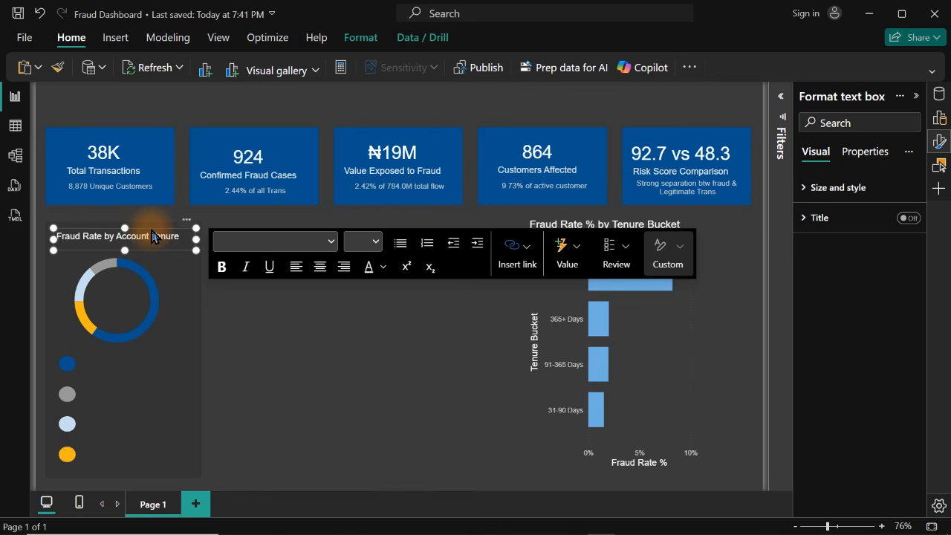
left_click(323, 417)
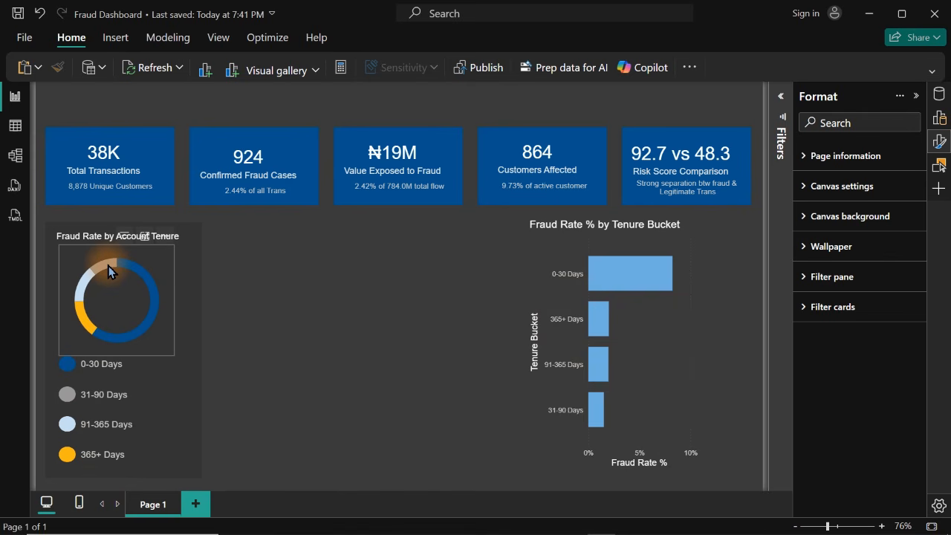
mouse_move(108, 271)
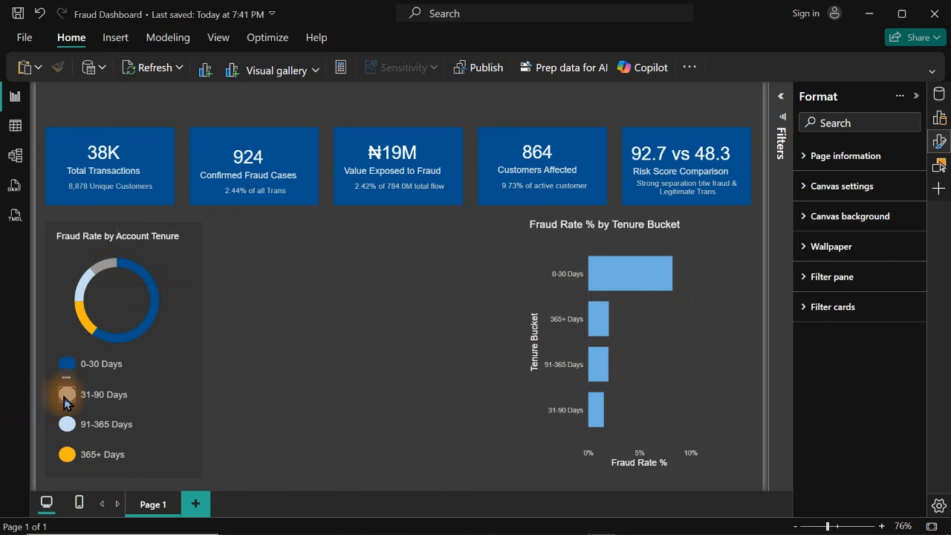
mouse_move(84, 289)
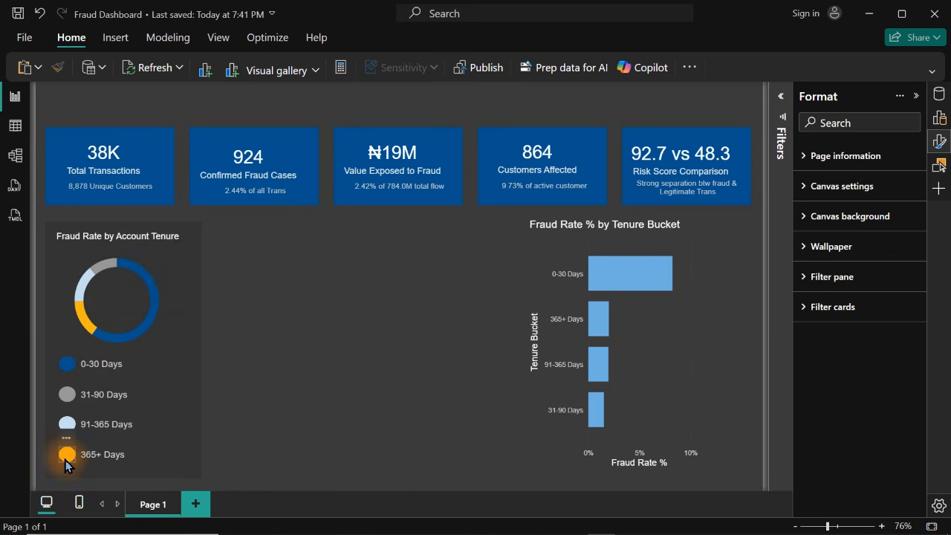
mouse_move(84, 320)
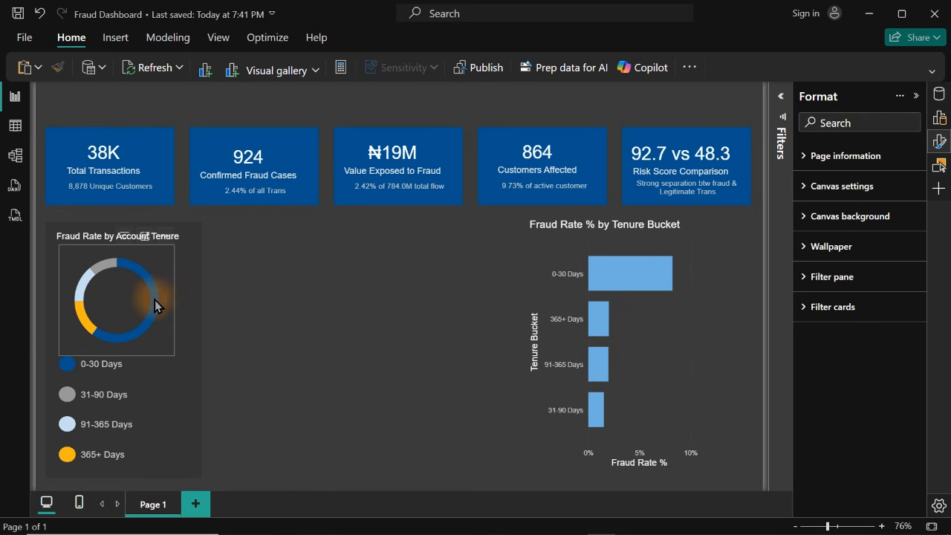
mouse_move(155, 301)
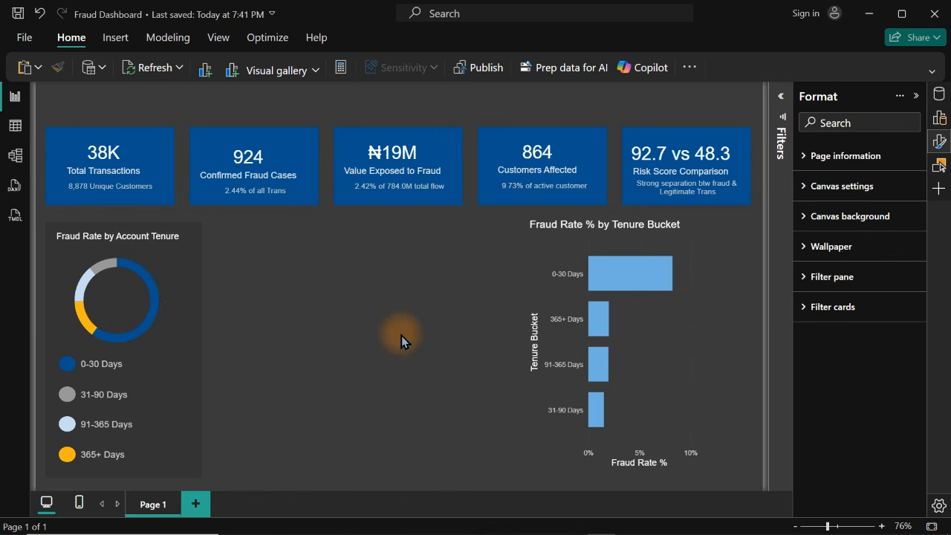
Duplicate the Value Exposed to Fraud card and place the copy in the empty area beside the donut panel
left_click(381, 158)
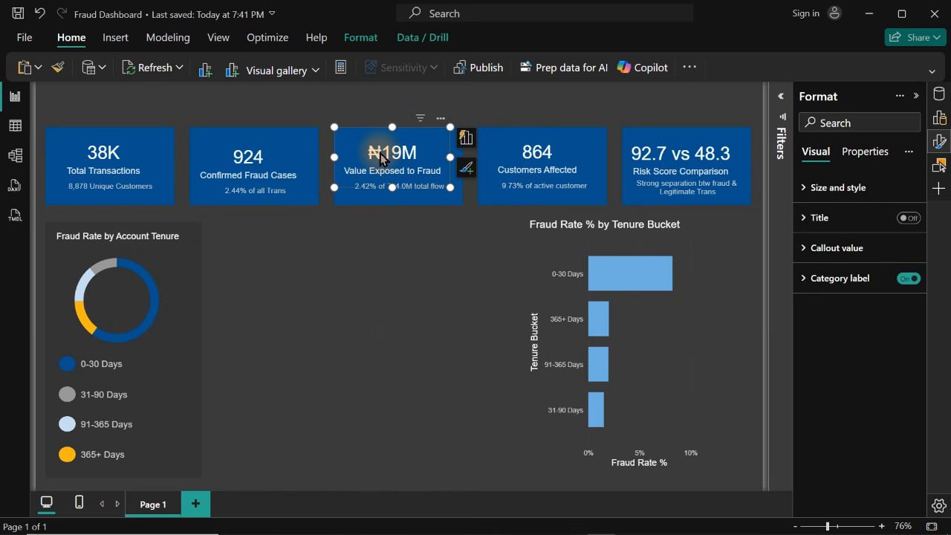
key("ctrl+c")
key("ctrl+v")
left_click_drag(383, 159, 273, 327)
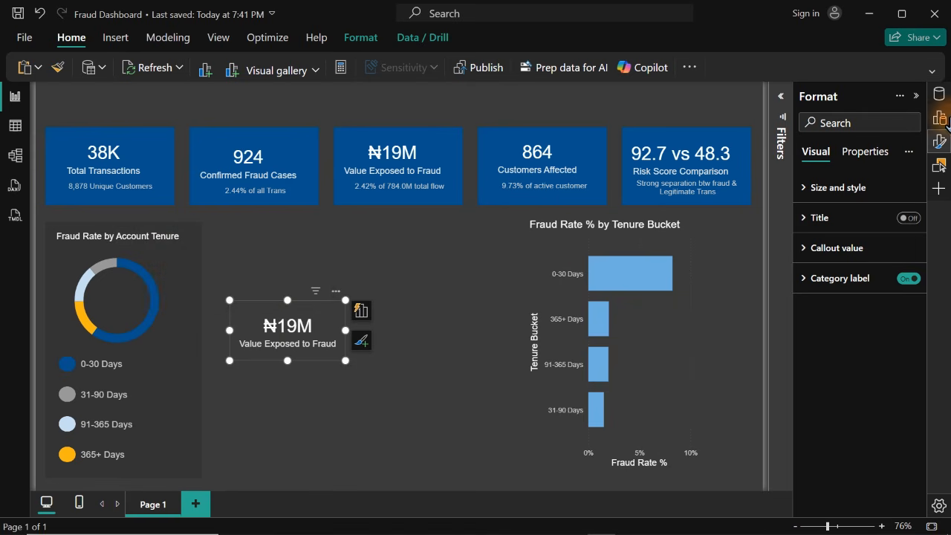
Replace the copied card's Value Exposed to Fraud field with the Fraud Rate % measure, found by searching the fields for "fraud rat"
left_click(938, 148)
left_click(938, 94)
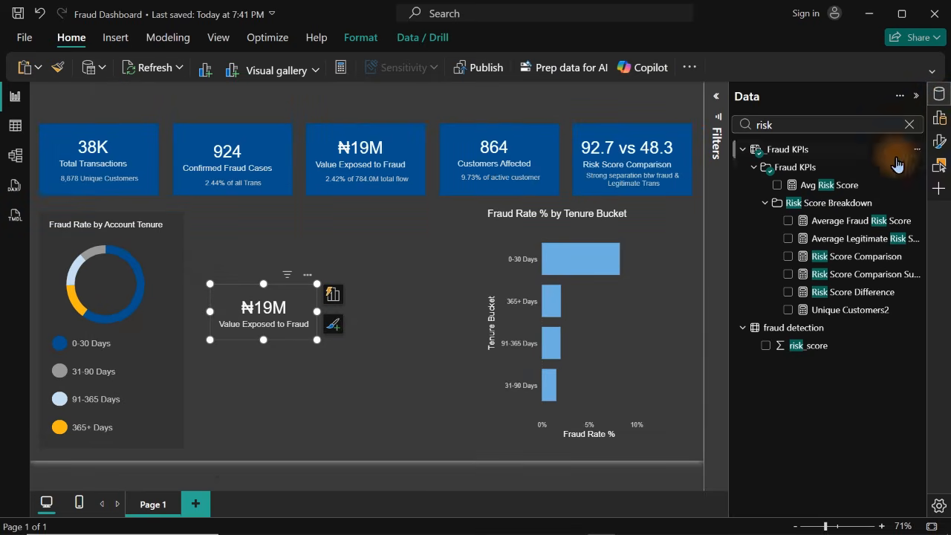
left_click(809, 128)
key("ctrl+a")
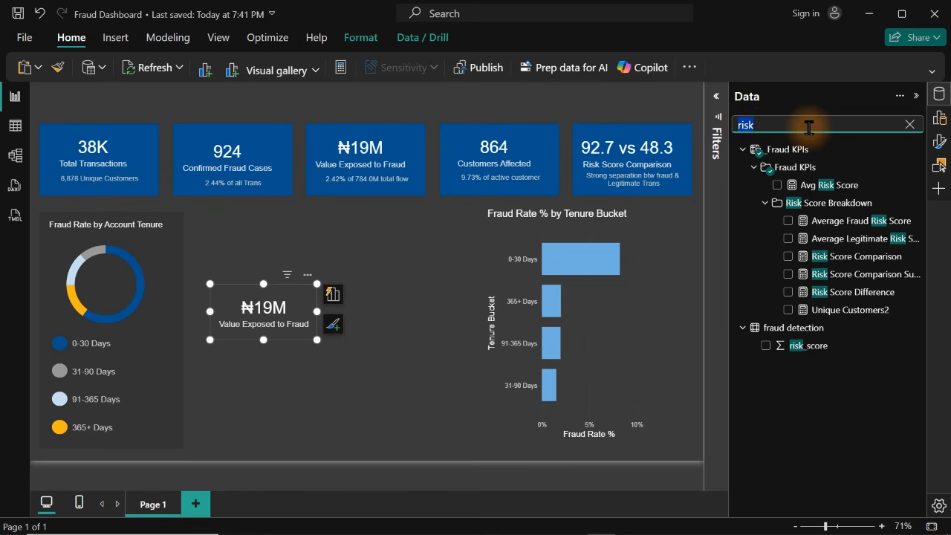
type("frau")
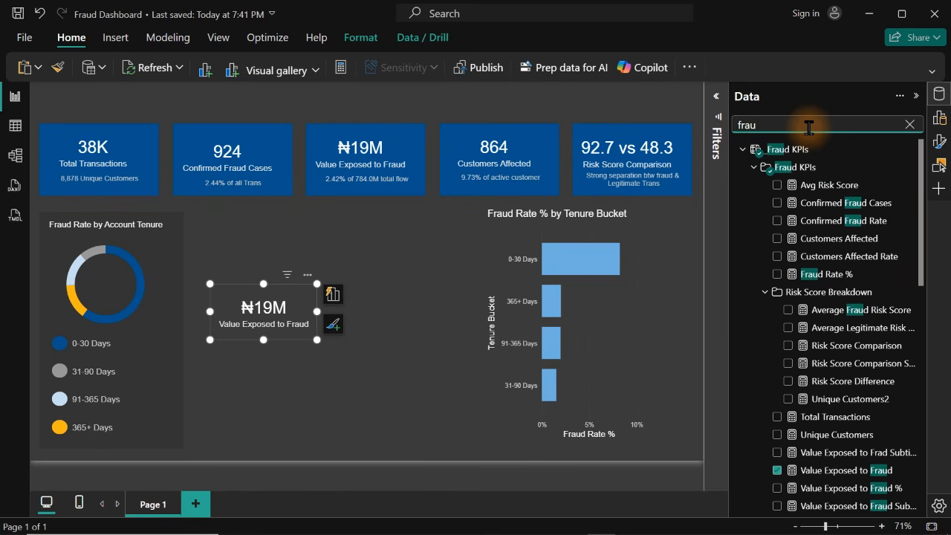
type("de")
key("BackSpace")
type("rat")
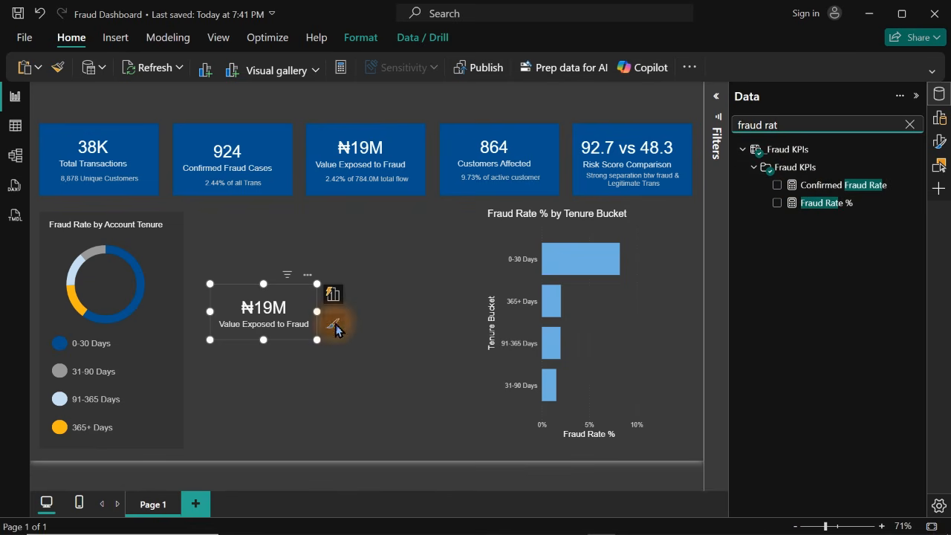
left_click(333, 296)
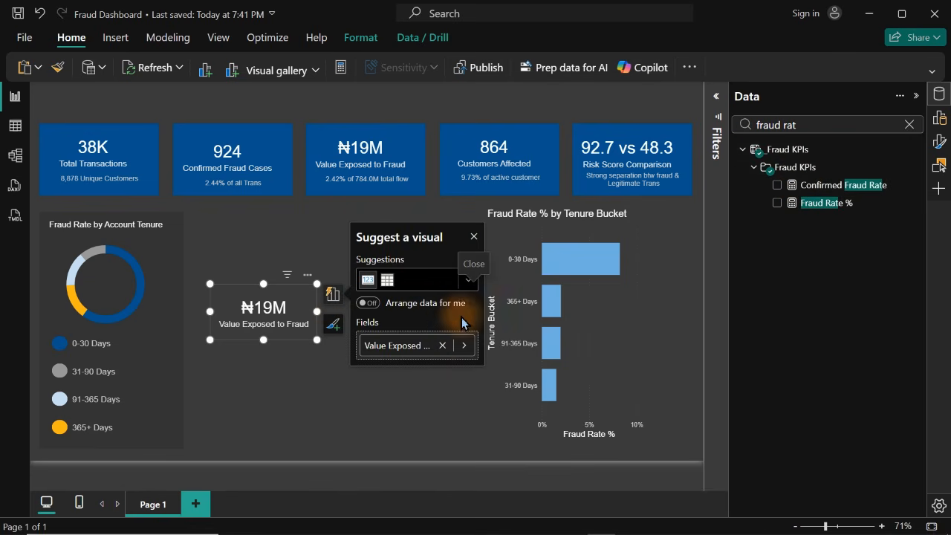
left_click(442, 345)
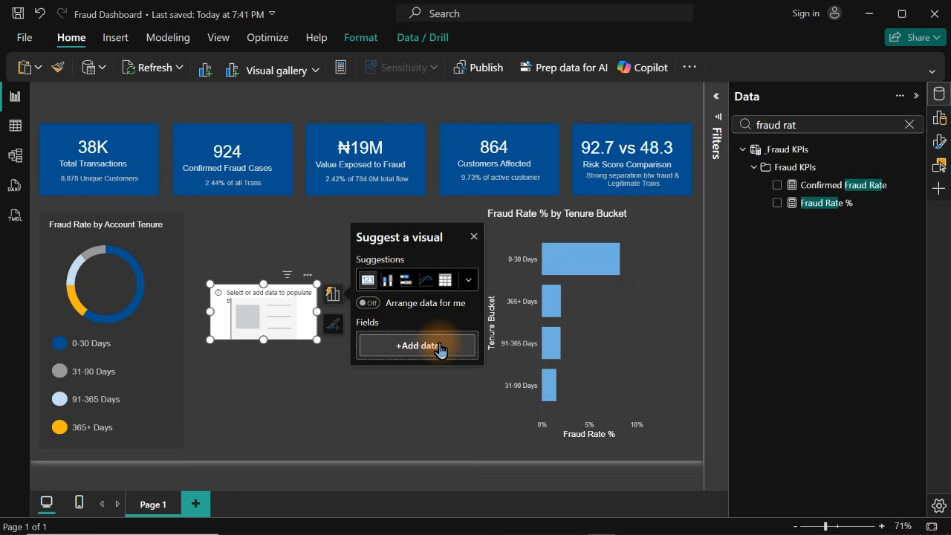
left_click(794, 205)
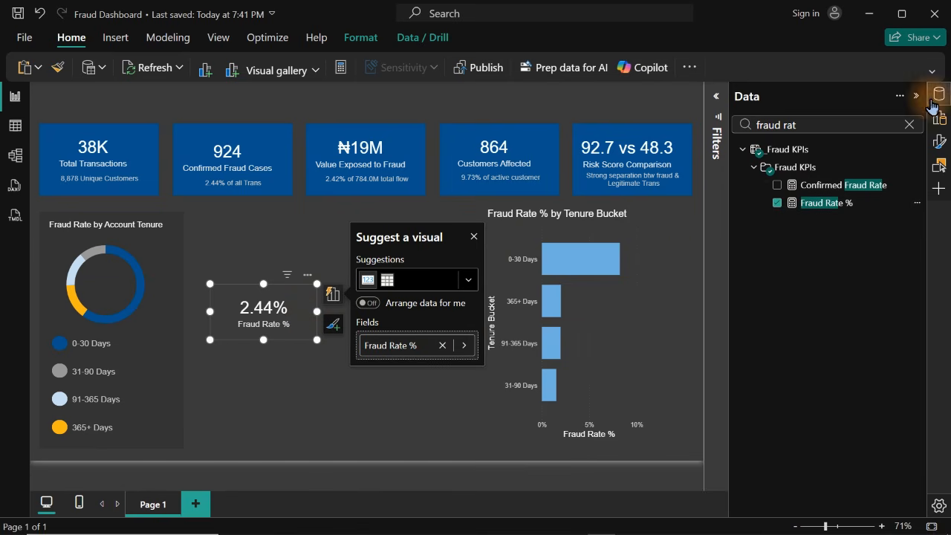
Turn off the Fraud Rate % card's category label and set its callout value font size to 15
left_click(939, 94)
left_click(939, 141)
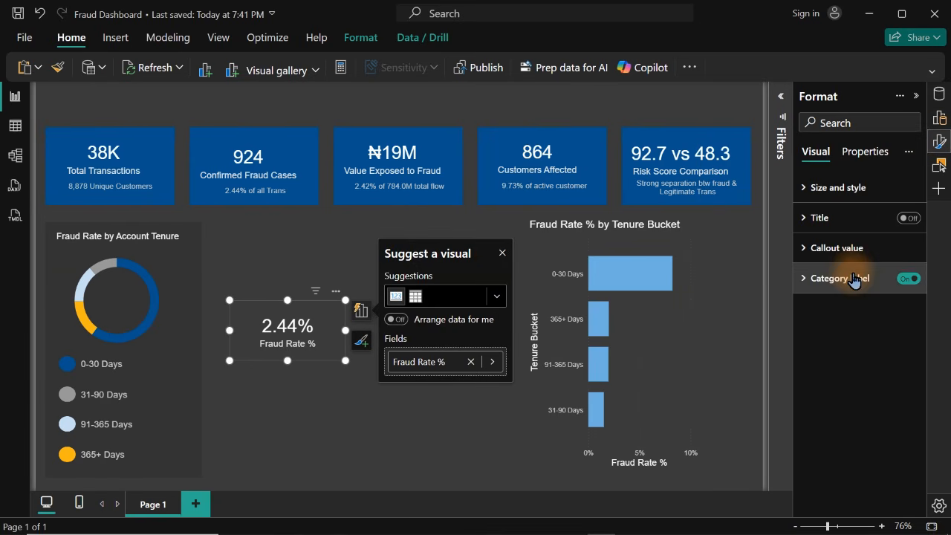
left_click(908, 279)
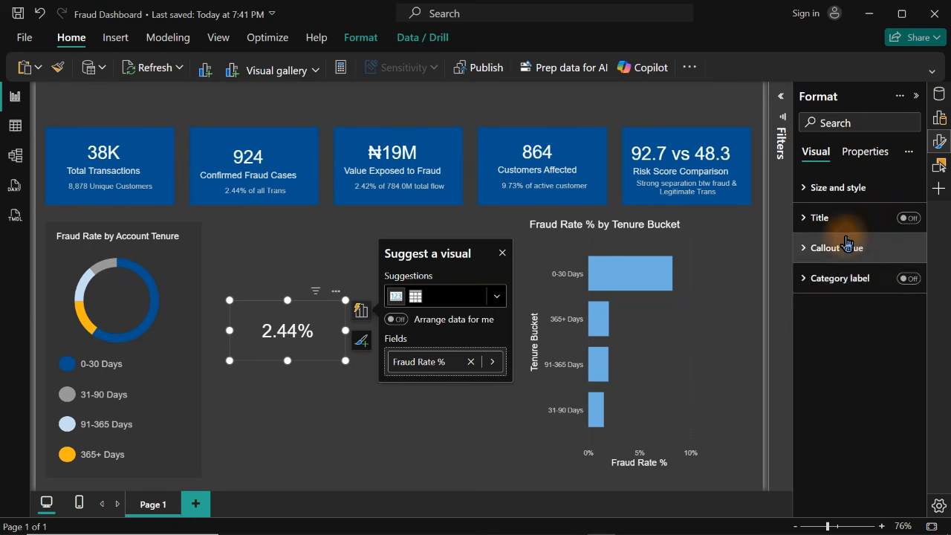
left_click(850, 249)
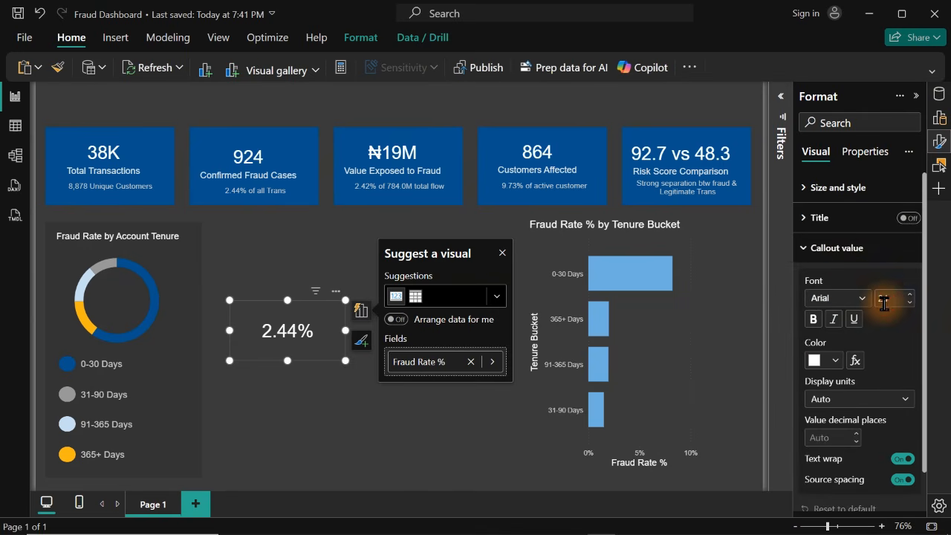
left_click(892, 301)
type("15")
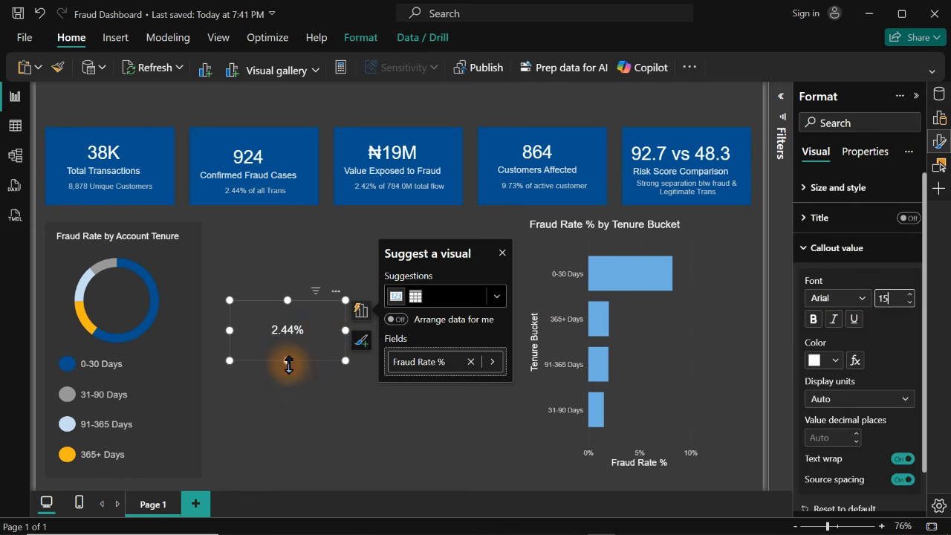
Shrink the Fraud Rate % card to a small box around its value and place it just beside the donut panel
left_click(287, 364)
left_click(292, 327)
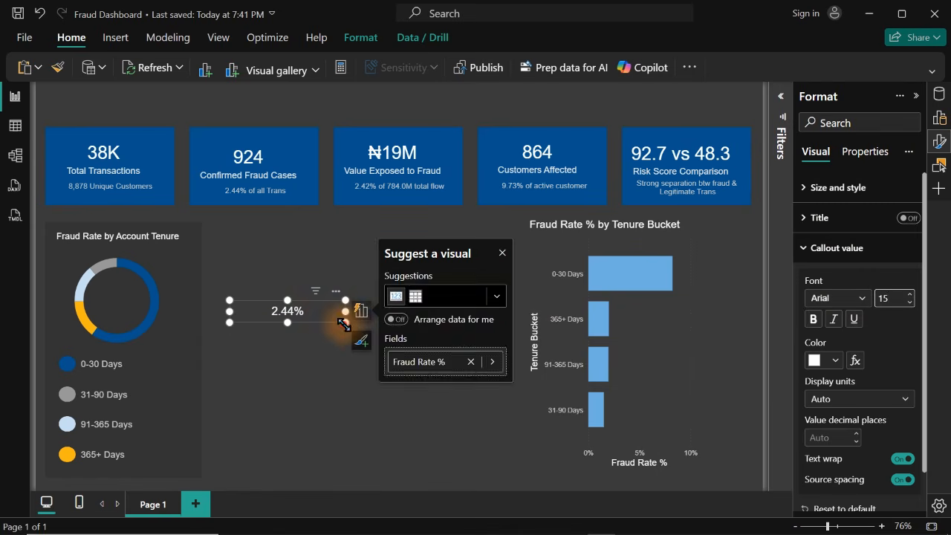
left_click_drag(346, 316, 269, 346)
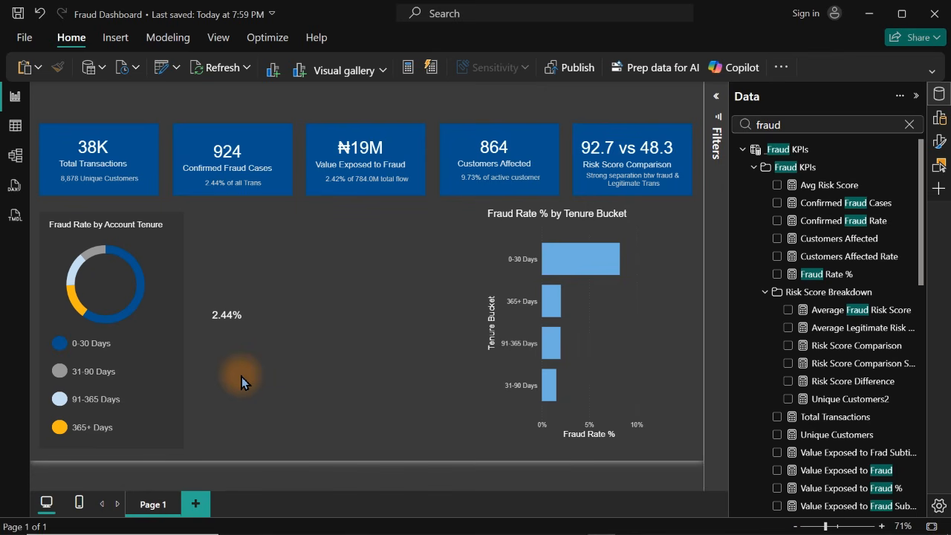
Copy the whole DAX formula of the Fraud Rate % measure used by the small card
left_click(229, 317)
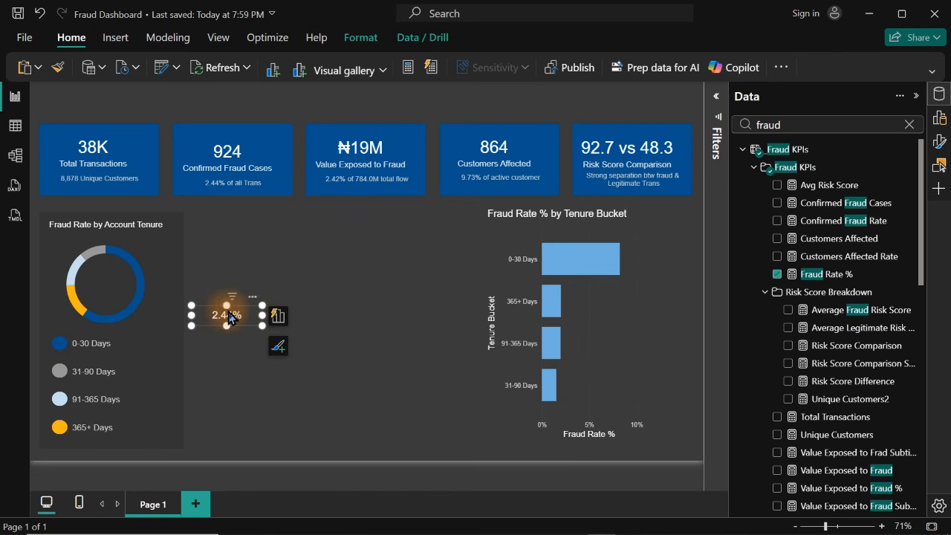
left_click(829, 281)
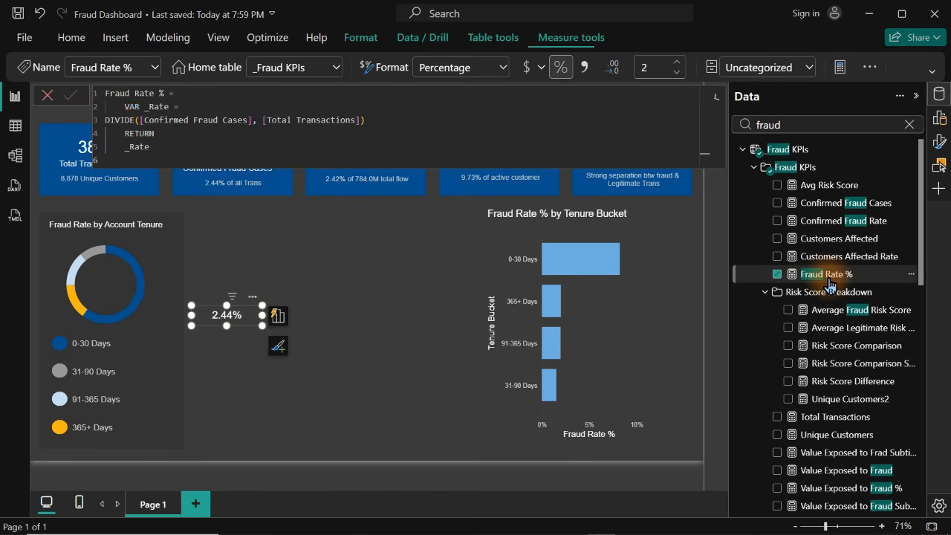
left_click(224, 136)
key("ctrl+a")
key("ctrl+c")
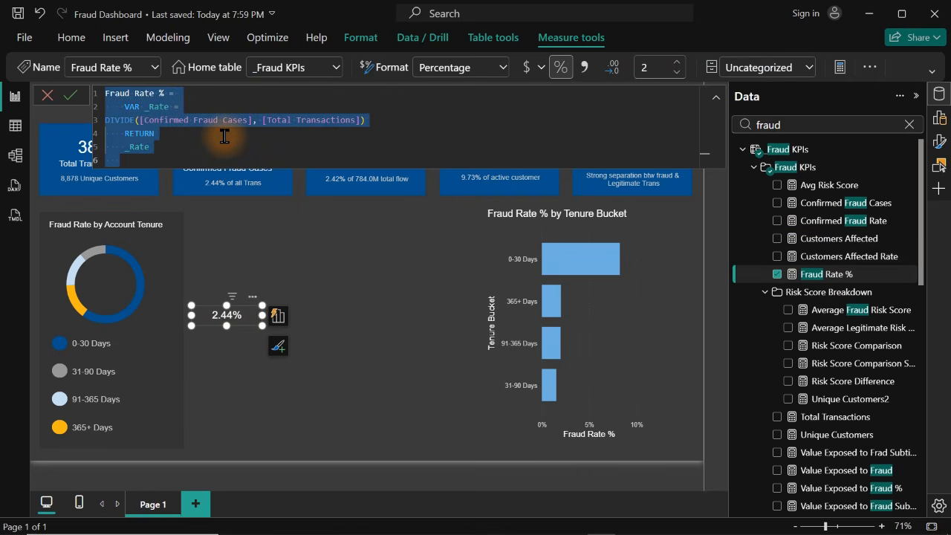
Create a new measure from the copied formula and name it Fraud & Rate
right_click(818, 282)
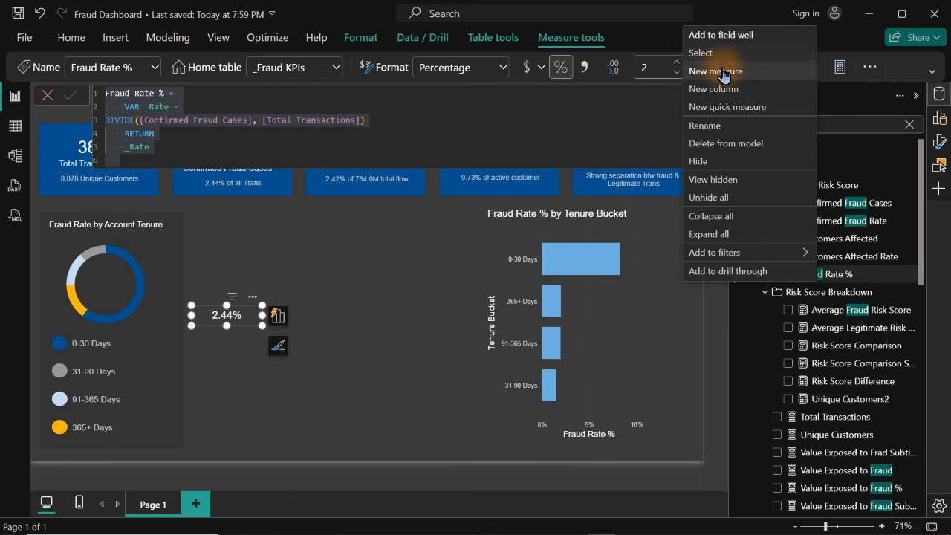
key("Escape")
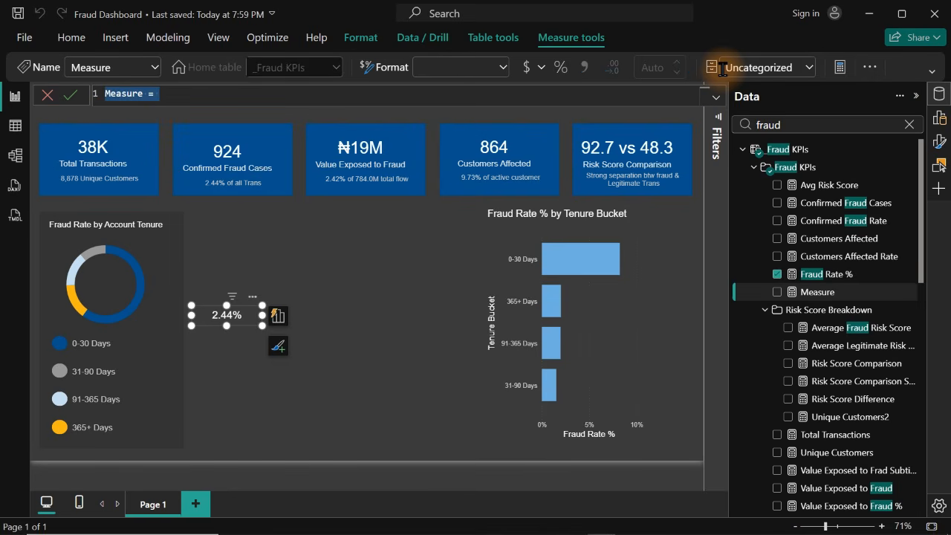
key("ctrl+v")
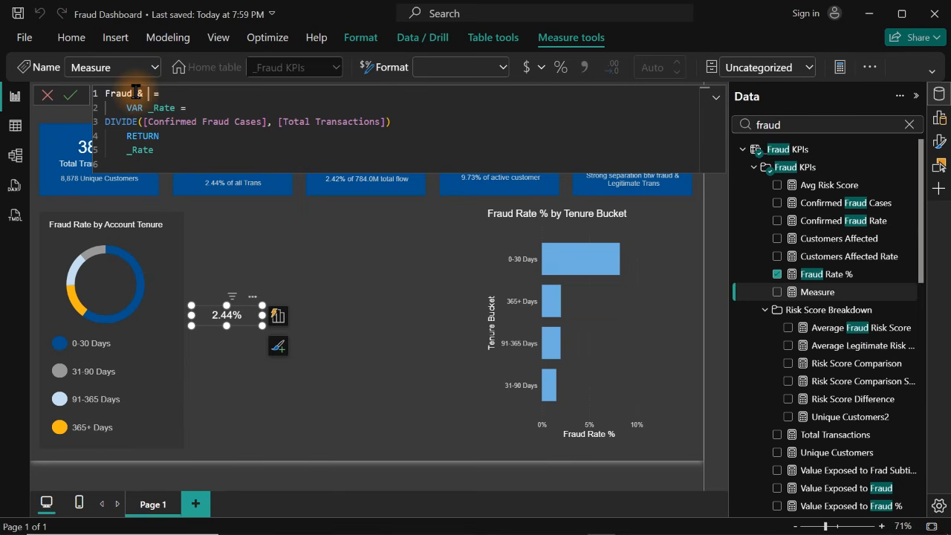
type("Rte")
key("BackSpace")
key("BackSpace")
type("ate")
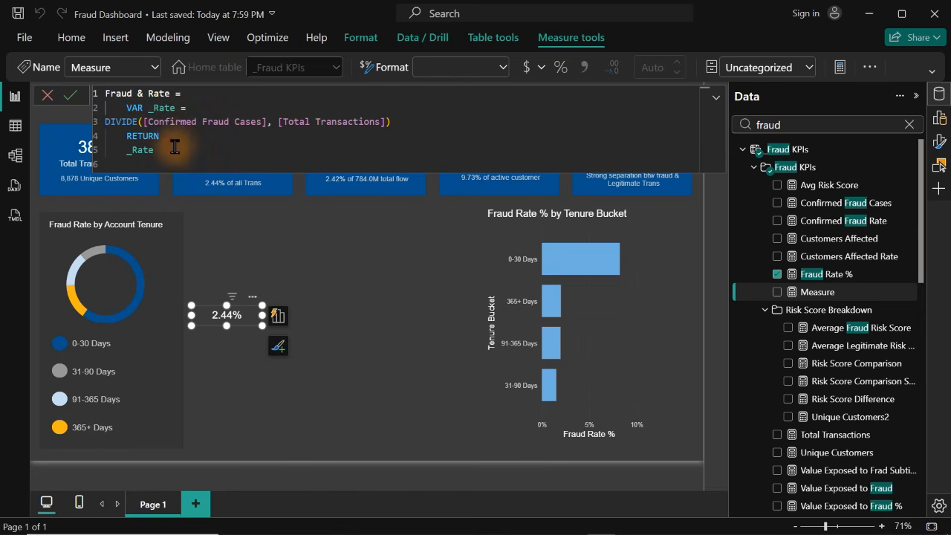
Remove the RETURN _Rate lines from the new measure and indent its DIVIDE line
left_click_drag(154, 151, 115, 138)
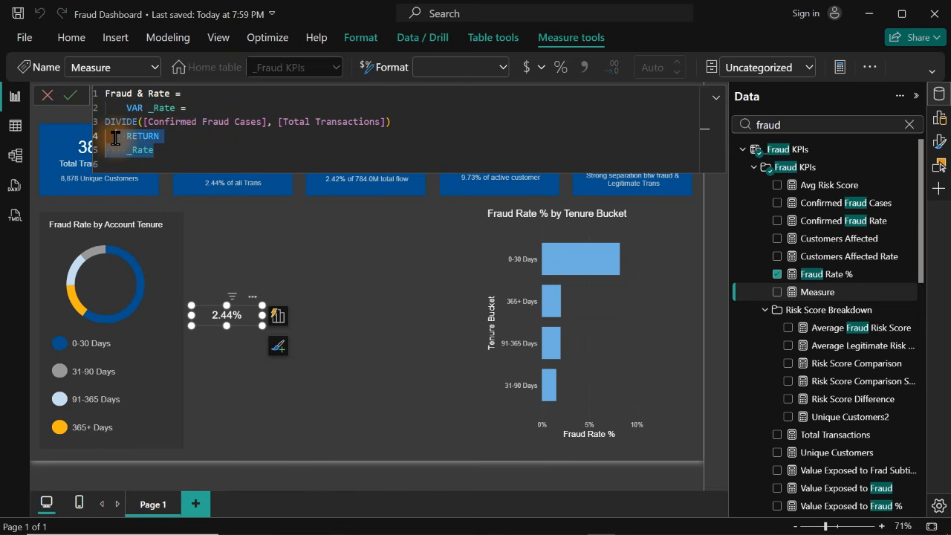
key("BackSpace")
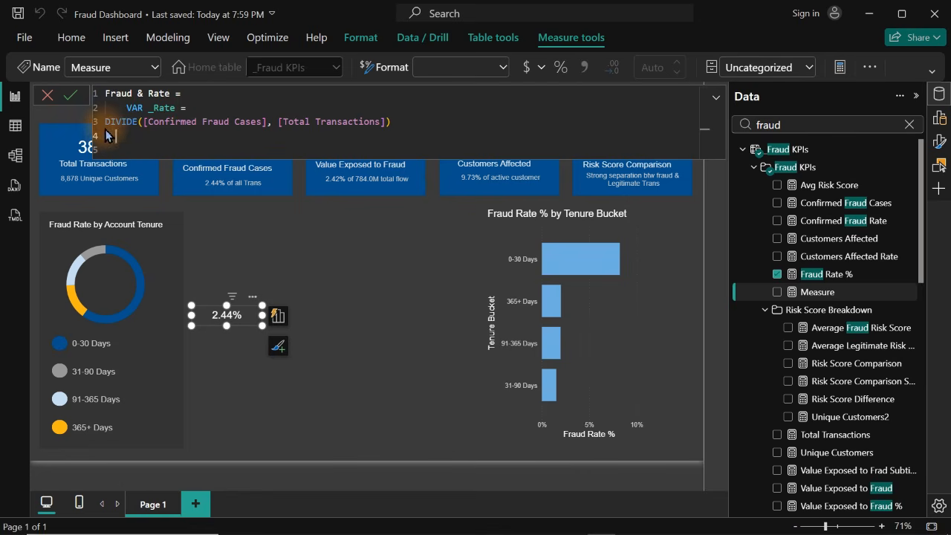
double_click(112, 122)
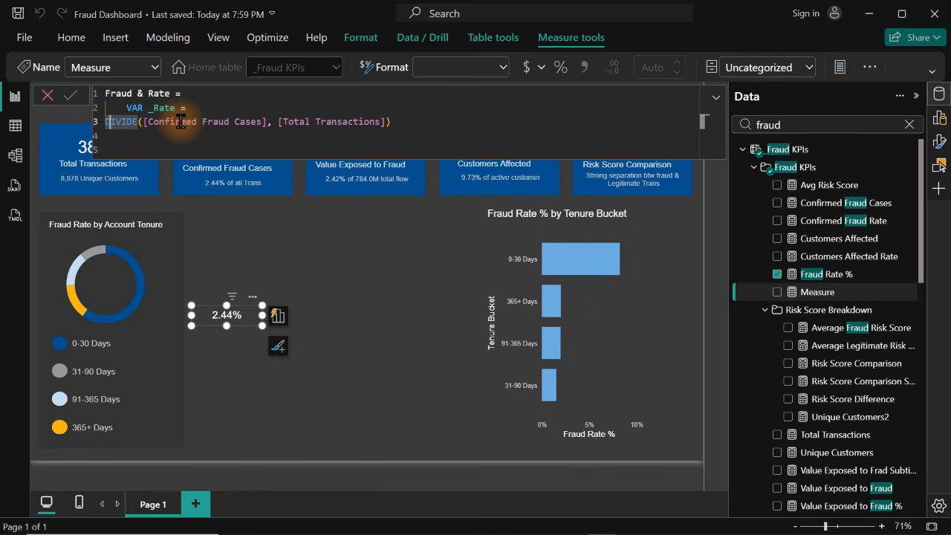
key("Tab")
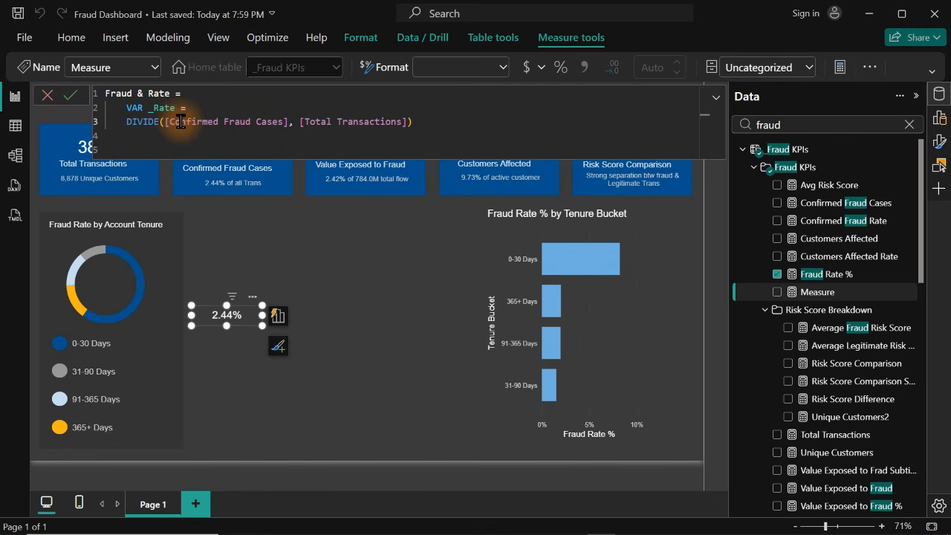
Add a variable _CF = [Confirmed Fraud Cases] on a new line below the DIVIDE expression
left_click(445, 125)
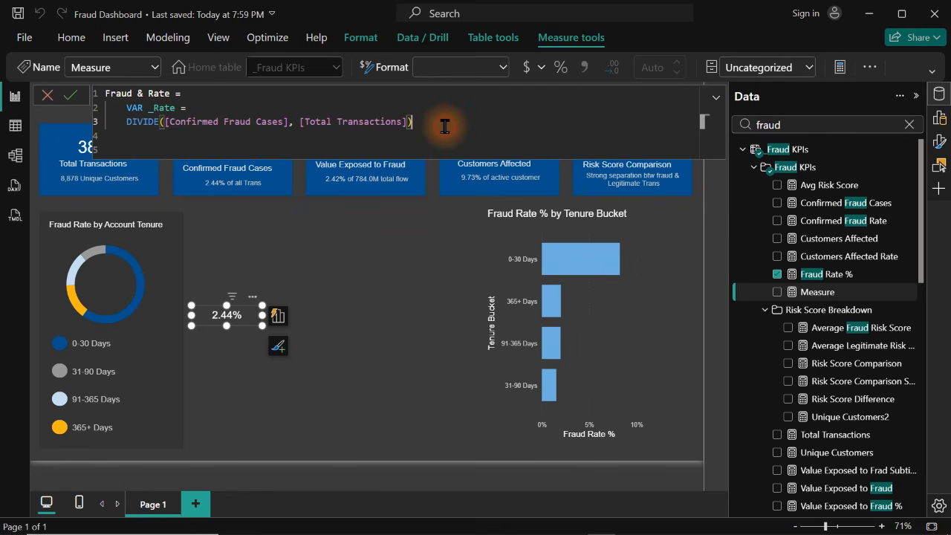
key("shift+Return")
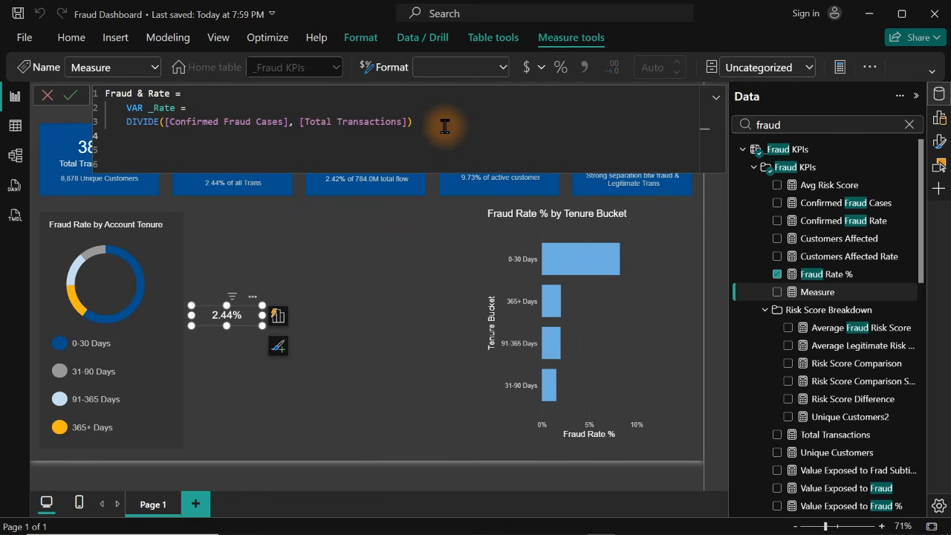
type("VAR _")
type("CF =")
type("[con")
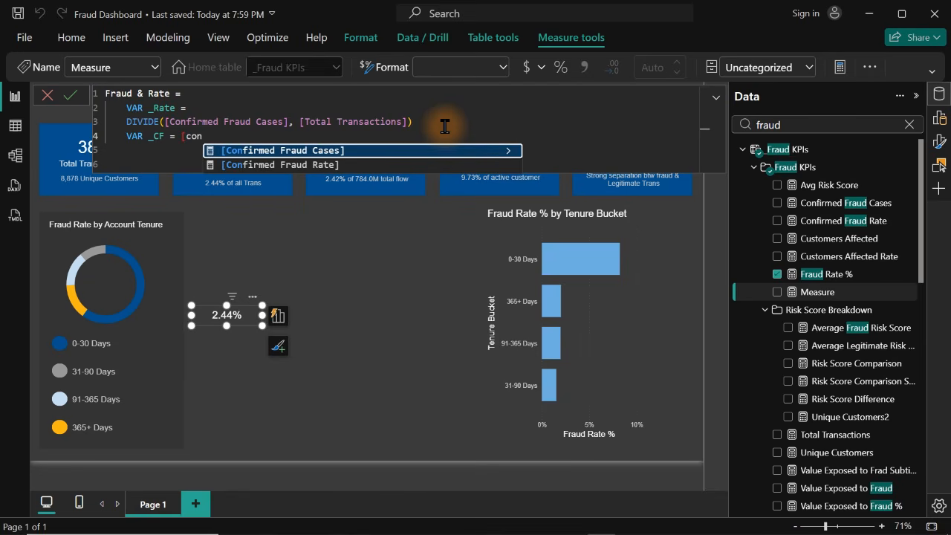
key("Tab")
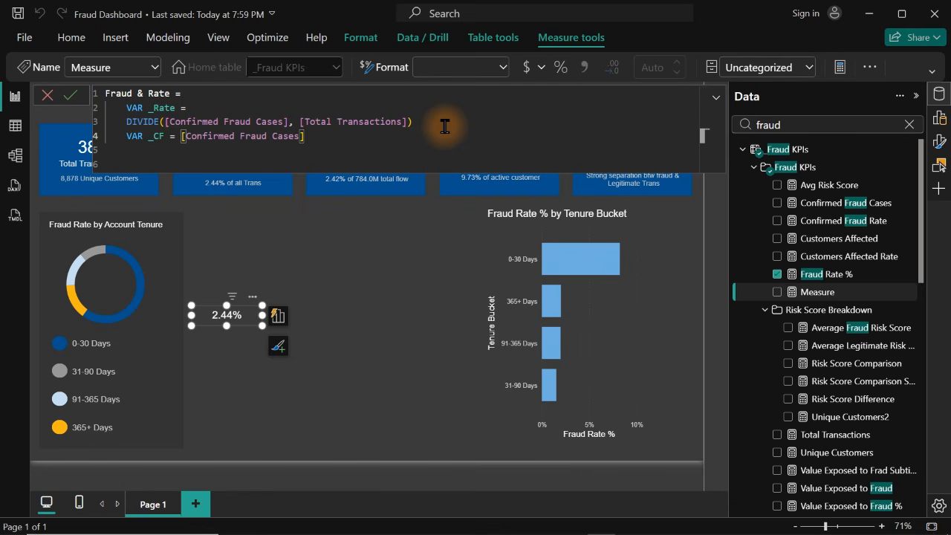
Finish the Fraud & Rate measure with RETURN _CF and commit the formula
key("Return")
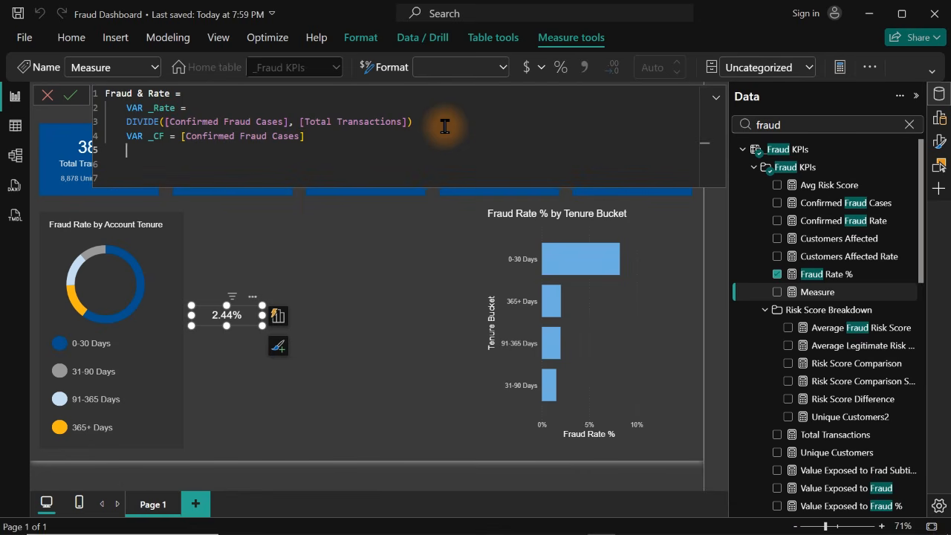
type("RETURN")
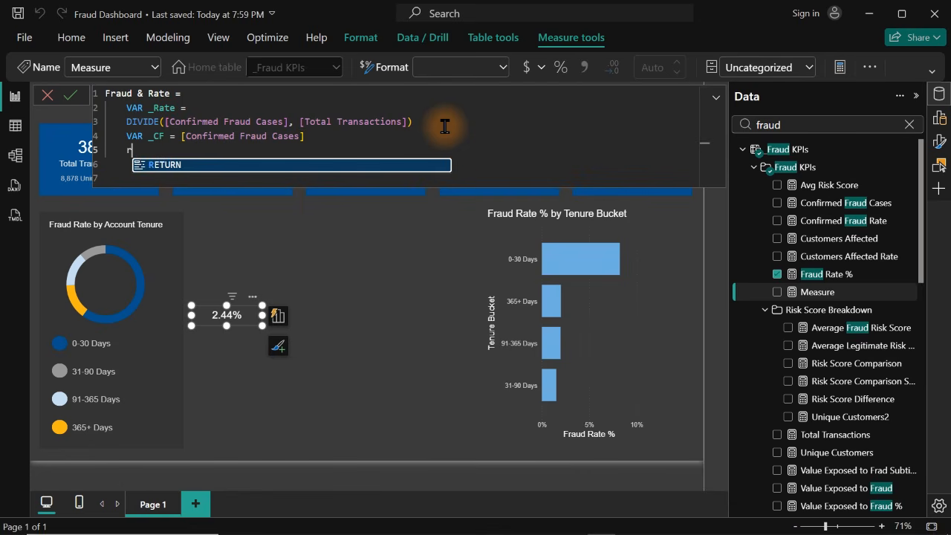
type(" _")
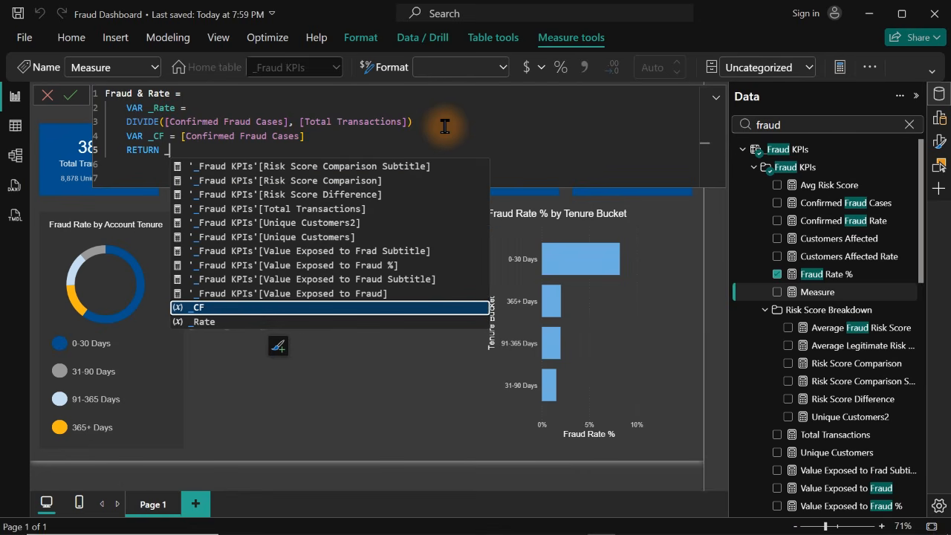
key("Down")
key("Down")
key("Down")
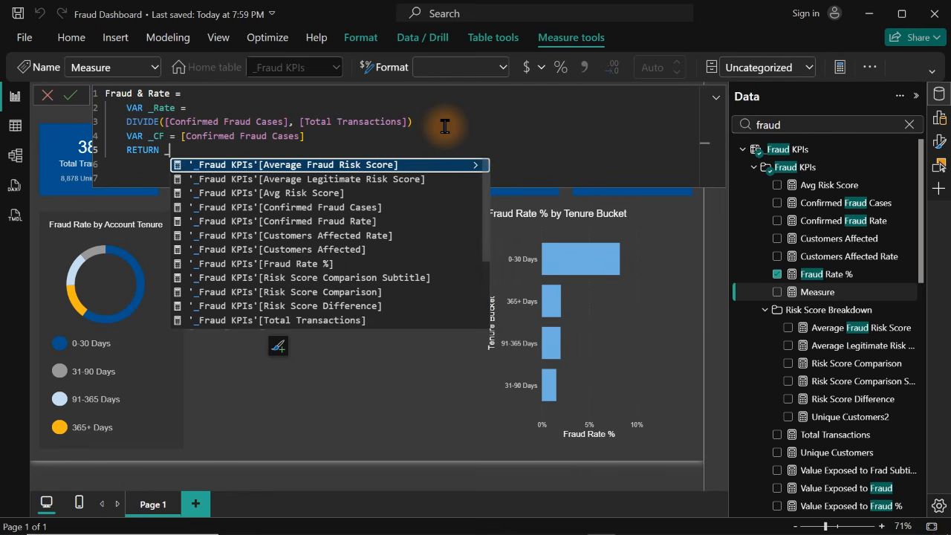
key("Up")
key("Up")
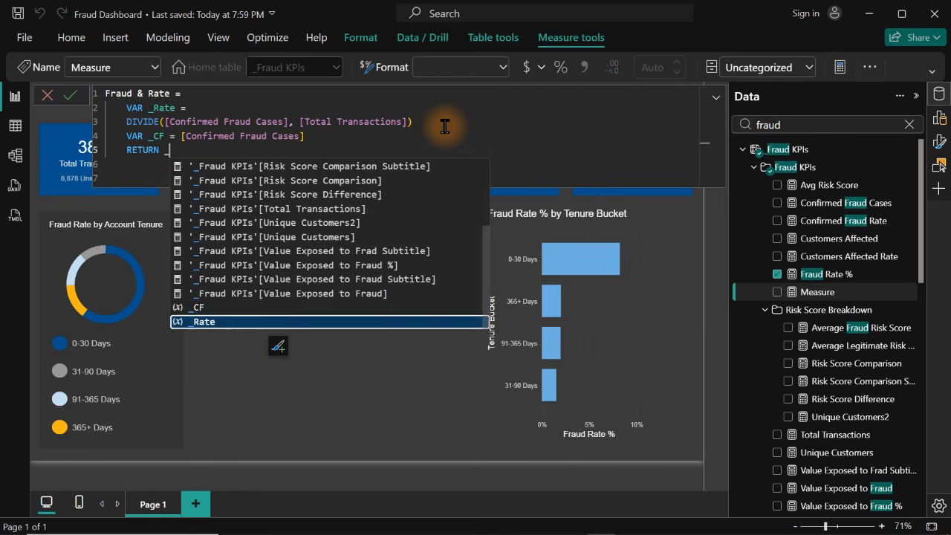
key("Up")
key("Return")
key("Return")
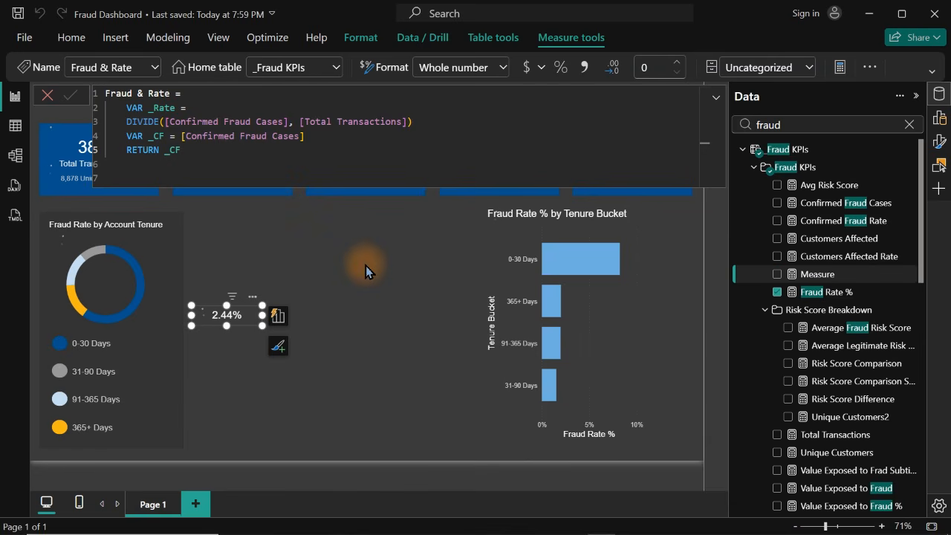
Replace the small card's Fraud Rate % field with the Fraud & Rate measure
left_click(777, 292)
left_click(776, 274)
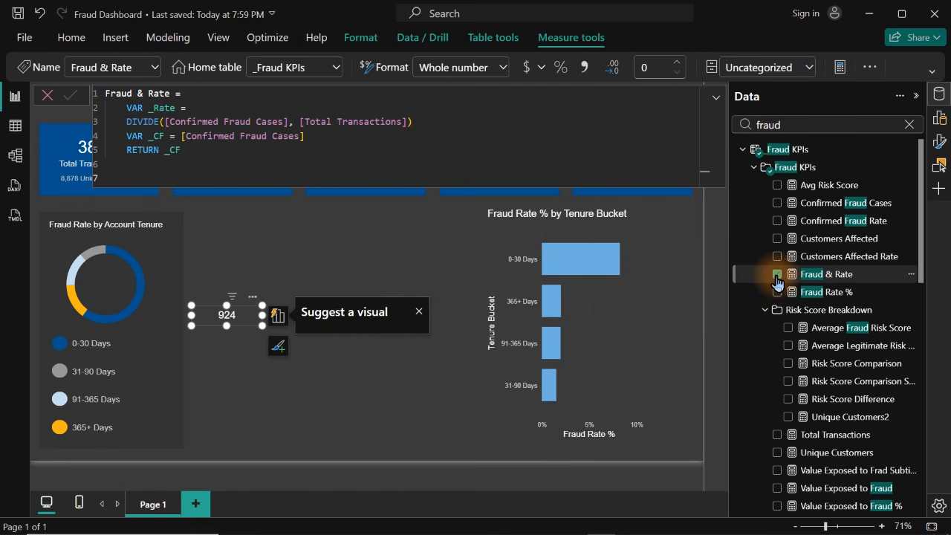
left_click(277, 210)
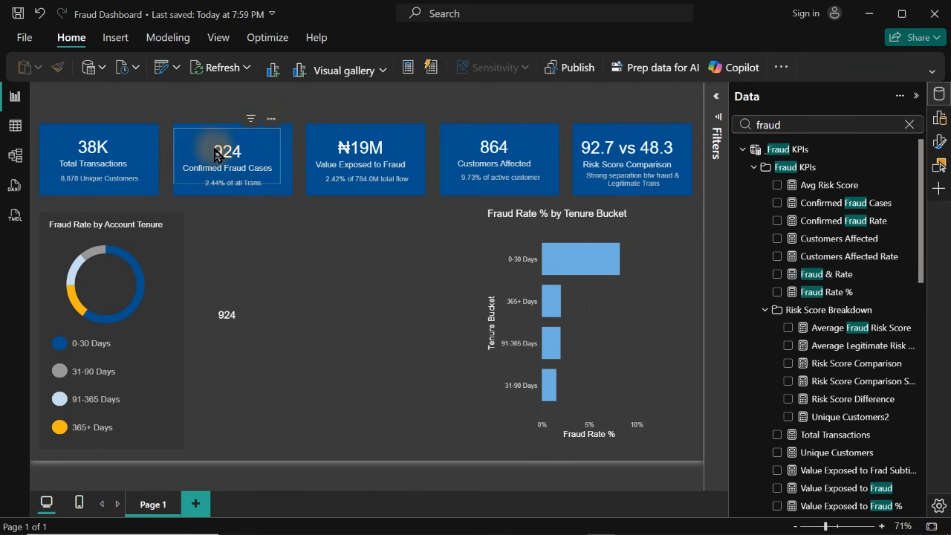
Open the Confirmed Fraud Cases measure's formula and break it onto new lines before CALCULATE and COUNTROWS
left_click(243, 155)
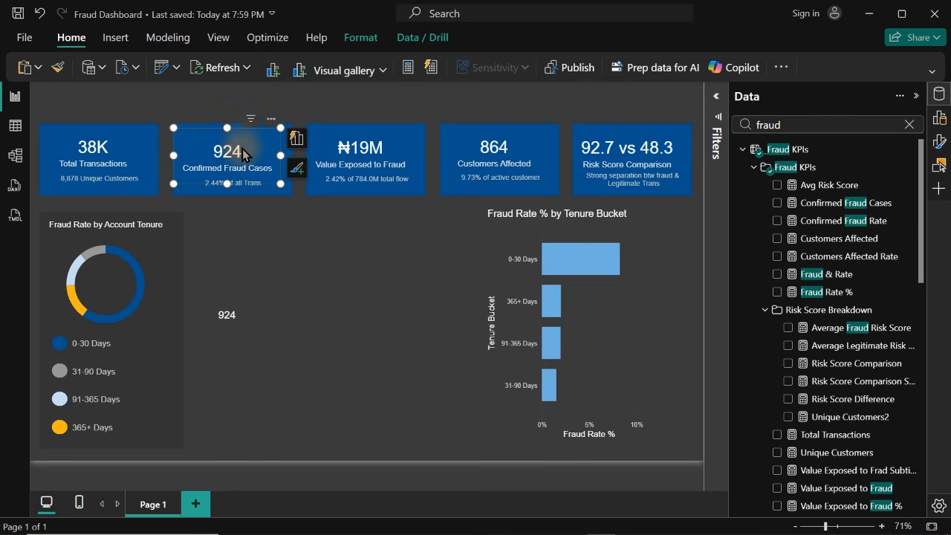
left_click(837, 205)
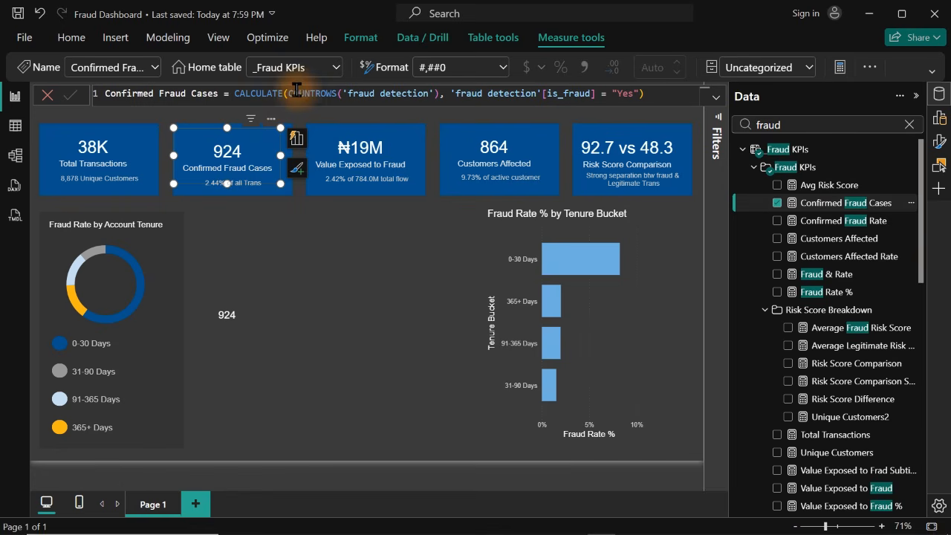
left_click(438, 94)
type(")")
scroll(439, 94, "up", 1)
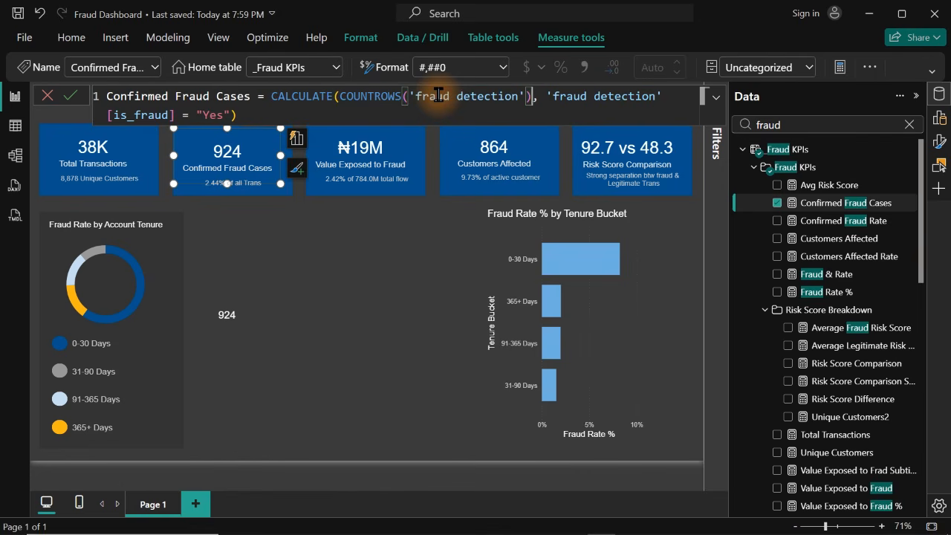
double_click(274, 96)
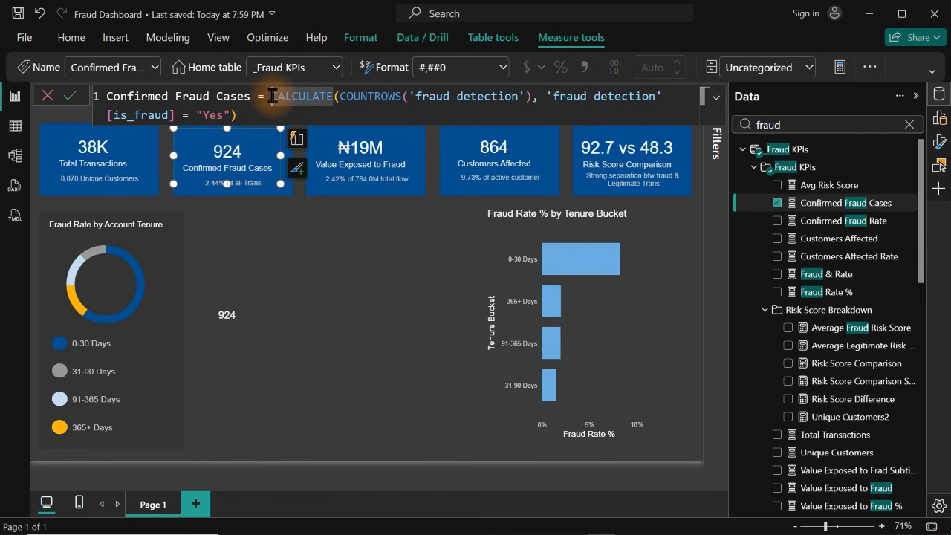
key("Left")
key("shift+Return")
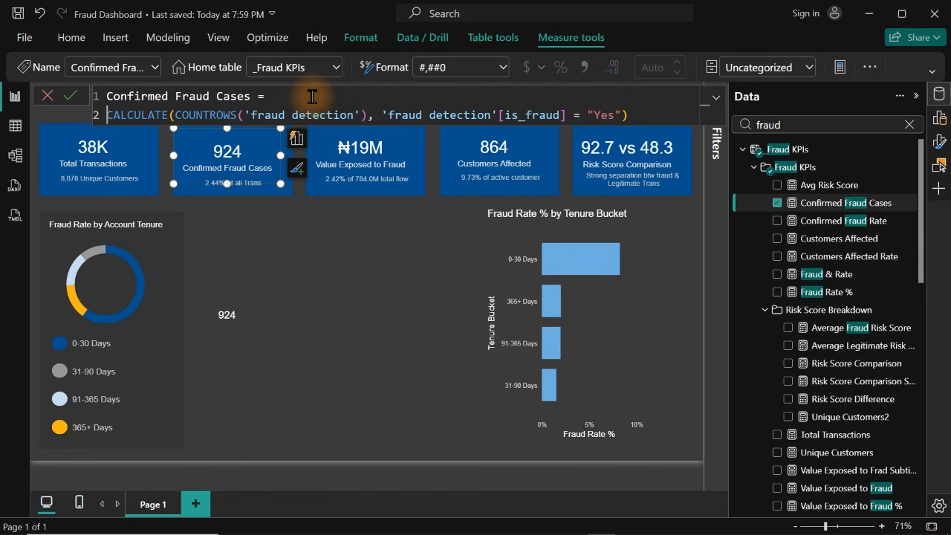
left_click(173, 109)
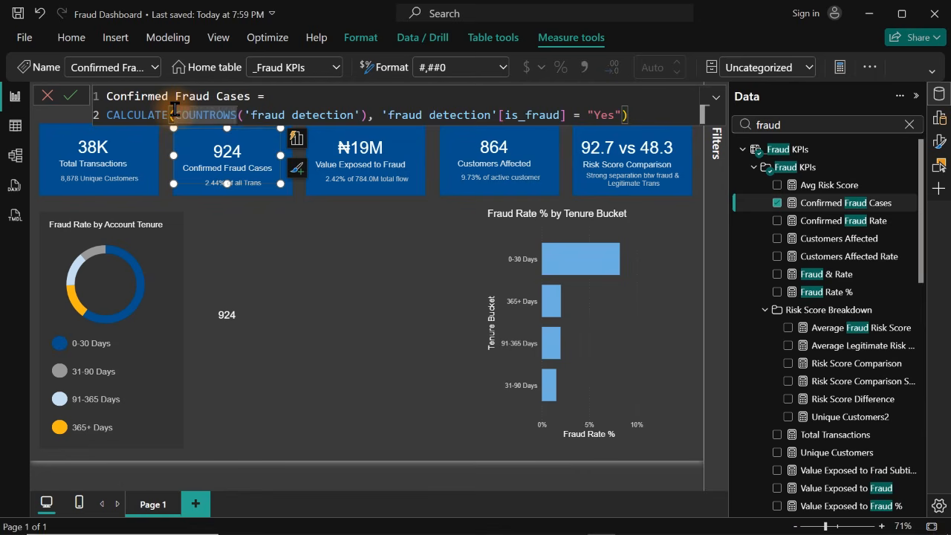
key("shift+Return")
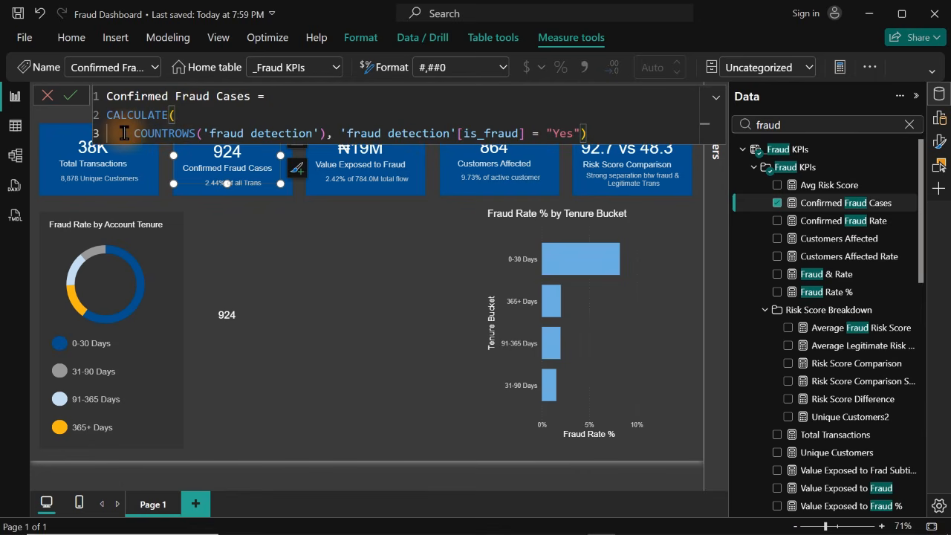
Replace COUNTROWS('fraud detection') in the Confirmed Fraud Cases formula with the [Total Transactions] measure
left_click_drag(132, 134, 324, 136)
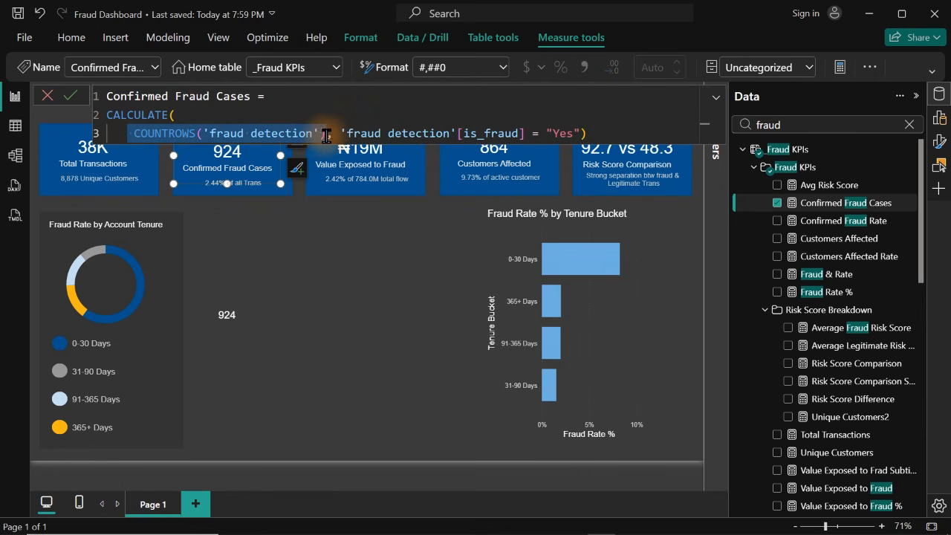
key("BackSpace")
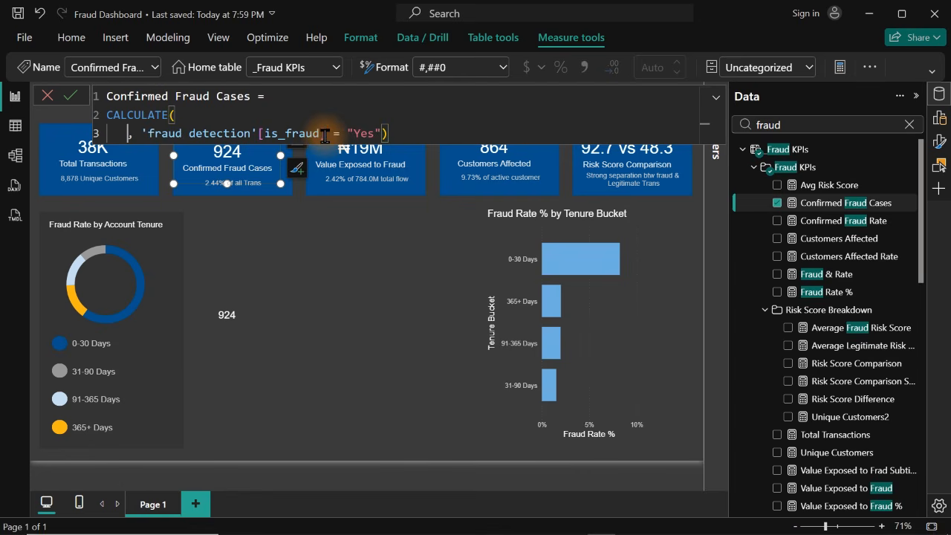
type("tot")
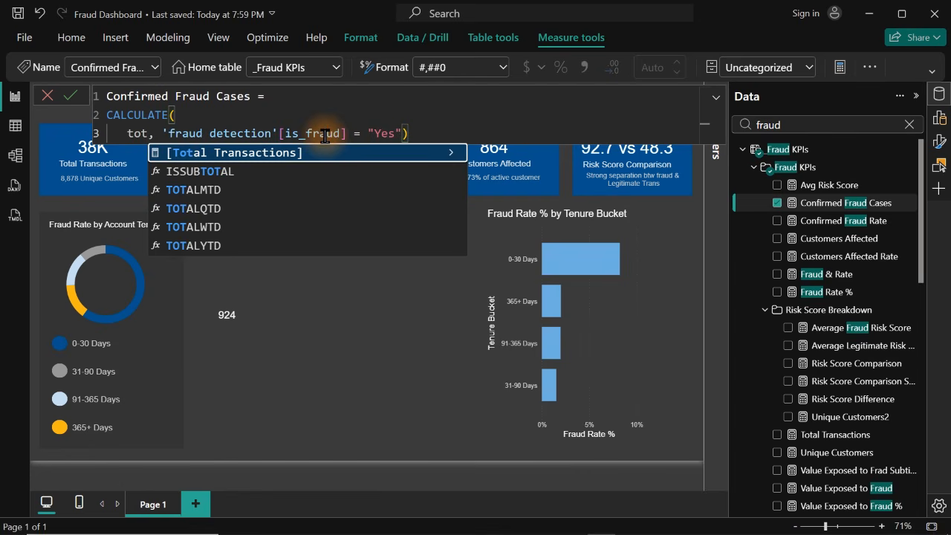
key("Tab")
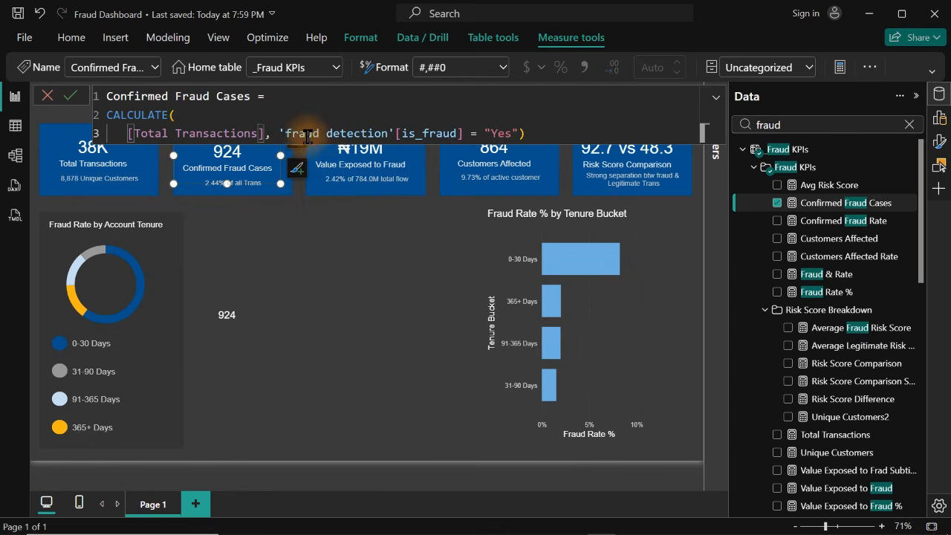
Put the is_fraud filter and closing parenthesis on their own lines, indent the CALCULATE block and commit the Confirmed Fraud Cases formula
left_click(274, 135)
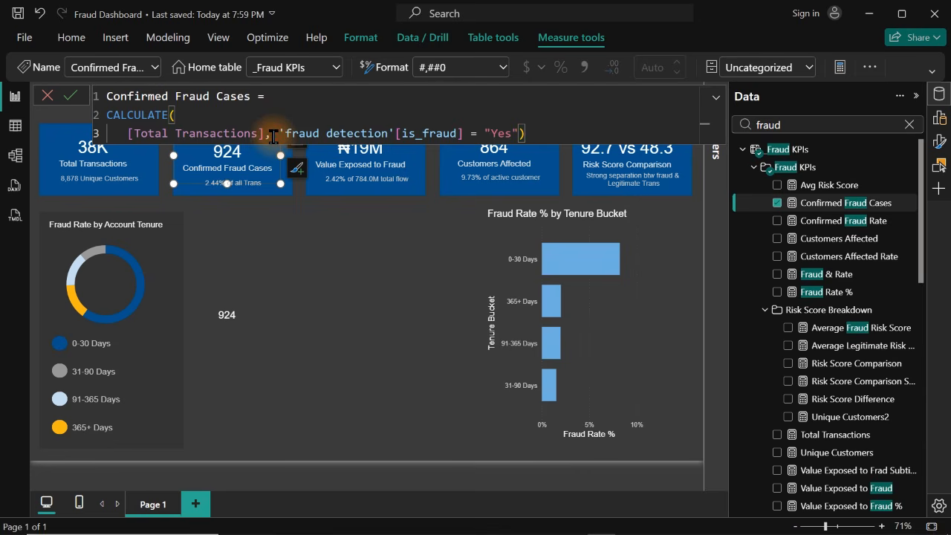
key("shift+Return")
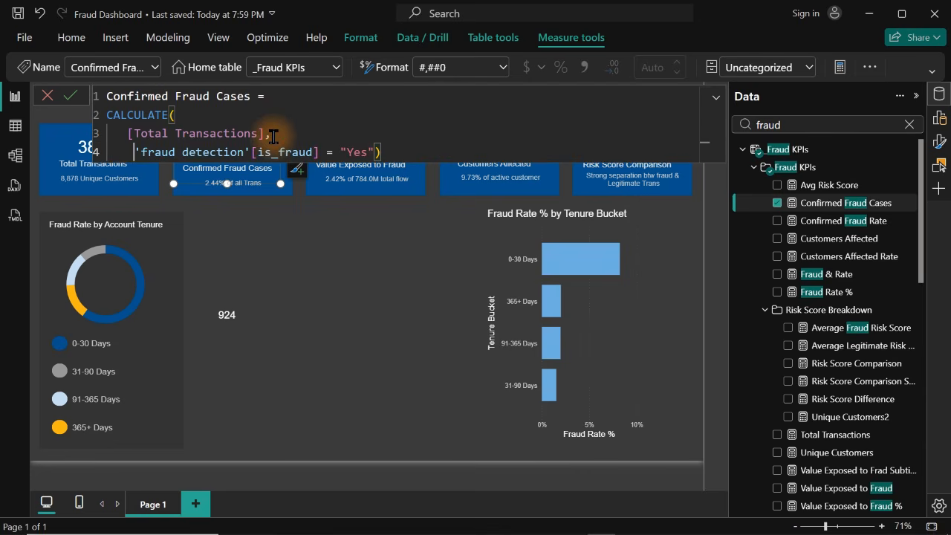
left_click(373, 152)
key("shift+Return")
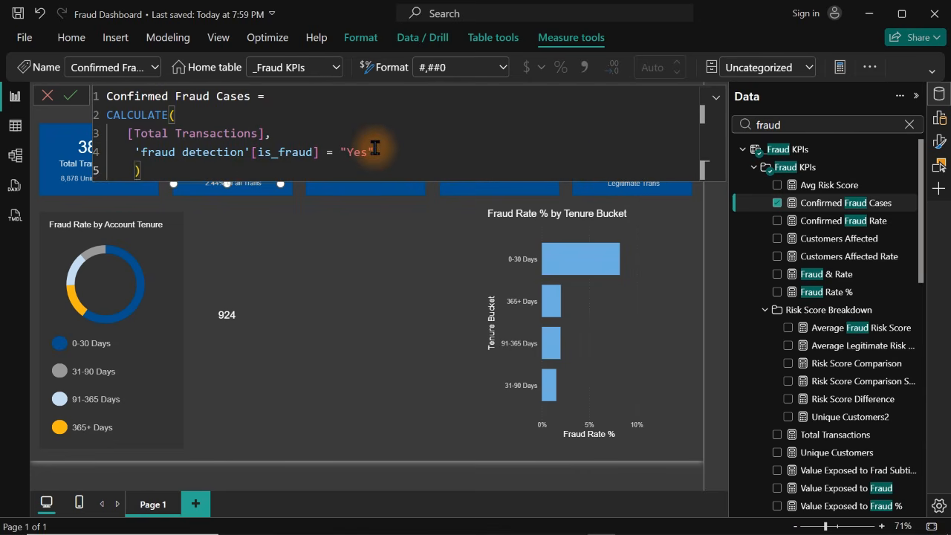
left_click_drag(149, 172, 99, 119)
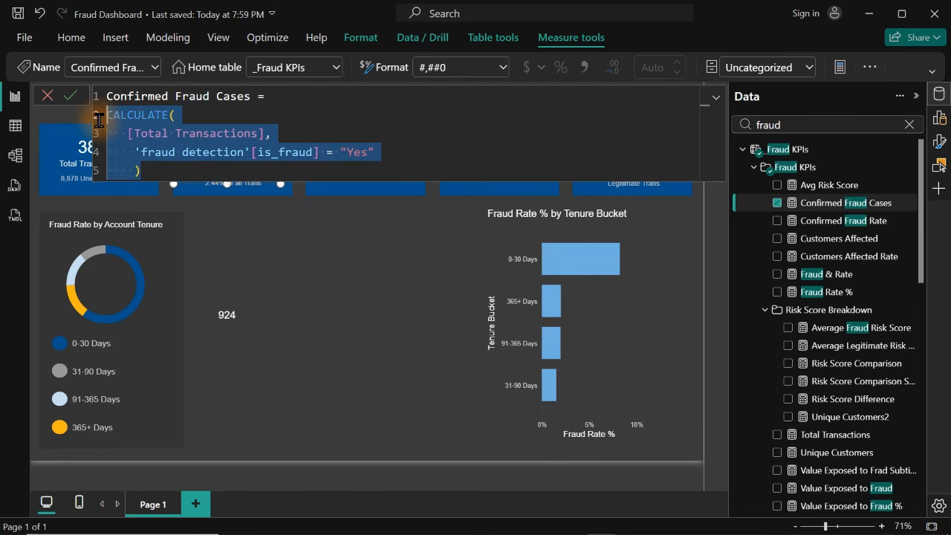
key("Tab")
left_click(239, 123)
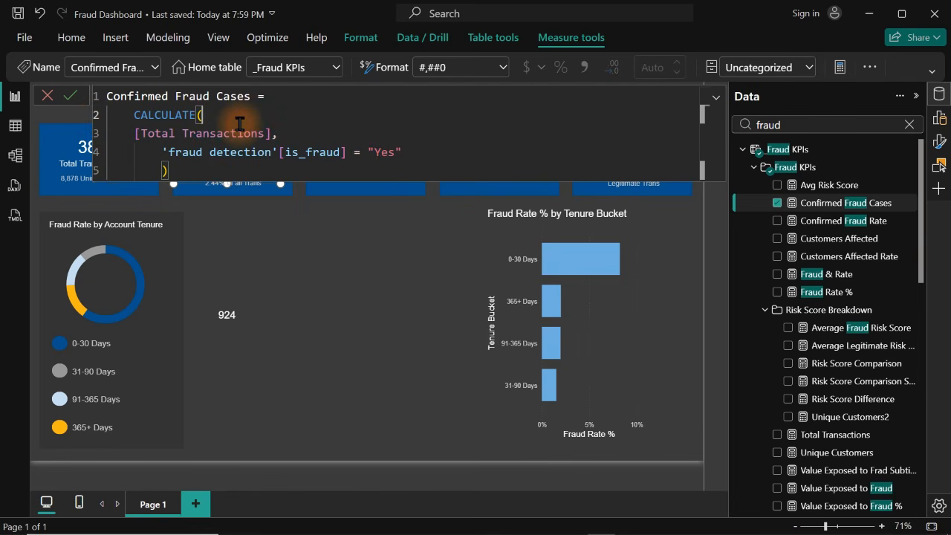
key("Return")
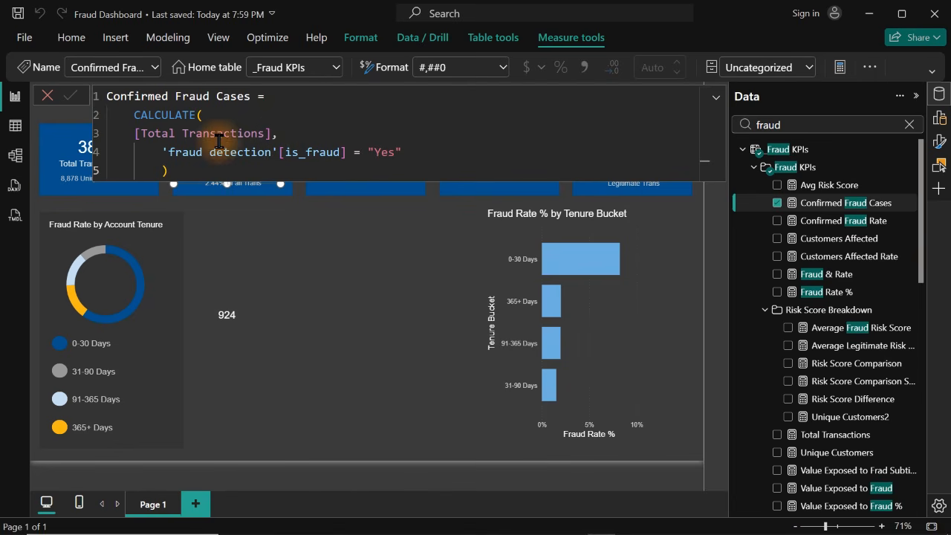
Open the Fraud & Rate measure's formula from the small card and delete its RETURN _CF text
left_click(236, 318)
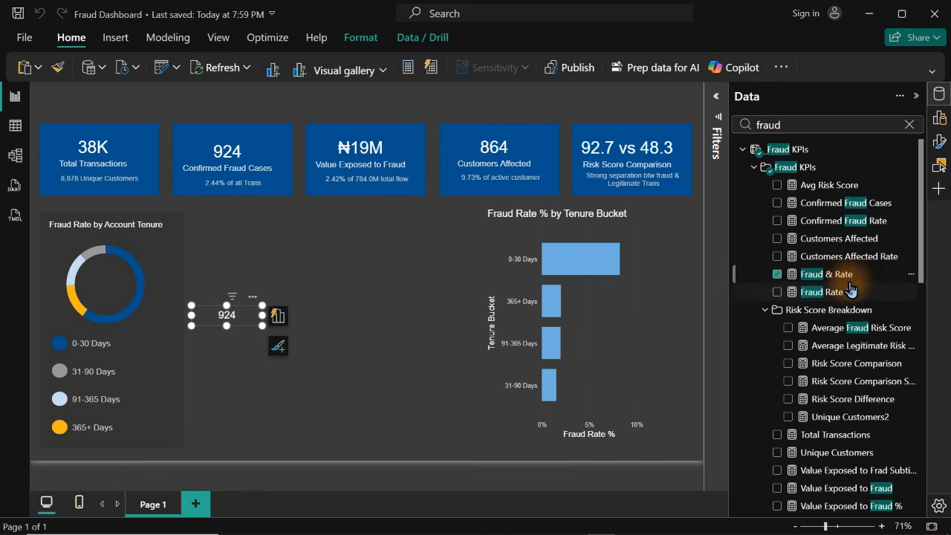
left_click(829, 275)
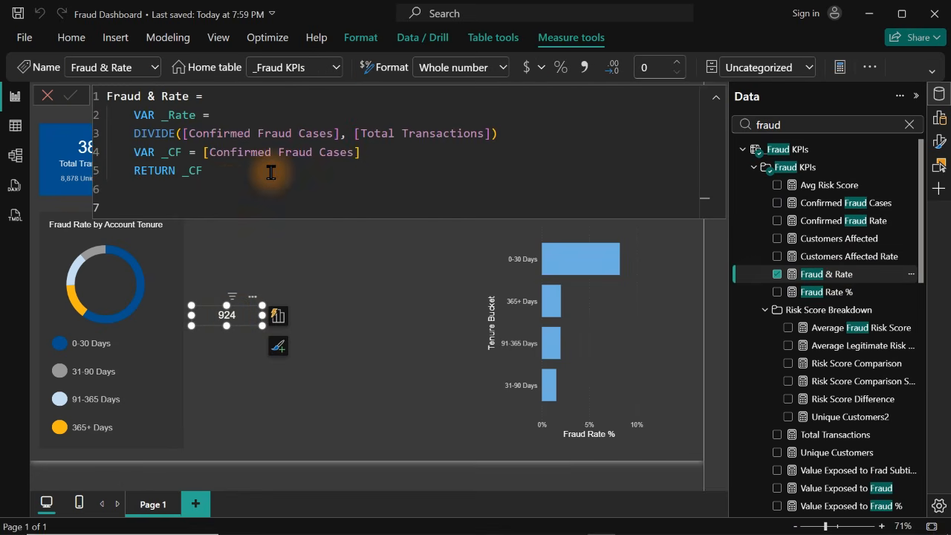
left_click(223, 194)
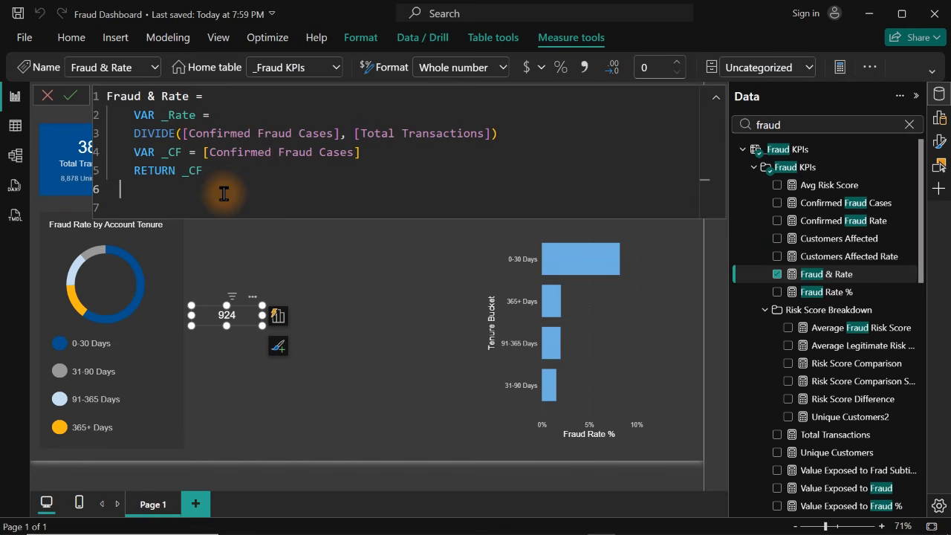
left_click_drag(204, 170, 128, 170)
key("BackSpace")
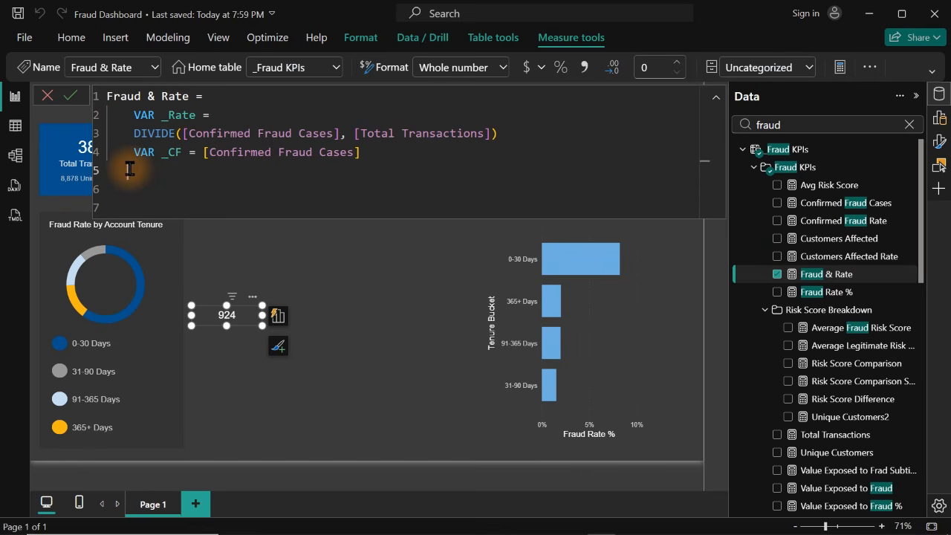
Add RETURN after a blank line in the Fraud & Rate formula, with _CF on the line below it
key("Return")
type("ret")
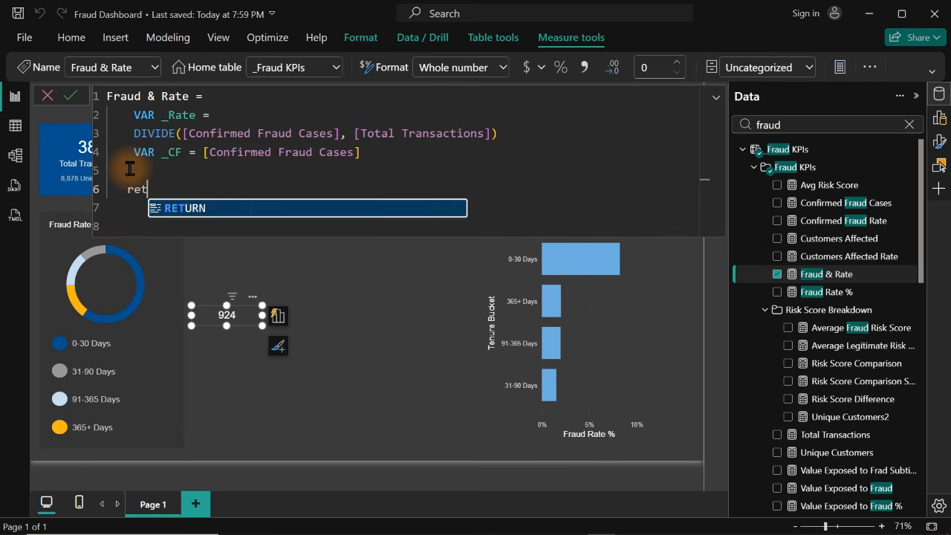
key("Tab")
key("Return")
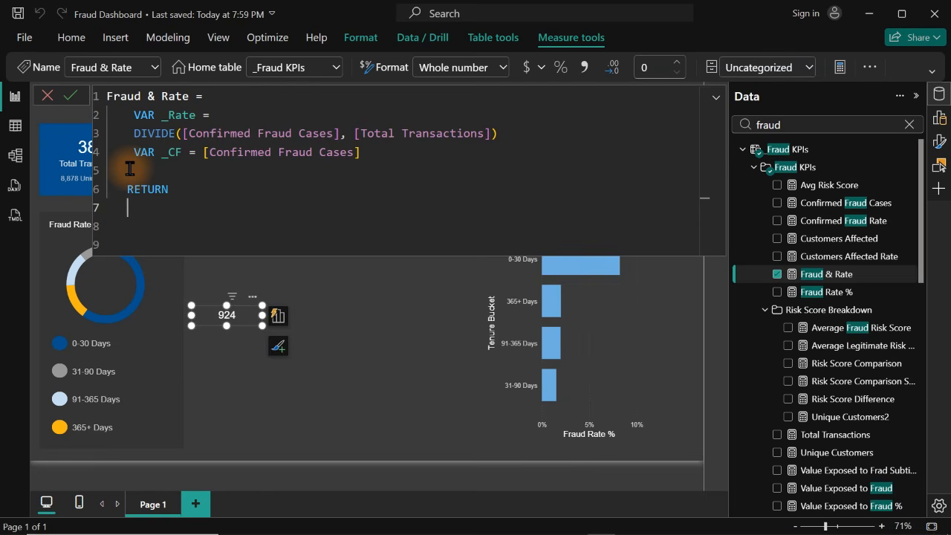
type("_c")
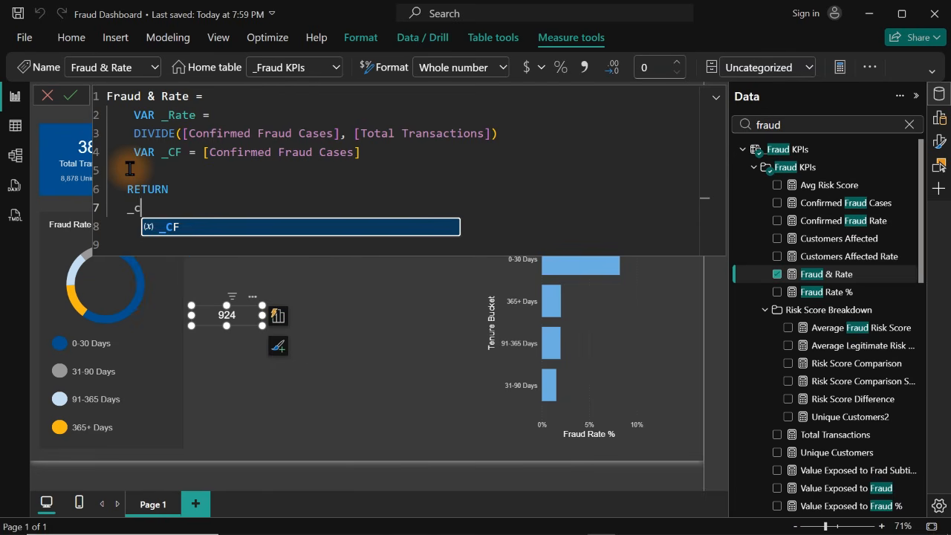
key("Tab")
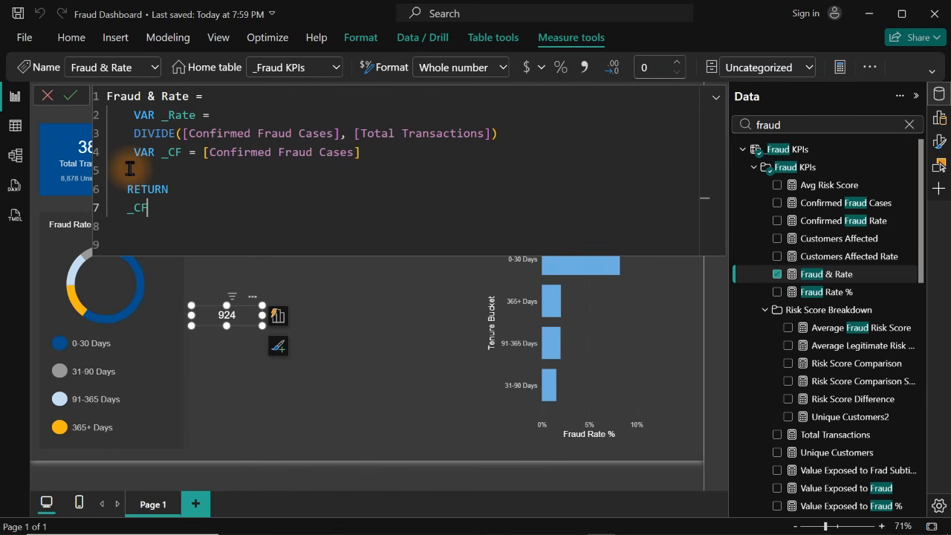
type("*")
key("BackSpace")
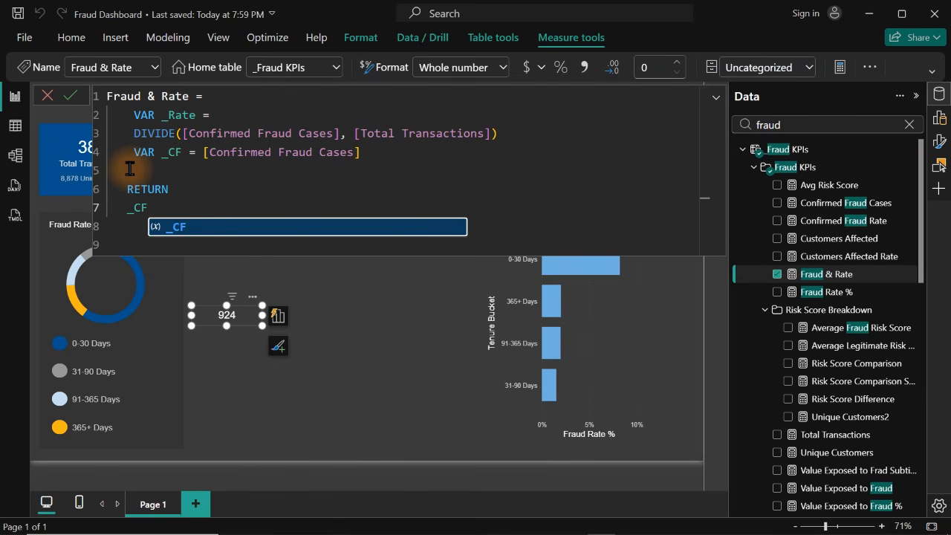
type("\"")
key("BackSpace")
key("BackSpace")
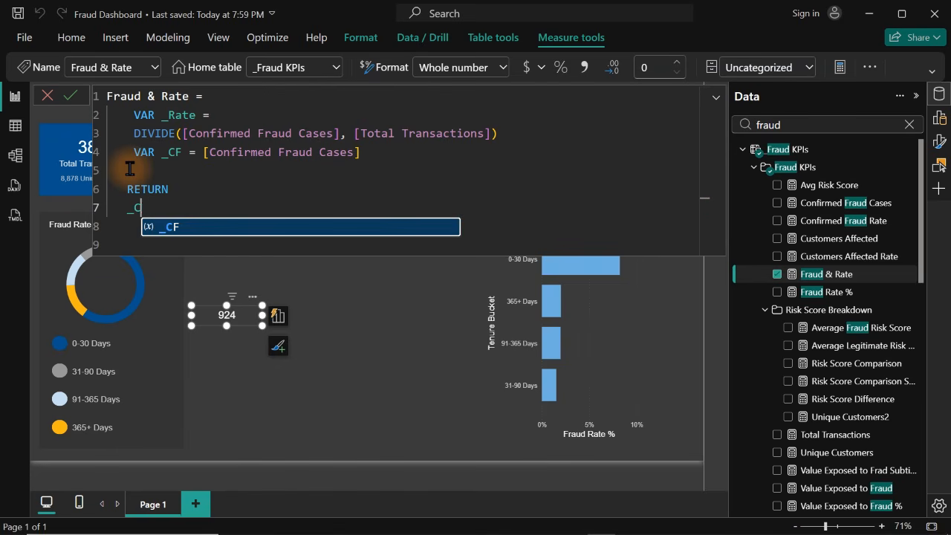
key("Tab")
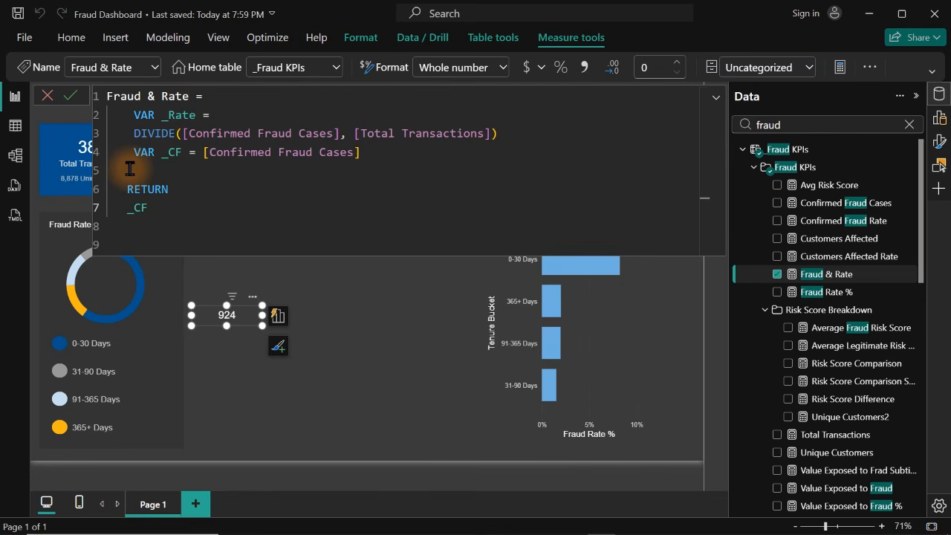
Extend the returned expression to _CF&"-"&_Rate and commit the Fraud & Rate measure
type("&\" -\"&_")
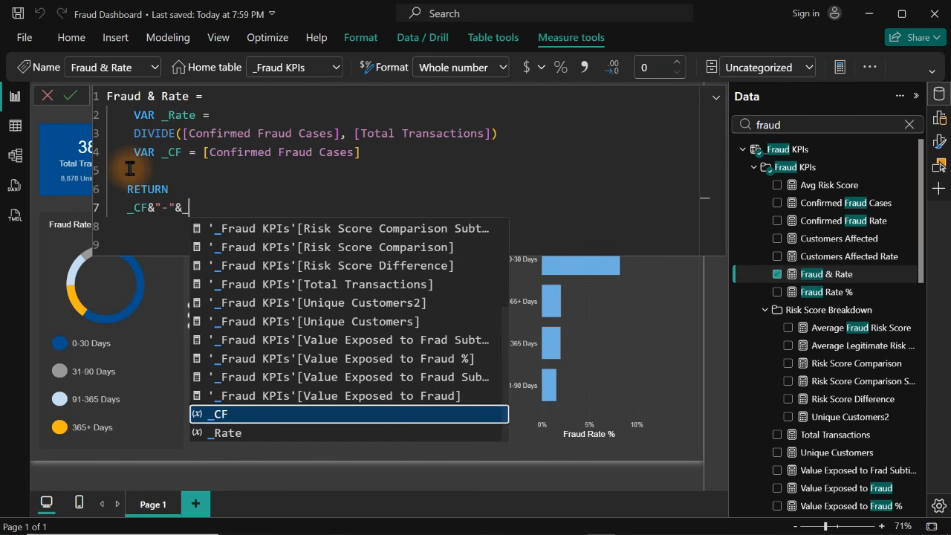
key("Down")
key("Tab")
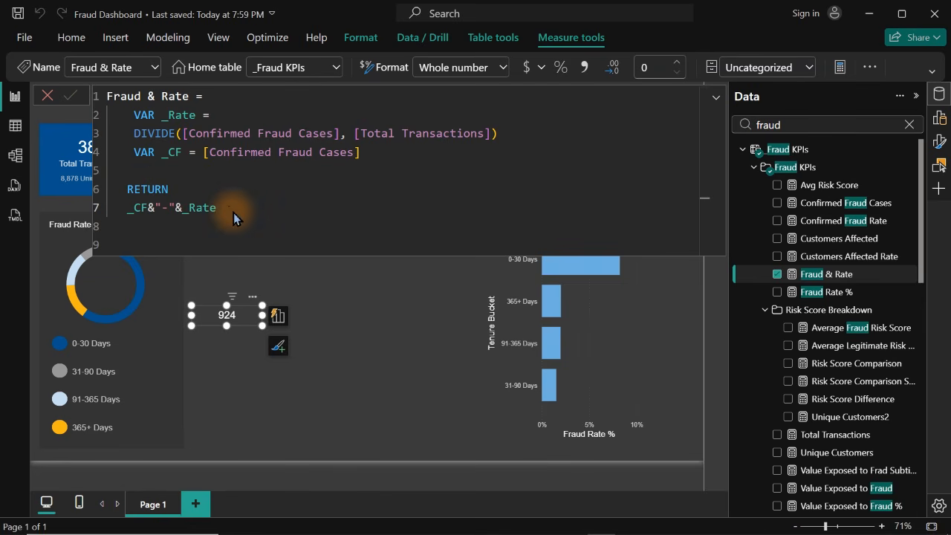
key("Return")
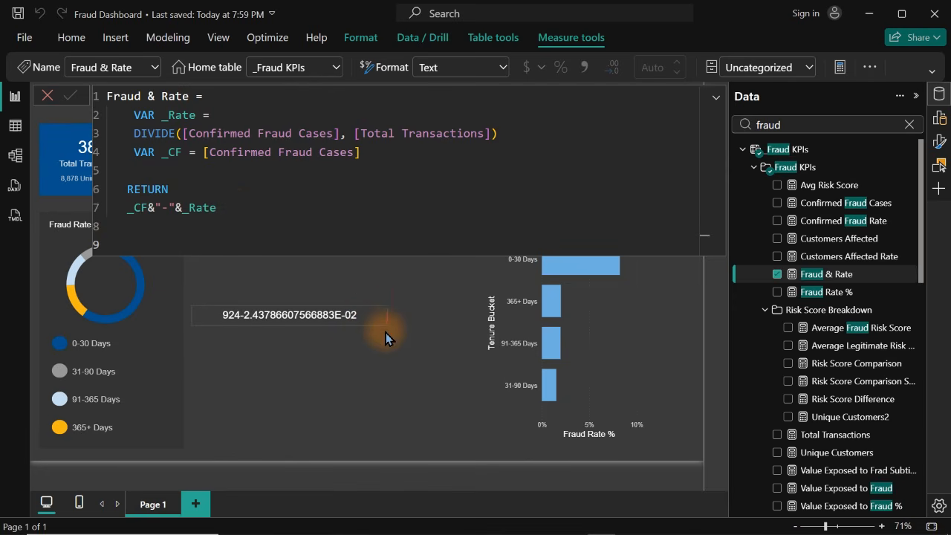
Wrap _CF in the returned expression as FORMAT(_CF,"#,##")
left_click(132, 208)
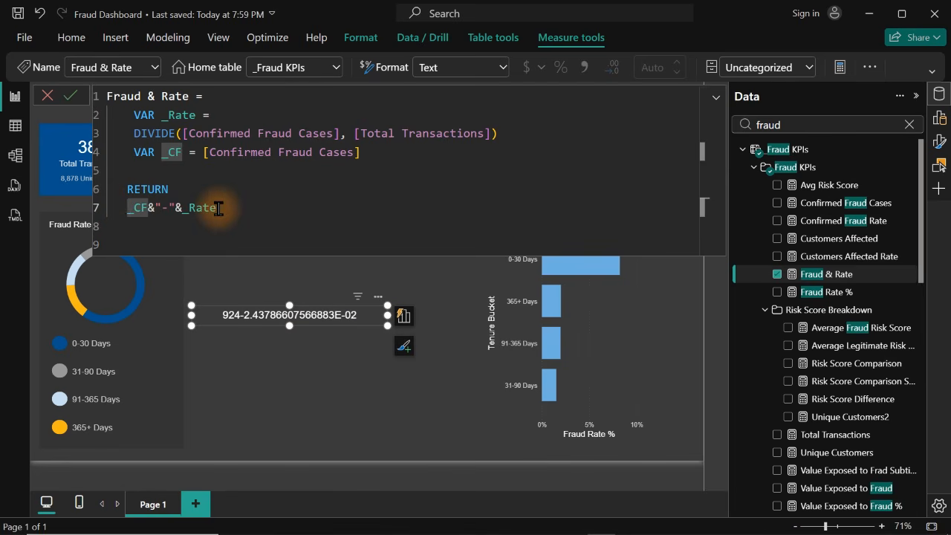
type("FORMAT(")
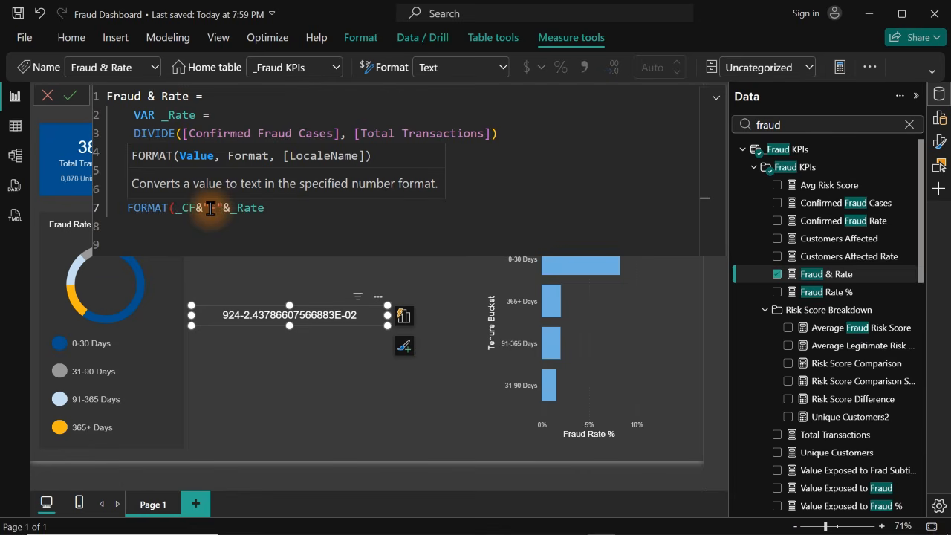
left_click(194, 209)
type(", \"")
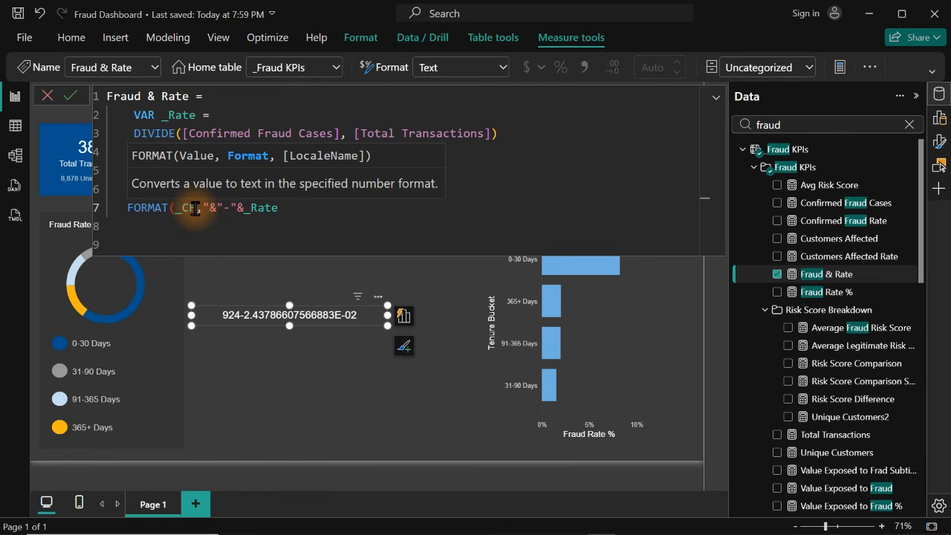
type("#,##\")")
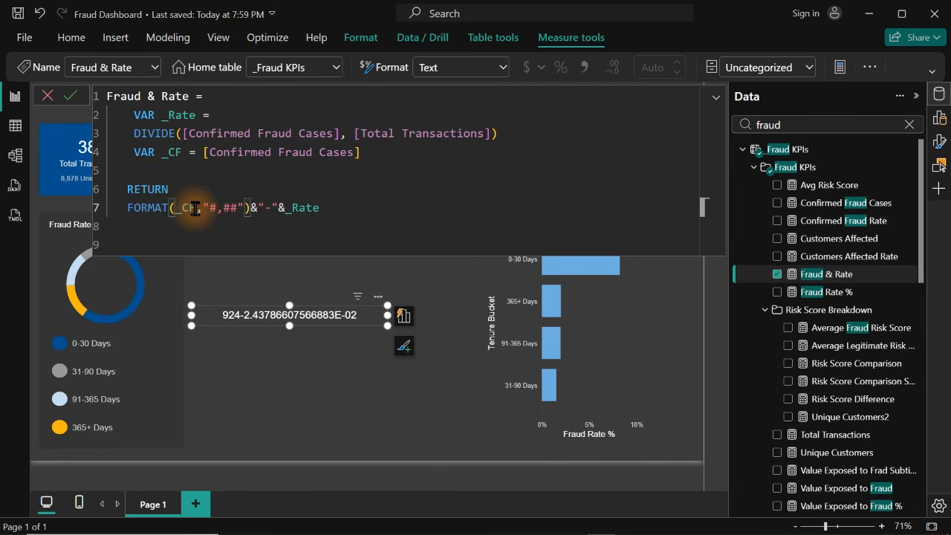
Wrap _Rate in the returned expression as FORMAT(_Rate,"0.00%") and commit the measure
left_click(286, 207)
type("for")
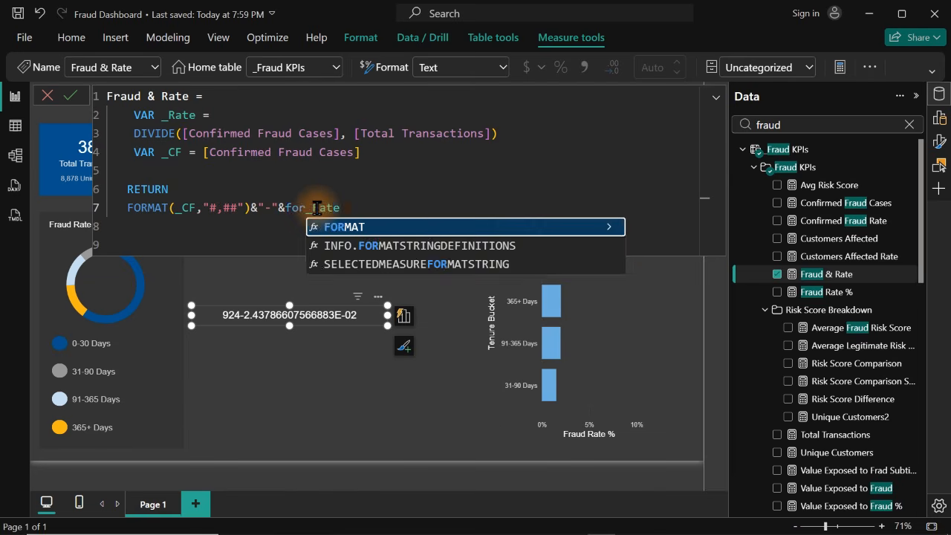
key("Tab")
key("End")
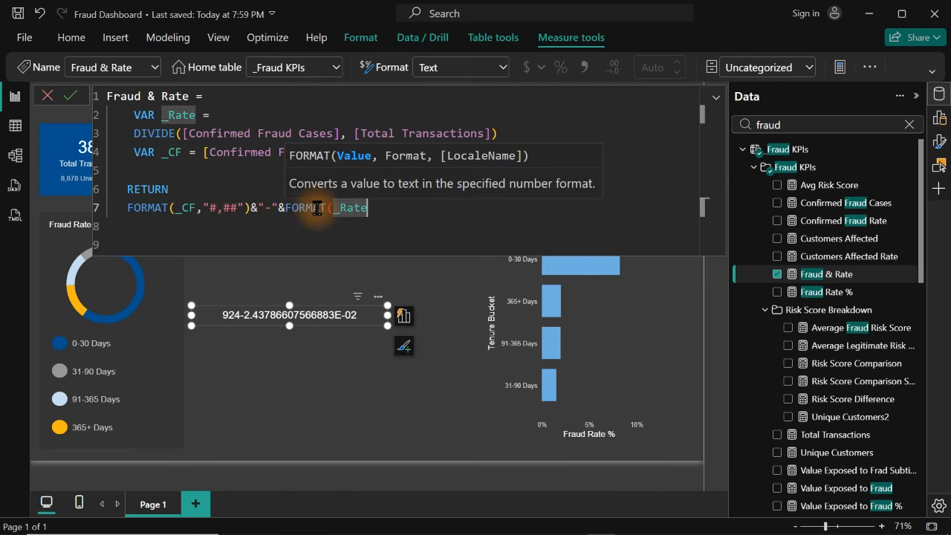
type(",\"0.00")
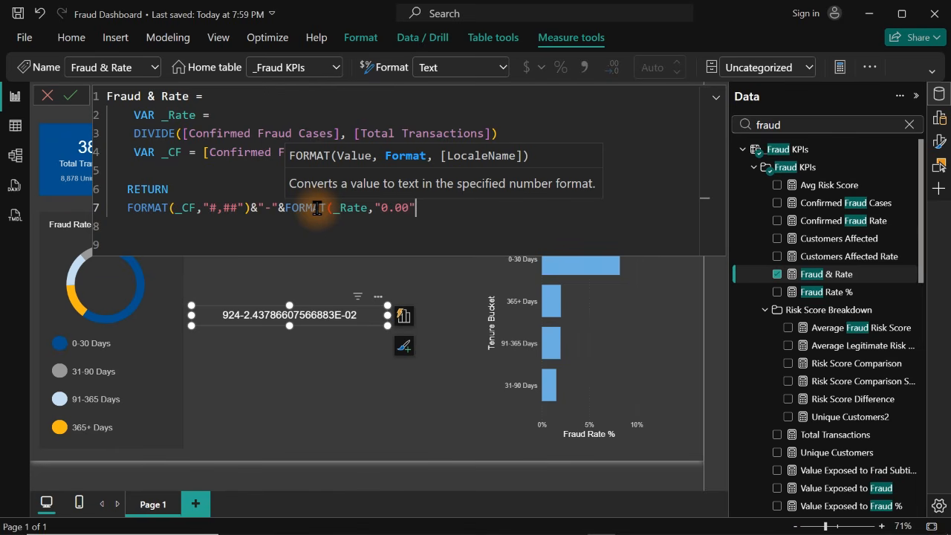
type("%\")")
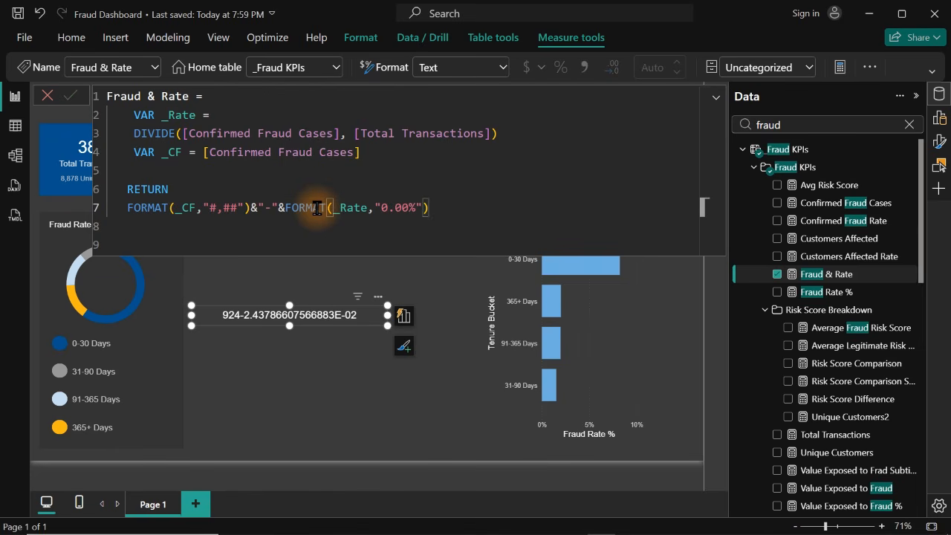
key("Return")
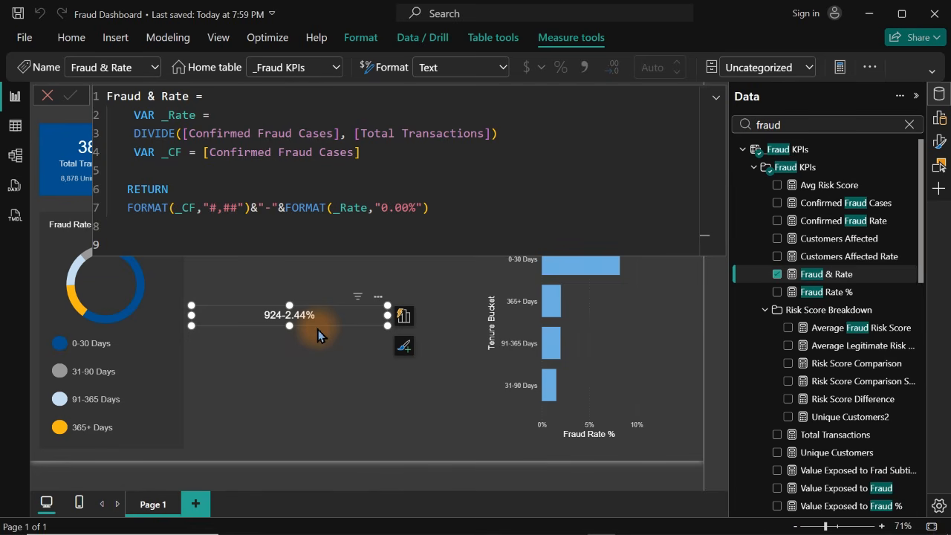
Replace the hyphen between the two FORMAT expressions with a space and an opening parenthesis, " ("
left_click(270, 210)
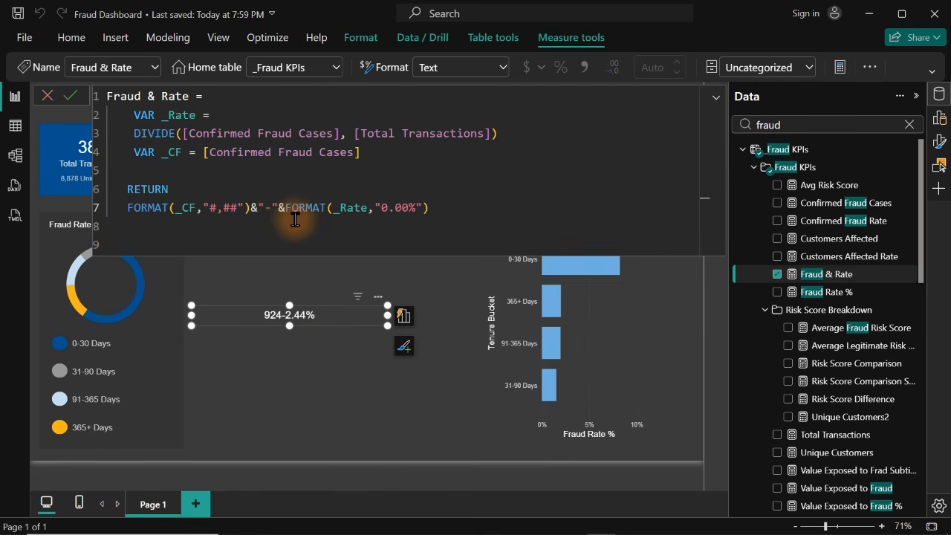
key("BackSpace")
type("(")
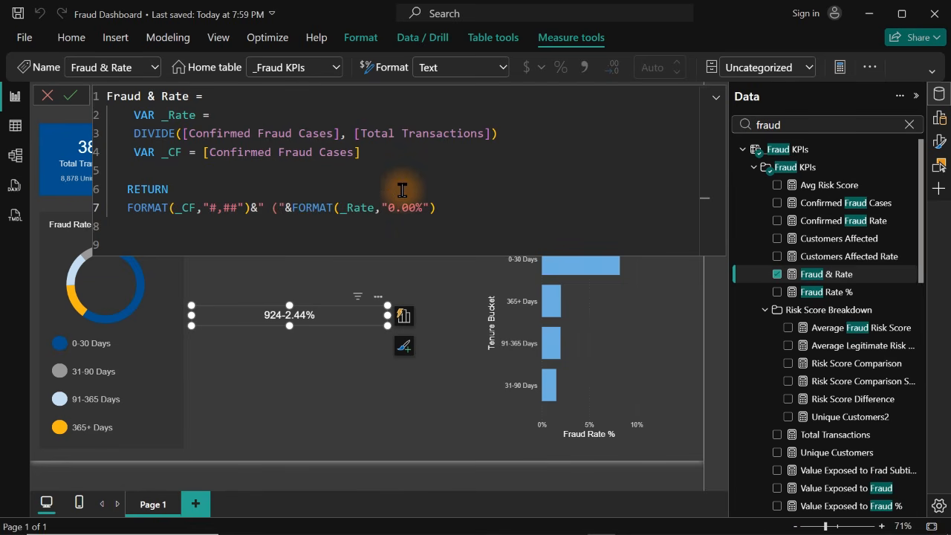
Append &")" after FORMAT(_Rate,"0.00%") in the returned expression and commit the Fraud & Rate measure
left_click(443, 207)
type(")&\" )\"")
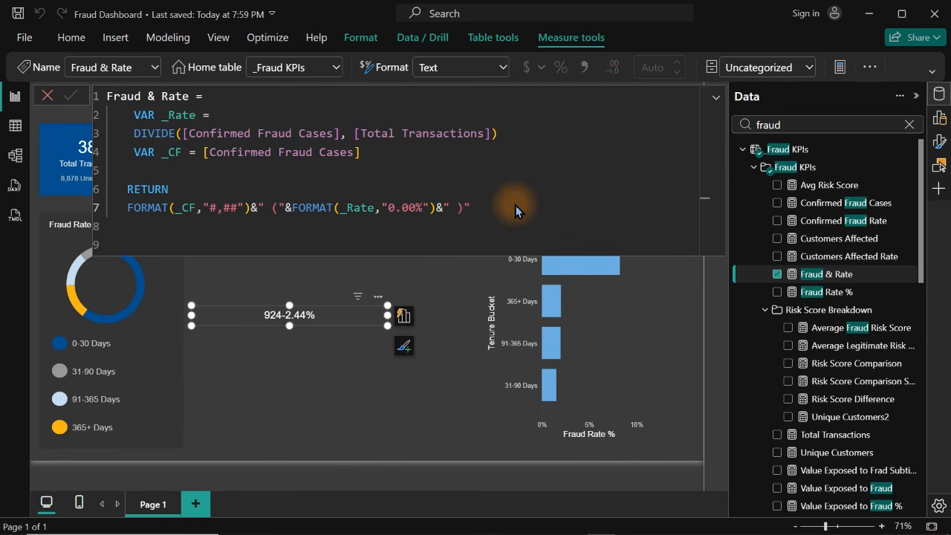
key("Return")
left_click(454, 209)
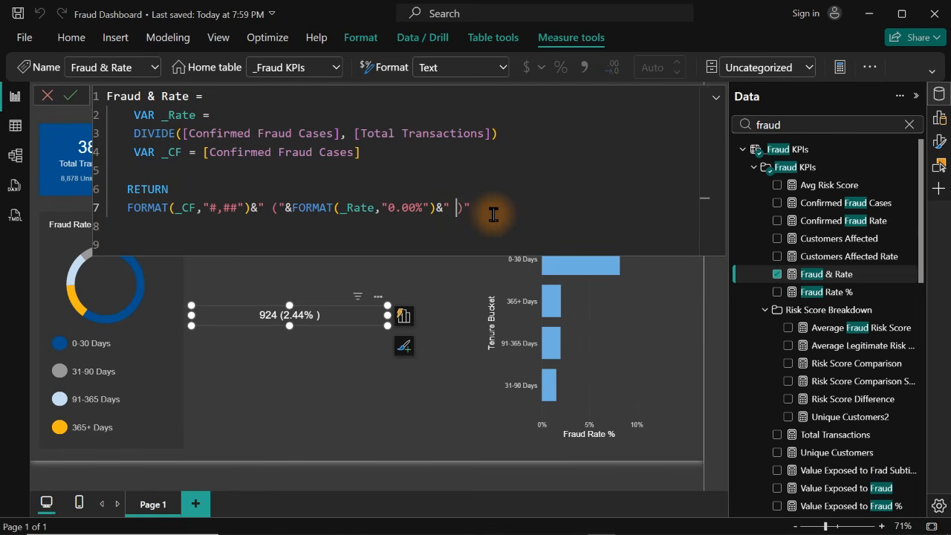
key("BackSpace")
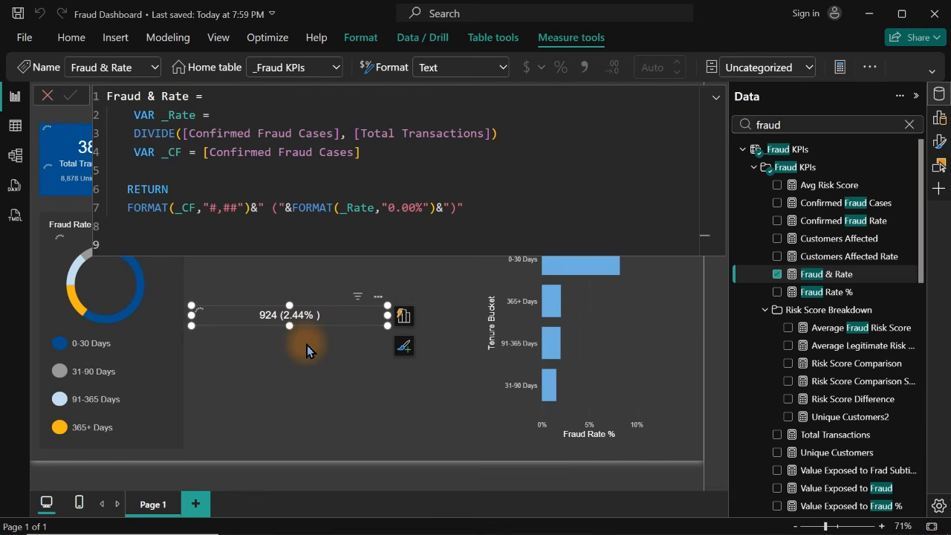
Shrink the Fraud & Rate card, place it beside the 0-30 Days legend entry, and set its callout font size to 13
left_click_drag(387, 315, 151, 350)
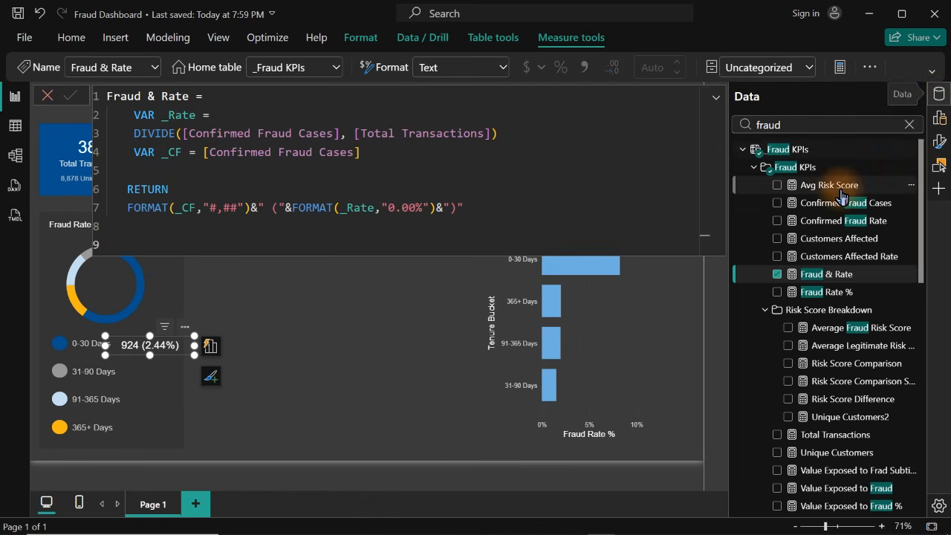
left_click(909, 124)
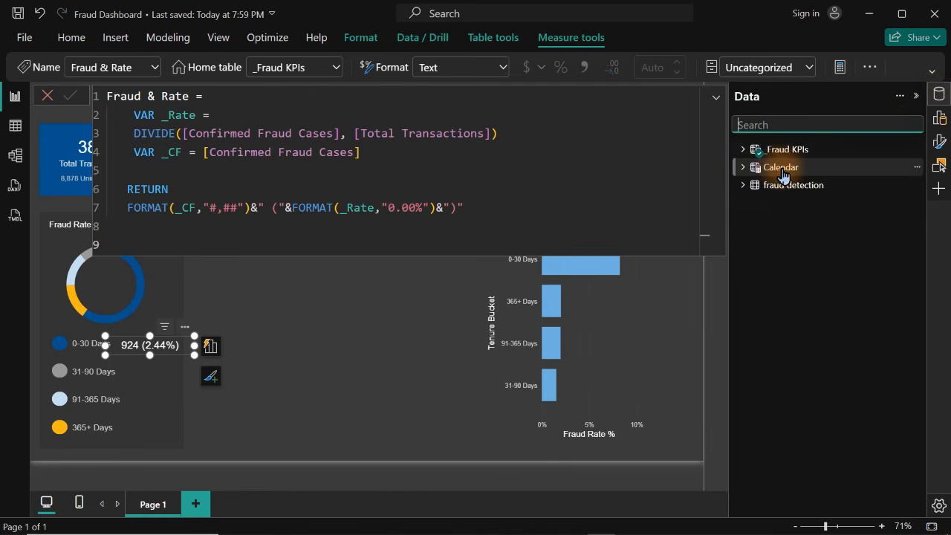
left_click(783, 175)
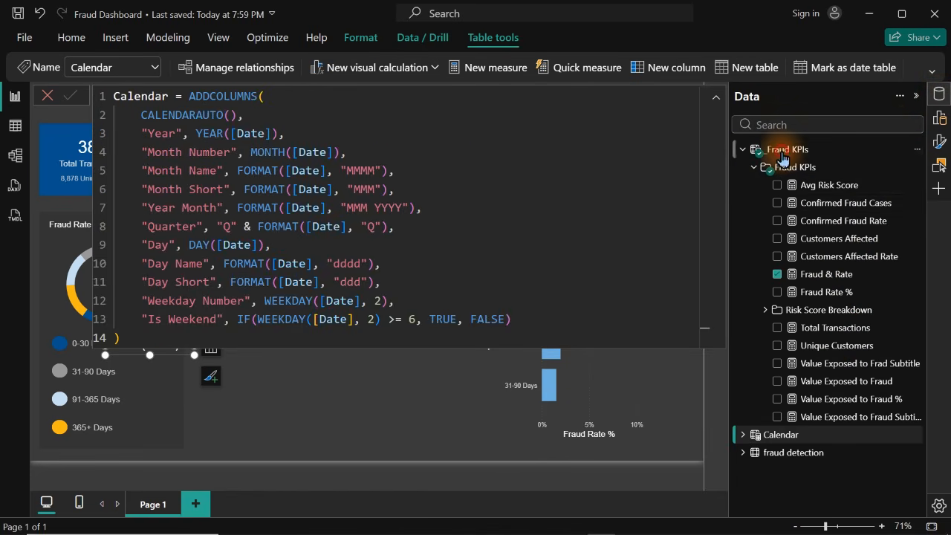
left_click(782, 153)
left_click(943, 146)
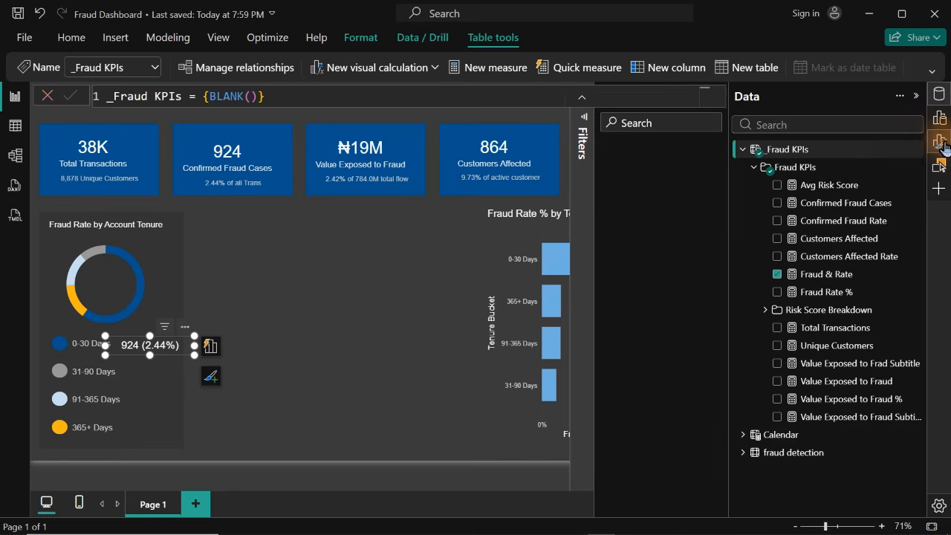
left_click(940, 93)
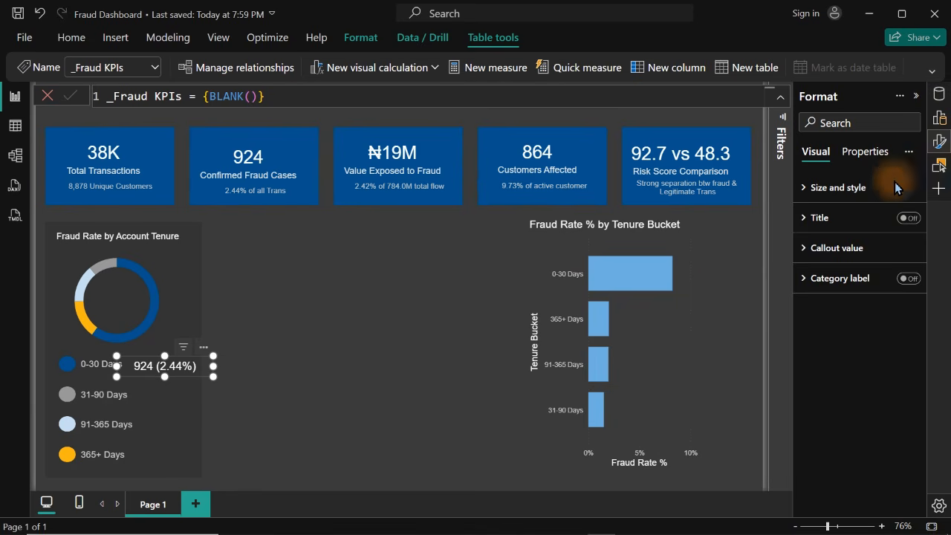
left_click(838, 249)
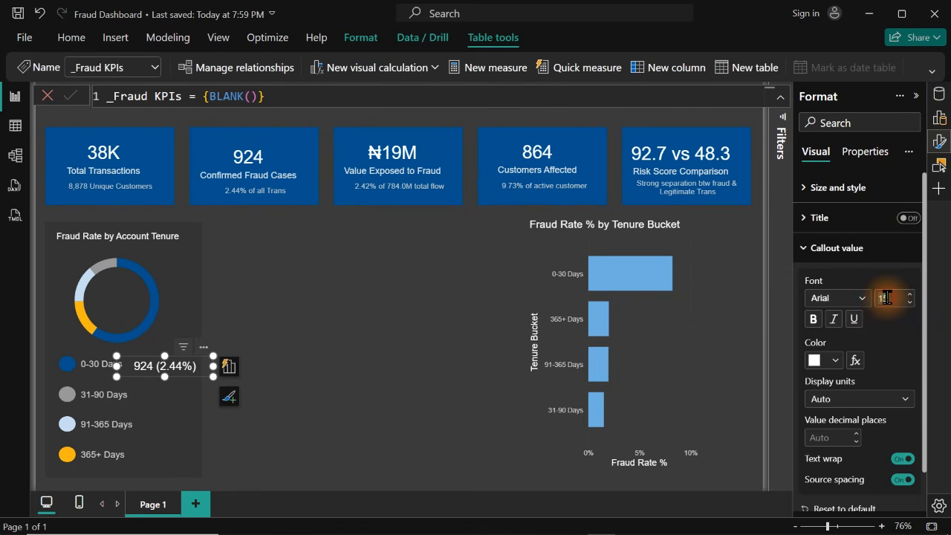
type("13")
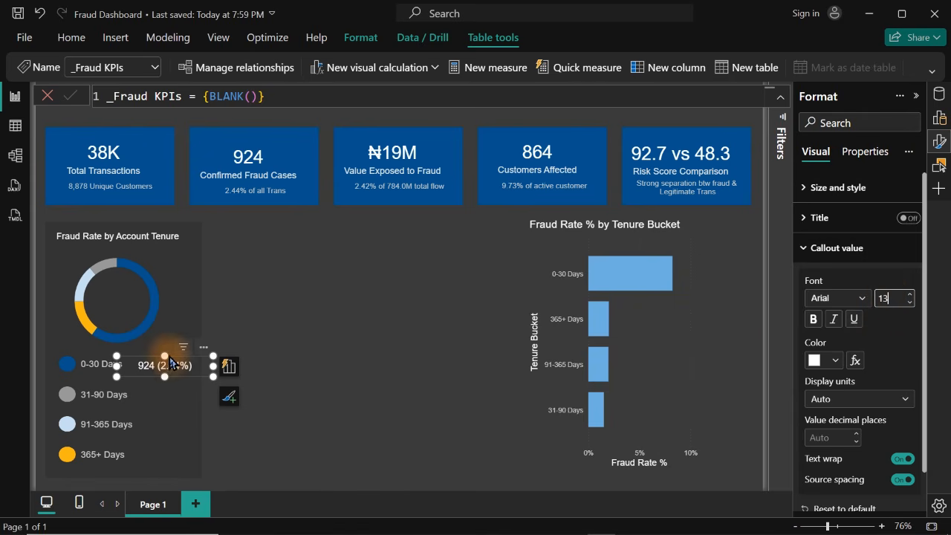
Nudge the Fraud & Rate card slightly to the right, clear of the 0-30 Days label
left_click_drag(169, 364, 170, 372)
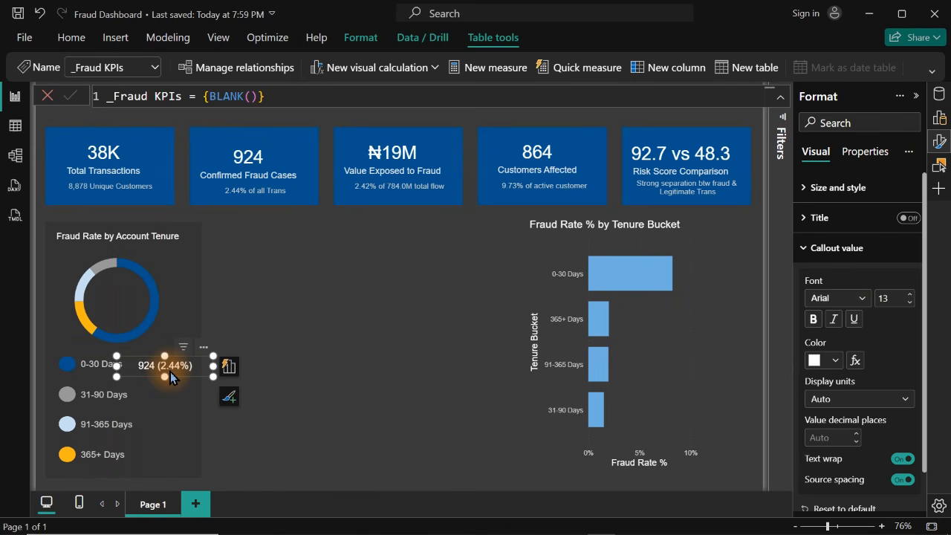
key("Right")
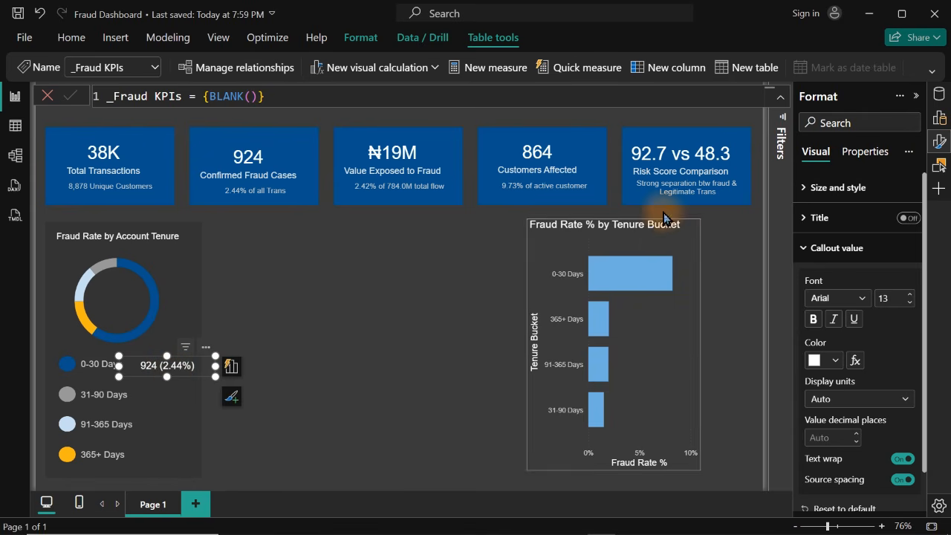
left_click(436, 331)
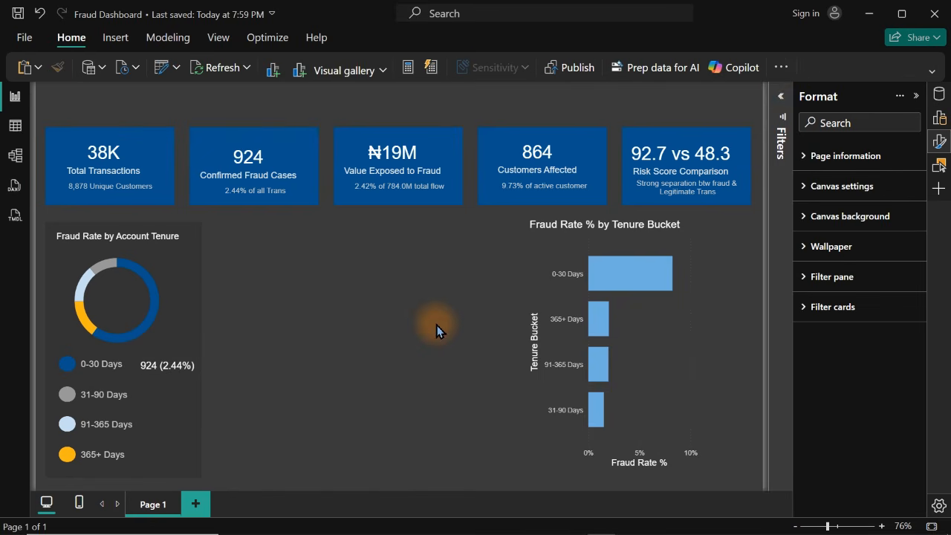
Add Tenure Bucket as a visual-level filter on the Fraud & Rate card and limit it to 0-30 Days
left_click(780, 103)
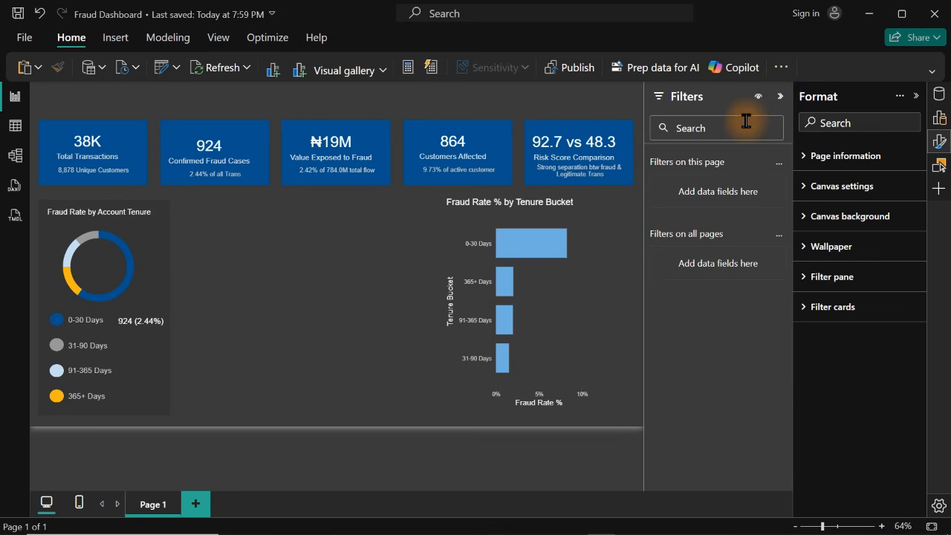
left_click(142, 324)
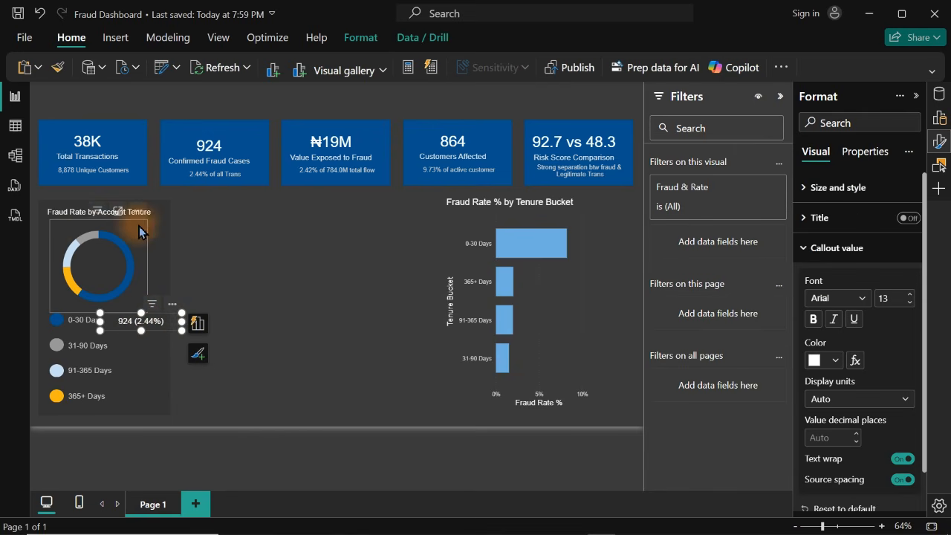
mouse_move(109, 236)
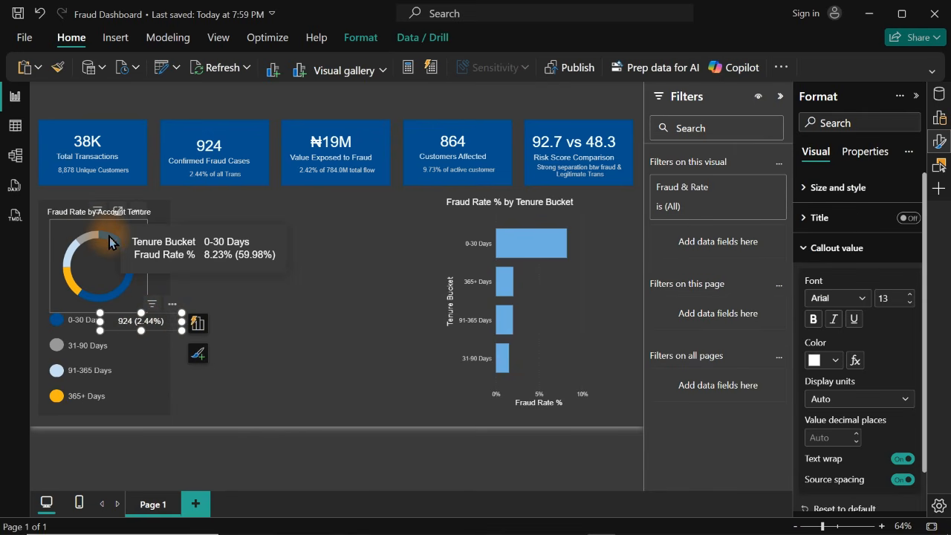
left_click(943, 142)
left_click(939, 95)
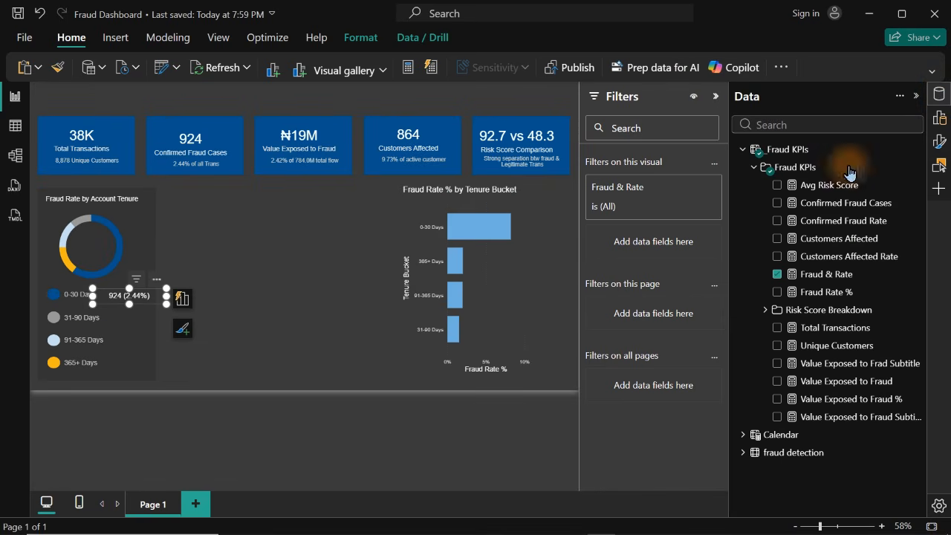
left_click(844, 126)
type("tenu")
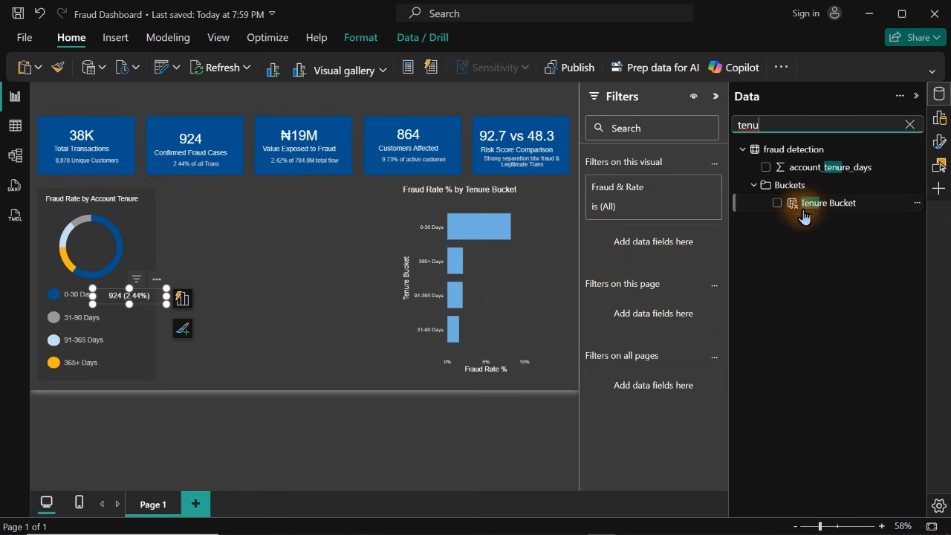
left_click_drag(803, 203, 648, 244)
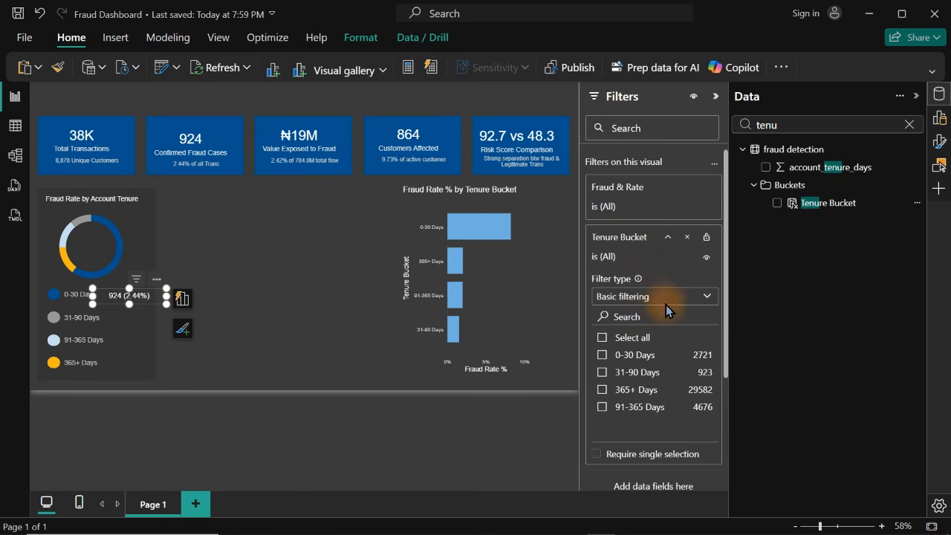
left_click(604, 360)
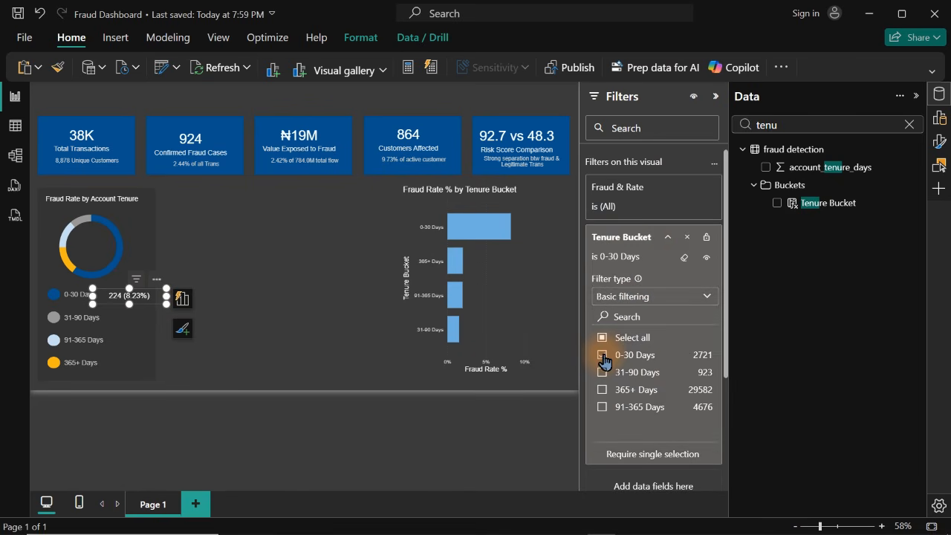
left_click(182, 299)
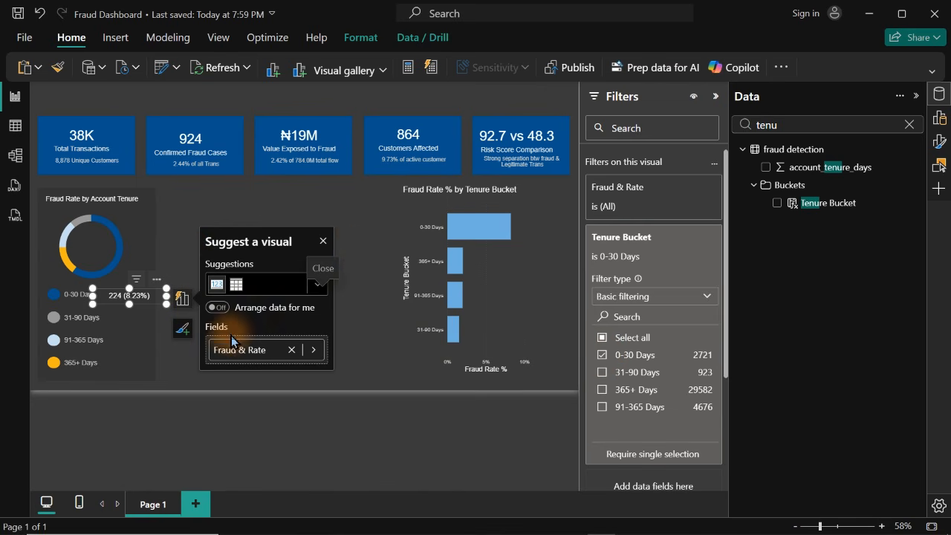
left_click(356, 239)
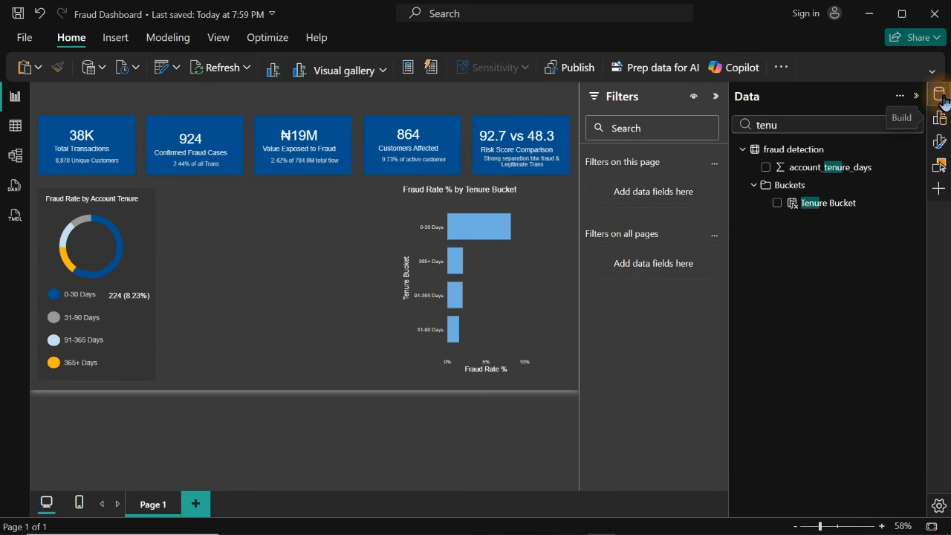
Duplicate the filtered card three times, placing the copies beside the 31-90 Days, 91-365 Days and 365+ Days legend entries
left_click(940, 122)
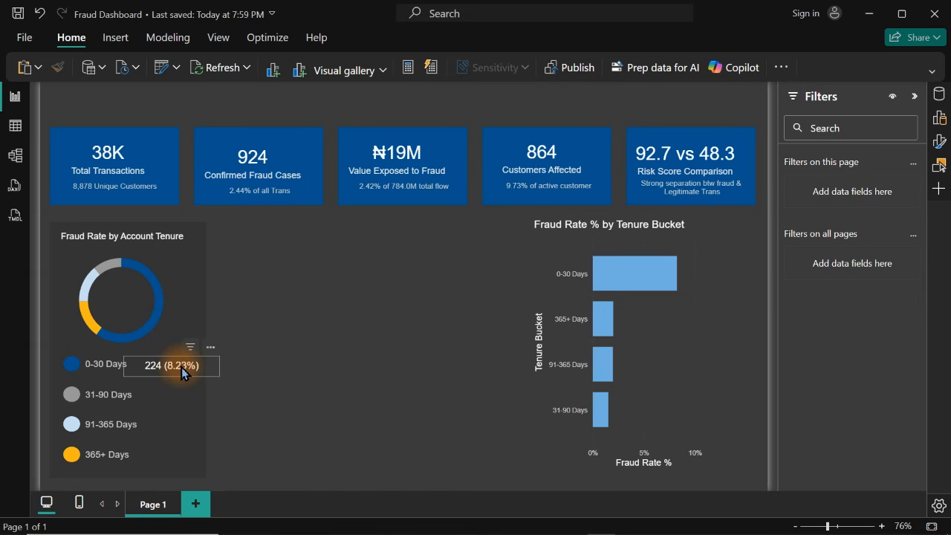
left_click(182, 372)
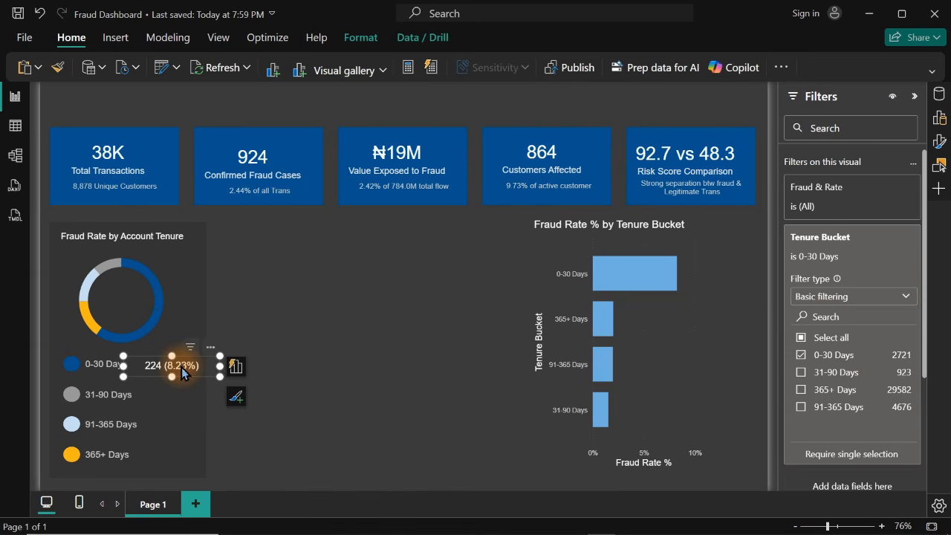
key("ctrl+v")
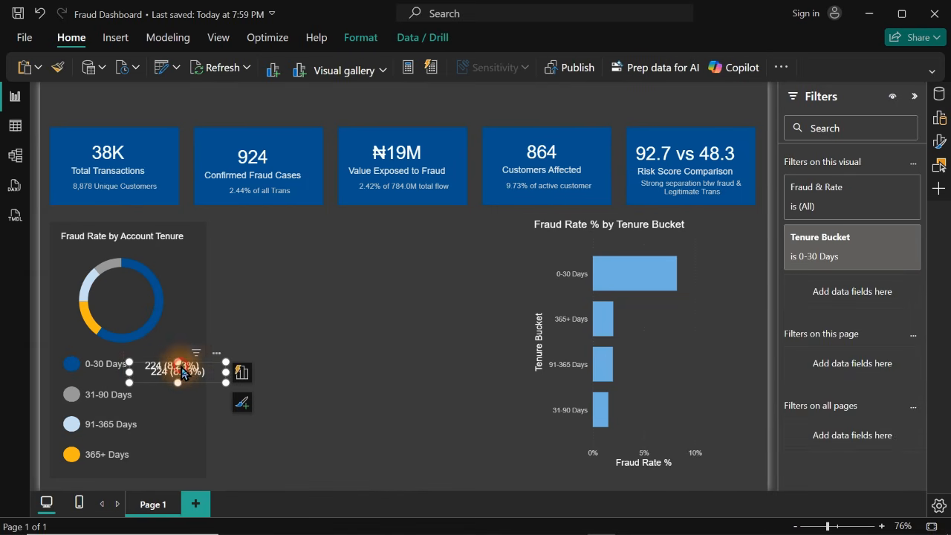
left_click_drag(182, 369, 175, 431)
key("ctrl+v")
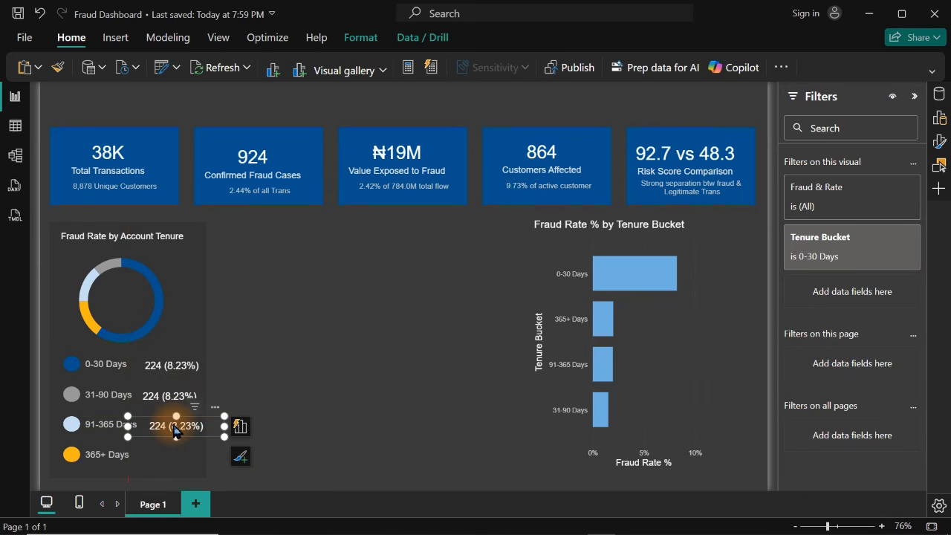
key("ctrl+v")
left_click_drag(175, 433, 175, 453)
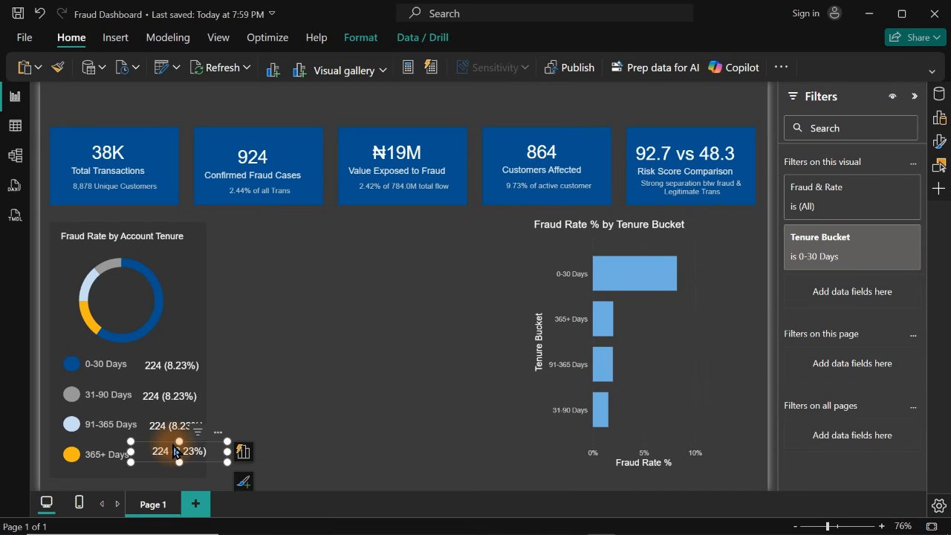
Left-align the four Fraud & Rate cards beside the tenure legend
left_click(275, 308)
left_click_drag(282, 296, 119, 485)
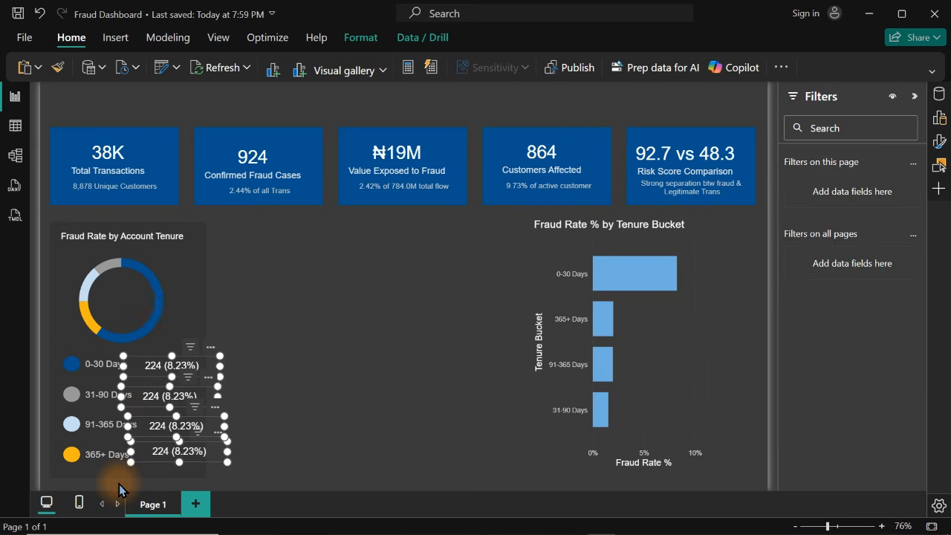
left_click(360, 37)
left_click(657, 67)
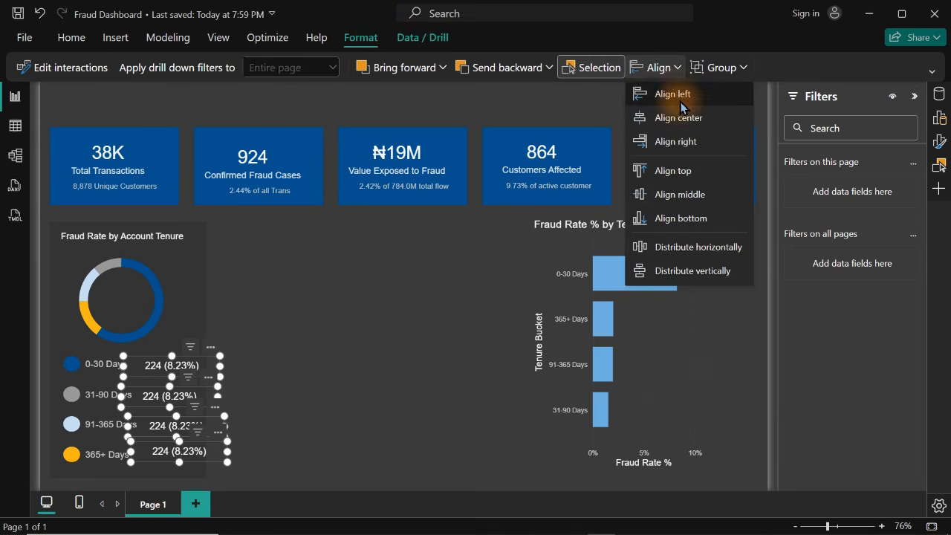
left_click(671, 94)
left_click(334, 373)
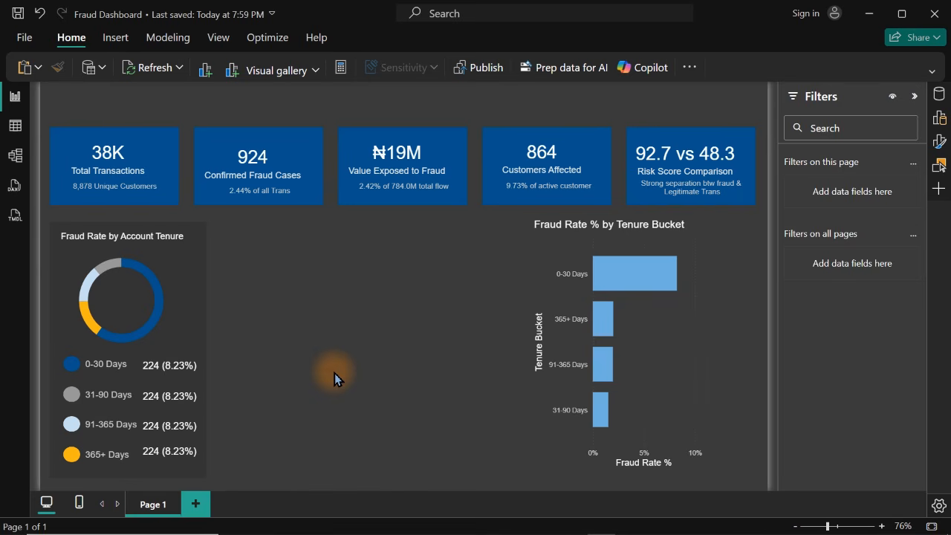
Set the callout value font size of all four tenure legend cards to 11
left_click(179, 372)
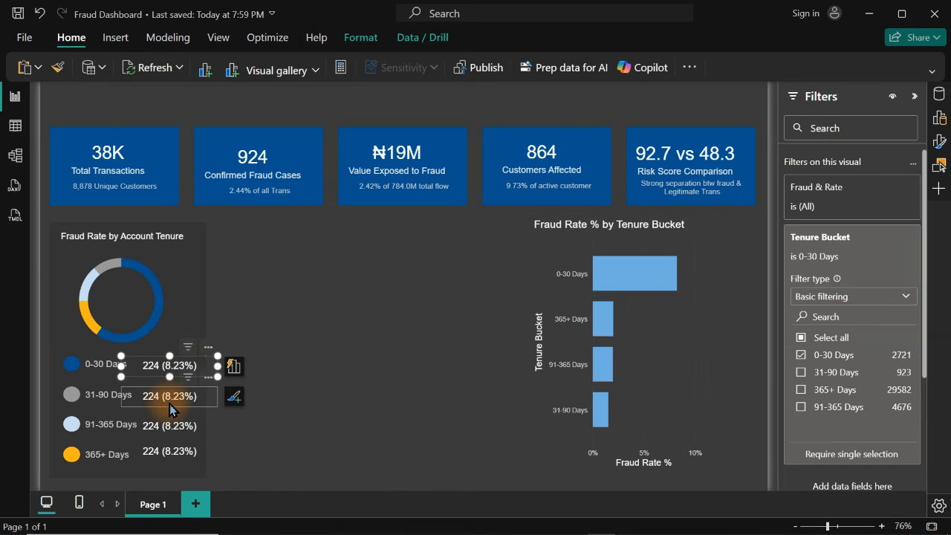
left_click(171, 401, "ctrl")
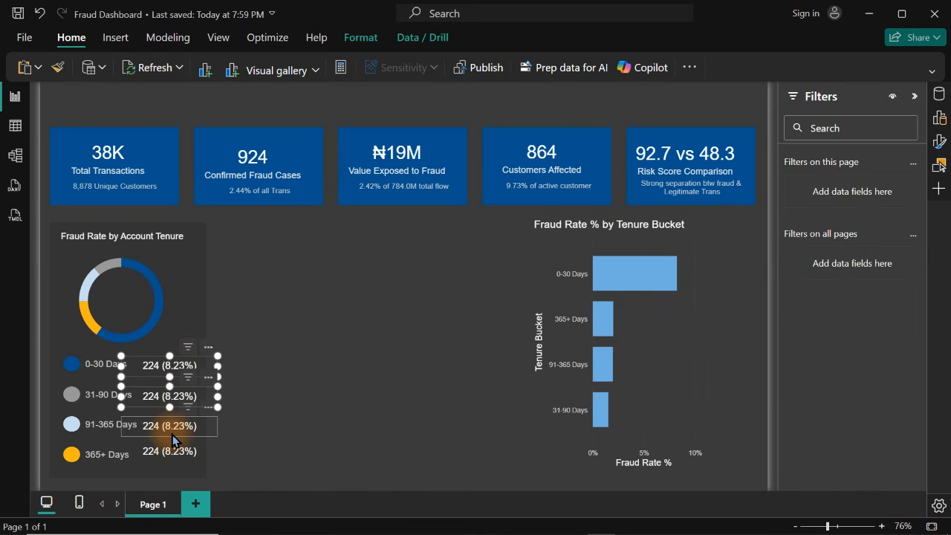
left_click(175, 438, "ctrl")
left_click(170, 452, "ctrl")
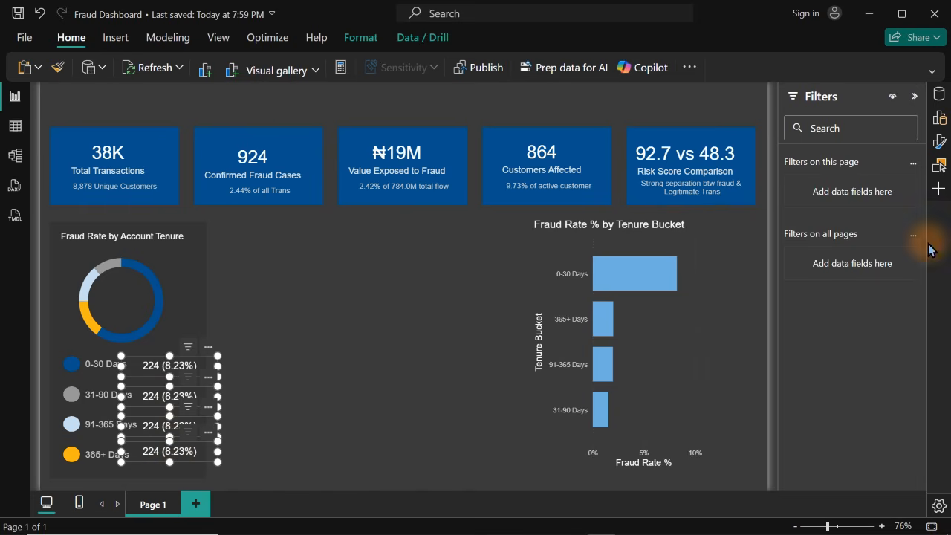
left_click(941, 149)
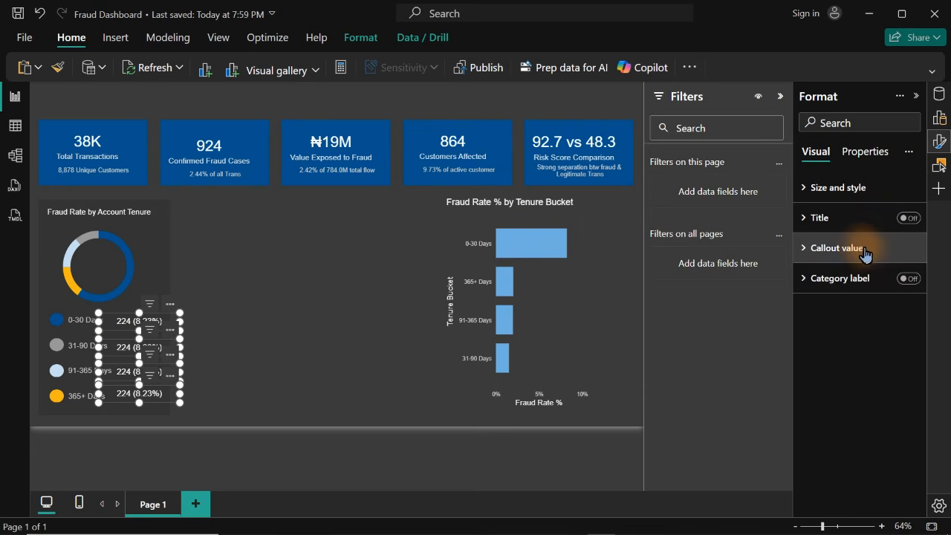
left_click(856, 247)
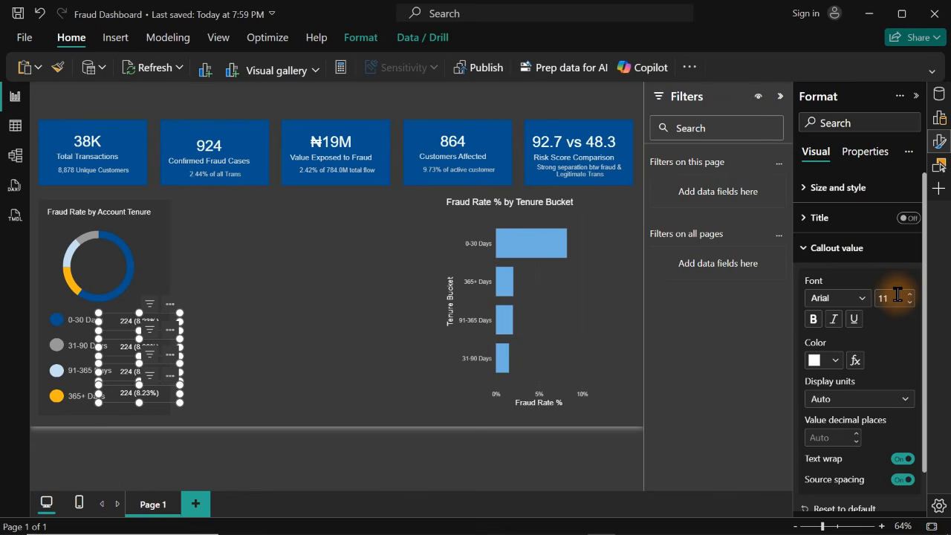
Change the Tenure Bucket filter of the card beside the 31-90 Days legend entry to 31-90 Days only
left_click(319, 325)
left_click(157, 345)
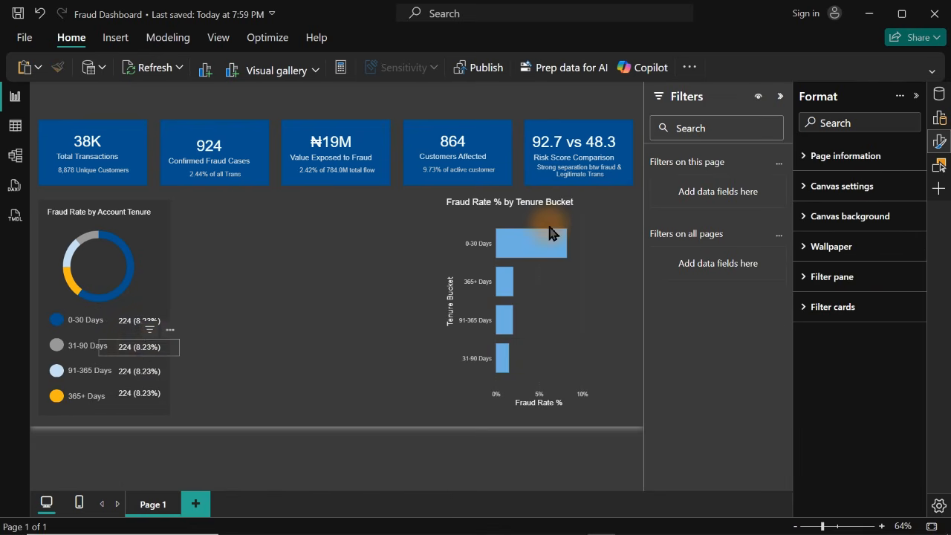
left_click(941, 142)
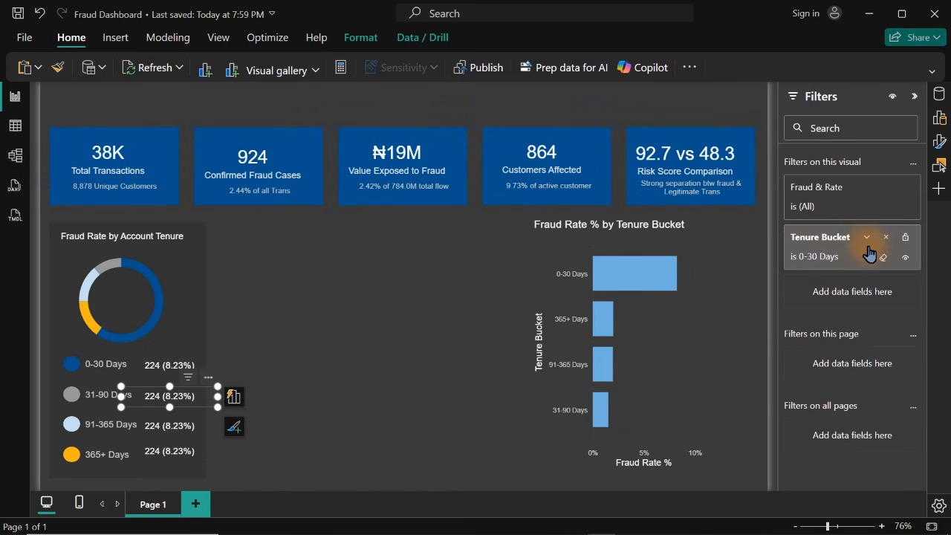
left_click(867, 241)
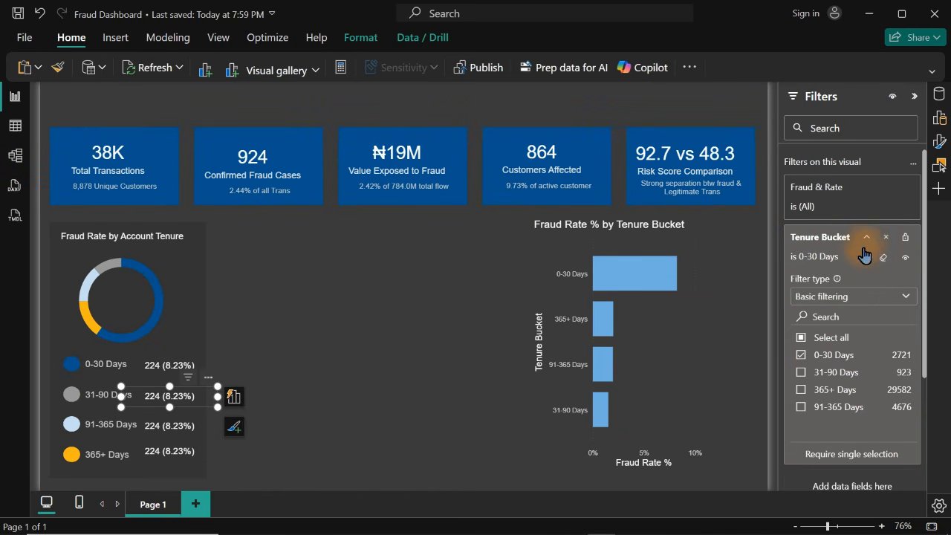
left_click(801, 356)
left_click(801, 373)
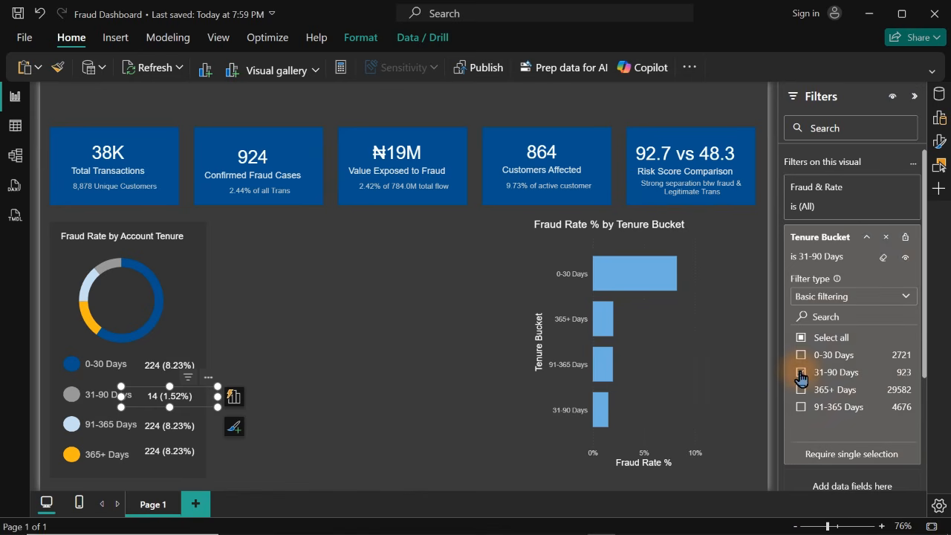
left_click(332, 410)
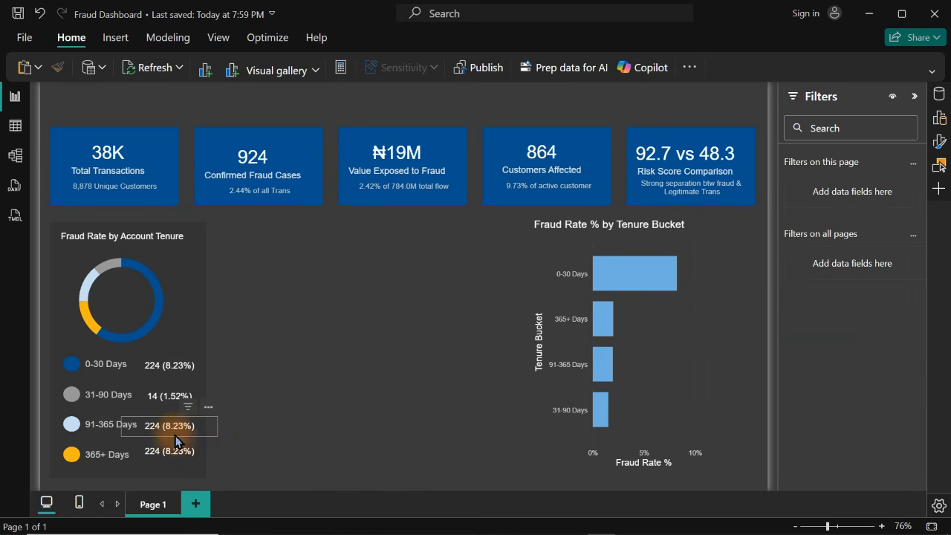
Change the Tenure Bucket filter of the card beside the 91-365 Days legend entry to 91-365 Days only
left_click(170, 435)
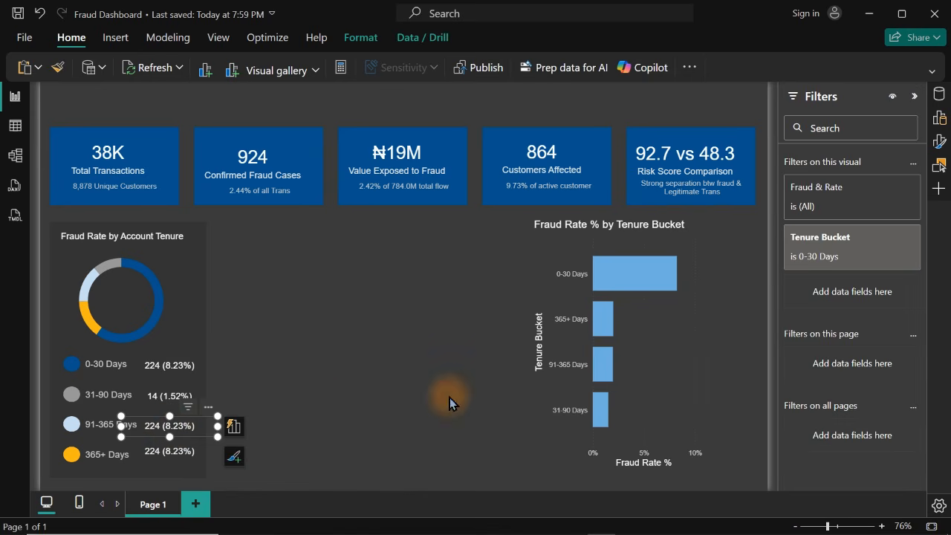
left_click(866, 237)
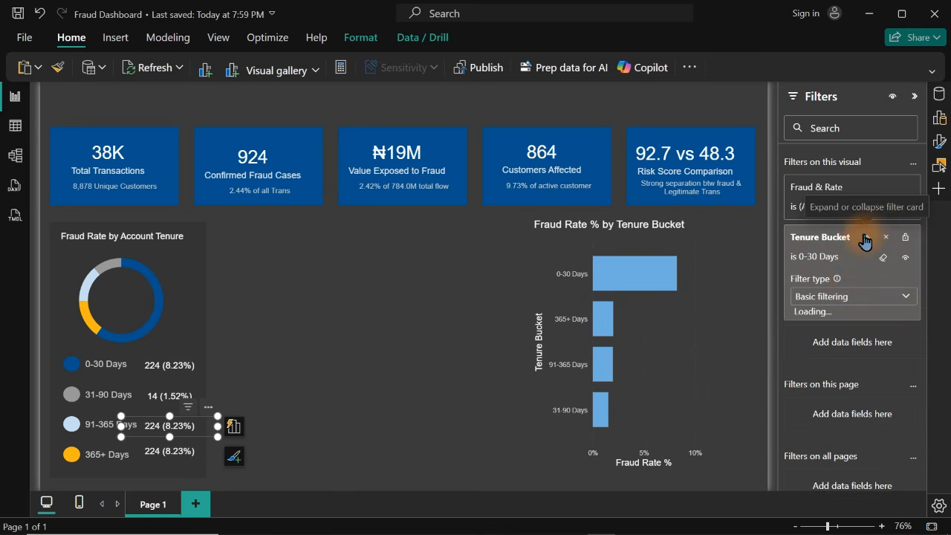
left_click(801, 355)
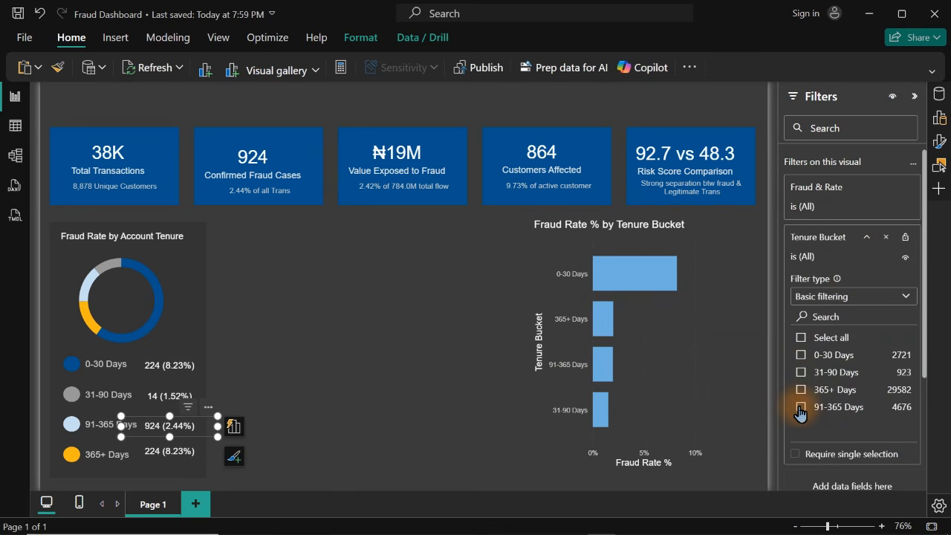
left_click(801, 408)
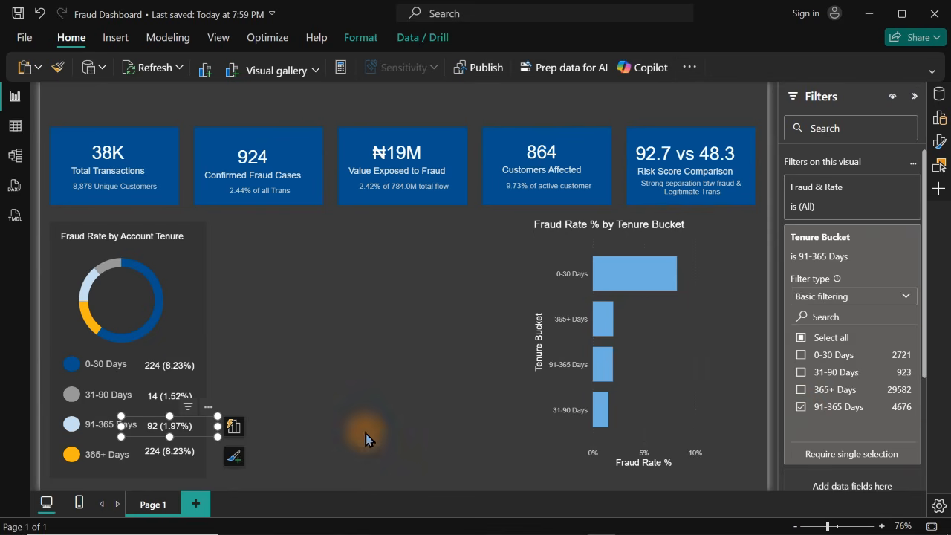
Change the Tenure Bucket filter of the card beside the 365+ Days legend entry to 365+ Days only
left_click(157, 460)
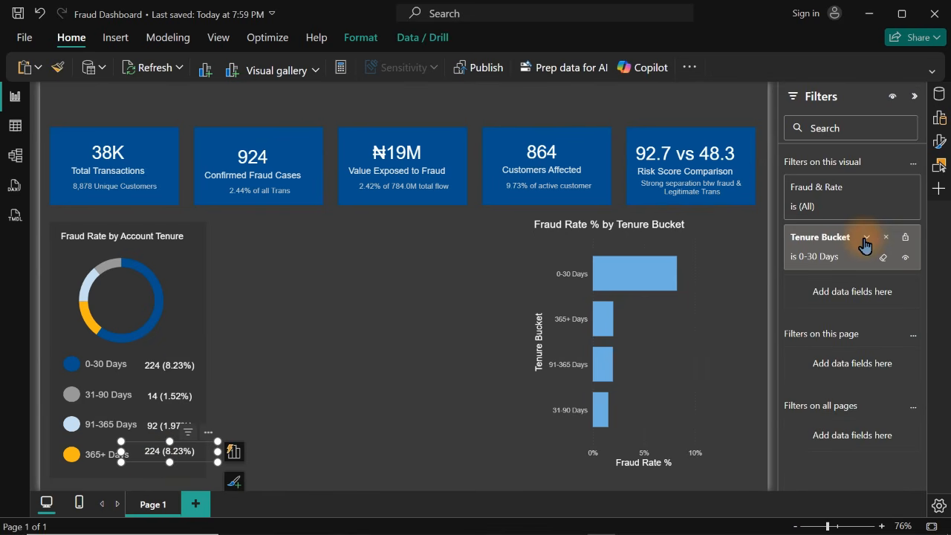
left_click(867, 242)
left_click(800, 360)
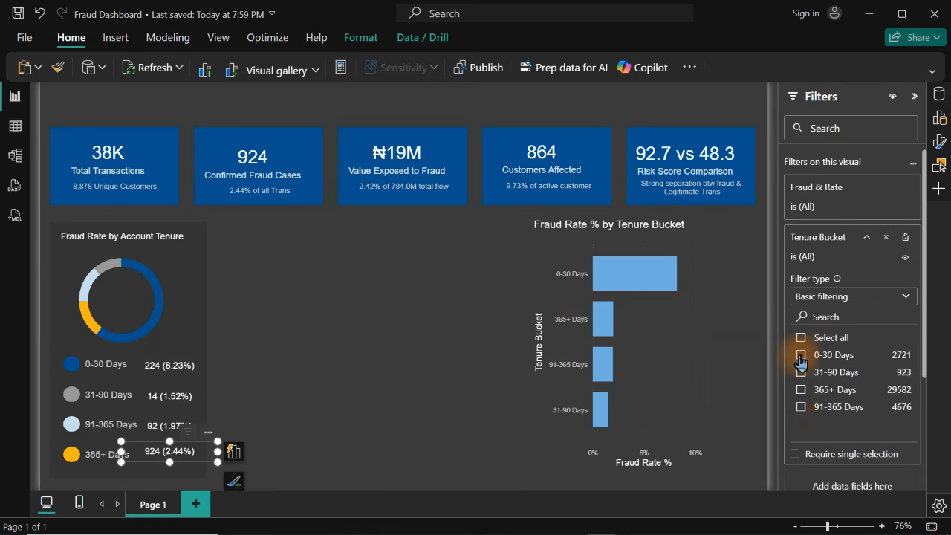
left_click(801, 391)
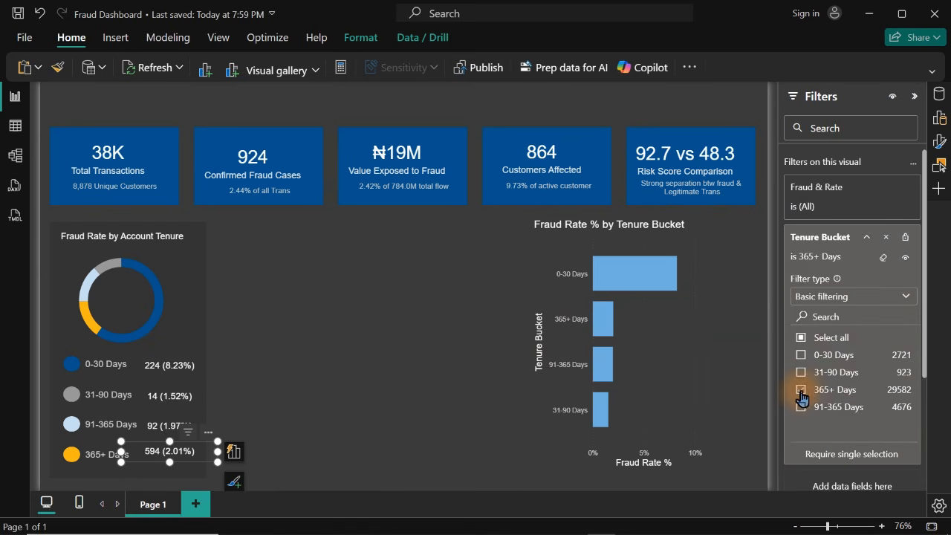
left_click(311, 428)
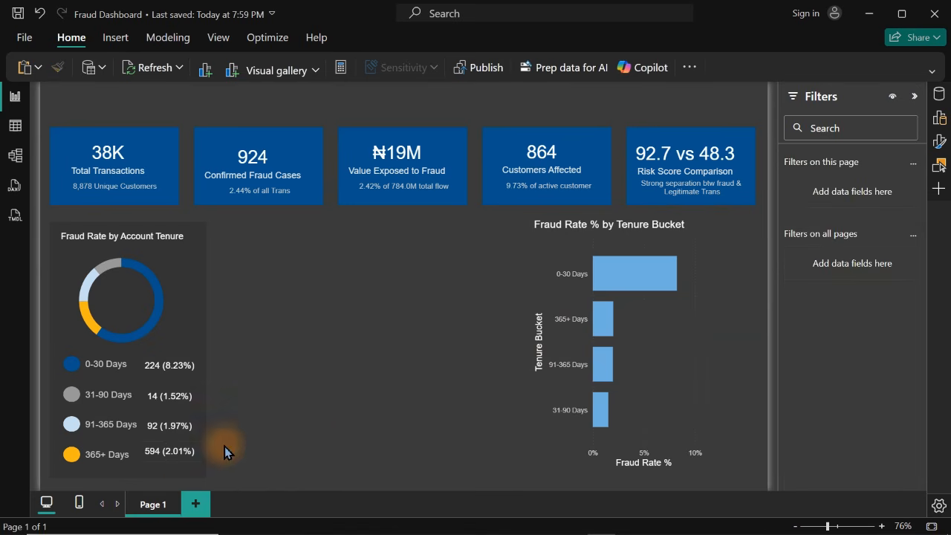
Nudge the 365+ Days card down level with its legend entry and widen the donut chart to centre it in its panel
left_click(175, 461)
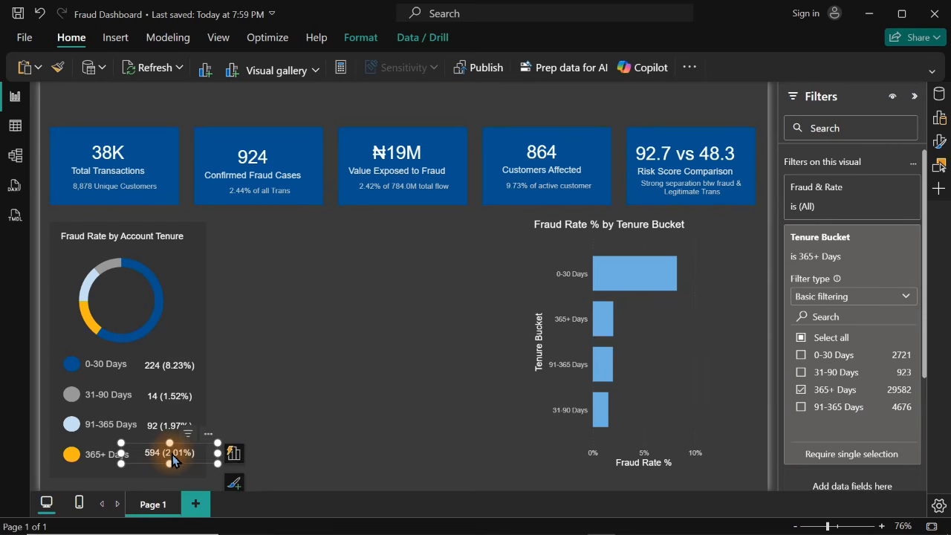
left_click(331, 351)
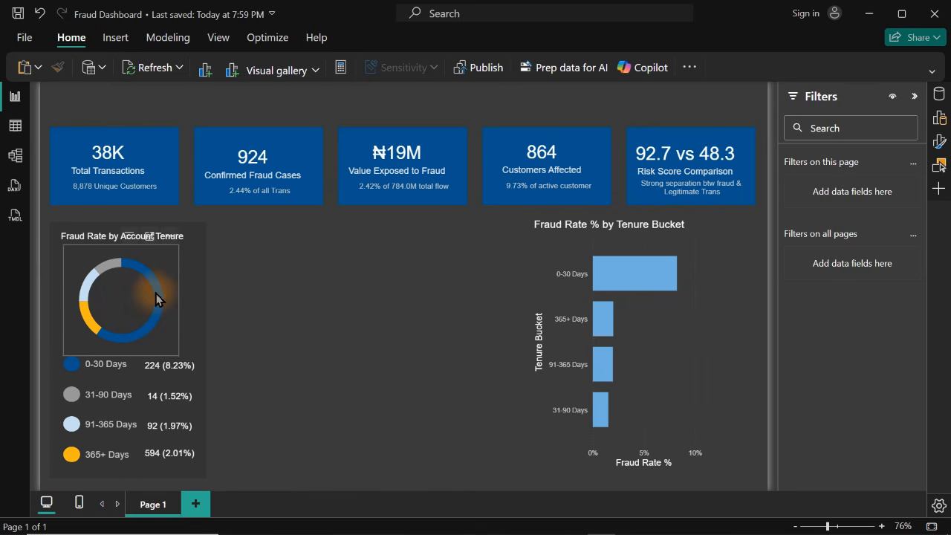
mouse_move(163, 273)
left_click(176, 293)
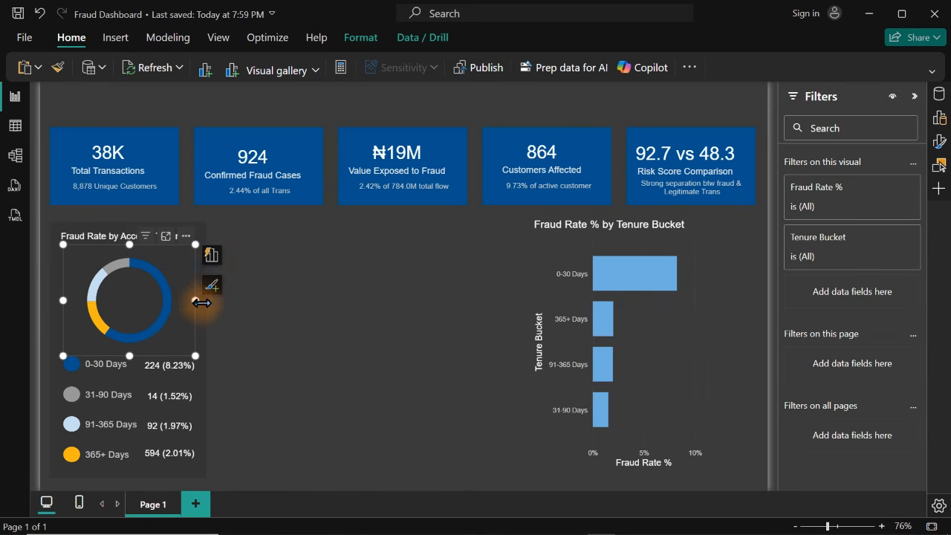
left_click(326, 315)
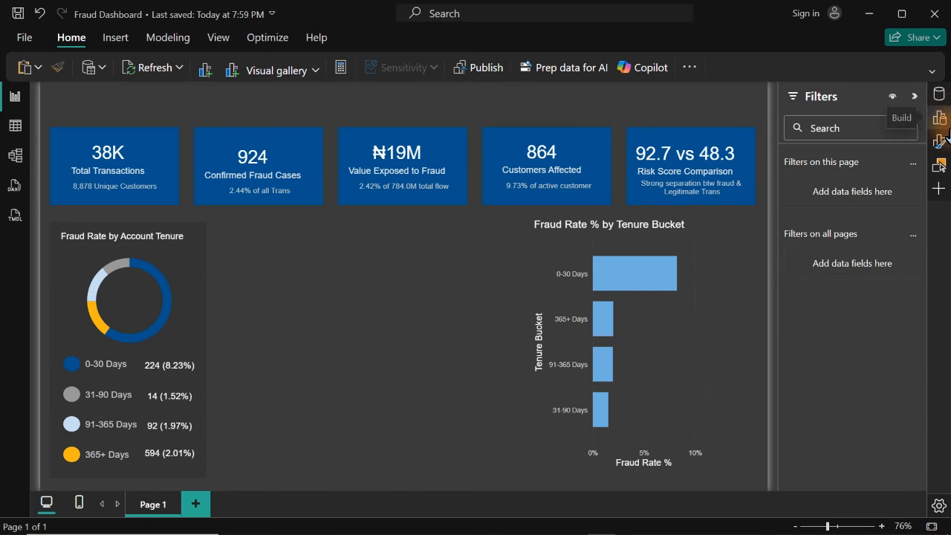
Collapse the filters and delete the Fraud Rate % by Tenure Bucket bar chart from the page
left_click(915, 97)
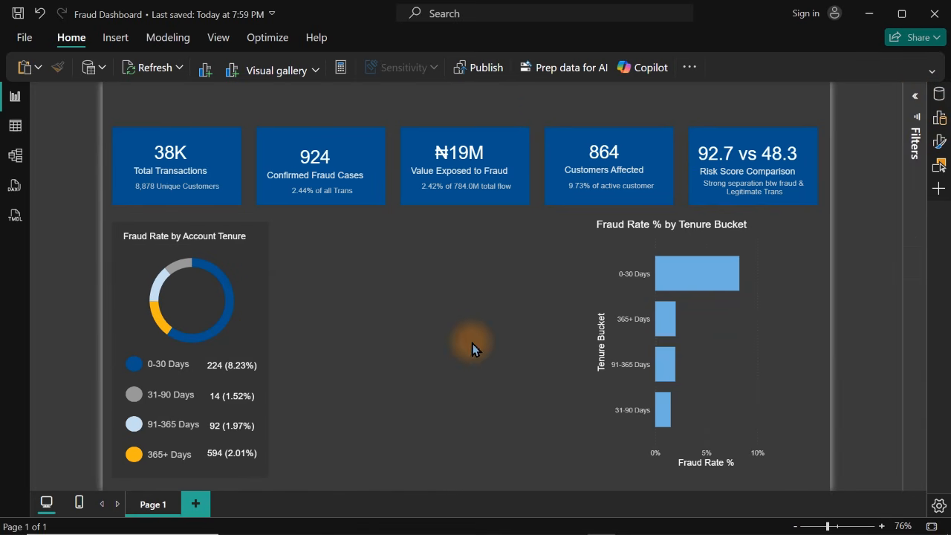
left_click(731, 355)
key("Delete")
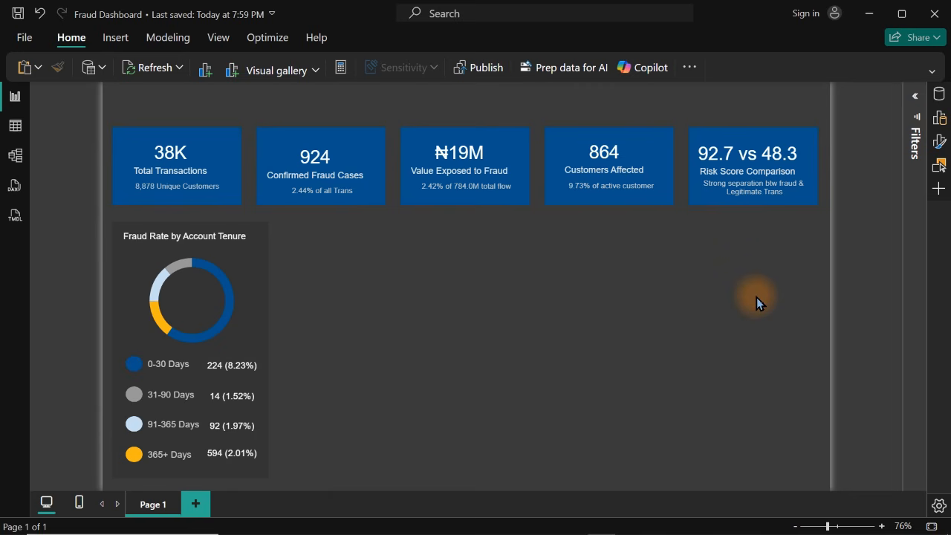
Duplicate the dark background panel of the tenure section, place the copy directly beside it and widen it
left_click(266, 271)
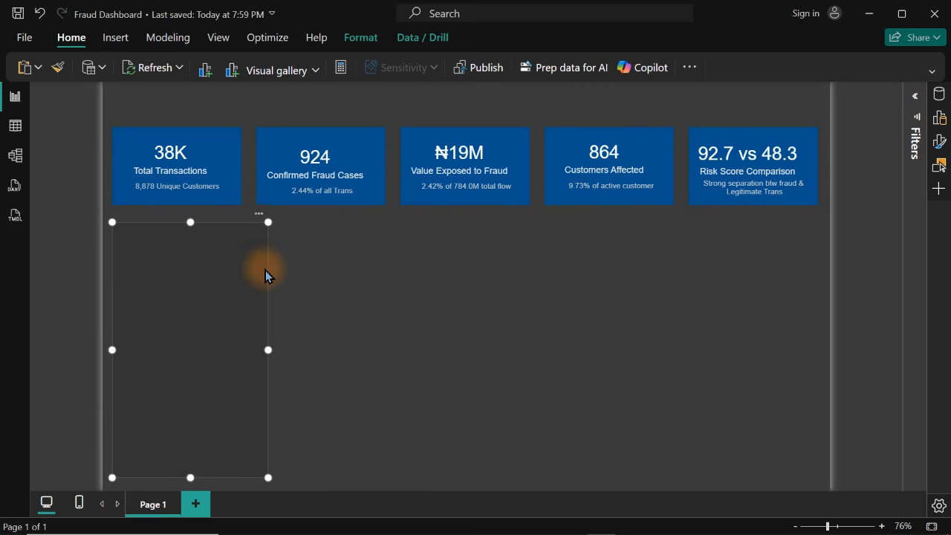
left_click_drag(233, 293, 392, 288)
left_click_drag(436, 348, 509, 355)
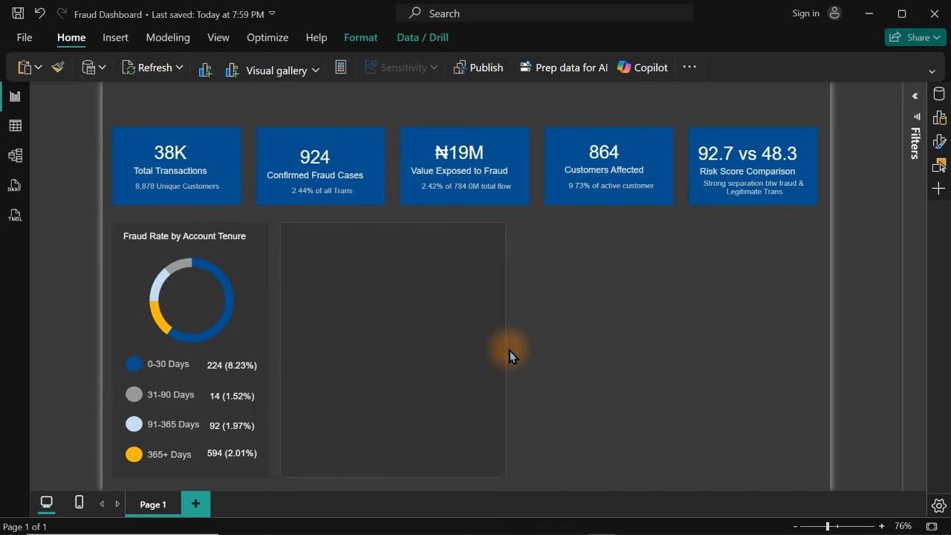
left_click(654, 341)
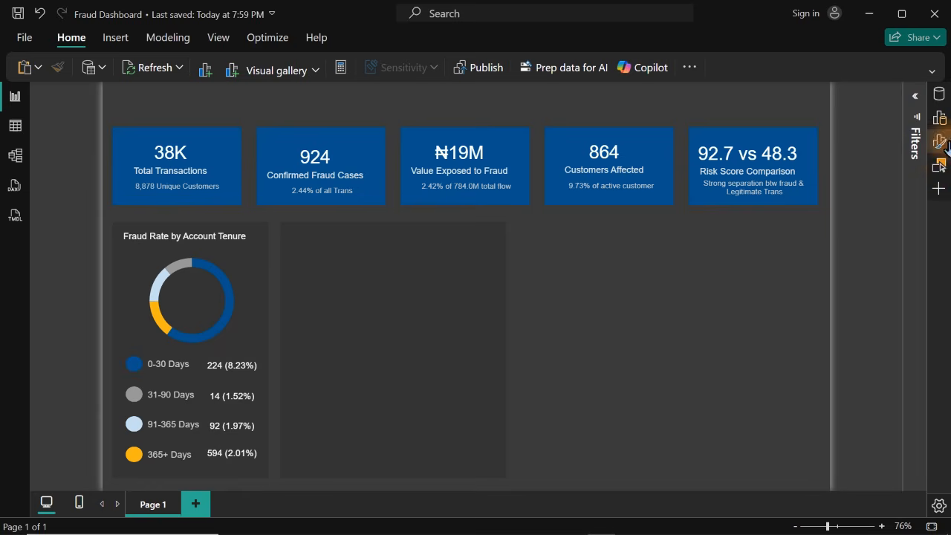
Unhide the monthly Total Transactions combo chart and the Fraud Rate % by channel bar chart
left_click(940, 165)
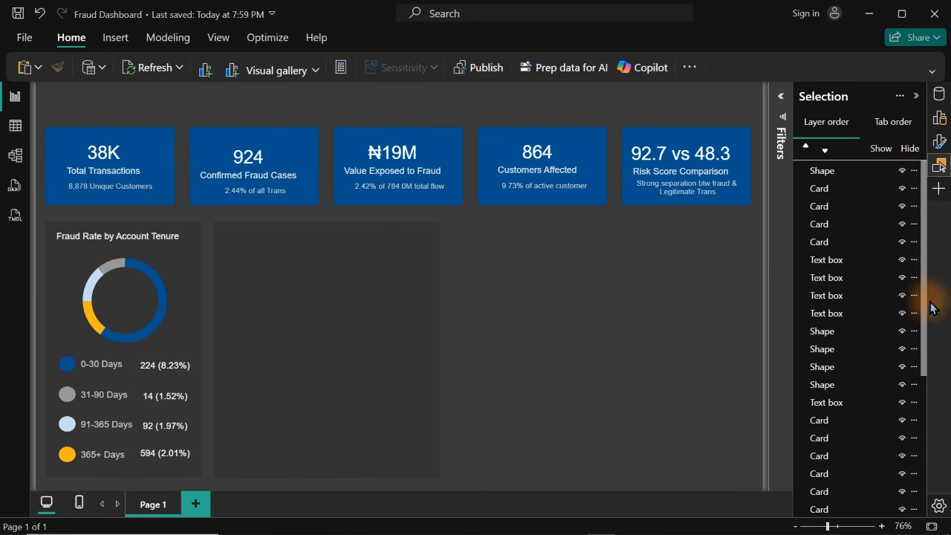
left_click_drag(926, 292, 920, 451)
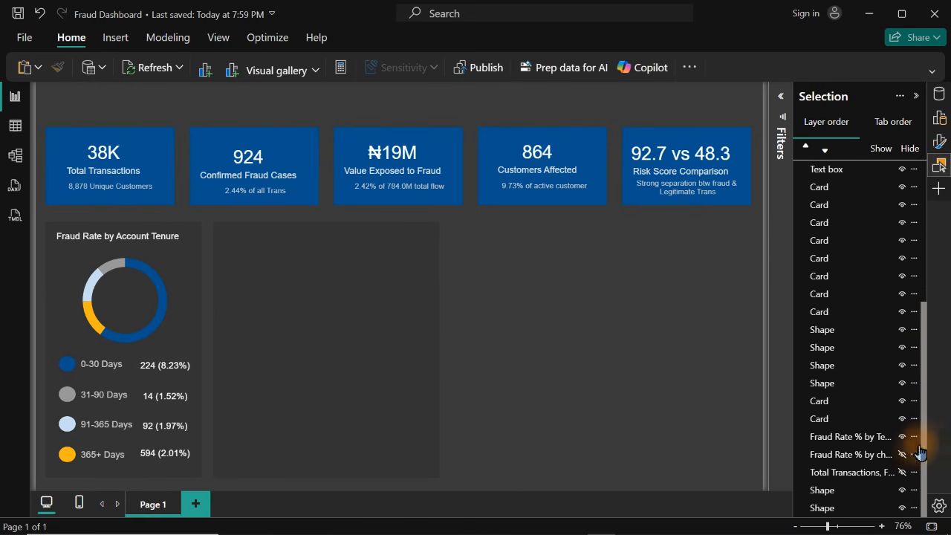
left_click(901, 472)
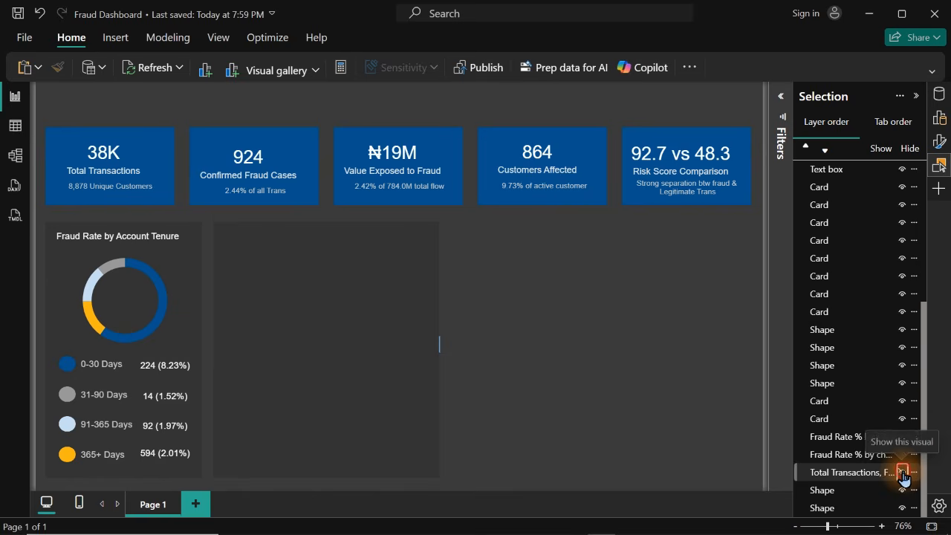
left_click(902, 472)
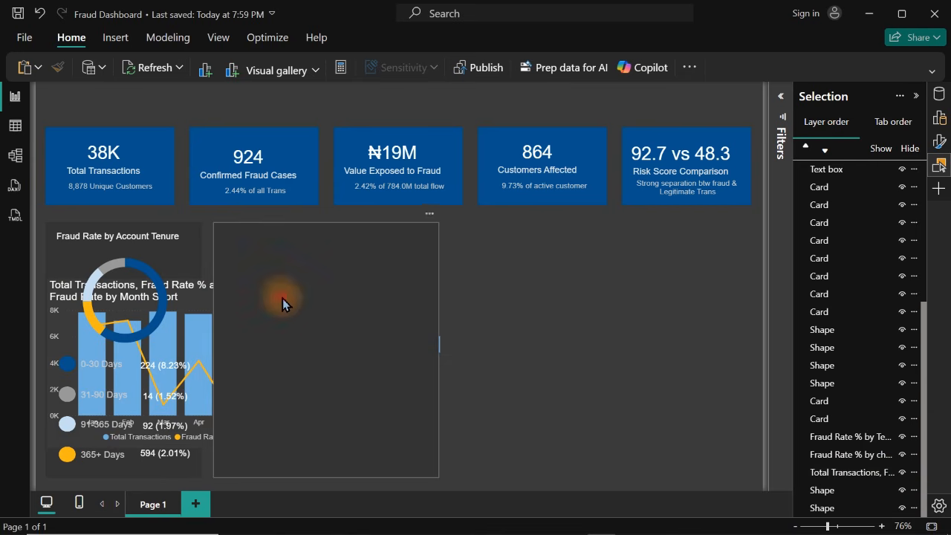
Spread out the overlapping visuals, shifting the blank panel and monthly combo chart and moving the Fraud Rate % by channel chart to the page's upper-right corner
left_click(494, 316)
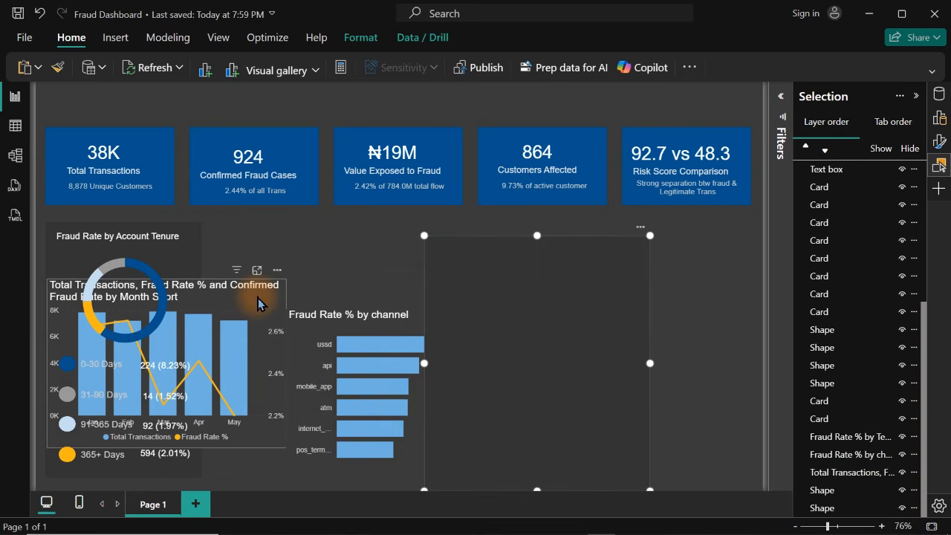
left_click_drag(258, 302, 366, 247)
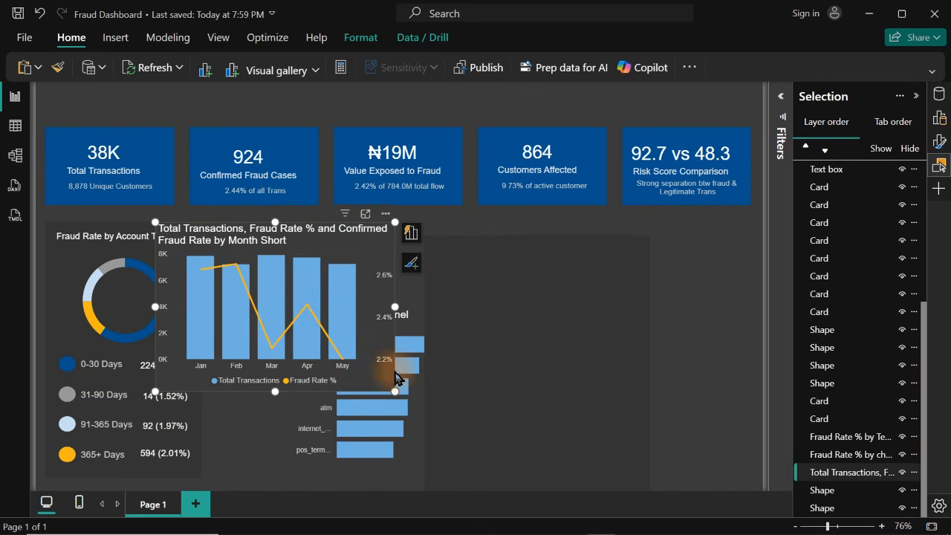
left_click_drag(414, 460, 702, 144)
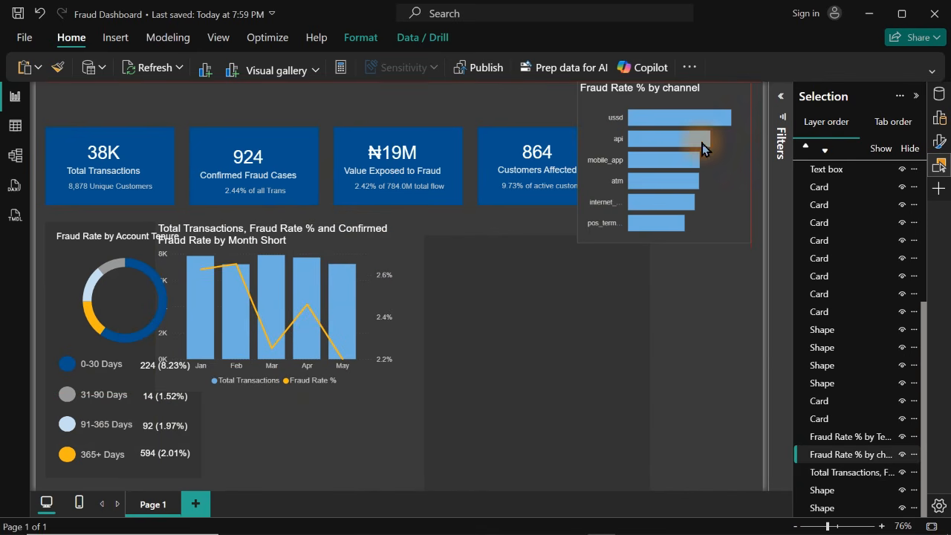
left_click_drag(545, 331, 497, 335)
Bring the monthly Total Transactions combo chart in front of the blank panel
left_click(295, 252)
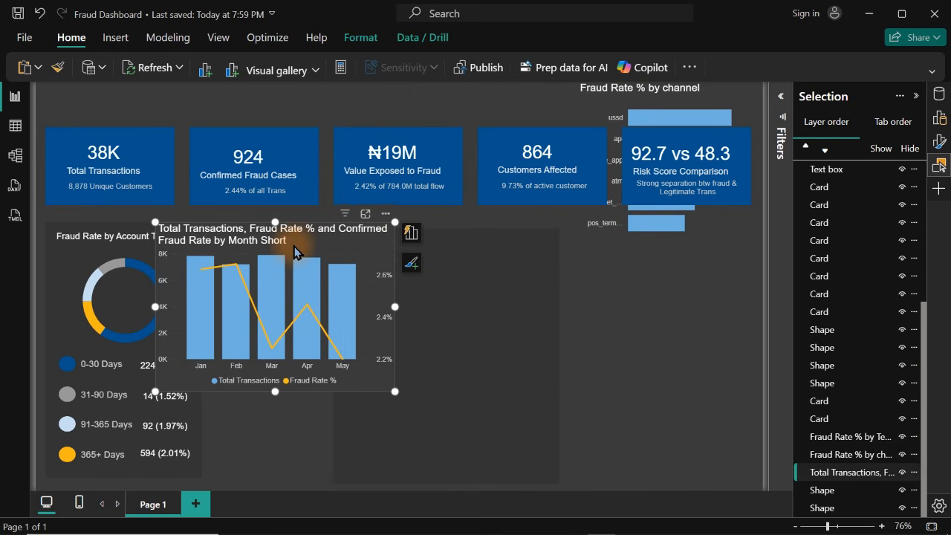
left_click(370, 37)
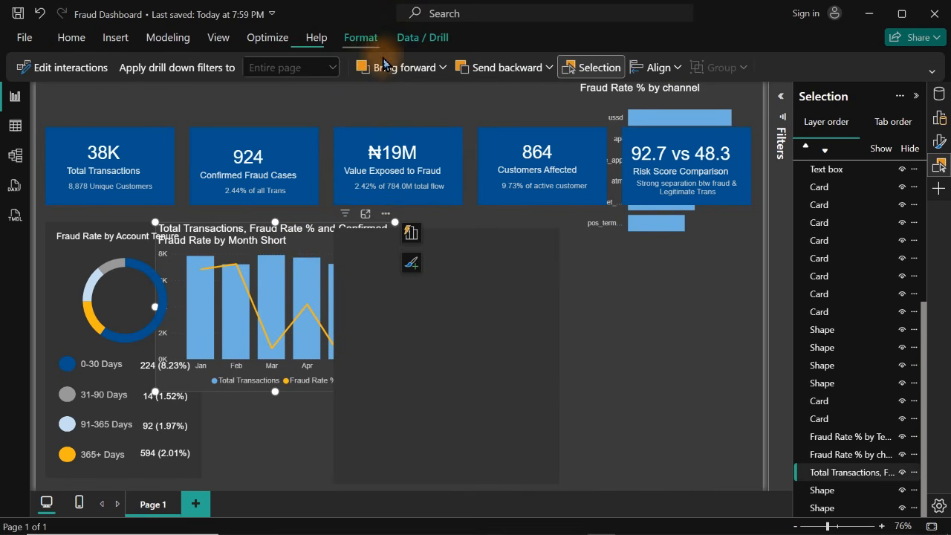
left_click(443, 67)
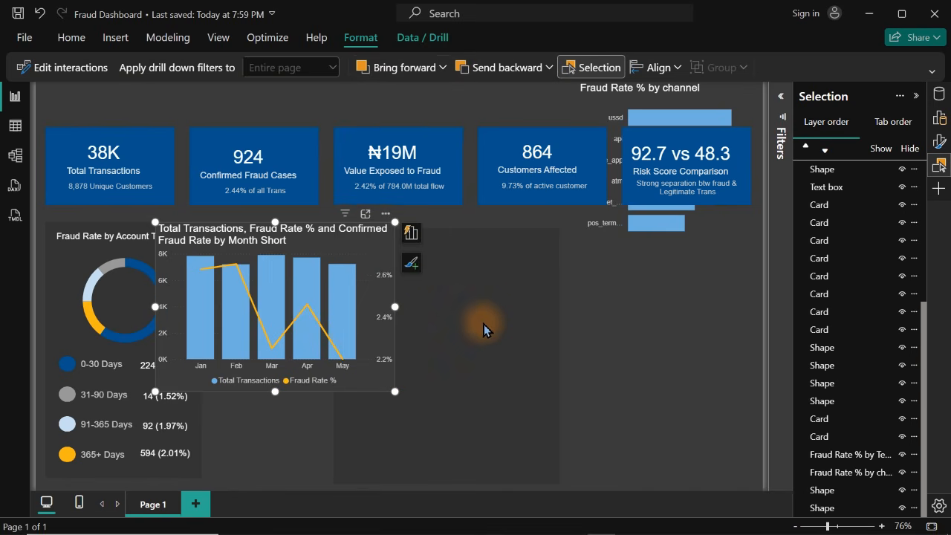
Move the monthly combo chart clear of the panels and realign the blank panel beside the Fraud Rate by Account Tenure panel
left_click_drag(483, 324, 404, 331)
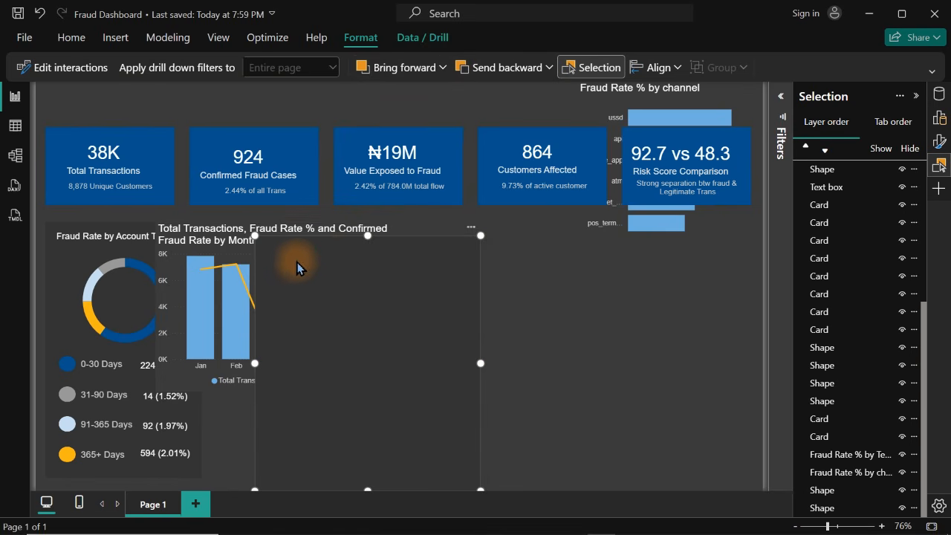
left_click(207, 240)
left_click_drag(207, 240, 540, 285)
left_click(377, 324)
left_click_drag(377, 320, 337, 307)
left_click_drag(338, 308, 337, 305)
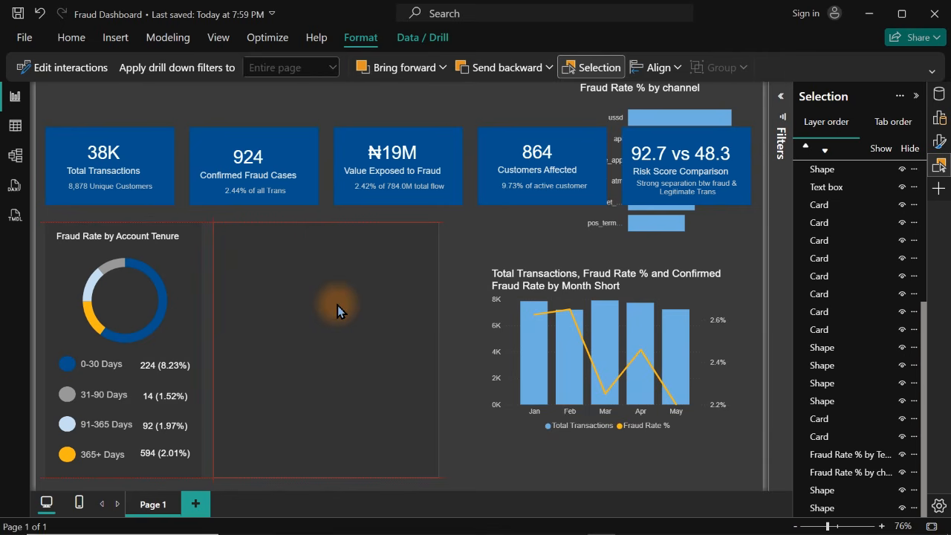
left_click_drag(338, 306, 337, 305)
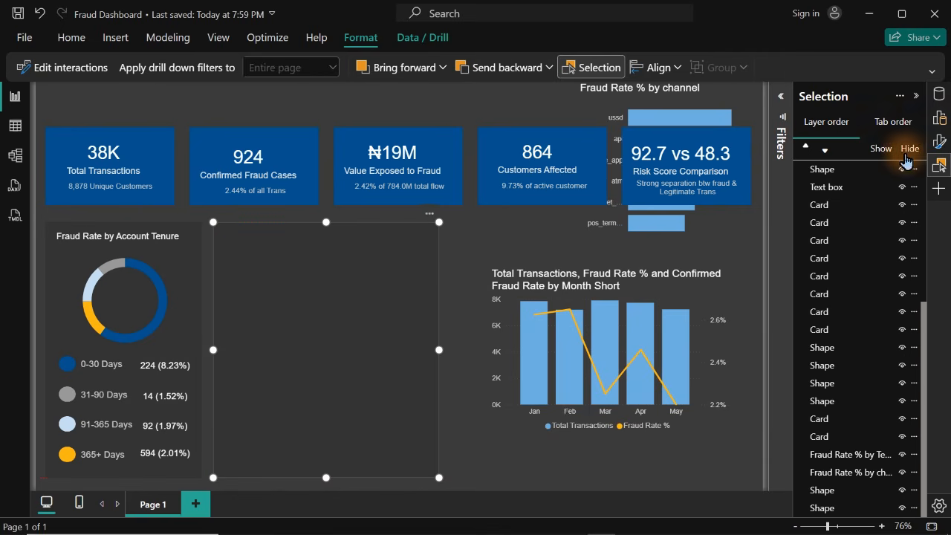
Move the monthly combo chart onto the blank panel beside Fraud Rate by Account Tenure and reduce its height slightly
left_click(940, 167)
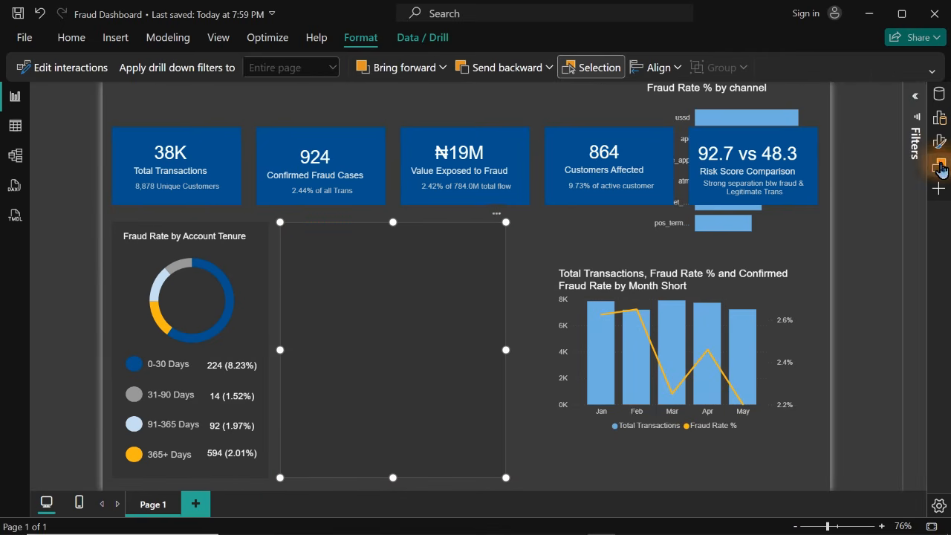
left_click_drag(600, 291, 435, 256)
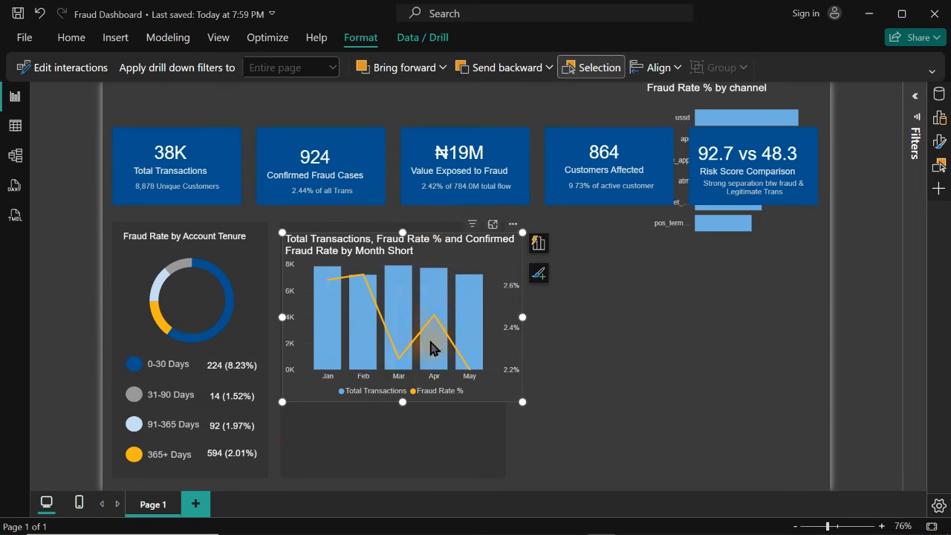
left_click_drag(402, 402, 403, 393)
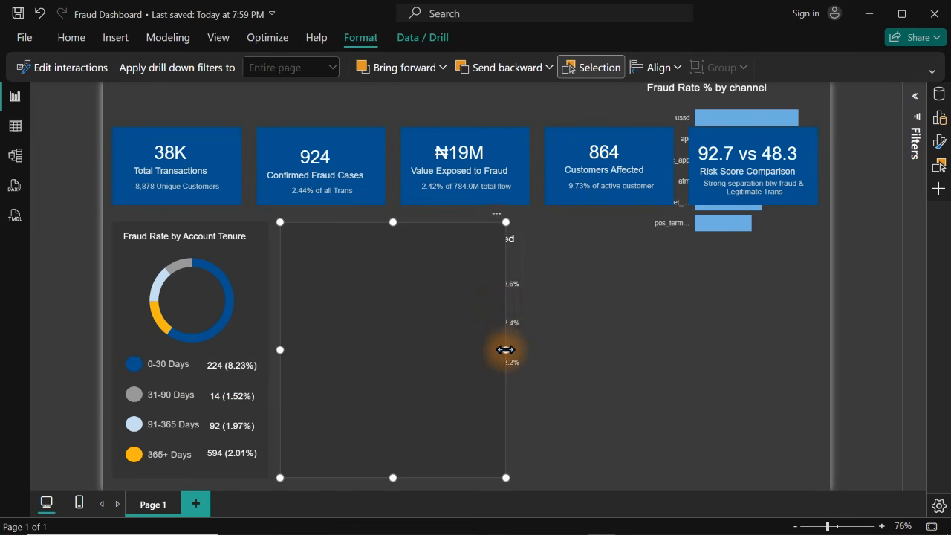
Widen the blank panel toward the page's right side, and widen the monthly combo chart to nearly fill the panel's width
left_click_drag(504, 348, 558, 352)
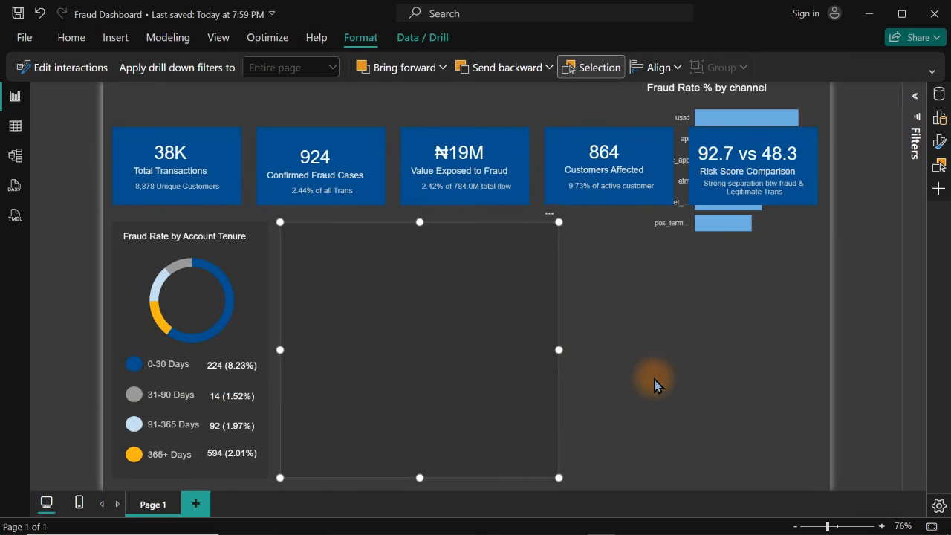
left_click(654, 380)
left_click(517, 388)
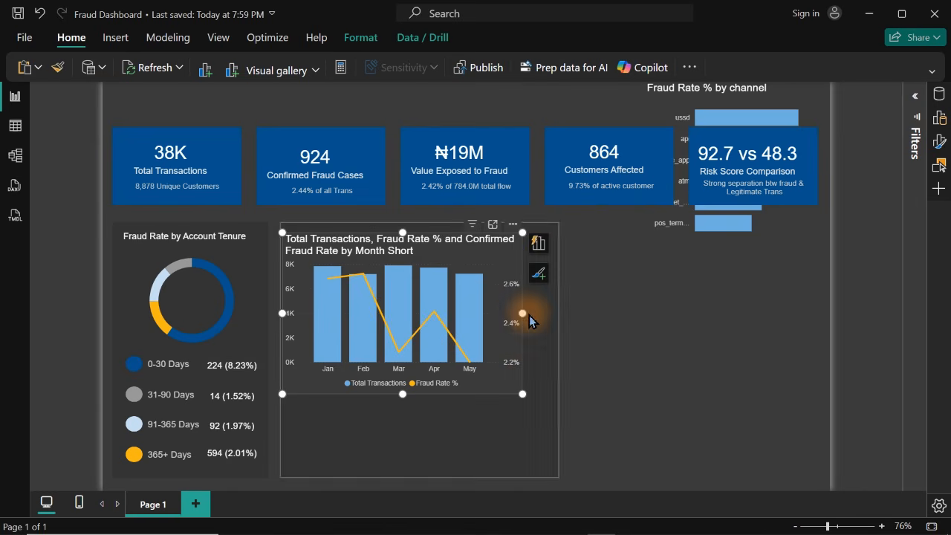
left_click_drag(529, 315, 547, 318)
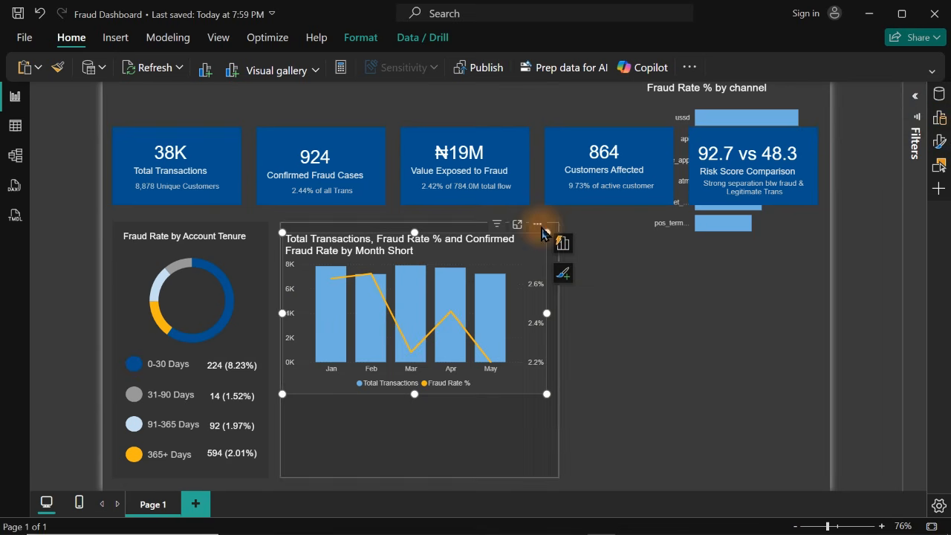
Replace the monthly combo chart's title text with a new title starting with "Monthly"
left_click(939, 141)
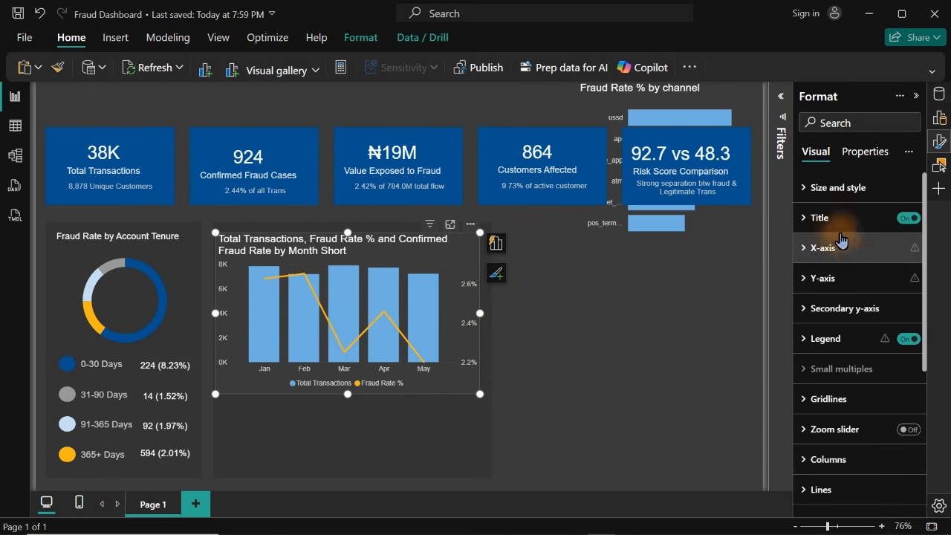
left_click(837, 233)
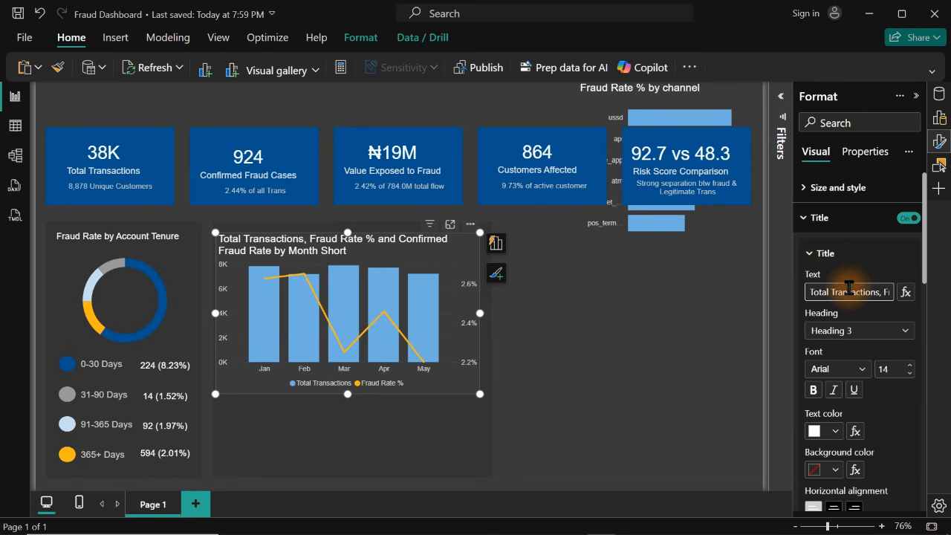
left_click(849, 290)
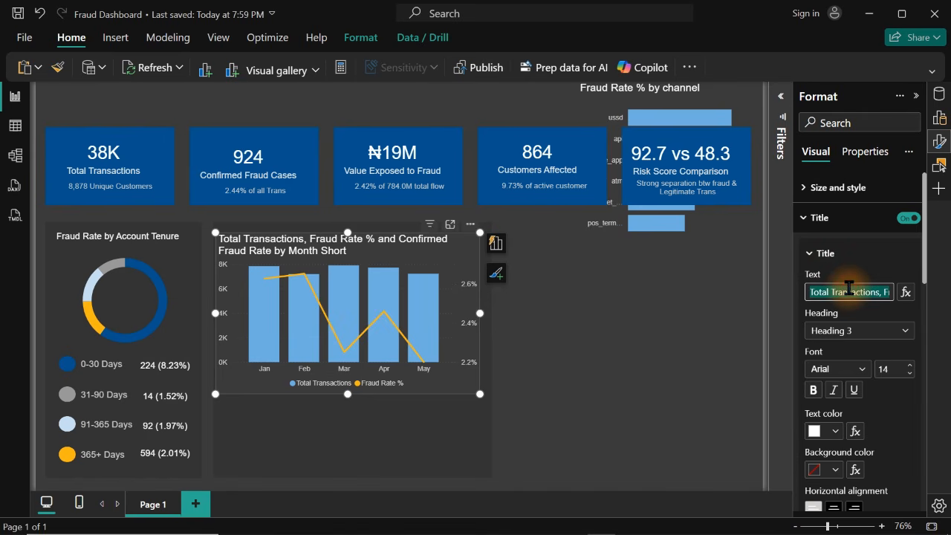
type("Monthly Transaction volume vs Fraud Rate")
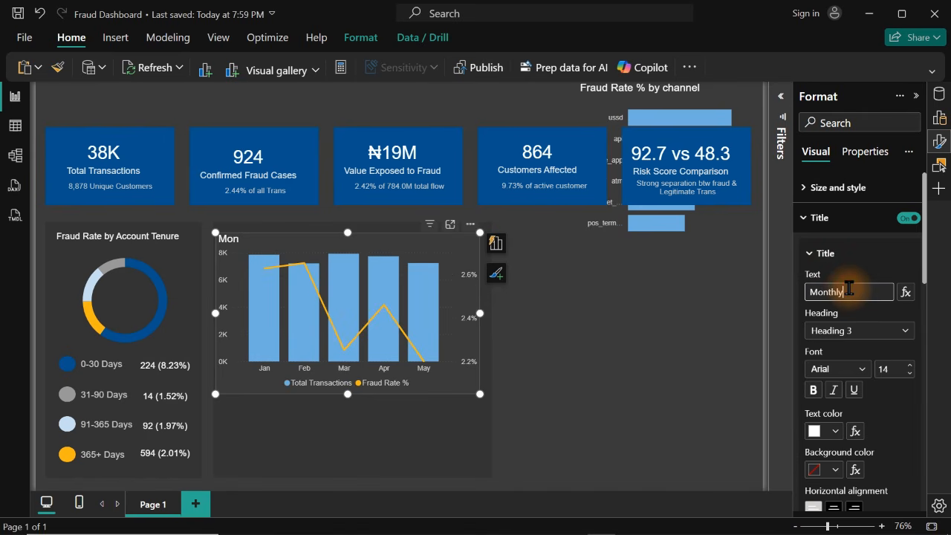
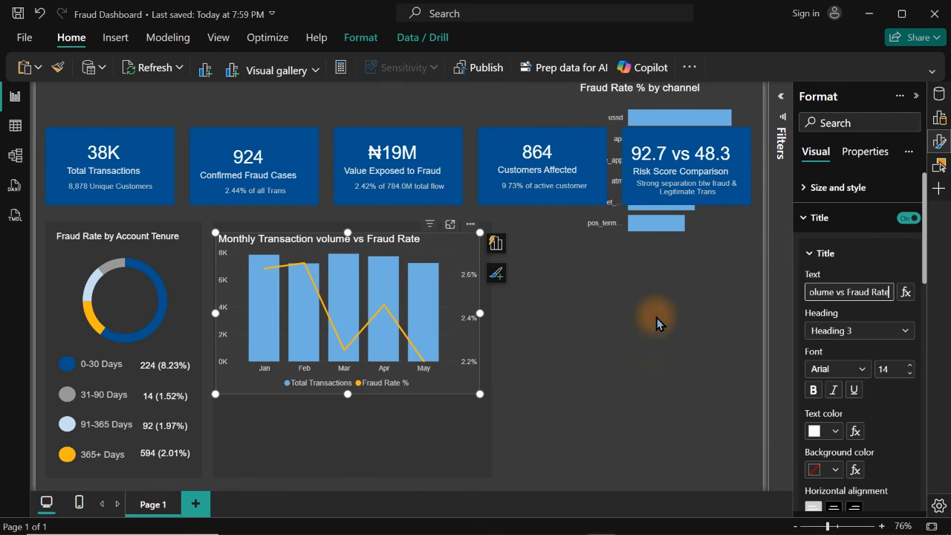
Set the monthly combo chart's title font size to 12
left_click(888, 370)
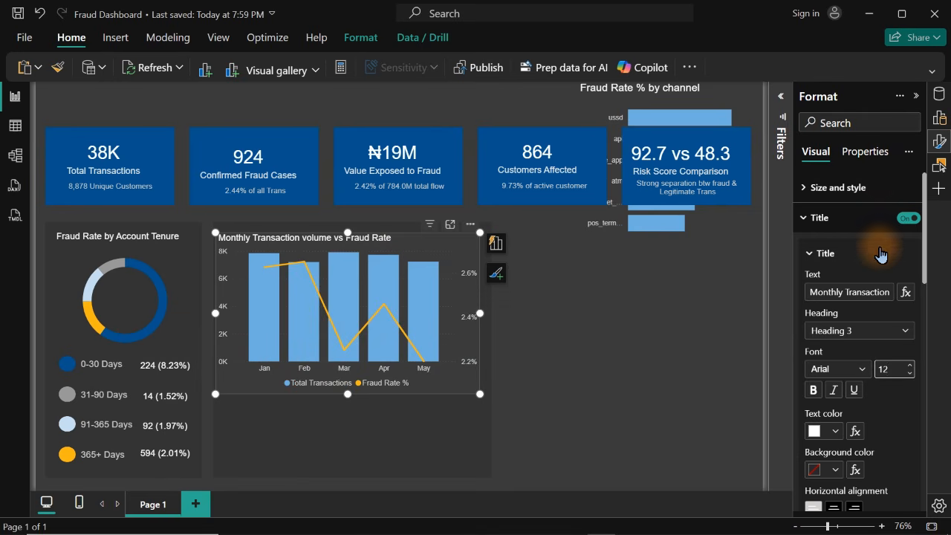
left_click(941, 147)
left_click(941, 152)
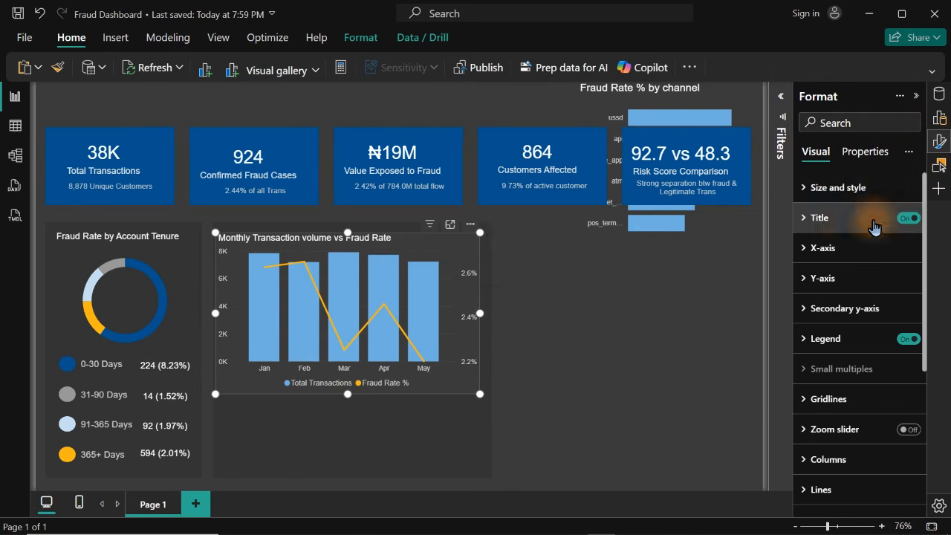
Check the monthly combo chart's size and position settings, and view the chart in focus mode before returning to the report
left_click(837, 195)
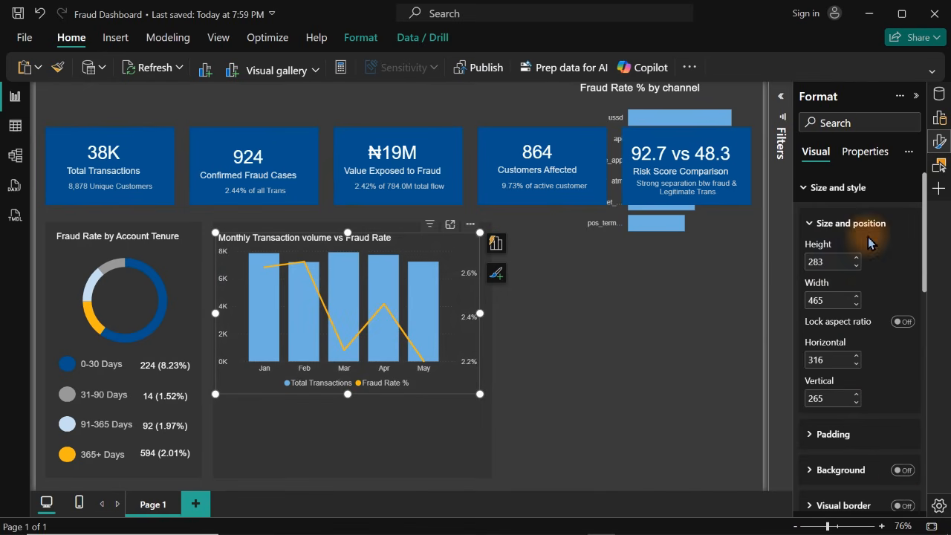
left_click(843, 201)
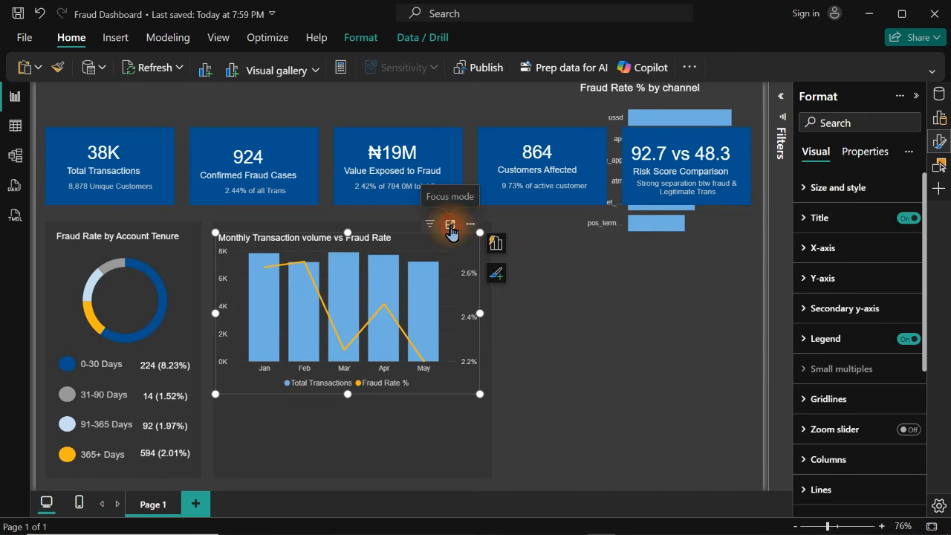
left_click(450, 225)
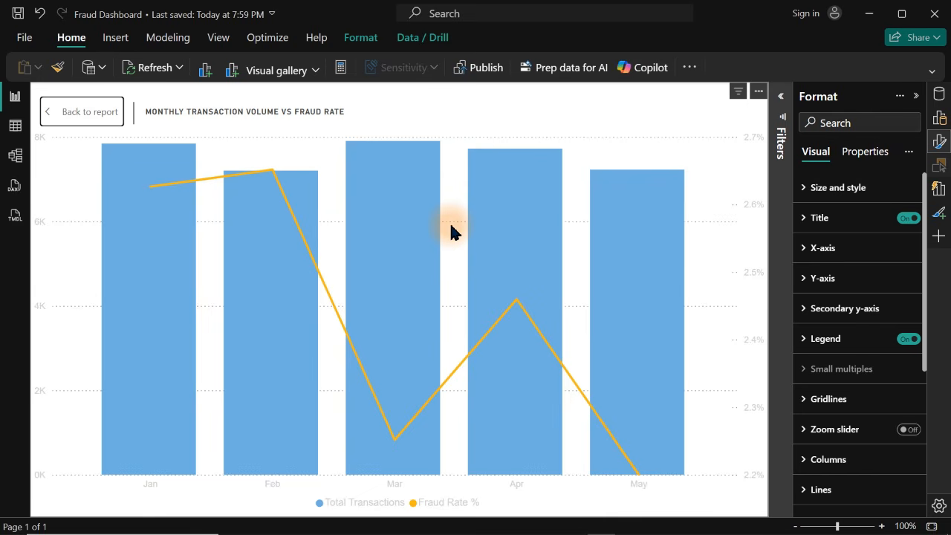
left_click(70, 113)
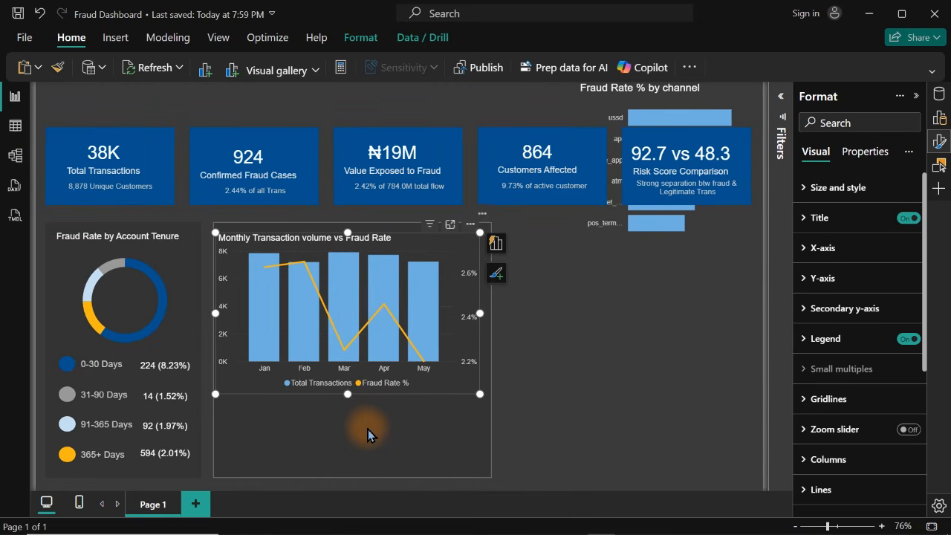
Look up the hex code of the fill color used by the panel behind the monthly combo chart
left_click(368, 435)
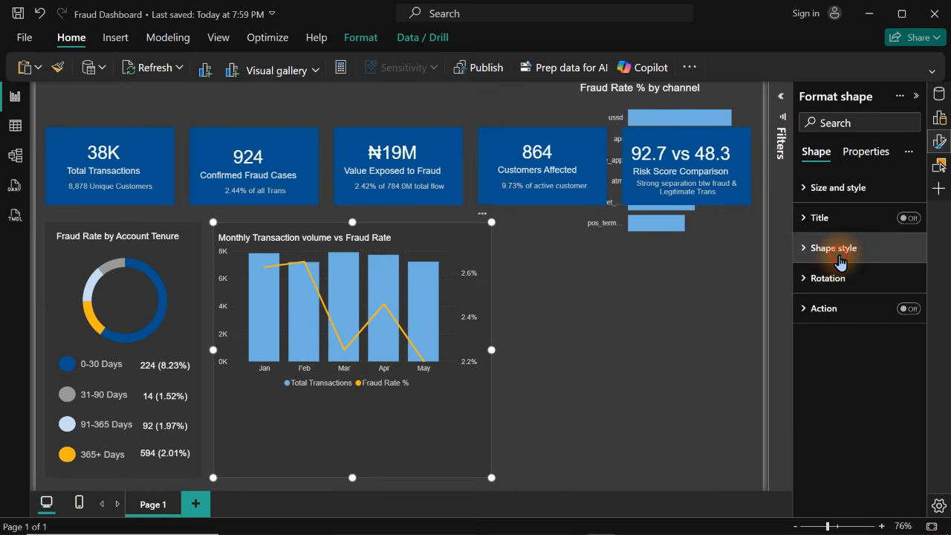
left_click(840, 253)
left_click(831, 399)
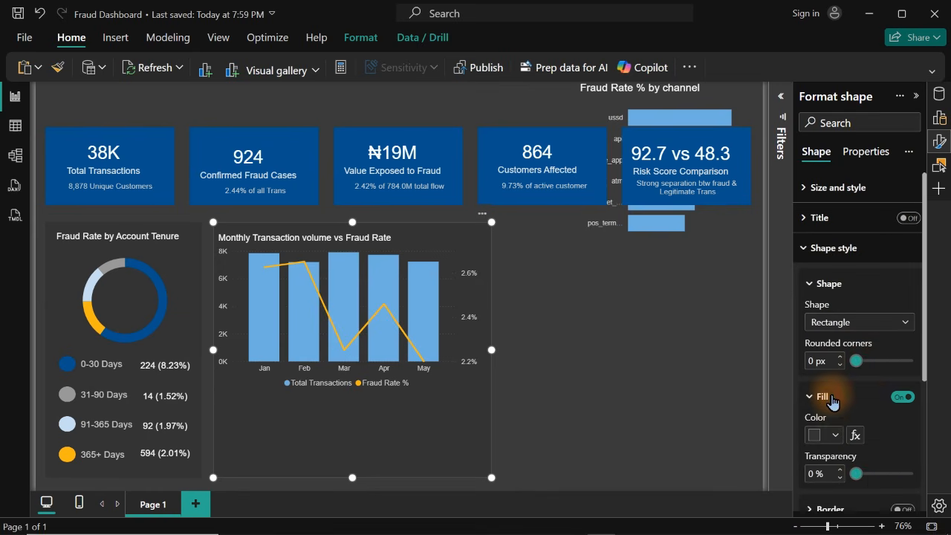
left_click(825, 434)
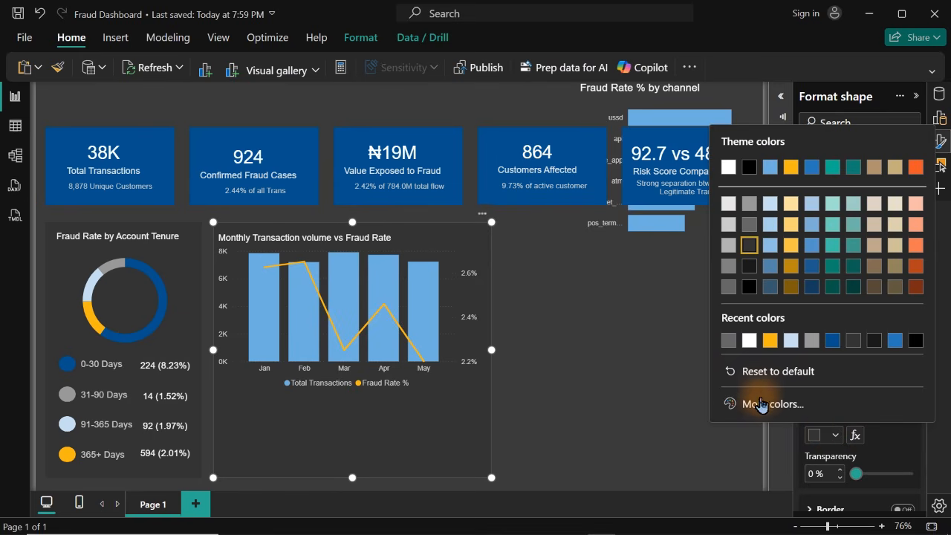
left_click(762, 405)
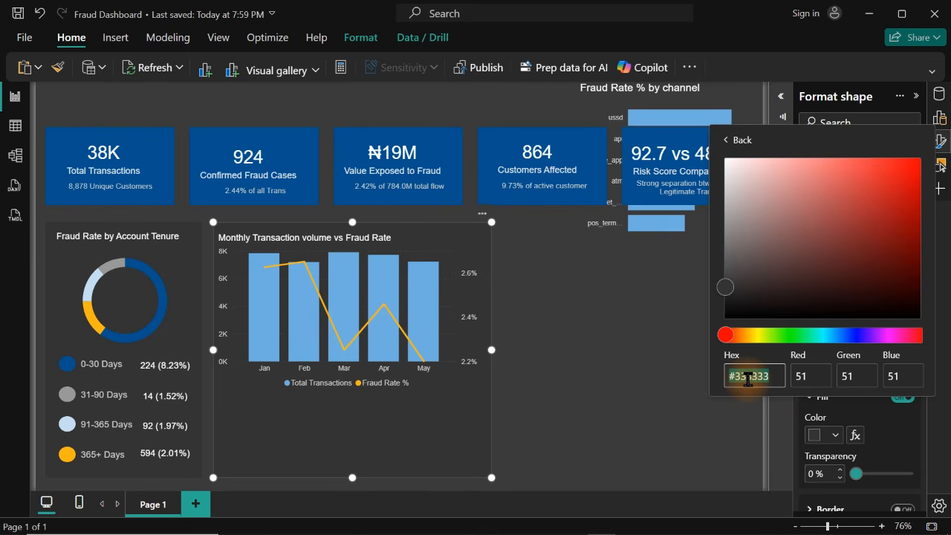
left_click(694, 450)
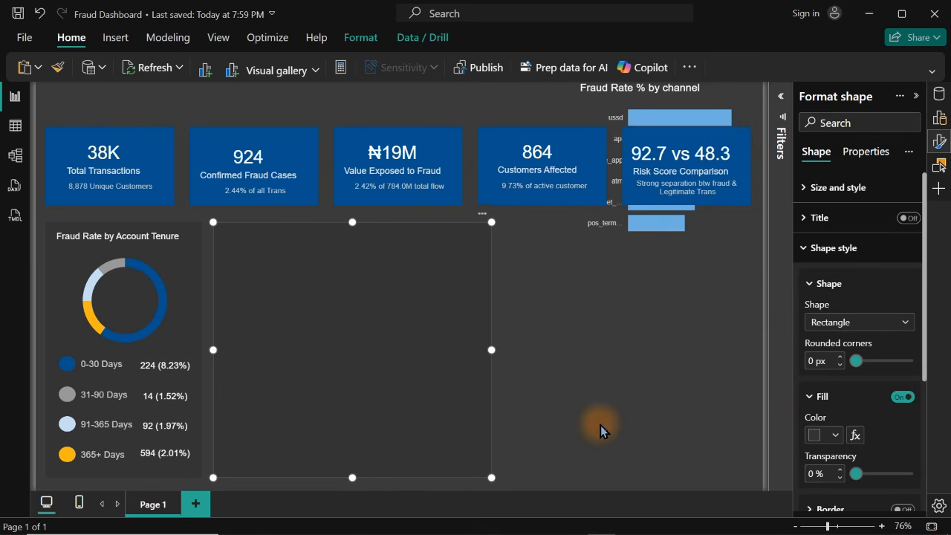
left_click(593, 366)
Turn on the monthly combo chart's background and color it Black, 20% lighter, to match the panel
left_click(434, 240)
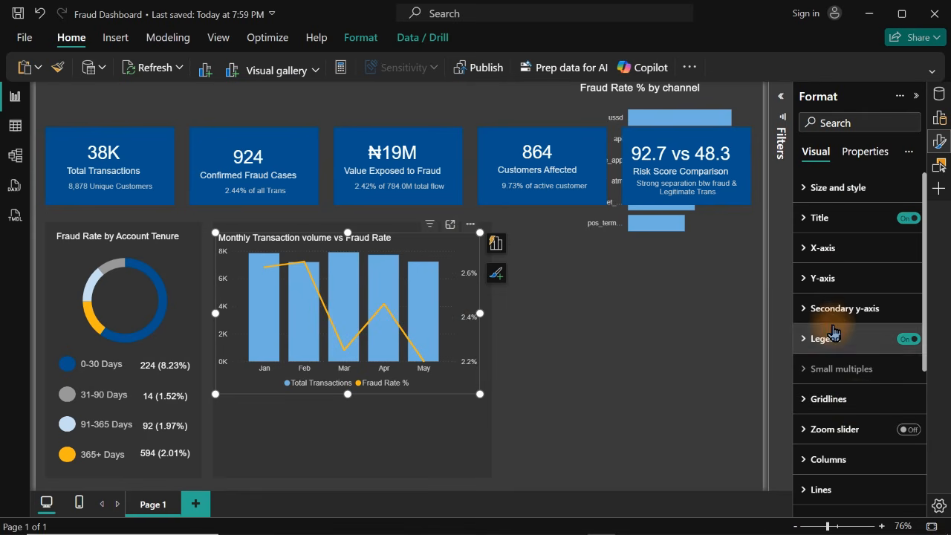
left_click(824, 187)
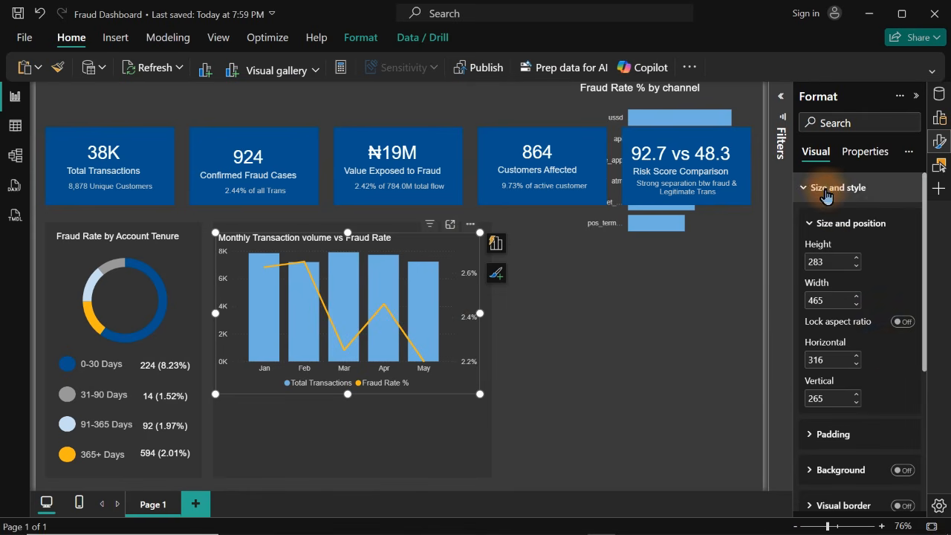
left_click(902, 470)
left_click(855, 475)
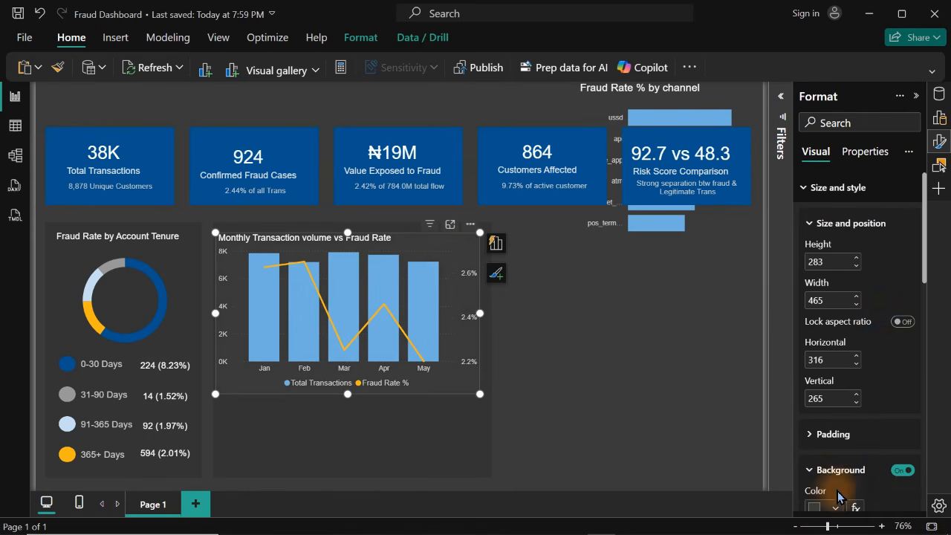
left_click(825, 508)
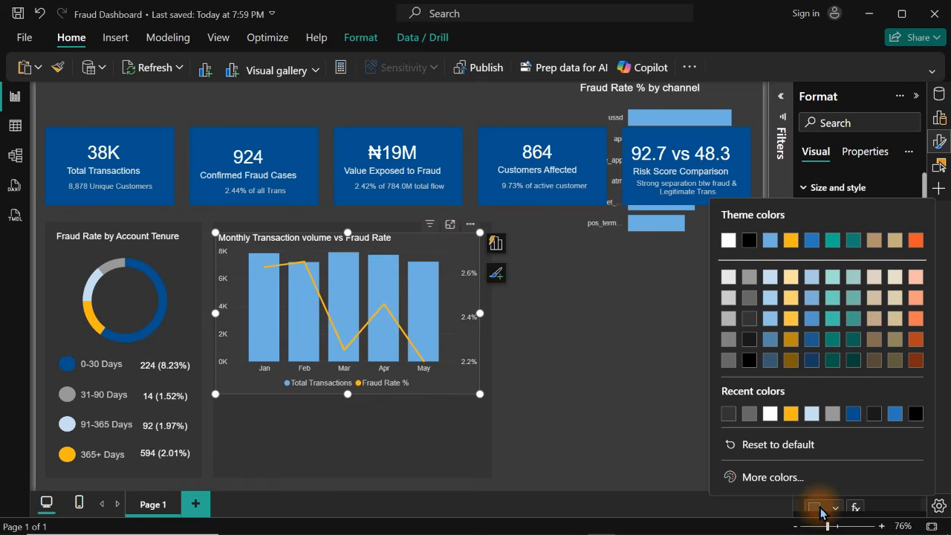
left_click(730, 416)
left_click(586, 338)
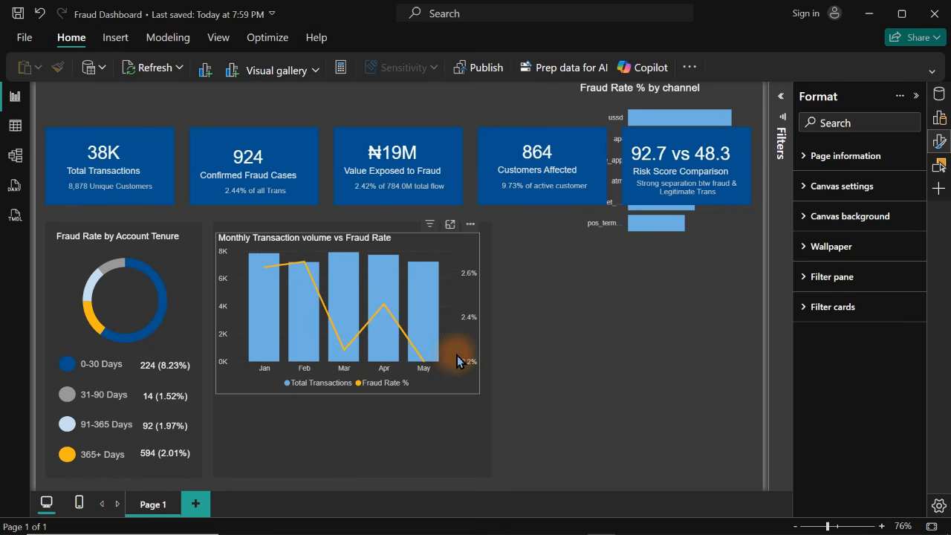
Pull in the monthly combo chart's left edge, making it 455 wide at horizontal position 326
left_click(248, 337)
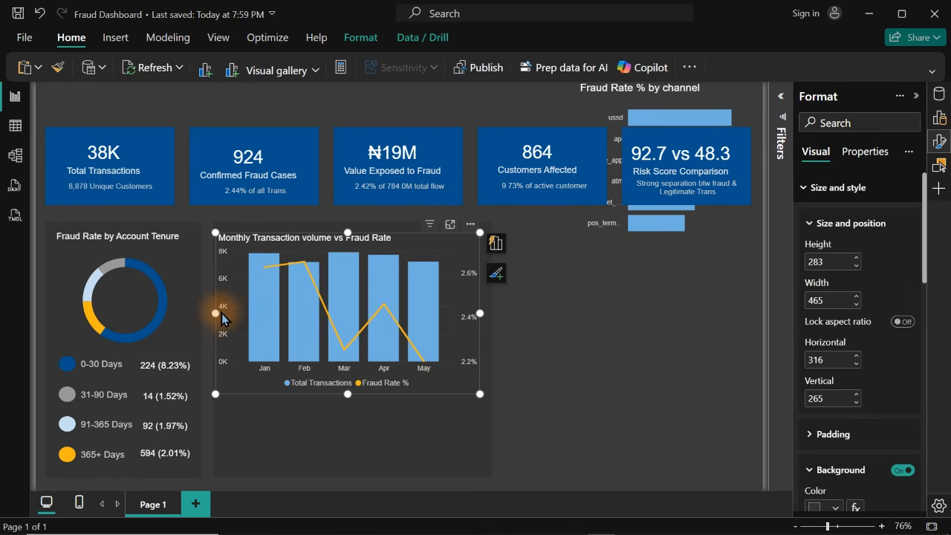
left_click_drag(216, 313, 221, 313)
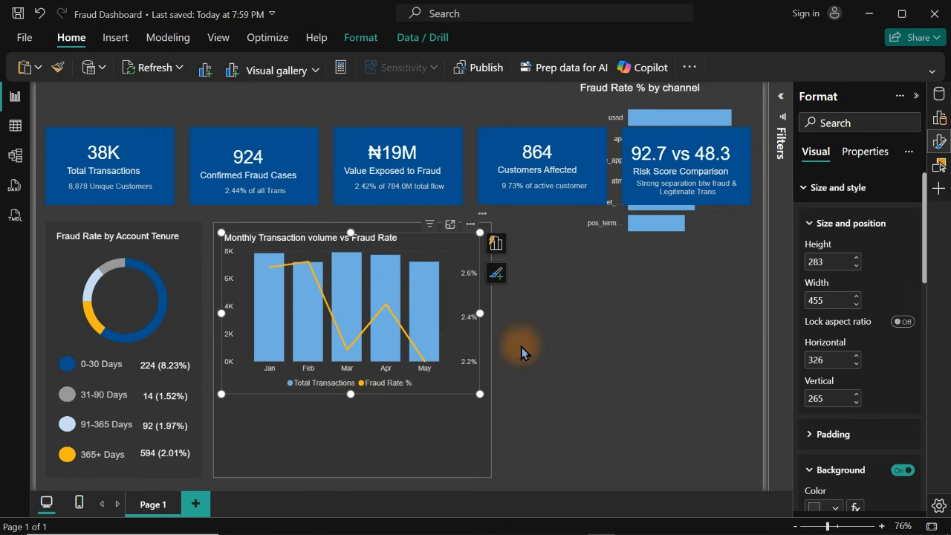
left_click(540, 355)
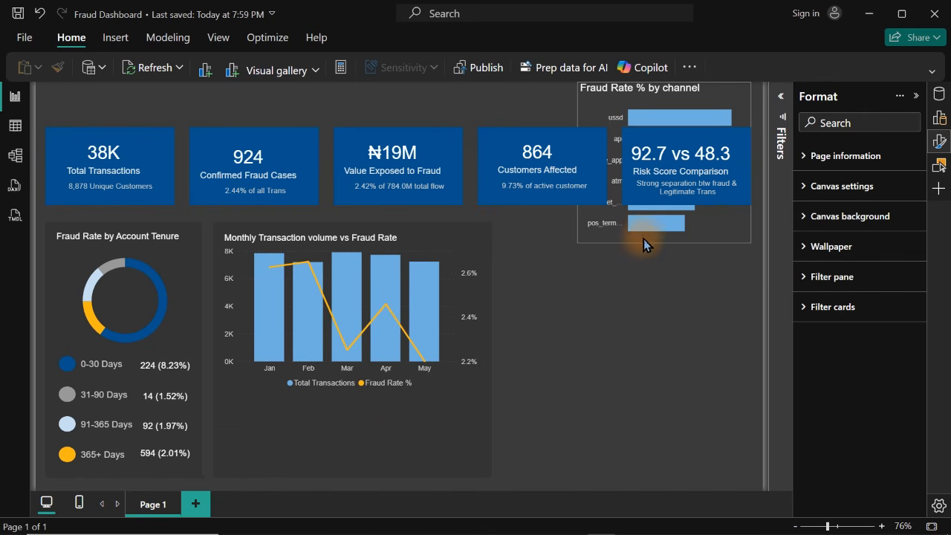
Duplicate the monthly chart's panel, place the copy beside it, and fit it to 438 wide at horizontal position 822
left_click(408, 429)
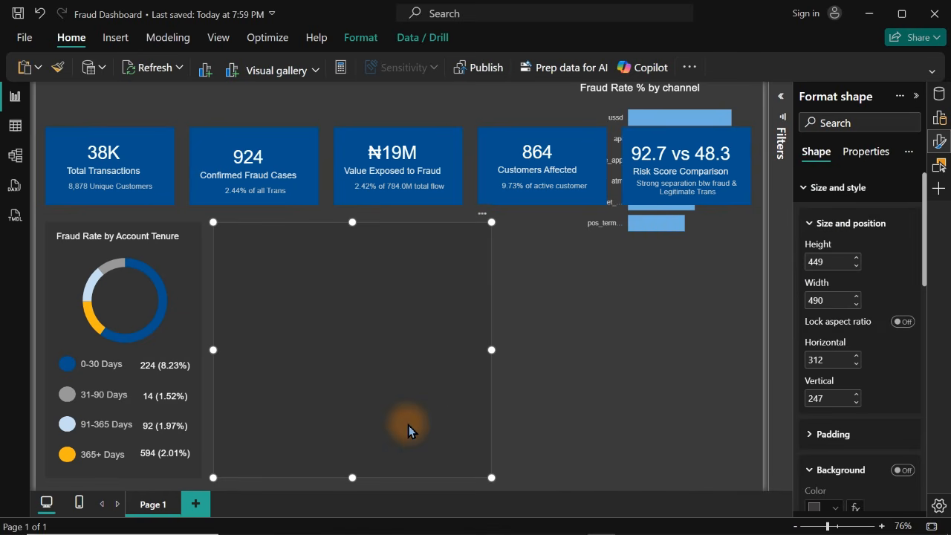
left_click_drag(408, 429, 708, 421)
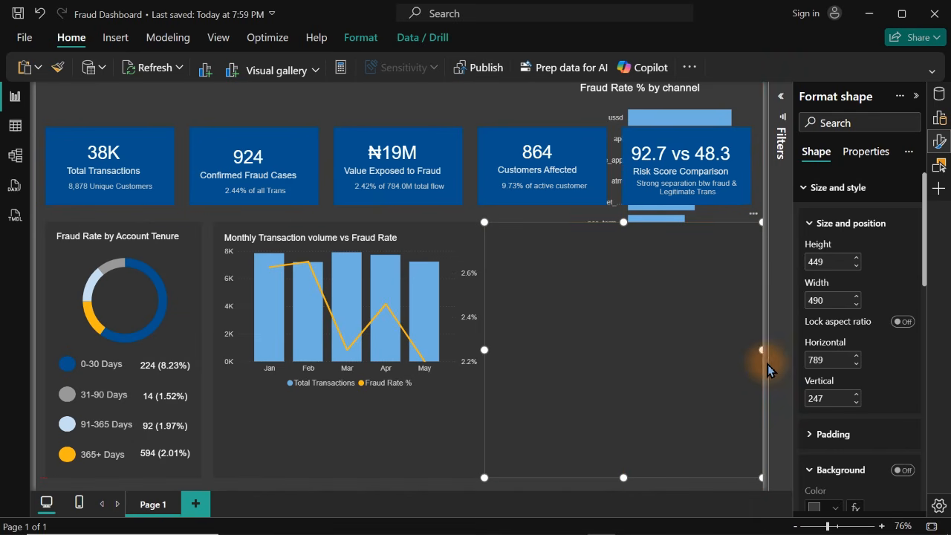
left_click_drag(760, 348, 751, 350)
left_click_drag(480, 350, 503, 363)
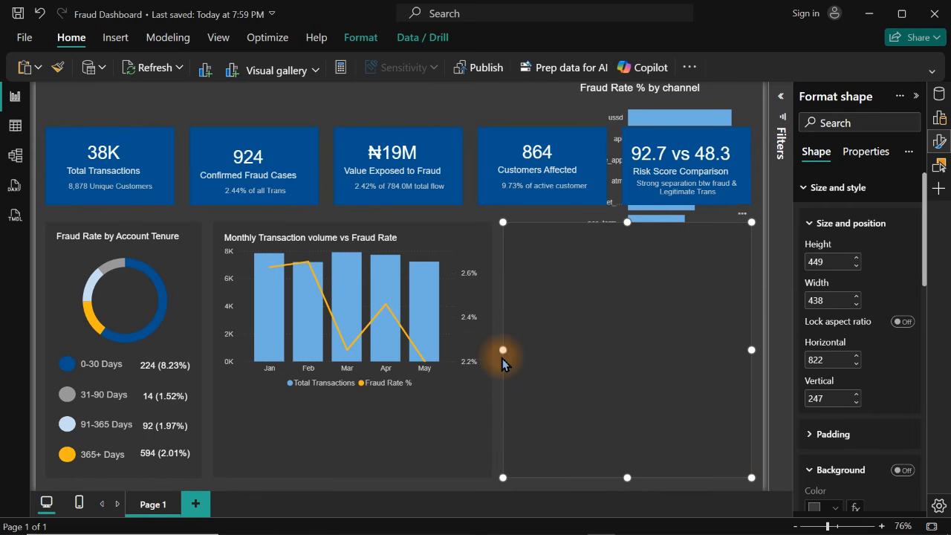
Move the Fraud Rate % by channel chart onto the new panel and increase its height to 317
left_click(637, 90)
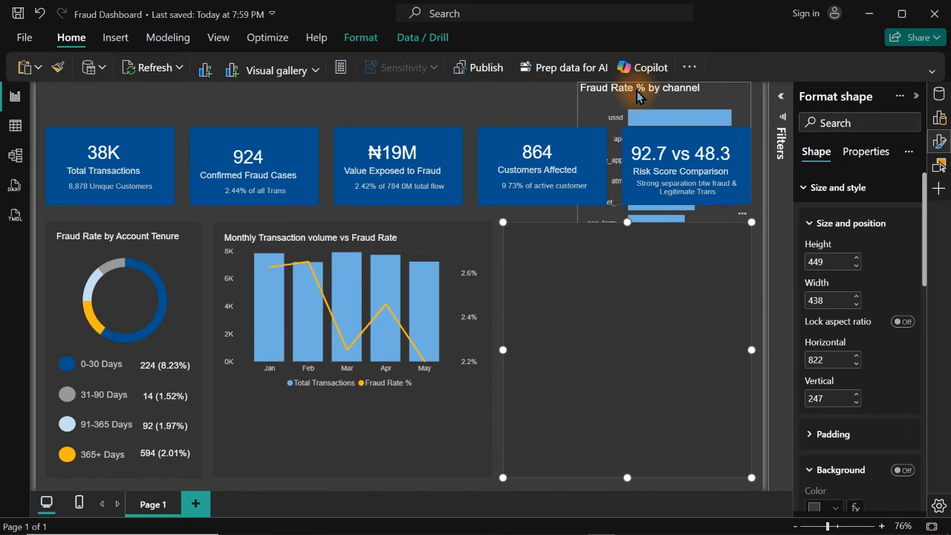
left_click_drag(637, 95, 571, 251)
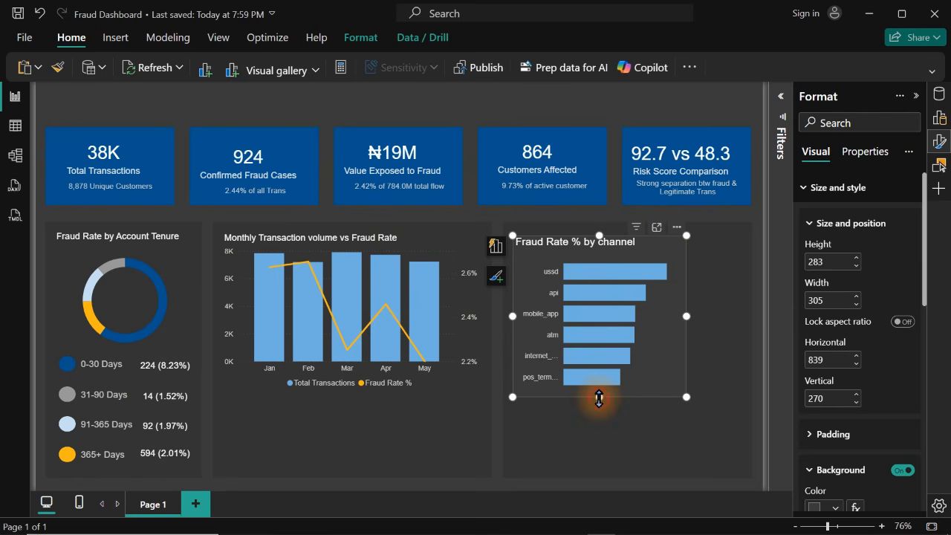
left_click_drag(599, 399, 599, 418)
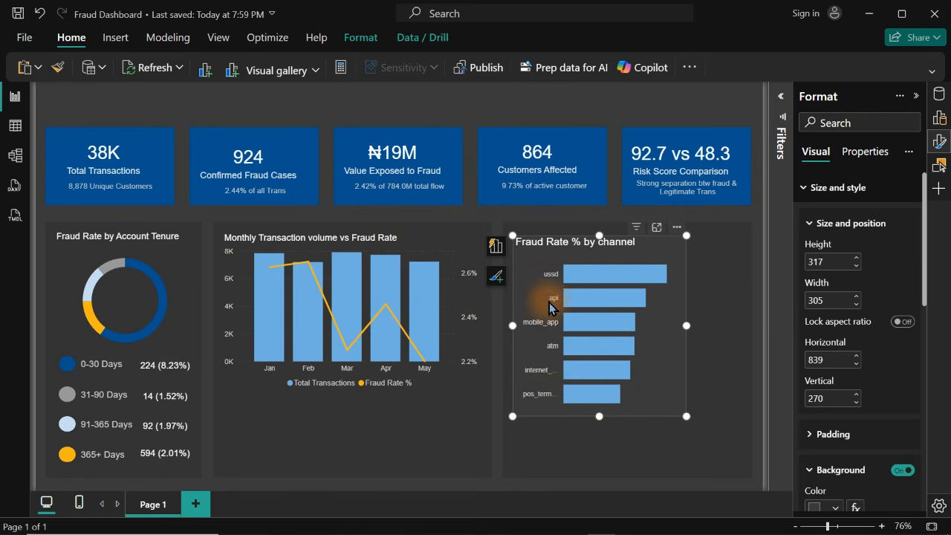
left_click(719, 298)
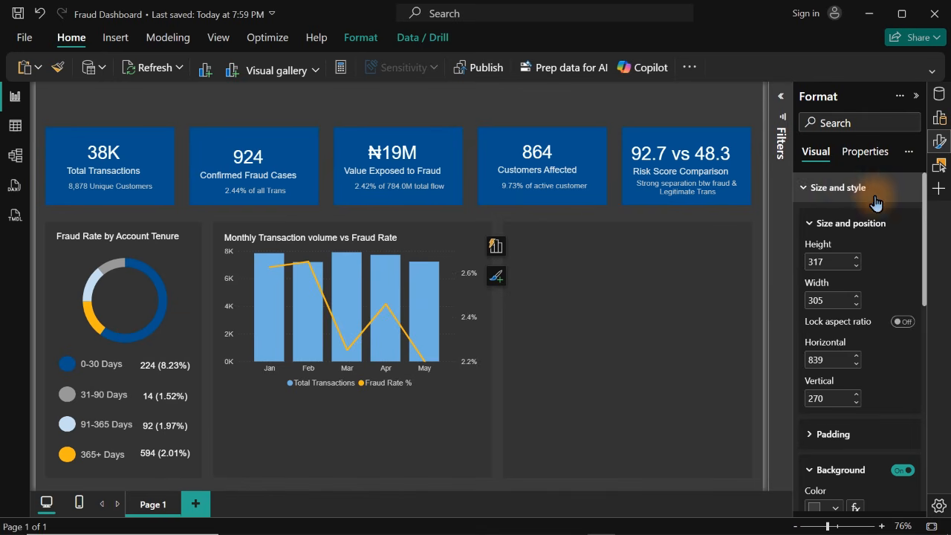
left_click(874, 197)
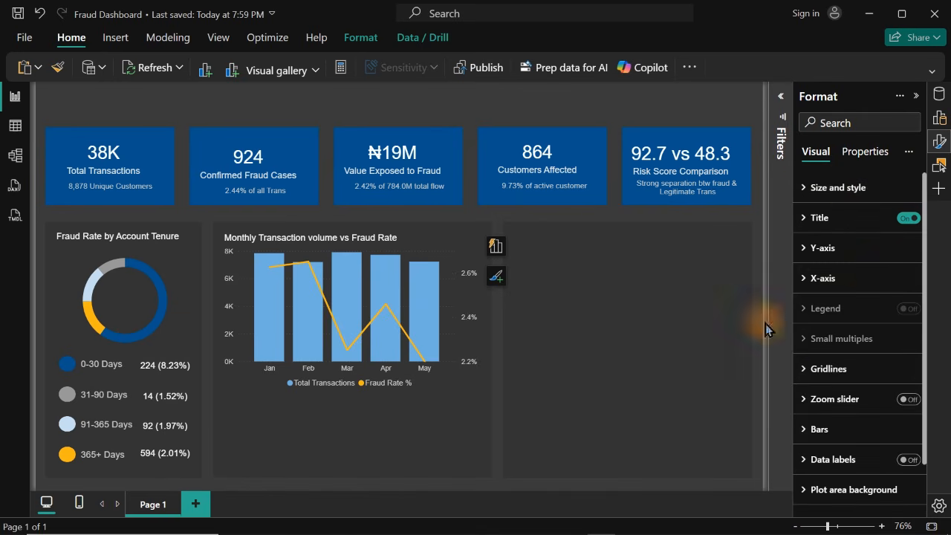
Examine the bring forward and send backward layering options for the panel behind the channel chart
left_click(601, 98)
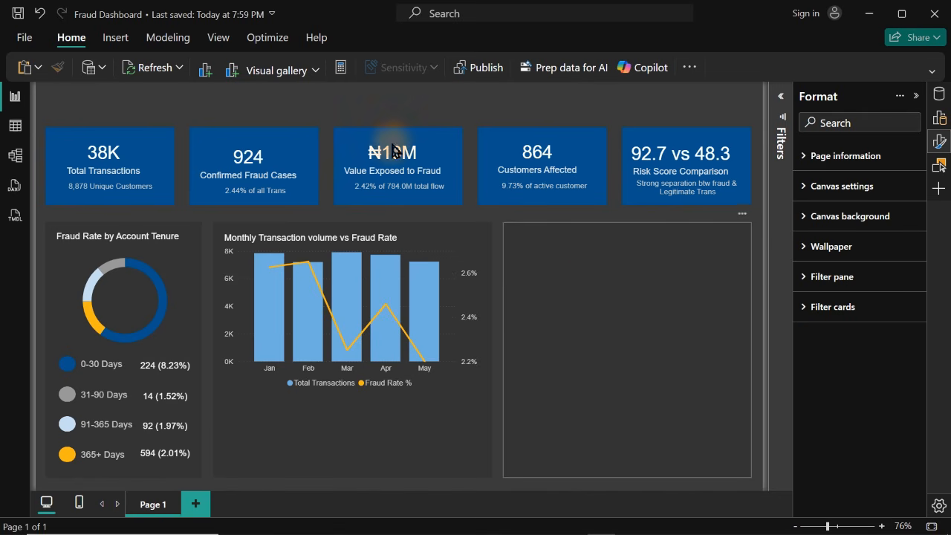
left_click(361, 37)
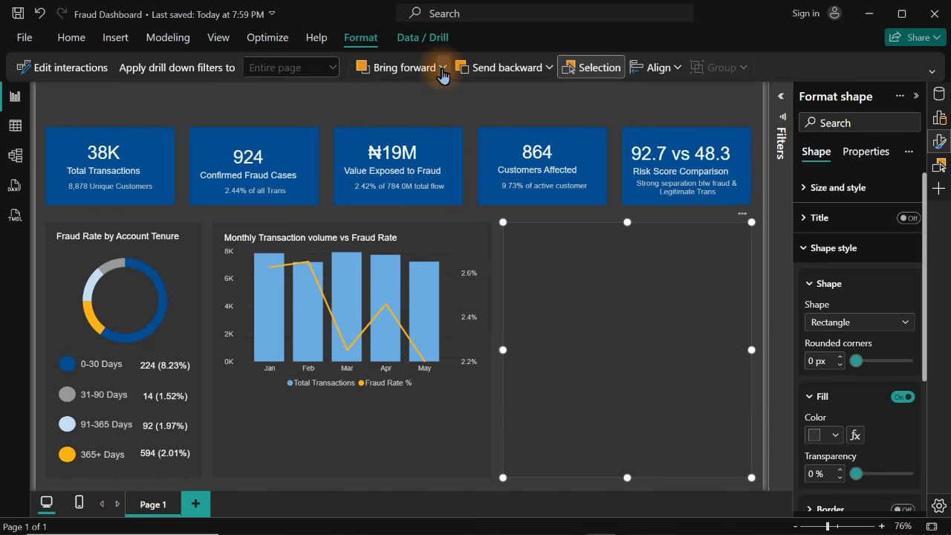
left_click(442, 68)
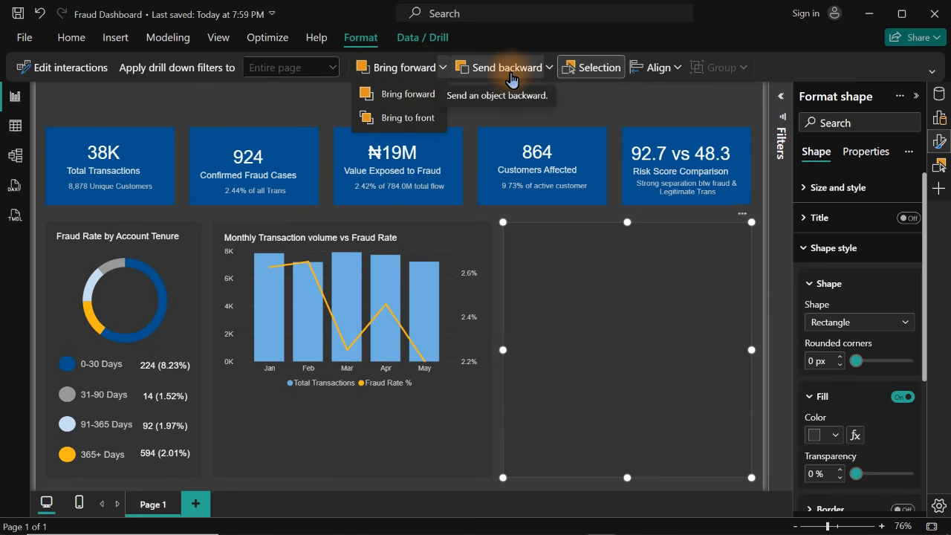
left_click(548, 69)
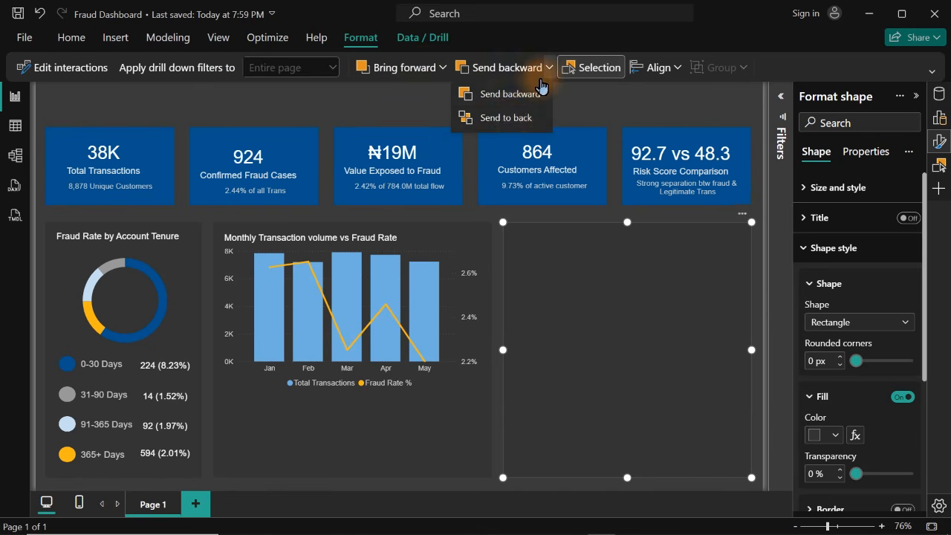
left_click(603, 103)
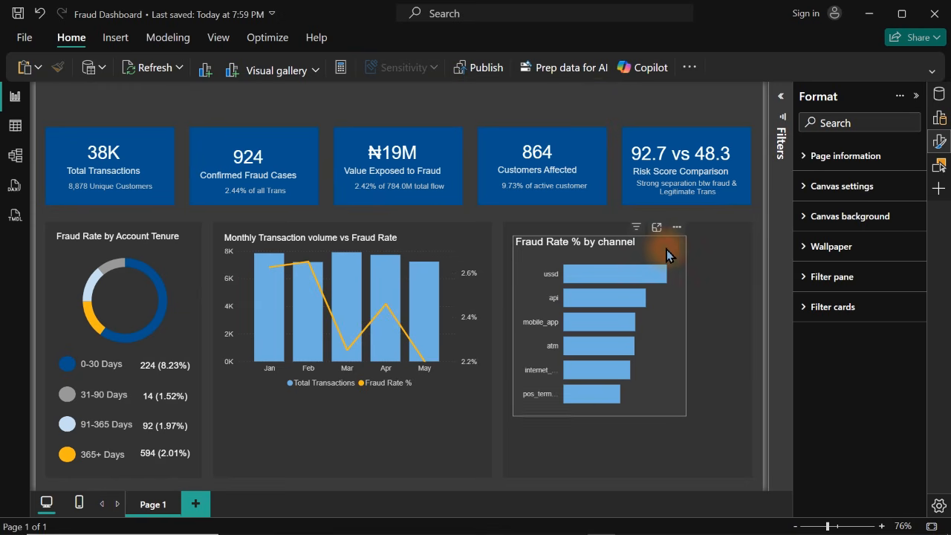
Set the background of the Fraud Rate % by channel chart to the recent dark gray
left_click(667, 255)
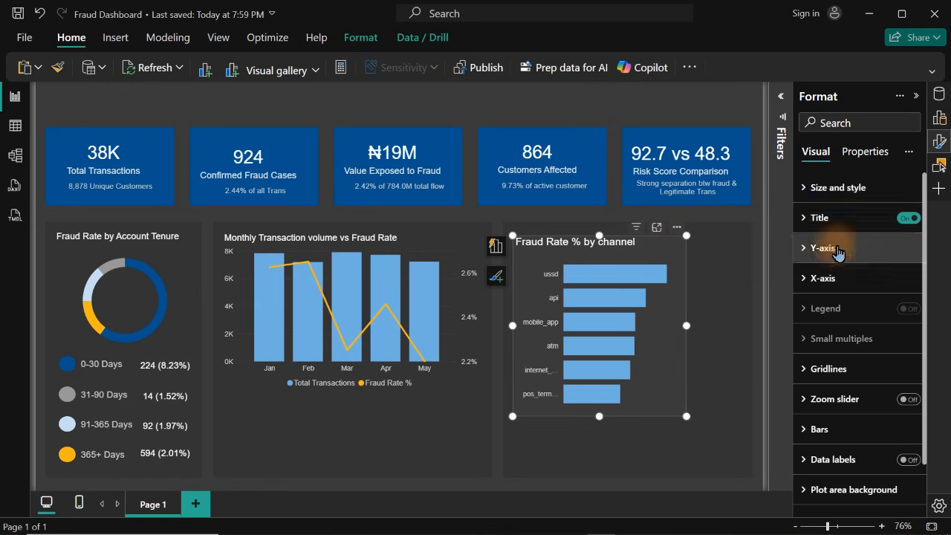
left_click(840, 187)
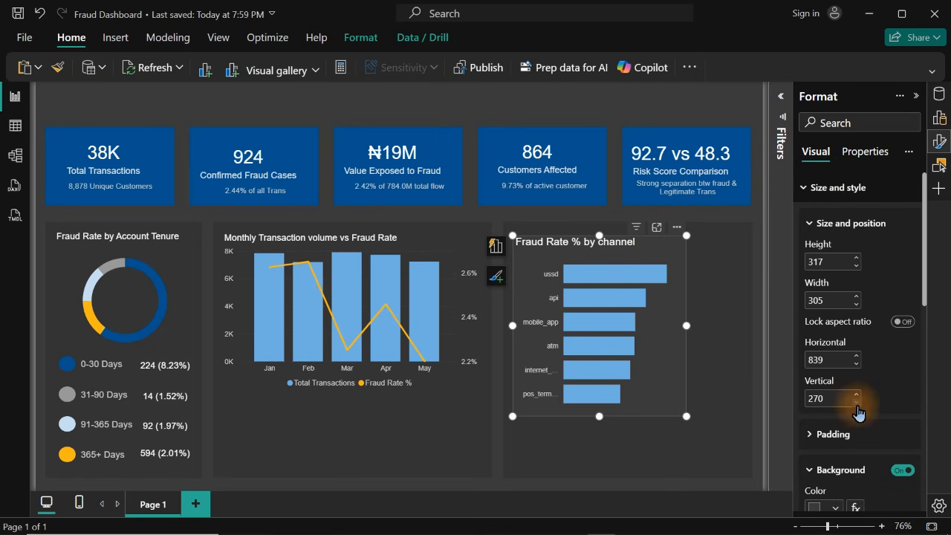
left_click(838, 510)
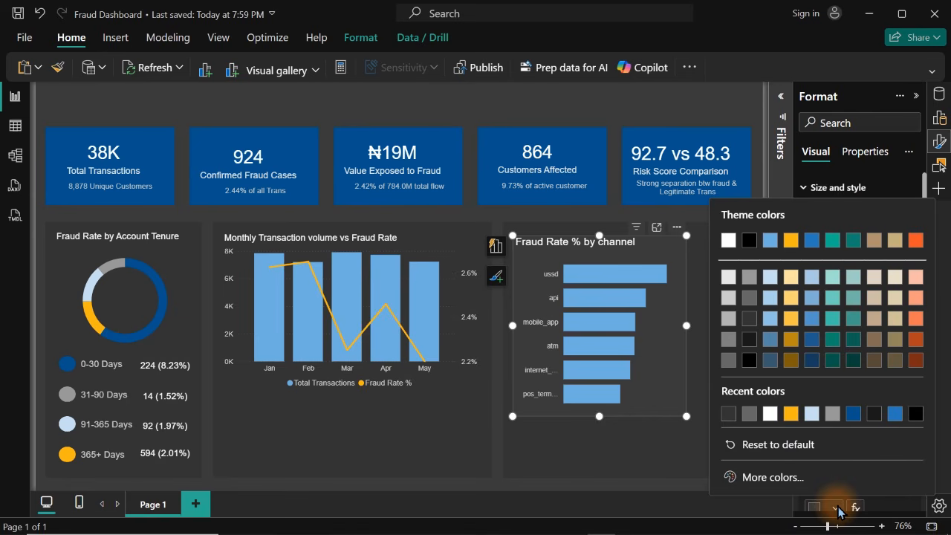
left_click(728, 415)
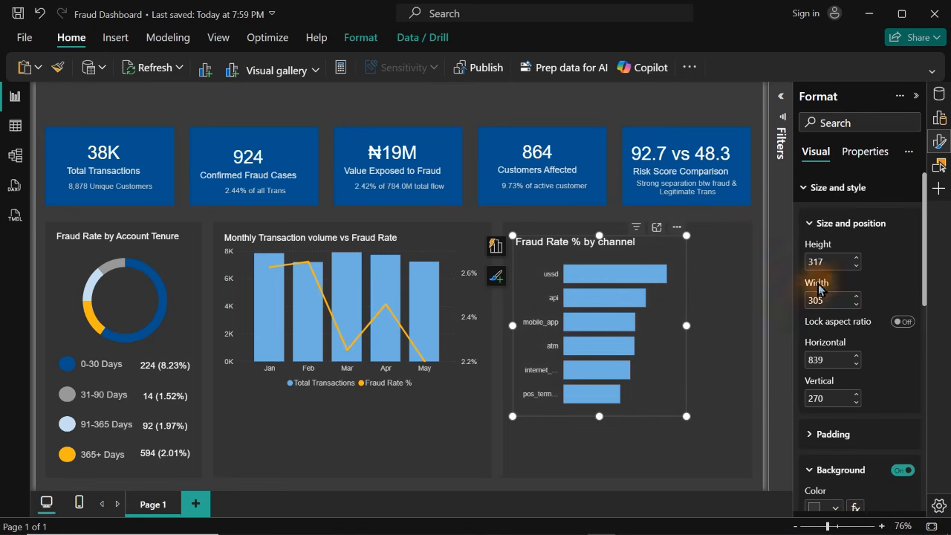
Set the maximum width of the channel chart's Y-axis values to 50 %
left_click(838, 187)
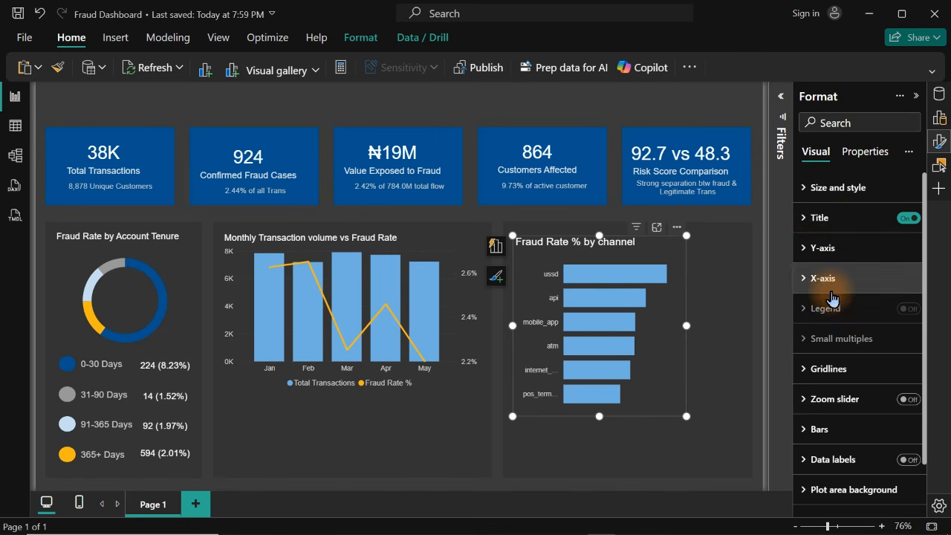
left_click(821, 247)
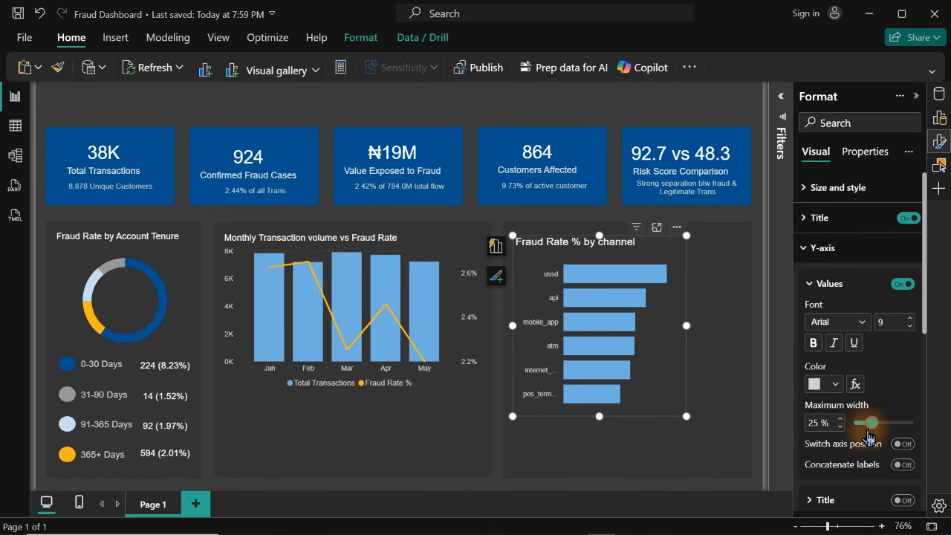
left_click_drag(869, 432, 947, 417)
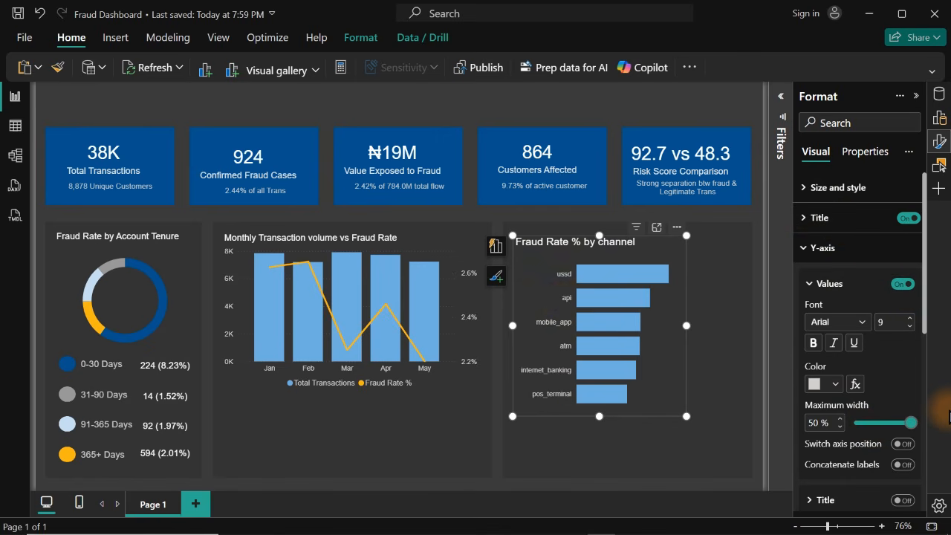
Widen the channel chart to nearly fill its panel, raise its top edge slightly, and pull its bottom edge up
left_click_drag(691, 333, 736, 312)
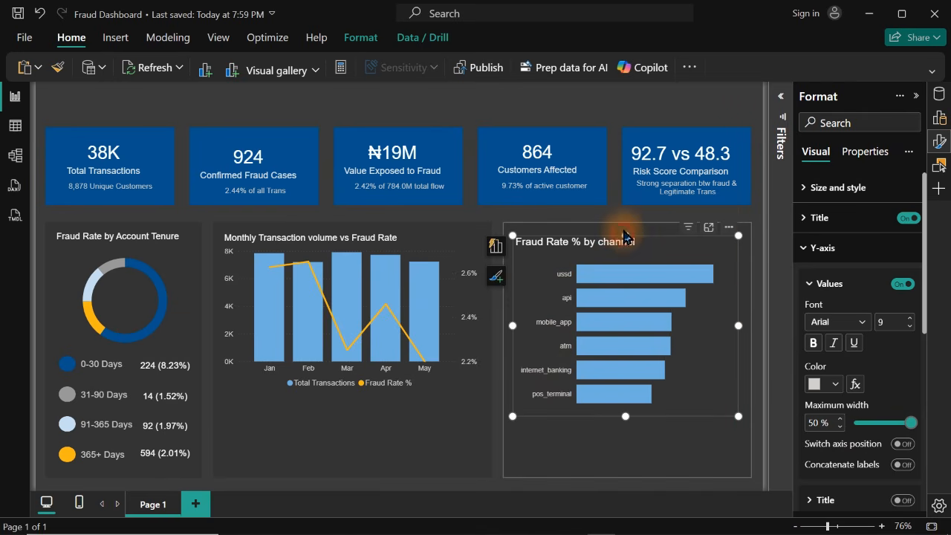
left_click_drag(626, 236, 627, 229)
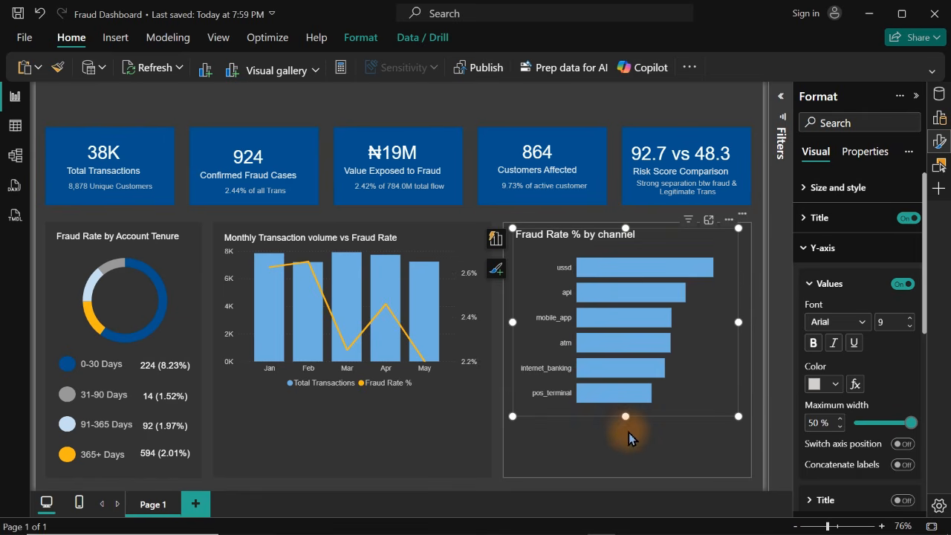
left_click_drag(625, 416, 621, 387)
Shorten the panels behind the monthly and channel charts so both end at the same level just below the charts
left_click_drag(343, 480, 345, 409)
left_click(553, 448)
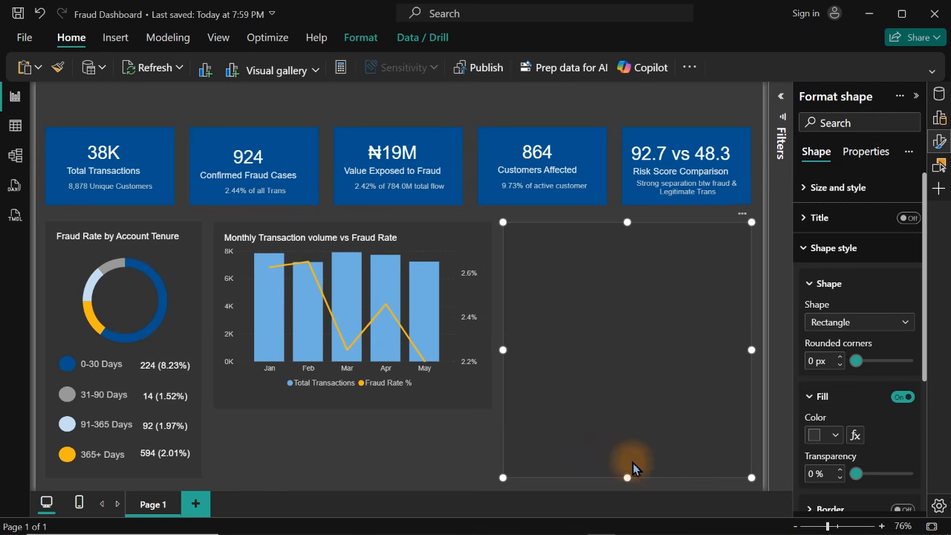
left_click_drag(628, 477, 624, 410)
left_click(616, 453)
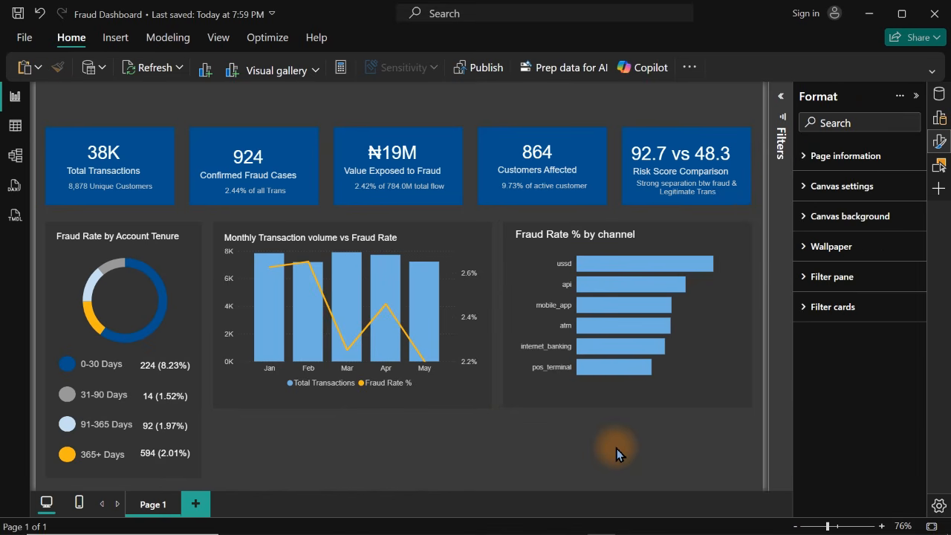
Duplicate the channel chart's panel and fit the copy as a wide strip beneath both charts, ending level with the tenure panel
left_click(747, 266)
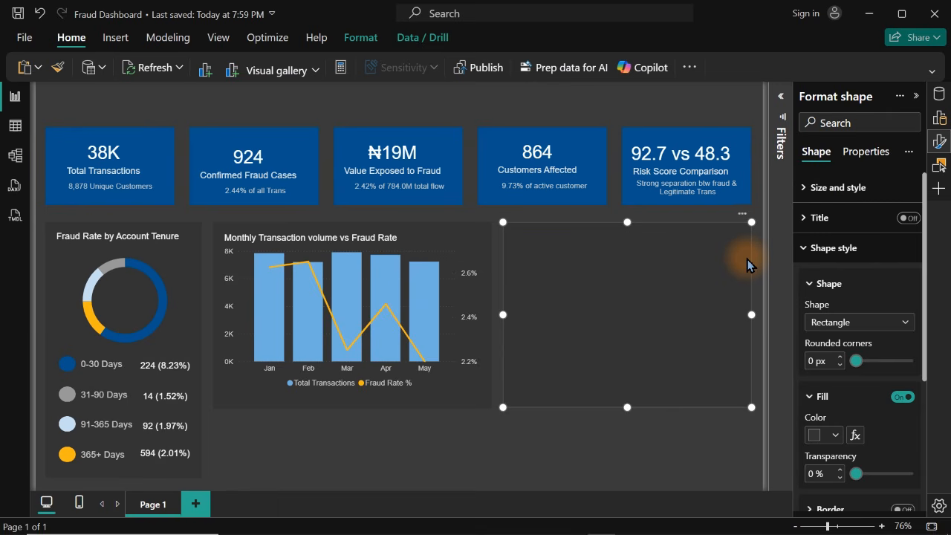
left_click_drag(720, 274, 436, 362)
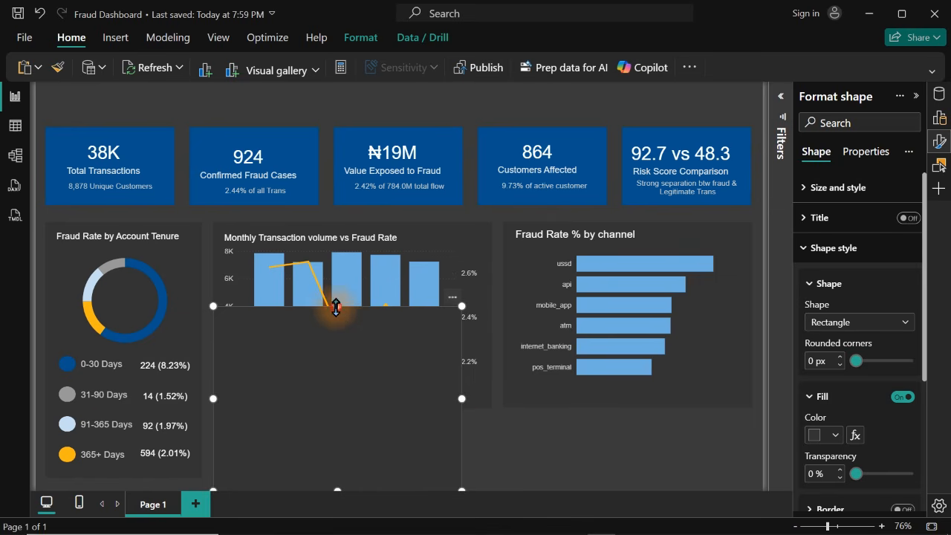
left_click_drag(336, 307, 348, 421)
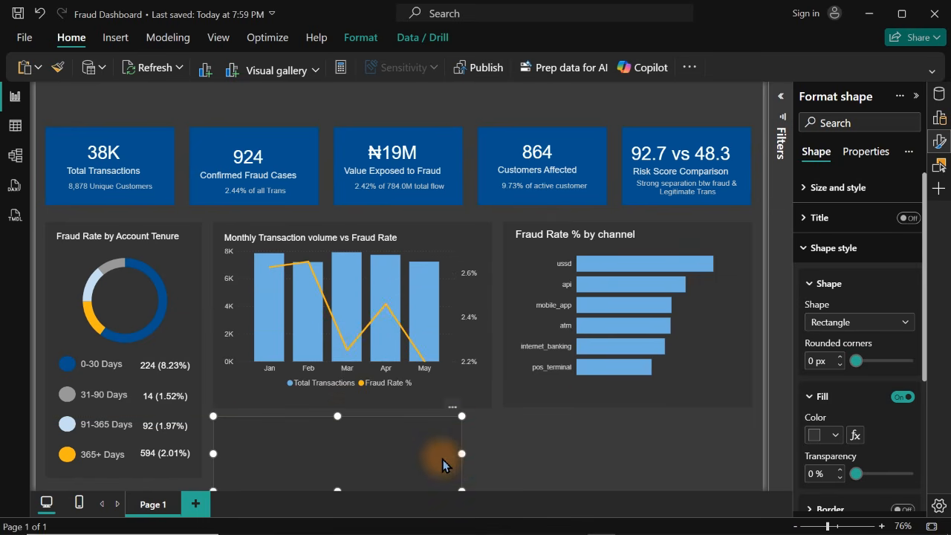
left_click_drag(462, 453, 690, 455)
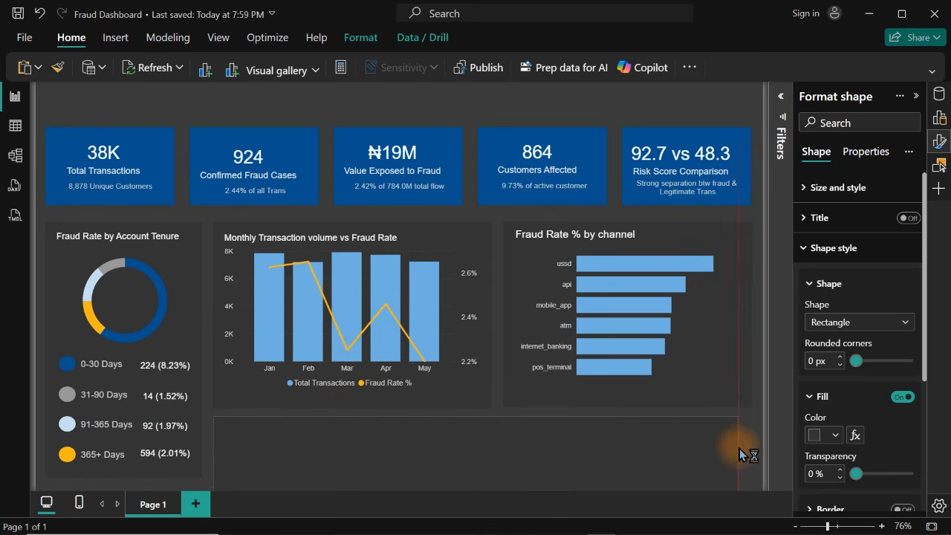
left_click_drag(750, 453, 750, 454)
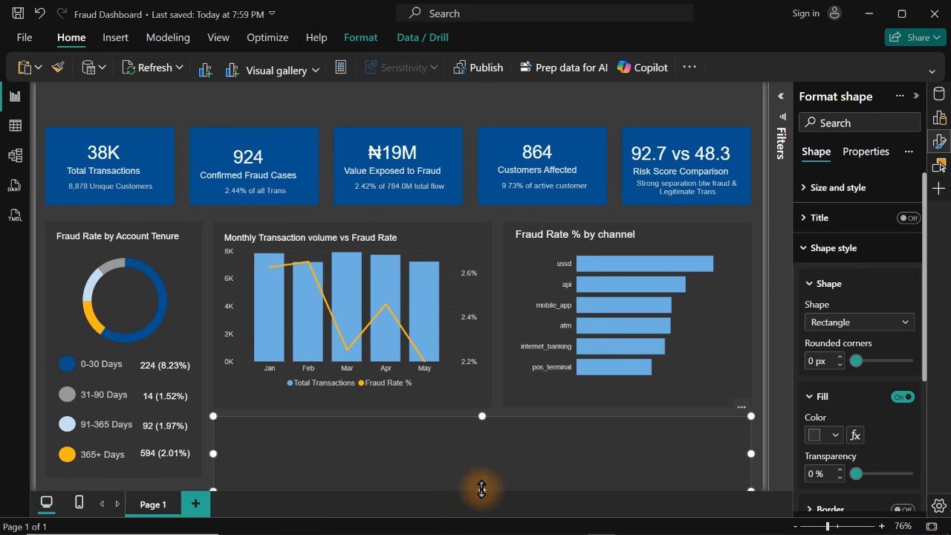
left_click_drag(481, 489, 483, 478)
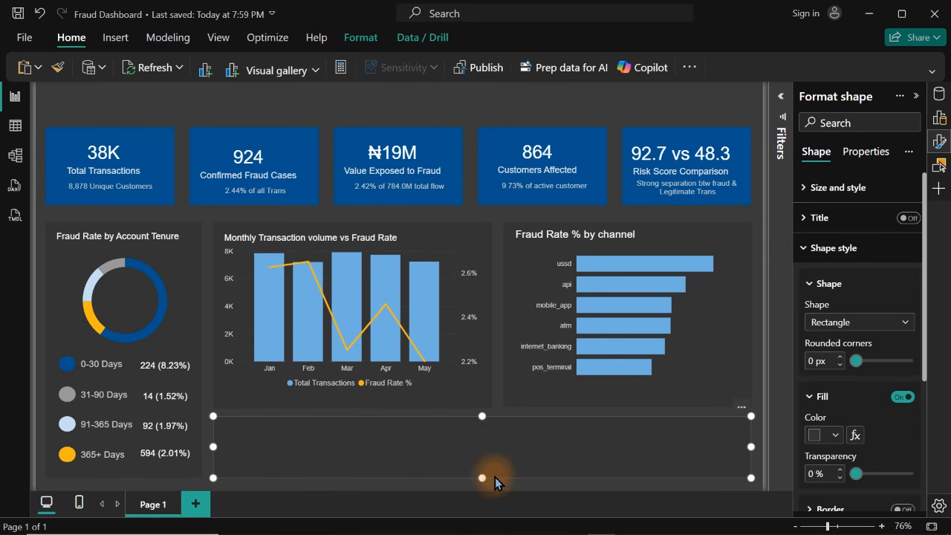
left_click(487, 494)
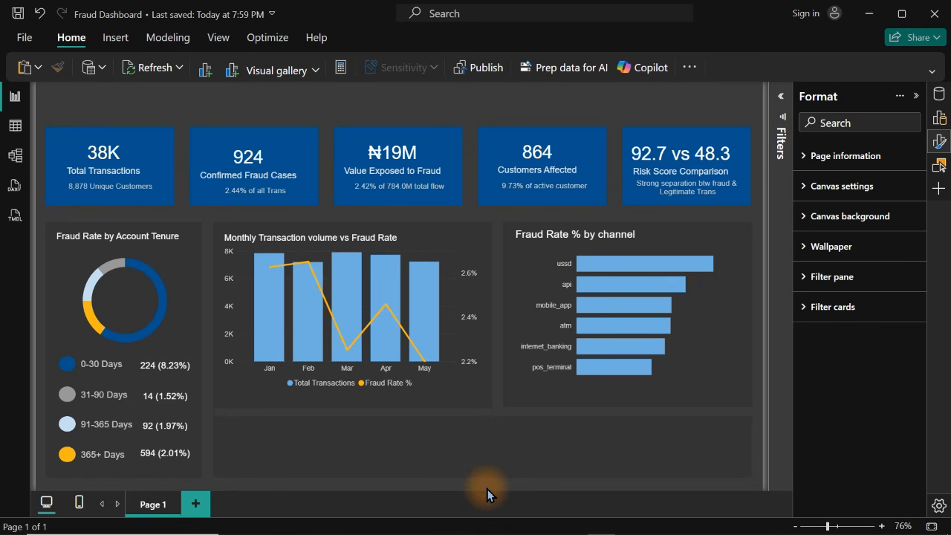
Try a medium blue and the KPI cards' dark blue as the fill of the wide panel beneath the charts
left_click(443, 474)
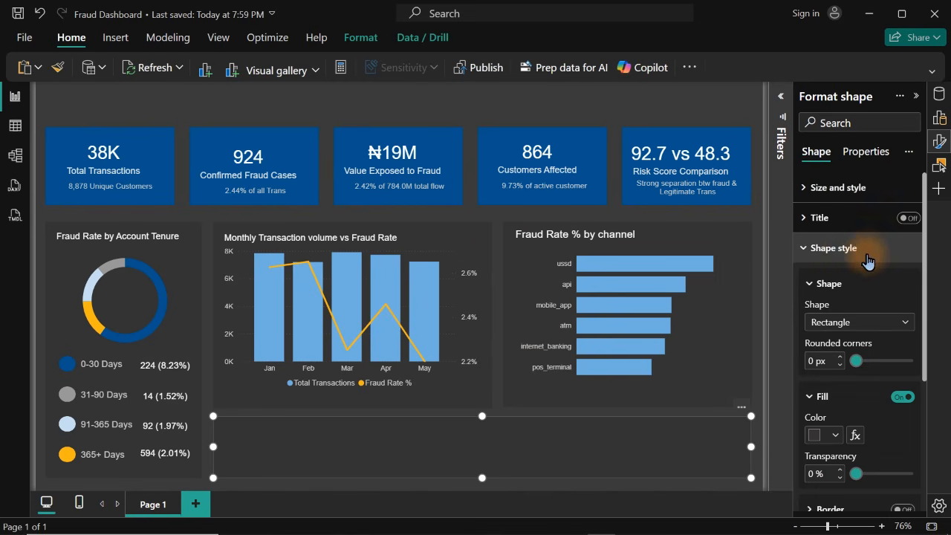
left_click(845, 250)
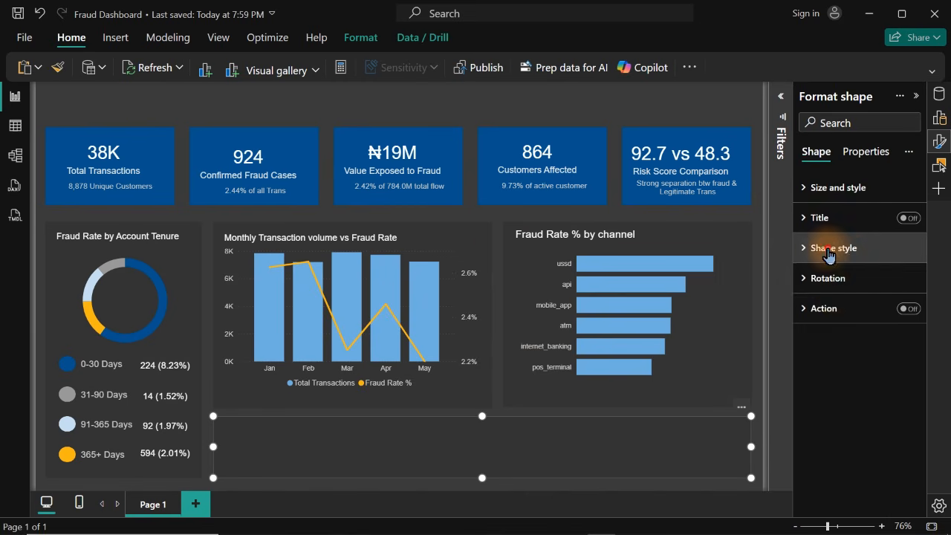
left_click(828, 252)
left_click(825, 435)
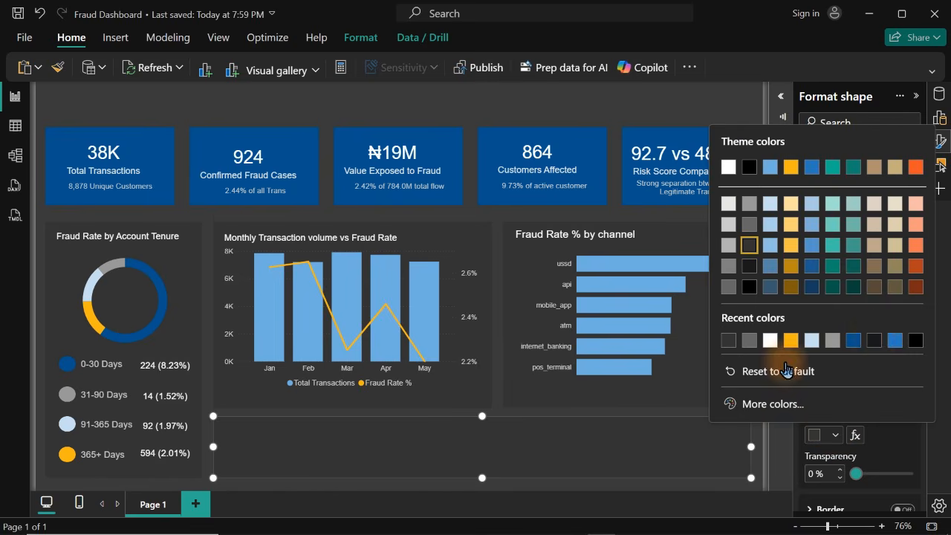
left_click(895, 340)
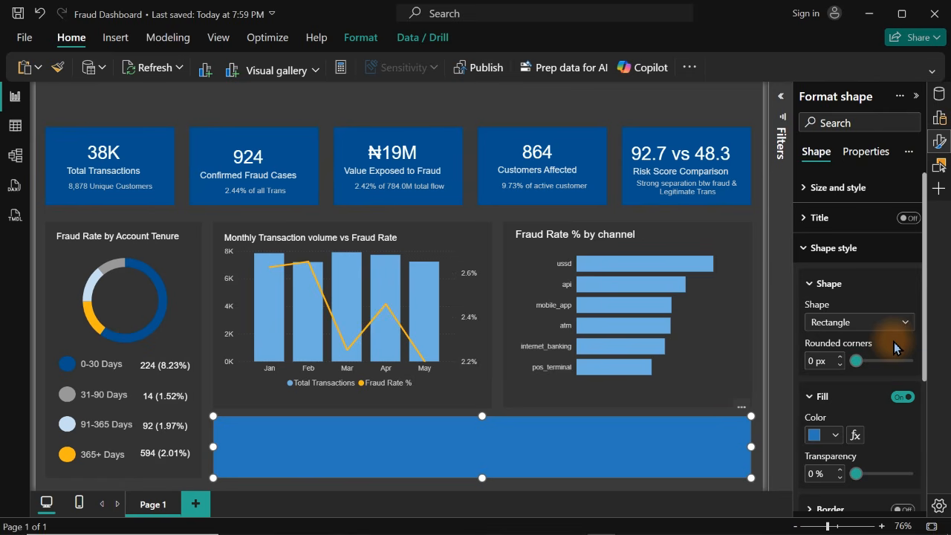
left_click(826, 436)
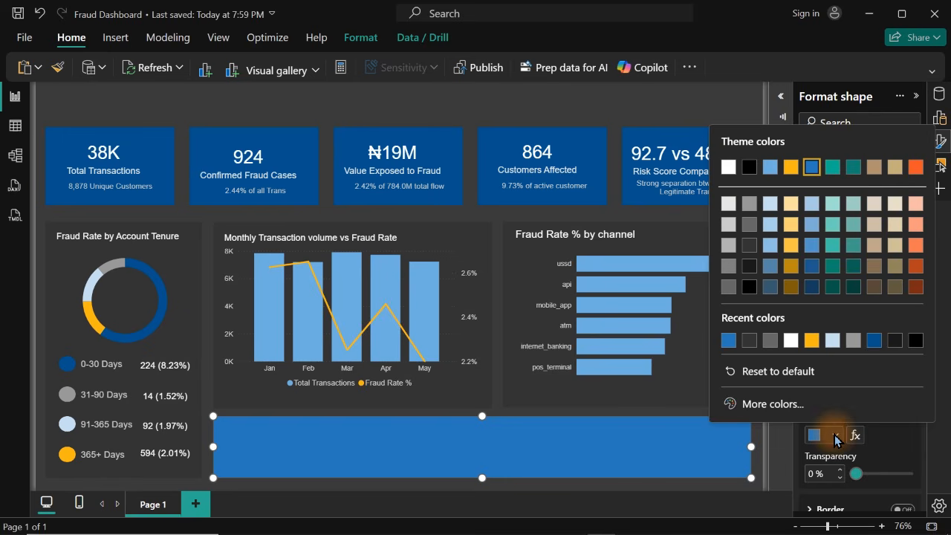
left_click(877, 341)
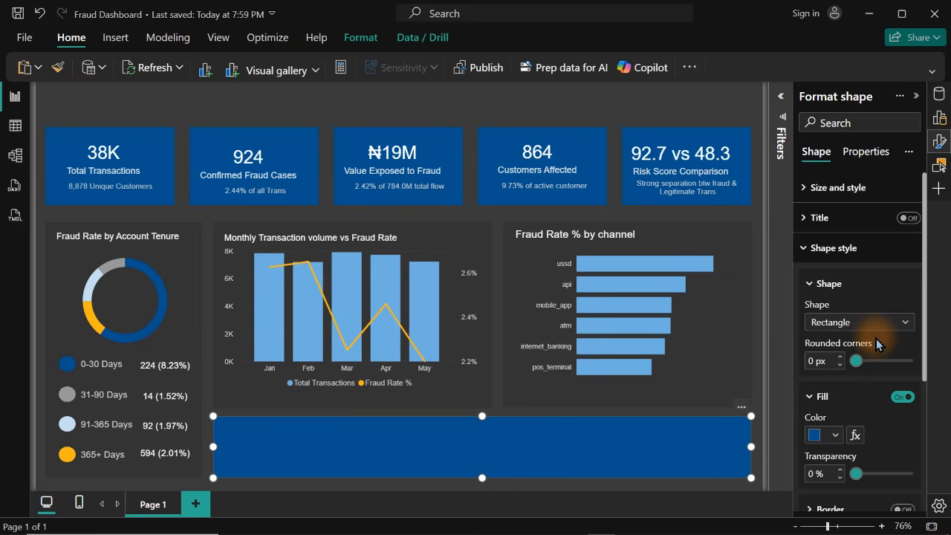
left_click(501, 89)
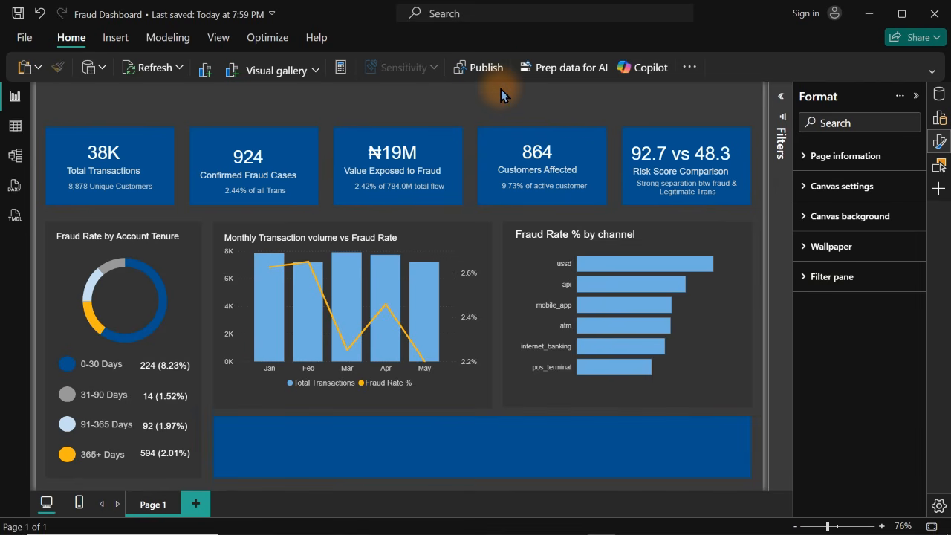
Return the fill of the wide panel beneath the charts to dark gray
left_click(470, 464)
left_click(827, 437)
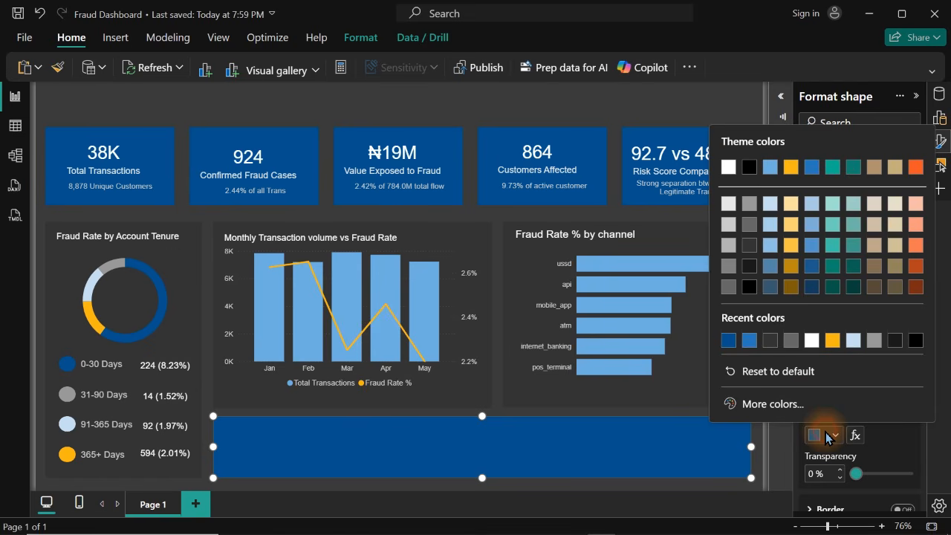
left_click(770, 340)
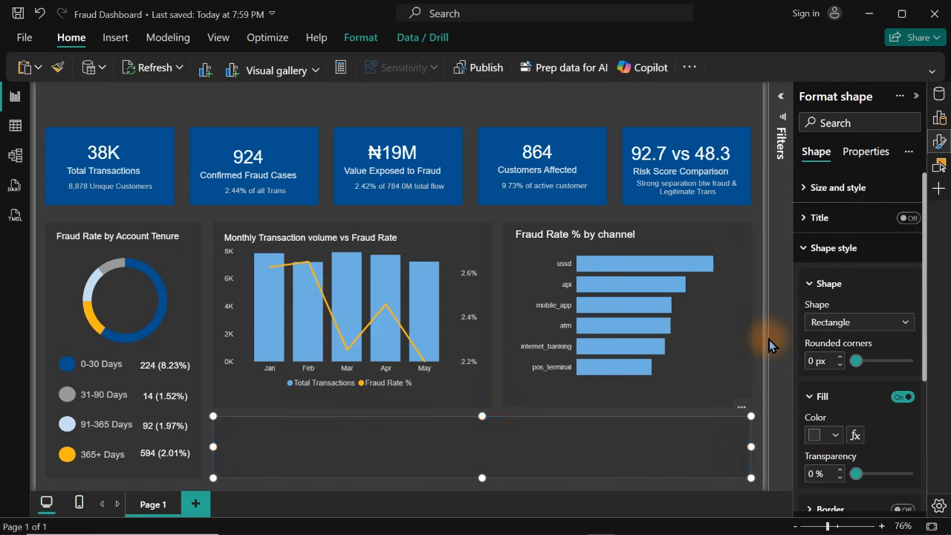
left_click(480, 99)
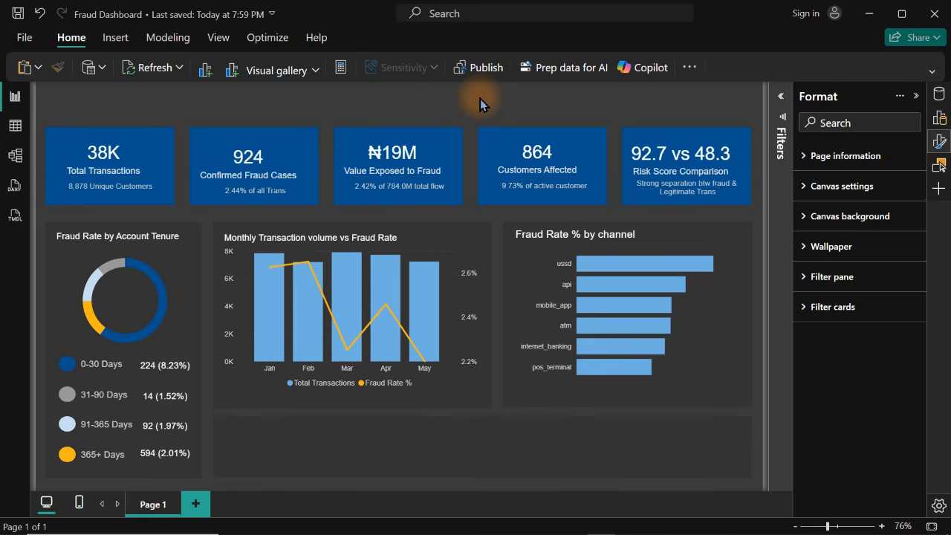
Capture a rectangular screenshot of the whole dashboard canvas
key("super+shift+s")
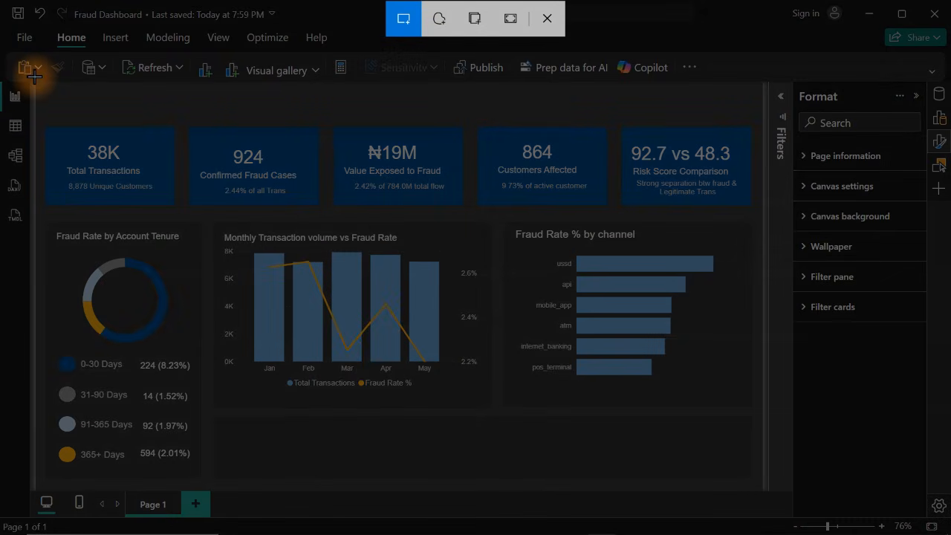
left_click_drag(35, 80, 764, 491)
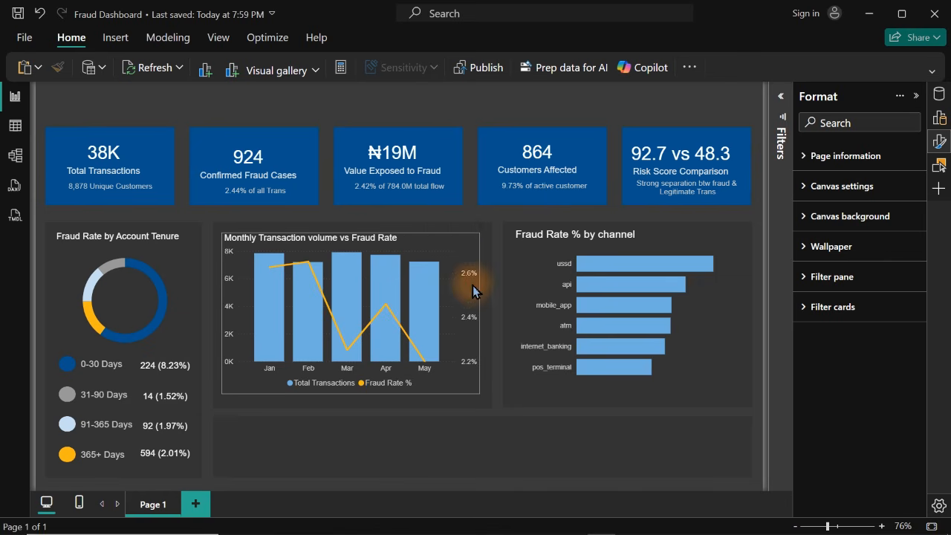
Set the column color of the Monthly Transaction volume vs Fraud Rate chart to the KPI cards' dark blue for all categories
left_click(457, 262)
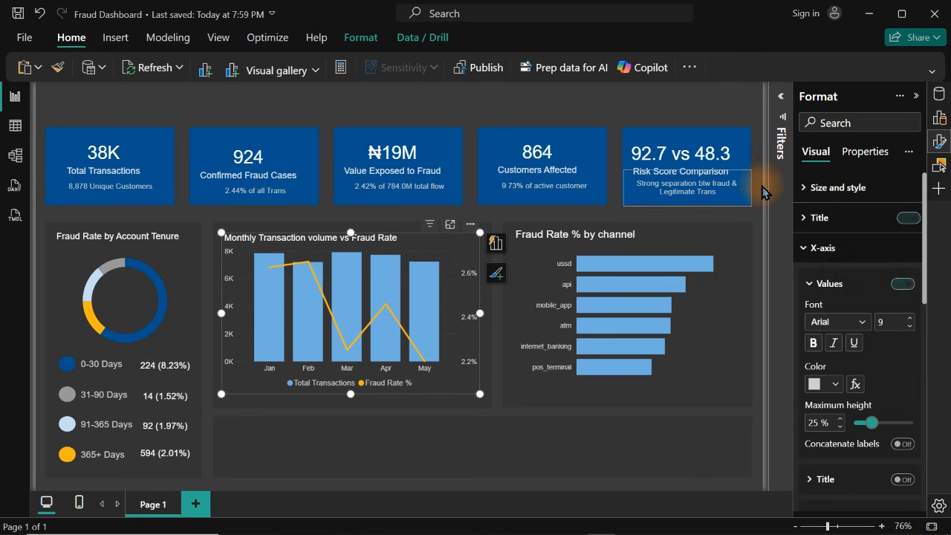
left_click(945, 160)
left_click(945, 160)
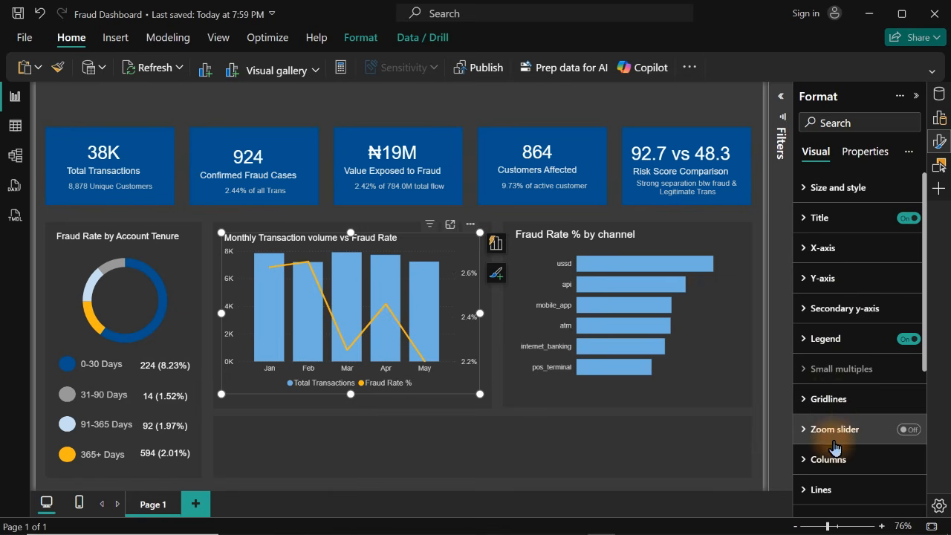
left_click(834, 459)
left_click_drag(927, 288, 928, 354)
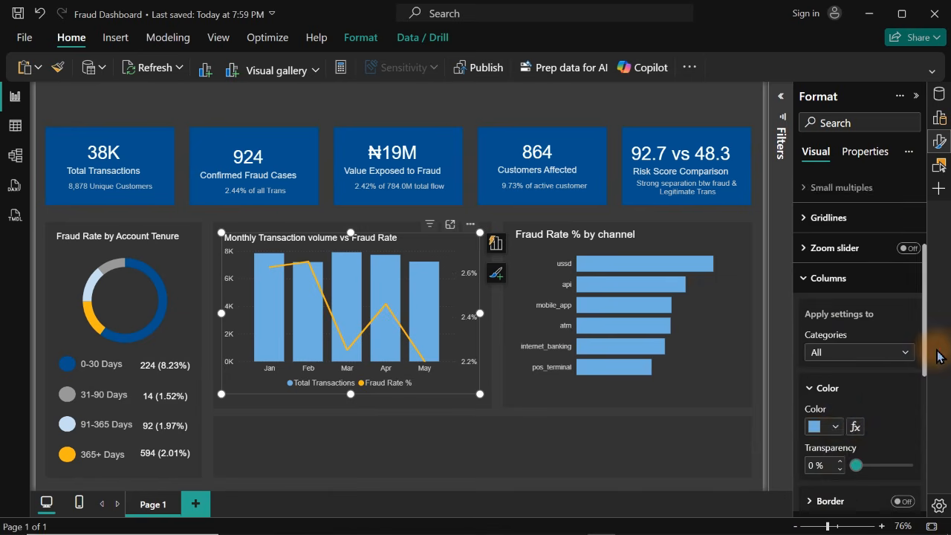
left_click(833, 394)
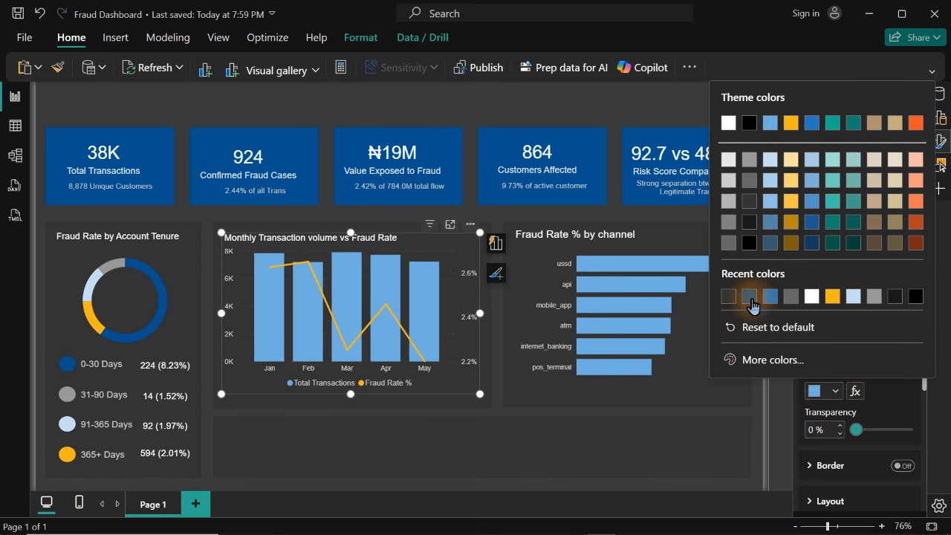
left_click(749, 298)
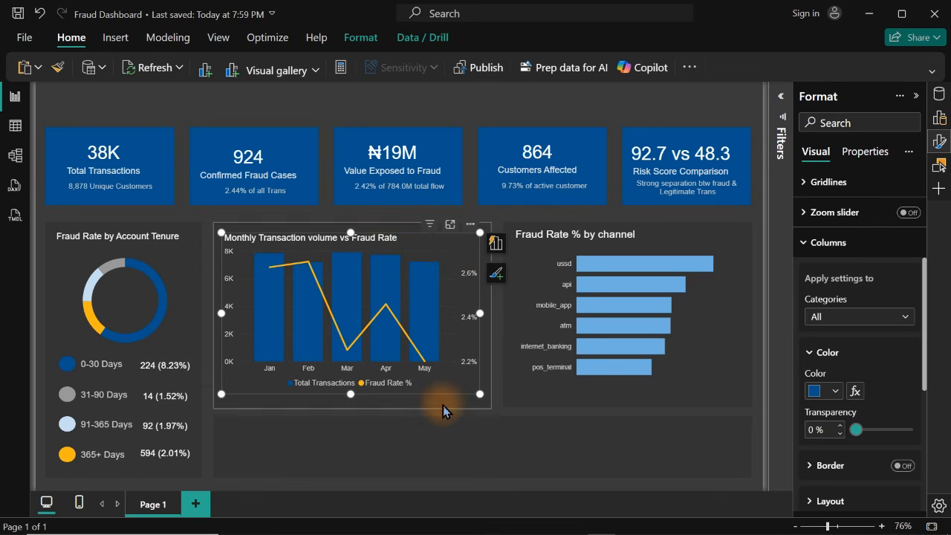
Set the columns of the Monthly Transaction volume vs Fraud Rate chart and the bars of the Fraud Rate % by channel chart to medium blue
left_click(833, 392)
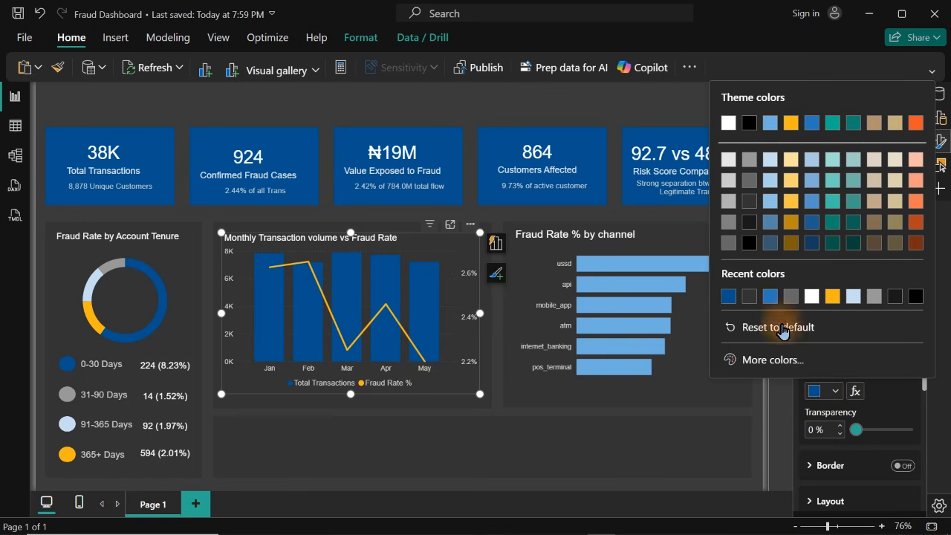
left_click(770, 299)
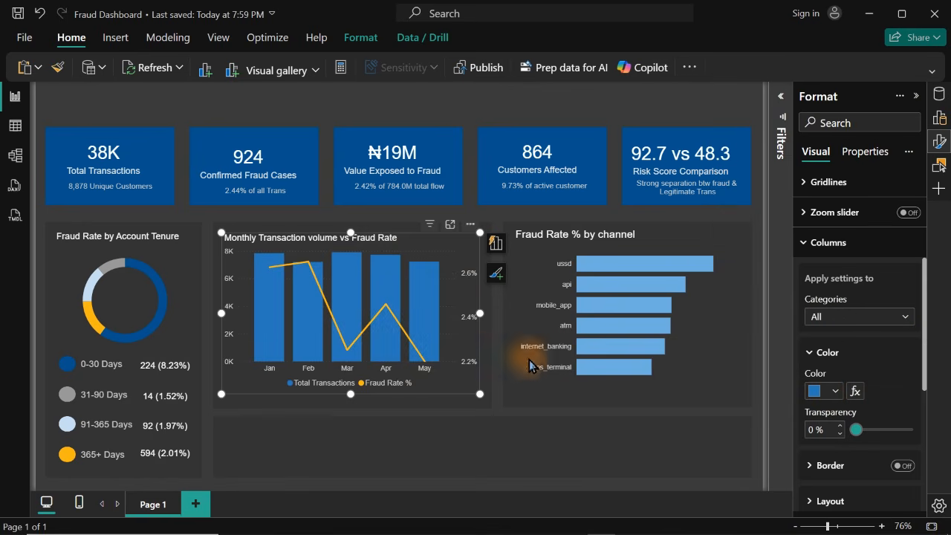
left_click(825, 391)
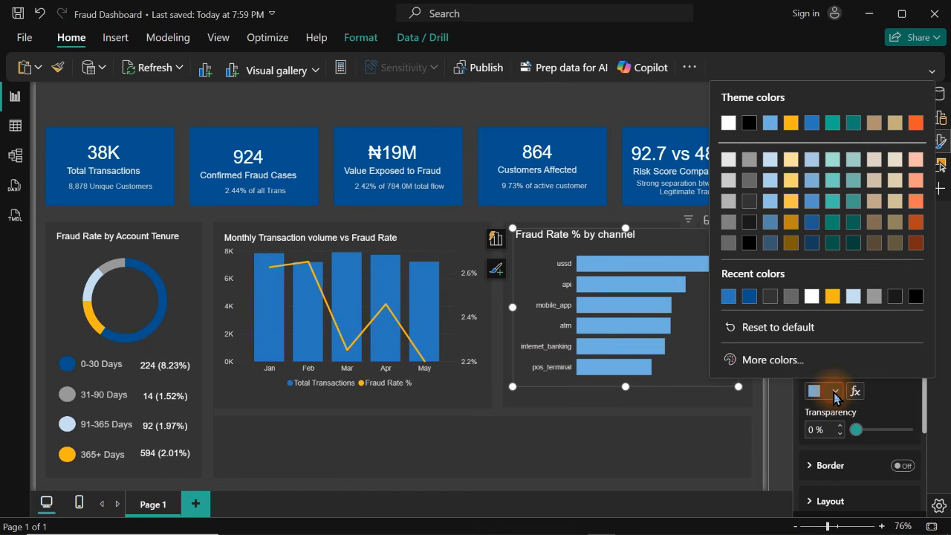
left_click(730, 296)
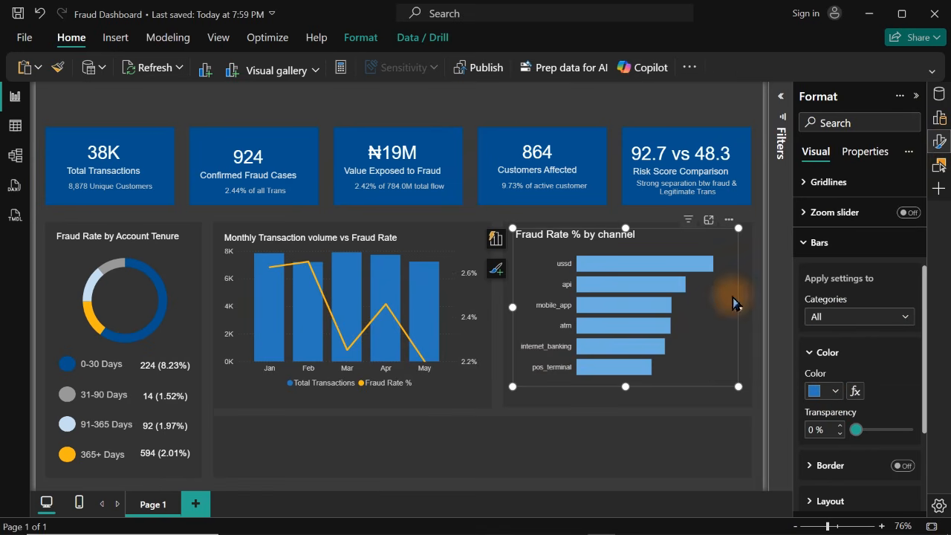
Turn on data labels for the Fraud Rate % by channel bar chart
left_click(942, 141)
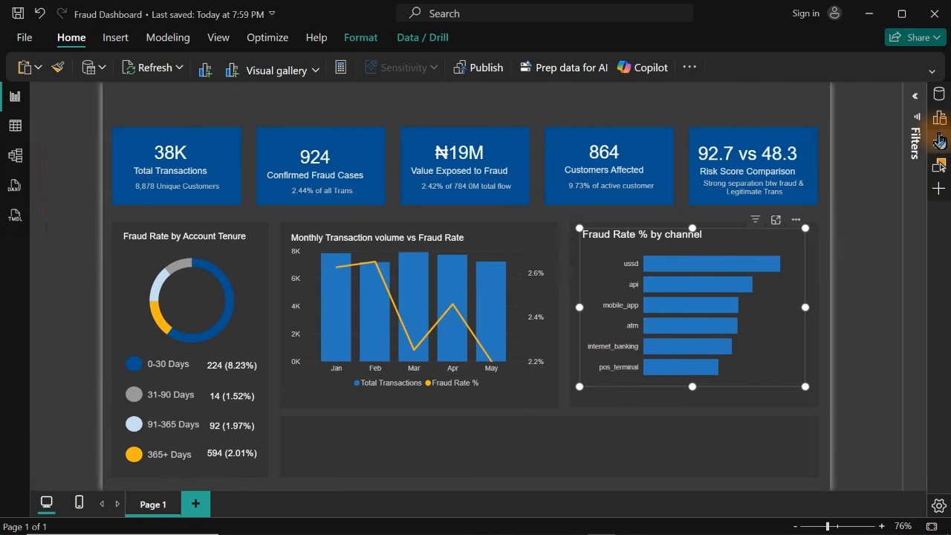
left_click(942, 141)
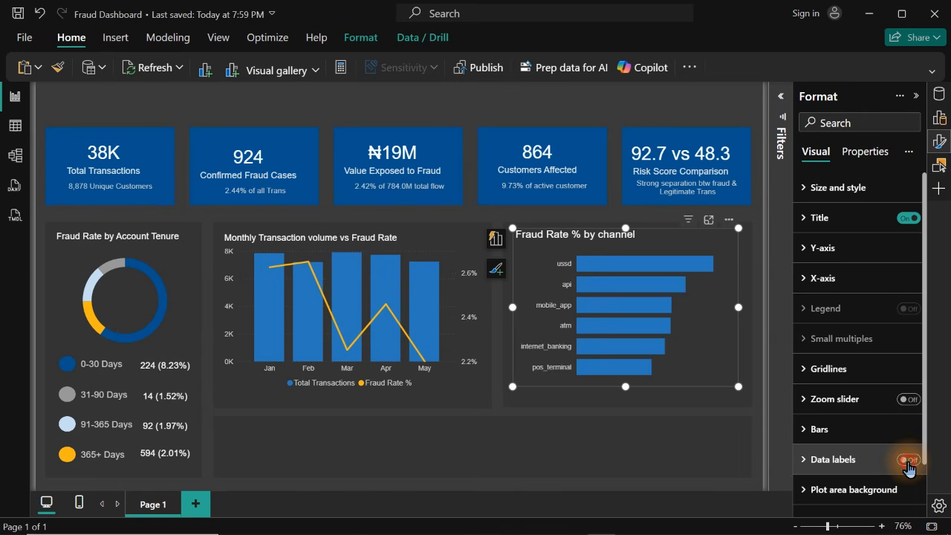
left_click(908, 460)
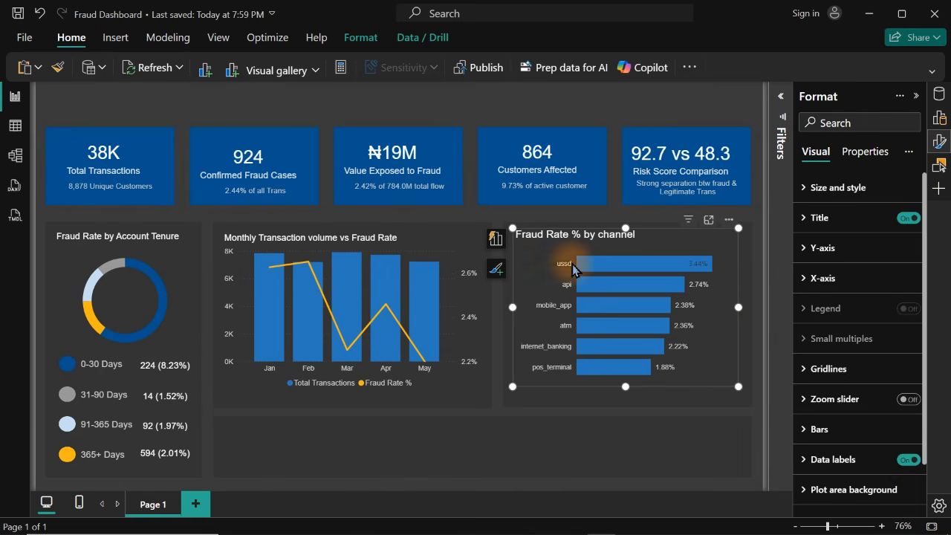
Turn on data labels for the Monthly Transaction volume vs Fraud Rate chart, but hide them for the Fraud Rate % series
left_click(432, 239)
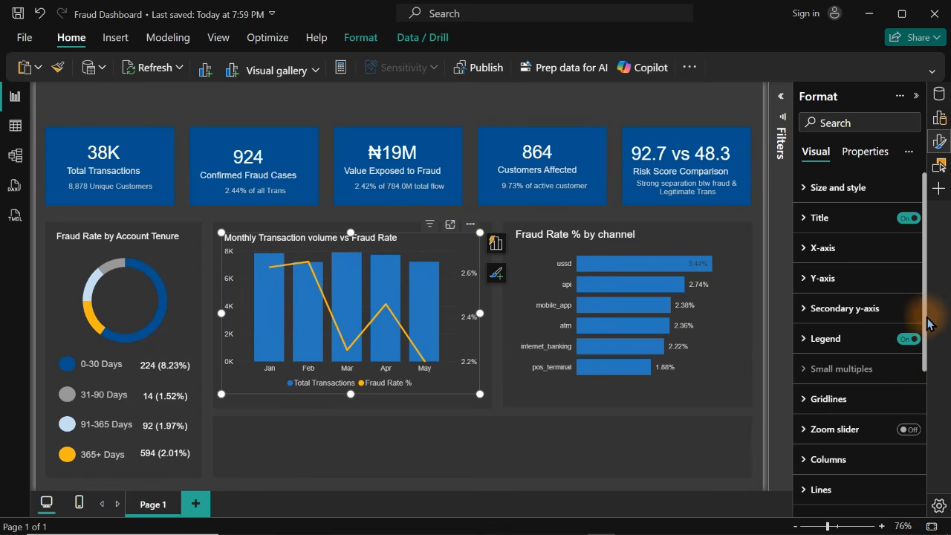
left_click_drag(927, 320, 927, 405)
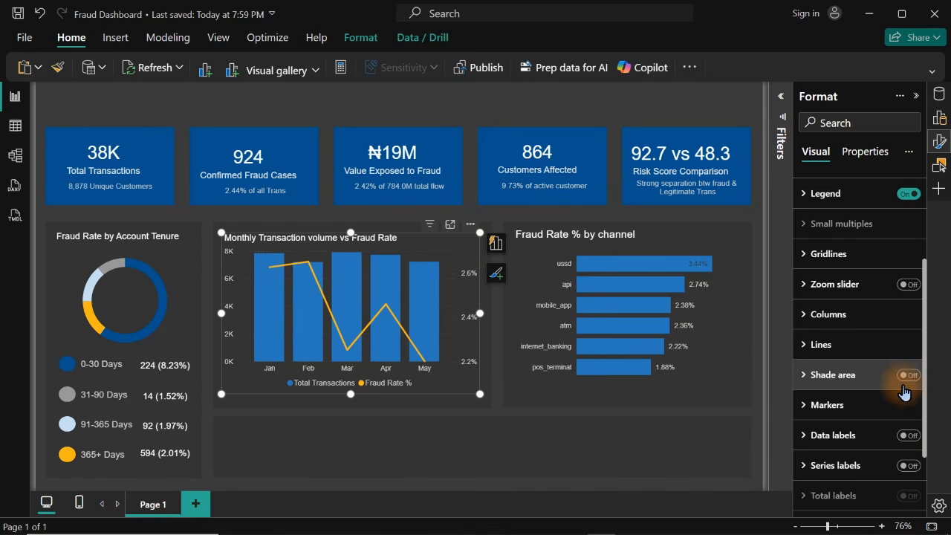
left_click(909, 435)
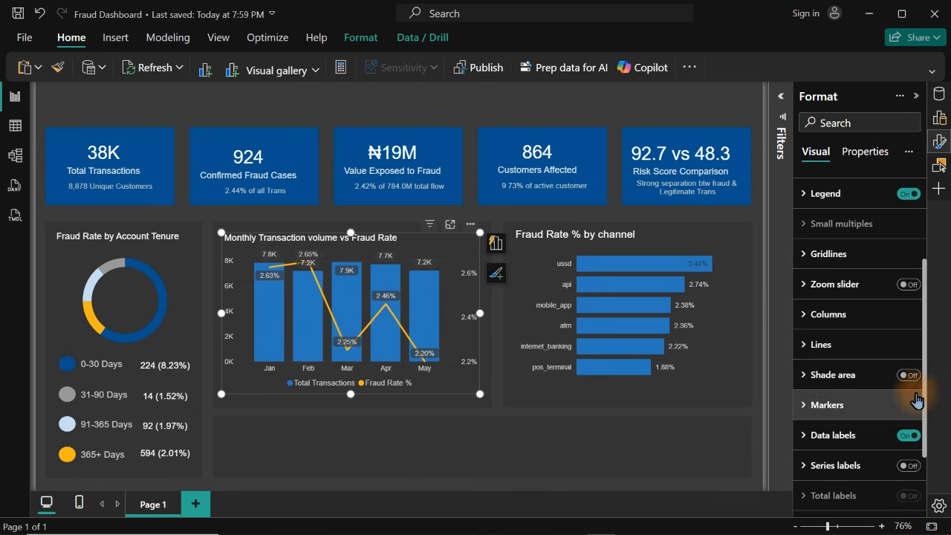
scroll(919, 409, "down", 2)
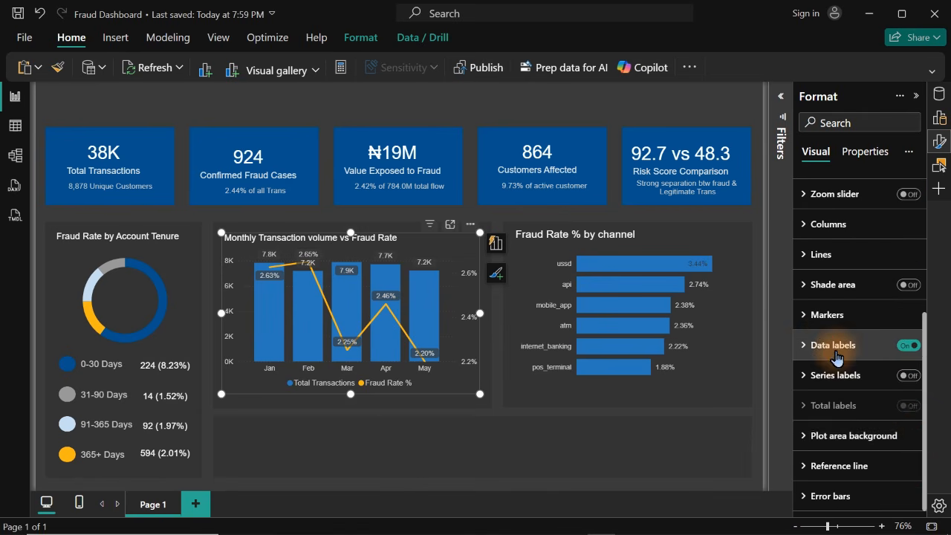
left_click(826, 343)
left_click(876, 424)
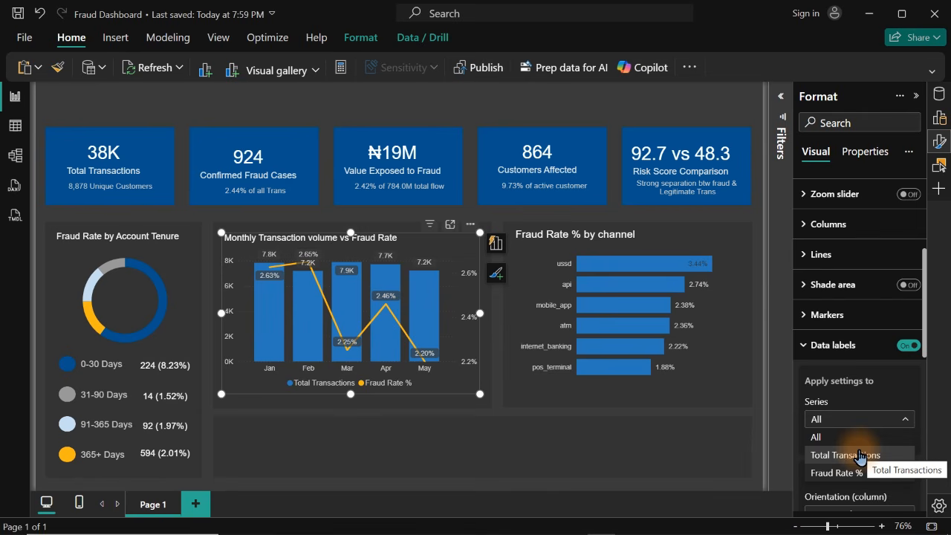
left_click(839, 473)
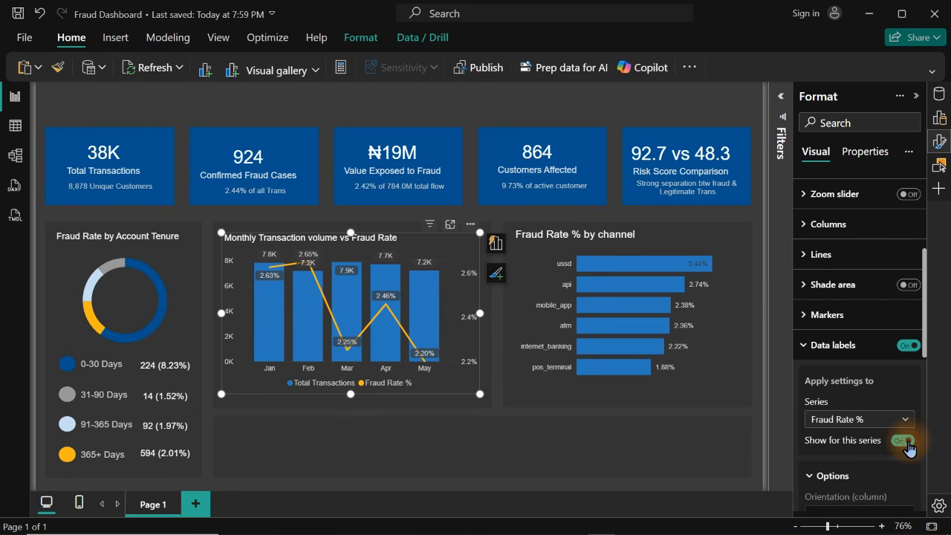
left_click(904, 441)
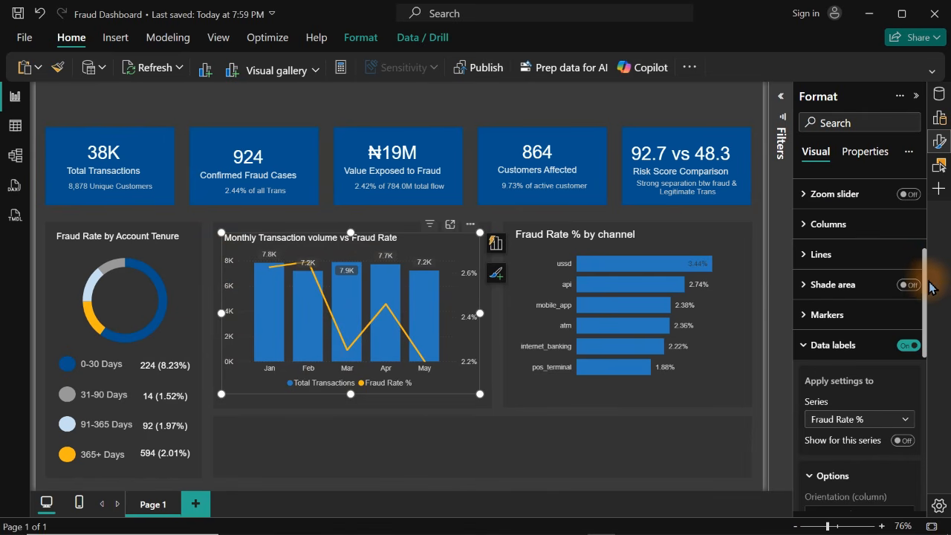
Turn off the primary Y-axis values of the Monthly Transaction volume vs Fraud Rate chart
left_click_drag(924, 293, 919, 189)
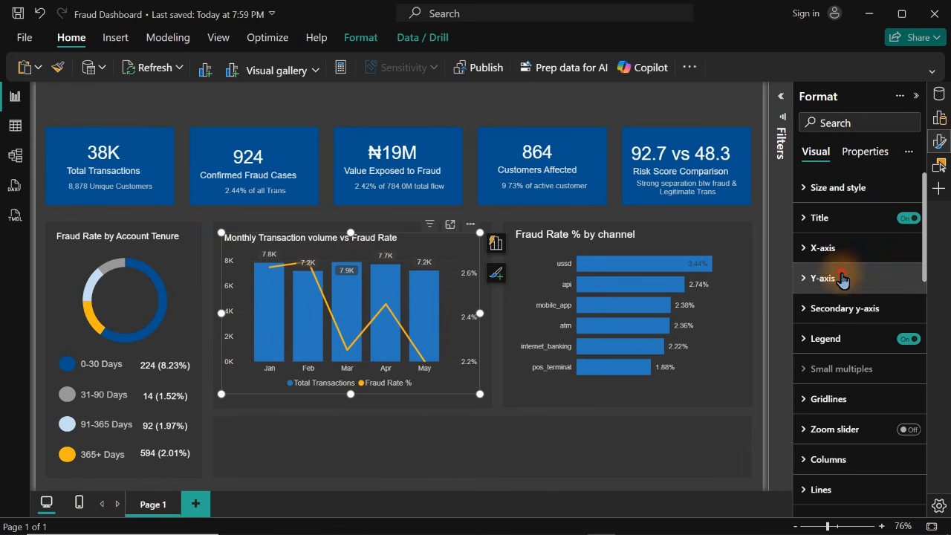
left_click(845, 277)
left_click(903, 469)
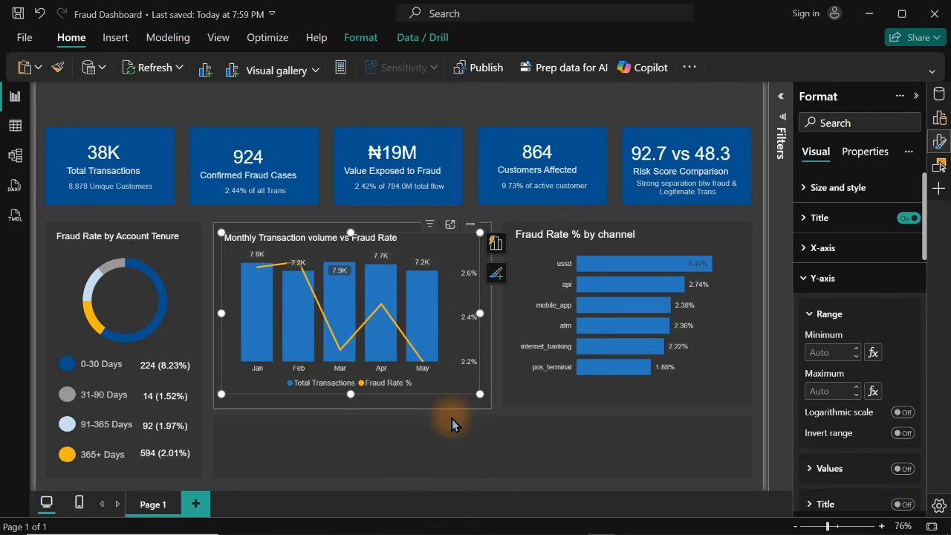
left_click(491, 105)
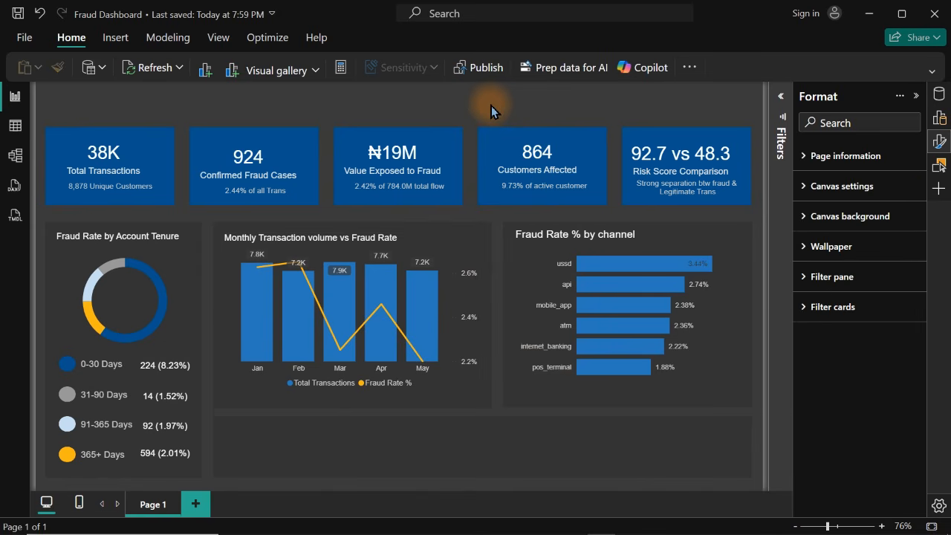
Save the report and capture a rectangular screenshot of the updated dashboard canvas
key("ctrl+s")
key("super+shift+s")
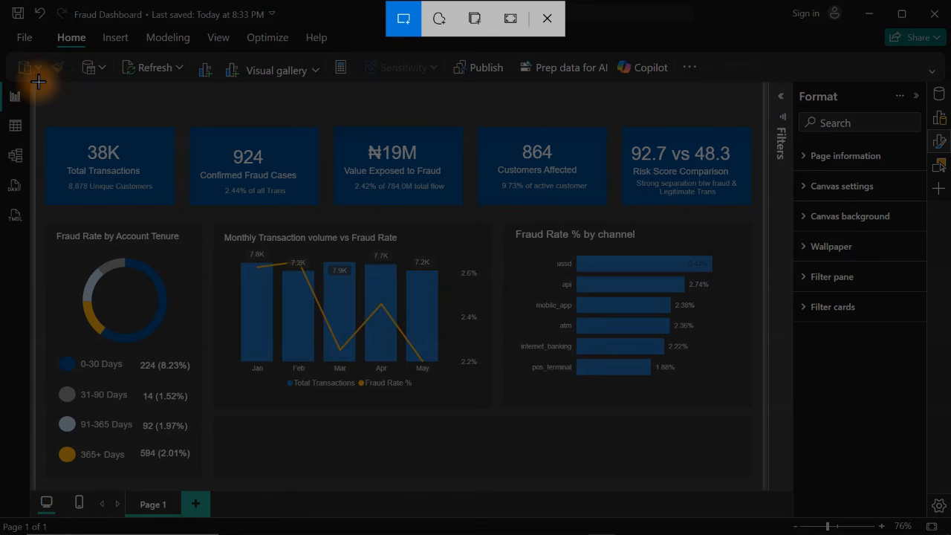
left_click_drag(36, 82, 762, 491)
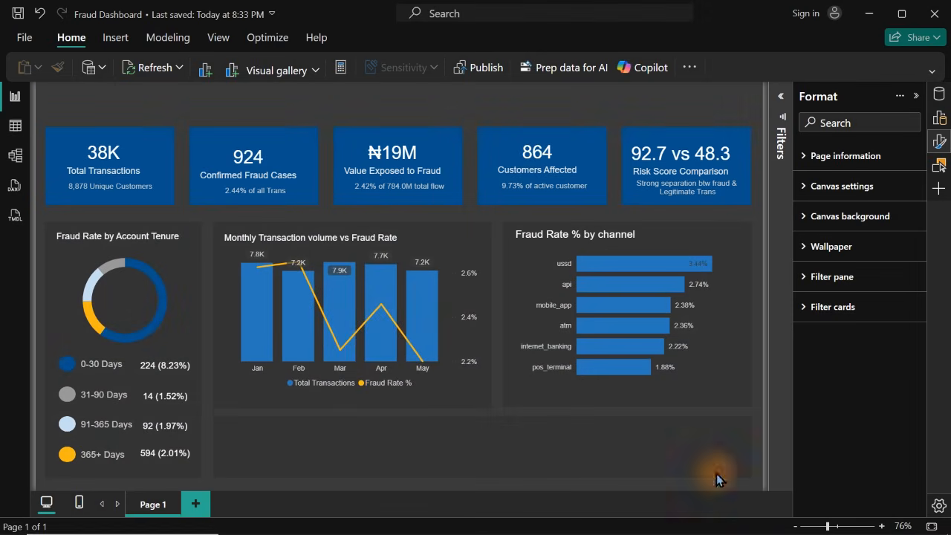
mouse_move(342, 533)
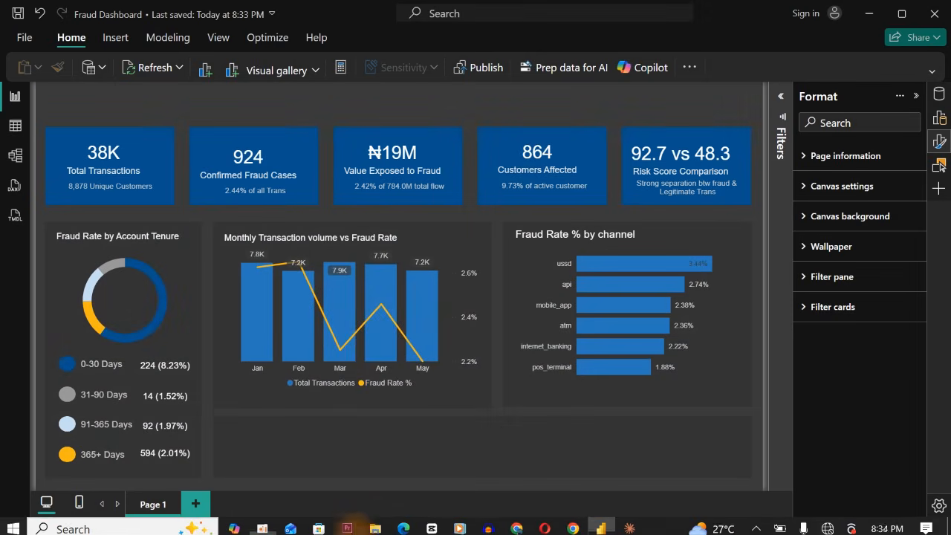
left_click(262, 524)
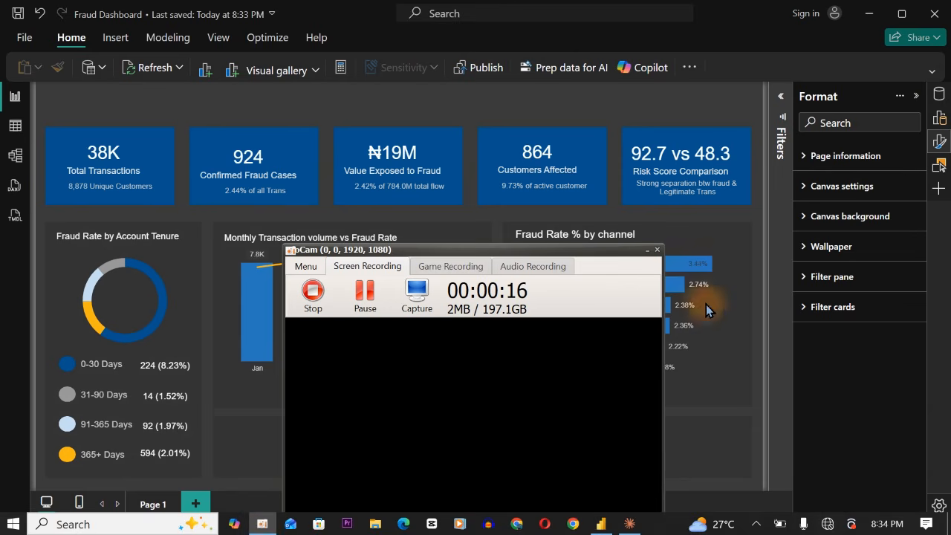
left_click(239, 525)
left_click(734, 408)
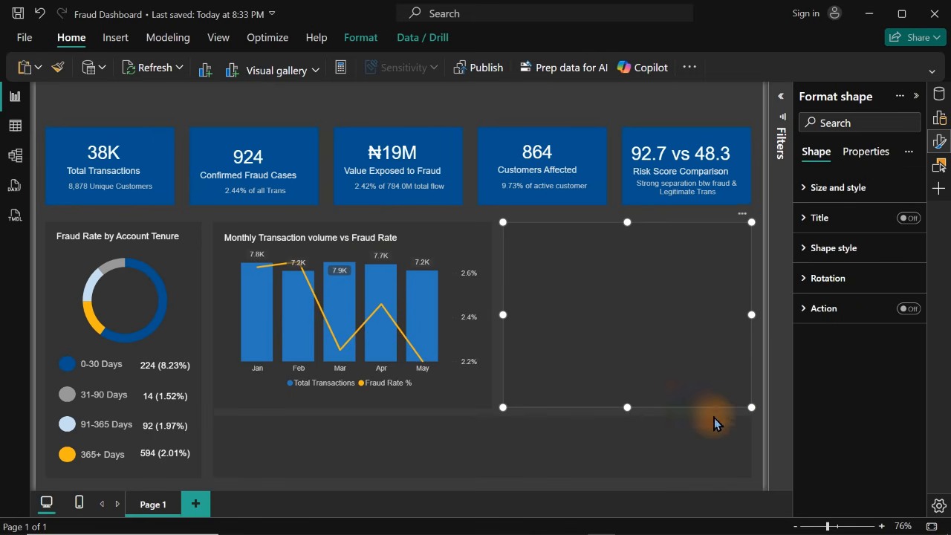
left_click(533, 98)
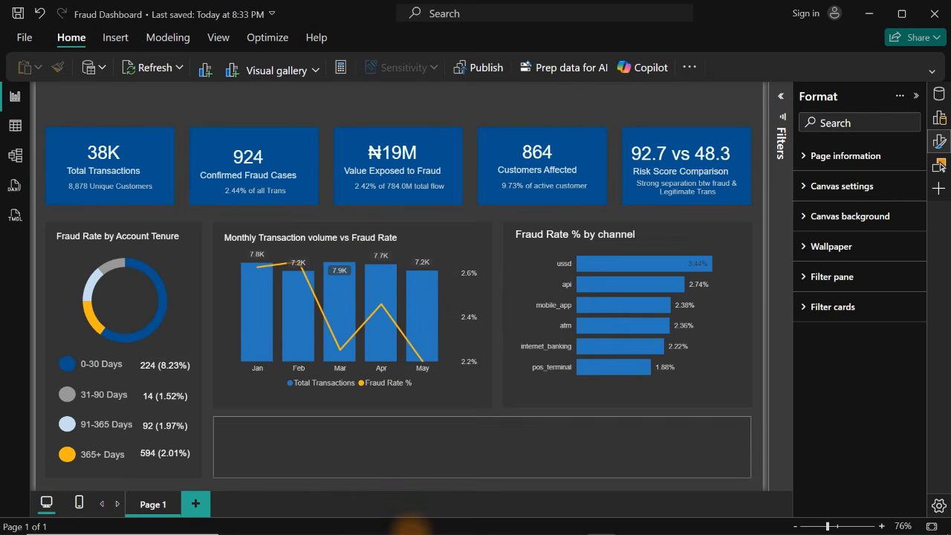
Switch to Claude and attach the dashboard screenshot to a message in the data model verification and cleaning assessment chat
mouse_move(475, 529)
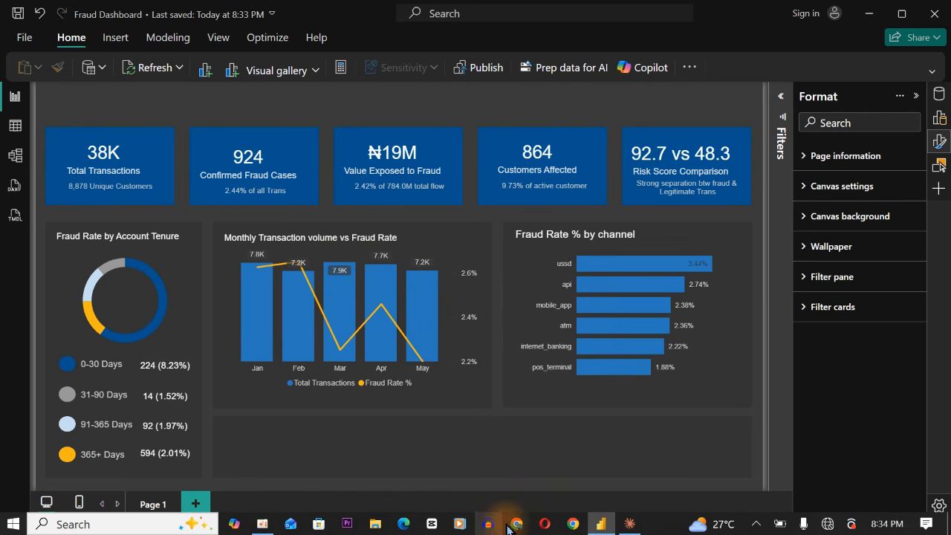
left_click(629, 524)
left_click(131, 467)
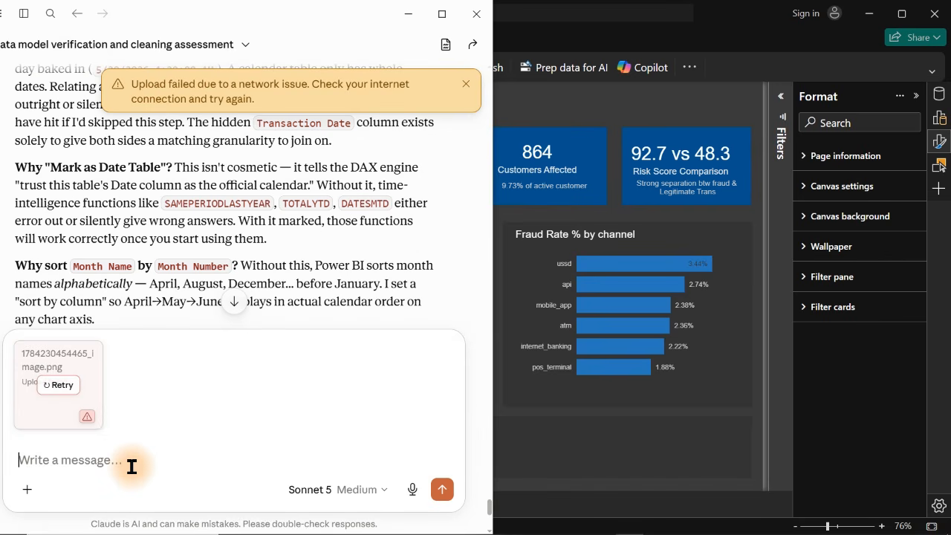
left_click(131, 466)
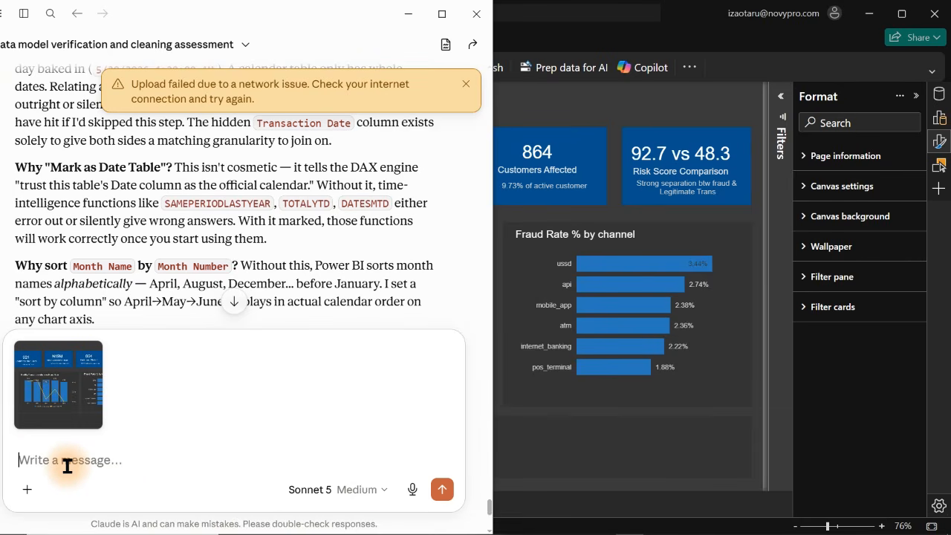
left_click(414, 496)
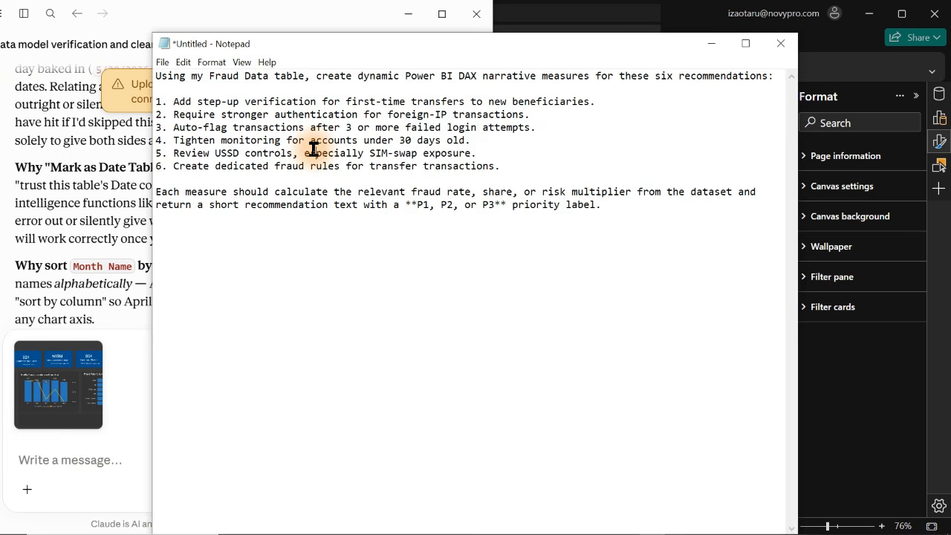
Enlarge the DAX recommendation prompt in Notepad and remove the asterisks around "P1, P2, or P3"
scroll(312, 149, "up", 5)
scroll(313, 150, "up", 1)
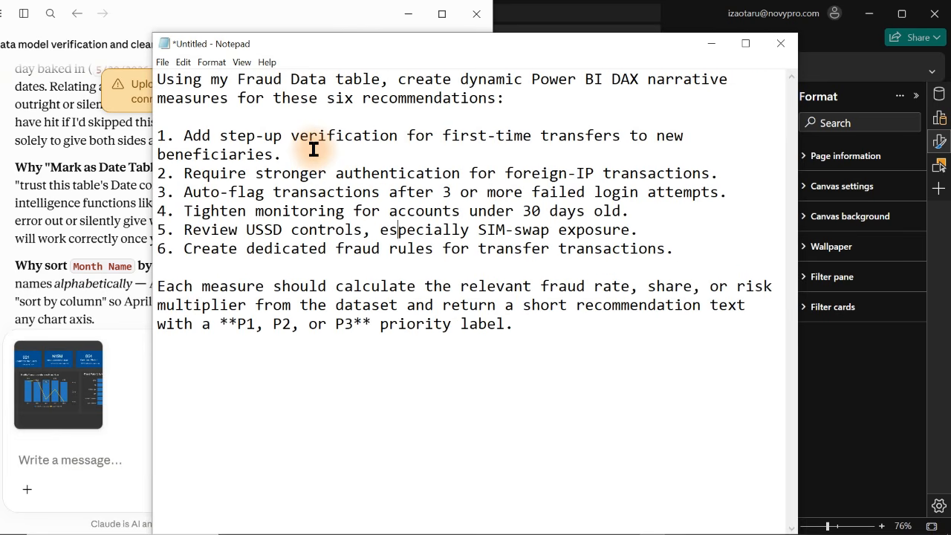
scroll(313, 149, "up", 1)
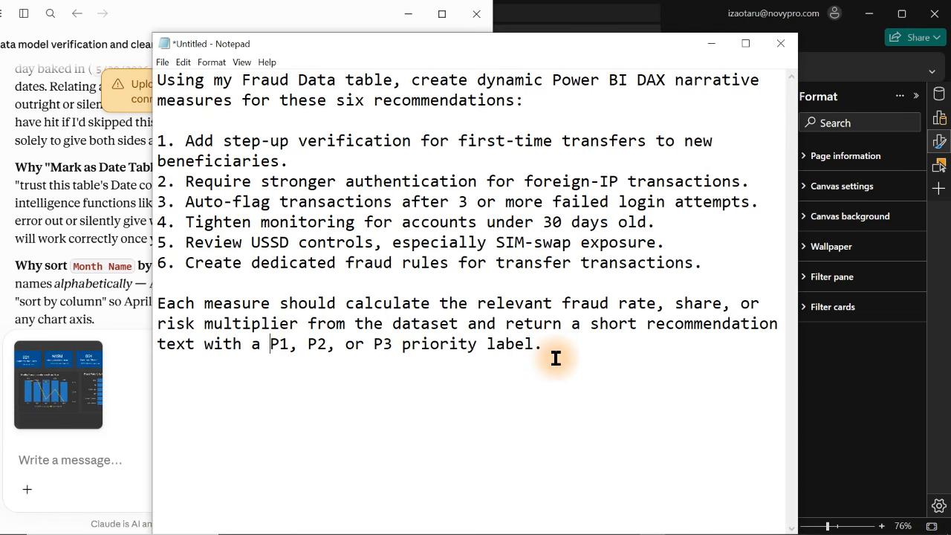
left_click_drag(542, 347, 226, 132)
left_click(227, 132)
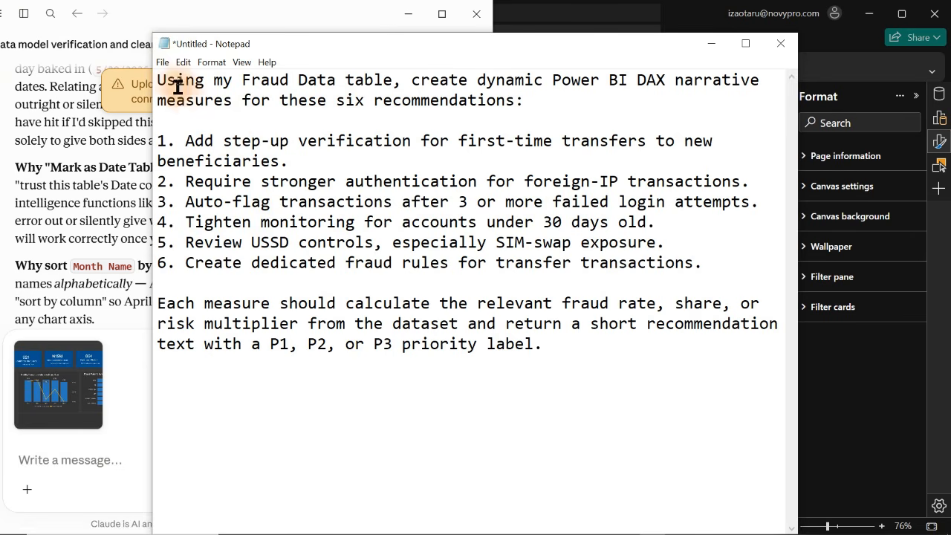
Save the Notepad prompt as a text file named Recommendation in the Faude AI Dashboard folder under YouTube Edited Videos
left_click(162, 64)
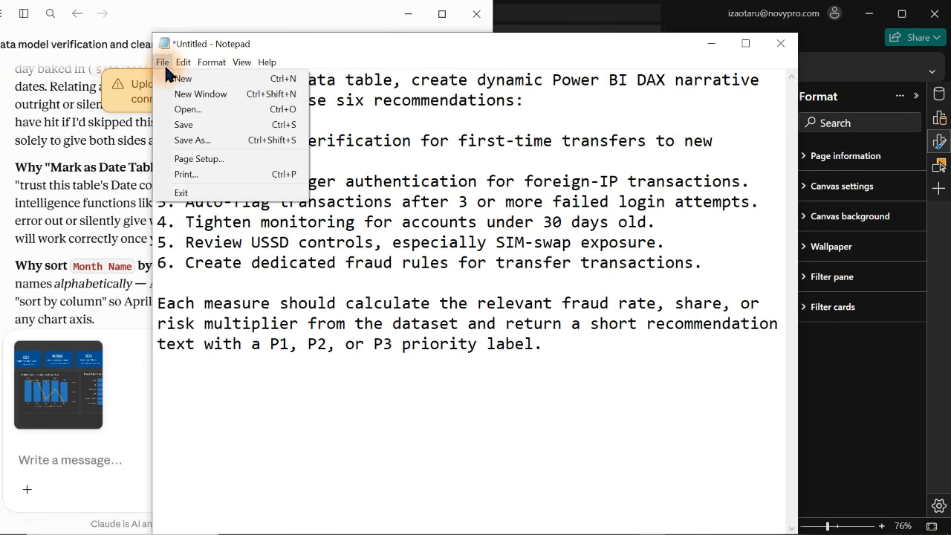
left_click(210, 141)
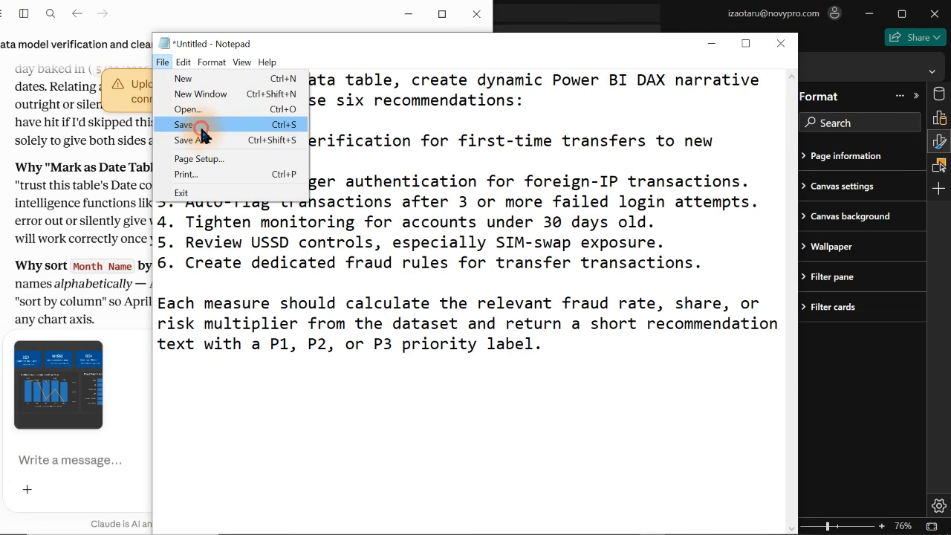
left_click(200, 126)
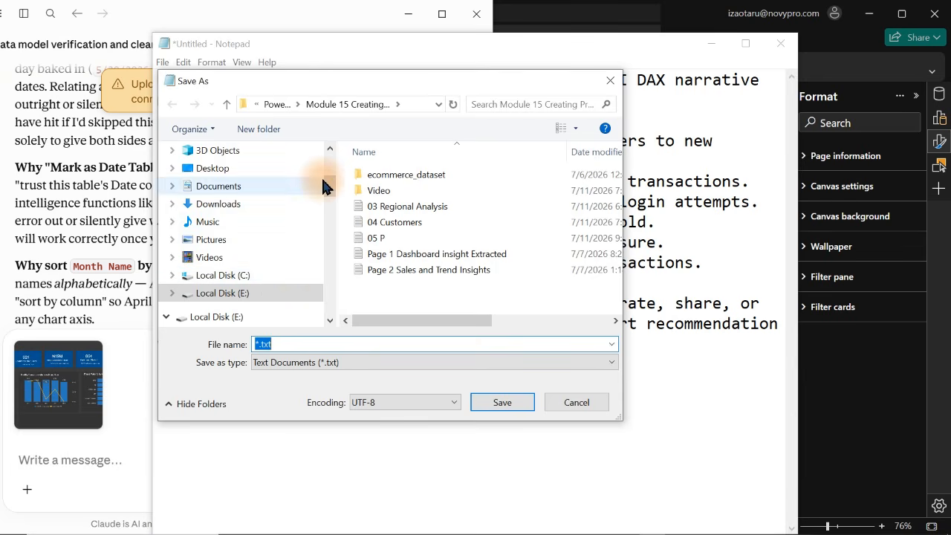
left_click_drag(329, 183, 332, 316)
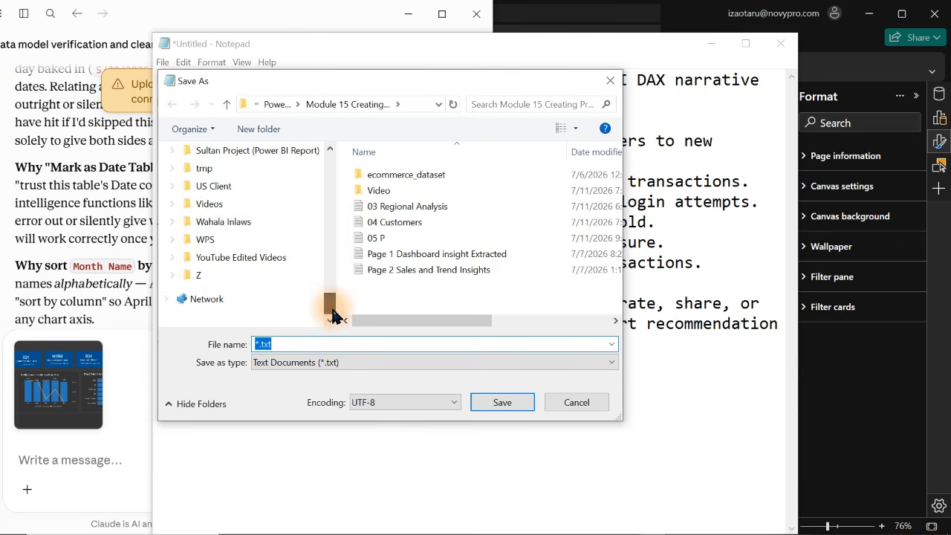
left_click(250, 257)
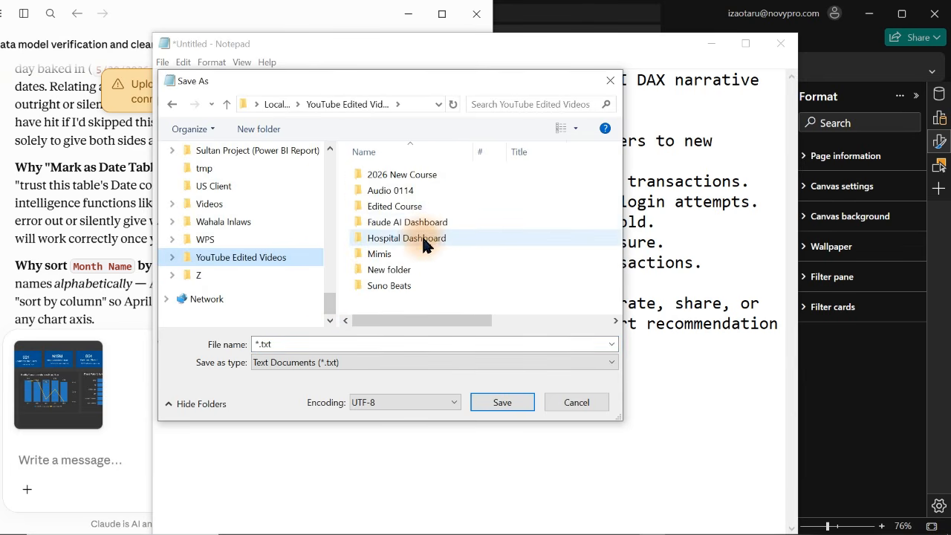
left_click(421, 223)
double_click(420, 222)
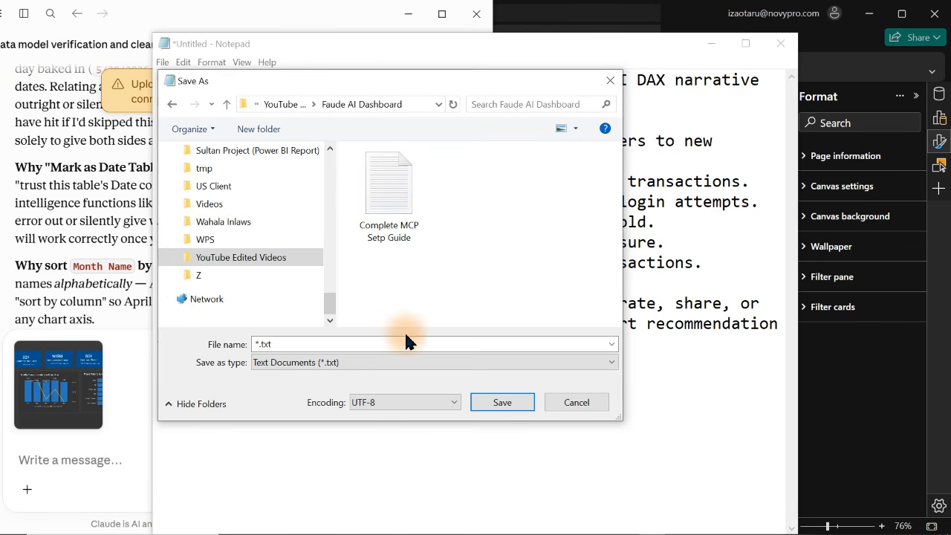
left_click(389, 344)
type("Recommendation")
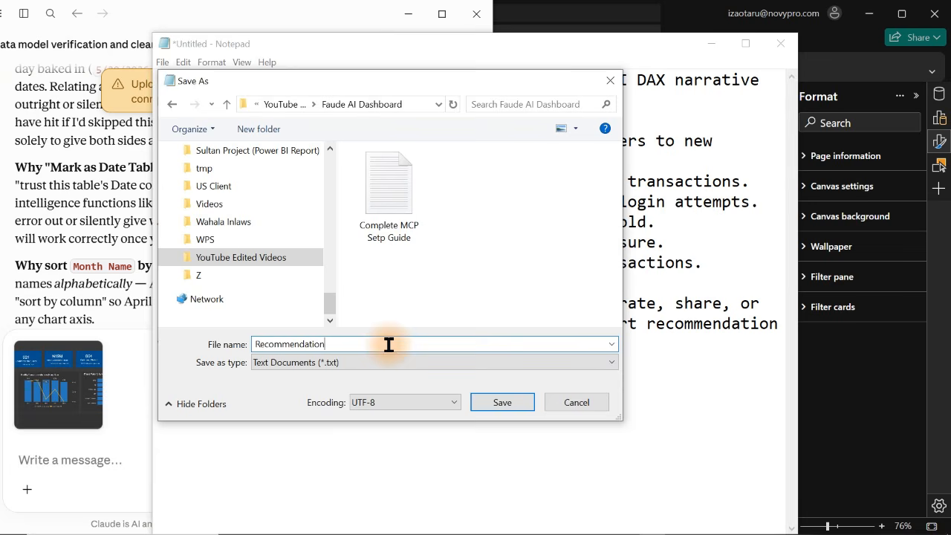
left_click(497, 402)
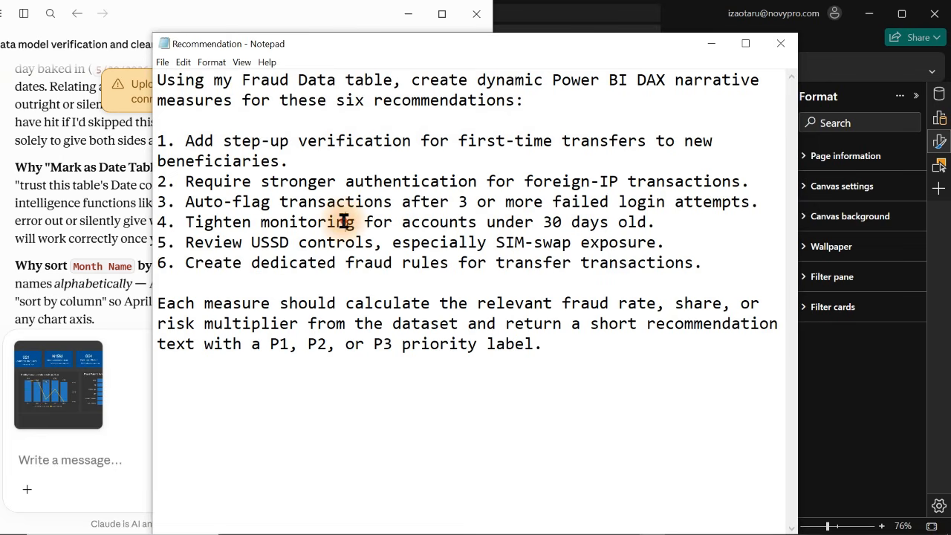
Replace the dashboard screenshot attached to the Claude message with the full DAX recommendation prompt copied from Notepad
key("ctrl+a")
key("ctrl+c")
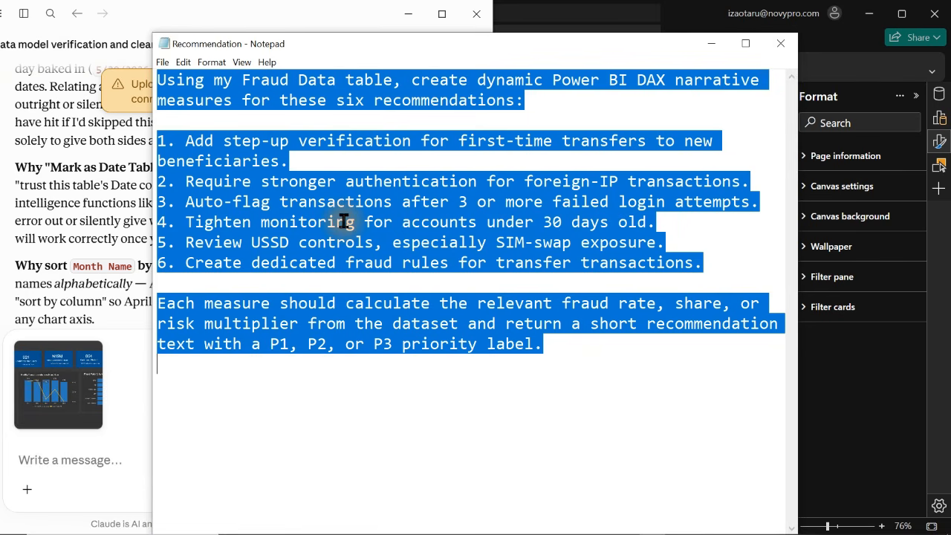
left_click(107, 473)
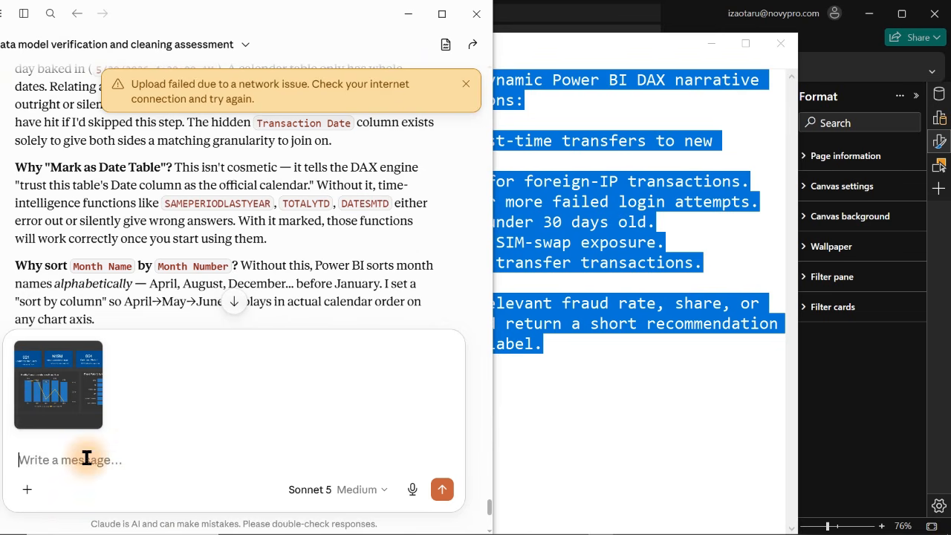
mouse_move(23, 347)
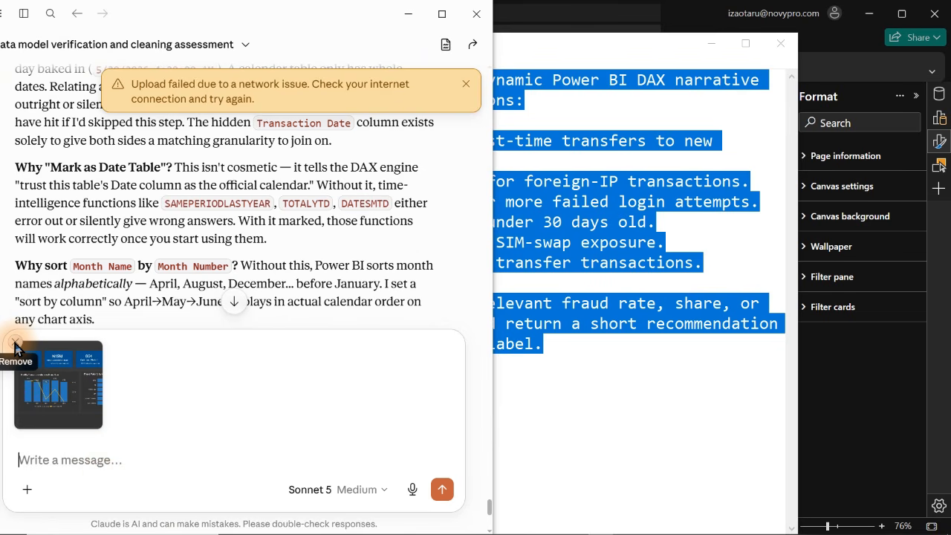
left_click(15, 345)
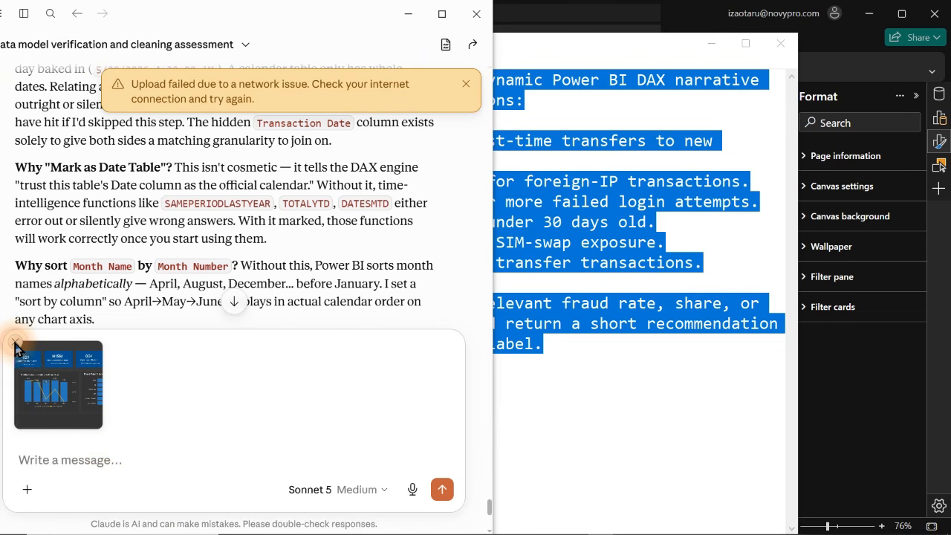
left_click(94, 468)
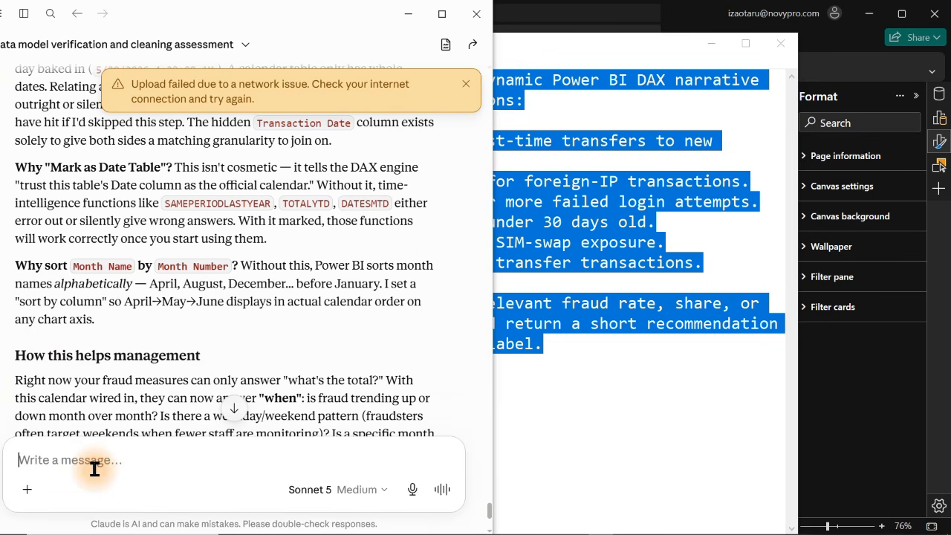
key("ctrl+v")
key("shift+Return")
key("shift+Return")
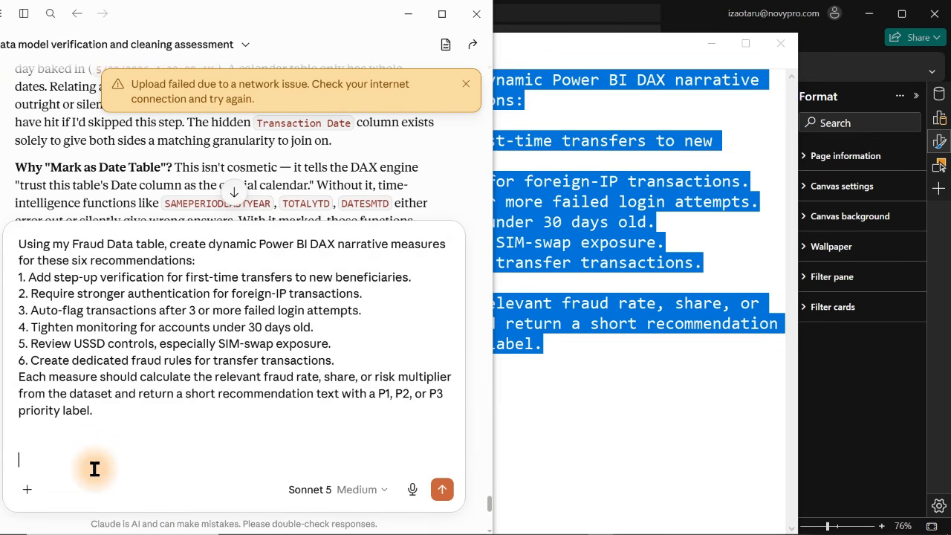
Append "Add in the measure table and inside its folder called Recommendation" to the prompt and send it to Claude
type("Add in the measure table an")
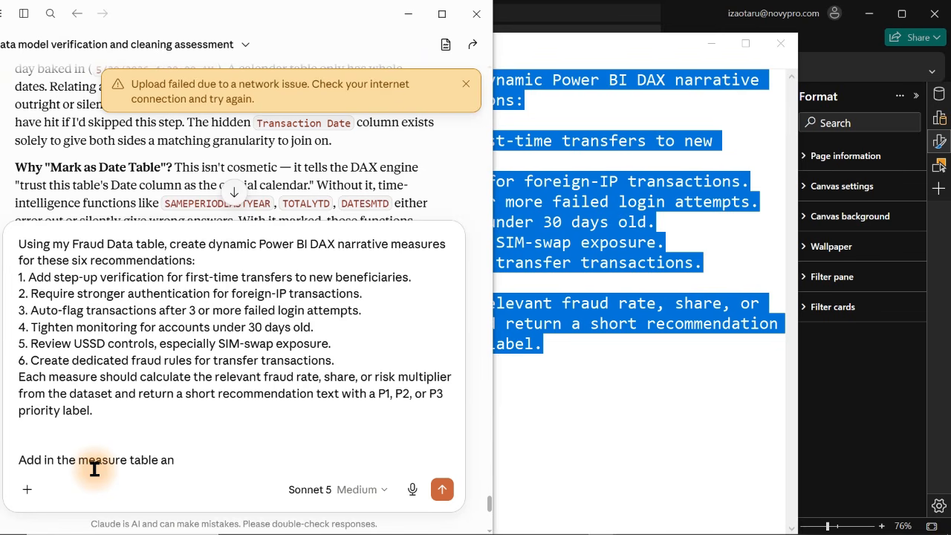
type("d inside its fol")
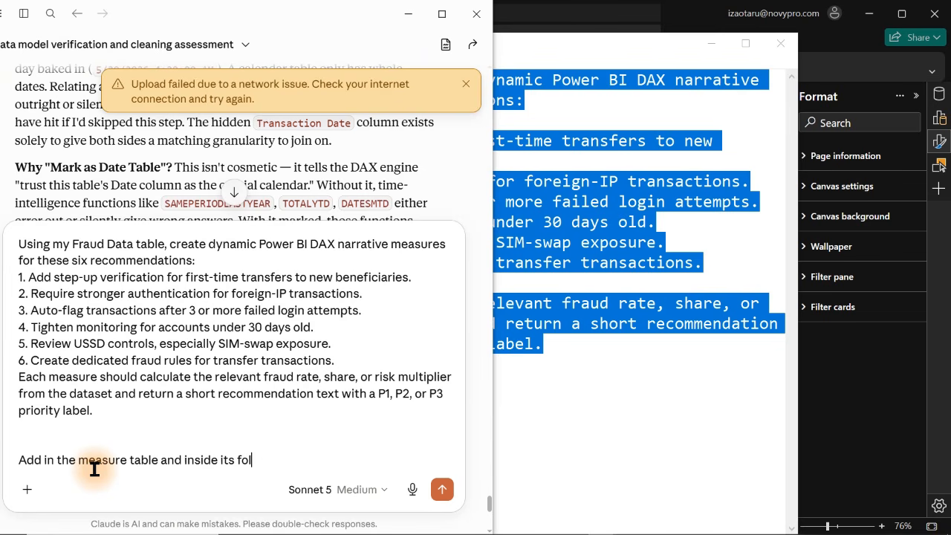
type("der called")
type(" Recome")
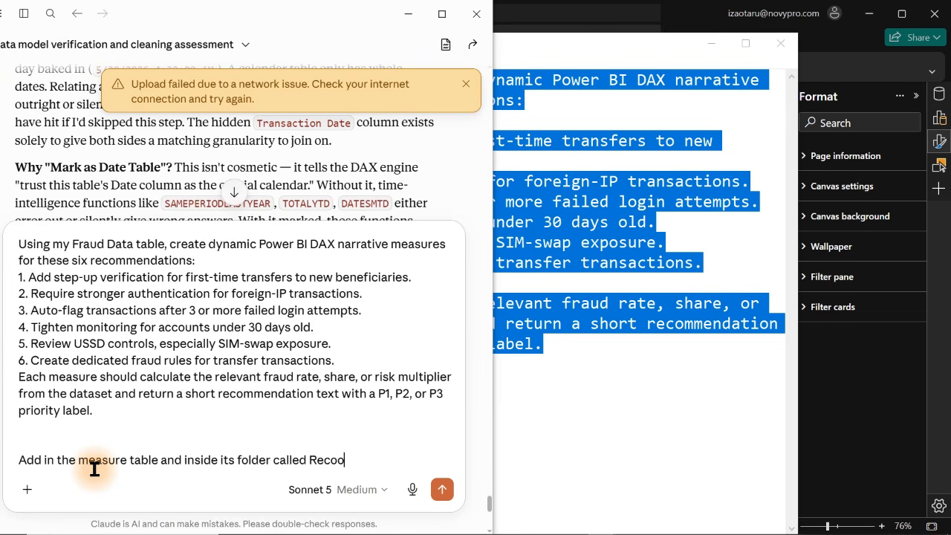
key("BackSpace")
key("BackSpace")
type("ommendation")
key("Return")
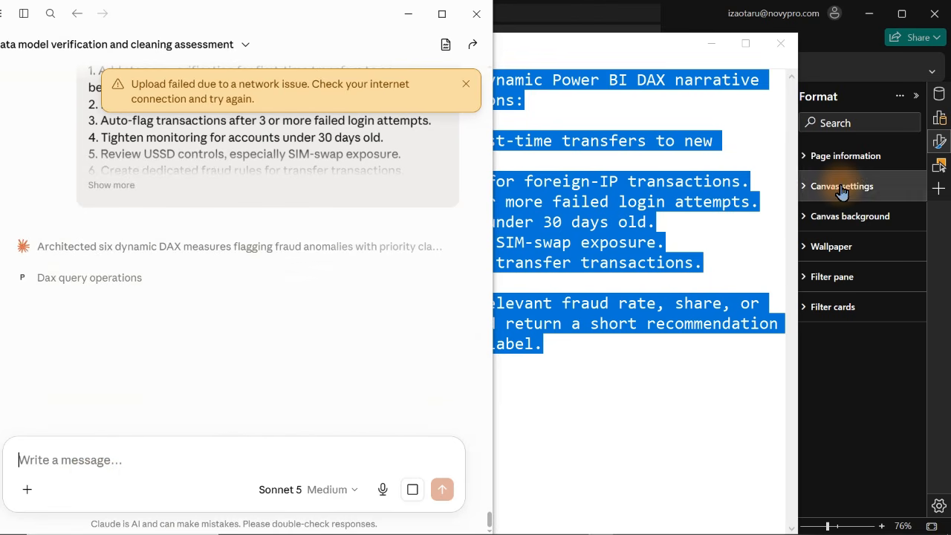
Switch to Power BI, show the data fields in place of the formatting options, and clear the "tenu" field search
left_click(942, 97)
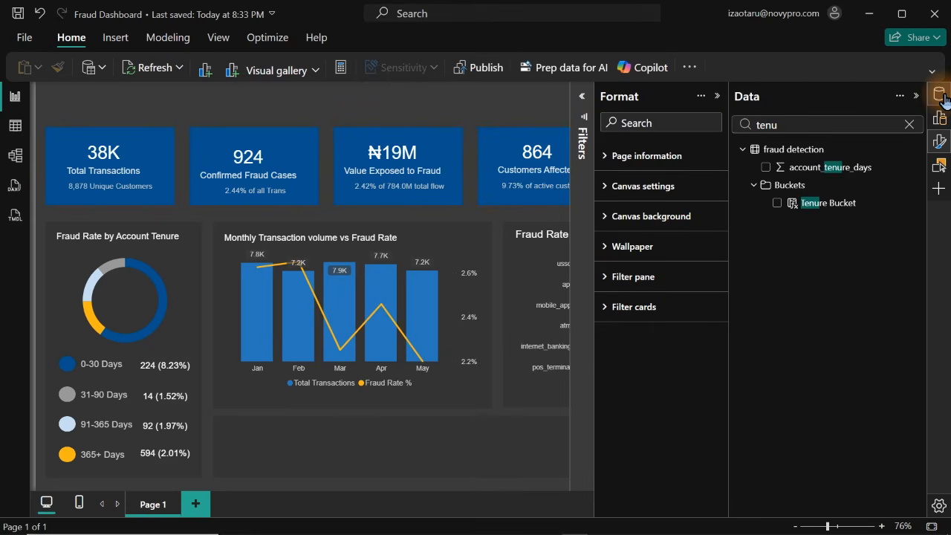
left_click(942, 97)
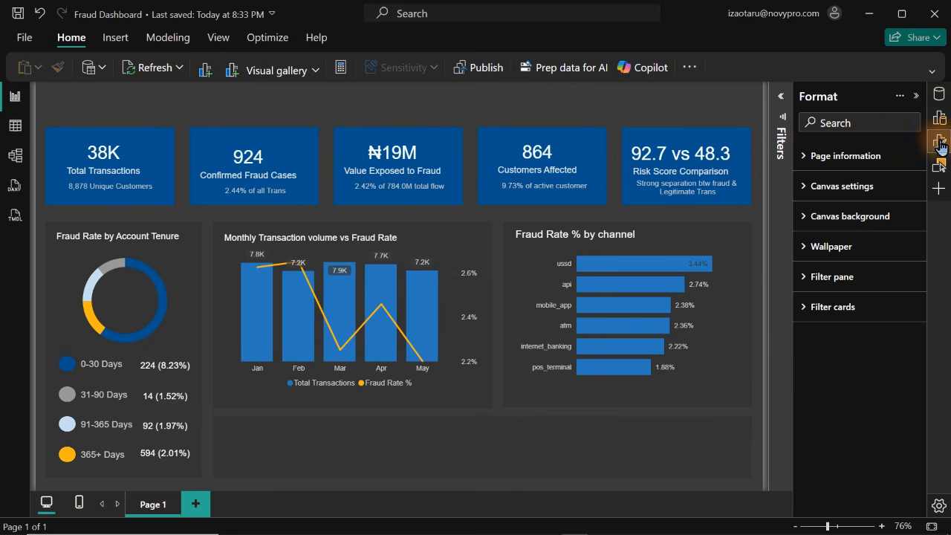
left_click(941, 149)
left_click(940, 95)
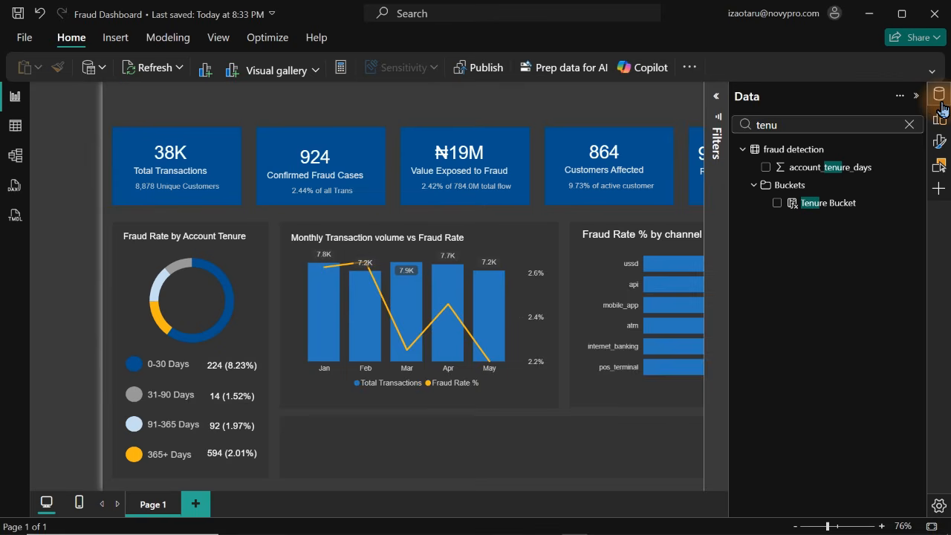
left_click(909, 125)
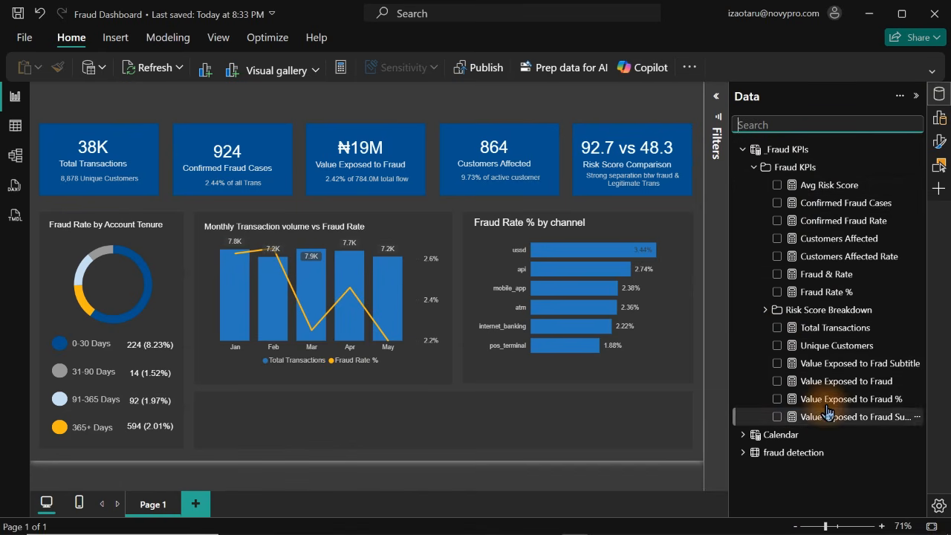
Check Claude's reply, return to Power BI and expand the Recommendation folder inside Fraud KPIs
mouse_move(536, 530)
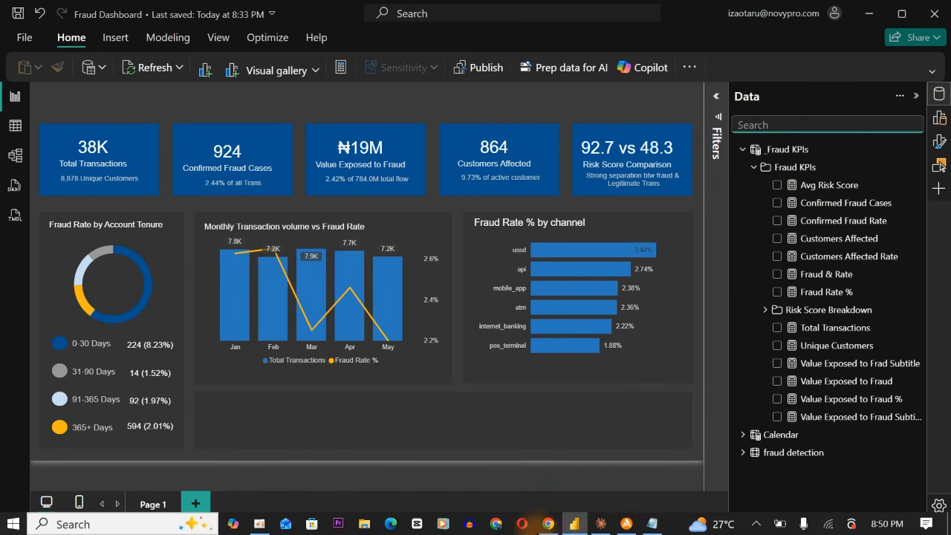
left_click(651, 525)
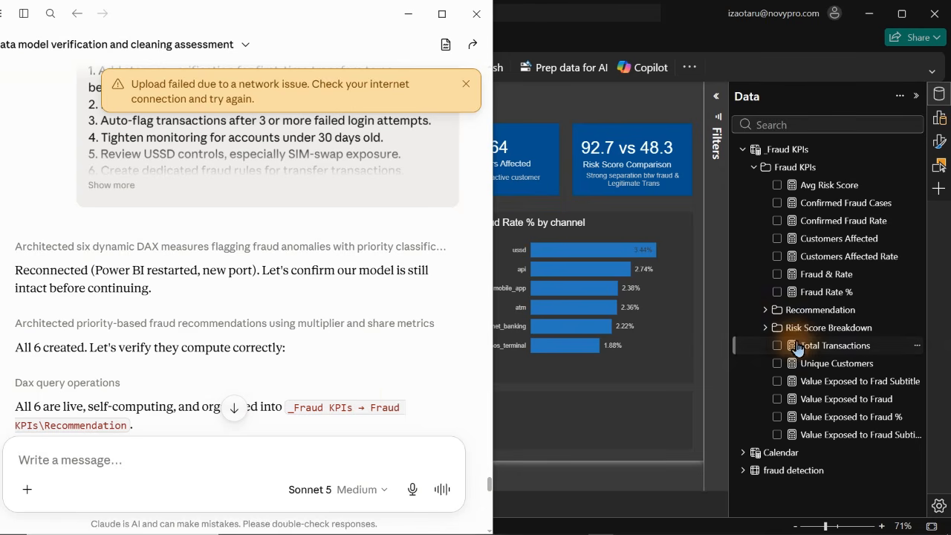
left_click(768, 310)
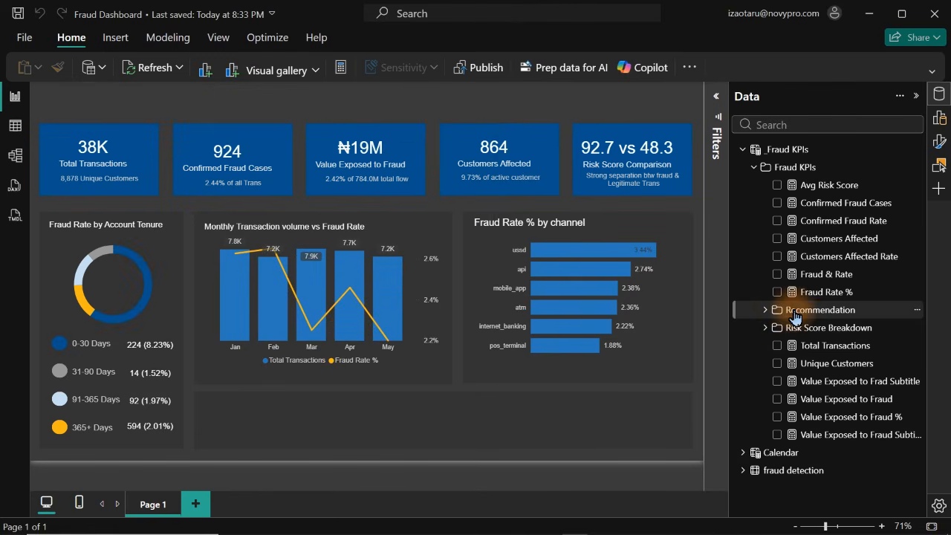
left_click(765, 310)
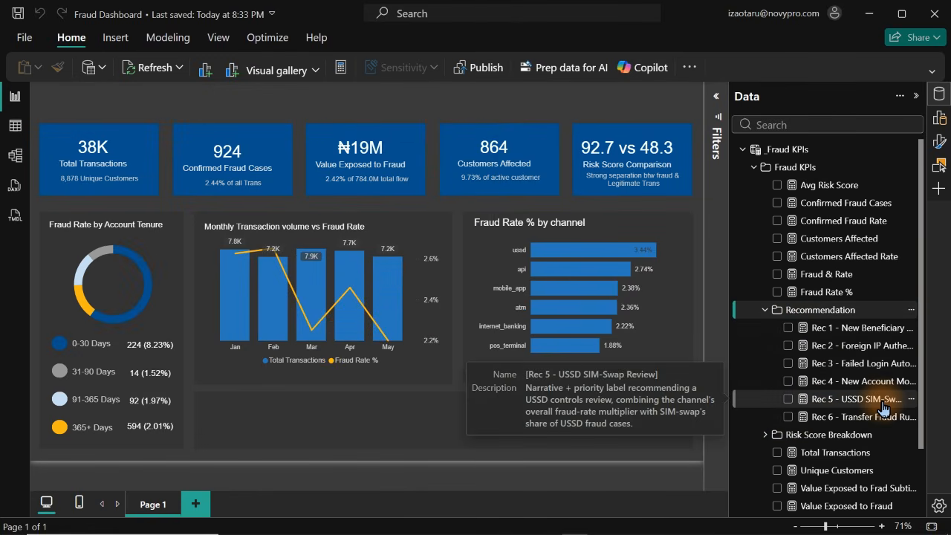
Add the Rec 1 - New Beneficiary Verification measure as a card and fit it into the empty strip below the monthly chart
mouse_move(791, 334)
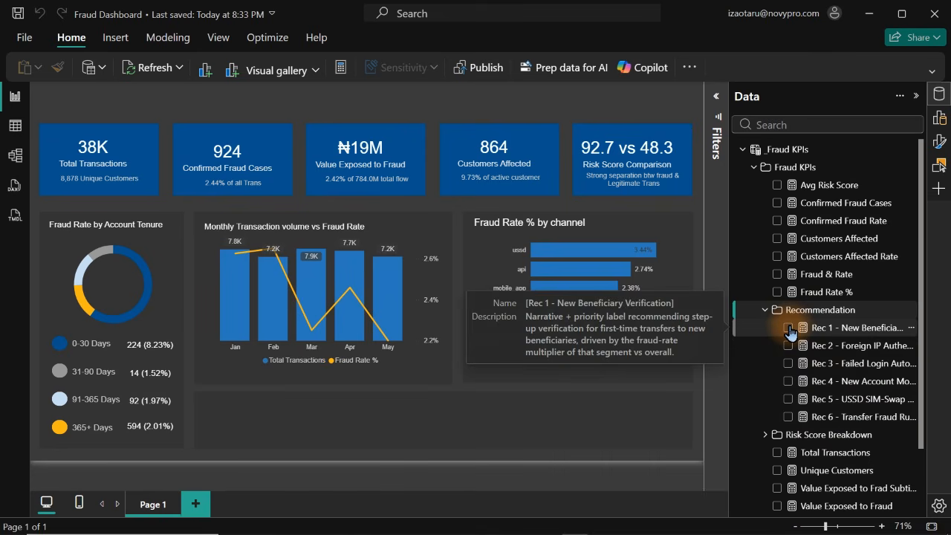
left_click(789, 328)
left_click_drag(123, 219, 288, 383)
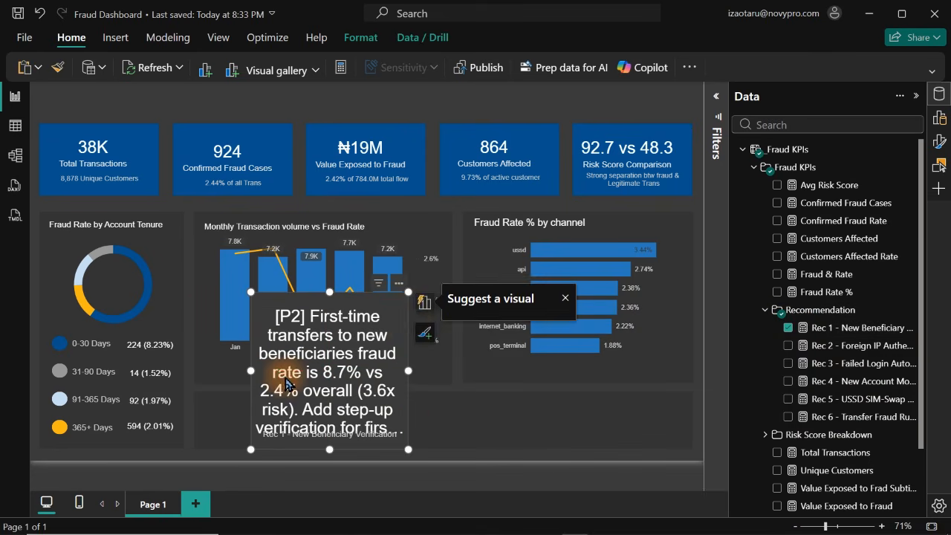
left_click_drag(408, 292, 584, 402)
left_click(234, 401)
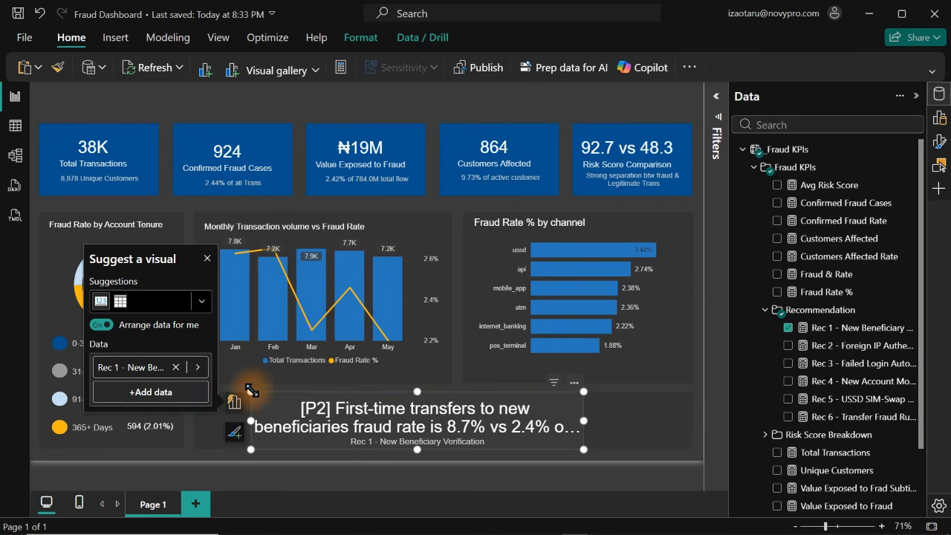
left_click_drag(252, 391, 195, 391)
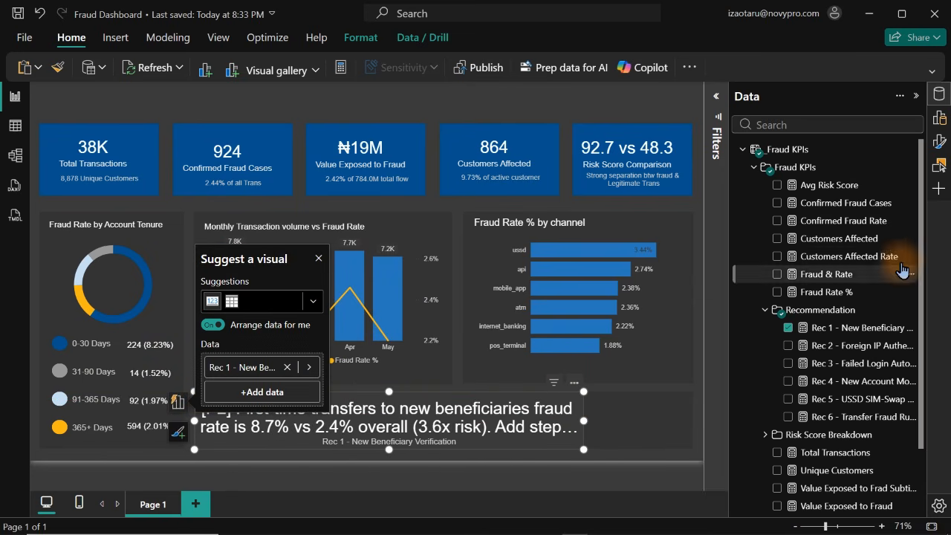
Turn off the Rec 1 card's category label and set its callout value font size to 15
left_click(940, 142)
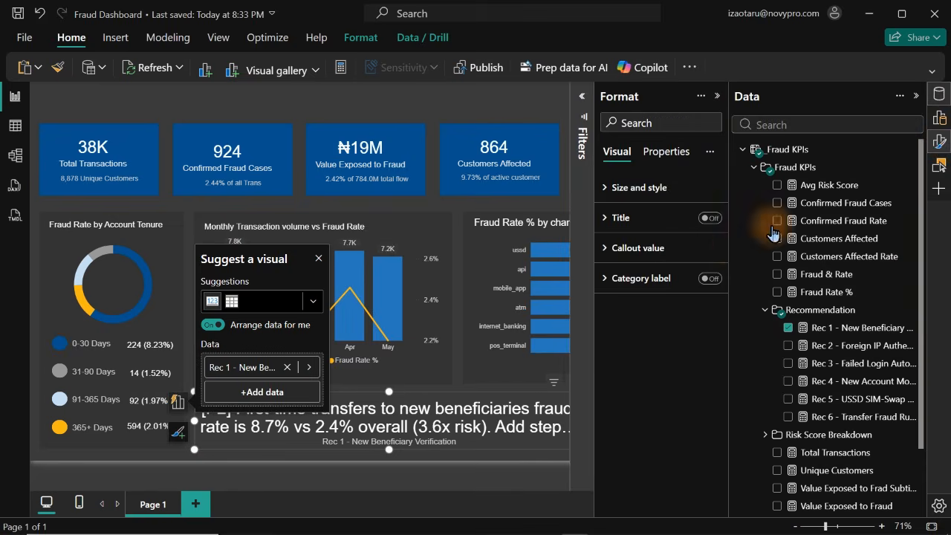
left_click(710, 278)
left_click(703, 281)
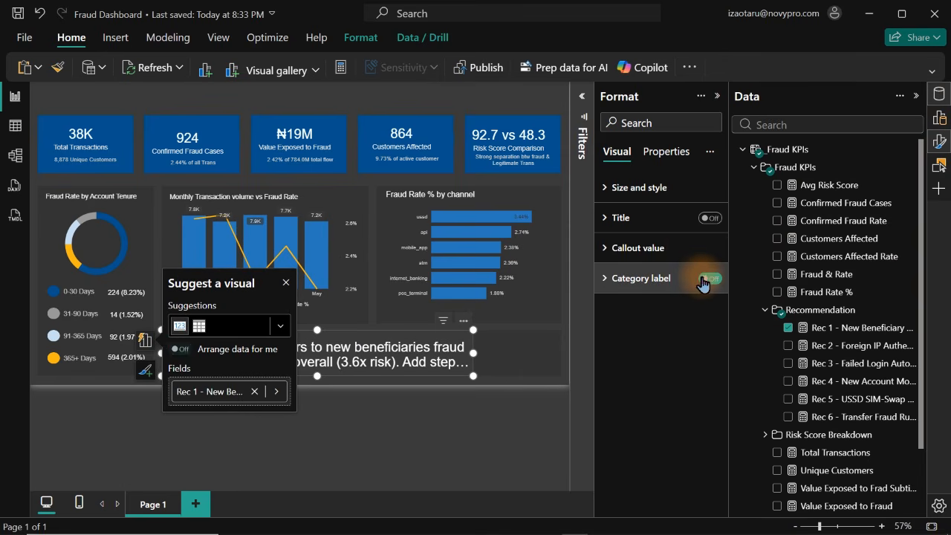
left_click(630, 247)
left_click(696, 297)
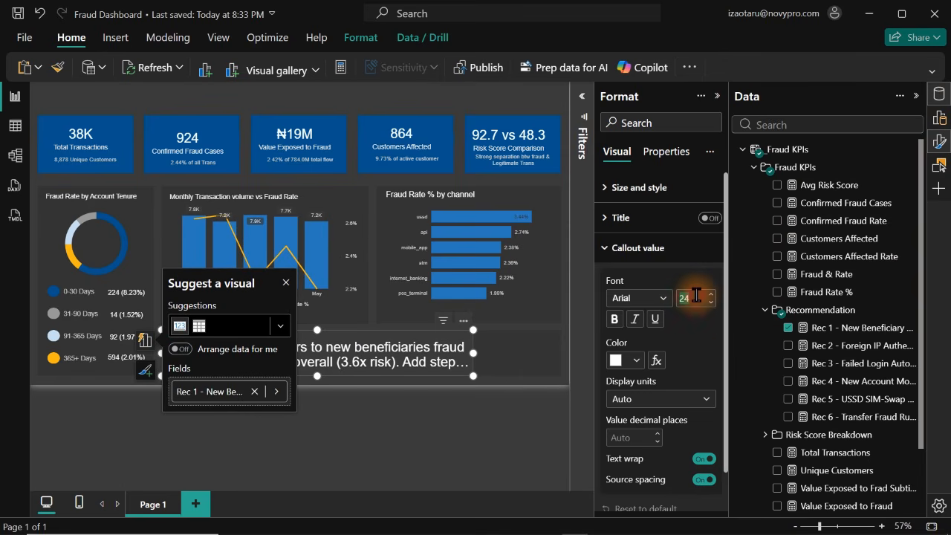
type("15")
left_click(286, 287)
left_click(318, 389)
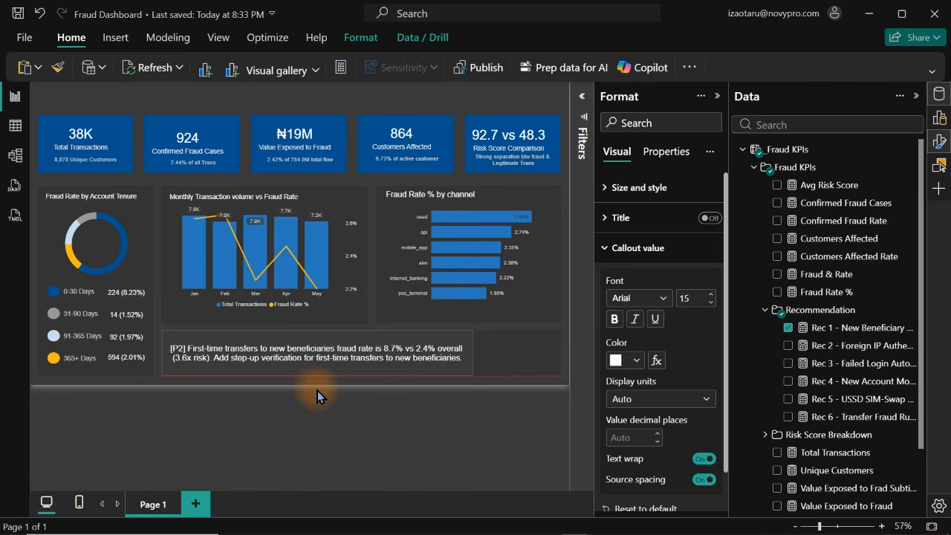
Set the Rec 1 recommendation card's callout value font to Comic Sans MS
left_click(416, 363)
left_click(637, 298)
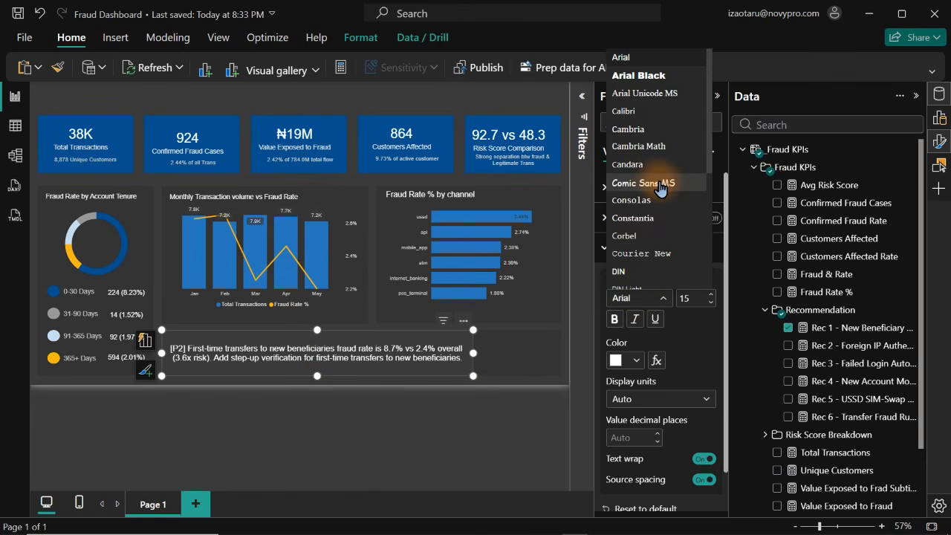
left_click(659, 189)
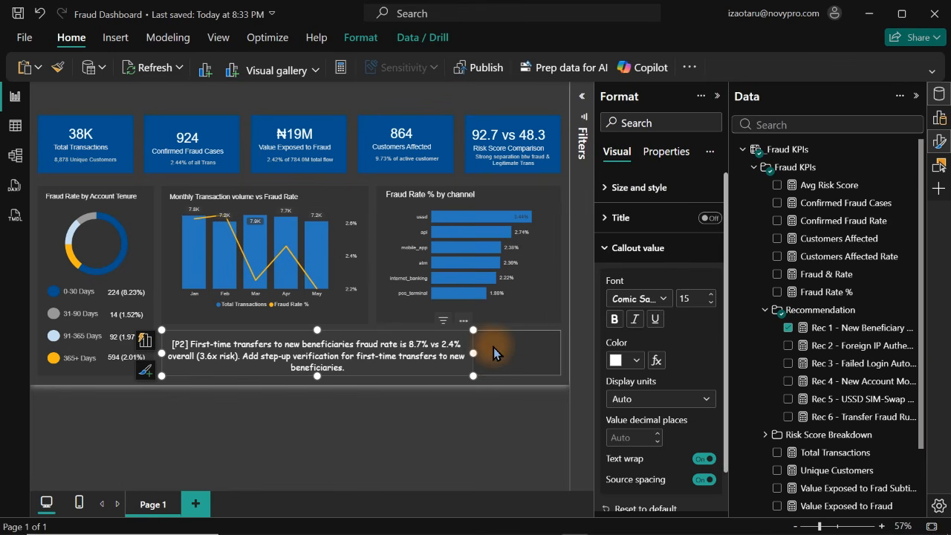
Narrow the Rec 1 card from both sides and nudge it slightly upward within the strip below the monthly chart
left_click_drag(470, 375, 422, 379)
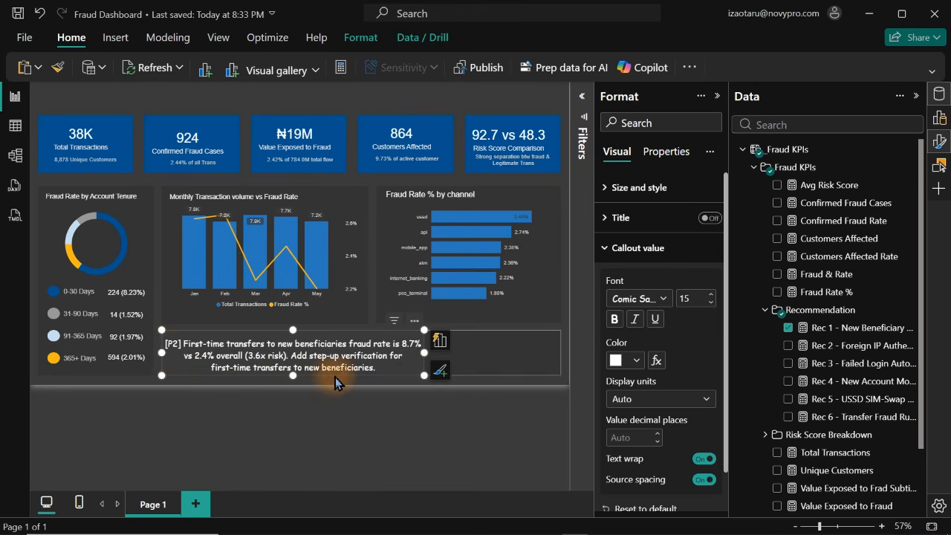
left_click_drag(162, 351, 171, 357)
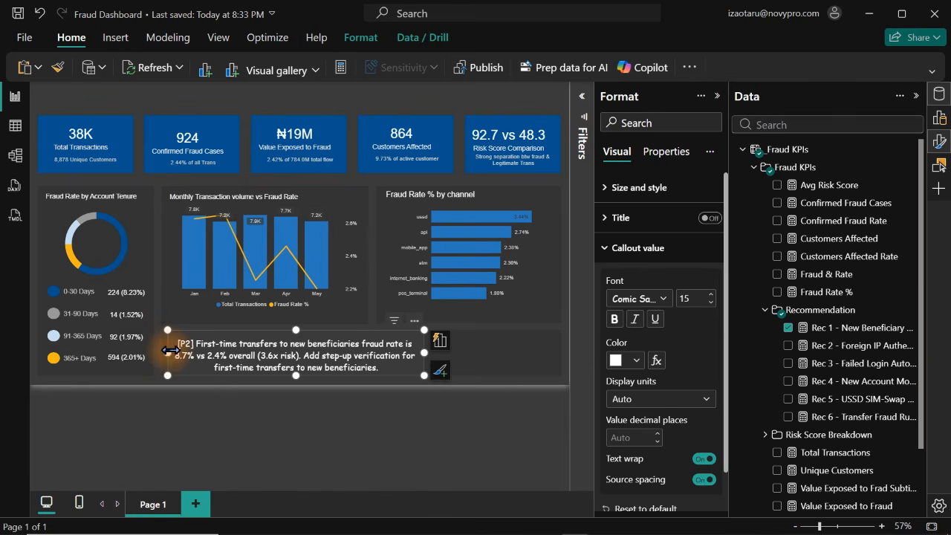
key("Up")
key("Up")
key("Up")
key("Up")
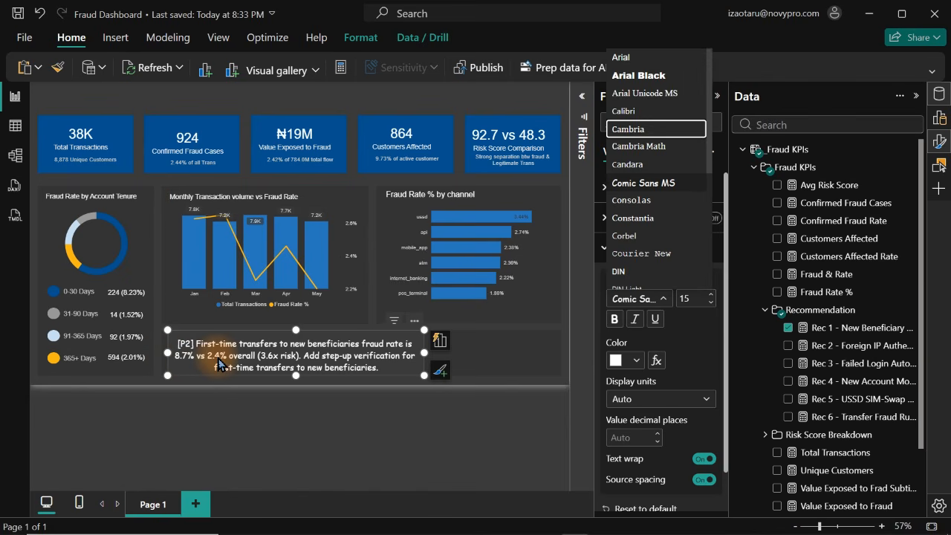
left_click_drag(219, 364, 220, 361)
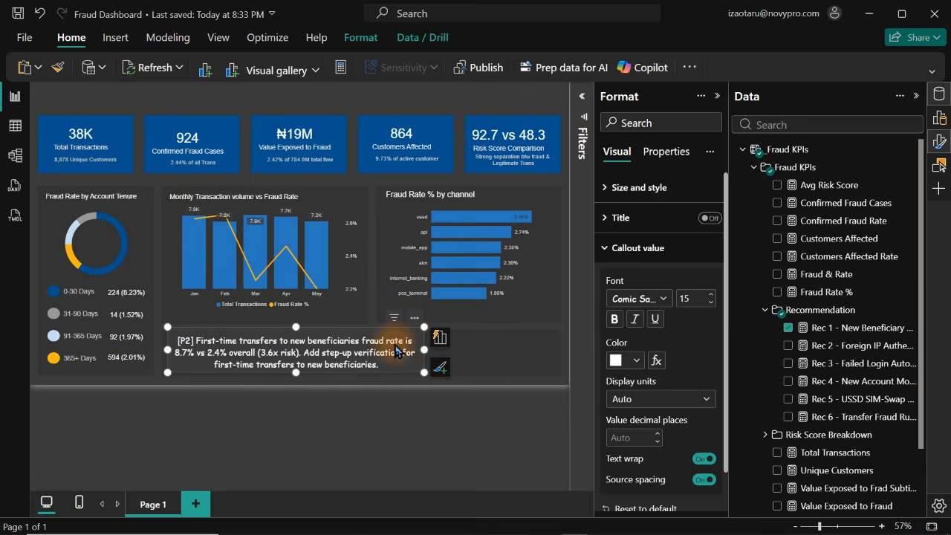
Hide the formatting options and data fields to enlarge the canvas, and deselect the Rec 1 card
left_click(667, 196)
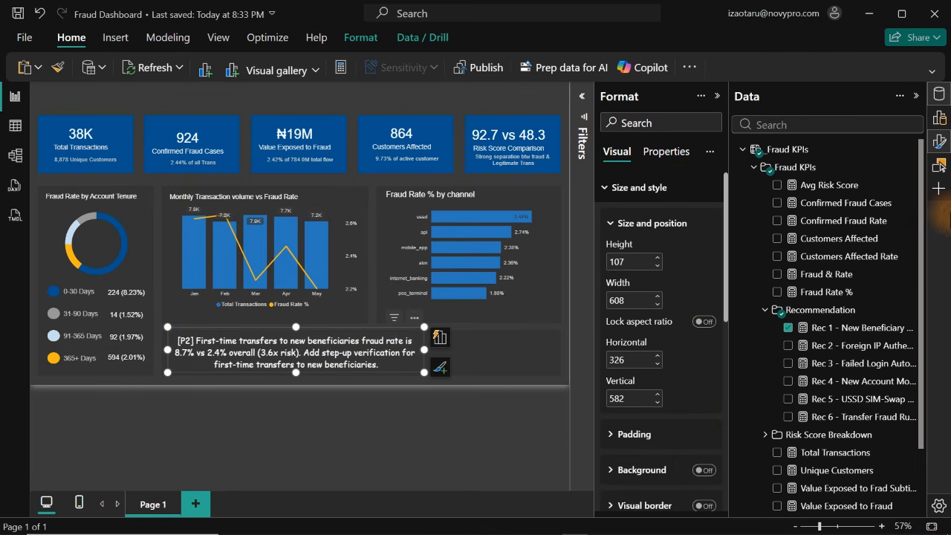
left_click(939, 93)
left_click(940, 121)
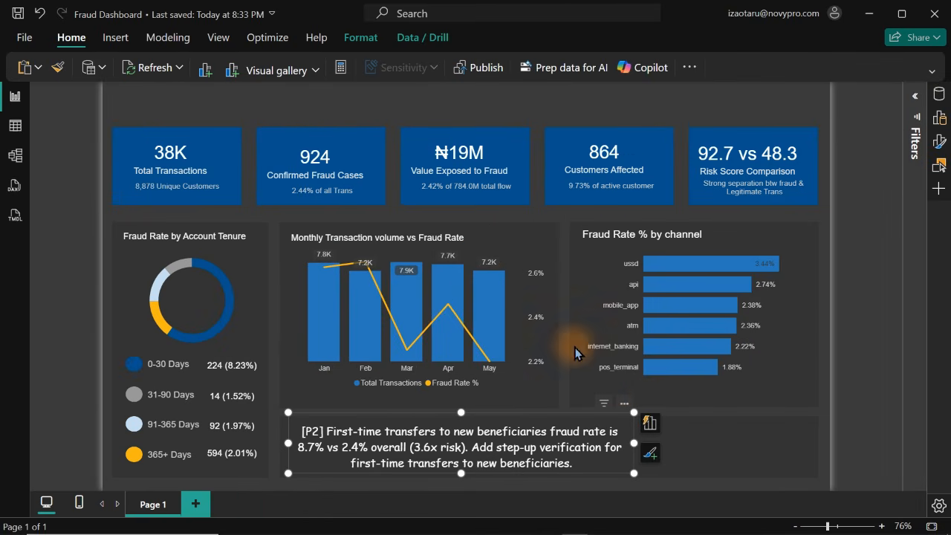
left_click(545, 112)
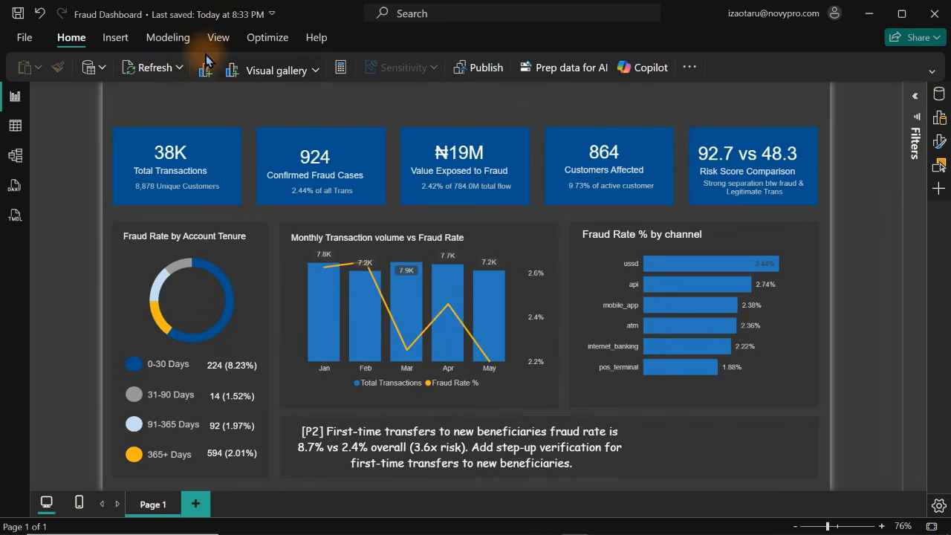
left_click(115, 41)
left_click(745, 70)
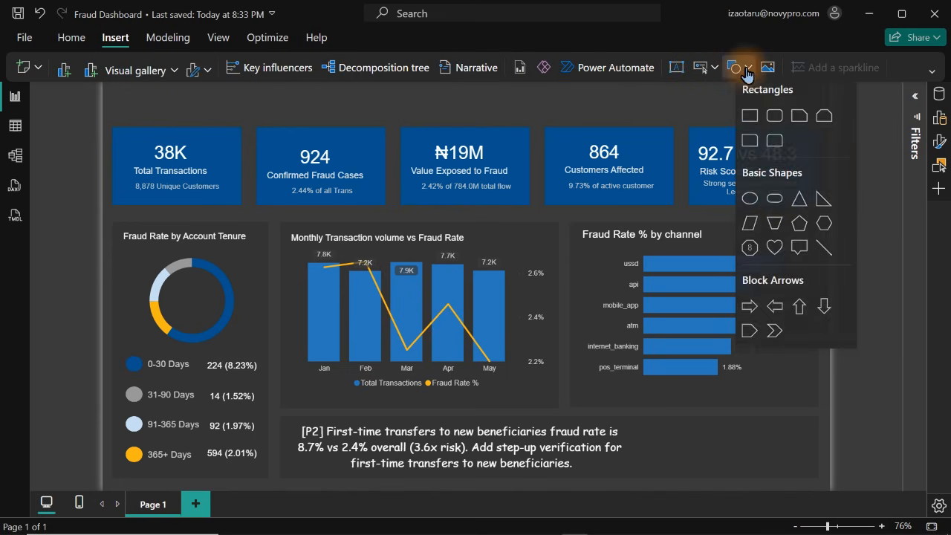
left_click(774, 206)
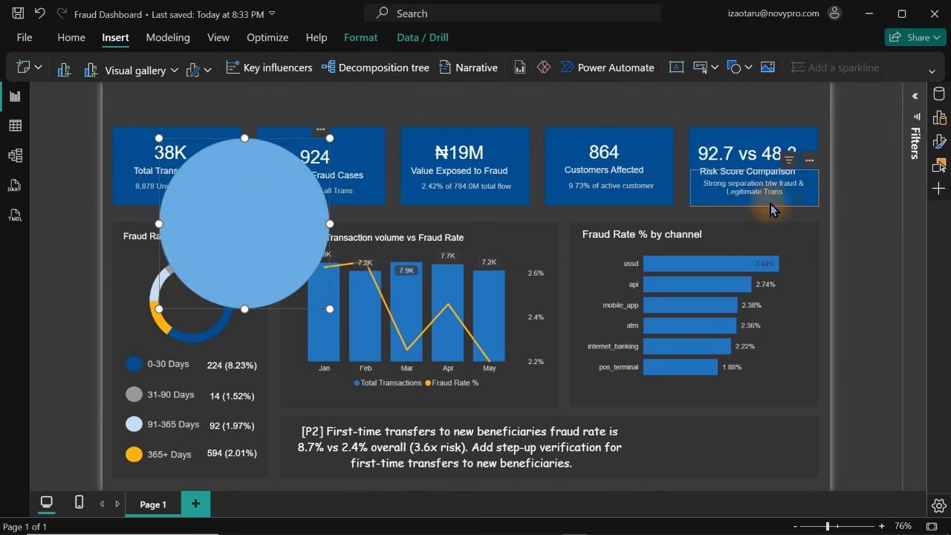
left_click_drag(246, 318, 396, 139)
key("Delete")
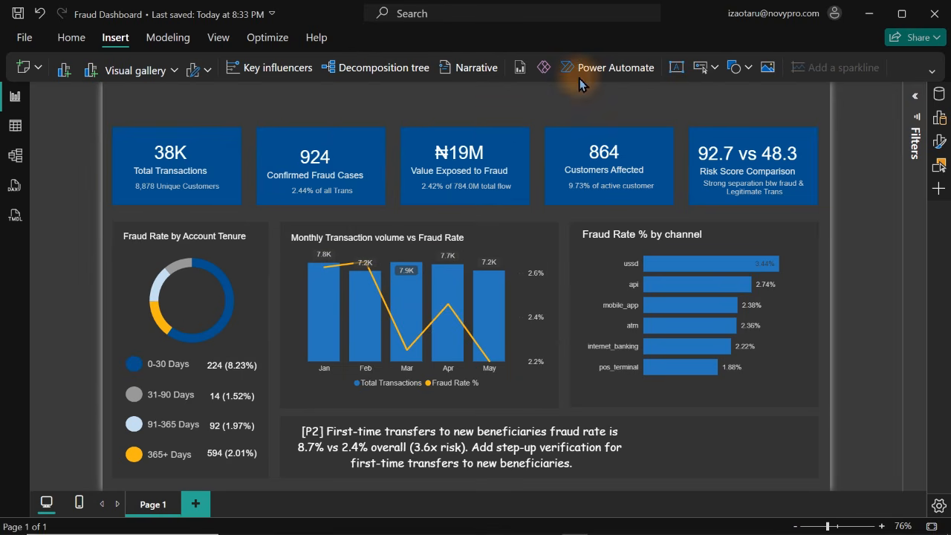
Insert a blank button and size it to fit the empty space beside the Rec 1 recommendation text
left_click(715, 67)
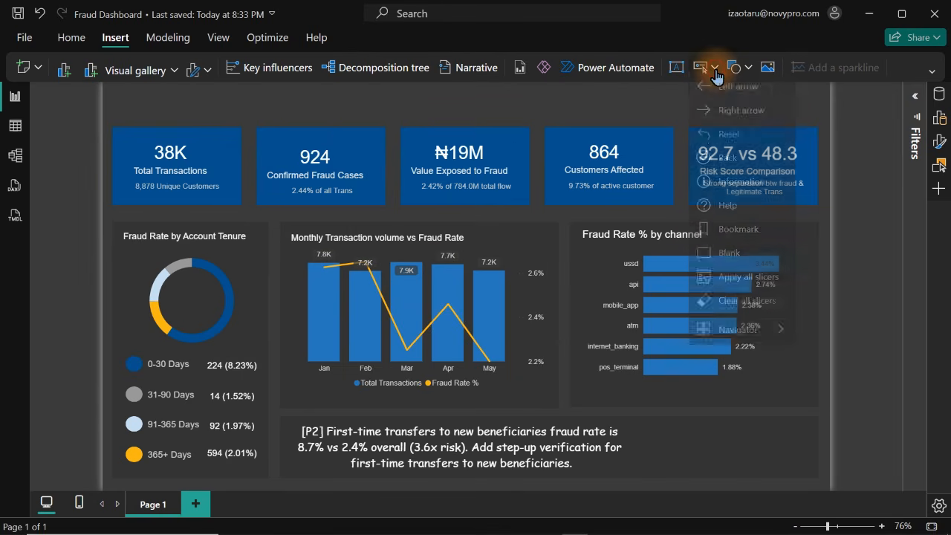
left_click(732, 261)
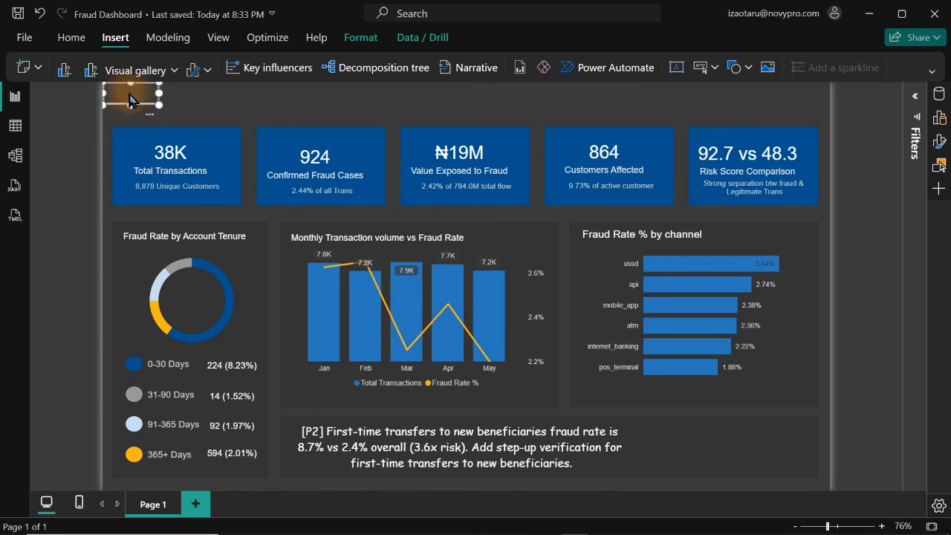
left_click_drag(636, 349, 792, 453)
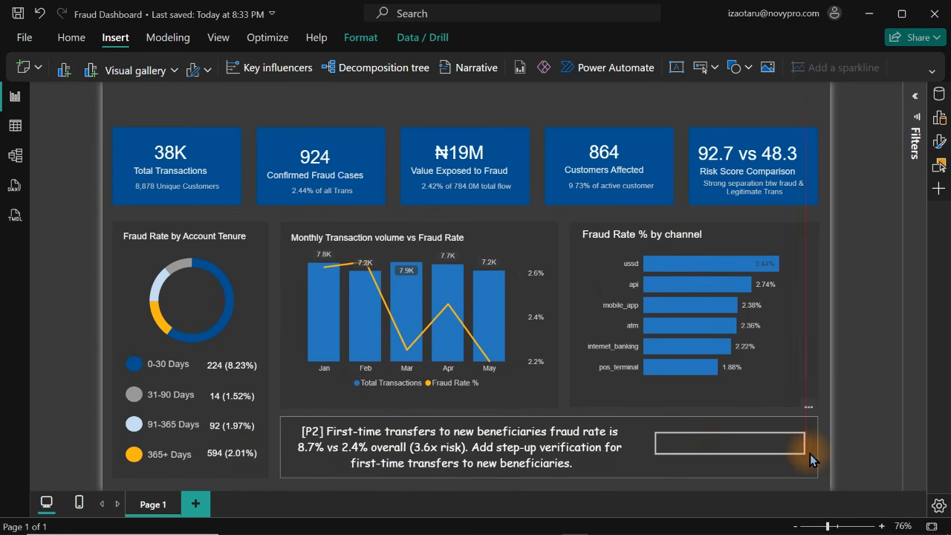
left_click_drag(731, 454, 730, 463)
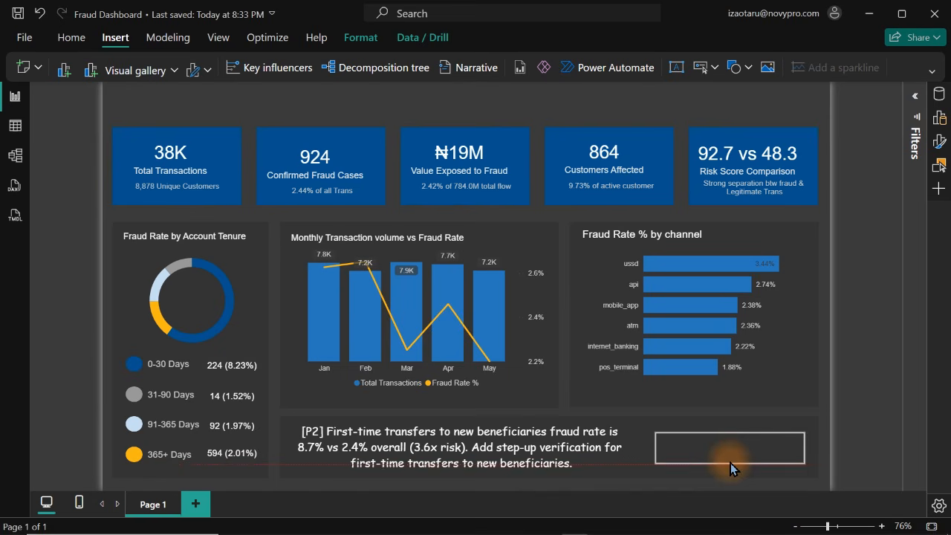
Remove the blank button's border in its default state and give it a dark blue fill
left_click(938, 141)
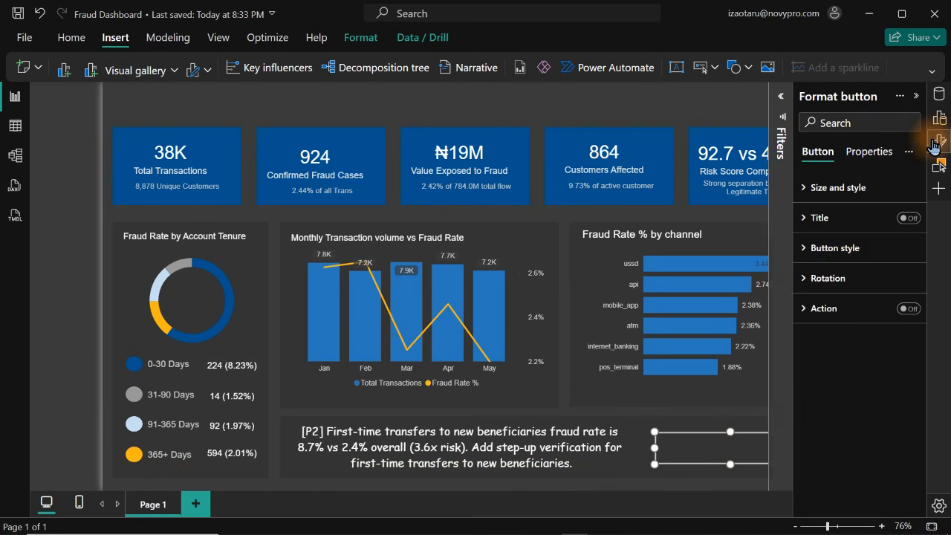
left_click(847, 266)
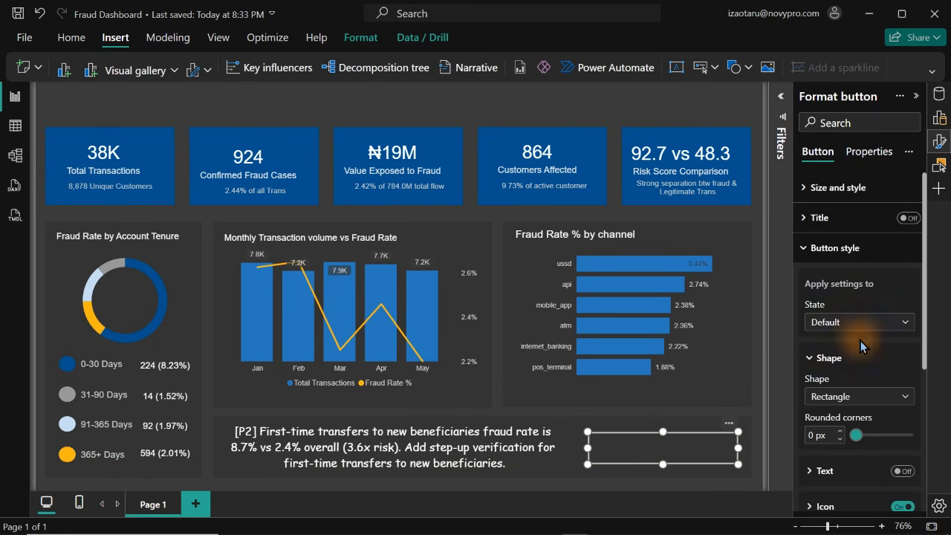
scroll(920, 312, "down", 3)
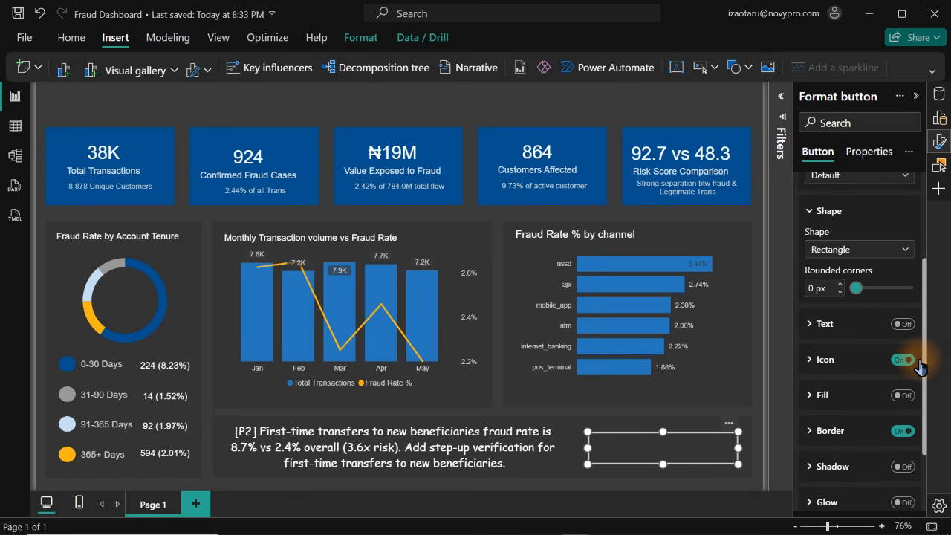
left_click(902, 396)
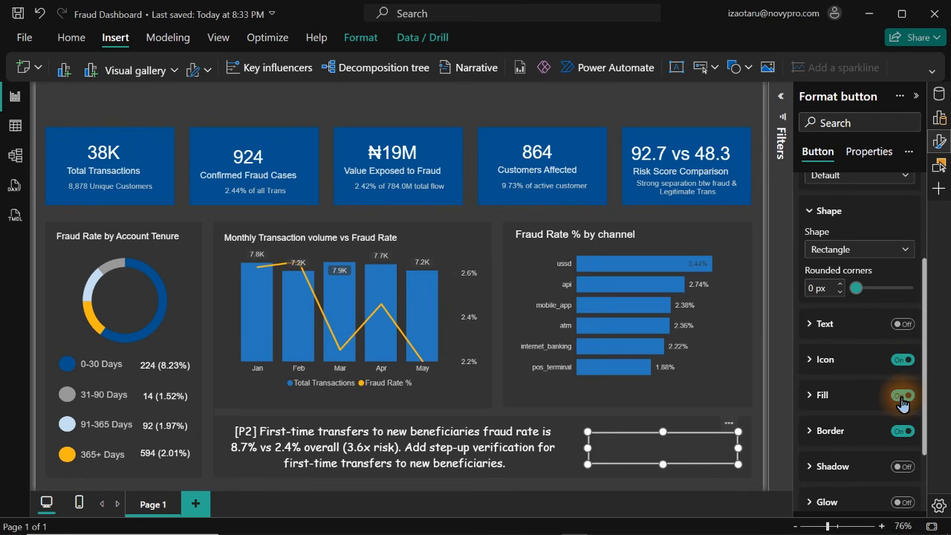
left_click(898, 433)
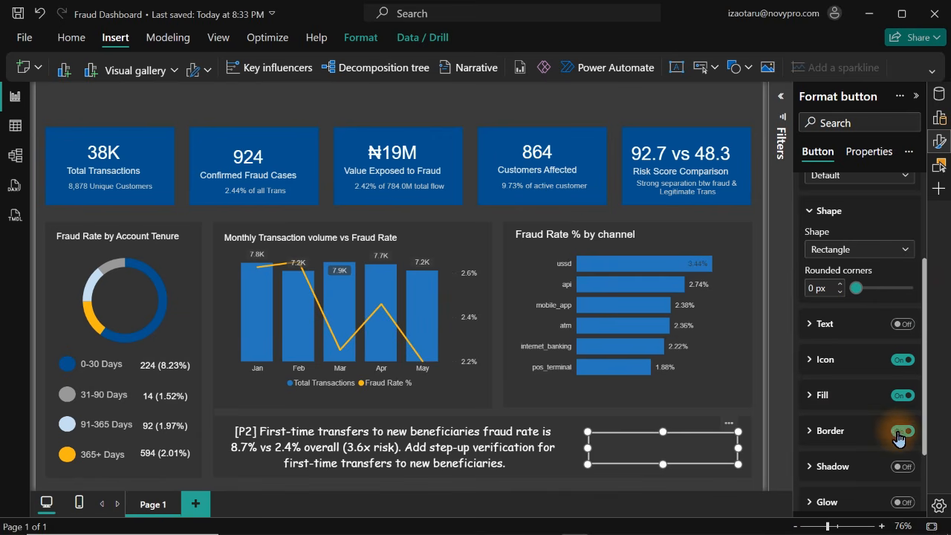
left_click(899, 437)
left_click(834, 397)
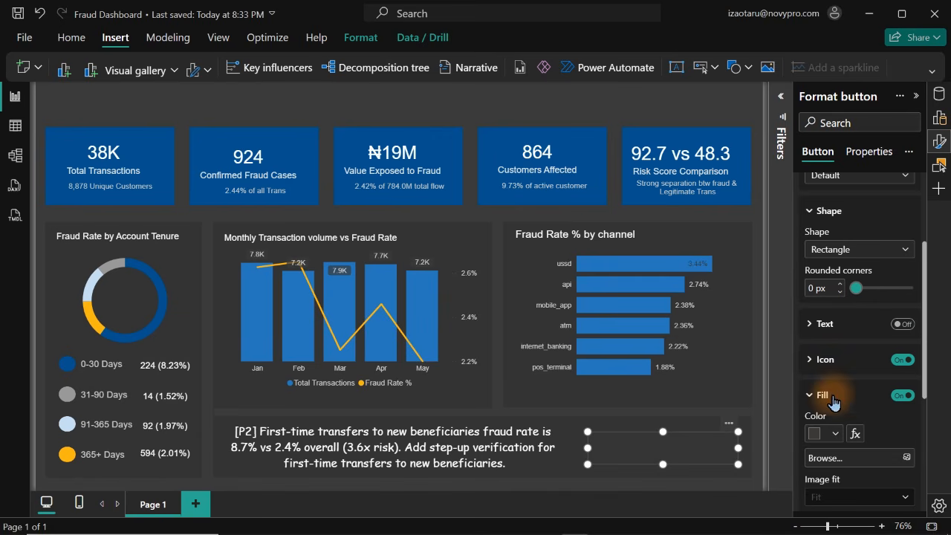
left_click(838, 439)
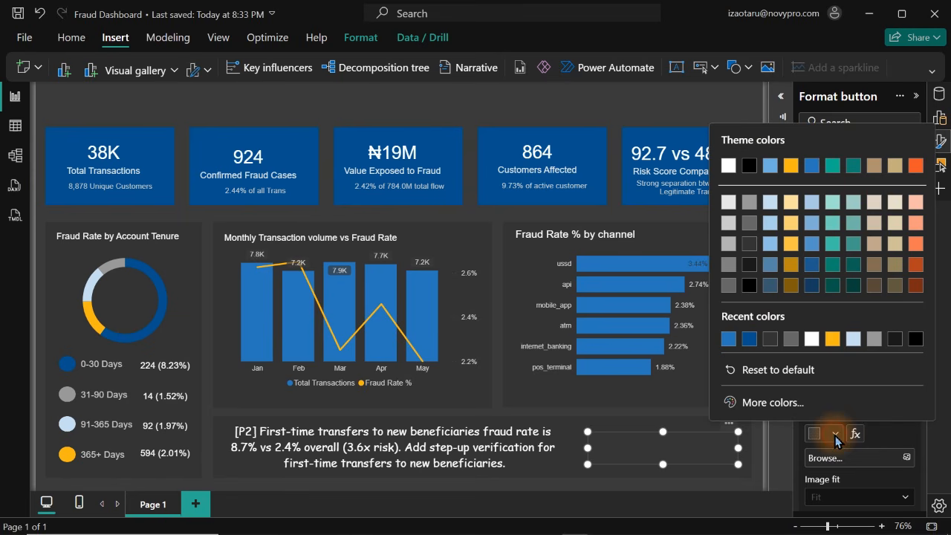
left_click(751, 343)
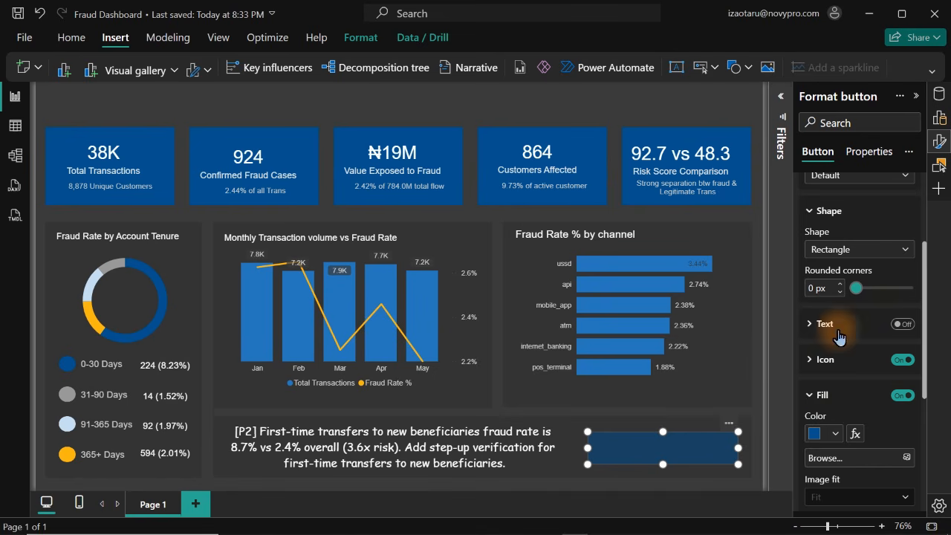
Enable the button's text, enter "More Recommendations" as the label, and set its font size to 12
left_click(899, 324)
left_click(837, 331)
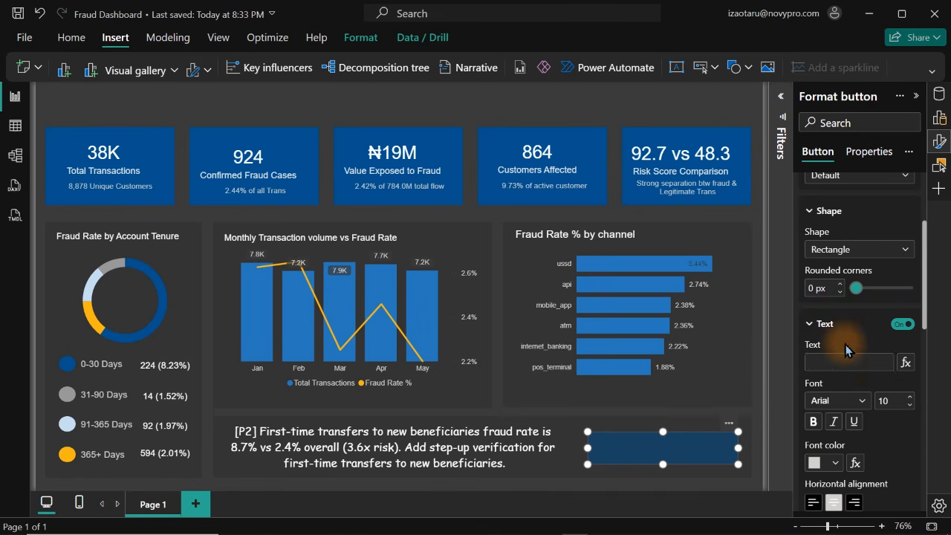
left_click(849, 362)
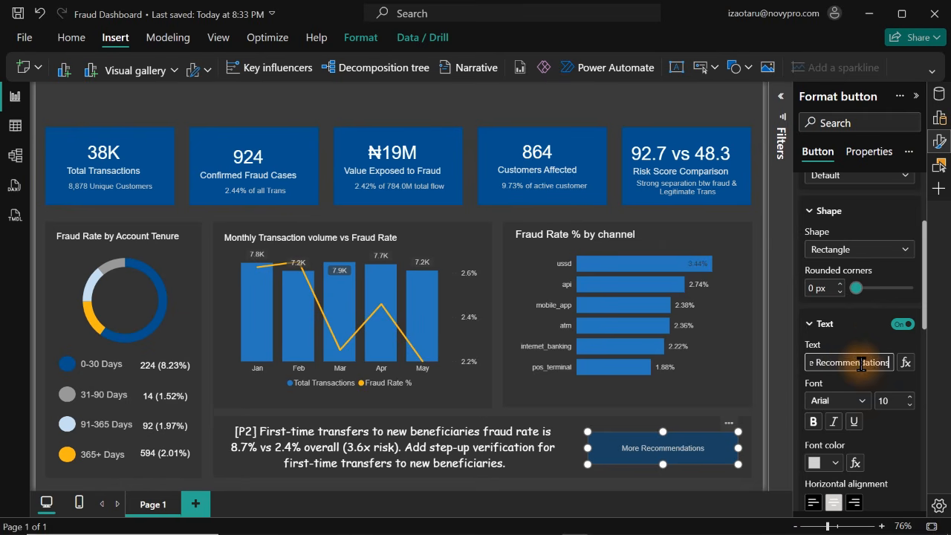
left_click(908, 396)
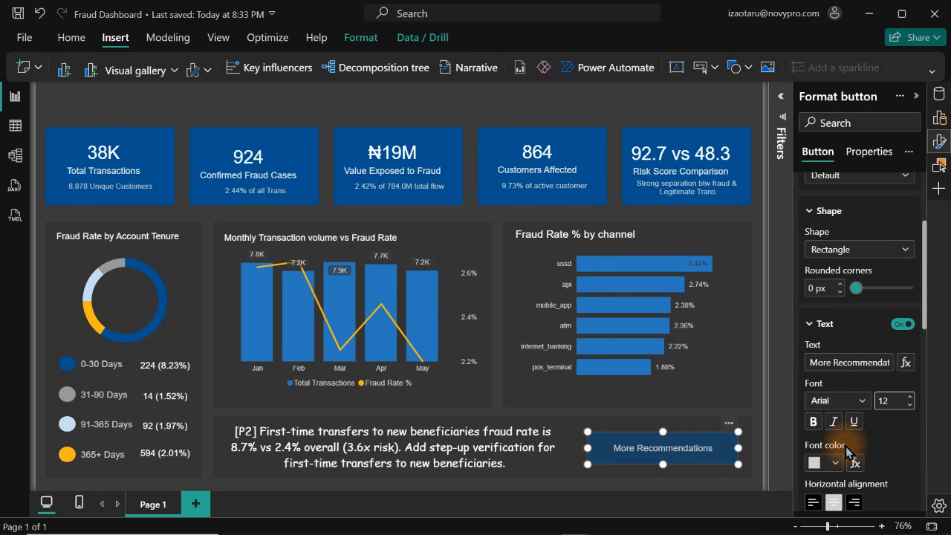
For the button's On hover state, set the text font size to 15 and the font color to white
left_click(850, 176)
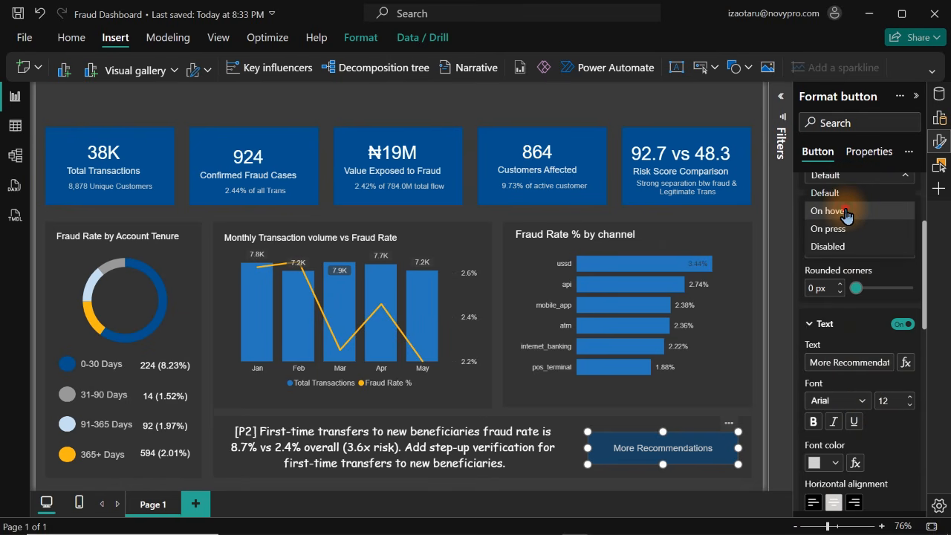
left_click(840, 211)
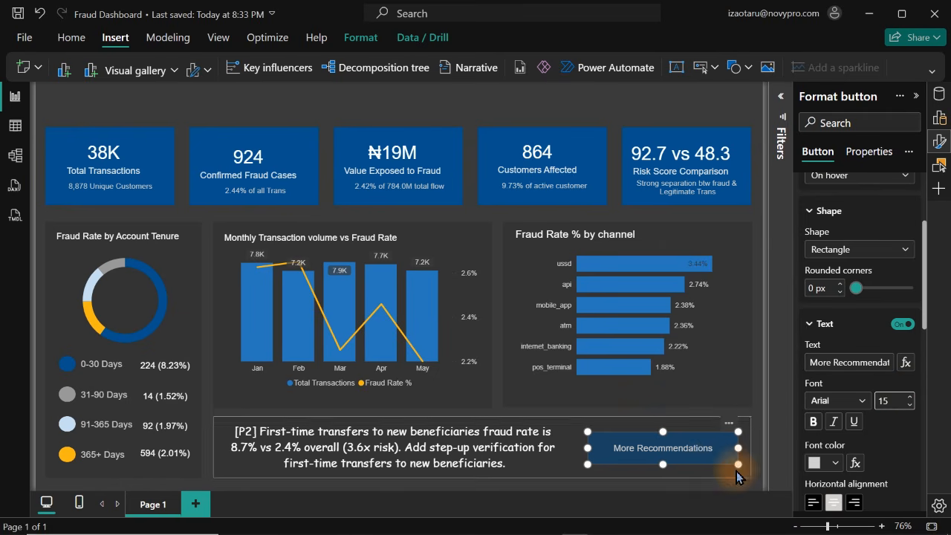
left_click(838, 464)
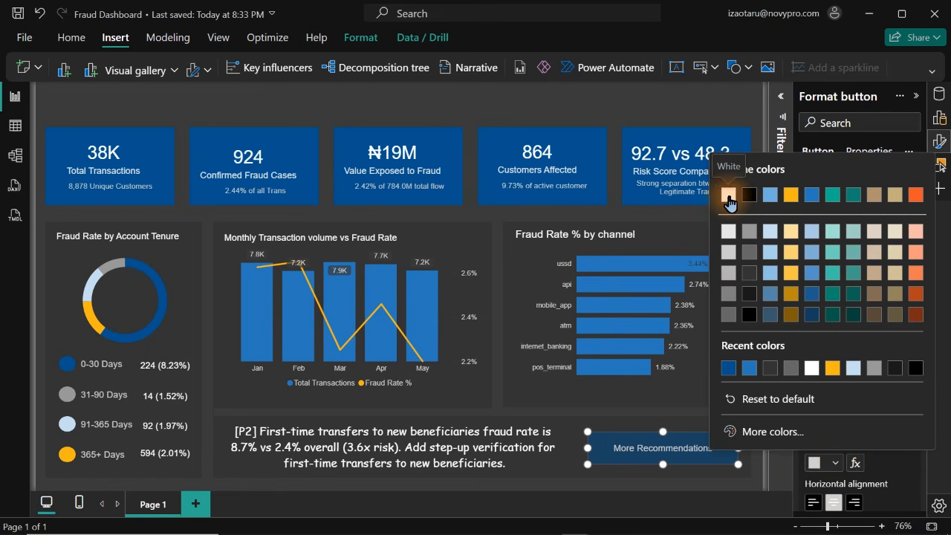
left_click(683, 437)
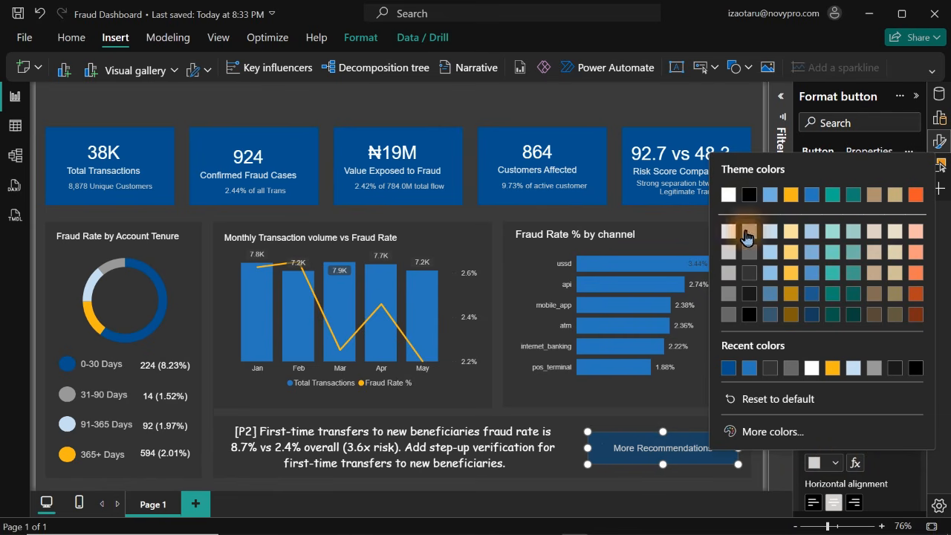
left_click(729, 194)
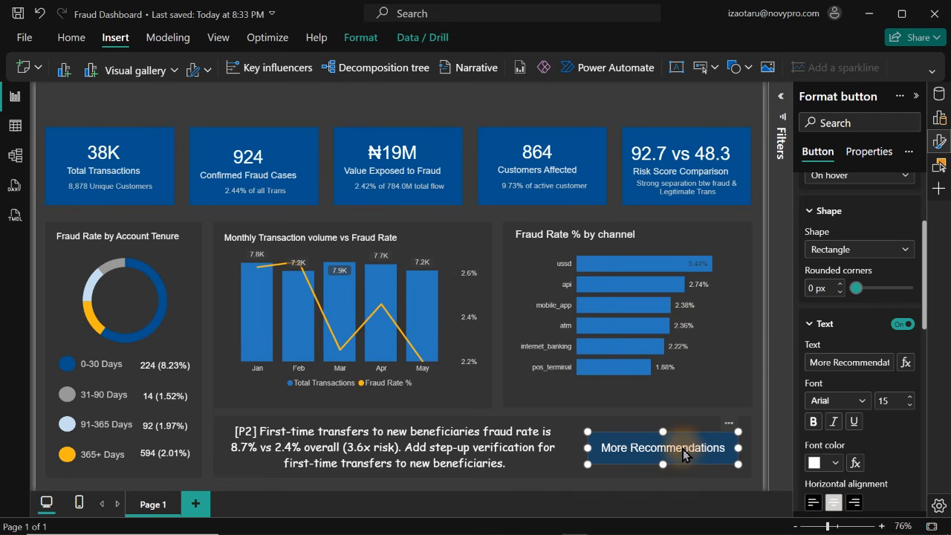
Set the button's On hover fill color to the lighter blue #2878BD
left_click_drag(926, 278, 923, 401)
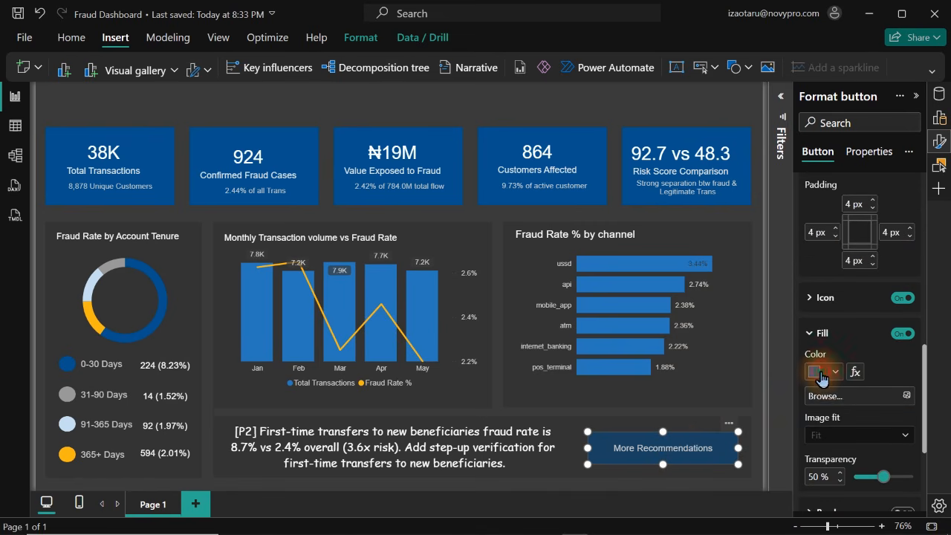
left_click(829, 378)
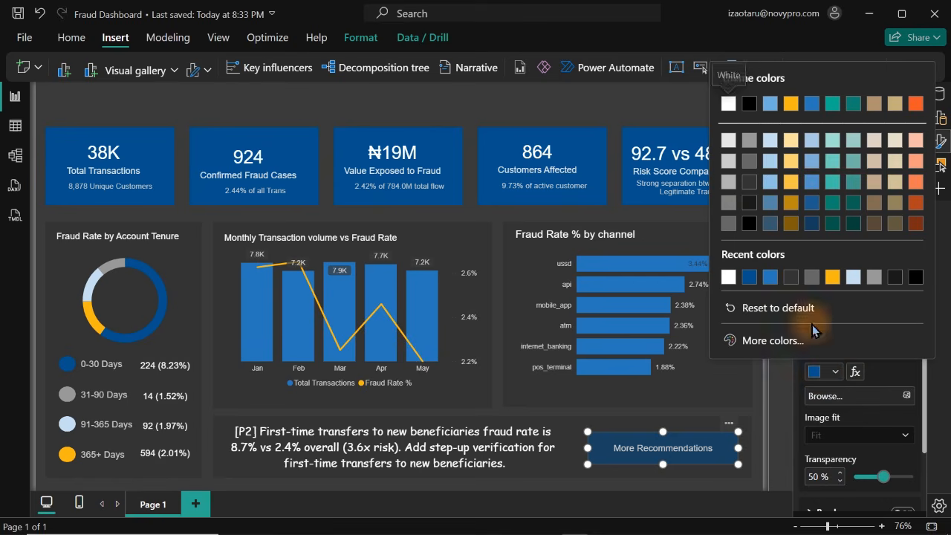
left_click(773, 289)
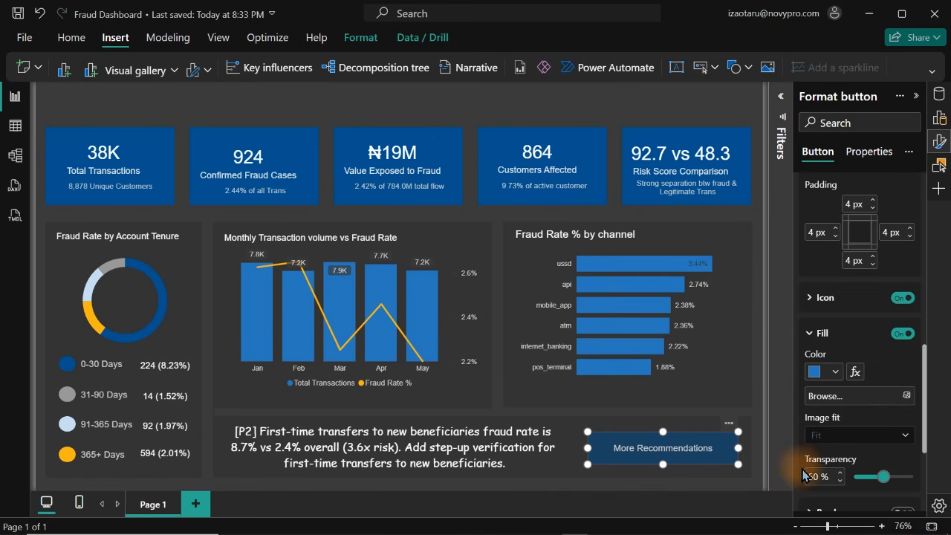
Round the corners of the More Recommendations button to about 13 px in its default state
left_click(635, 104)
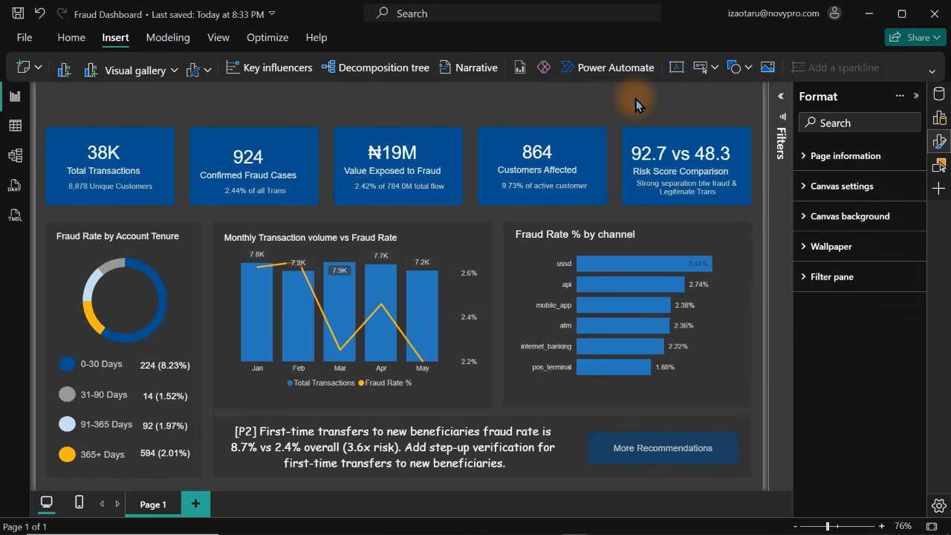
left_click(717, 460)
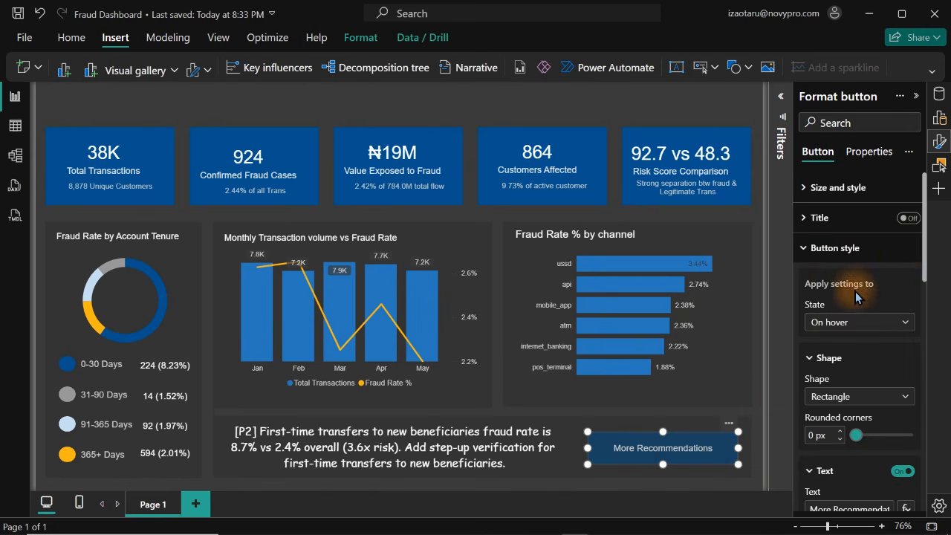
left_click(851, 262)
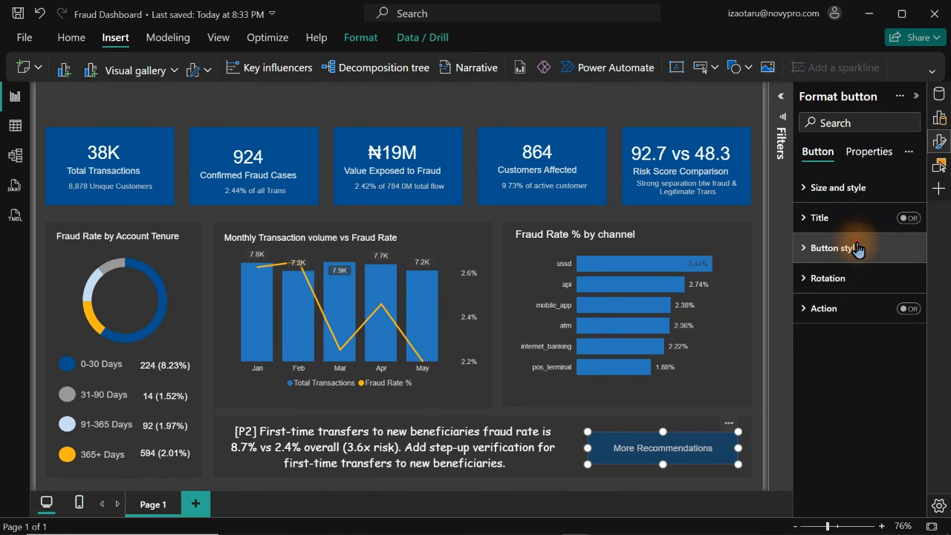
left_click(861, 252)
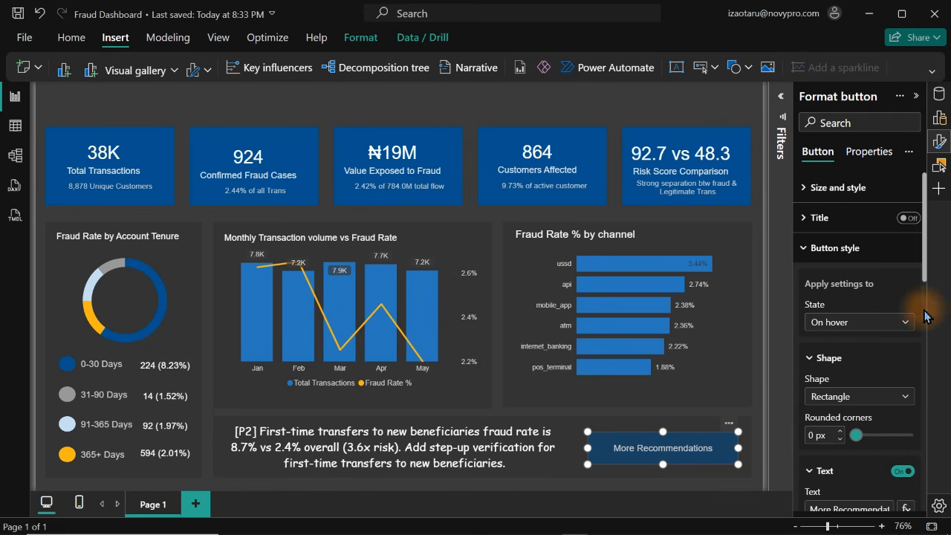
left_click_drag(927, 257, 922, 233)
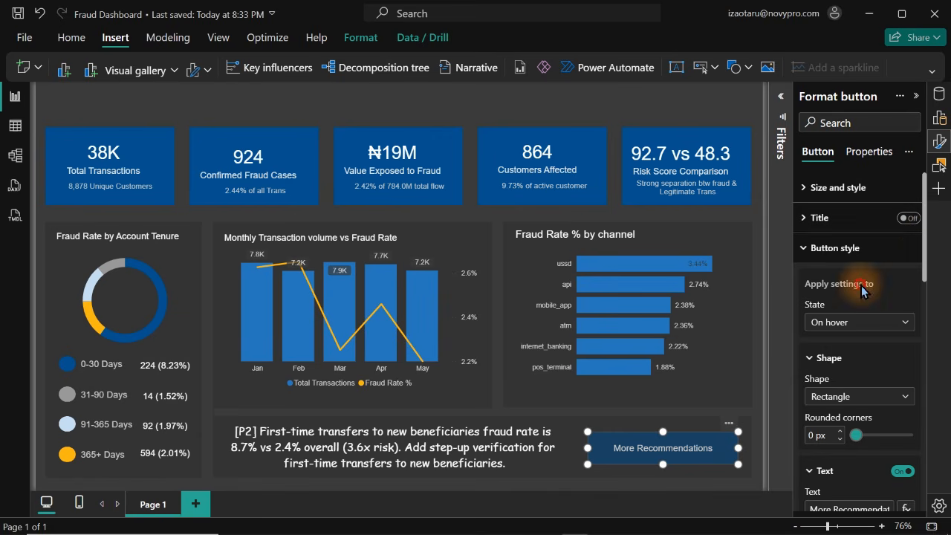
left_click(848, 248)
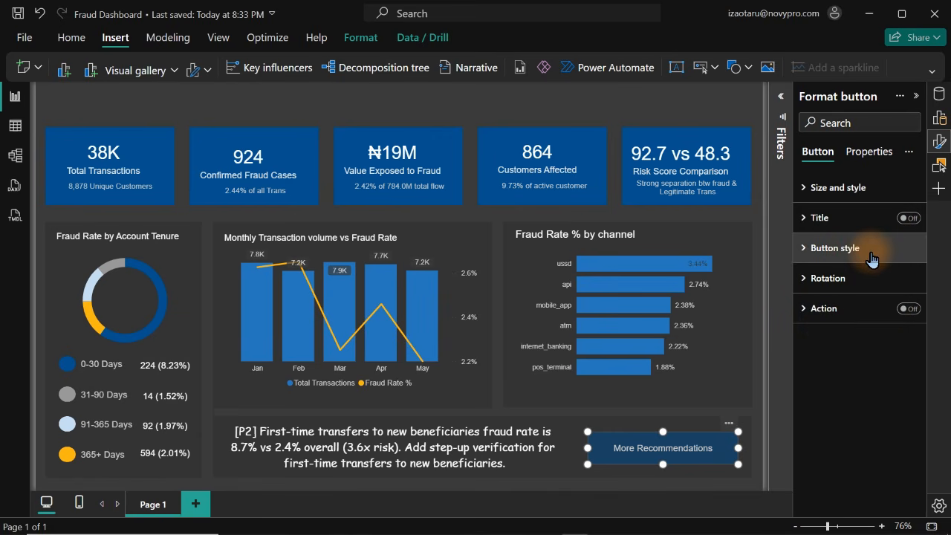
left_click(871, 253)
left_click(860, 323)
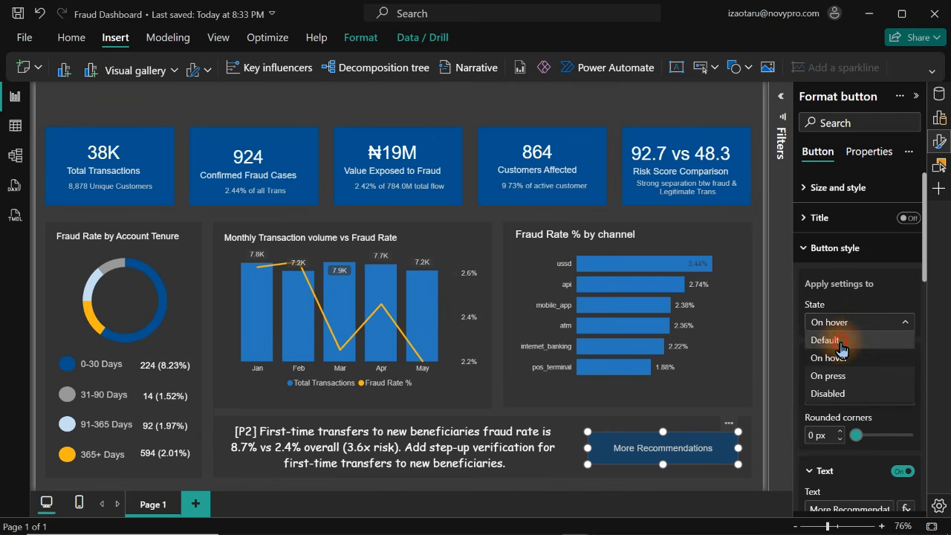
left_click(840, 341)
left_click_drag(928, 250, 928, 315)
left_click_drag(855, 264, 864, 264)
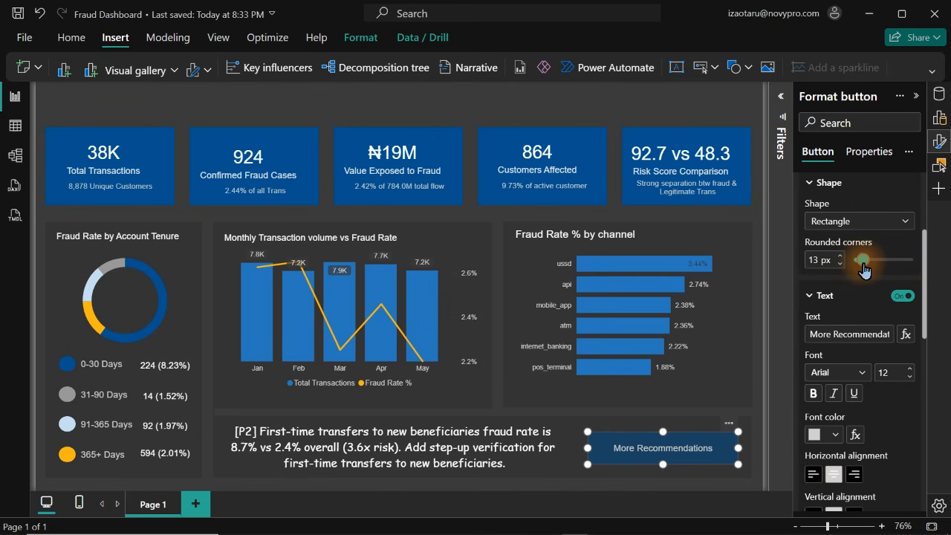
left_click(587, 96)
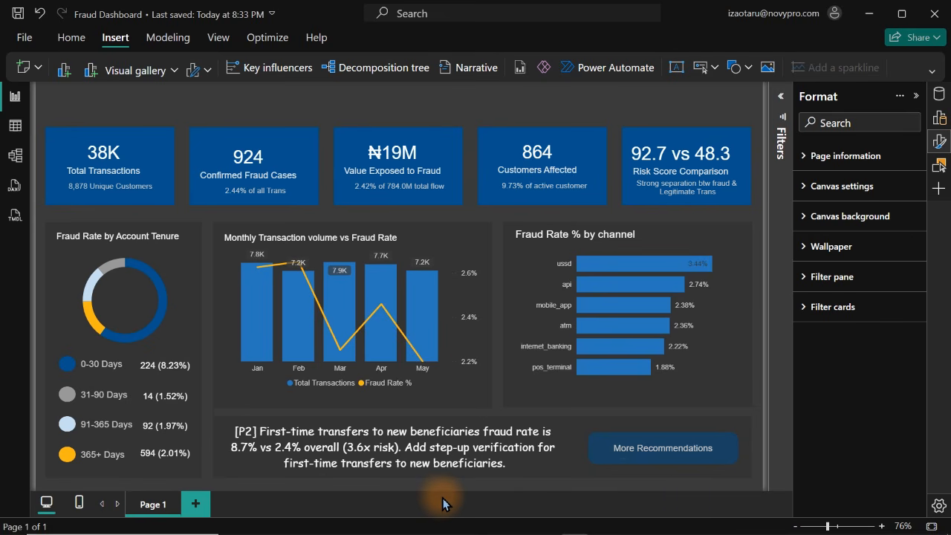
Display the data model's fields and check which Recommendation measure the recommendation card uses
left_click(264, 441)
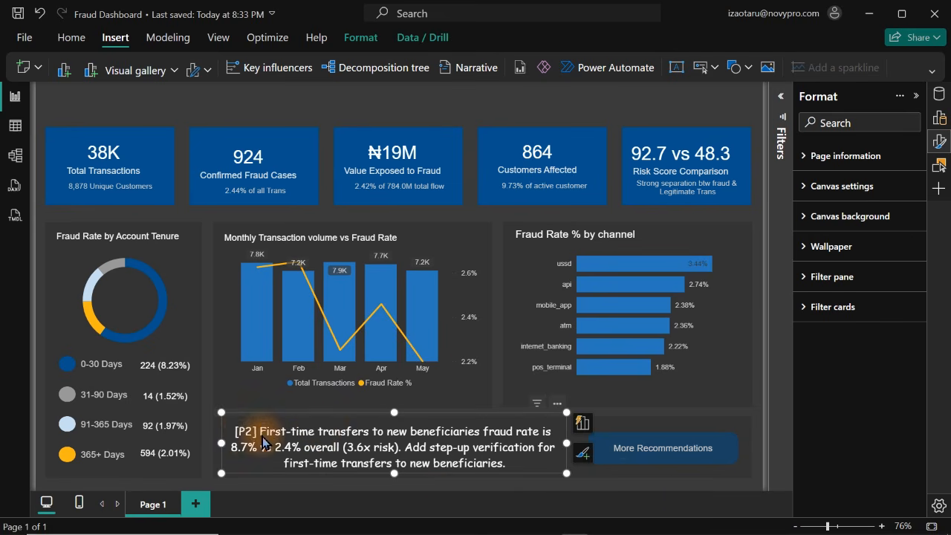
left_click(940, 140)
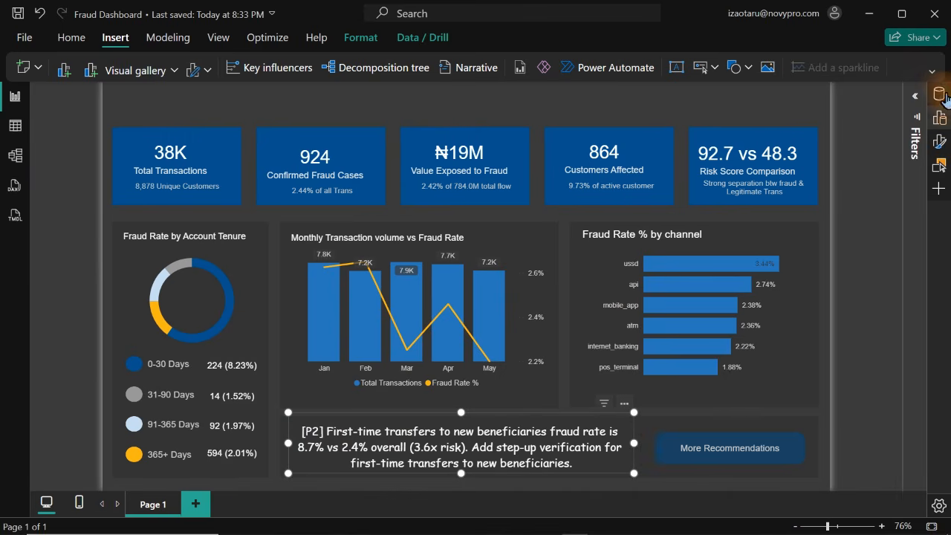
left_click(939, 95)
left_click(939, 94)
left_click(940, 95)
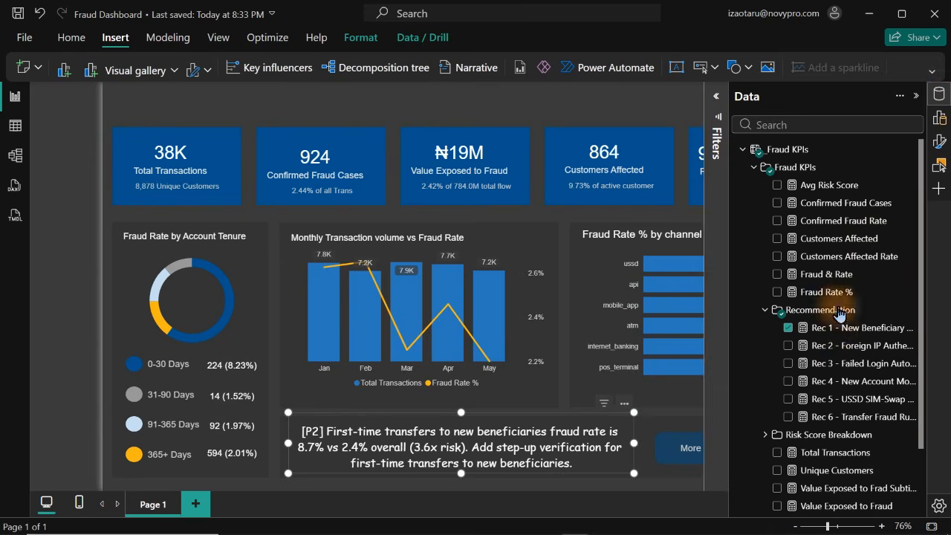
mouse_move(876, 338)
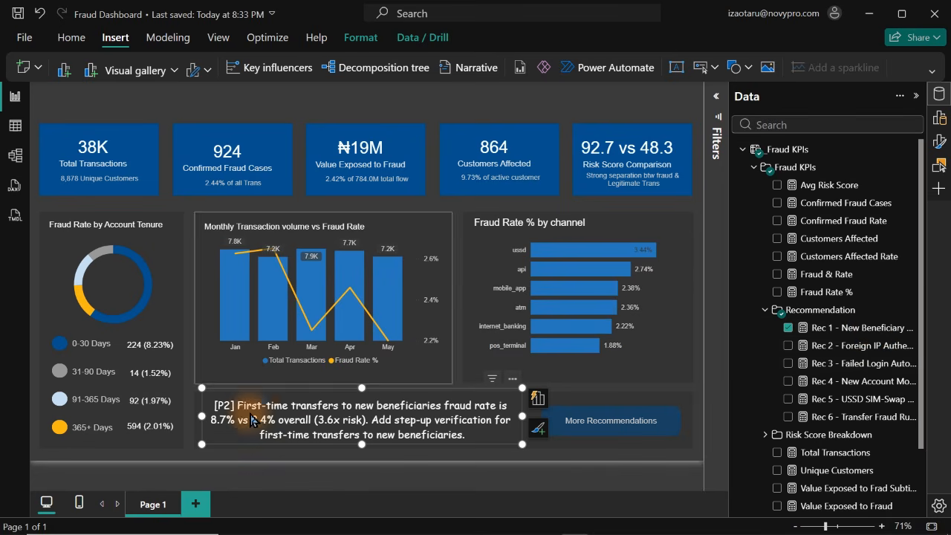
left_click(299, 463)
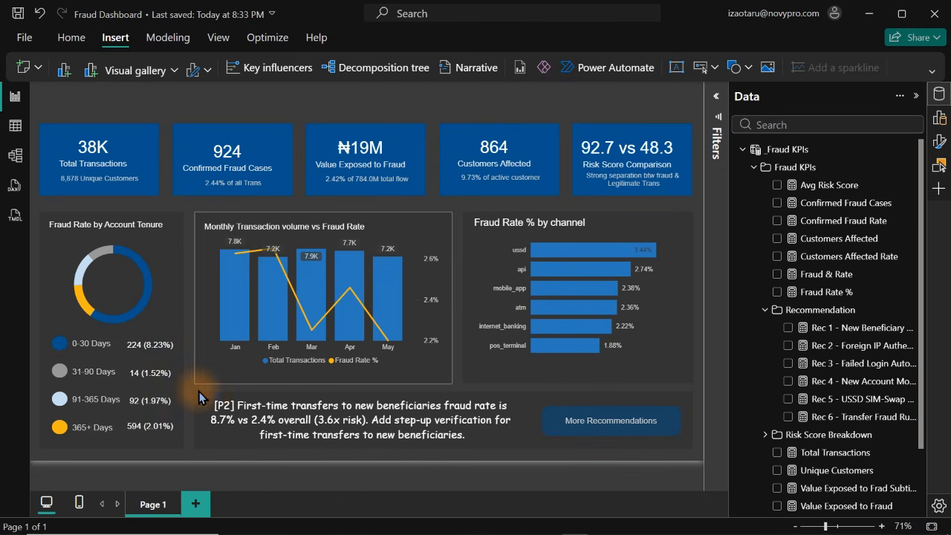
Add a second report page, copy the recommendation card and its background shape onto it from Page 1, and move them to the upper canvas area
left_click(196, 505)
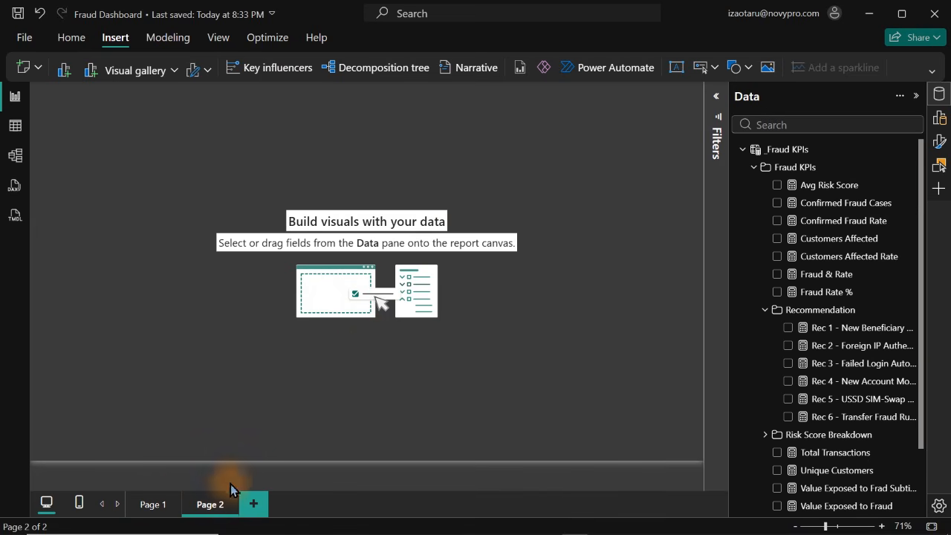
left_click(141, 506)
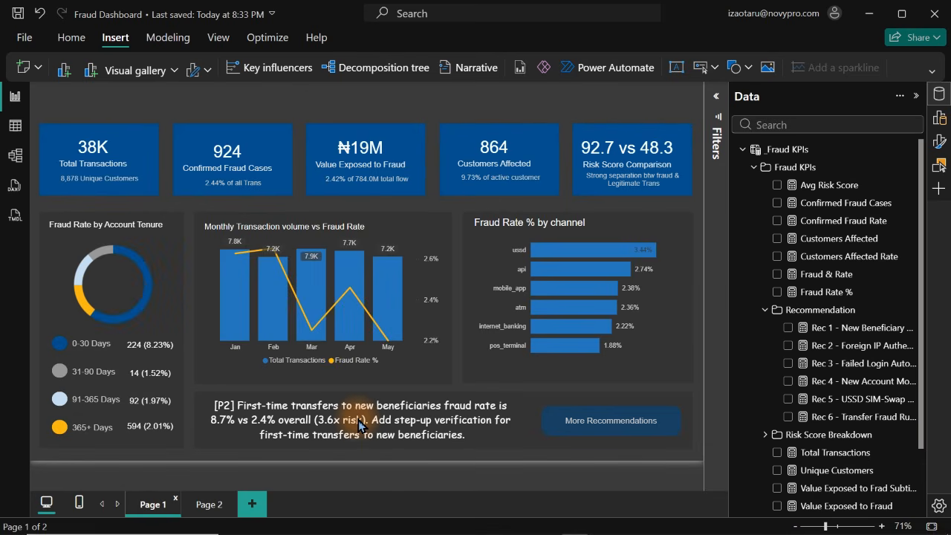
left_click(359, 425)
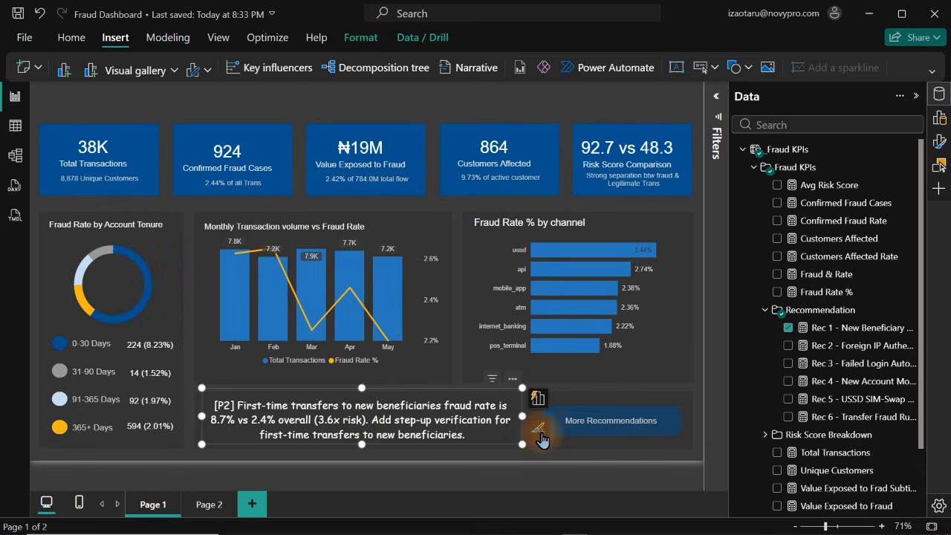
left_click(685, 448)
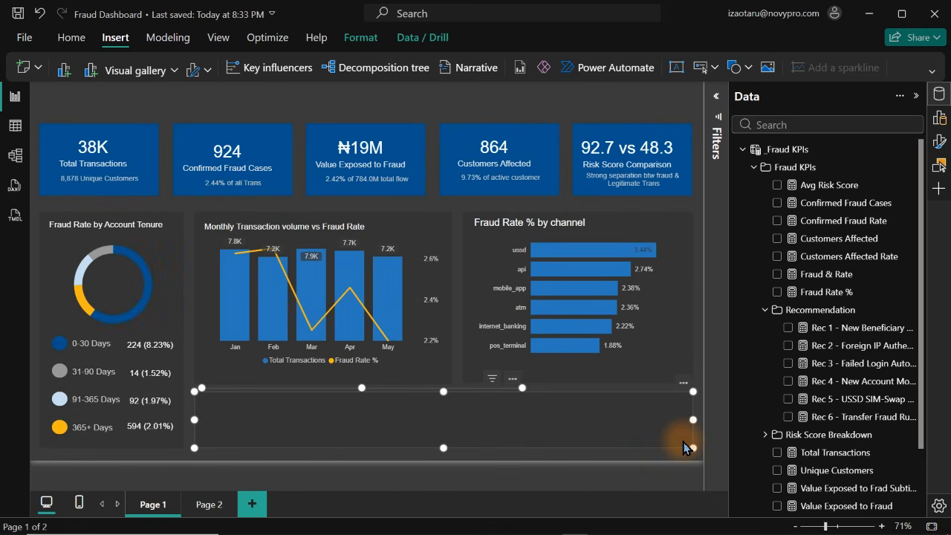
left_click(205, 505)
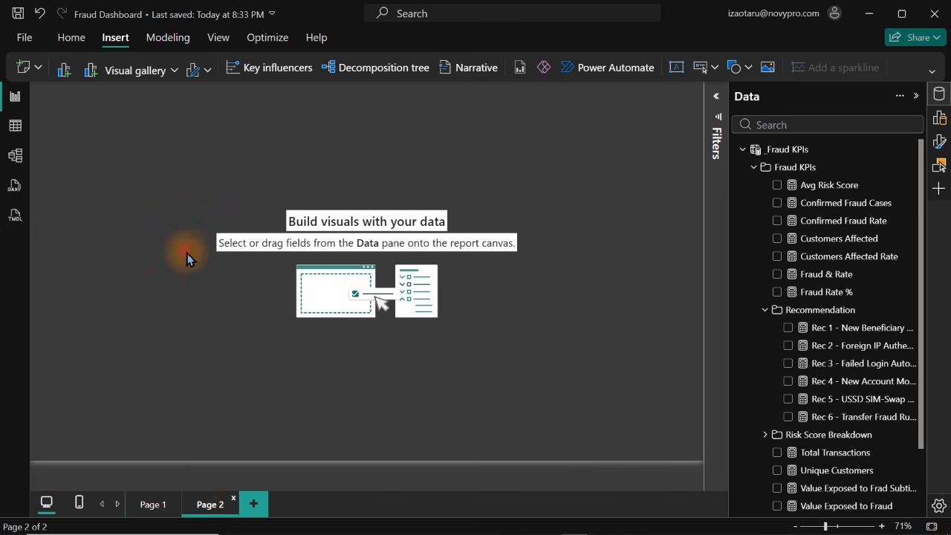
key("ctrl+v")
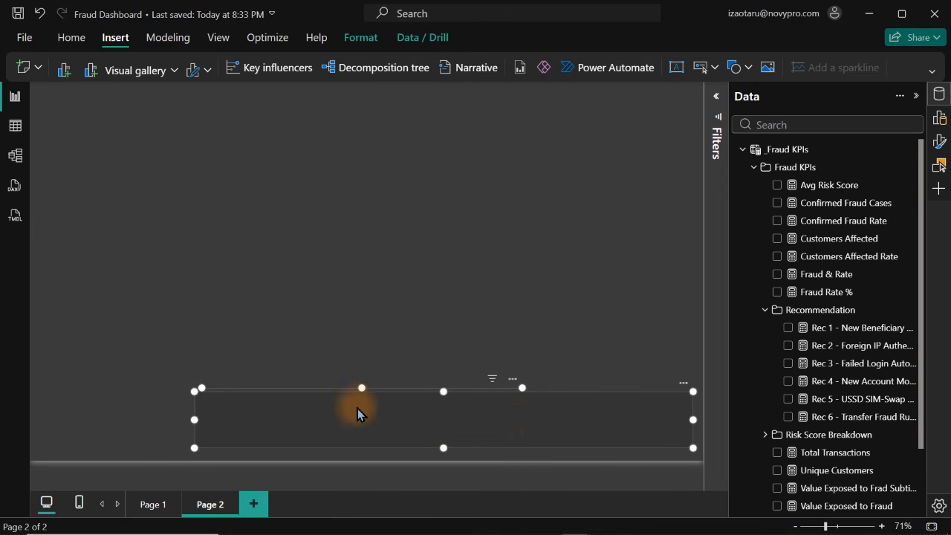
left_click_drag(595, 408, 490, 193)
left_click(519, 340)
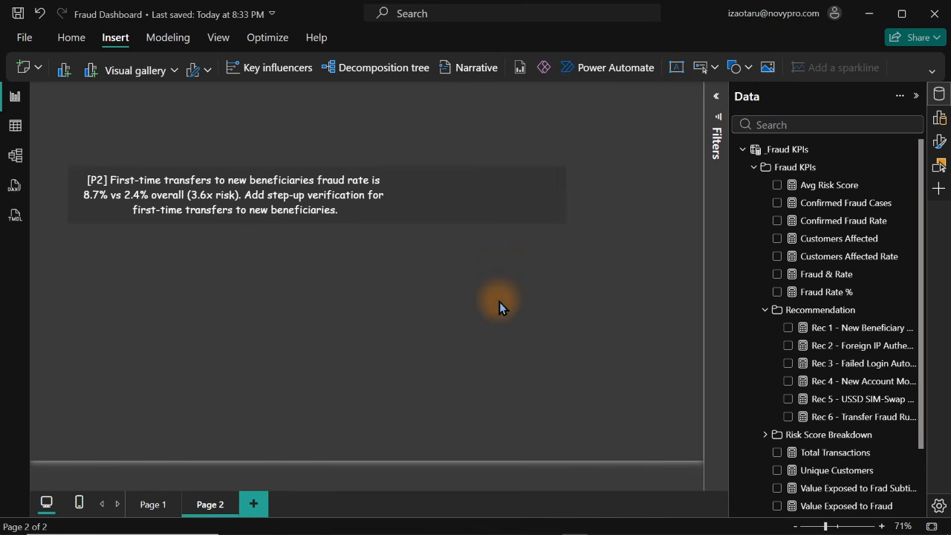
Widen the background shape on Page 2 to nearly the full page width and stretch the recommendation card to match
left_click(565, 196)
left_click_drag(562, 193, 684, 203)
left_click(355, 357)
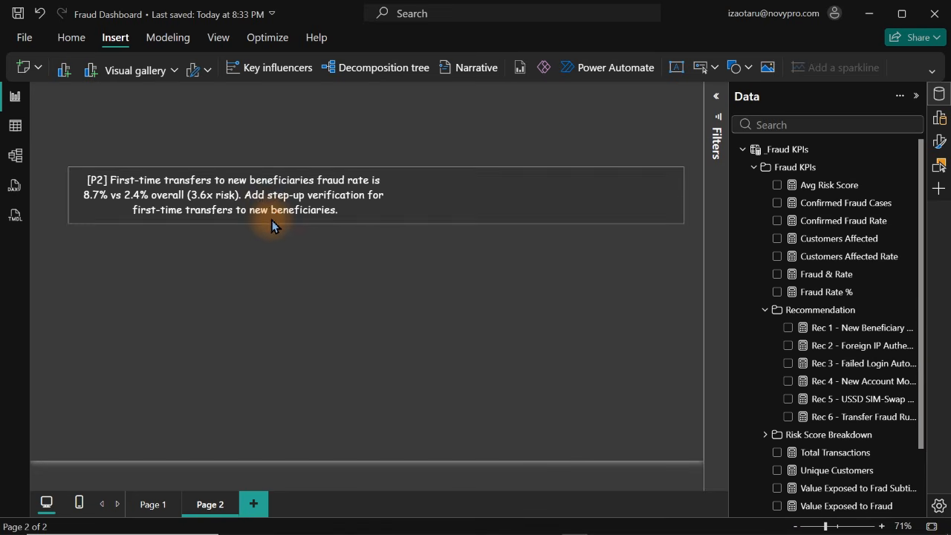
left_click(270, 210)
left_click_drag(395, 191, 674, 191)
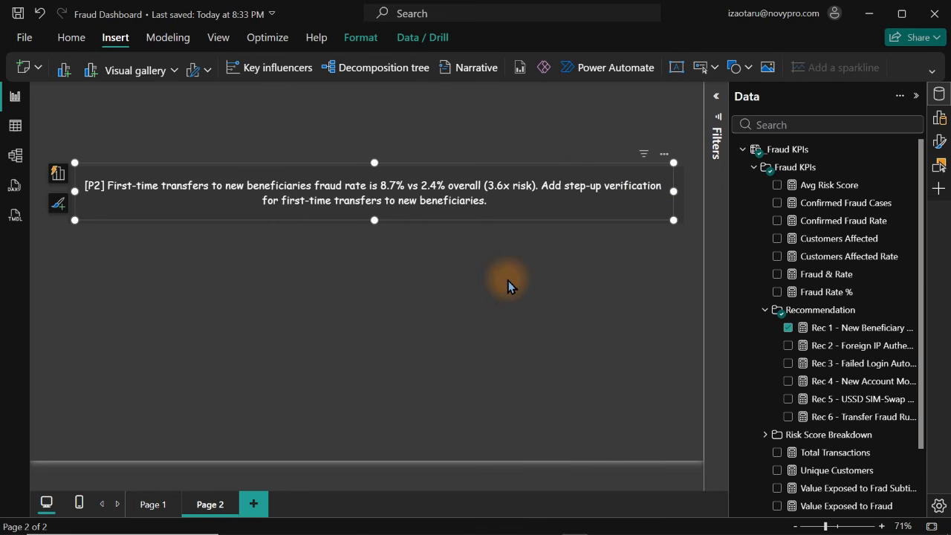
Replace the Rec 1 New Beneficiary measure in the Page 2 card with the Rec 2 Foreign IP measure
left_click(790, 330)
left_click(789, 346)
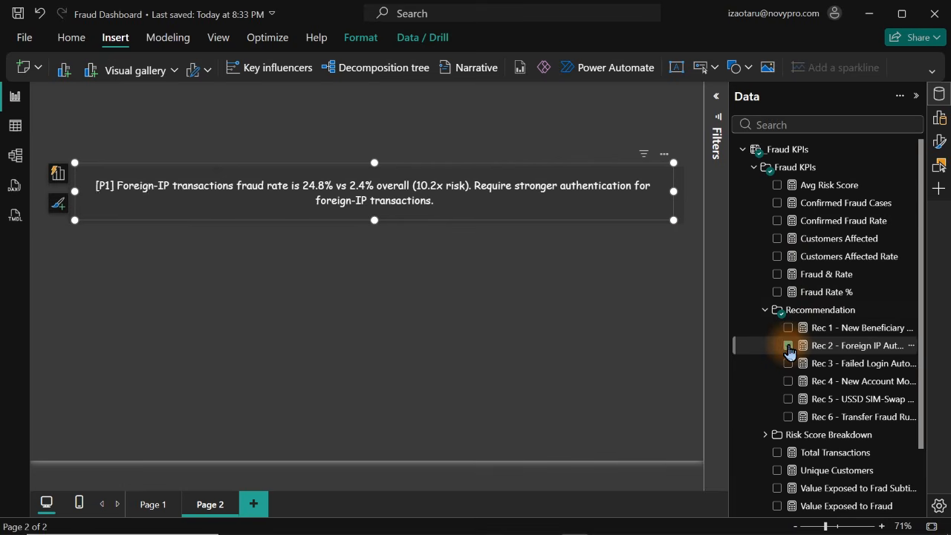
left_click(457, 335)
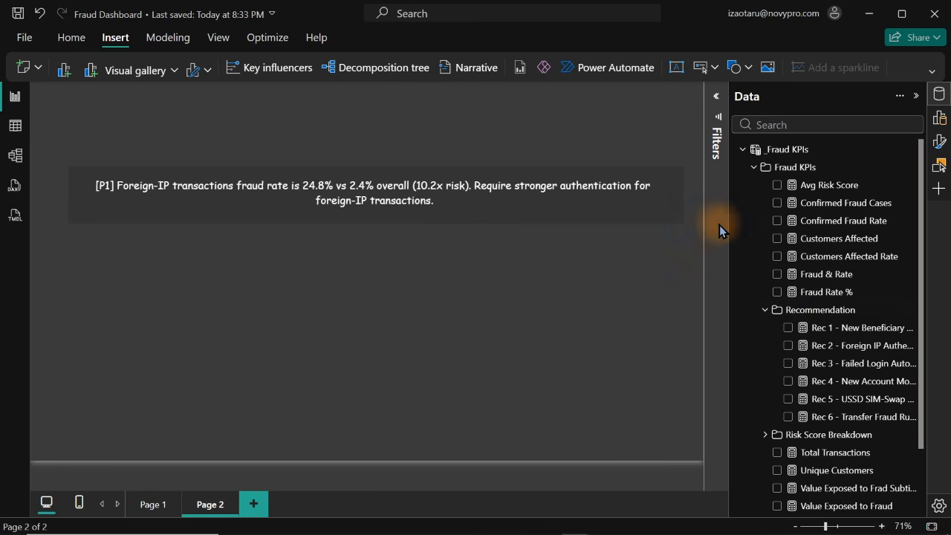
Set the rounded corners of the background shape behind the Foreign-IP recommendation to 43 px
left_click(682, 226)
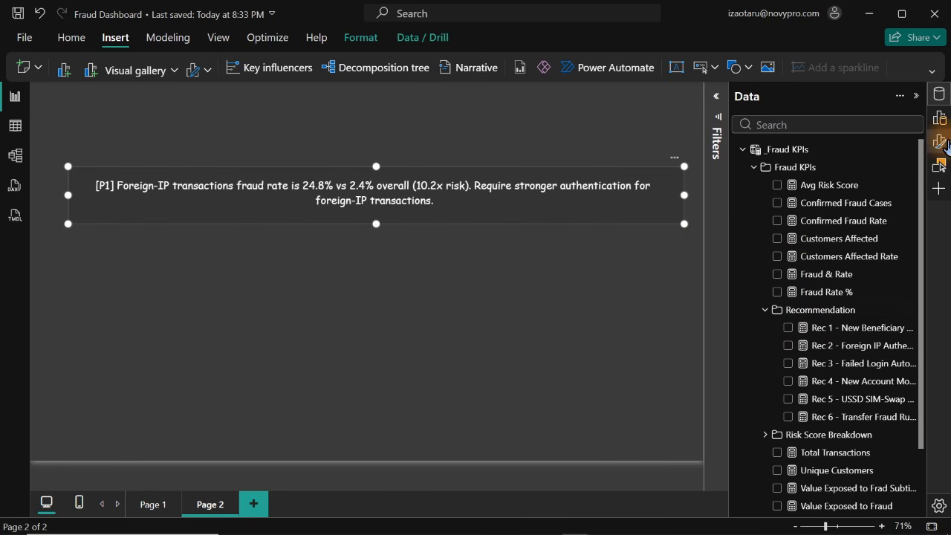
left_click(940, 116)
left_click(941, 141)
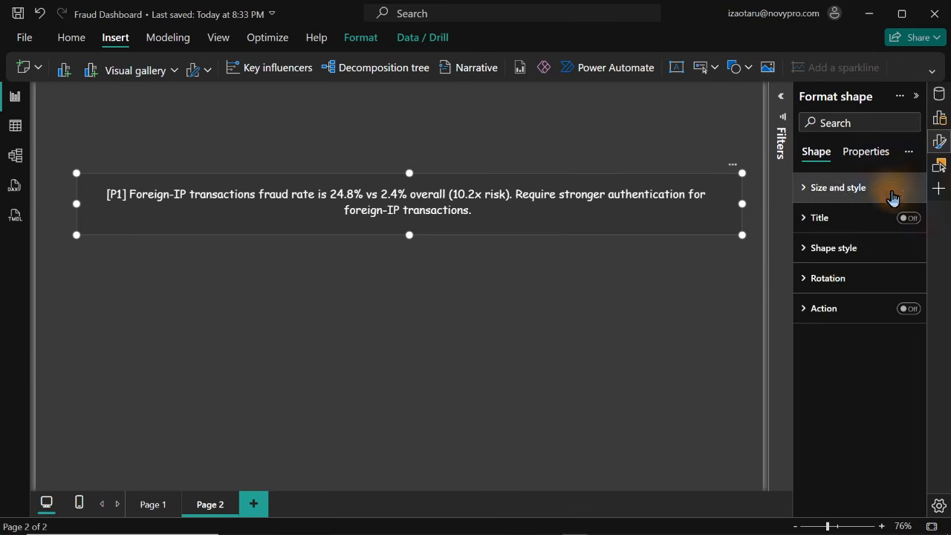
left_click(831, 253)
left_click_drag(858, 361, 871, 361)
left_click(573, 364)
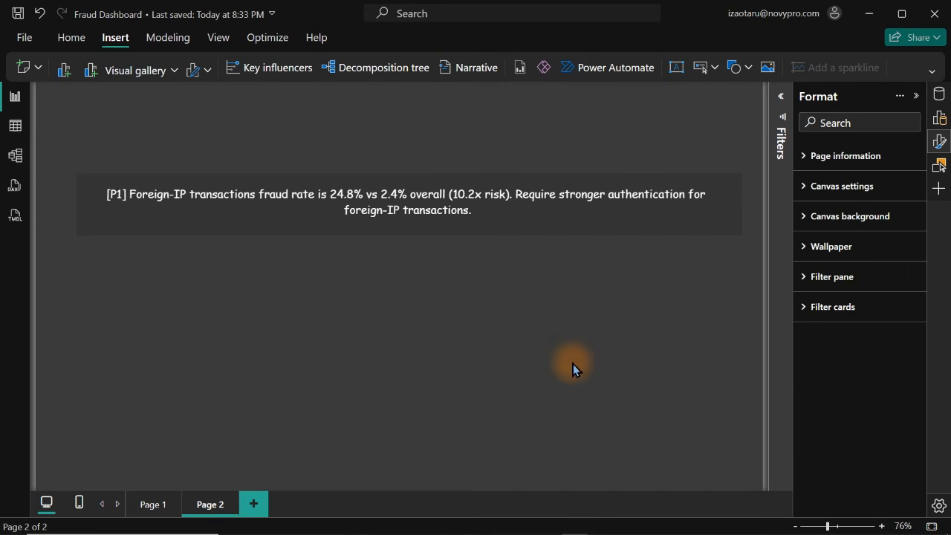
left_click(733, 232)
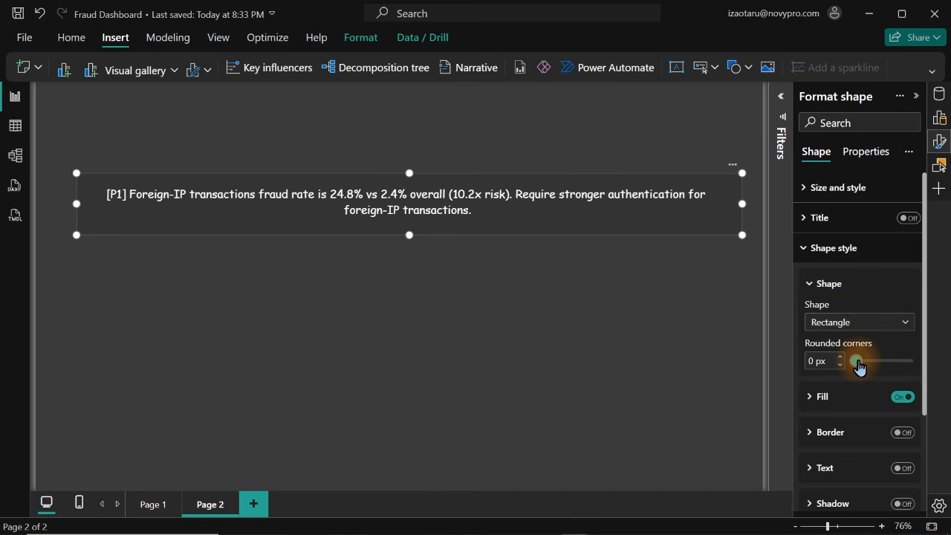
left_click_drag(859, 367, 883, 365)
left_click(604, 345)
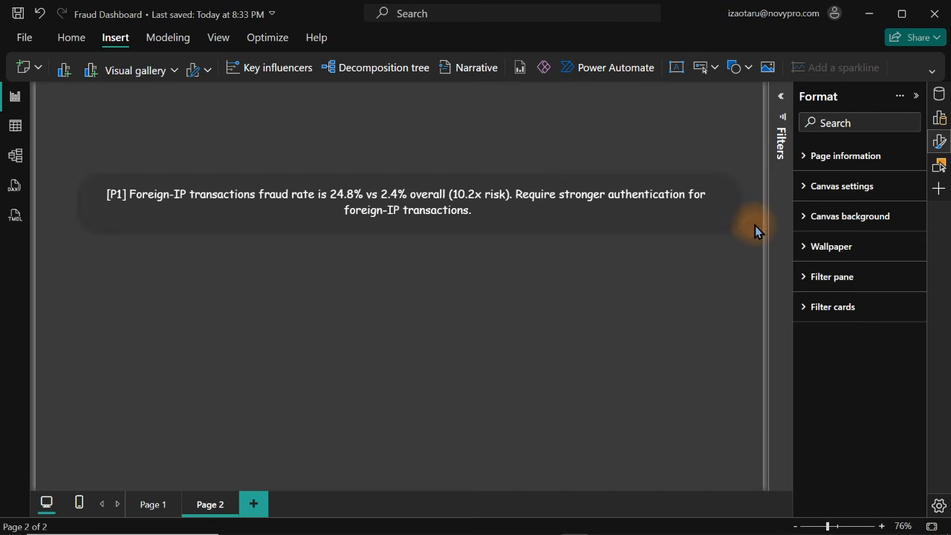
left_click(738, 215)
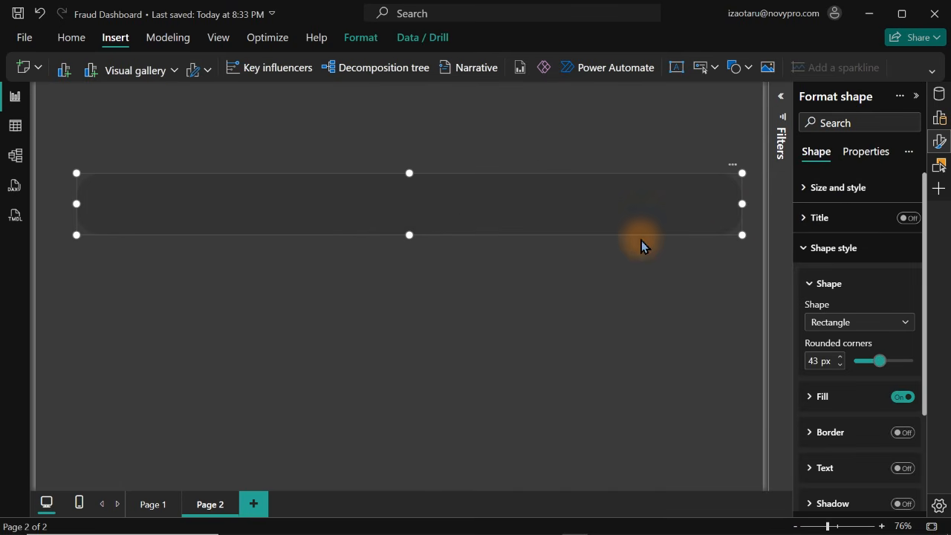
left_click(528, 302)
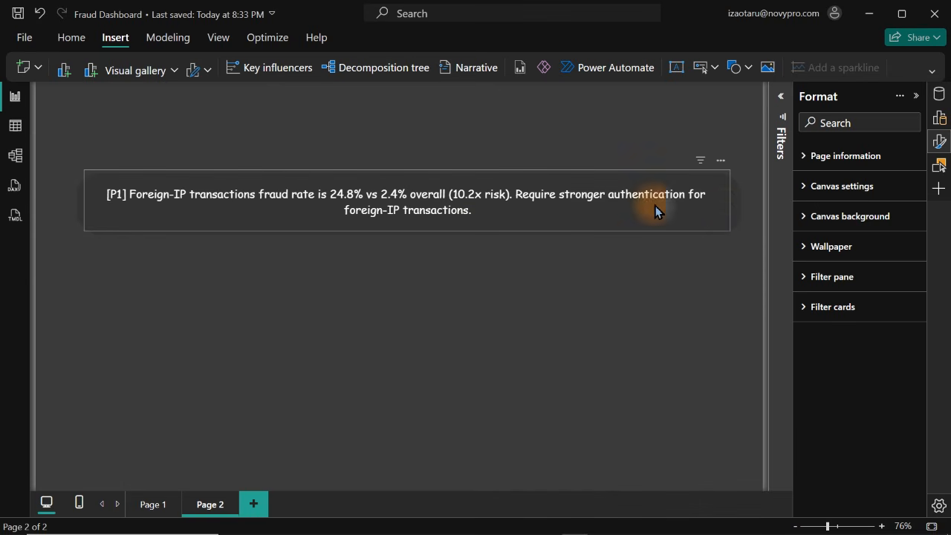
Duplicate the rounded background shape and stack three copies below the original with even gaps
left_click(737, 218)
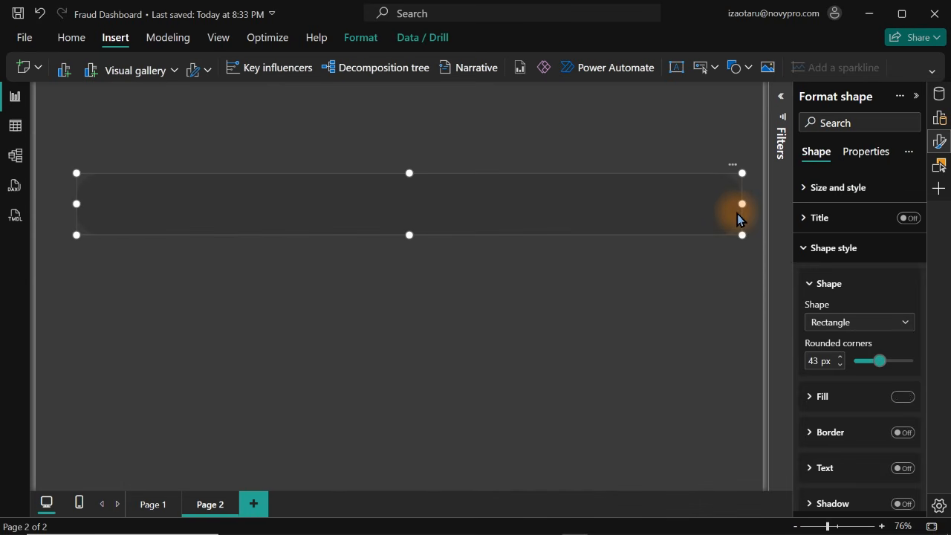
key("ctrl+v")
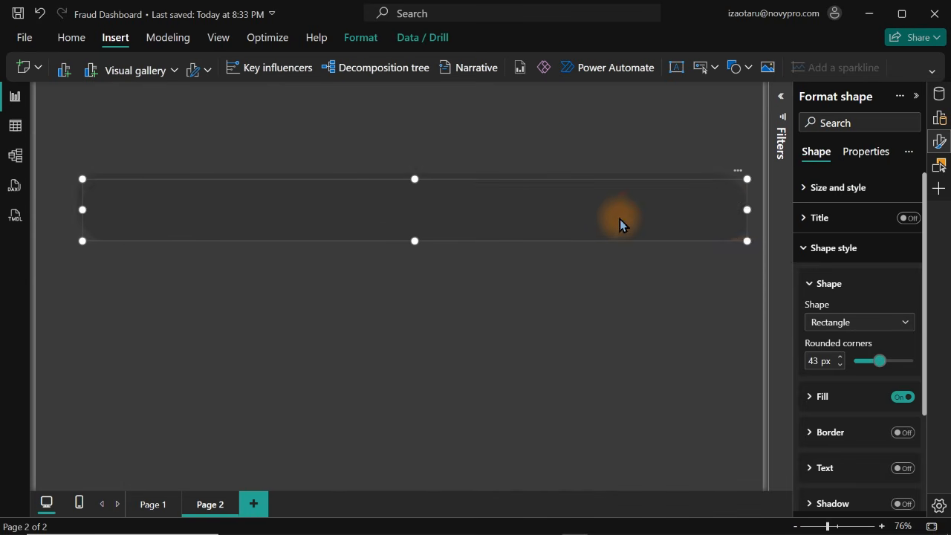
left_click_drag(556, 211, 559, 275)
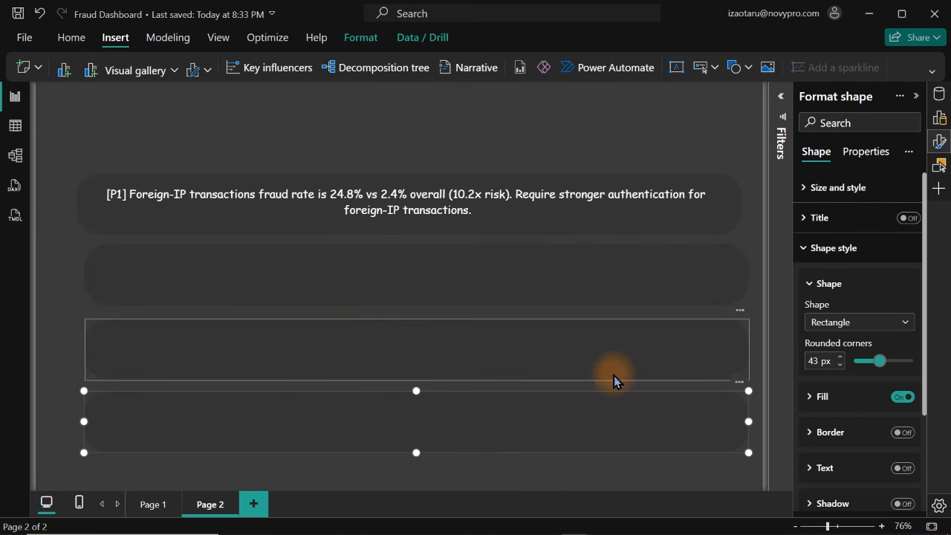
Align the four rounded background shapes on Page 2 to their left edges and distribute them vertically
left_click(601, 350, "ctrl")
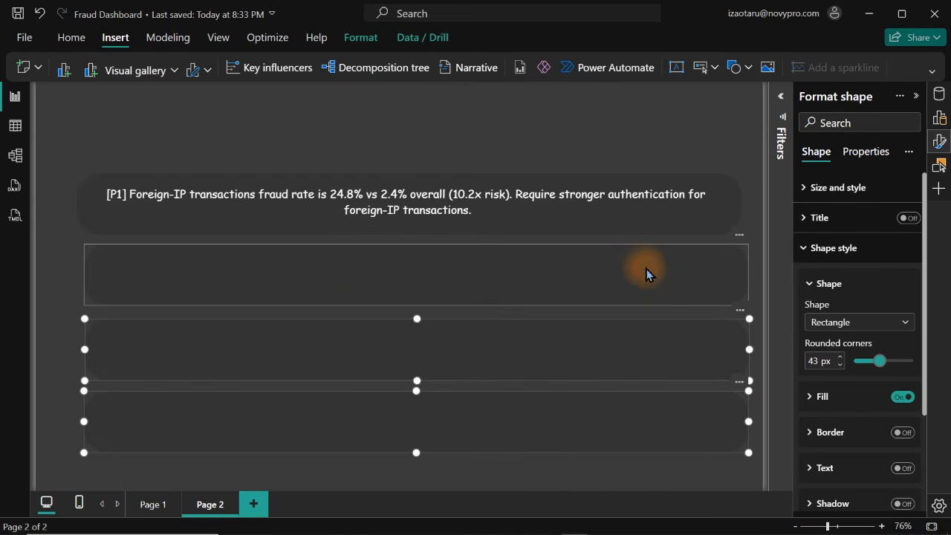
left_click(645, 273, "ctrl")
left_click(738, 215, "ctrl")
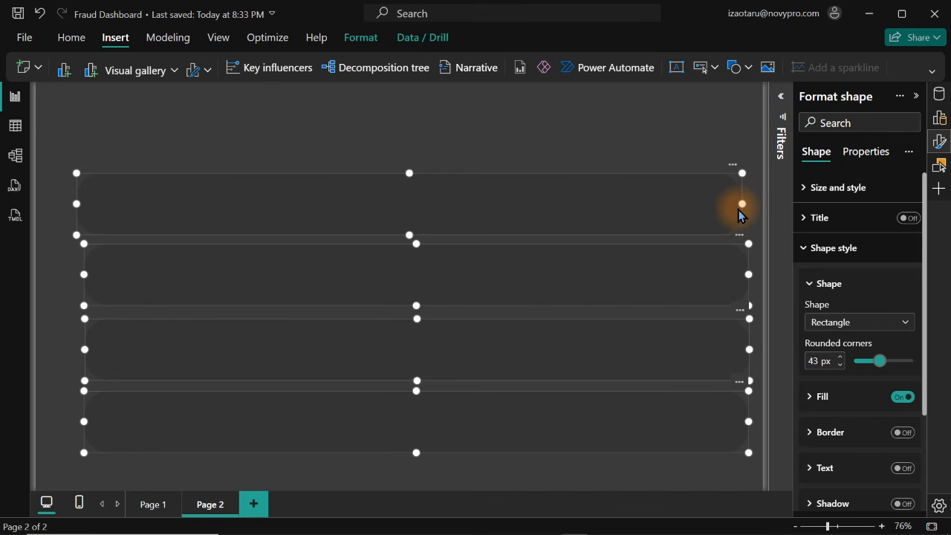
left_click(361, 38)
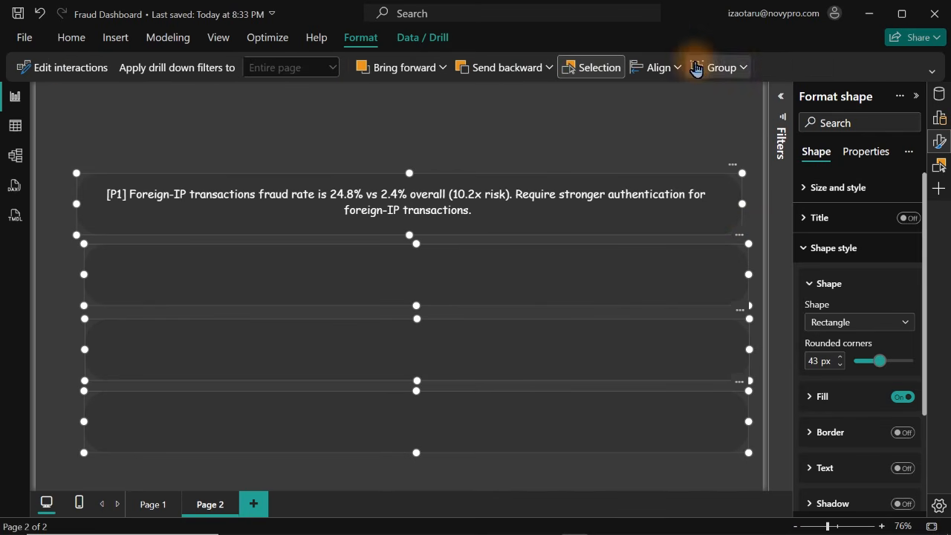
left_click(661, 71)
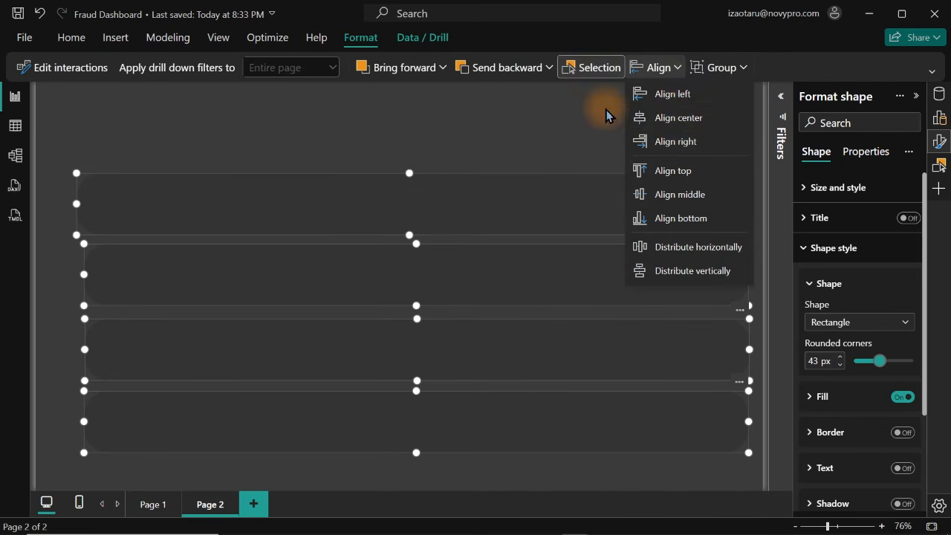
left_click(677, 94)
left_click(668, 68)
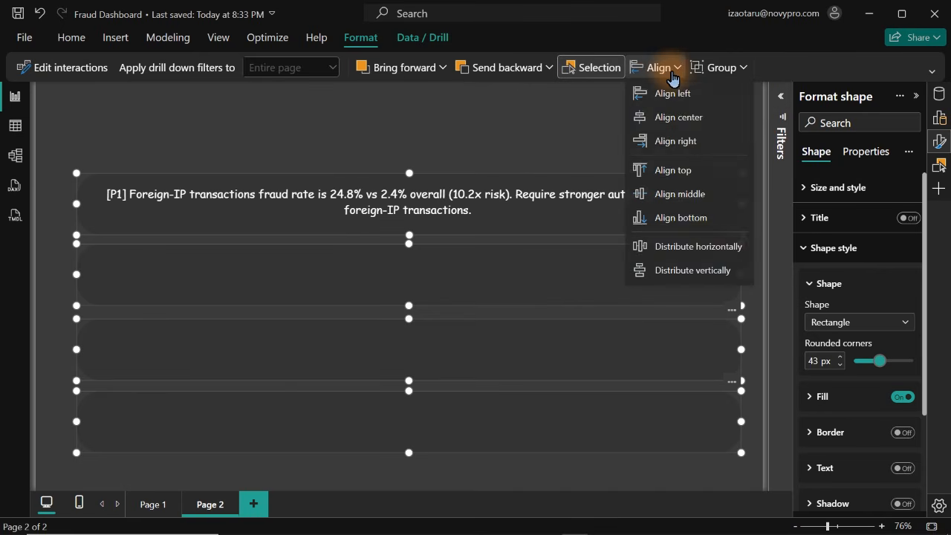
left_click(684, 271)
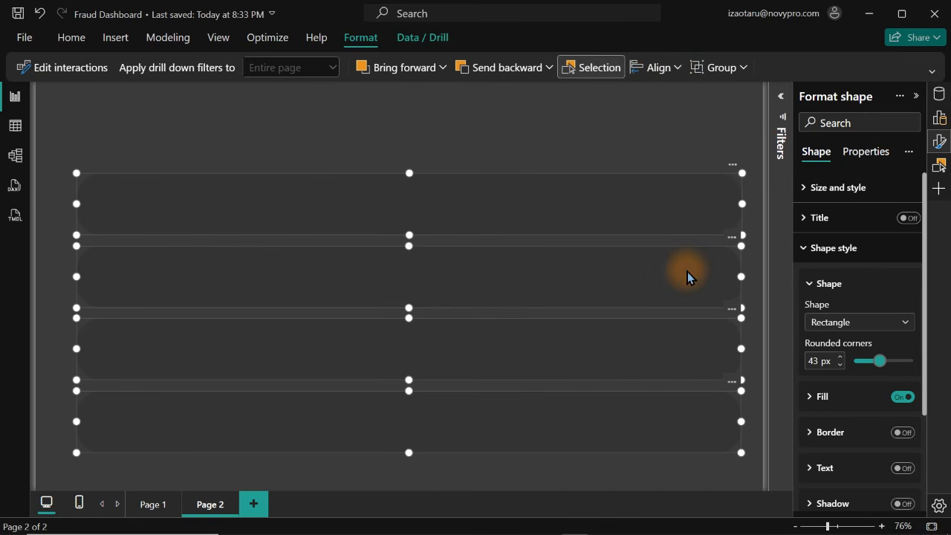
left_click(525, 146)
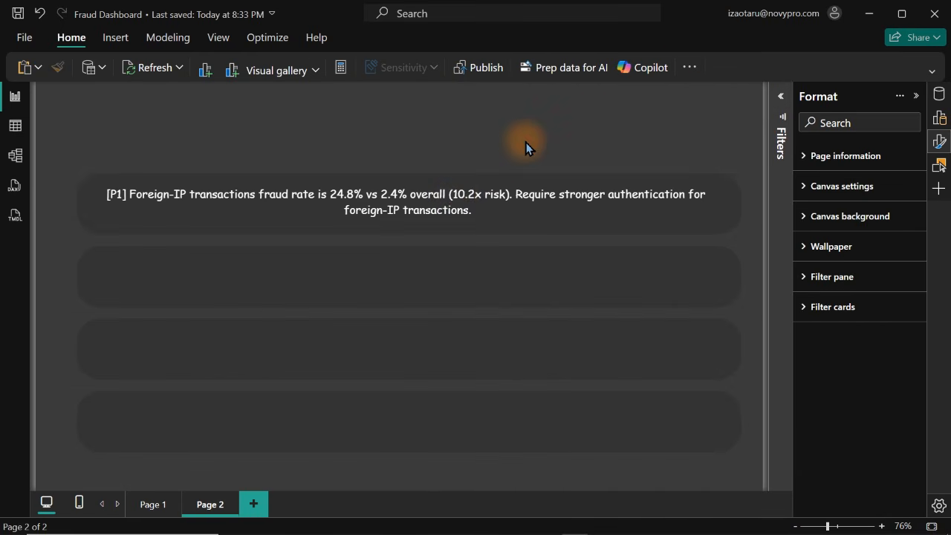
Copy the Foreign-IP recommendation card and place one copy over each of the three empty background shapes
left_click(458, 207)
key("ctrl+c")
key("ctrl+v")
left_click_drag(457, 201, 451, 277)
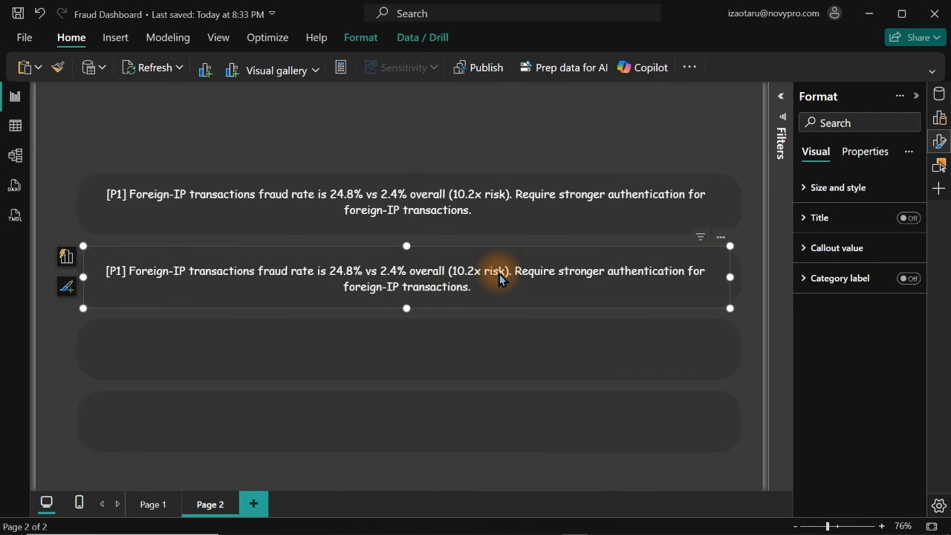
key("ctrl+v")
left_click_drag(483, 281, 468, 418)
key("ctrl+v")
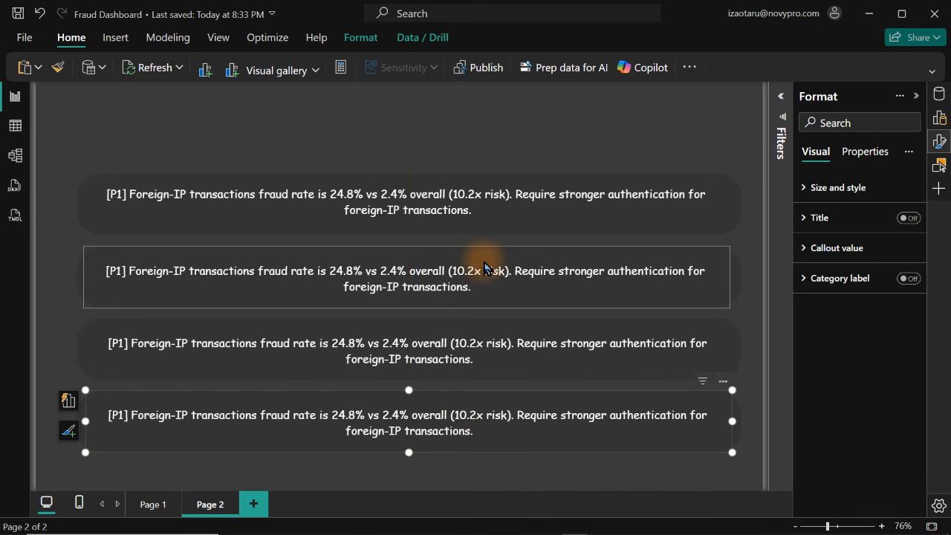
Replace the Rec 2 Foreign IP measure in the second recommendation card with the Rec 3 Failed Login measure
left_click(375, 275)
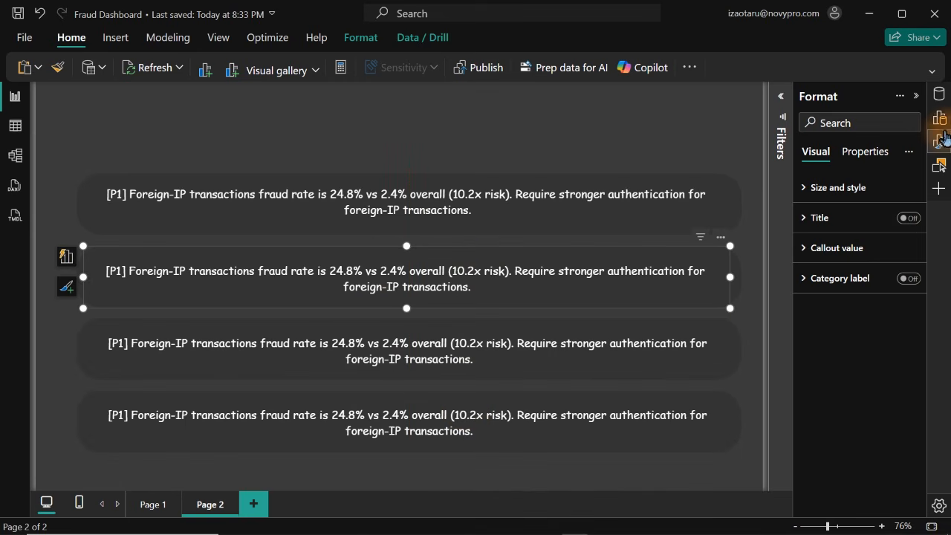
left_click(939, 95)
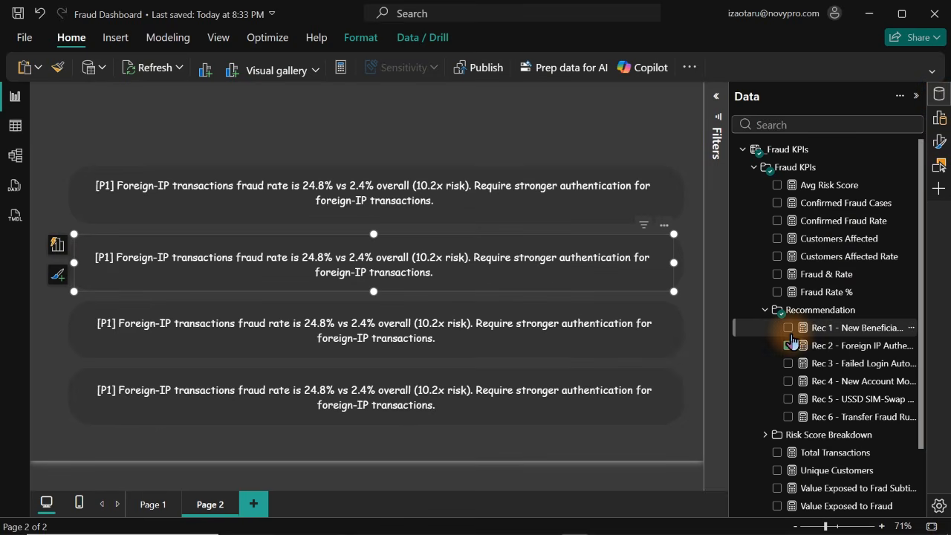
left_click(788, 346)
left_click(788, 363)
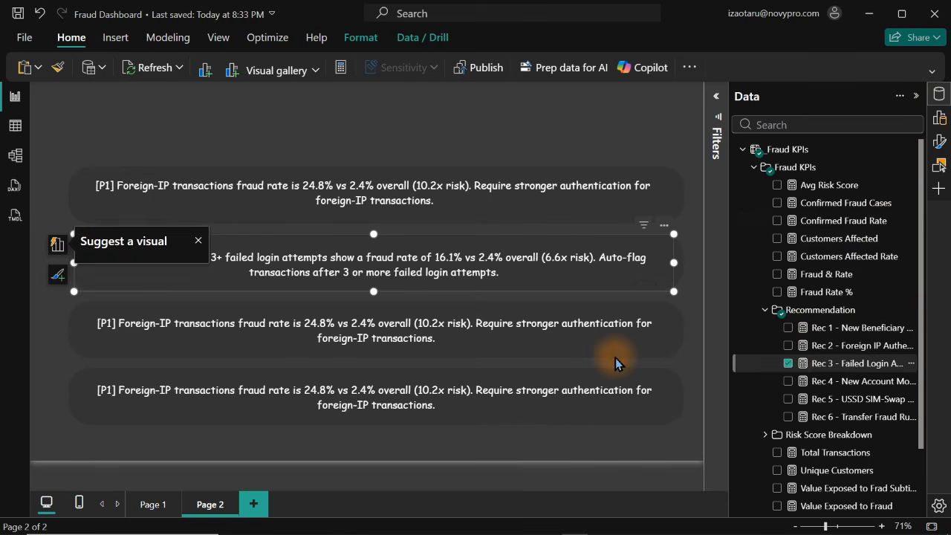
Replace the Rec 2 Foreign IP measure in the third recommendation card with the Rec 4 New Account measure
left_click(572, 329)
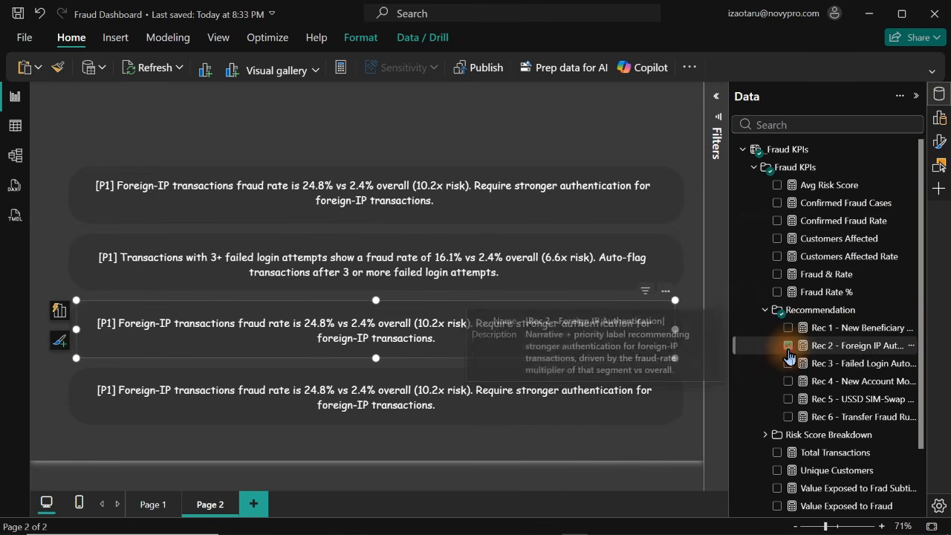
left_click(790, 347)
left_click(788, 382)
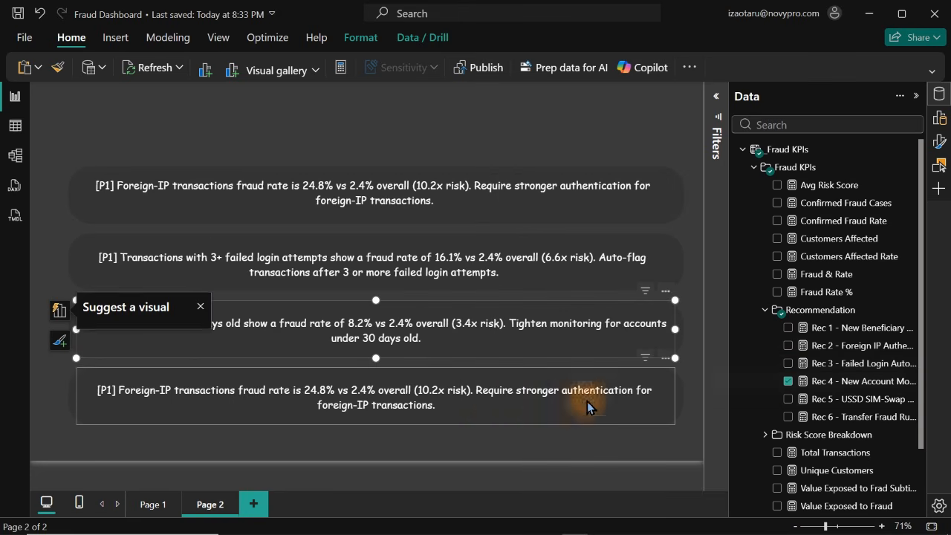
Replace the Rec 2 Foreign IP measure in the fourth recommendation card with the Rec 5 USSD SIM-Swap measure
left_click(501, 410)
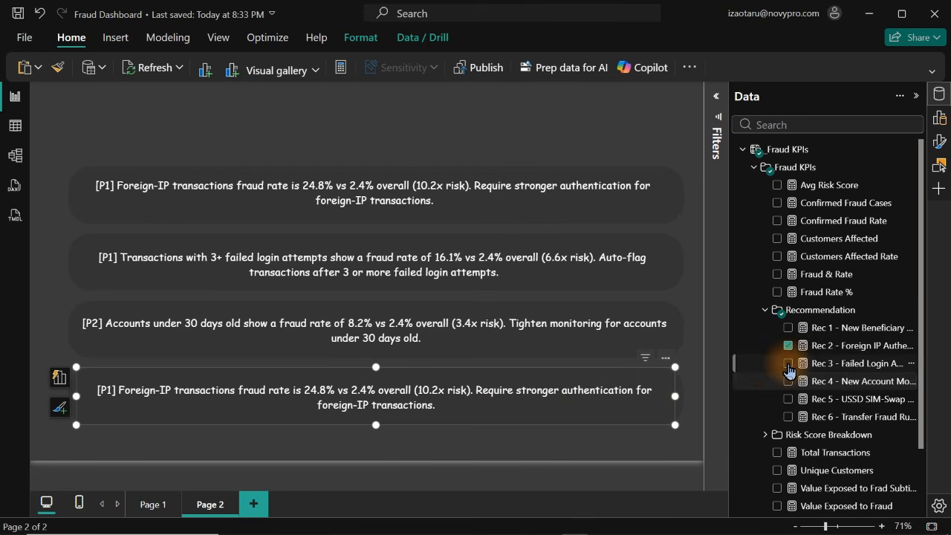
left_click(789, 345)
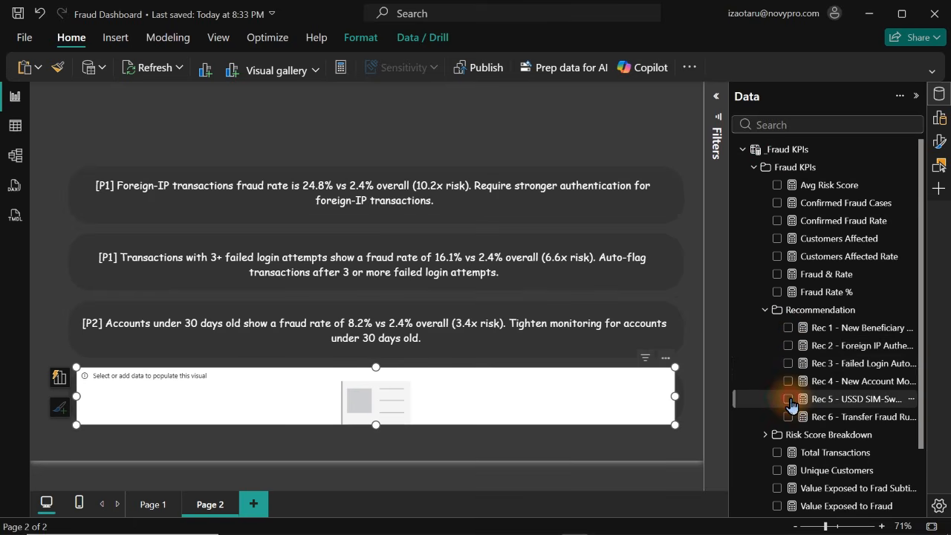
left_click(789, 401)
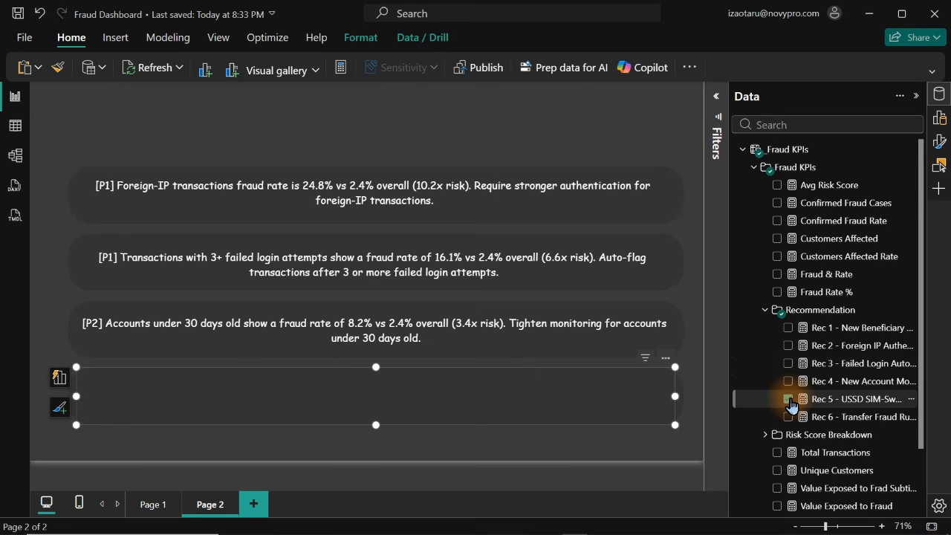
left_click(673, 442)
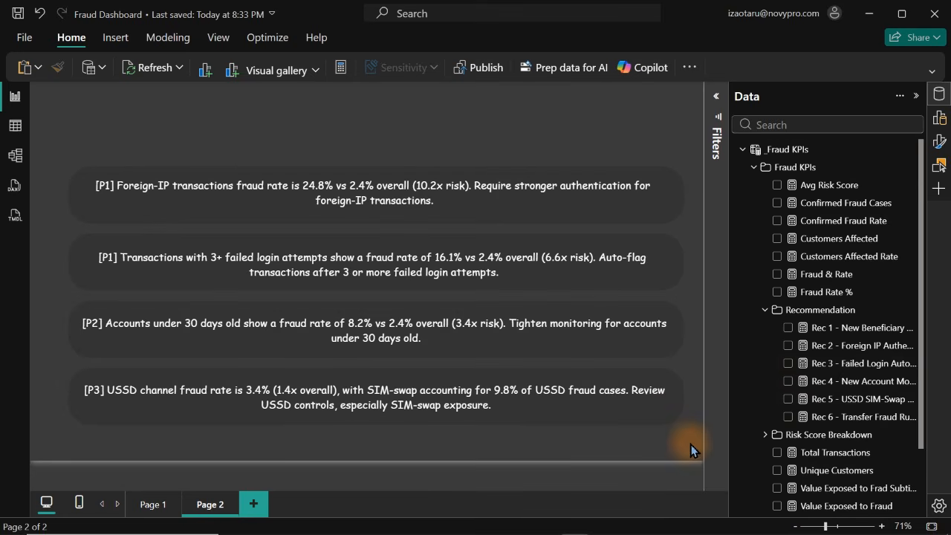
Move all four recommendation cards and their background shapes up together to free space for a fifth row
left_click_drag(692, 445, 2, 148)
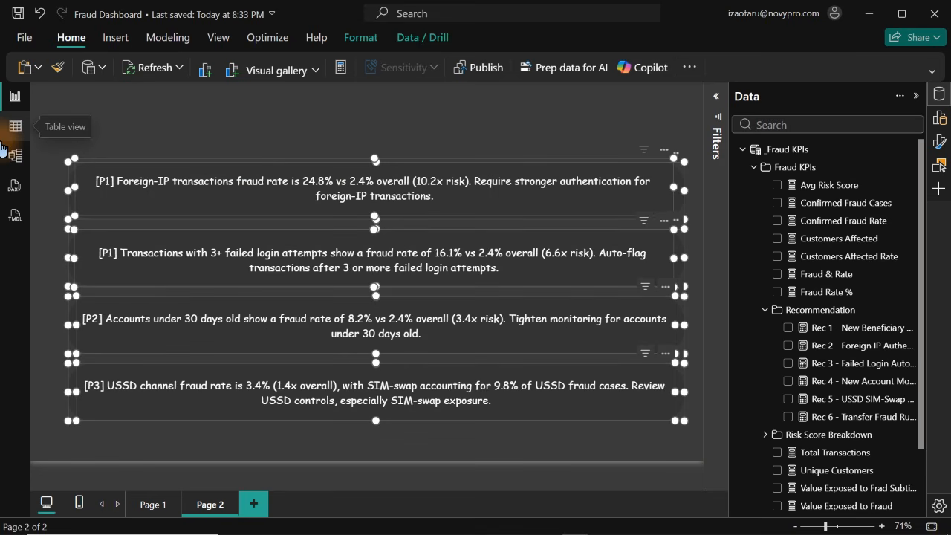
key("Up")
key("Up")
key("Up")
key("Up")
key("Up")
key("Up")
key("Up")
key("Up")
key("Up")
key("Up")
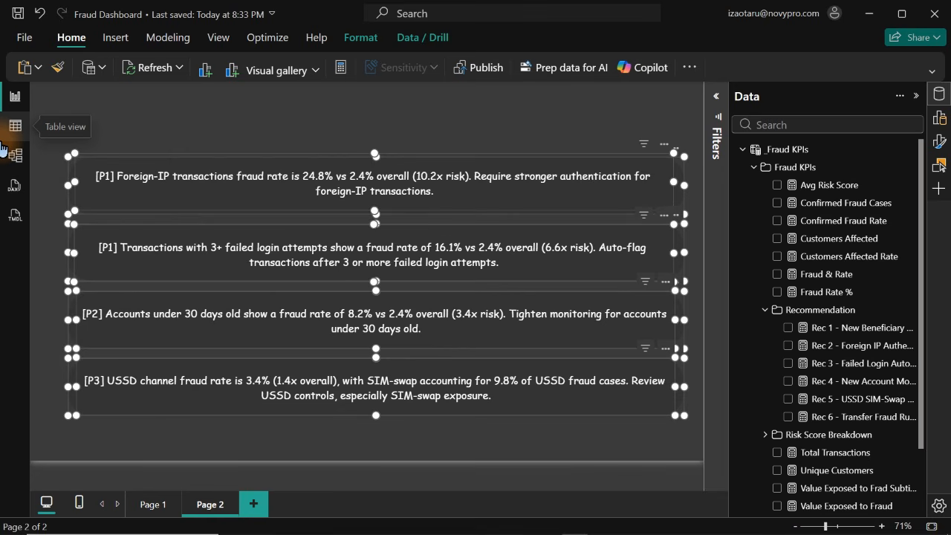
key("Up")
key("Up")
key("Up")
key("Up")
key("Up")
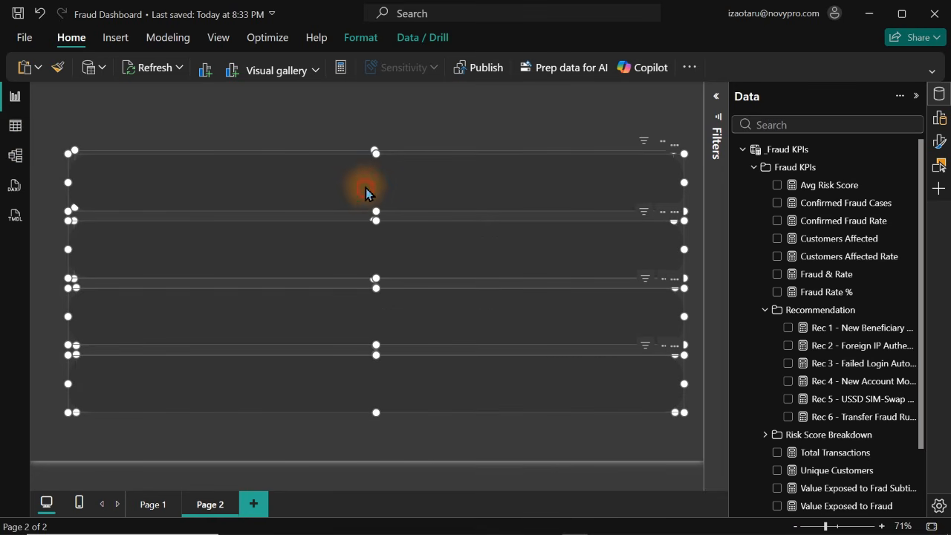
left_click_drag(364, 193, 365, 172)
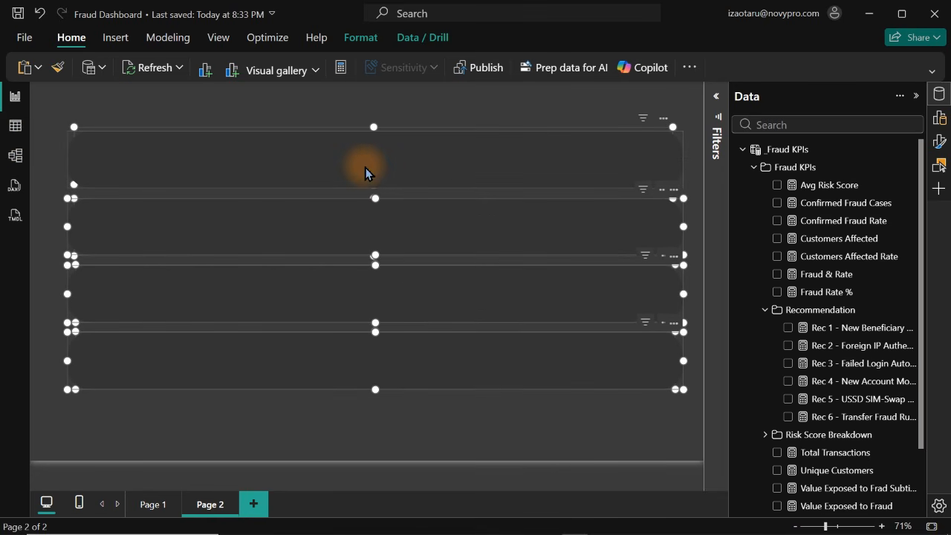
left_click(536, 396)
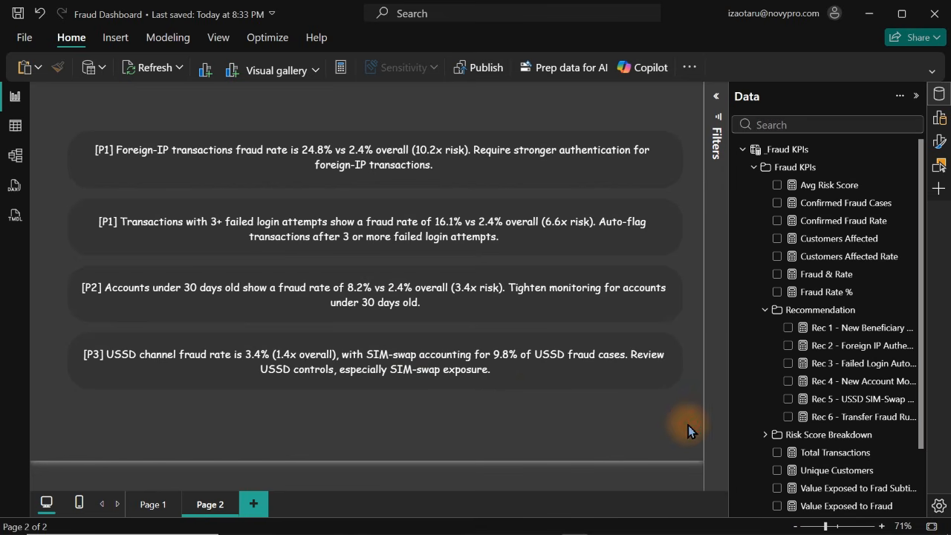
Duplicate the USSD recommendation card with its background shape and place the copy directly below the fourth row
left_click_drag(691, 429, 41, 307)
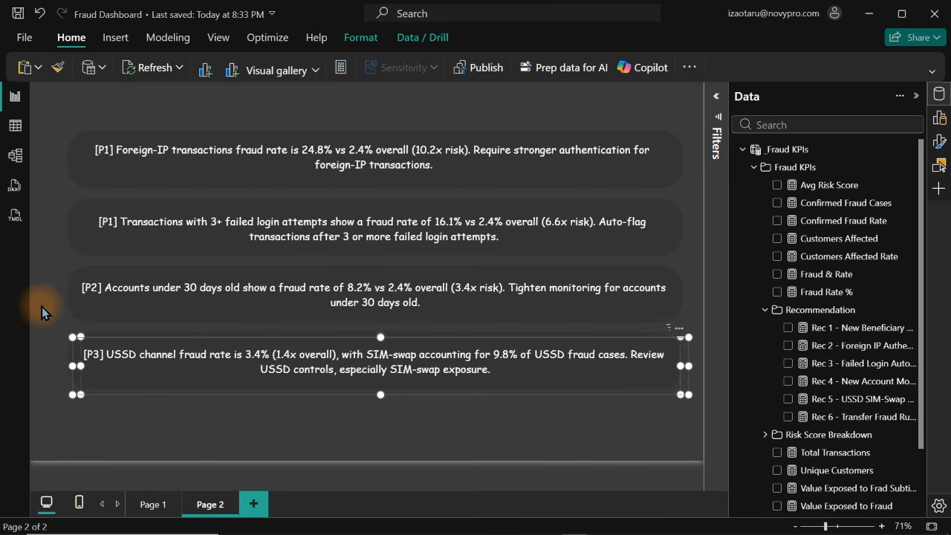
left_click_drag(198, 333, 277, 420)
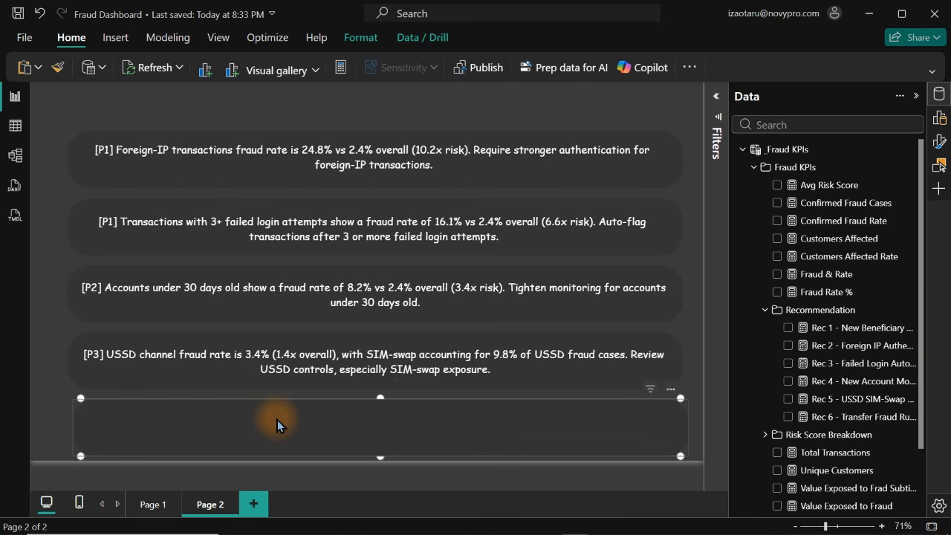
left_click(251, 108)
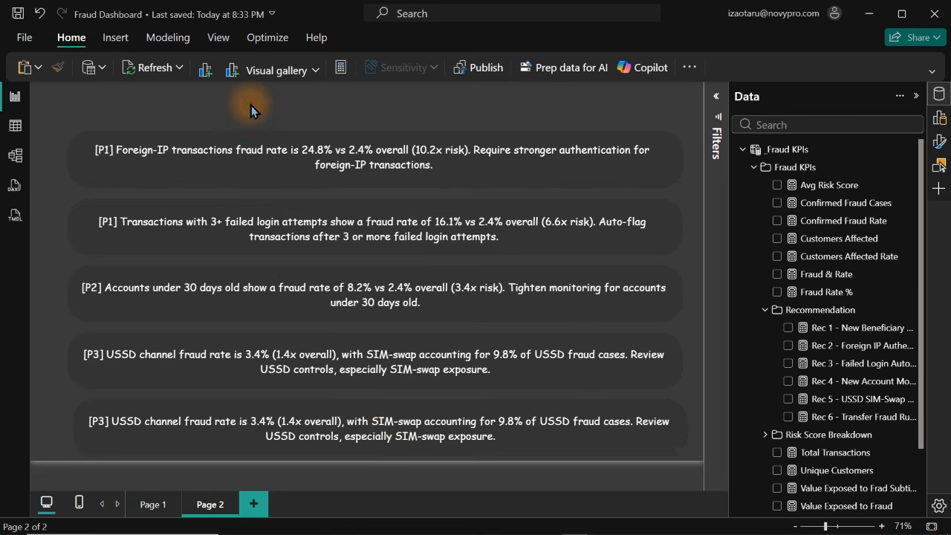
Replace the Rec 5 measure in the fifth recommendation card with the Rec 6 Transfer Fraud measure and return to Page 1
left_click(414, 435)
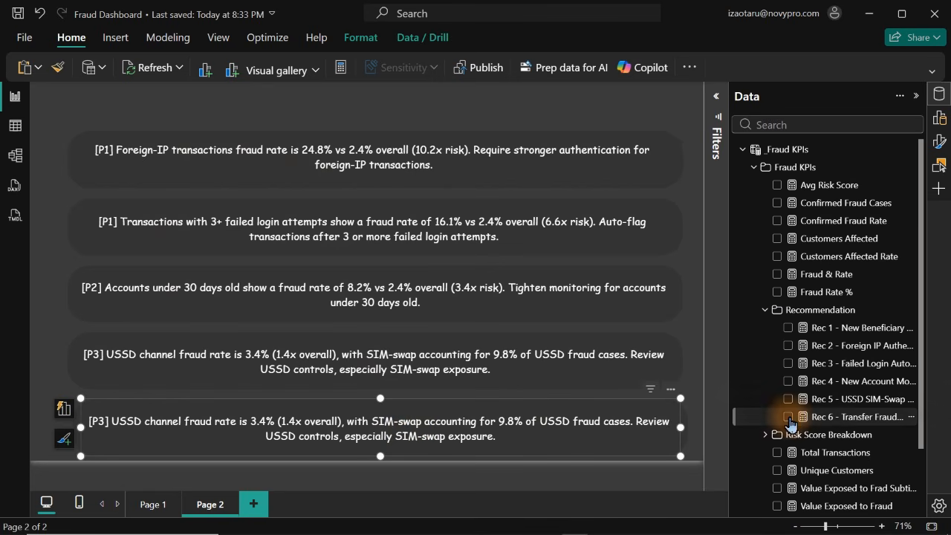
left_click(788, 417)
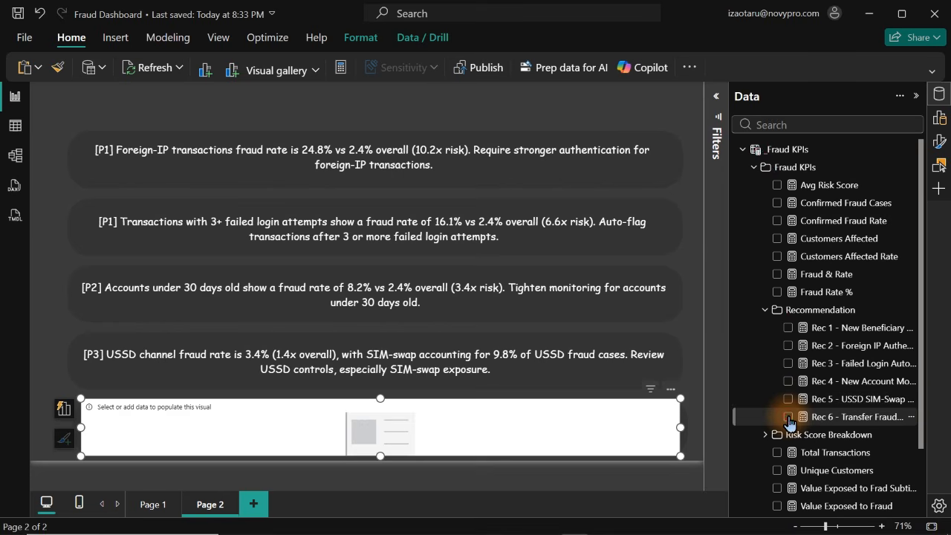
left_click(268, 109)
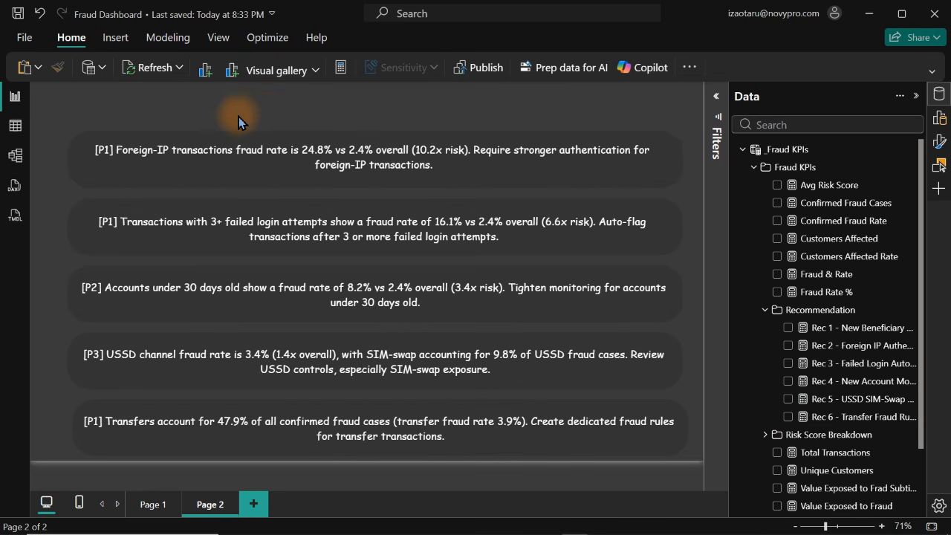
left_click(153, 505)
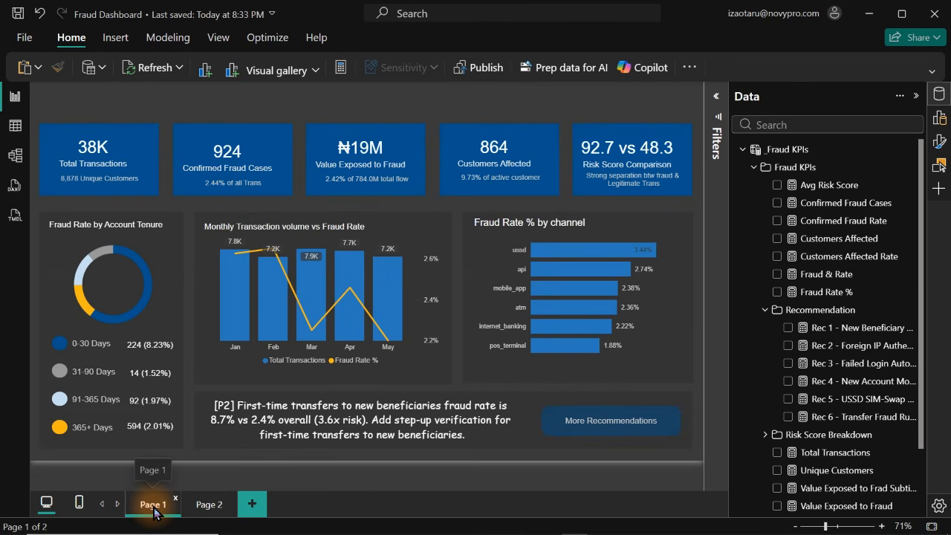
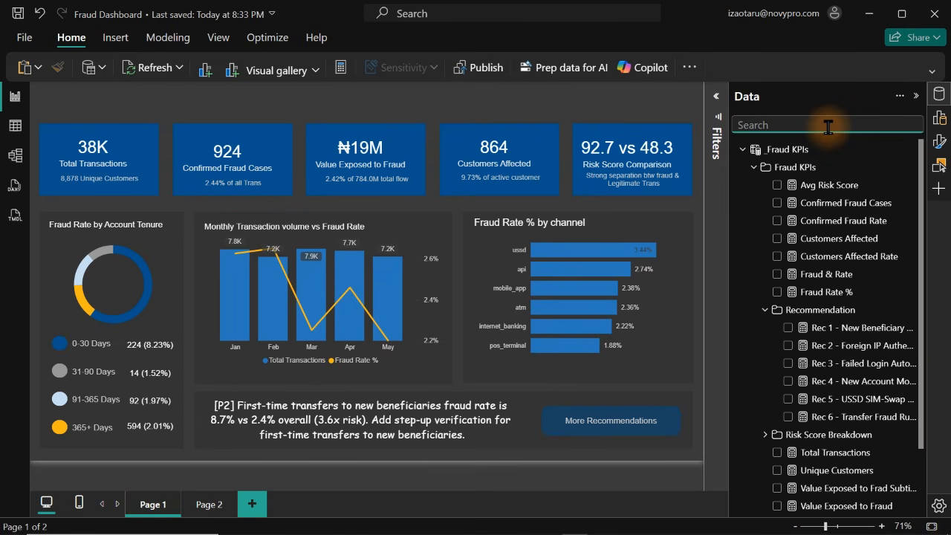
Search the data fields for "fraud typ", and clear the search
type("fra")
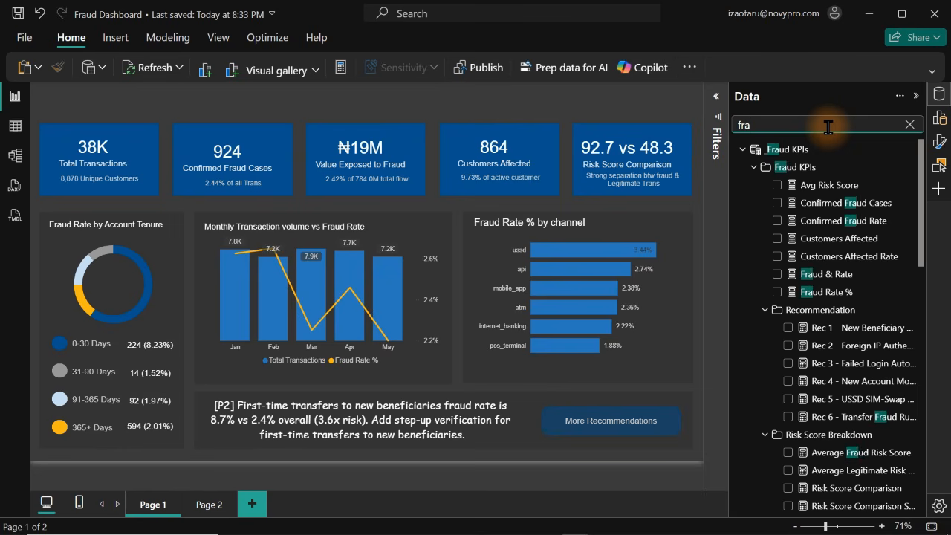
type("de")
key("BackSpace")
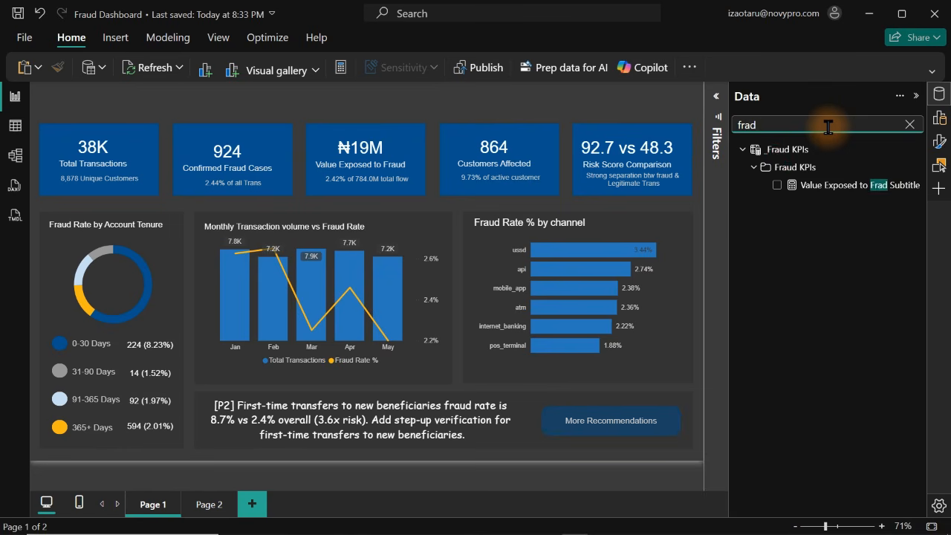
type("=")
key("BackSpace")
key("BackSpace")
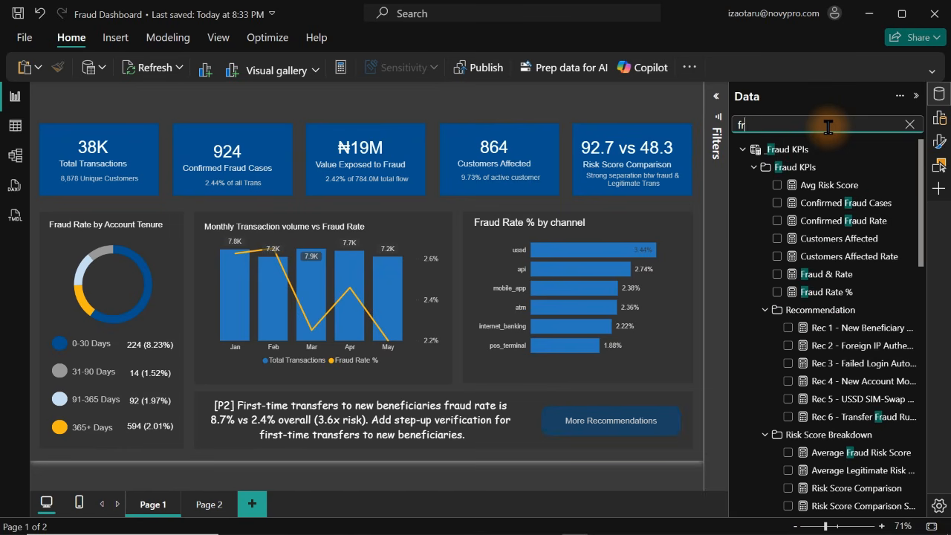
type("aud typ")
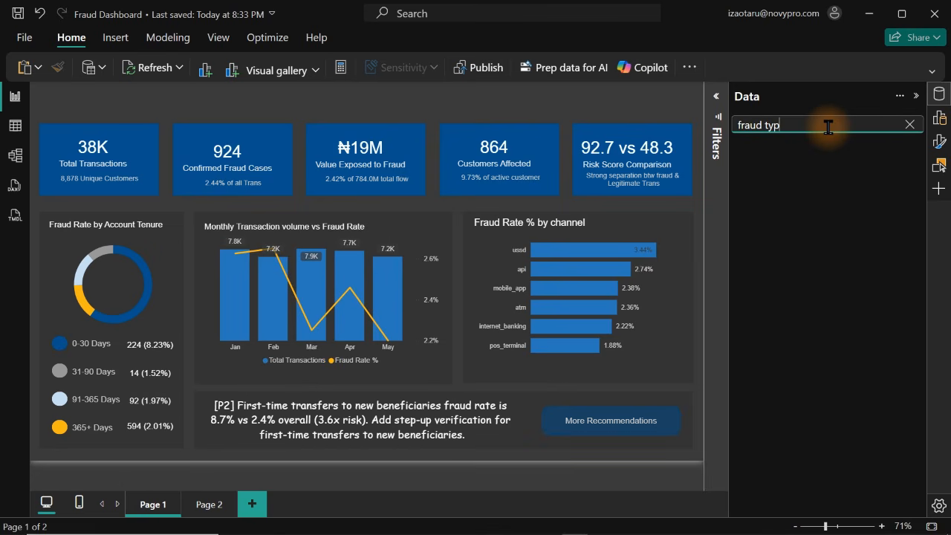
key("BackSpace")
key("BackSpace")
key("BackSpace")
key("BackSpace")
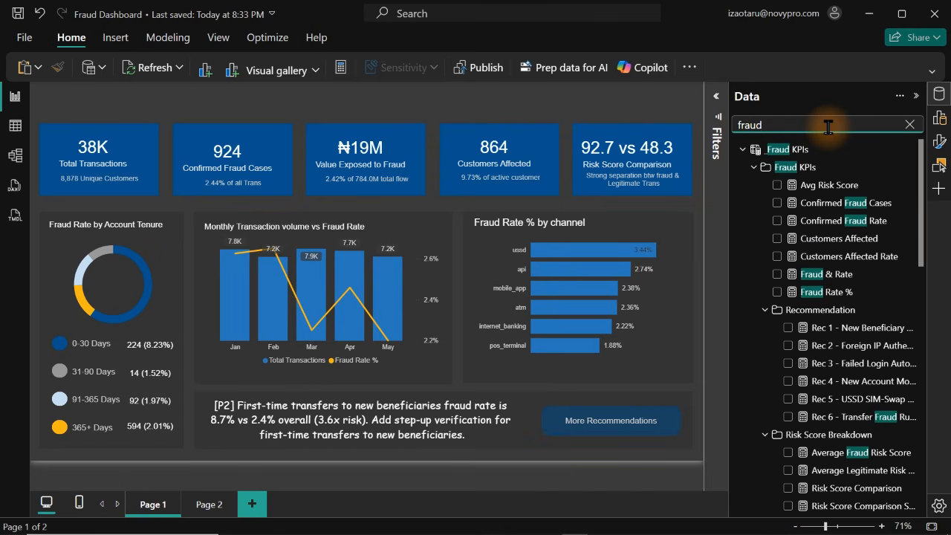
key("BackSpace")
key("BackSpace")
key("BackSpace")
key("BackSpace")
key("BackSpace")
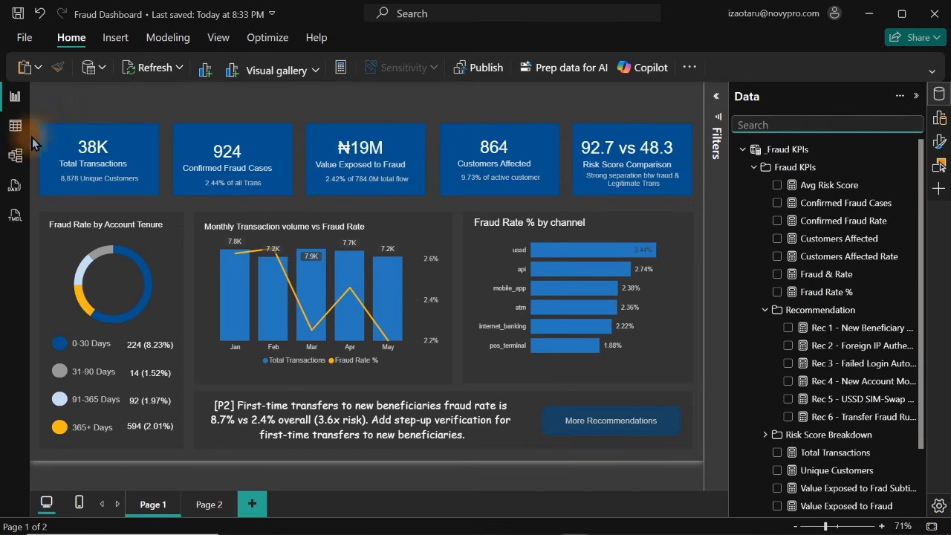
Examine the transaction_type and account_type columns of the fraud detection table, including the distinct transaction_type values
left_click(15, 125)
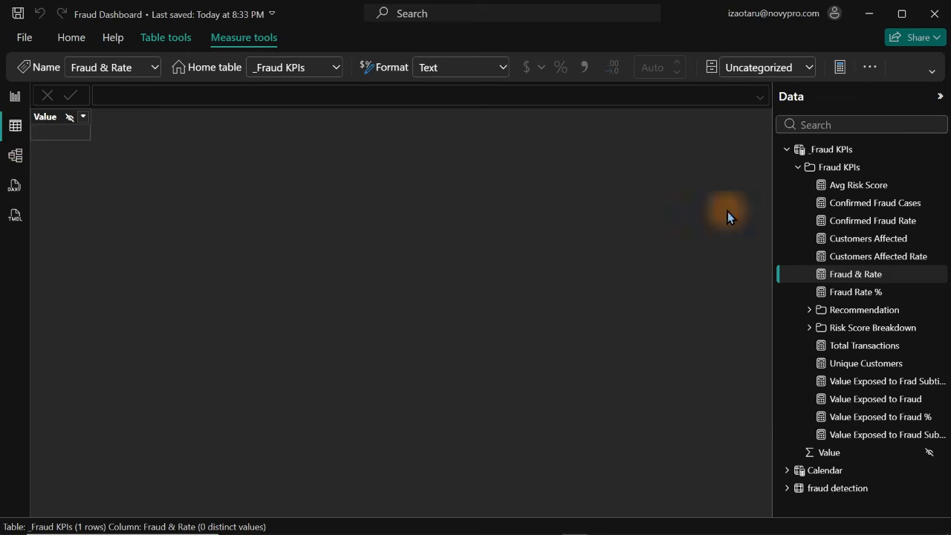
left_click(798, 170)
left_click(826, 223)
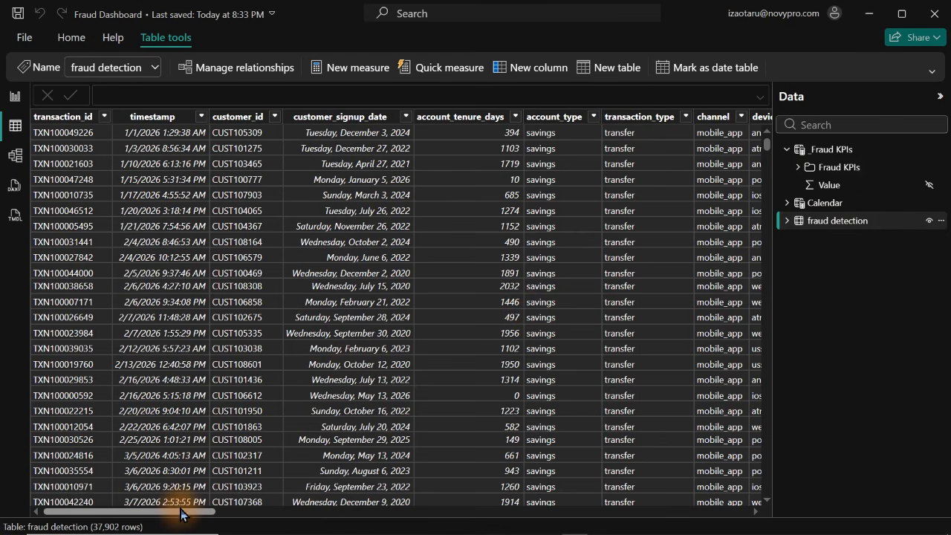
mouse_move(202, 513)
left_mouse_down()
mouse_move(192, 518)
mouse_move(209, 518)
left_mouse_up()
left_click(578, 116)
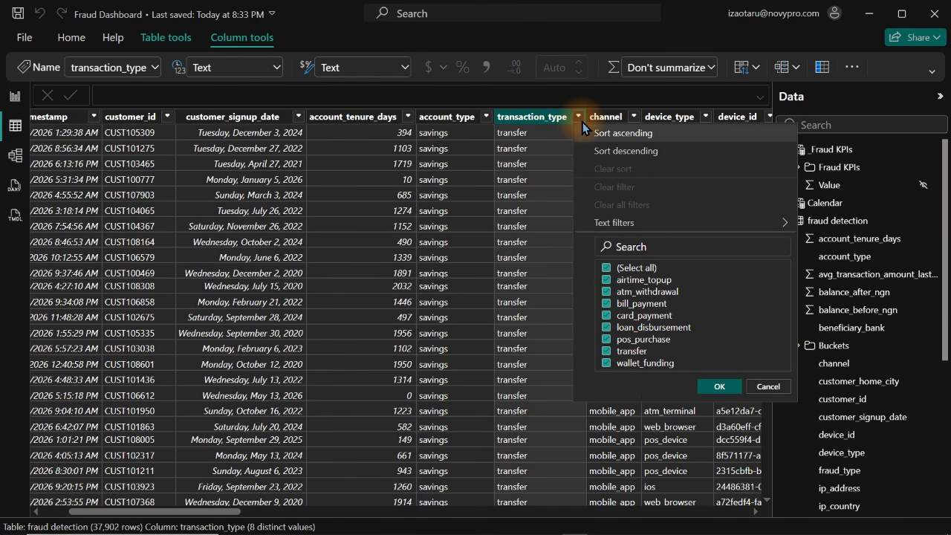
left_click(446, 119)
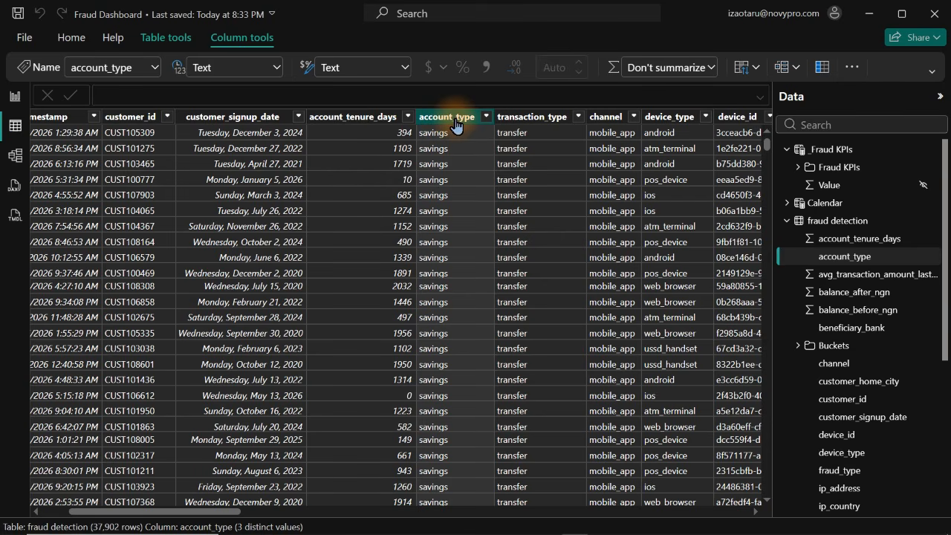
left_click(522, 128)
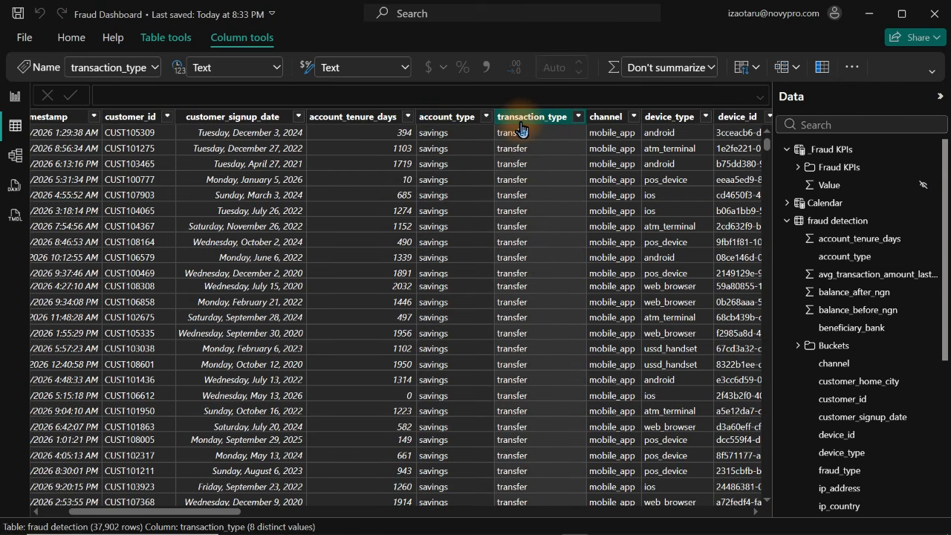
Find the transaction_type field by searching "transaction", add it to Page 1 as a new visual, and move it above the Customers Affected card
left_click(15, 96)
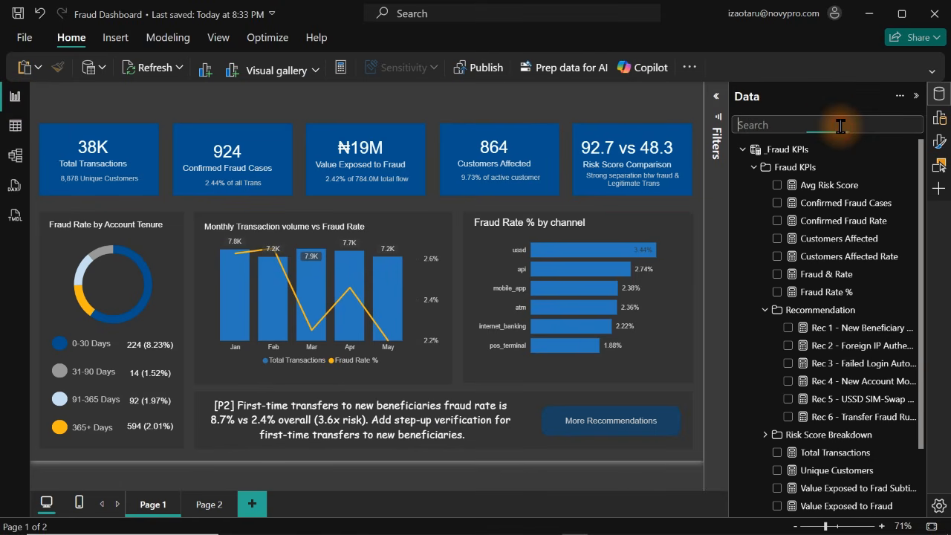
type("tran")
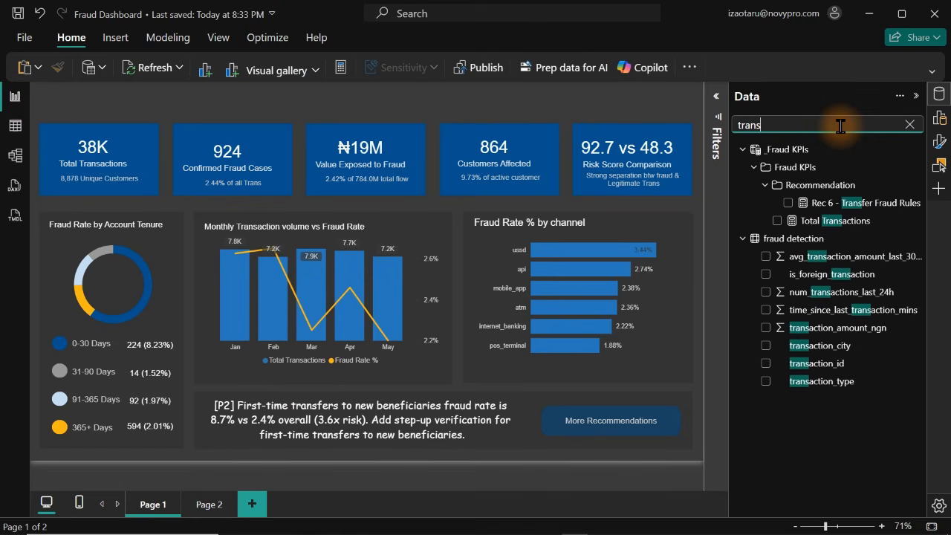
type("saction by")
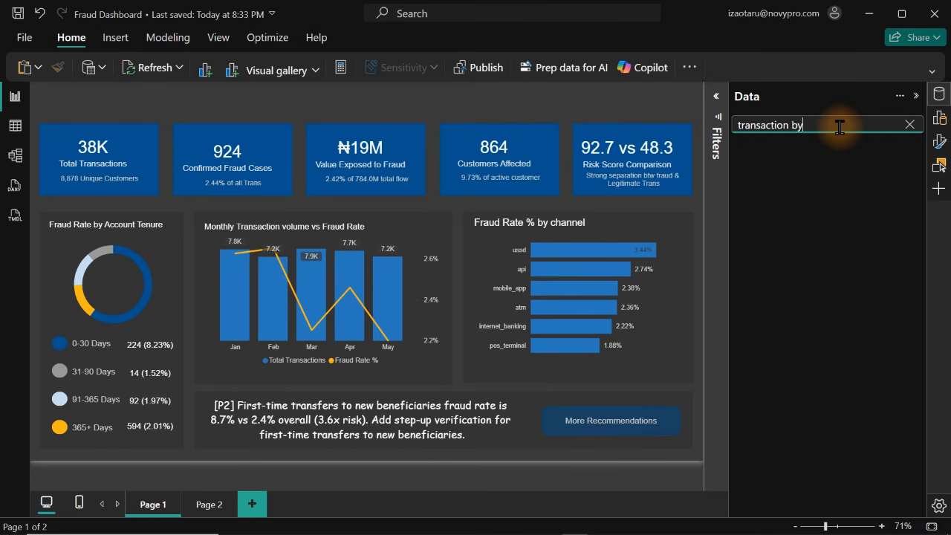
key("BackSpace")
key("BackSpace")
key("BackSpace")
type("t")
key("BackSpace")
key("BackSpace")
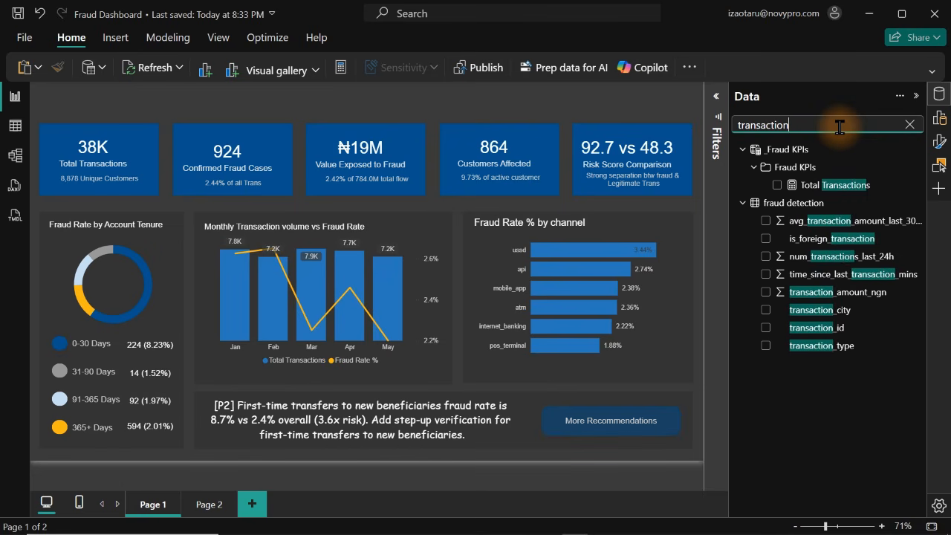
left_click(766, 347)
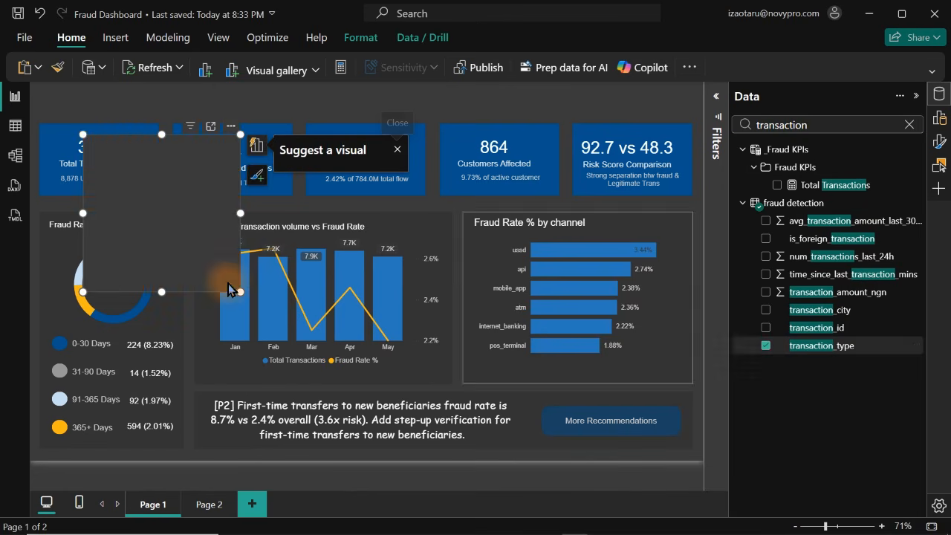
left_click_drag(160, 175, 507, 117)
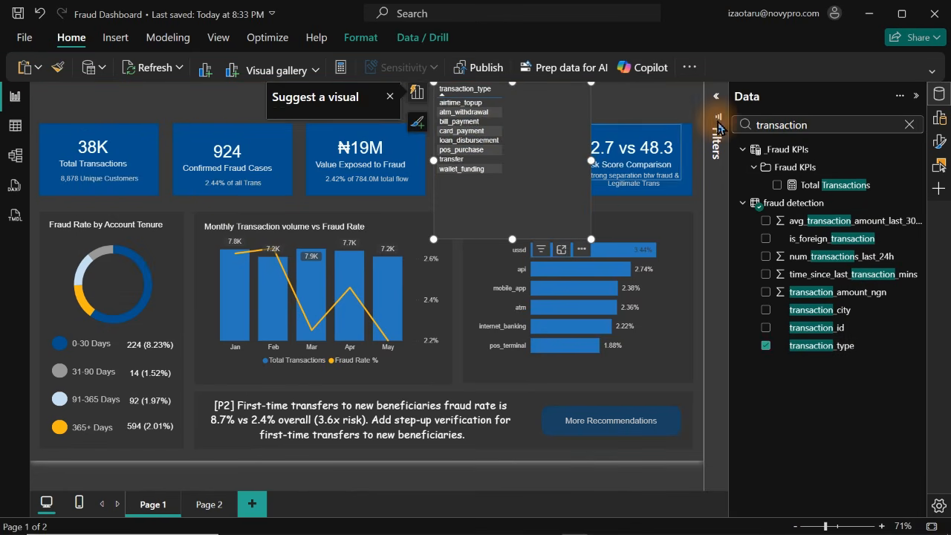
Convert the transaction_type table visual into a slicer
left_click(941, 127)
left_click(940, 126)
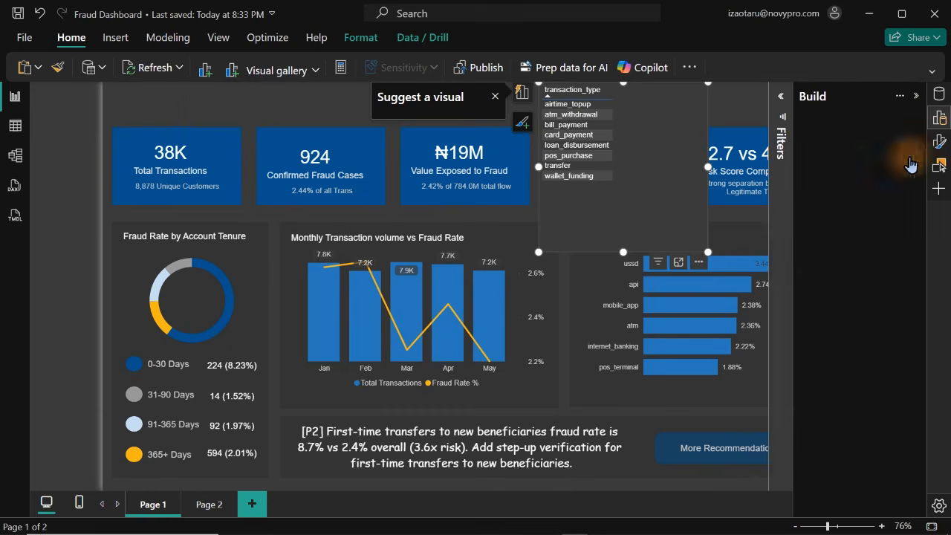
left_click(939, 127)
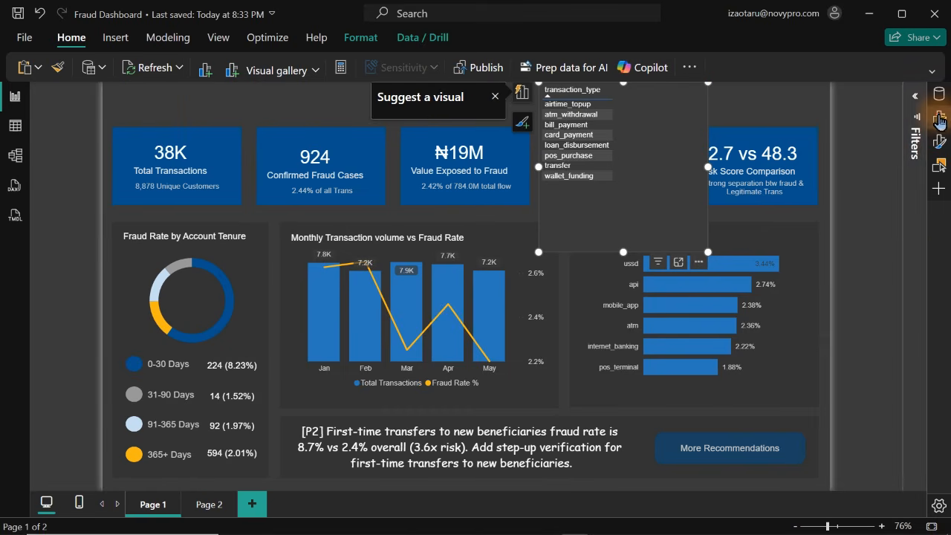
left_click(939, 128)
left_click(831, 214)
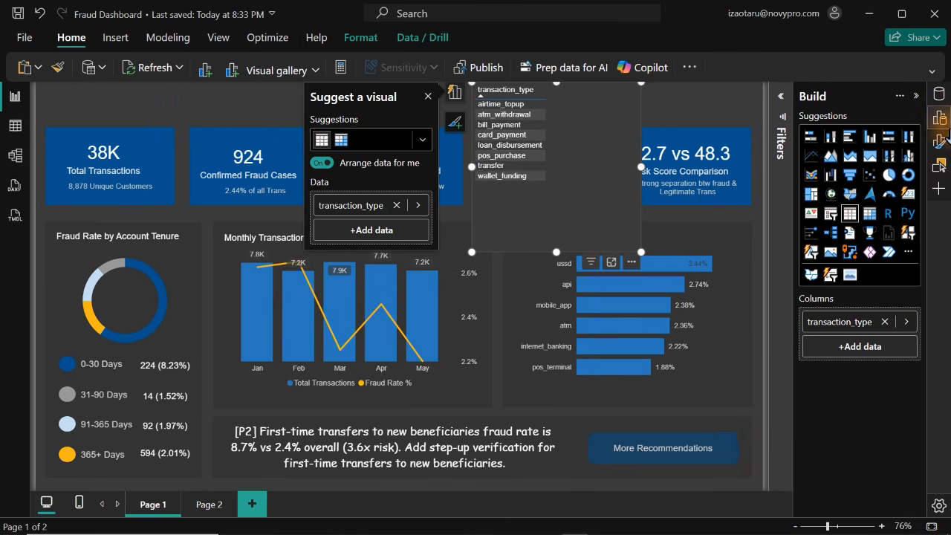
left_click(944, 122)
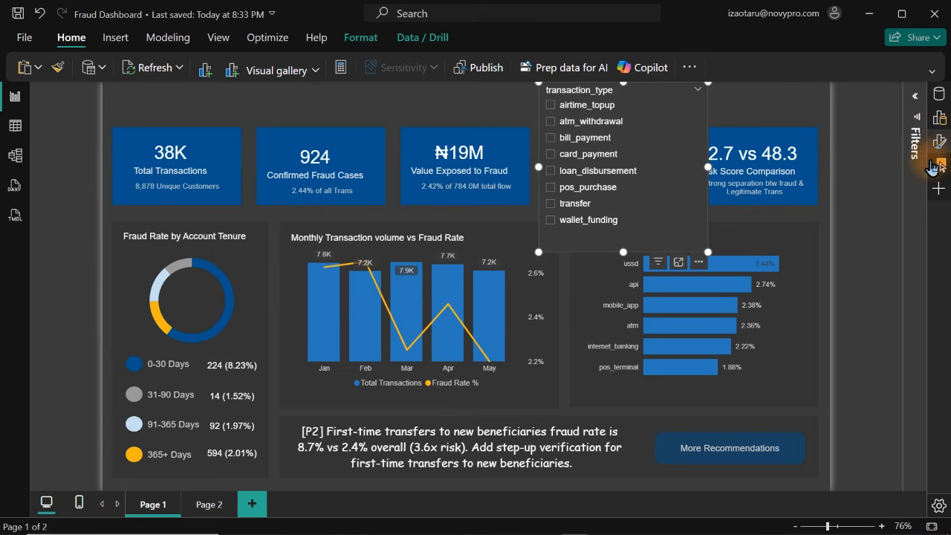
Set the transaction_type slicer's style to Dropdown in its slicer settings
left_click(940, 143)
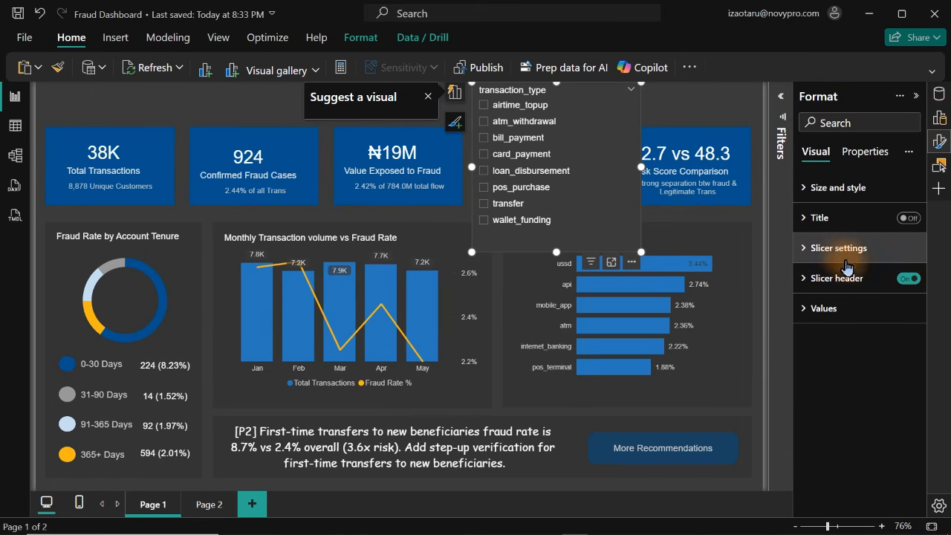
left_click(838, 248)
left_click(853, 319)
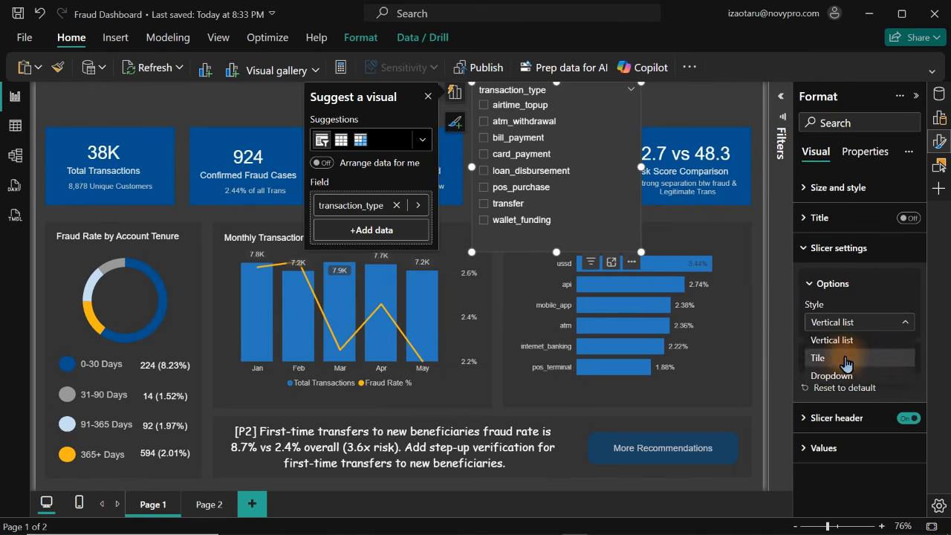
left_click(842, 380)
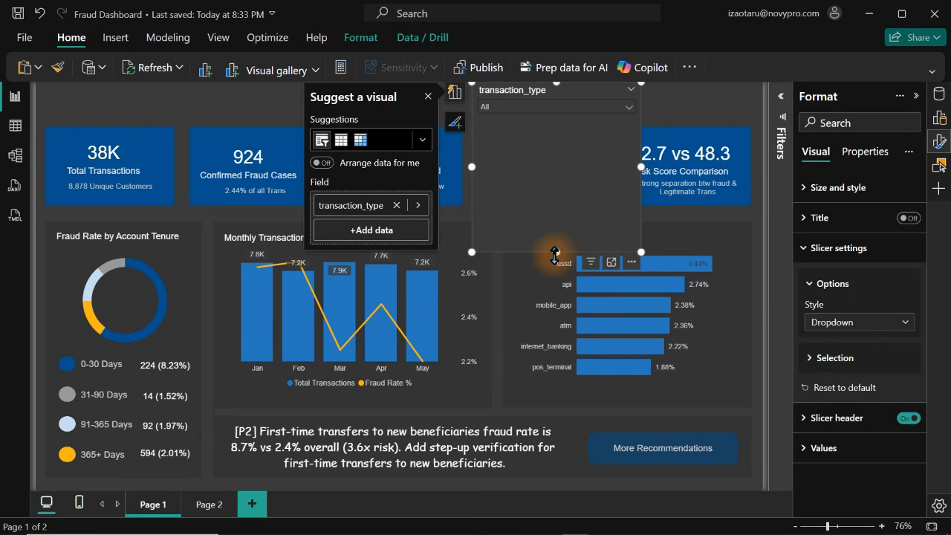
Shrink the transaction_type slicer to a compact height and fit it above the Risk Score Comparison card at the card's width
left_click_drag(558, 252, 655, 94)
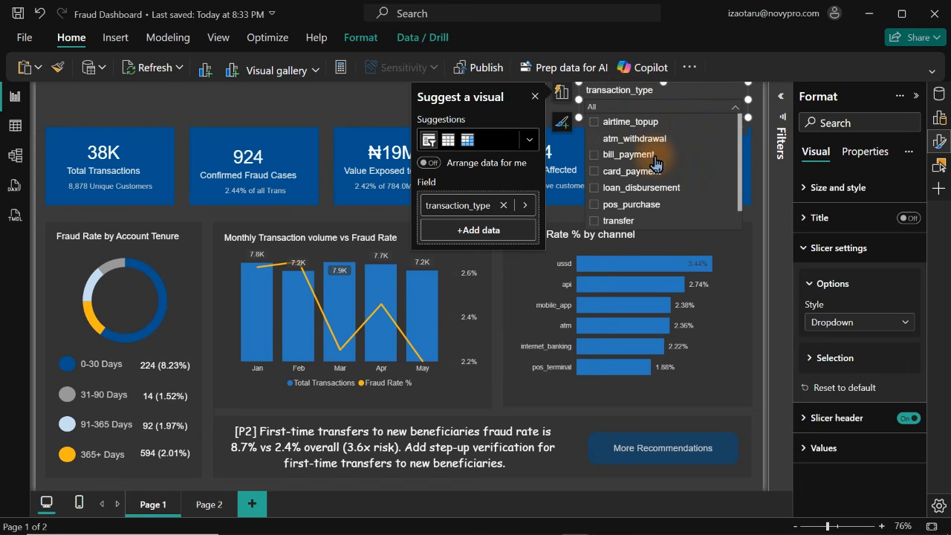
left_click(661, 104)
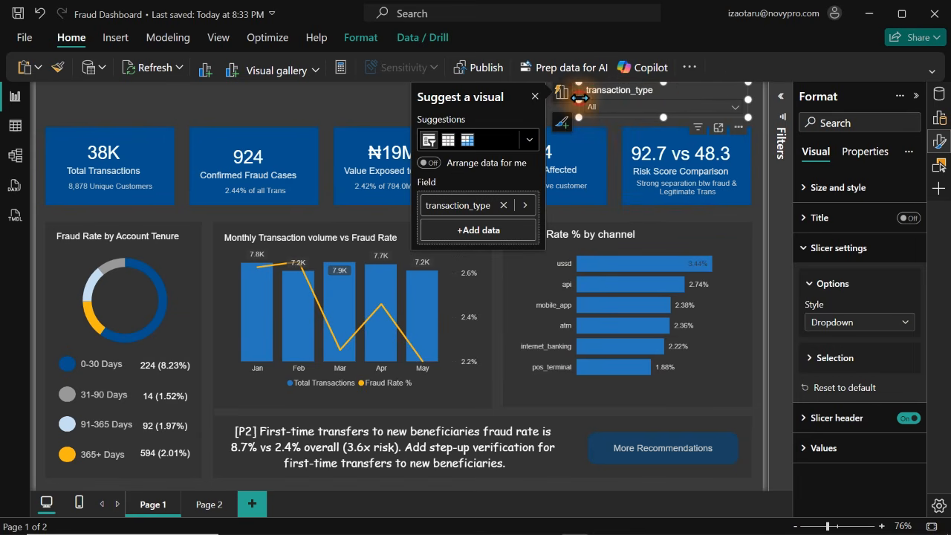
left_click_drag(579, 100, 622, 101)
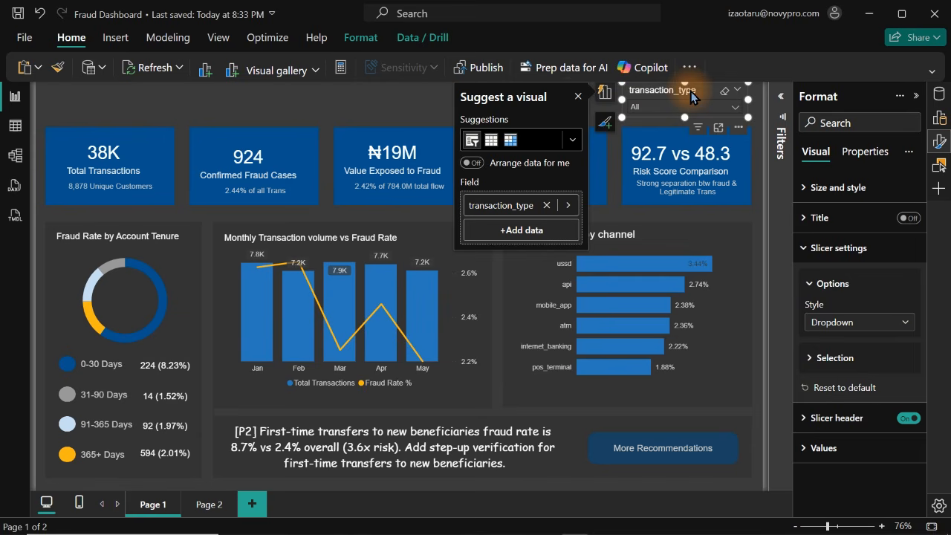
Duplicate the transaction_type slicer directly to the left of the original and replace the copy's field with account_type
key("ctrl+v")
left_click_drag(672, 88, 546, 90)
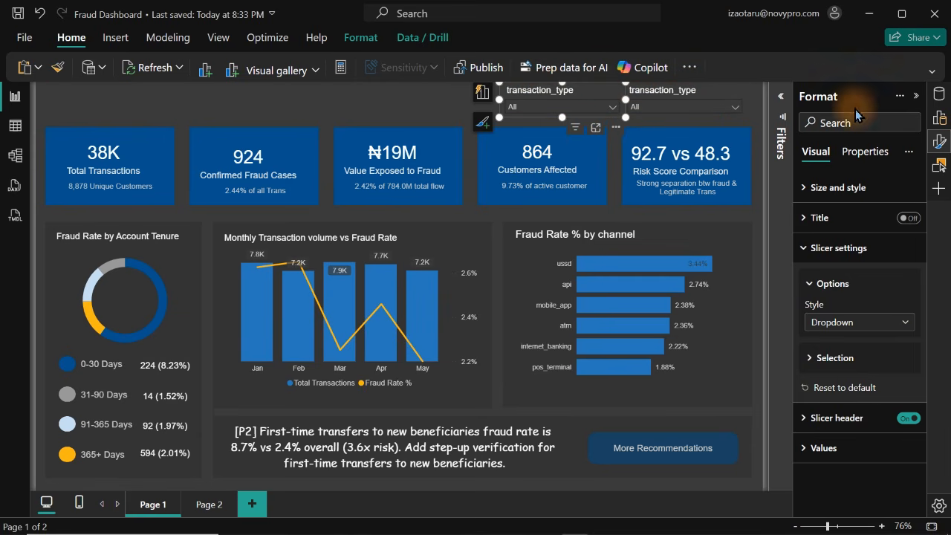
left_click(485, 91)
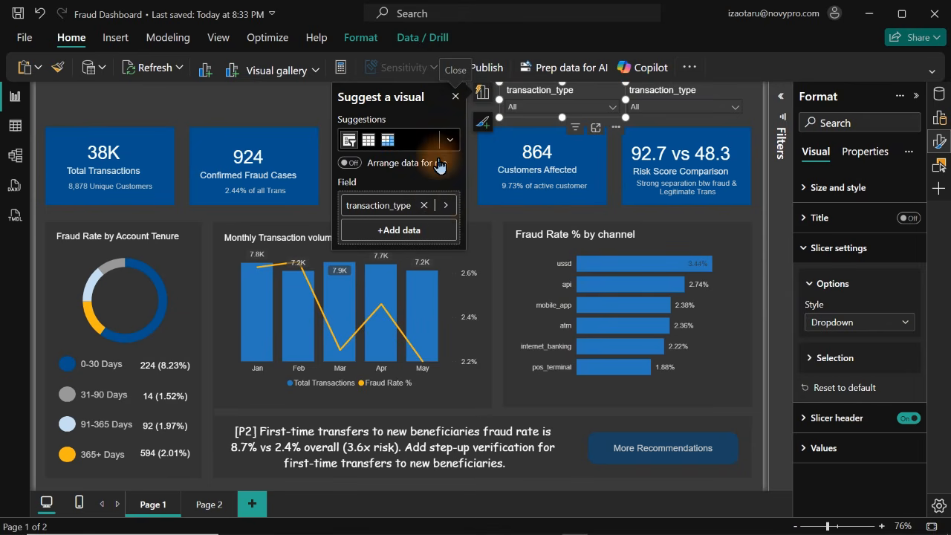
left_click(442, 208)
type("acc")
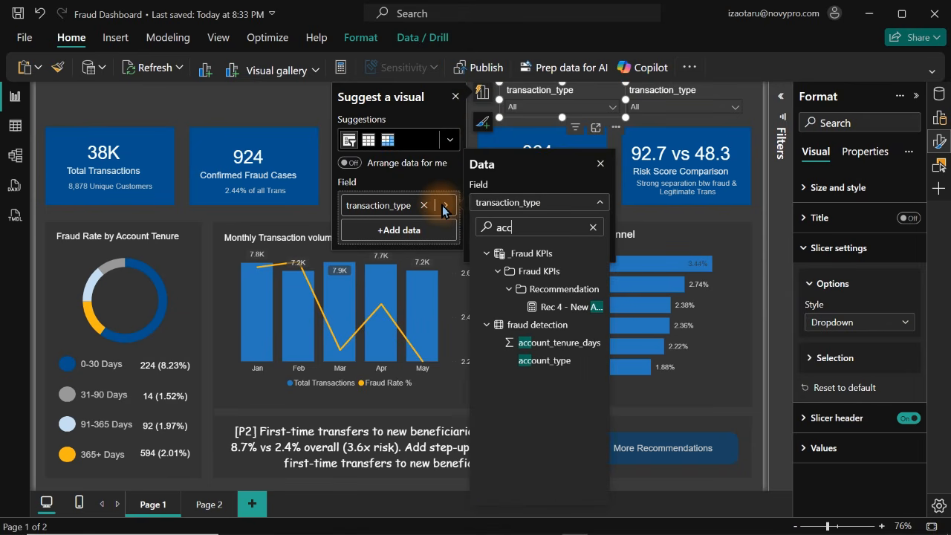
left_click(541, 361)
left_click(255, 109)
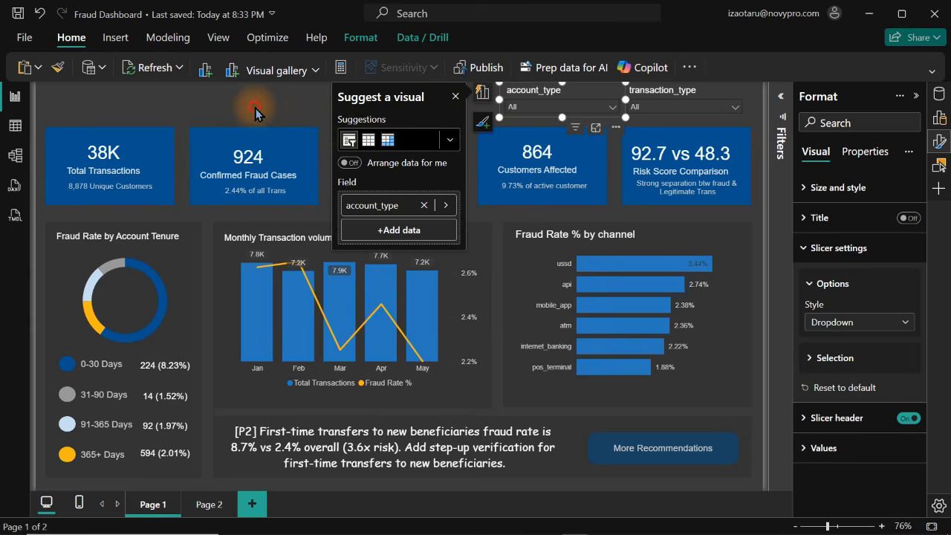
Test the account_type slicer by filtering the report to wallet, savings and current in turn
left_click(525, 109)
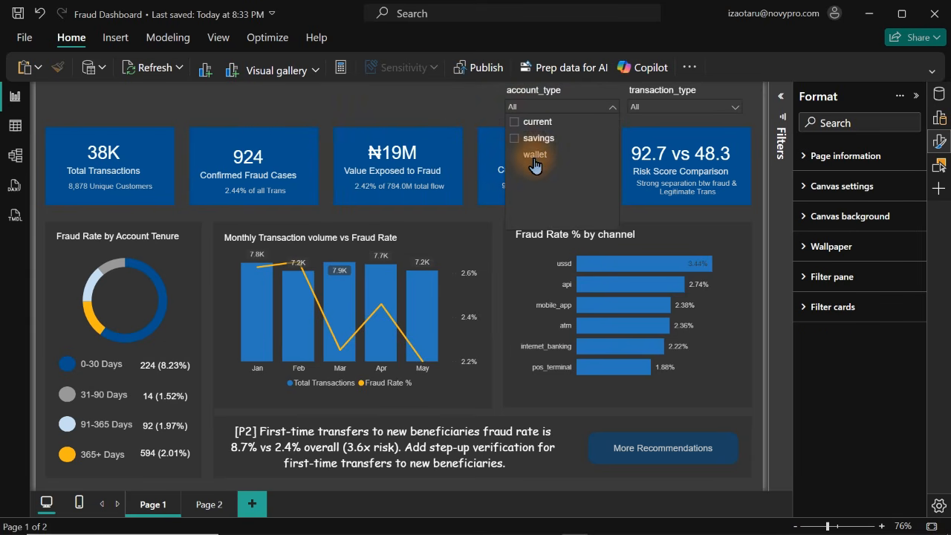
left_click(535, 155)
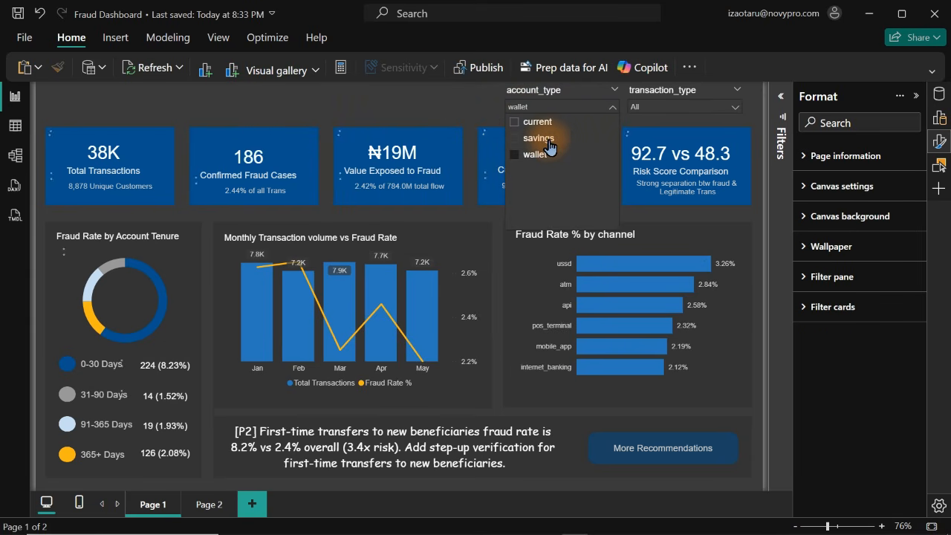
left_click(548, 145)
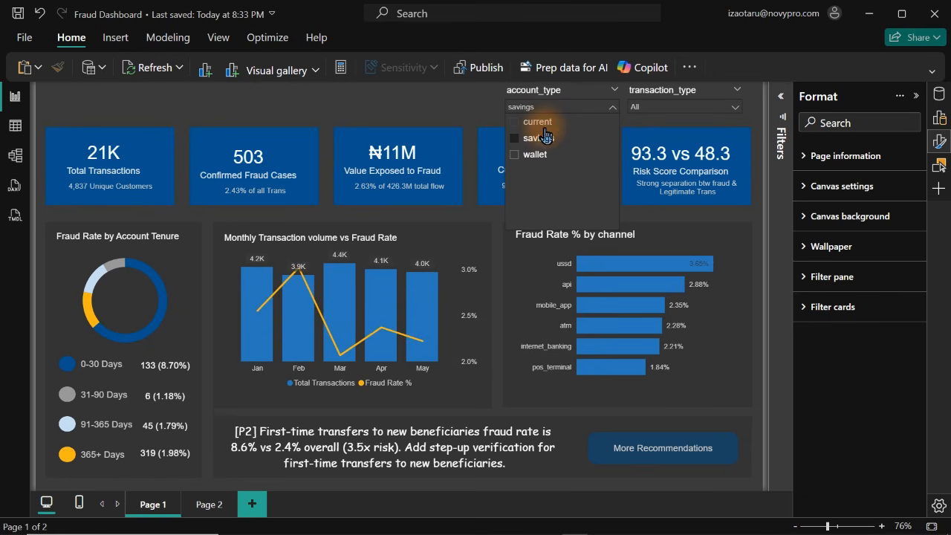
left_click(538, 122)
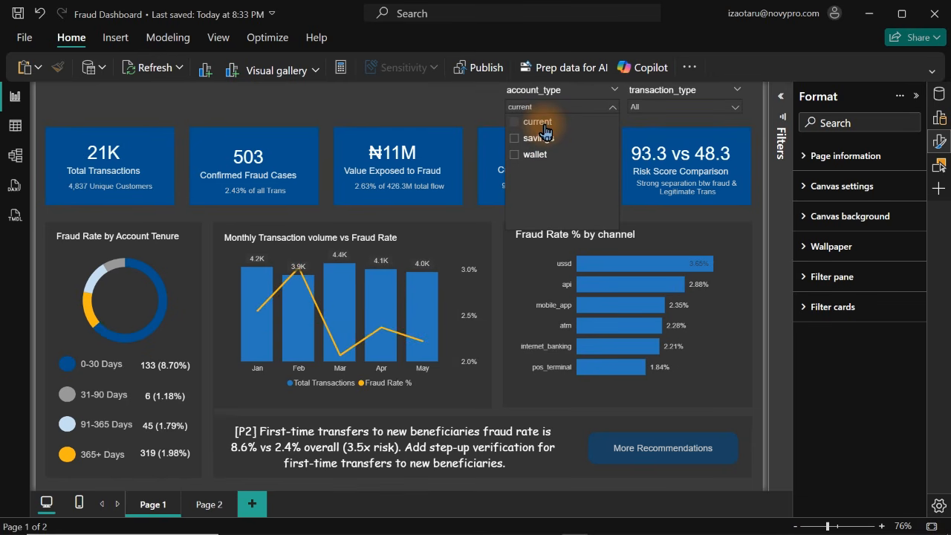
Nudge the account_type and transaction_type slicers down together so they sit just above the blue cards
left_click(381, 110)
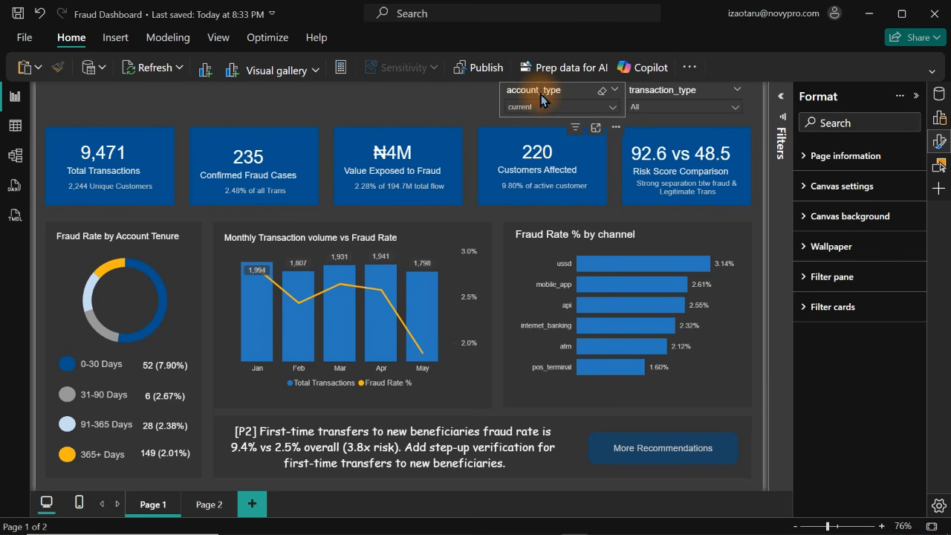
left_click(577, 98)
left_click(657, 88, "ctrl")
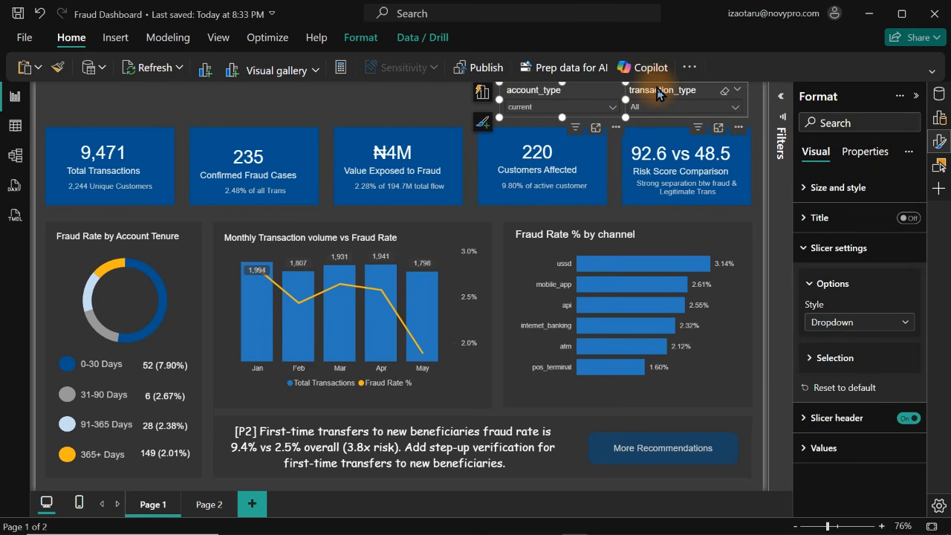
key("Down")
key("Down")
key("Down")
key("Down")
key("Down")
key("Down")
key("Down")
key("Down")
key("Down")
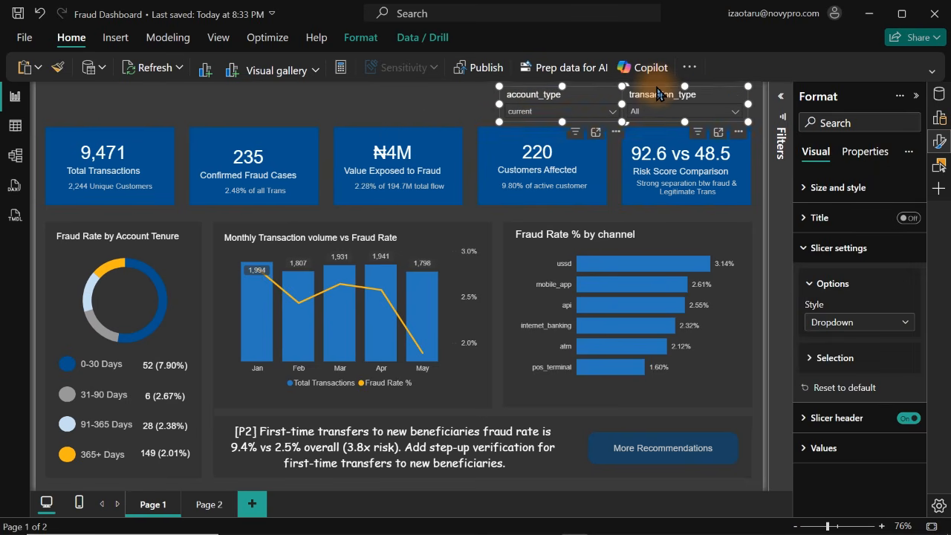
left_click(341, 94)
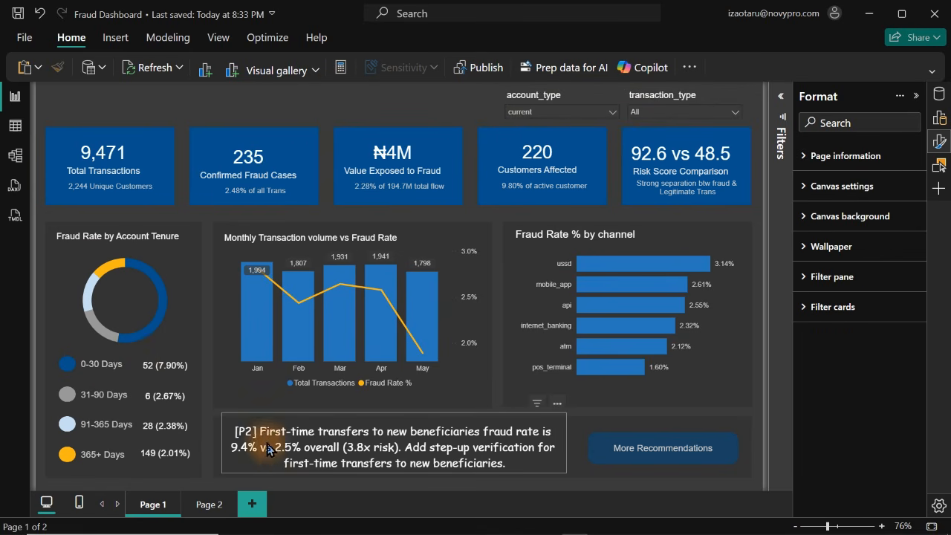
Duplicate the "0-30 Days" text box above the blue cards, widen it, and replace its text with "Fraud Intelligence Dashboard"
left_click(112, 367)
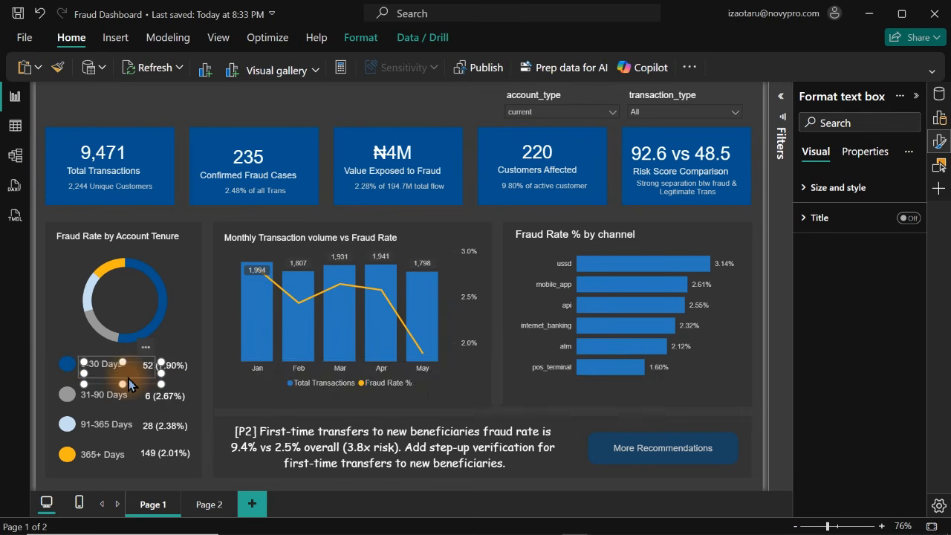
left_click_drag(147, 347, 346, 97)
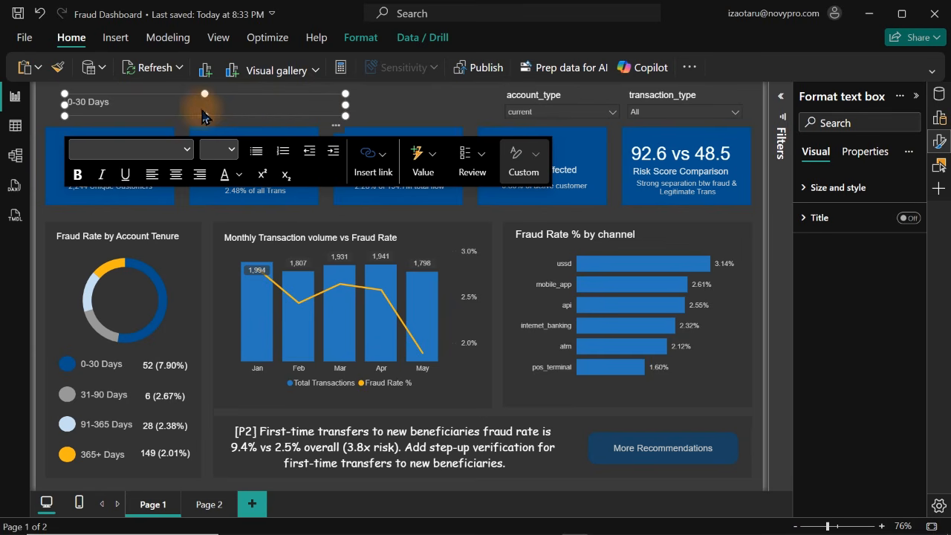
left_click(170, 107)
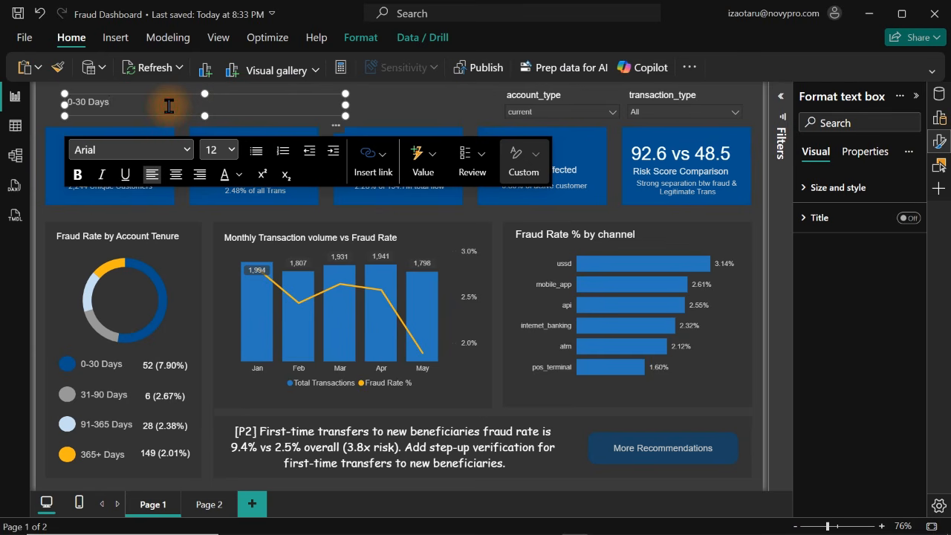
key("ctrl+a")
type("Fra")
type("ud")
type(" Intellig")
type("ence Dash")
type("board")
key("BackSpace")
key("BackSpace")
key("BackSpace")
key("BackSpace")
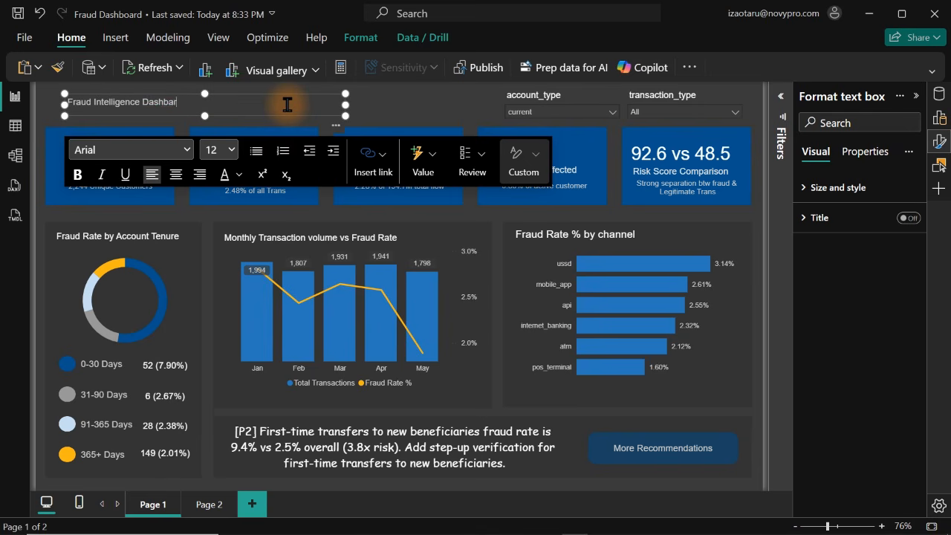
type("board")
Set the font size of the whole "Fraud Intelligence Dashboard" title to 24
key("ctrl+a")
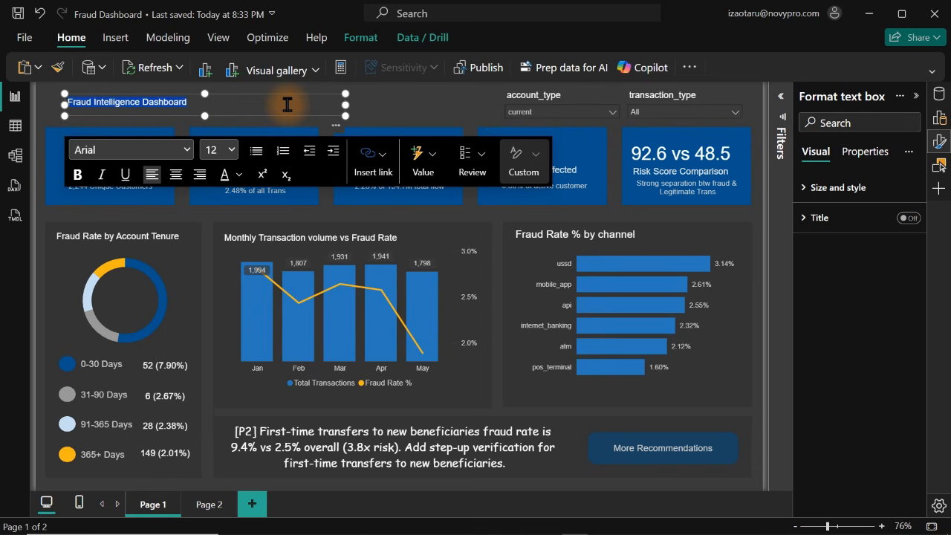
left_click(227, 153)
left_click(222, 377)
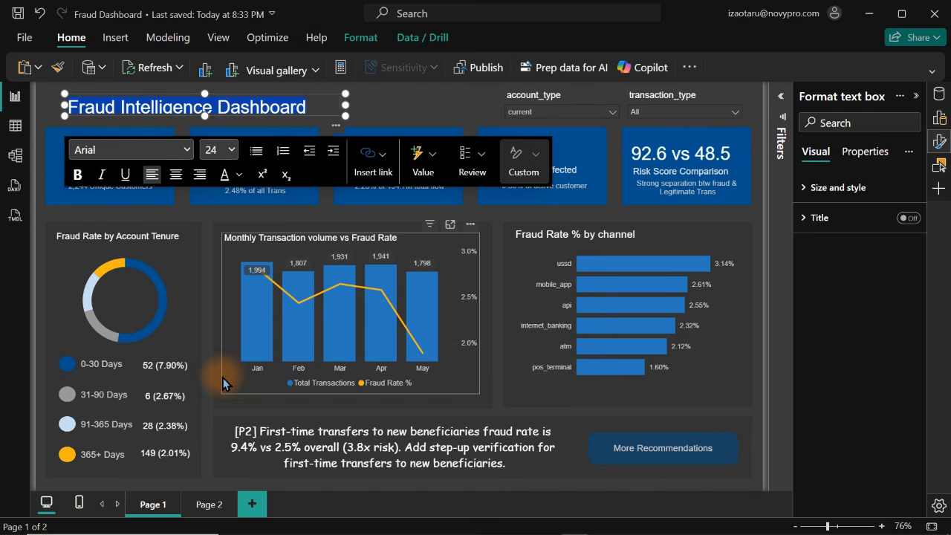
left_click(390, 105)
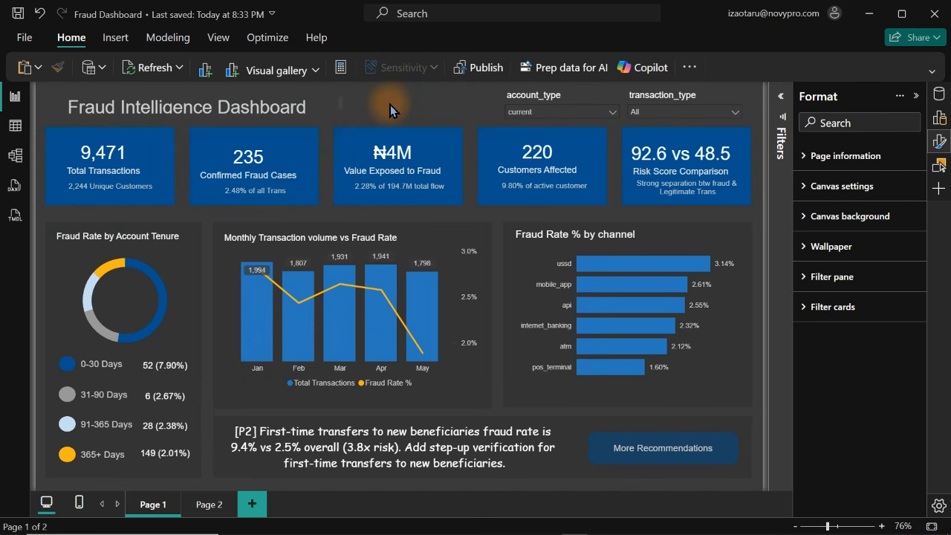
Make the title text box tall enough for its text and align it with the left edge of the first card
left_click(315, 105)
left_click(206, 88)
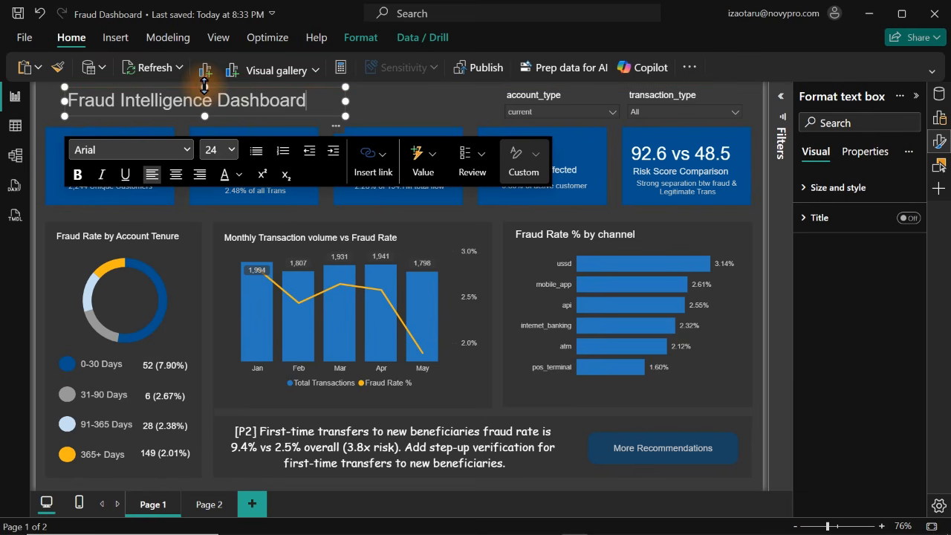
left_click_drag(338, 131, 319, 129)
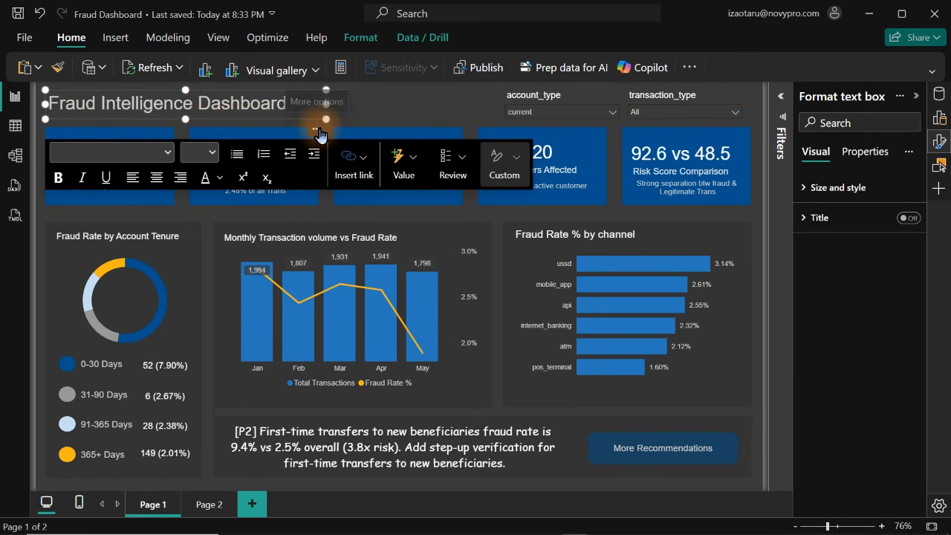
Color only the word "Dashboard" in the title white
left_click(199, 103)
left_click_drag(198, 103, 310, 102)
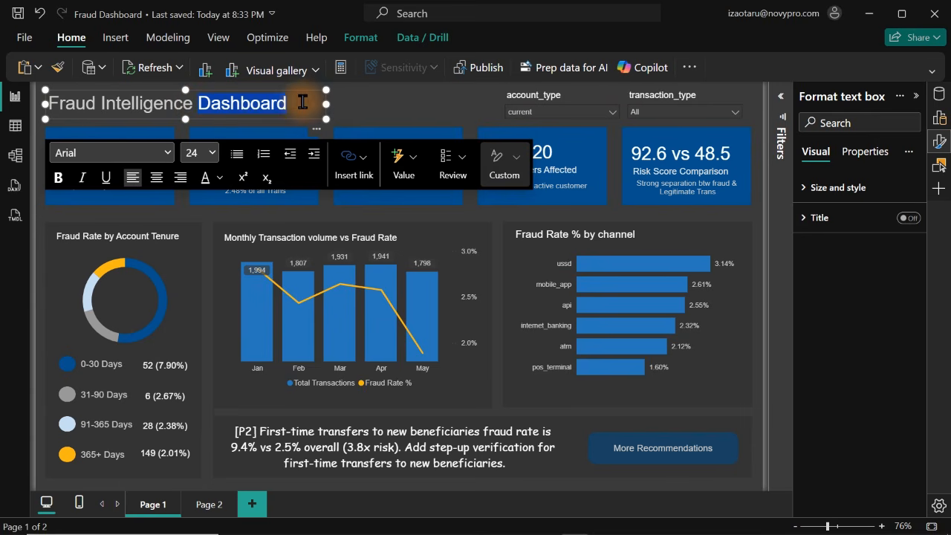
left_click(218, 179)
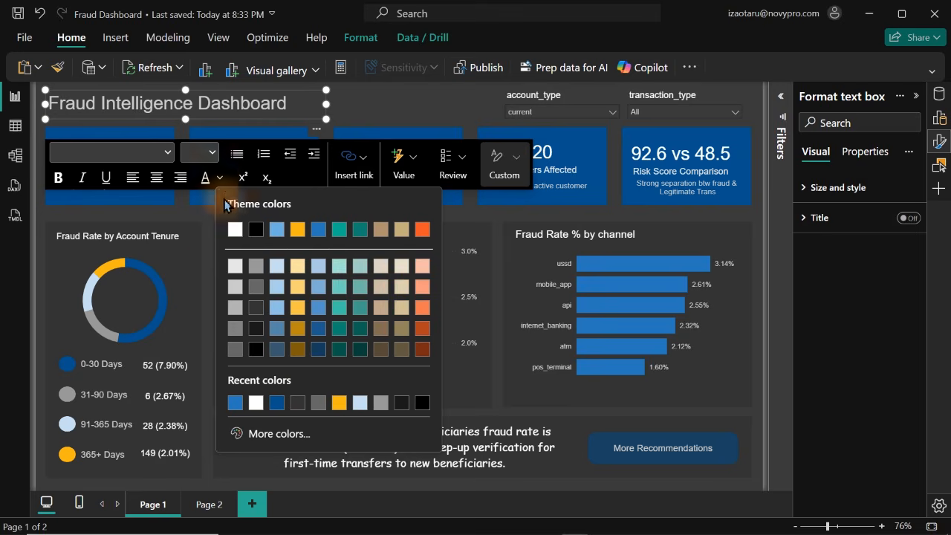
left_click(232, 225)
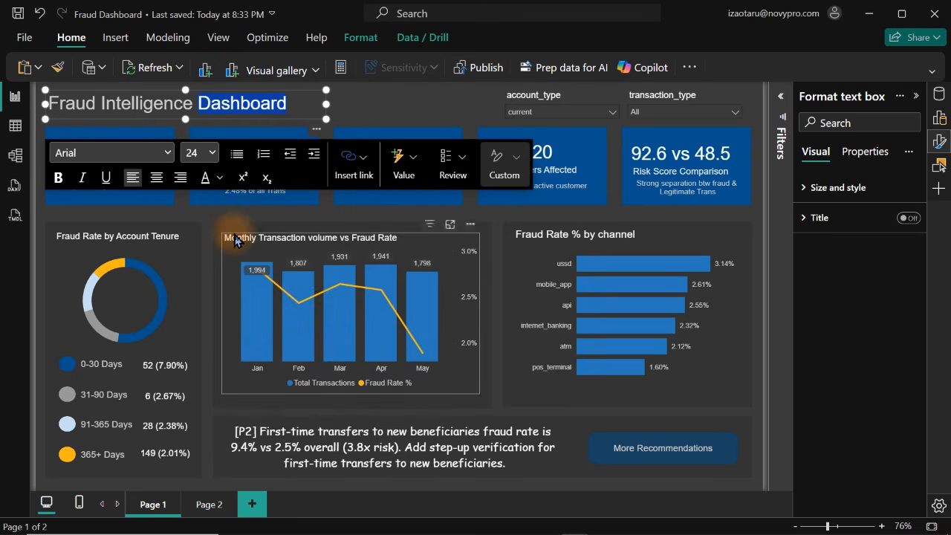
left_click(414, 101)
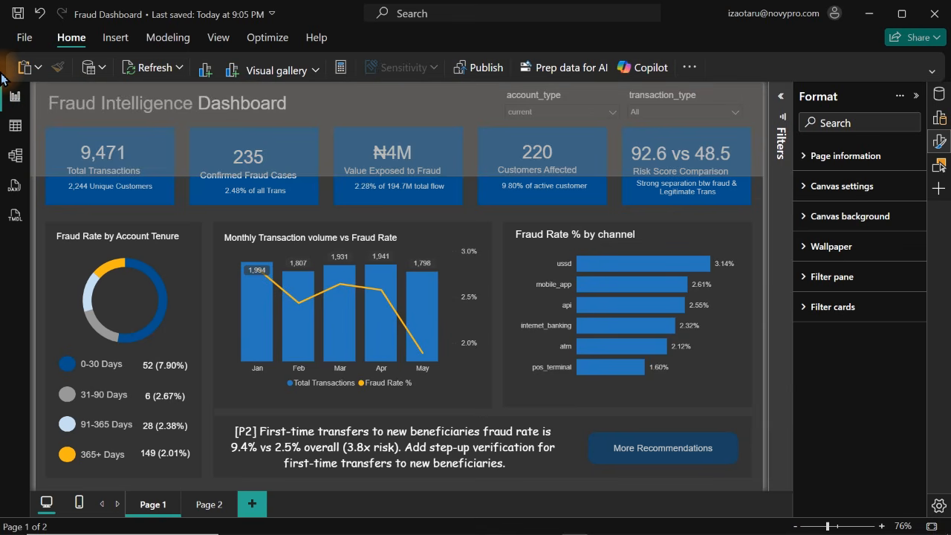
Copy the title and both slicers to Page 2 without syncing them, and shift the title right toward the recommendation text
left_click_drag(1, 78, 1, 78)
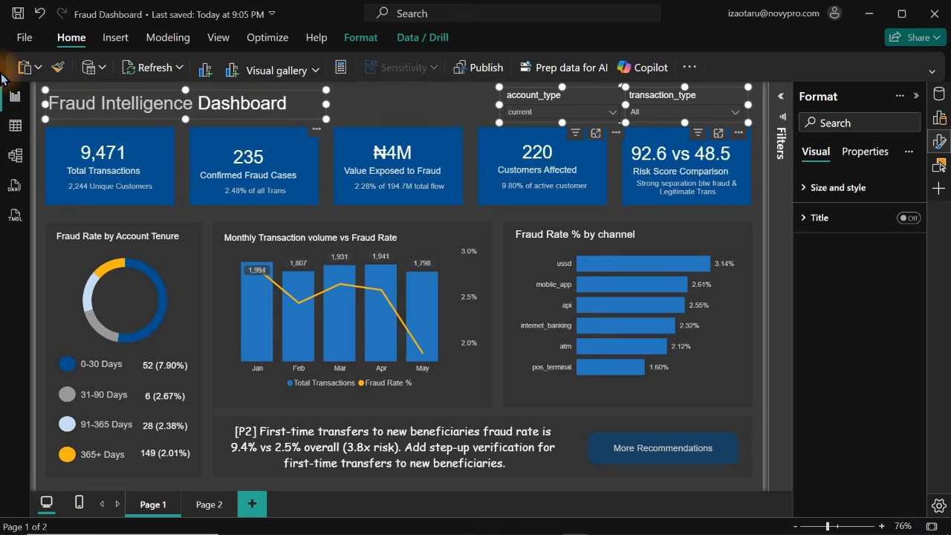
left_click(205, 508)
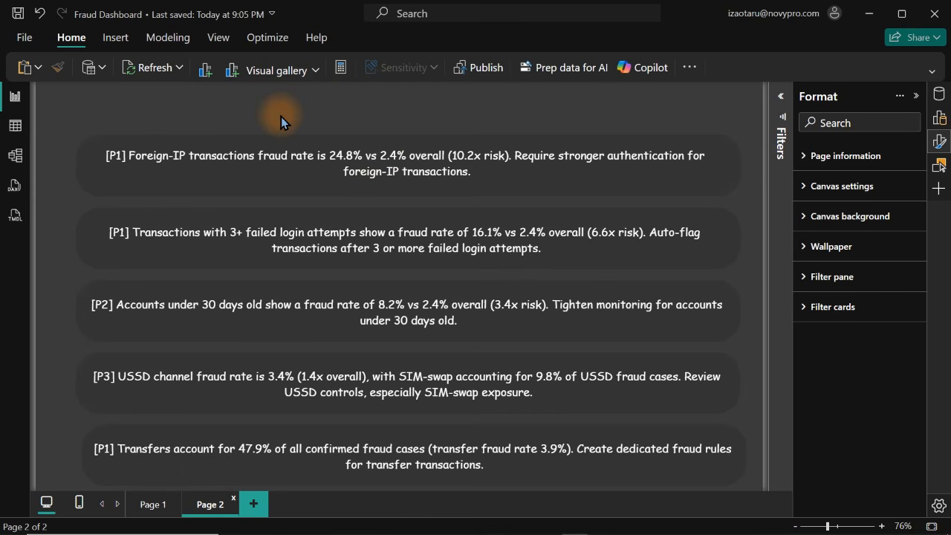
key("ctrl+v")
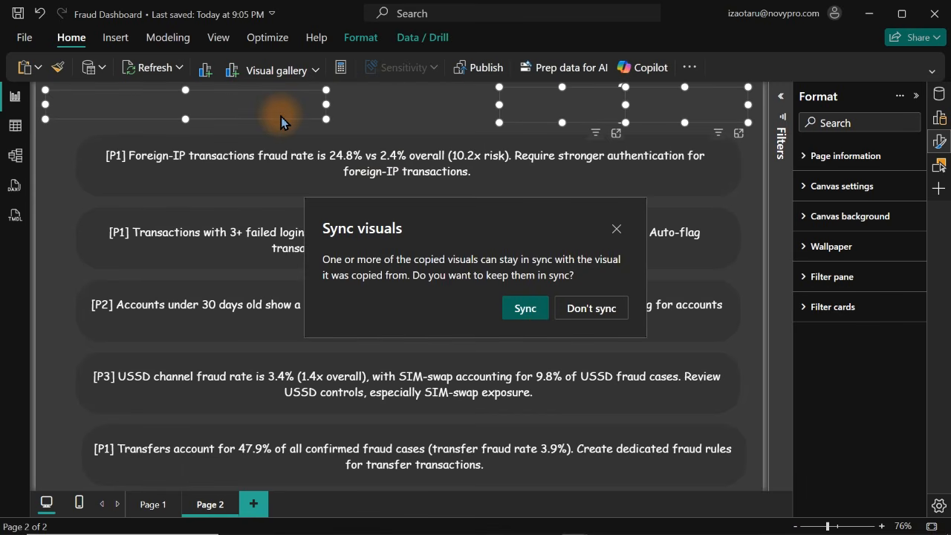
left_click(605, 318)
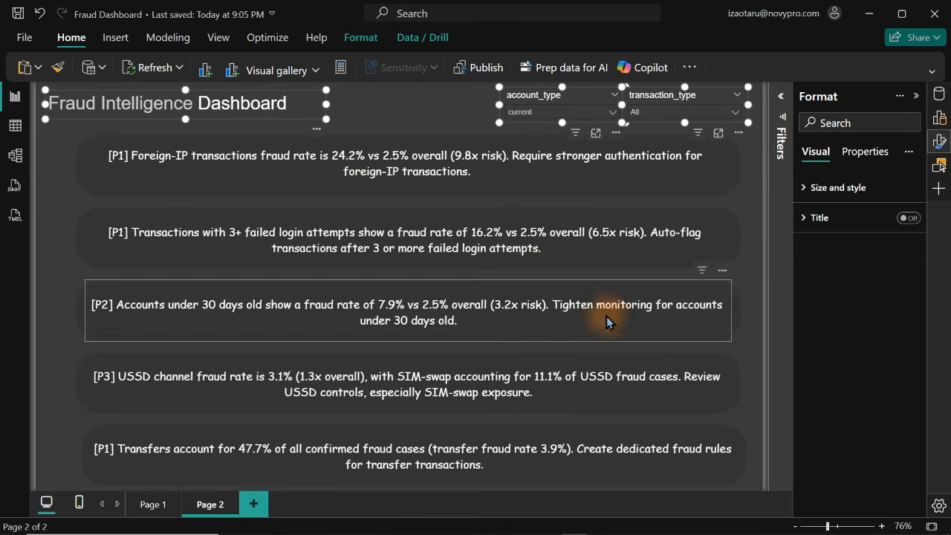
left_click(400, 92)
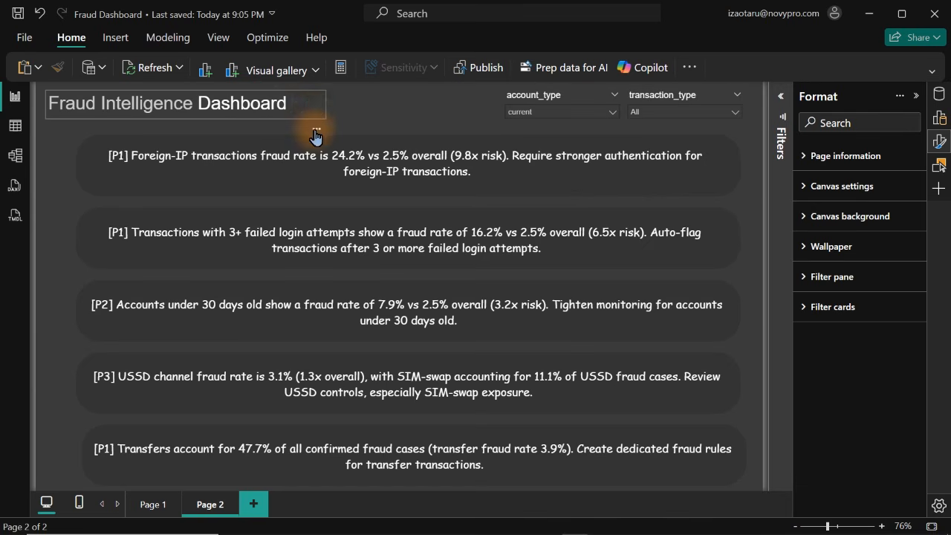
left_click_drag(314, 131, 362, 135)
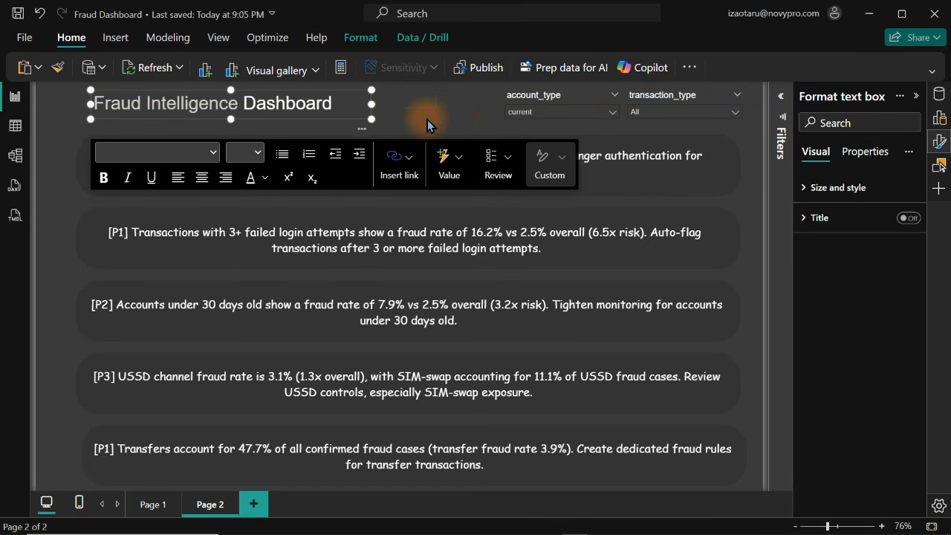
left_click(456, 122)
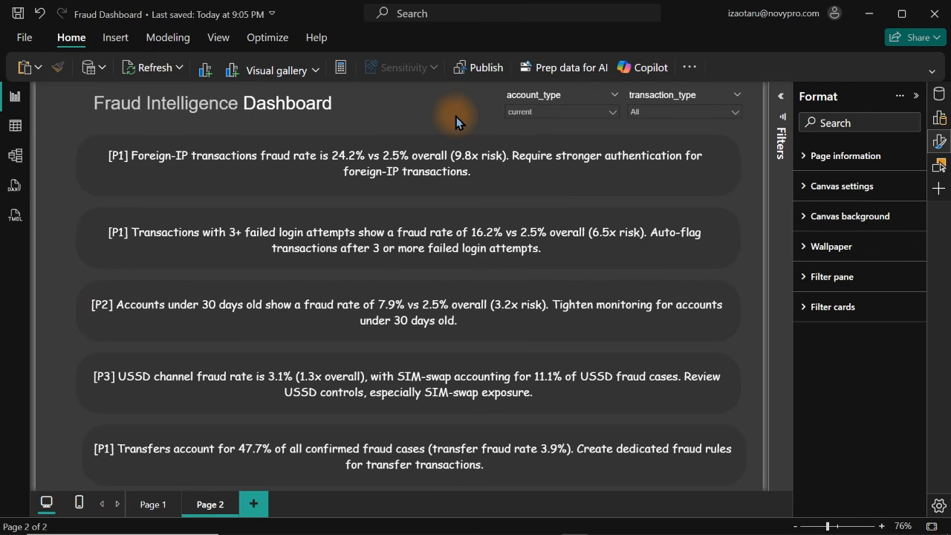
Copy the blue shape behind the Value Exposed to Fraud card to Page 2 and stretch it into a full-width header band
left_click(149, 505)
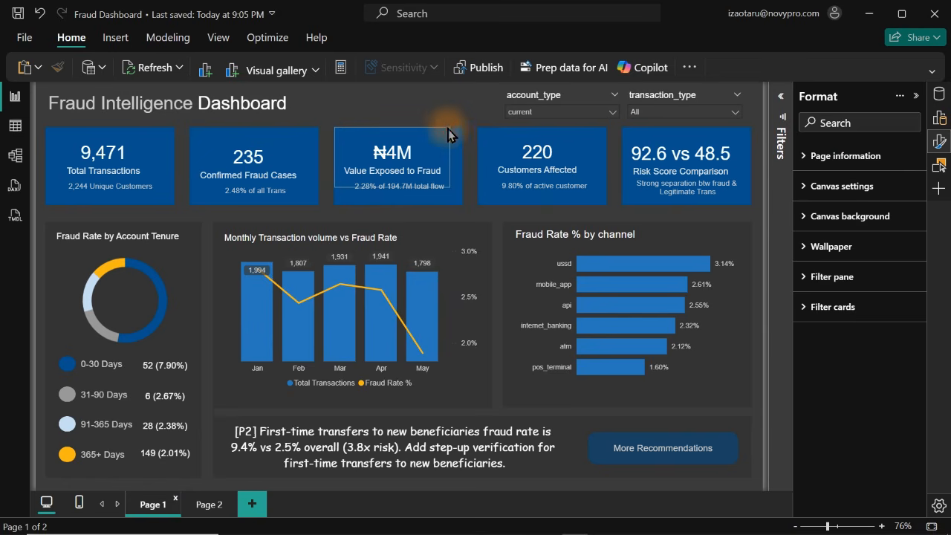
left_click(462, 137)
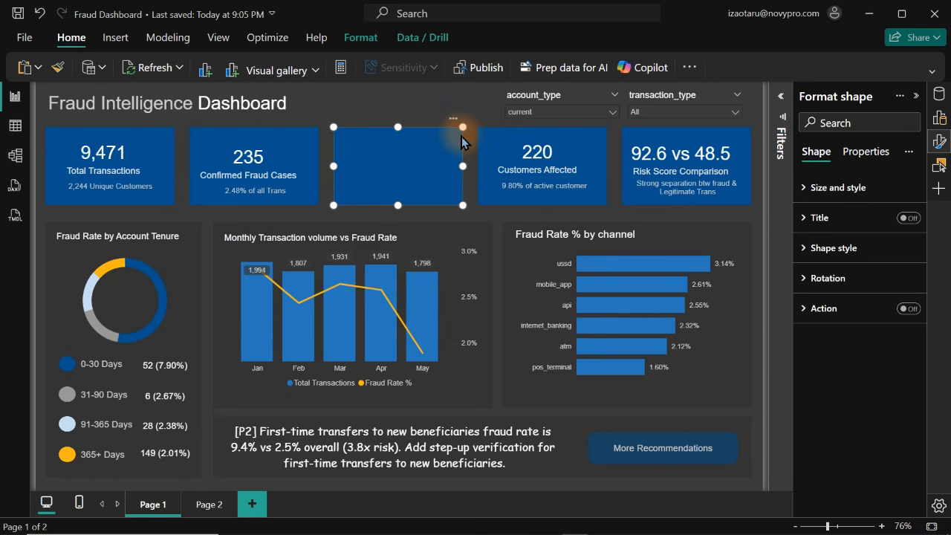
left_click(202, 508)
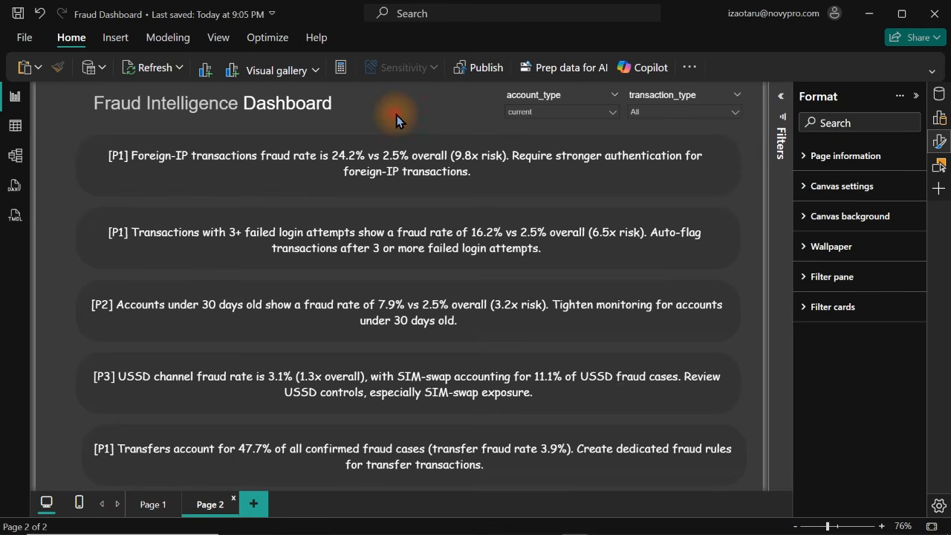
key("ctrl+v")
left_click_drag(394, 123, 755, 130)
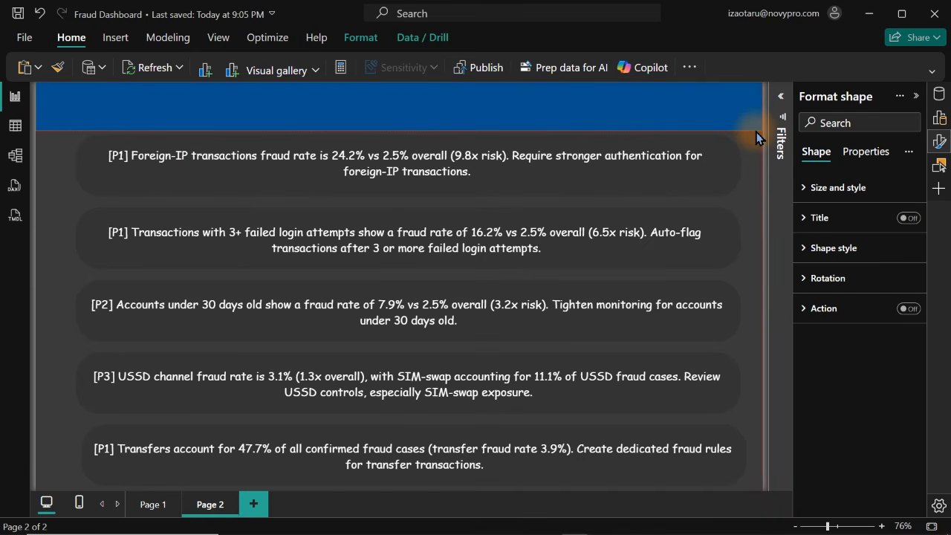
Send the blue header band on Page 2 to the back, behind the title and slicers
left_click(357, 45)
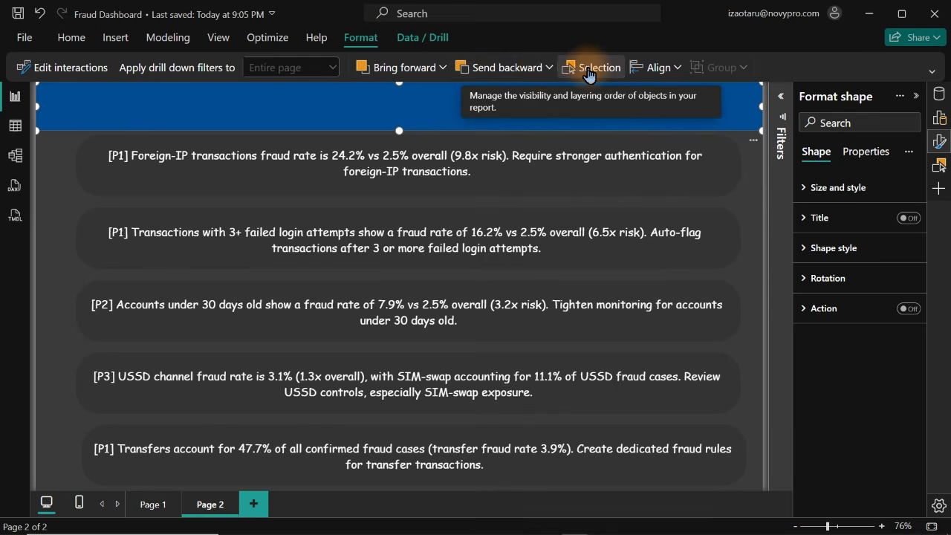
left_click(442, 67)
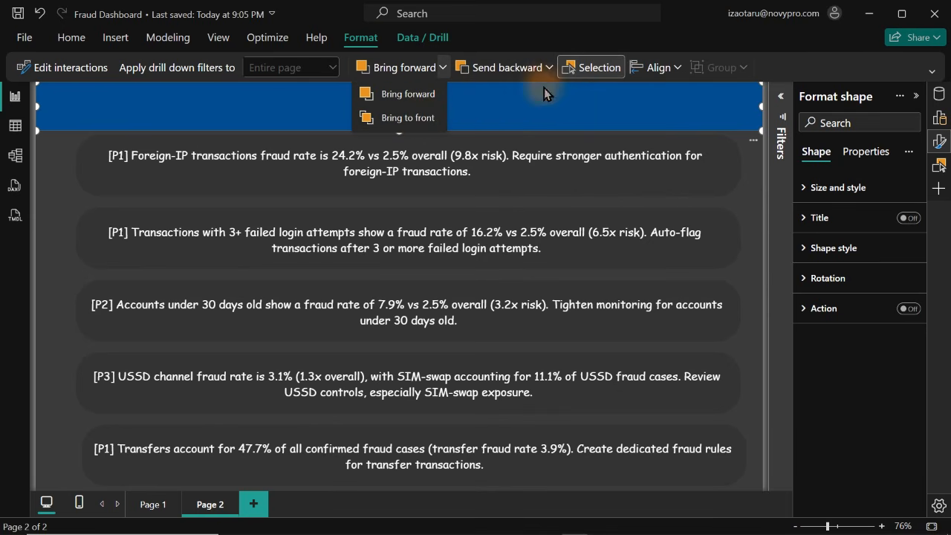
left_click(549, 67)
left_click(512, 117)
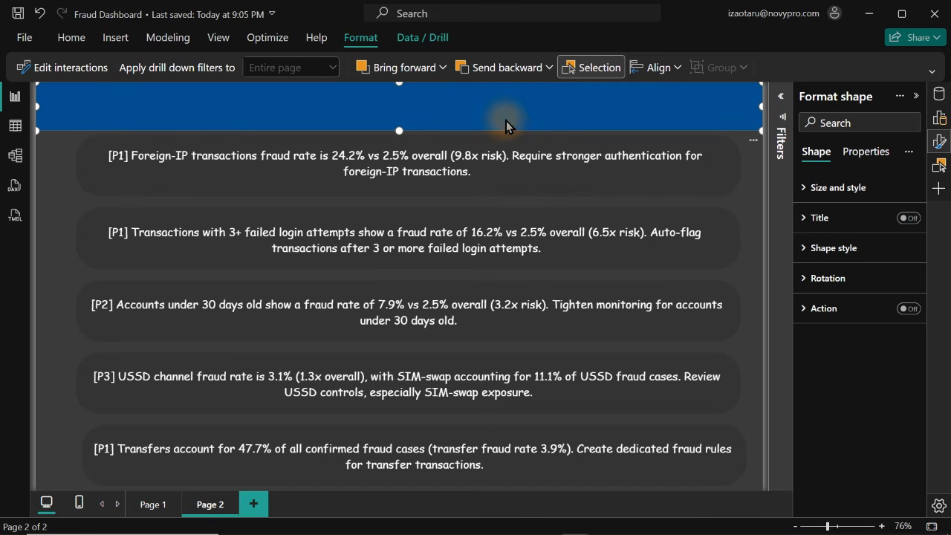
left_click(48, 239)
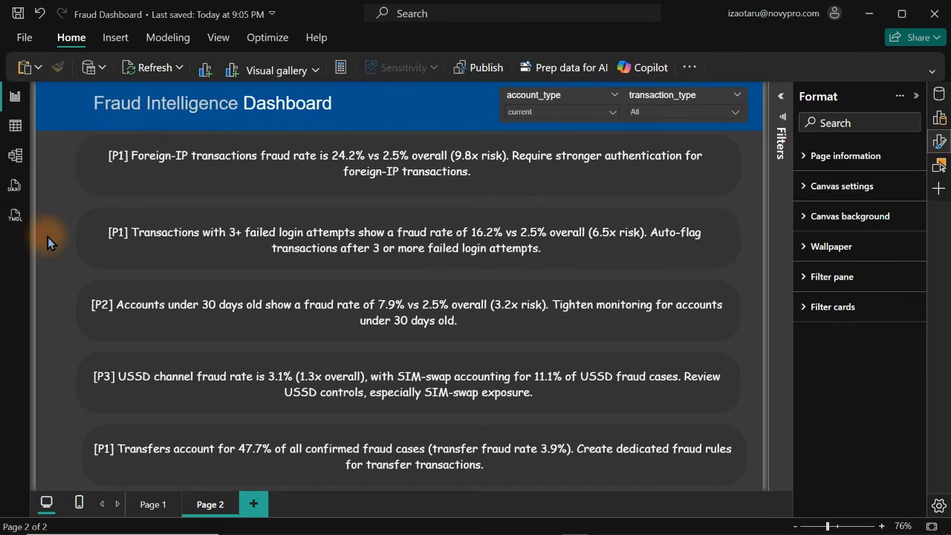
Turn off the background of both the account_type and transaction_type slicers on Page 2
left_click(568, 91)
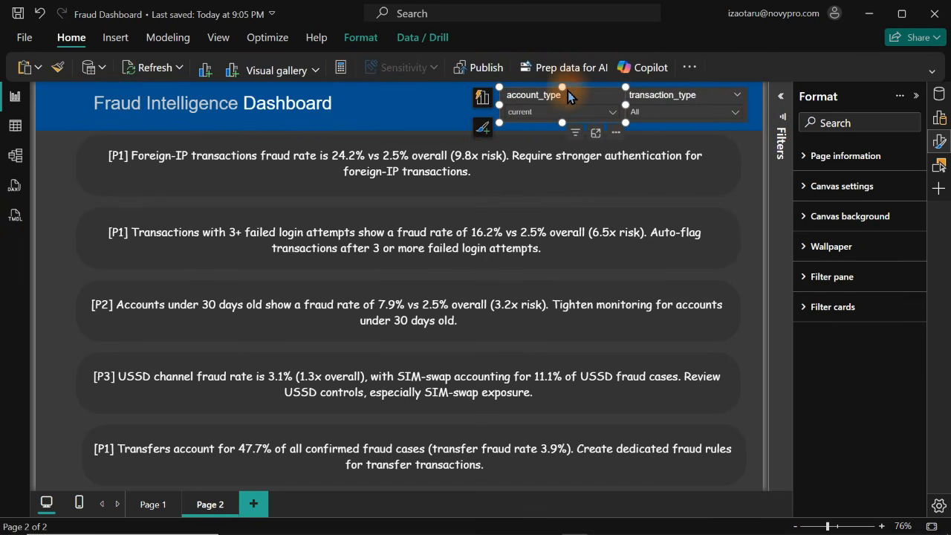
left_click(663, 92, "ctrl")
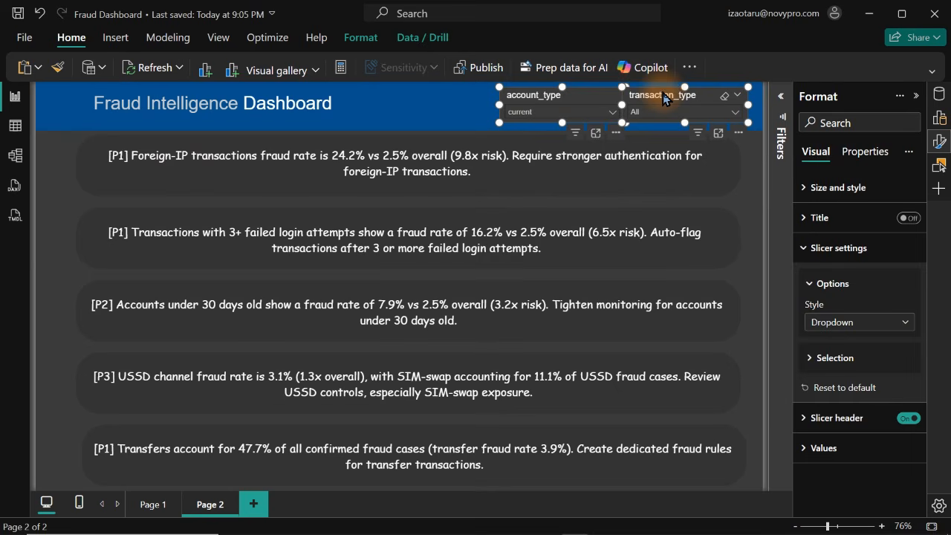
left_click(824, 187)
left_click(905, 466)
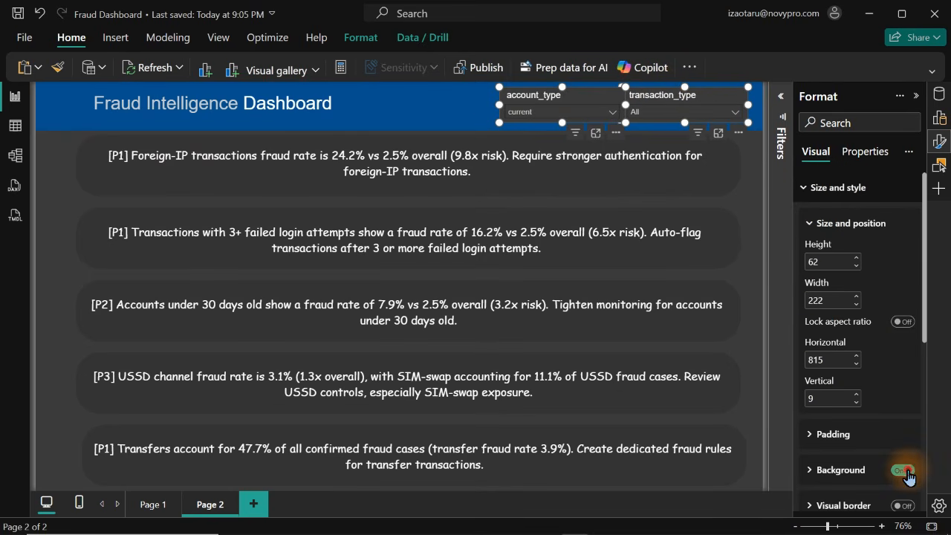
left_click(47, 218)
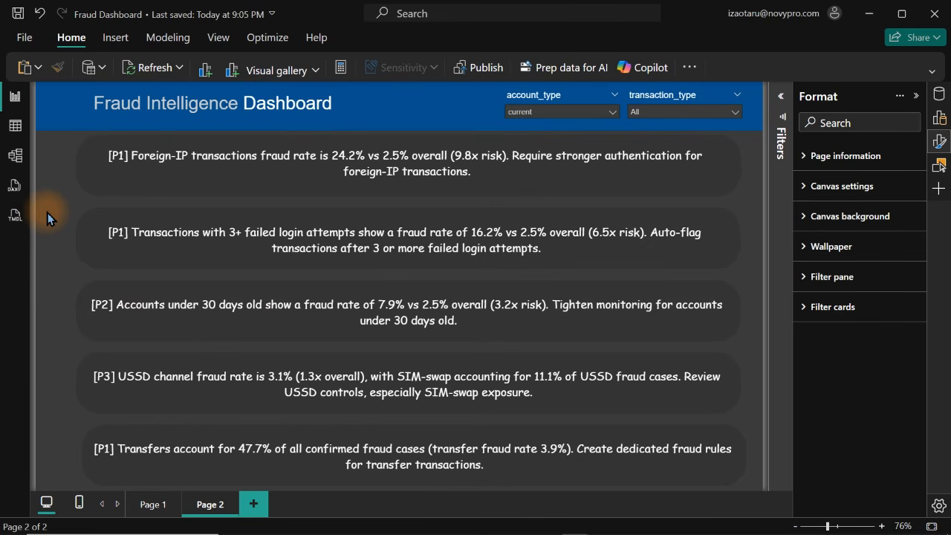